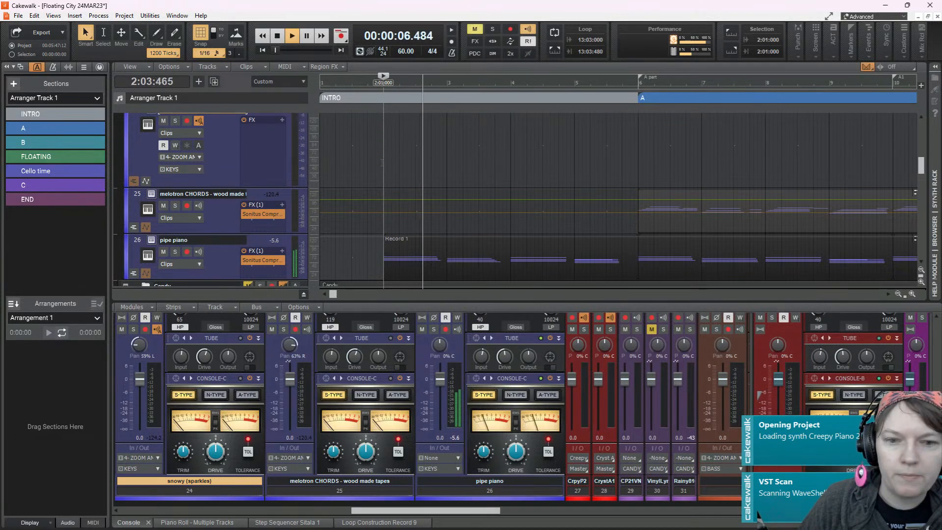
Play back the intro from 2:01:000 and stop playback
{"action": "key", "text": "space"}
{"action": "key", "text": "space"}
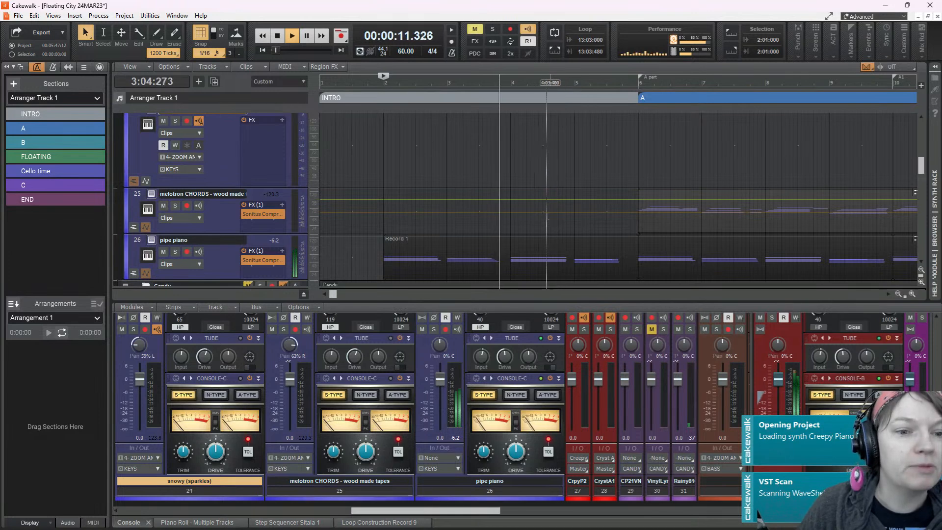
{"action": "key", "text": "space"}
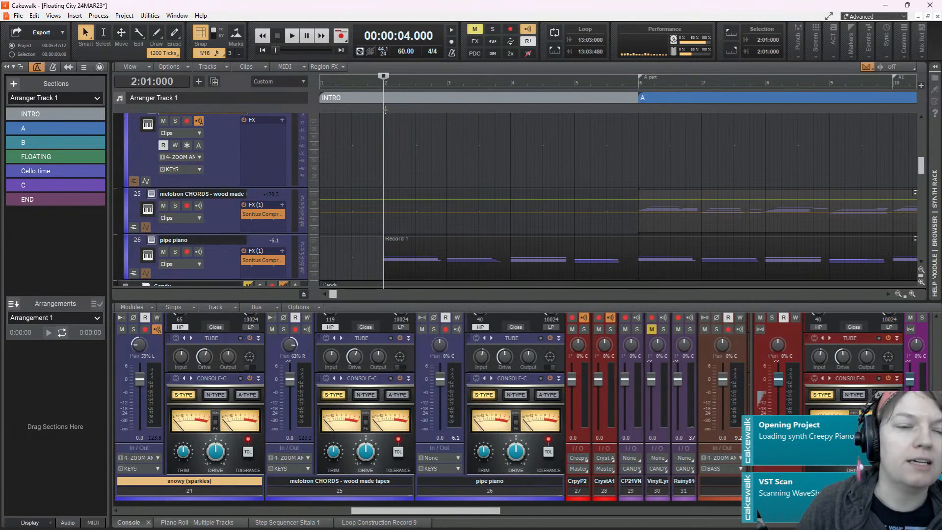
Set the playhead to 1:01:000 and collapse the track heights so more tracks fit in the track view
{"action": "left_click", "coordinate": [321, 148]}
{"action": "scroll", "coordinate": [437, 225], "scroll_direction": "down", "scroll_amount": 3}
{"action": "scroll", "coordinate": [452, 230], "scroll_direction": "up", "scroll_amount": 3}
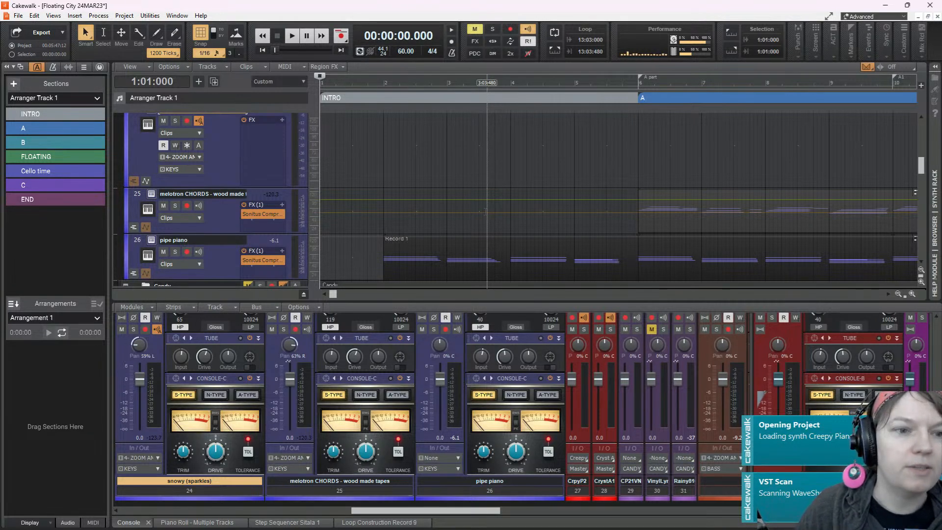
{"action": "scroll", "coordinate": [441, 199], "scroll_direction": "down", "scroll_amount": 5}
{"action": "scroll", "coordinate": [439, 199], "scroll_direction": "down", "scroll_amount": 3}
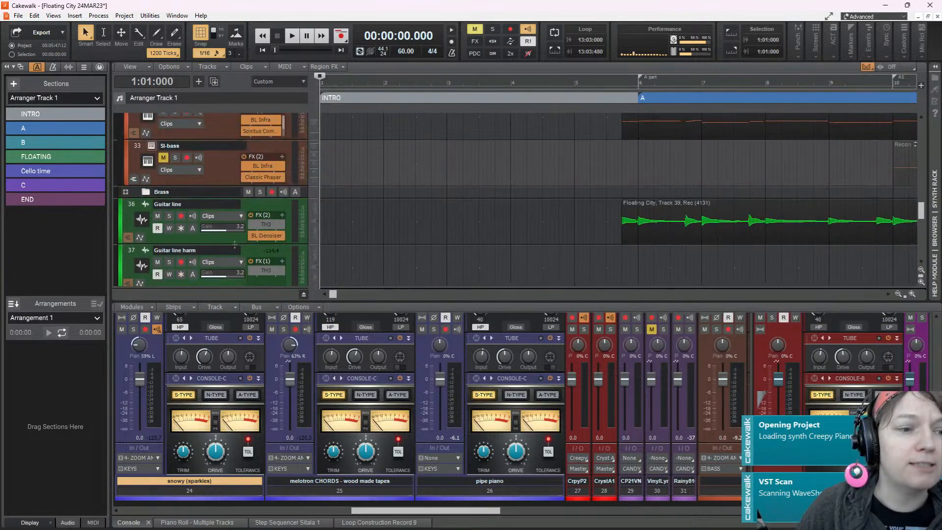
{"action": "left_click_drag", "start_coordinate": [230, 243], "coordinate": [228, 217]}
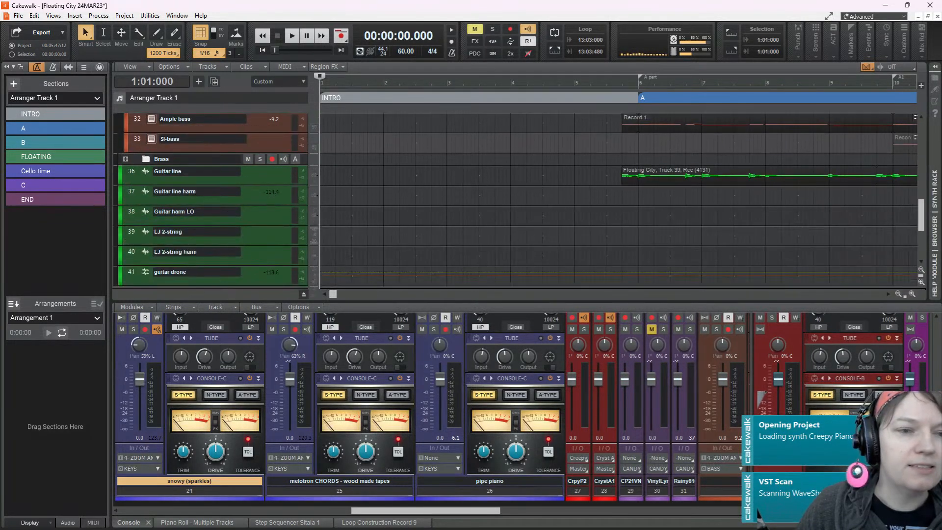
{"action": "scroll", "coordinate": [520, 196], "scroll_direction": "down", "scroll_amount": 3}
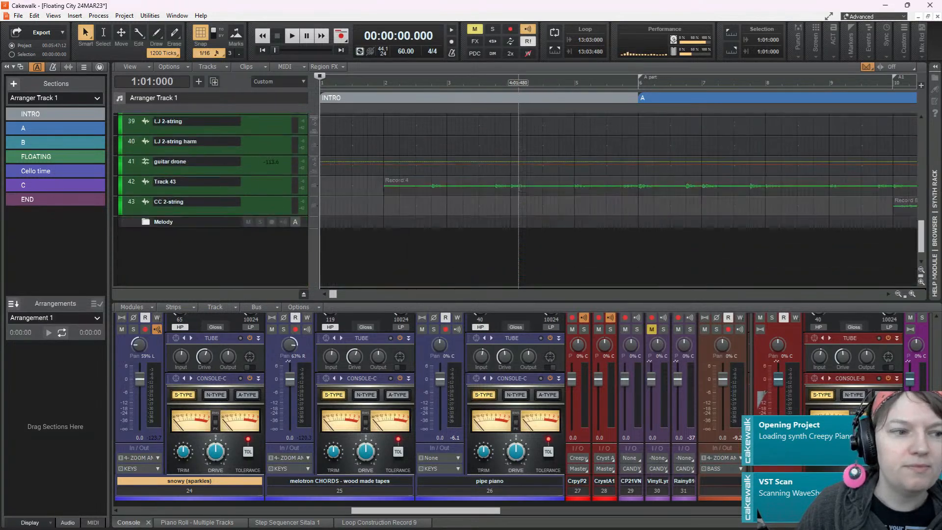
{"action": "scroll", "coordinate": [511, 212], "scroll_direction": "up", "scroll_amount": 6}
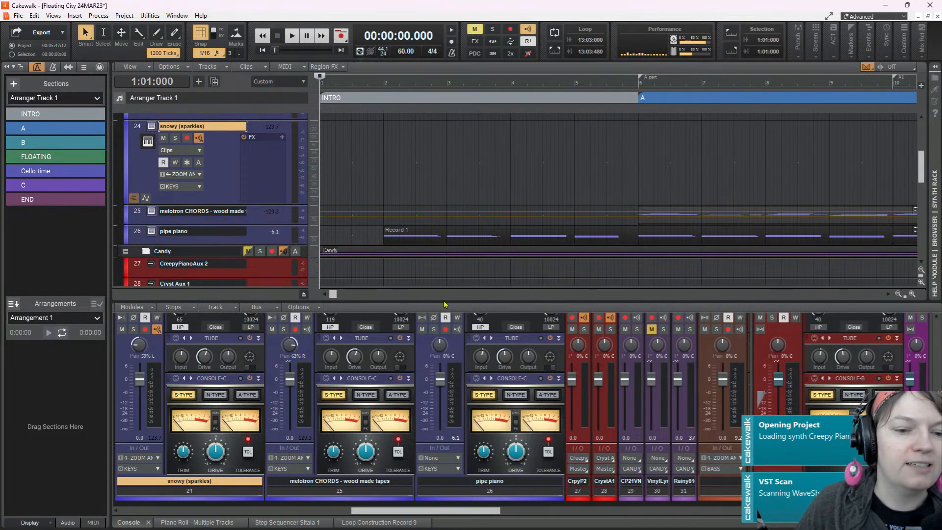
Listen to the arrangement from the project start and from 2:01:000 through the intro into section A
{"action": "scroll", "coordinate": [340, 197], "scroll_direction": "up", "scroll_amount": 6}
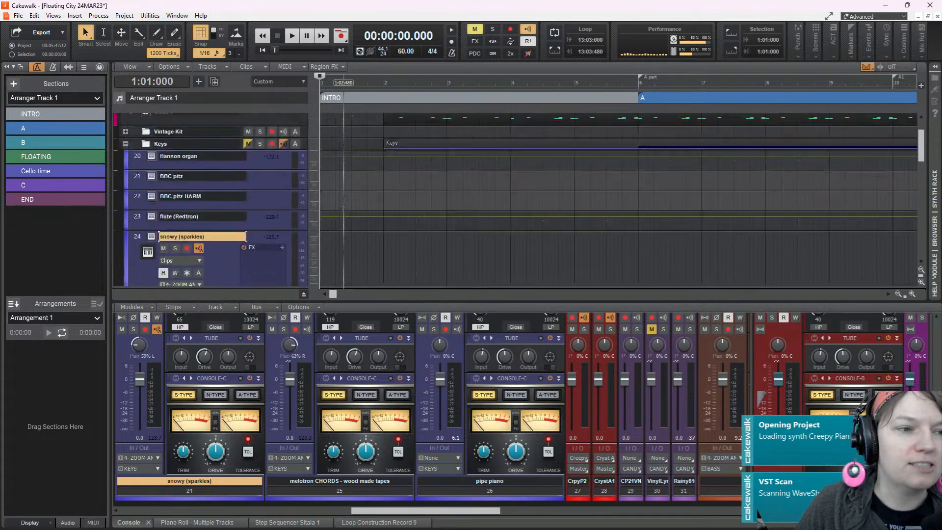
{"action": "left_click", "coordinate": [292, 36]}
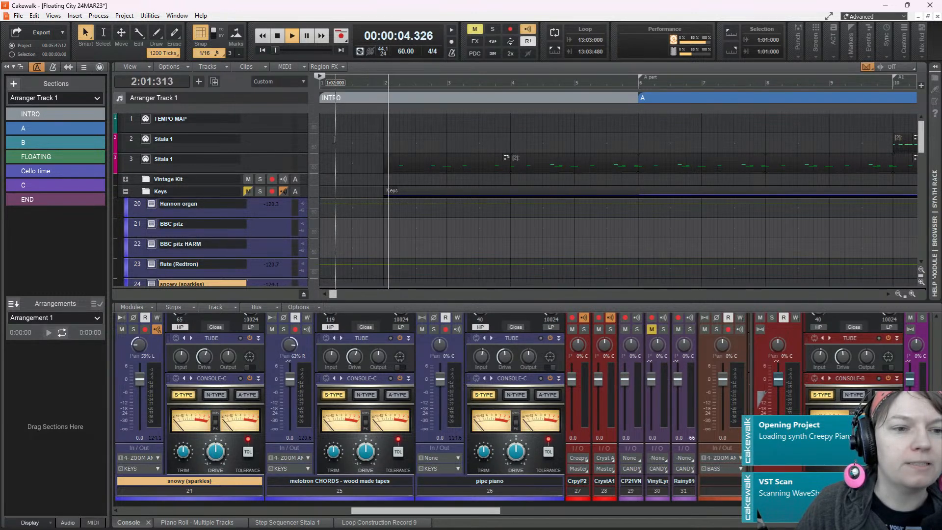
{"action": "key", "text": "space"}
{"action": "key", "text": "space"}
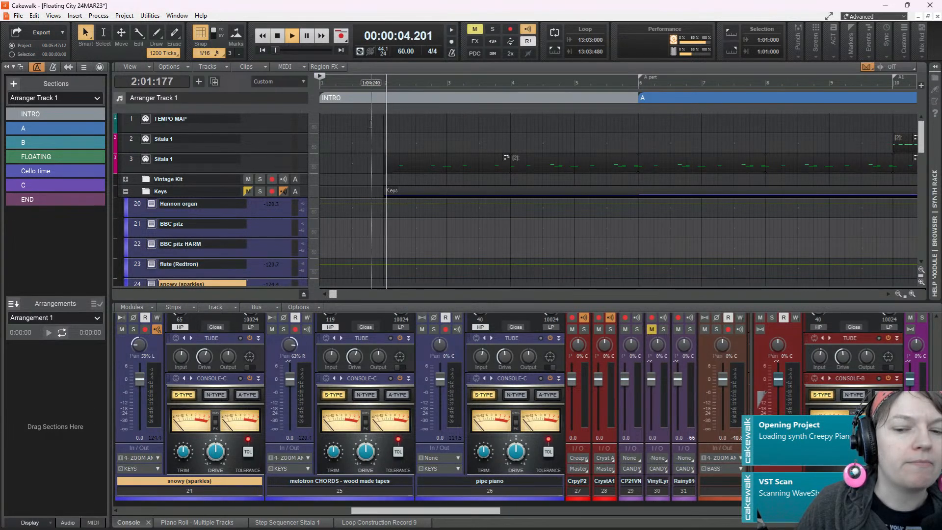
{"action": "scroll", "coordinate": [499, 196], "scroll_direction": "down", "scroll_amount": 5}
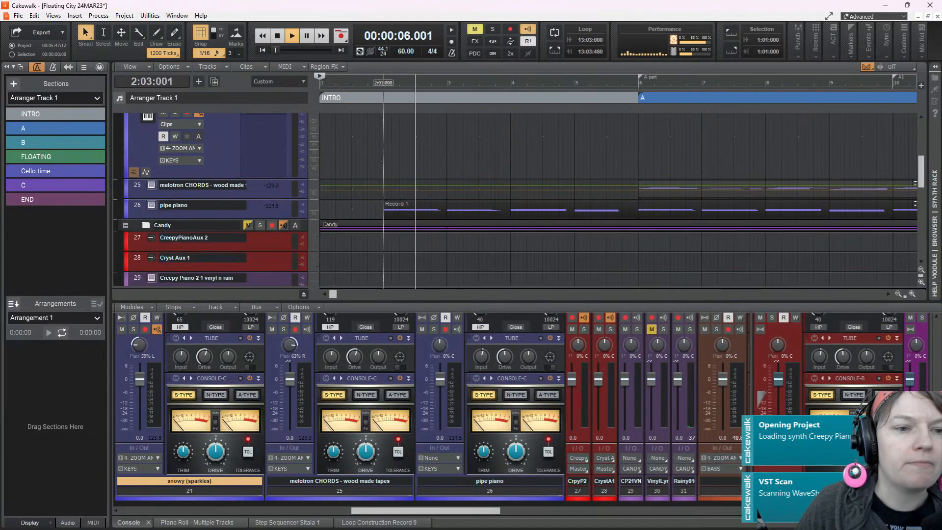
{"action": "left_click", "coordinate": [382, 158]}
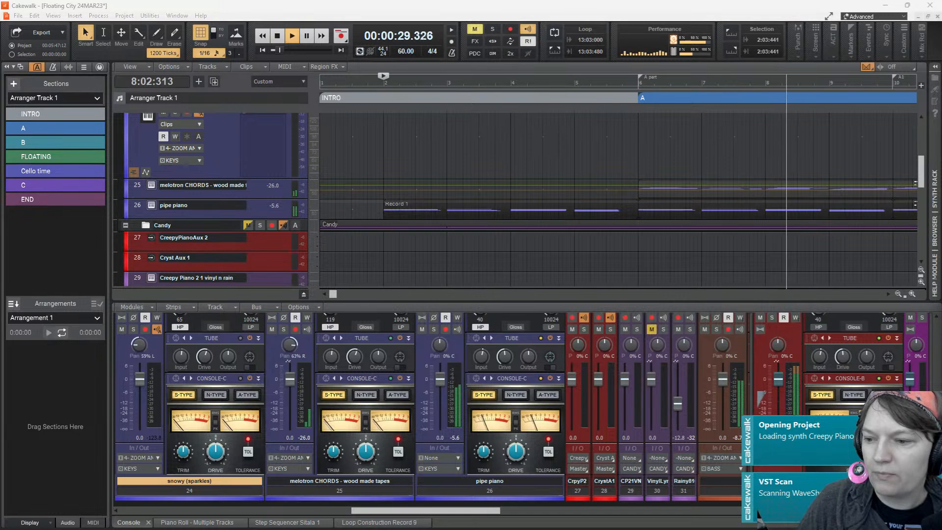
{"action": "scroll", "coordinate": [687, 206], "scroll_direction": "down", "scroll_amount": 5}
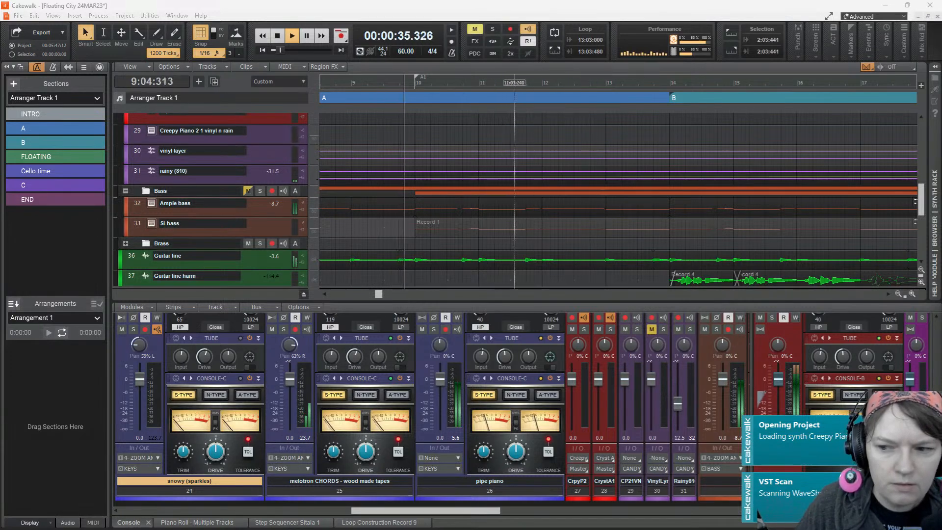
{"action": "left_click", "coordinate": [367, 240]}
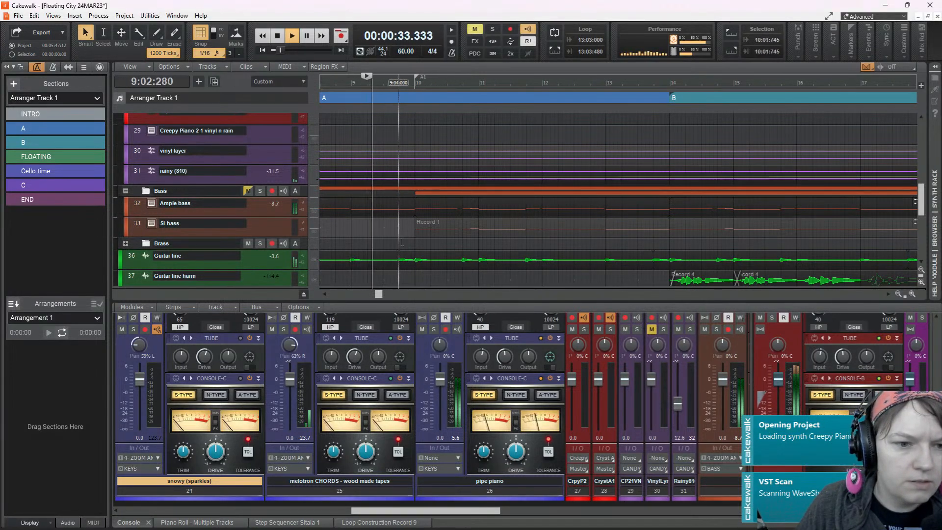
{"action": "key", "text": "space"}
Move the audio clip on the Guitar line track to start at 5:04:000, in line with the Ample bass clip
{"action": "scroll", "coordinate": [418, 239], "scroll_direction": "left", "scroll_amount": 2}
{"action": "scroll", "coordinate": [420, 239], "scroll_direction": "left", "scroll_amount": 3}
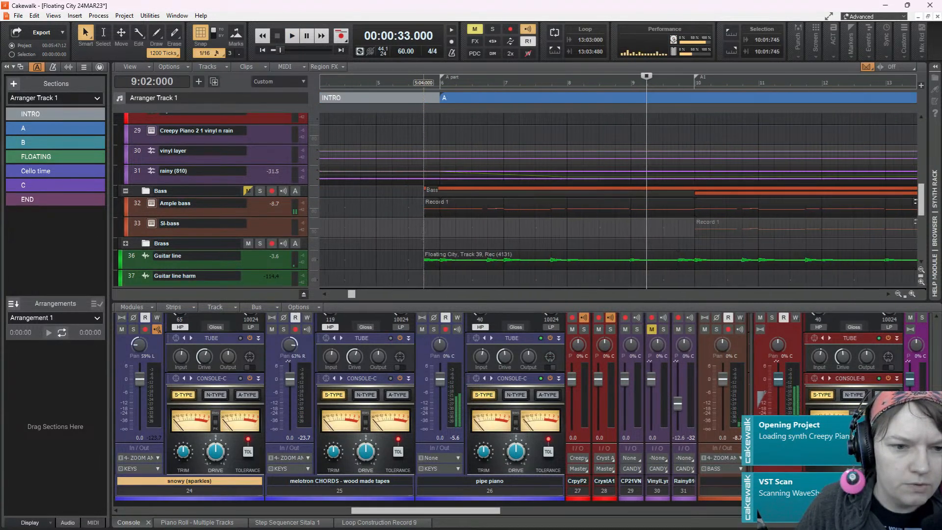
{"action": "left_click", "coordinate": [423, 237]}
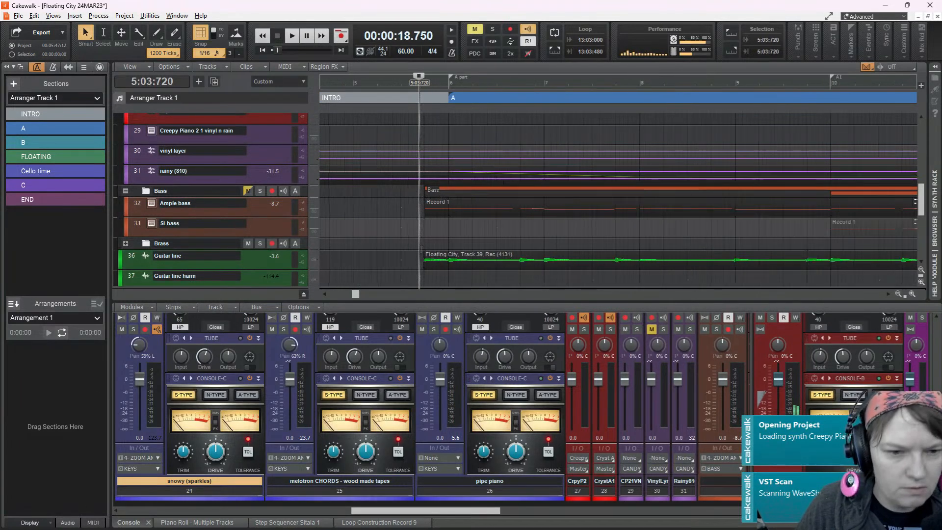
{"action": "scroll", "coordinate": [427, 236], "scroll_direction": "up", "scroll_amount": 3}
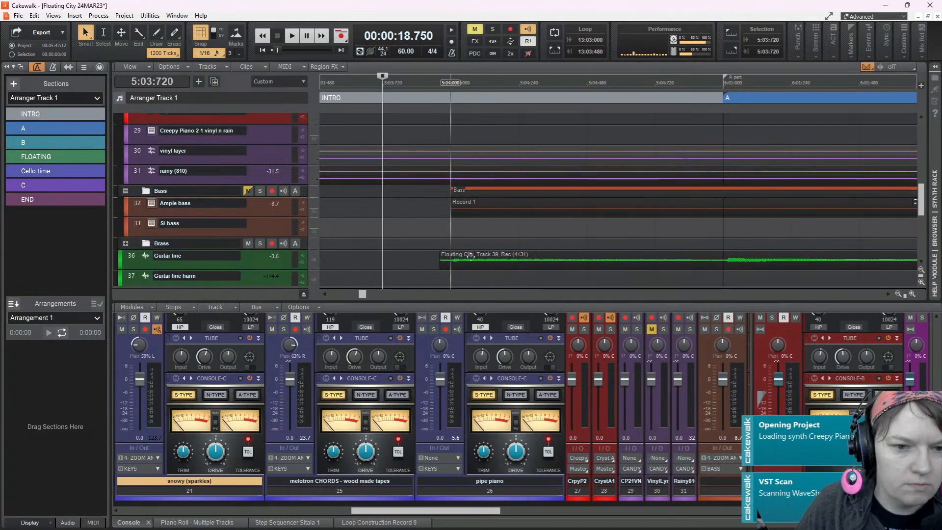
{"action": "left_click_drag", "start_coordinate": [470, 256], "coordinate": [482, 255]}
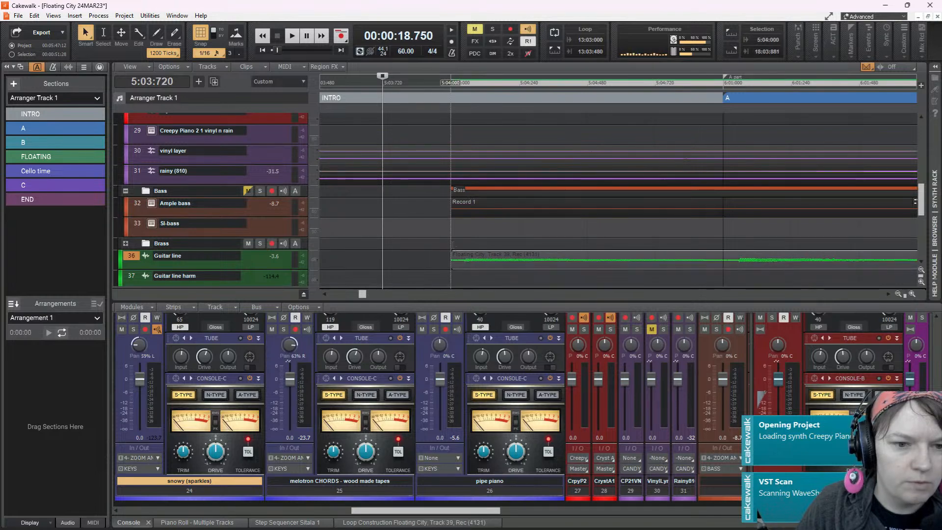
Play back the transition into section A from 5:03:000 to check the timing of the guitar entry
{"action": "key", "text": "space"}
{"action": "key", "text": "space"}
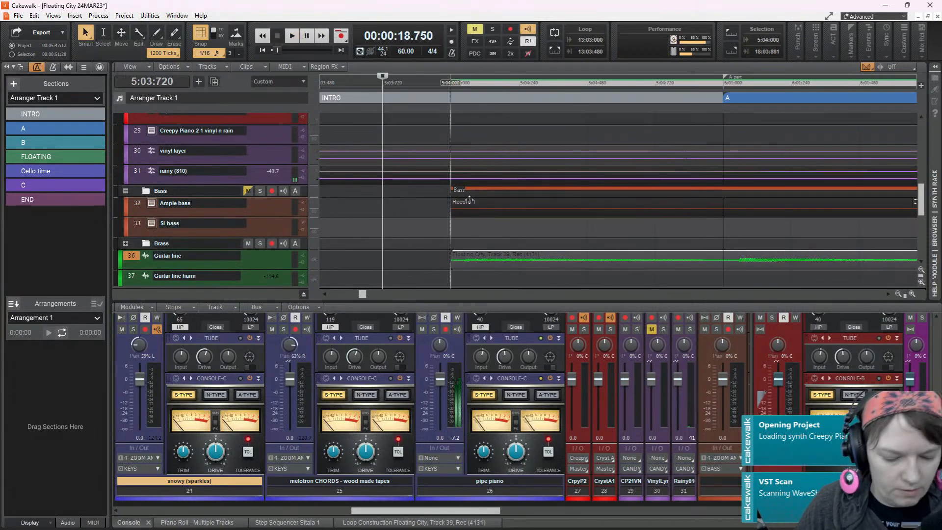
{"action": "scroll", "coordinate": [469, 203], "scroll_direction": "down", "scroll_amount": 3}
{"action": "scroll", "coordinate": [468, 202], "scroll_direction": "up", "scroll_amount": 5}
{"action": "scroll", "coordinate": [466, 202], "scroll_direction": "down", "scroll_amount": 2}
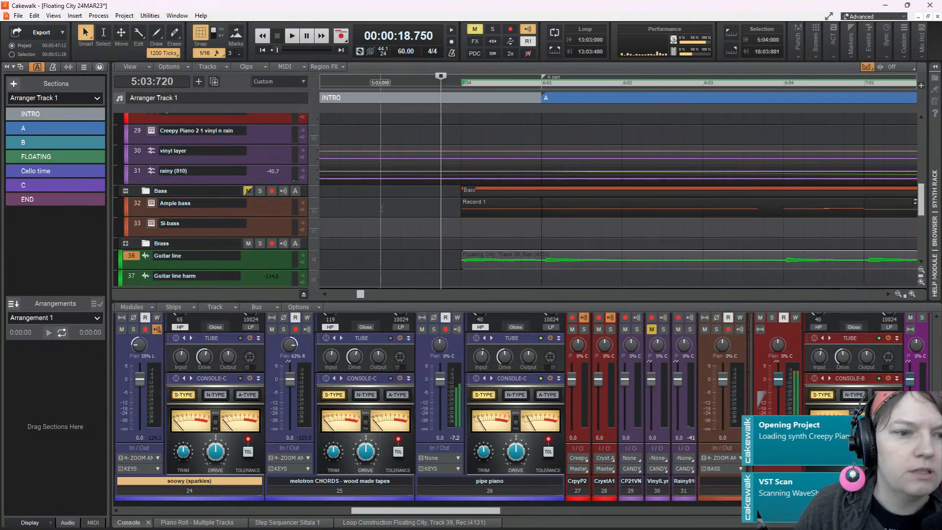
{"action": "left_click", "coordinate": [383, 202]}
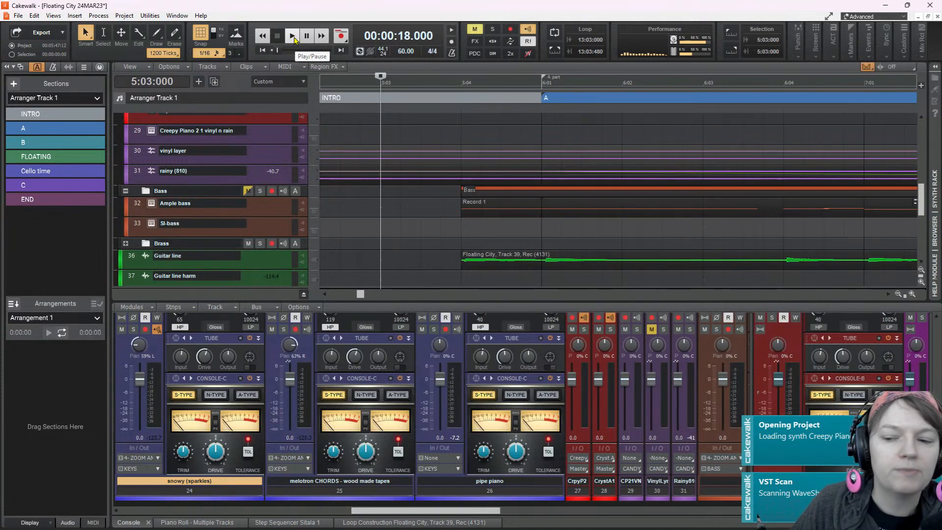
{"action": "left_click", "coordinate": [293, 37]}
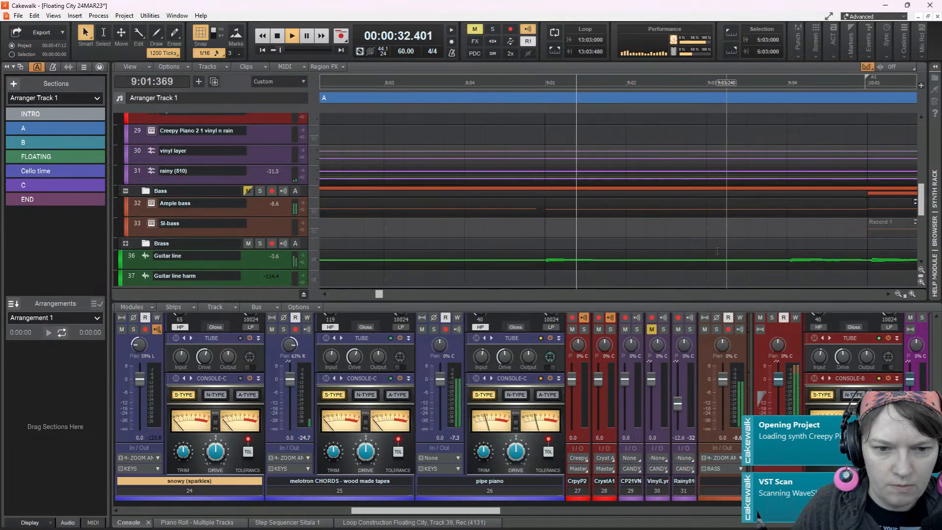
{"action": "key", "text": "space"}
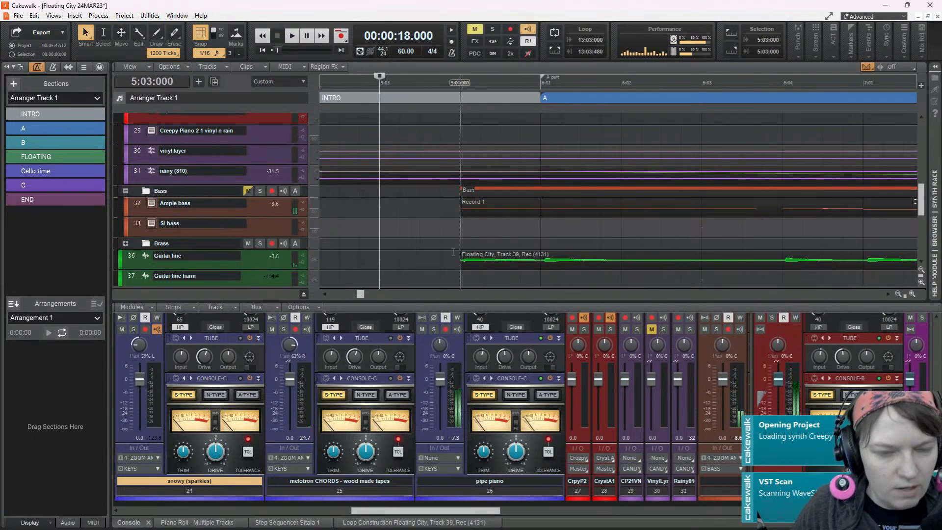
Select and expand the Sitala 1 drum track 3, and play it briefly from 5:03:480
{"action": "scroll", "coordinate": [498, 248], "scroll_direction": "up", "scroll_amount": 5}
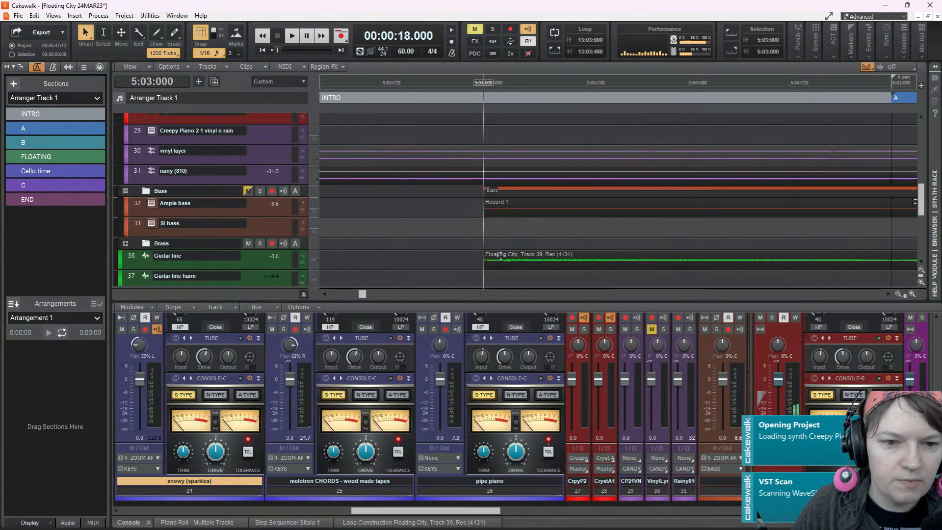
{"action": "scroll", "coordinate": [449, 210], "scroll_direction": "up", "scroll_amount": 10}
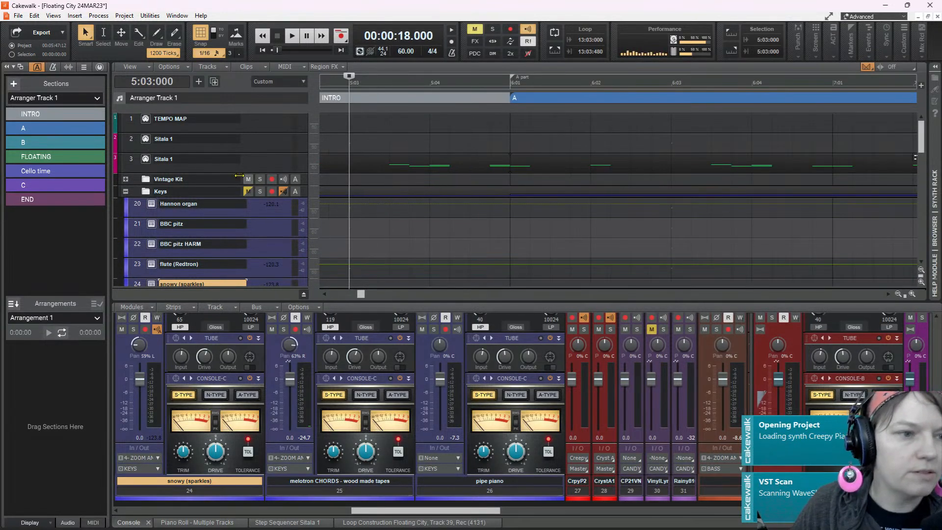
{"action": "left_click", "coordinate": [199, 158]}
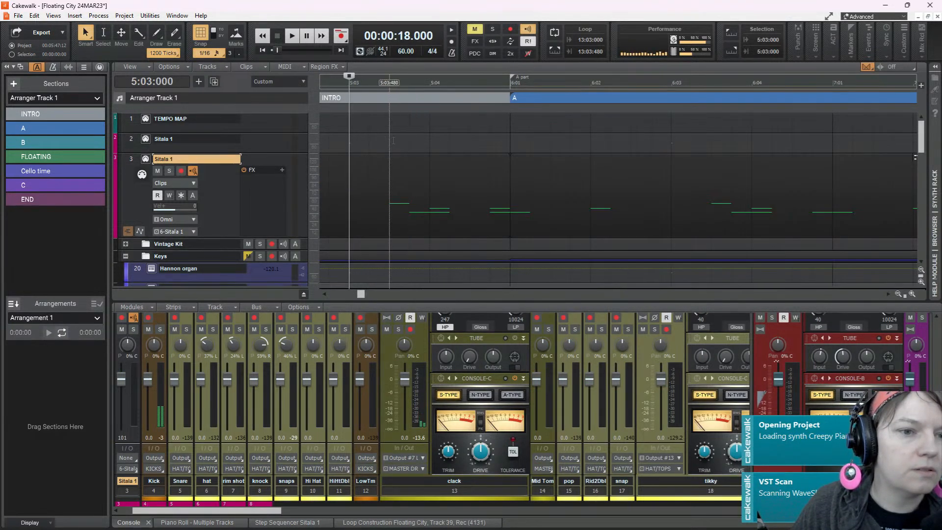
{"action": "key", "text": "space"}
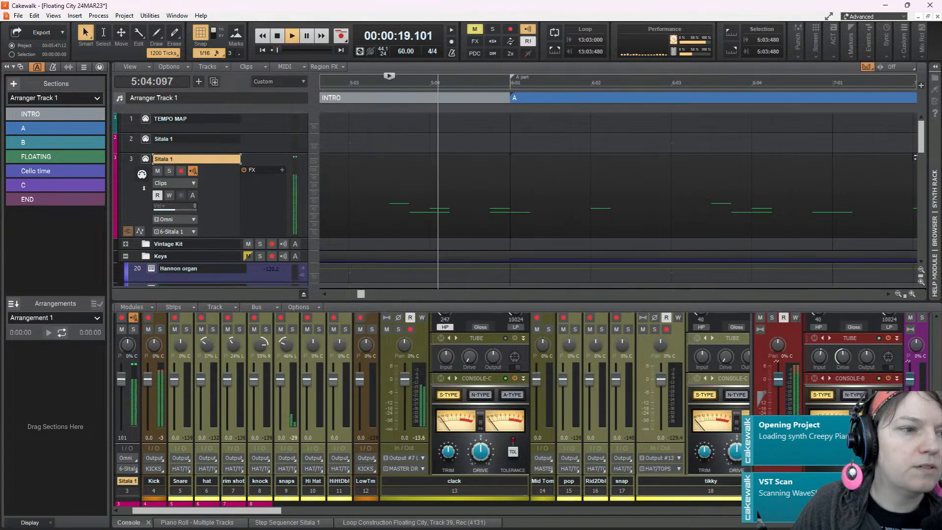
{"action": "key", "text": "space"}
Open the Sitala drum sampler for track 3, audition the beat, and select pad 7, the LoFi-Perc-LS sample on F#1
{"action": "left_click", "coordinate": [146, 162]}
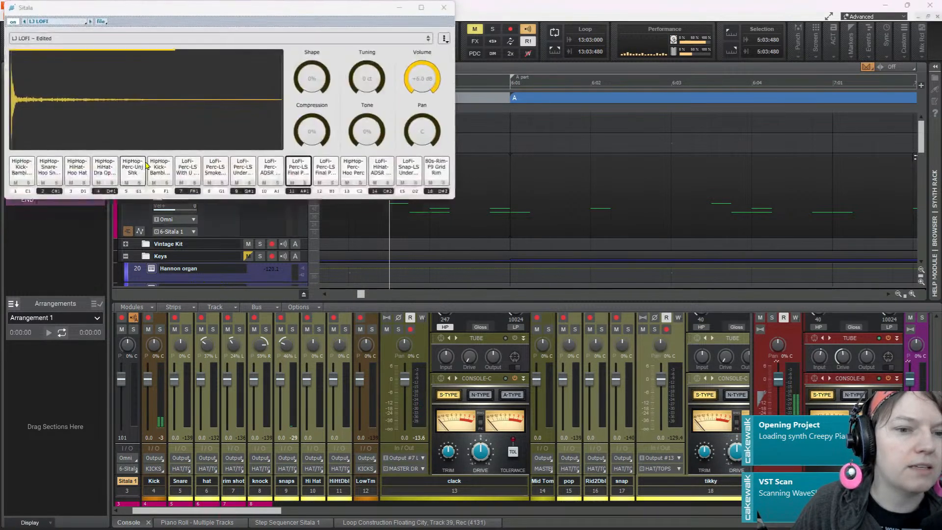
{"action": "left_click_drag", "start_coordinate": [306, 9], "coordinate": [609, 65]}
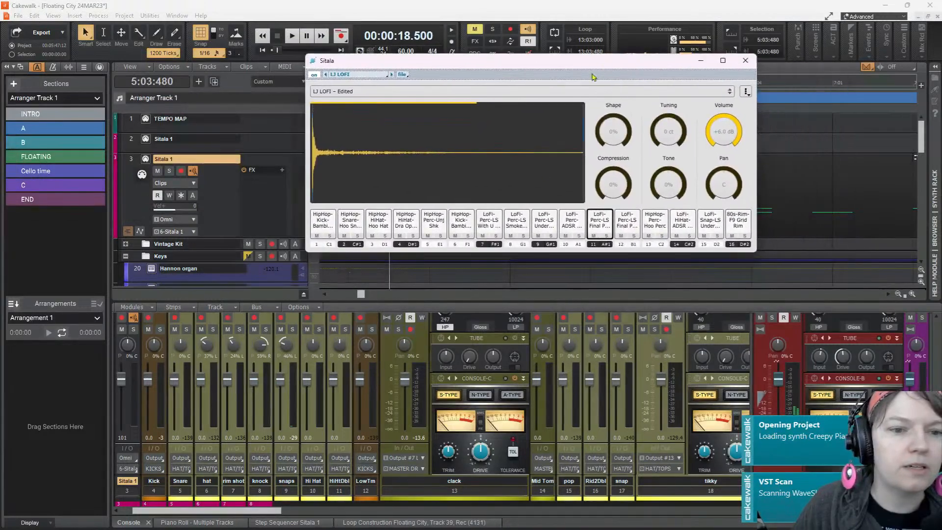
{"action": "left_click", "coordinate": [291, 36]}
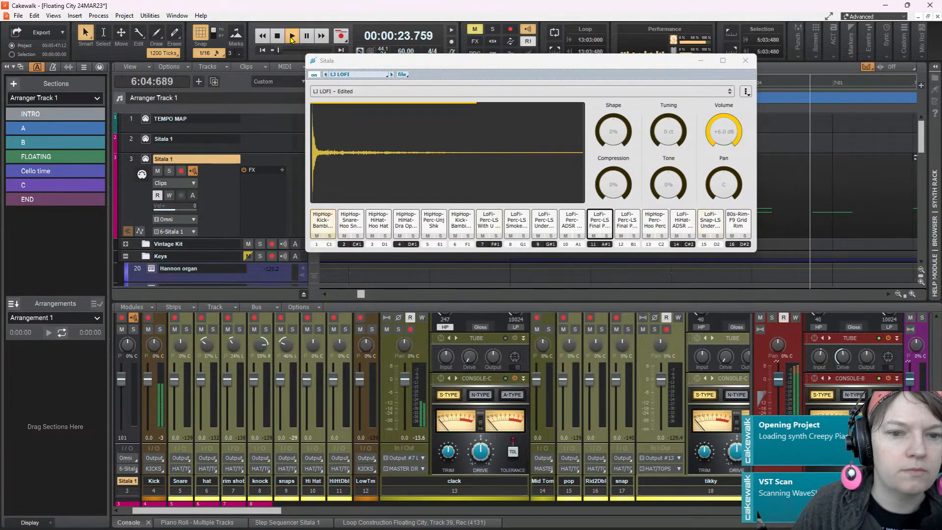
{"action": "key", "text": "space"}
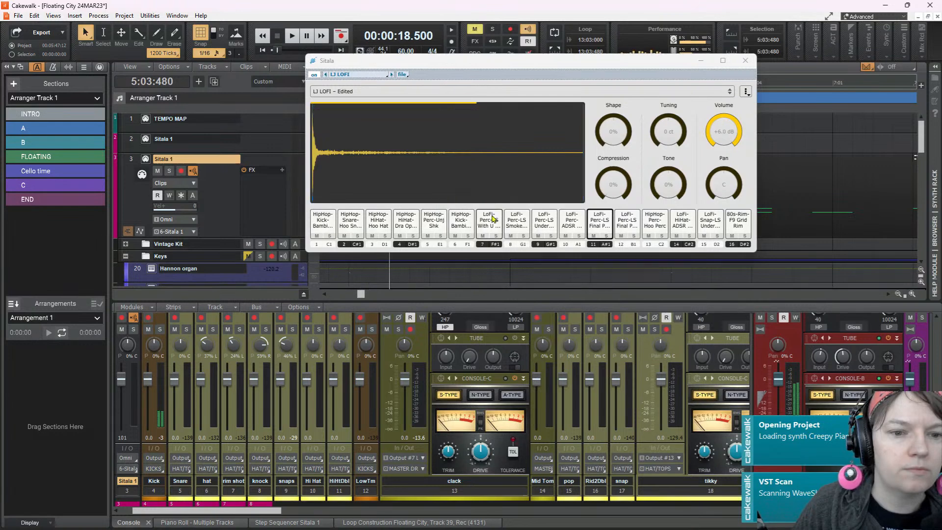
{"action": "left_click", "coordinate": [491, 218]}
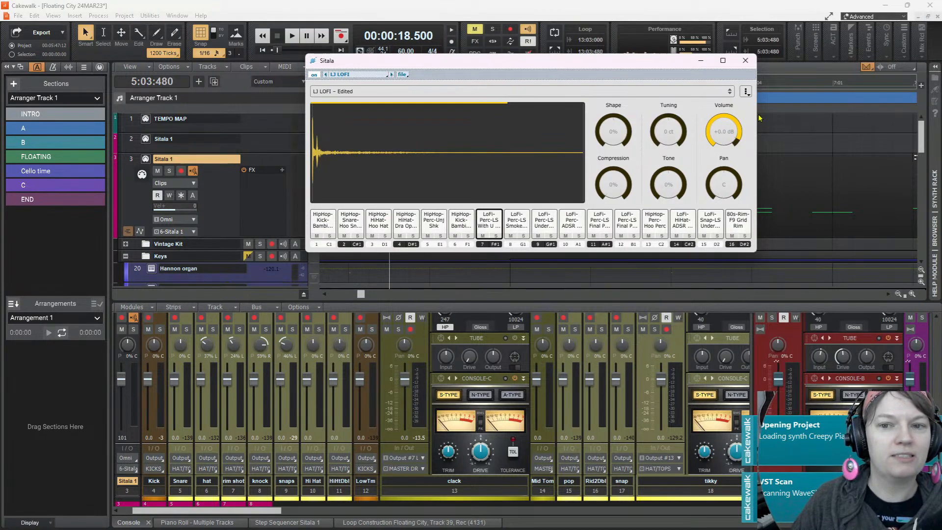
Move the Sitala window off the track clips and expand the media browser beside the track view
{"action": "left_click_drag", "start_coordinate": [681, 65], "coordinate": [453, 87]}
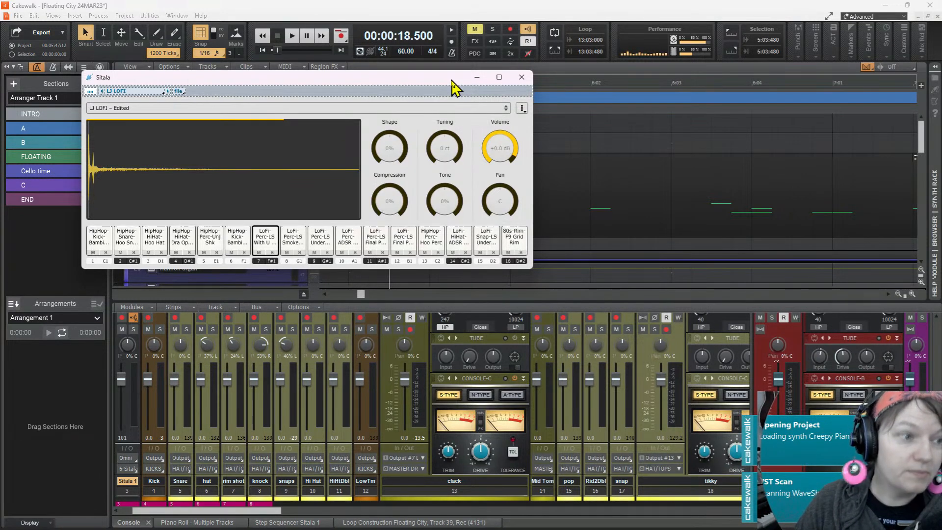
{"action": "left_click_drag", "start_coordinate": [451, 81], "coordinate": [388, 123]}
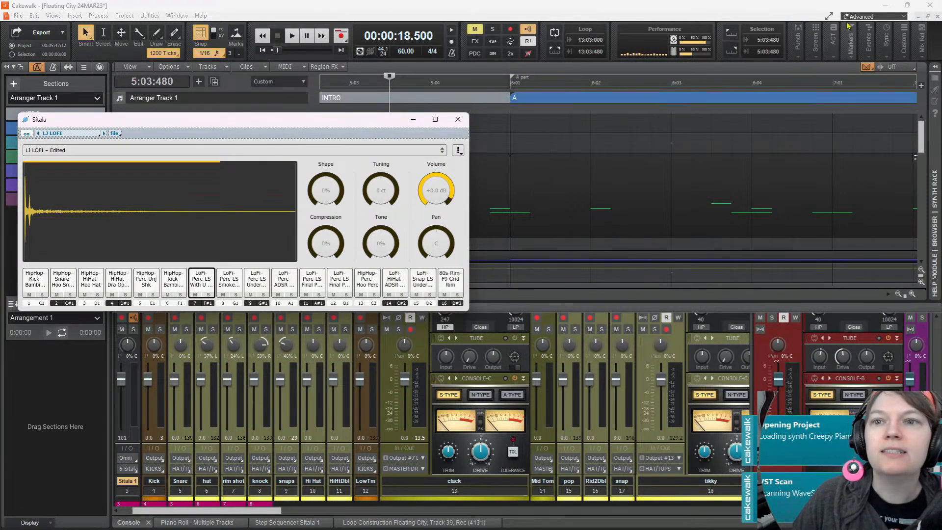
{"action": "left_click", "coordinate": [935, 78]}
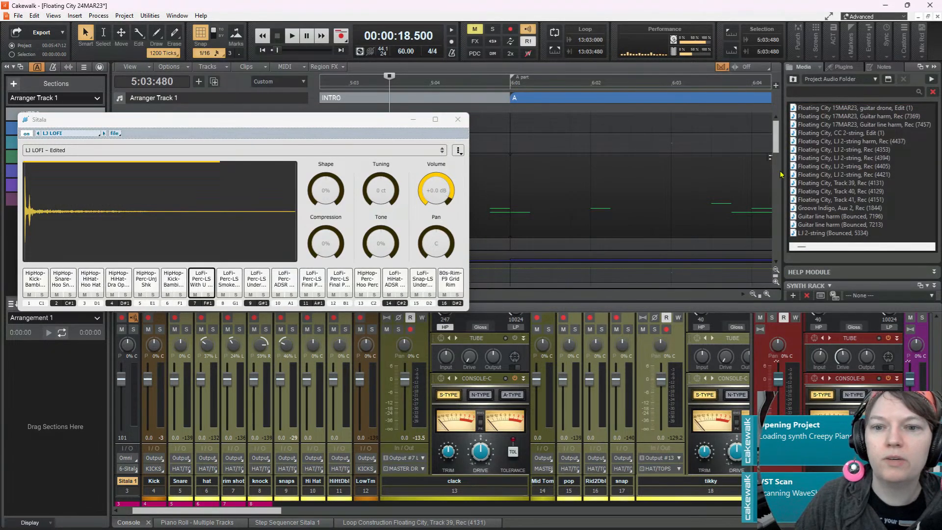
Widen the media browser and switch its location from the project audio to the Audio Library
{"action": "left_click_drag", "start_coordinate": [782, 174], "coordinate": [607, 201]}
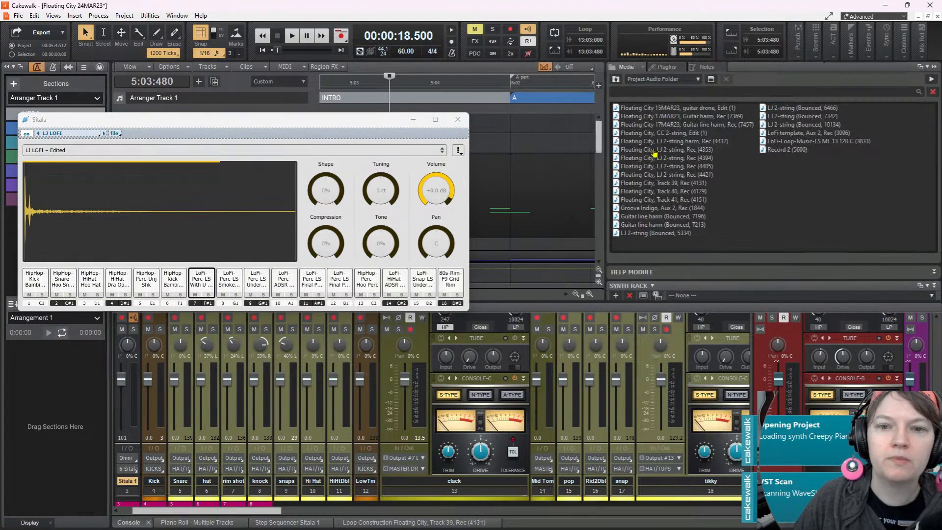
{"action": "left_click", "coordinate": [645, 79]}
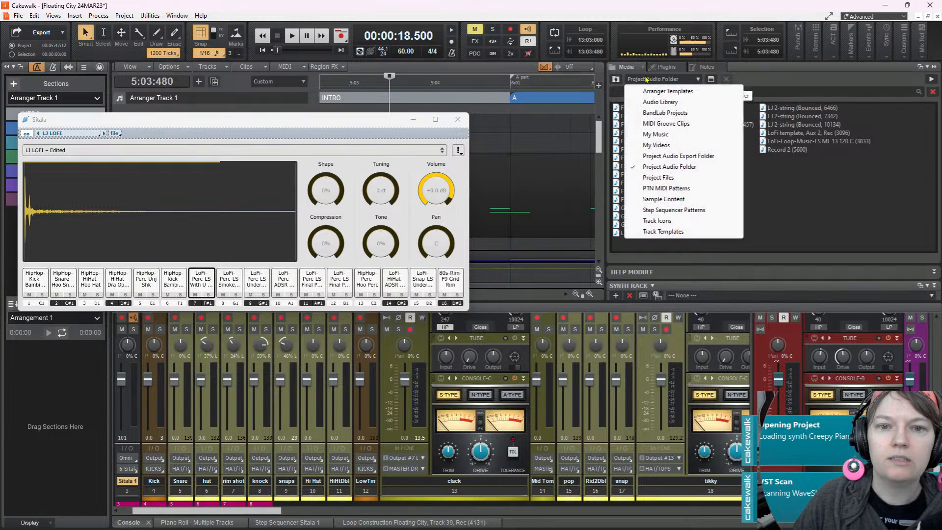
{"action": "left_click", "coordinate": [683, 103]}
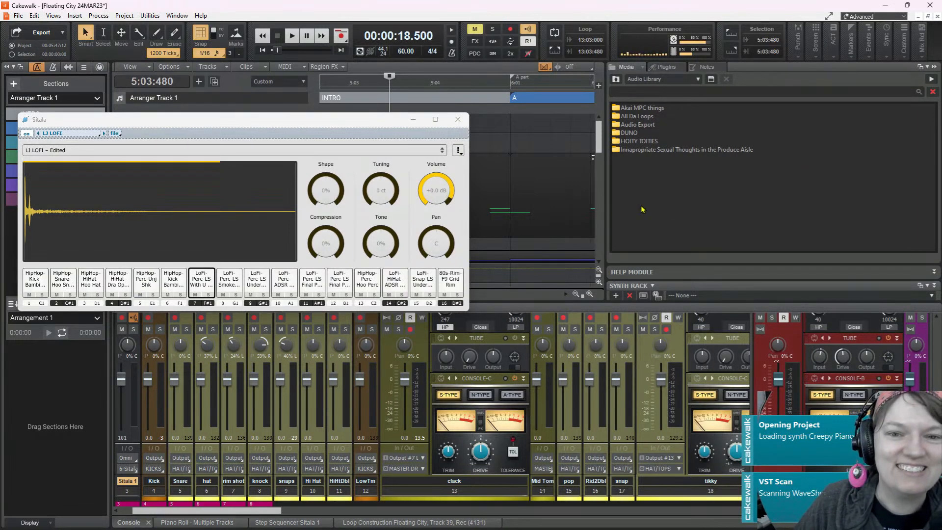
Look through the All Da Loops folder for drum samples, auditioning Sitala pad 7 for comparison
{"action": "double_click", "coordinate": [639, 116]}
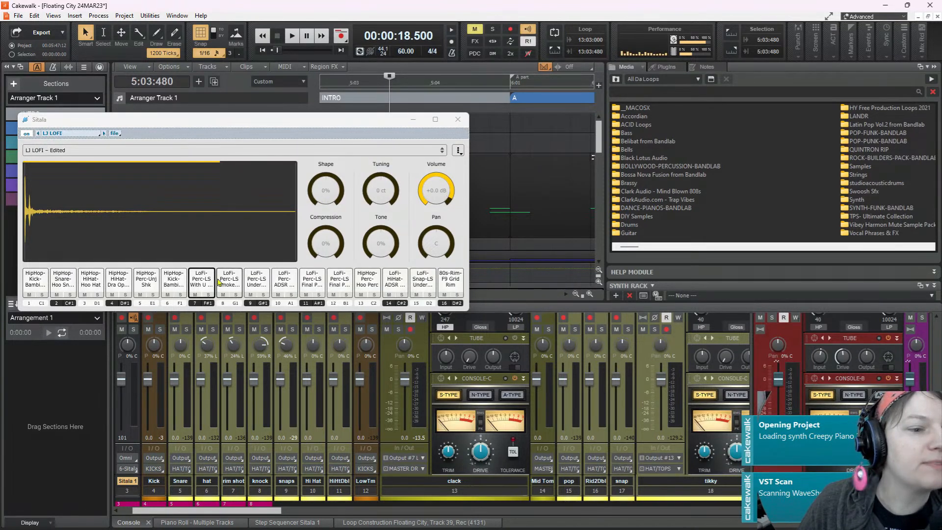
{"action": "left_click", "coordinate": [203, 287]}
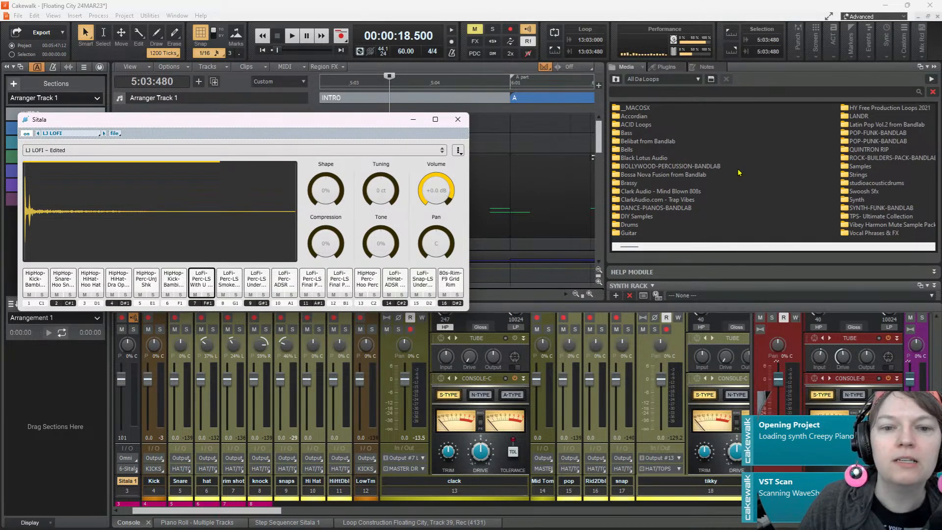
{"action": "scroll", "coordinate": [786, 185], "scroll_direction": "down", "scroll_amount": 2}
{"action": "scroll", "coordinate": [727, 188], "scroll_direction": "up", "scroll_amount": 2}
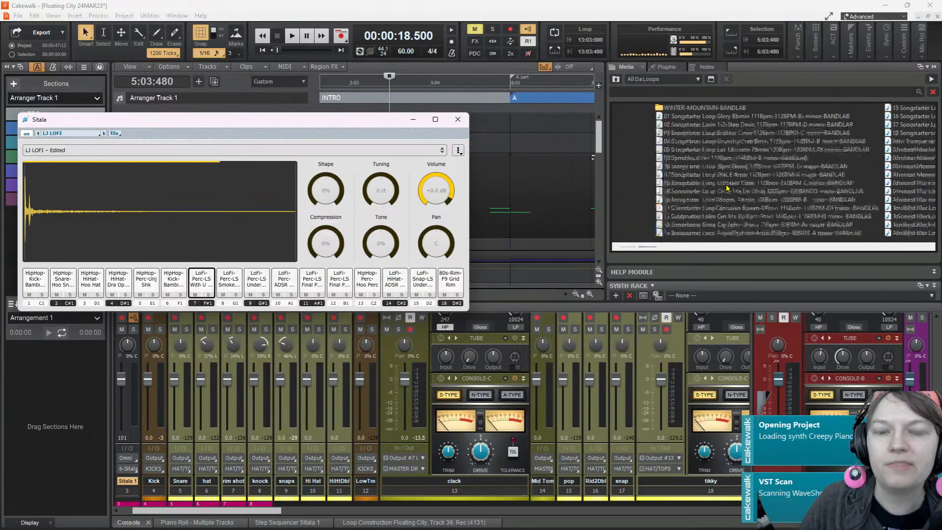
Return to the Audio Library and open the Akai MPC things folder
{"action": "left_click", "coordinate": [616, 79]}
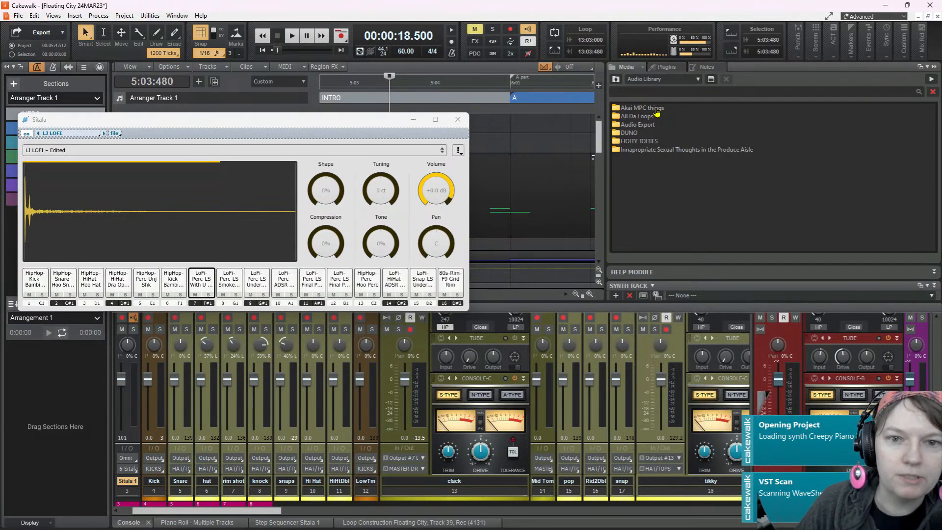
{"action": "double_click", "coordinate": [638, 108]}
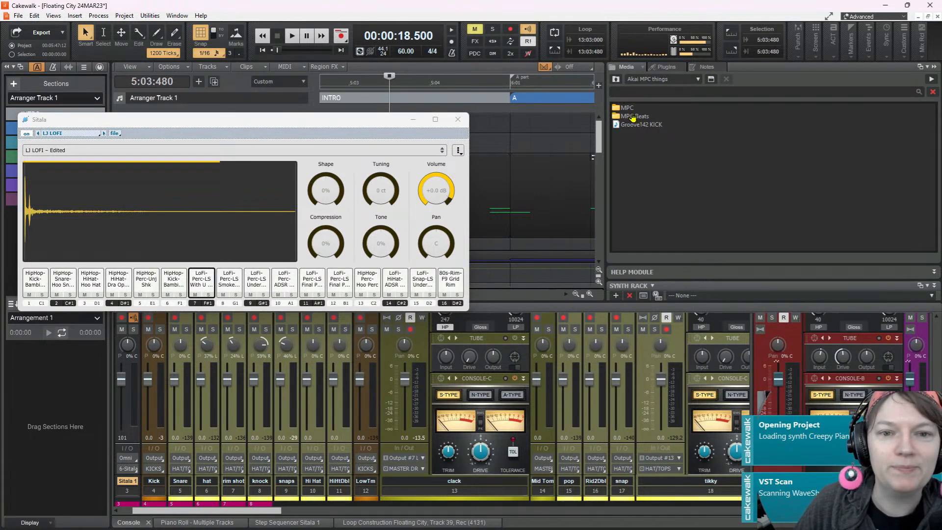
{"action": "double_click", "coordinate": [633, 117]}
{"action": "double_click", "coordinate": [624, 112]}
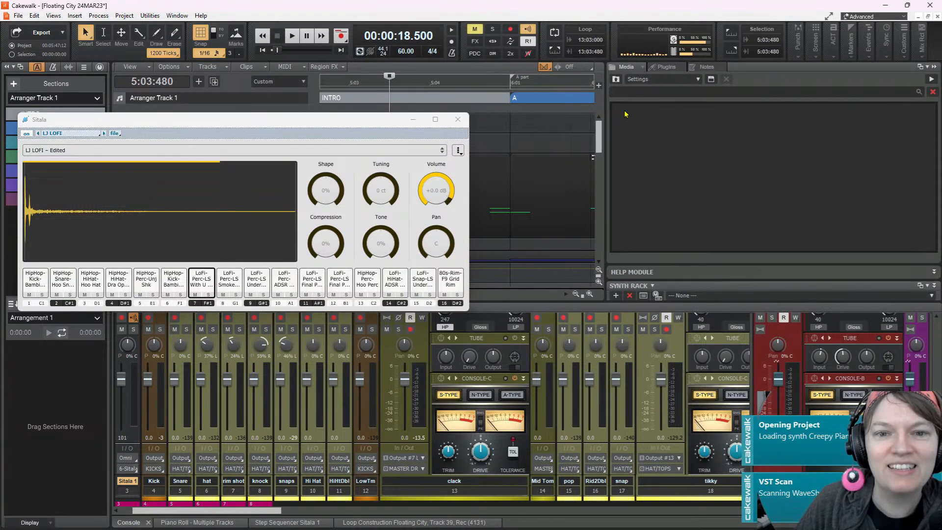
{"action": "left_click", "coordinate": [615, 80]}
{"action": "left_click", "coordinate": [615, 80]}
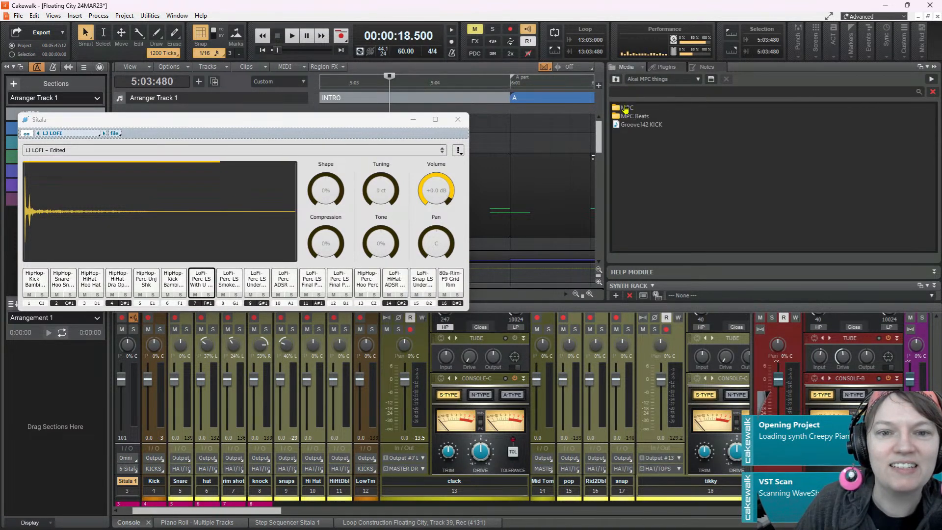
Open the MPC Content folder and its com.akaipro.mpc.expansion.mpcbeatsadsrlofiproducercollection sample folder
{"action": "double_click", "coordinate": [626, 108]}
{"action": "double_click", "coordinate": [624, 108]}
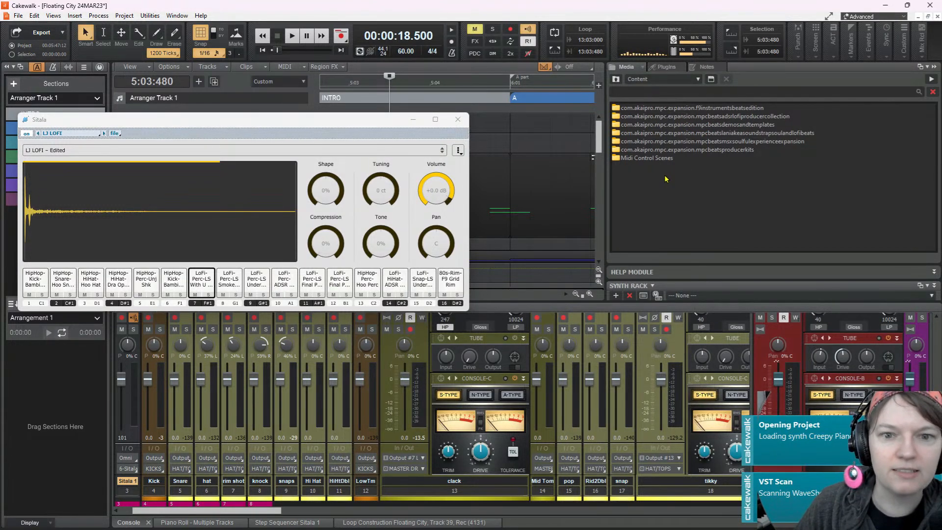
{"action": "double_click", "coordinate": [645, 119]}
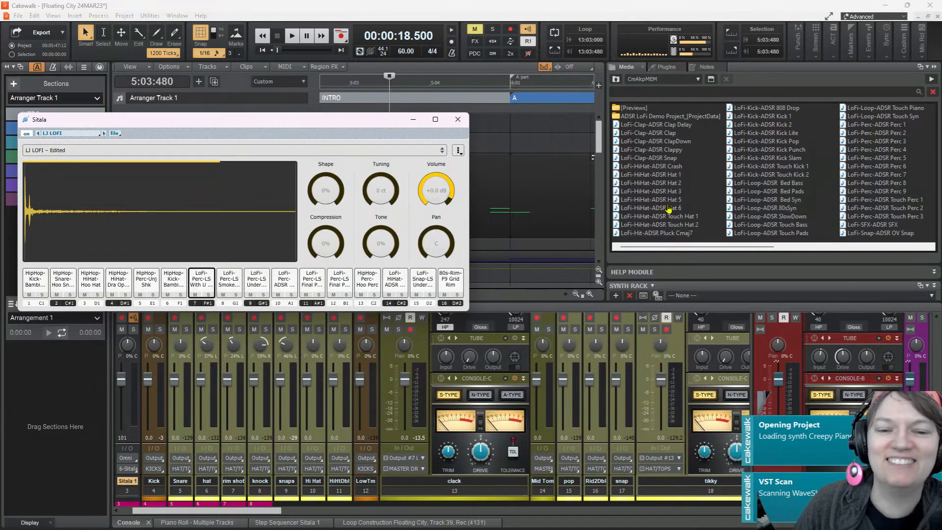
Audition the LoFi-Clap-ADSR Snap and Clappy samples and compare them with Sitala pads 6 and 7
{"action": "left_click", "coordinate": [660, 159]}
{"action": "left_click", "coordinate": [662, 150]}
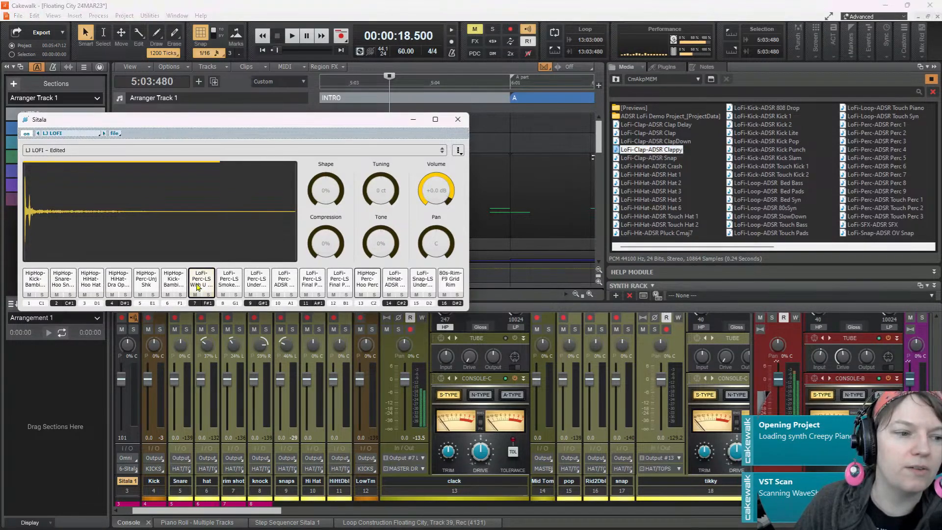
{"action": "left_click", "coordinate": [168, 285]}
{"action": "left_click", "coordinate": [202, 290]}
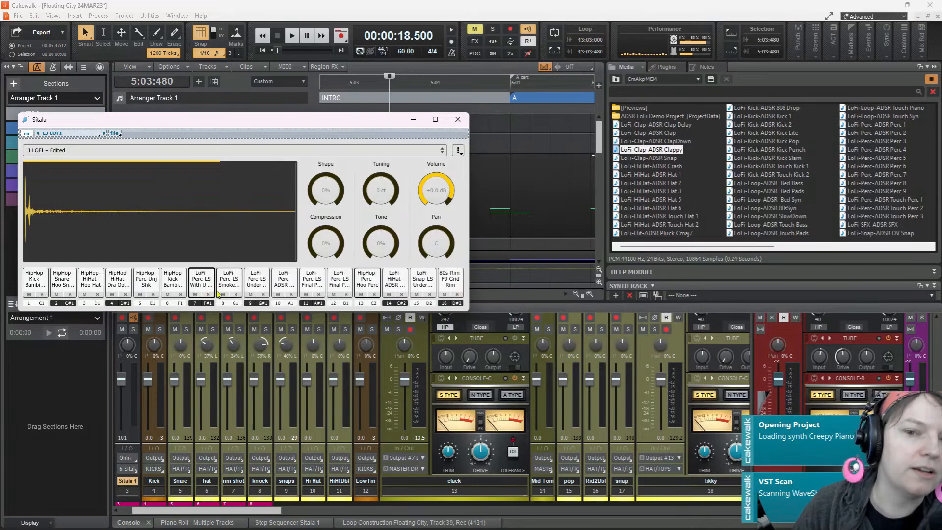
Audition the LoFi-Kick-ADSR Kick Pop, Kick 2 and Kick Lite samples and LoFi-Perc-ADSR Perc 2
{"action": "left_click", "coordinate": [754, 142]}
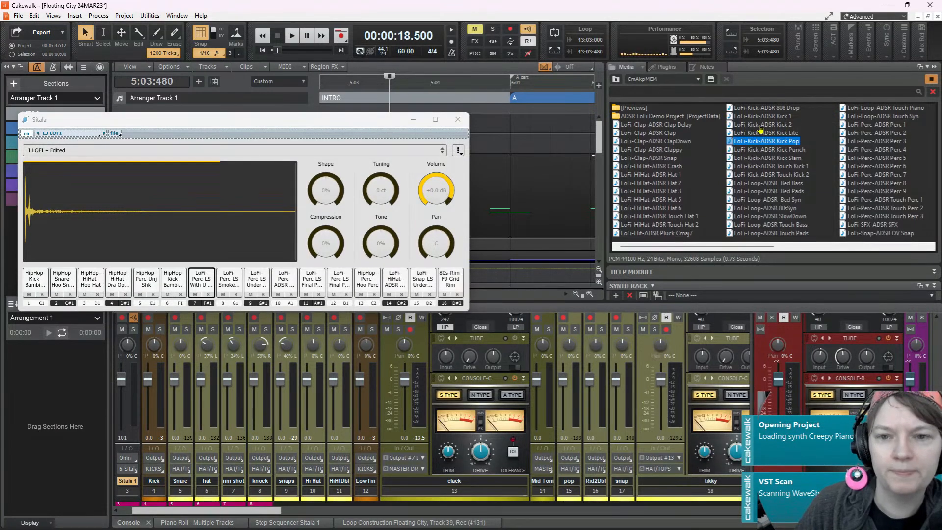
{"action": "left_click", "coordinate": [759, 126]}
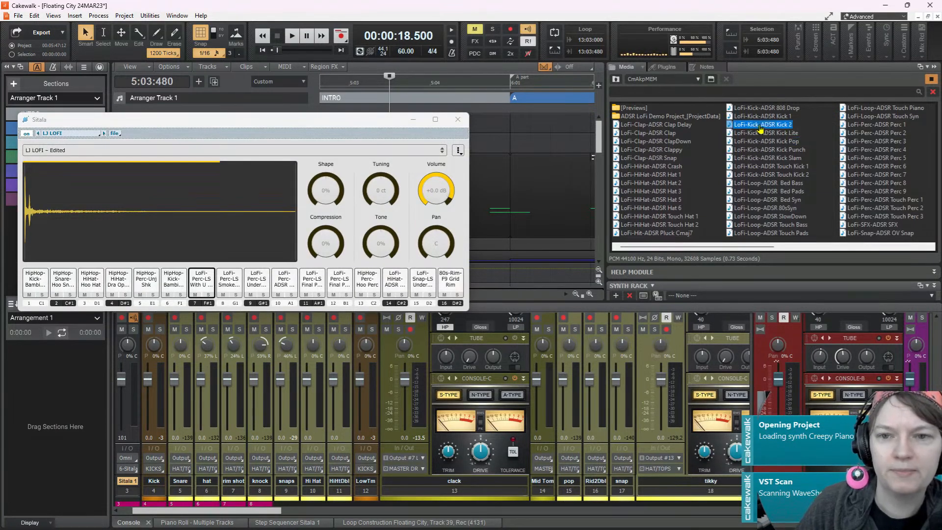
{"action": "left_click", "coordinate": [864, 133]}
{"action": "left_click", "coordinate": [776, 132]}
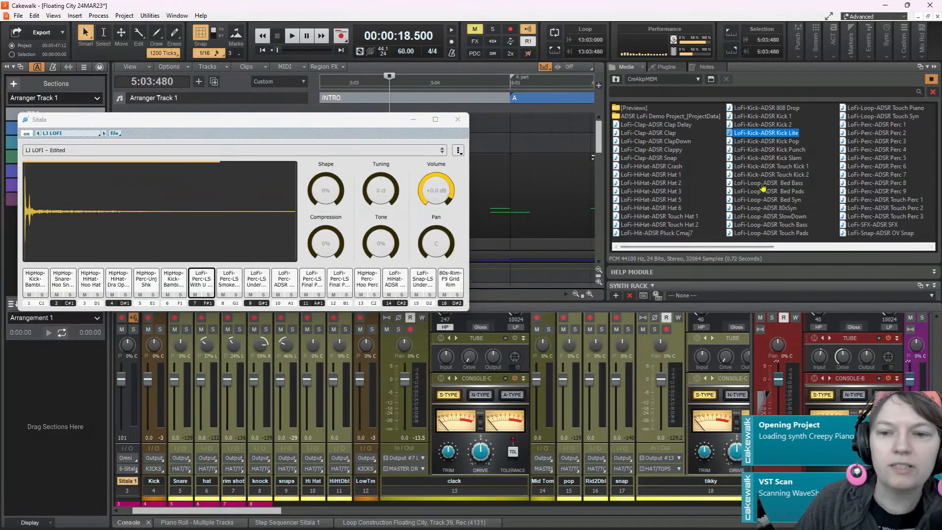
Check the rest of the sample list, including the snares, and search the folder for "click"
{"action": "scroll", "coordinate": [764, 187], "scroll_direction": "right", "scroll_amount": 1}
{"action": "left_click", "coordinate": [669, 90]}
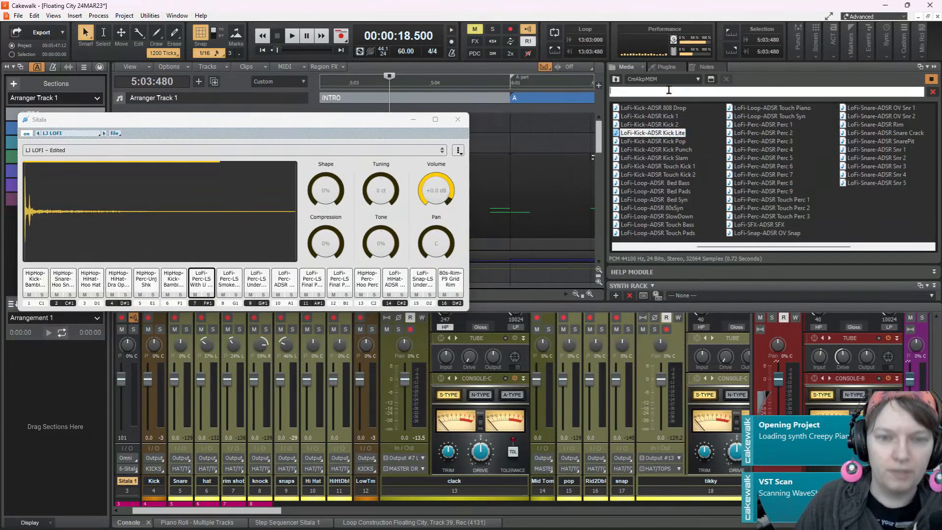
{"action": "type", "text": "clic"}
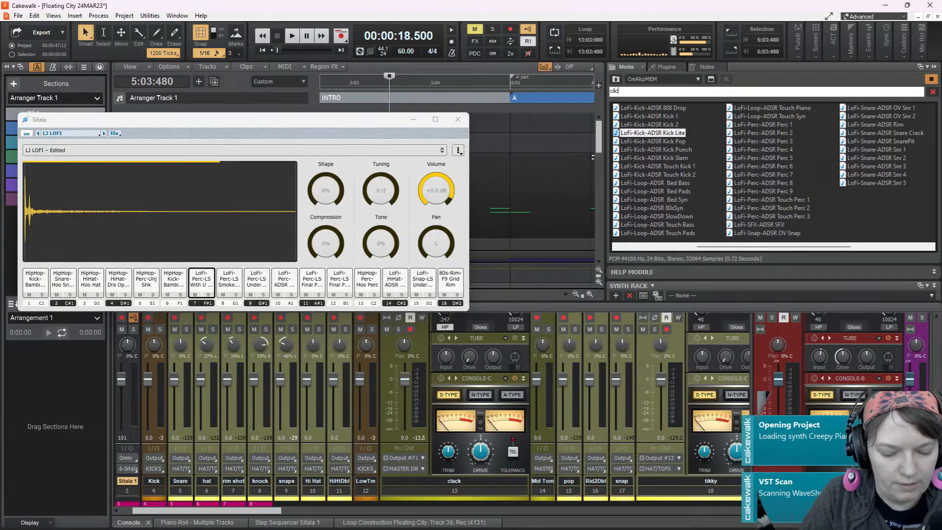
{"action": "type", "text": "k"}
{"action": "key", "text": "Return"}
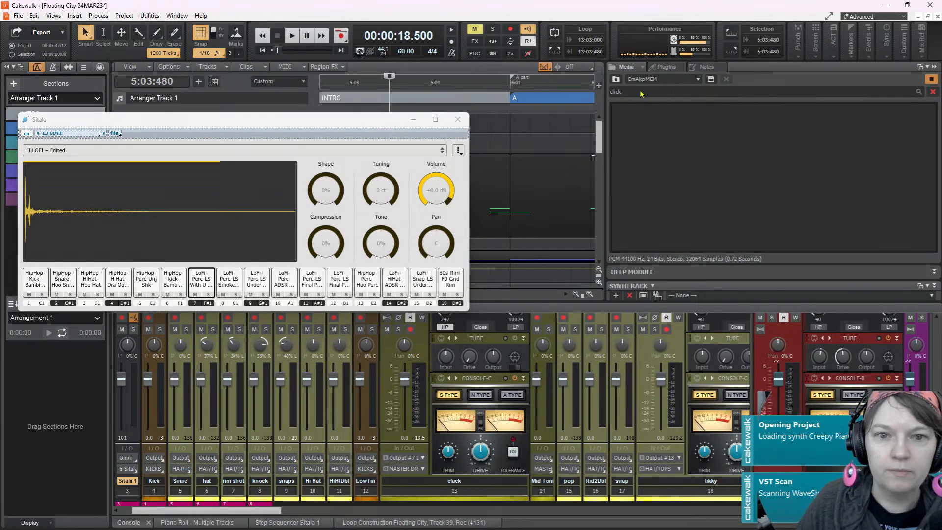
Search the sample folder for "rim" and audition both copies of LoFi-Snare-ADSR Rim.WAV
{"action": "left_click", "coordinate": [636, 90]}
{"action": "type", "text": "rim"}
{"action": "key", "text": "Return"}
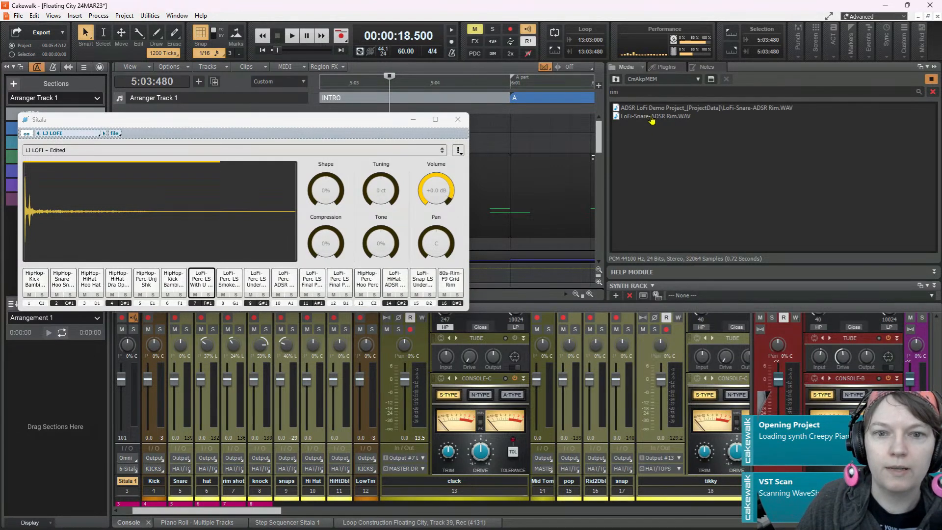
{"action": "left_click", "coordinate": [651, 117]}
{"action": "left_click", "coordinate": [657, 108]}
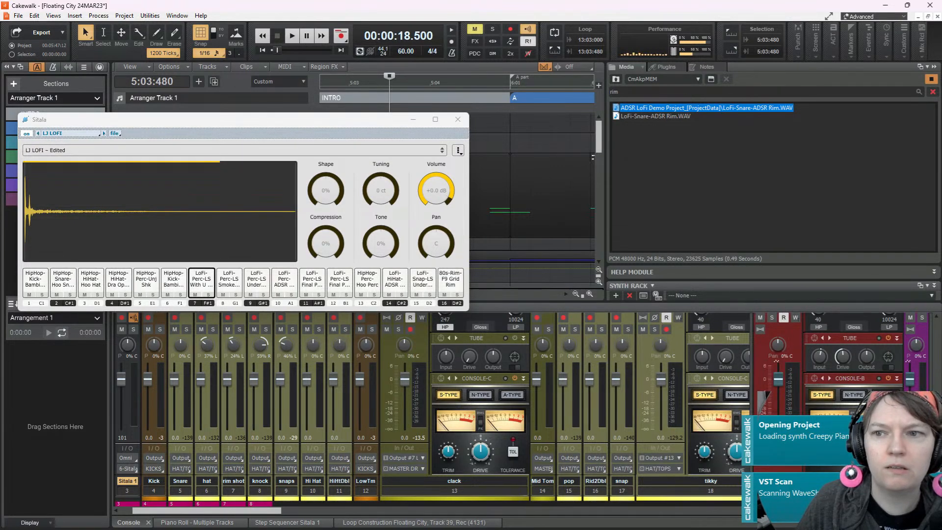
Search the sample folder for "clack"
{"action": "left_click", "coordinate": [871, 91]}
{"action": "type", "text": "clack"}
{"action": "key", "text": "Return"}
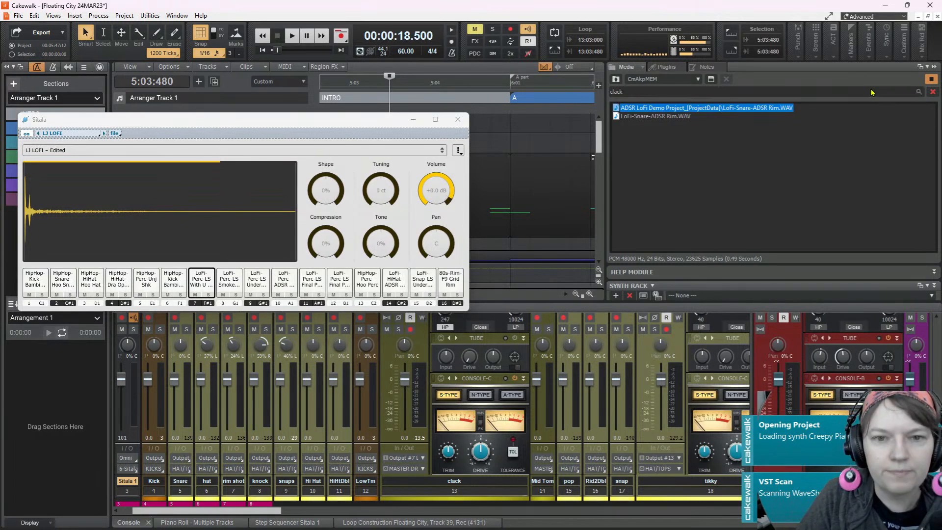
Search the sample folder for "snare" and audition the LoFi-Snare-ADSR OV Snr 1, OV Snr 2 and Rim samples
{"action": "left_click", "coordinate": [629, 91]}
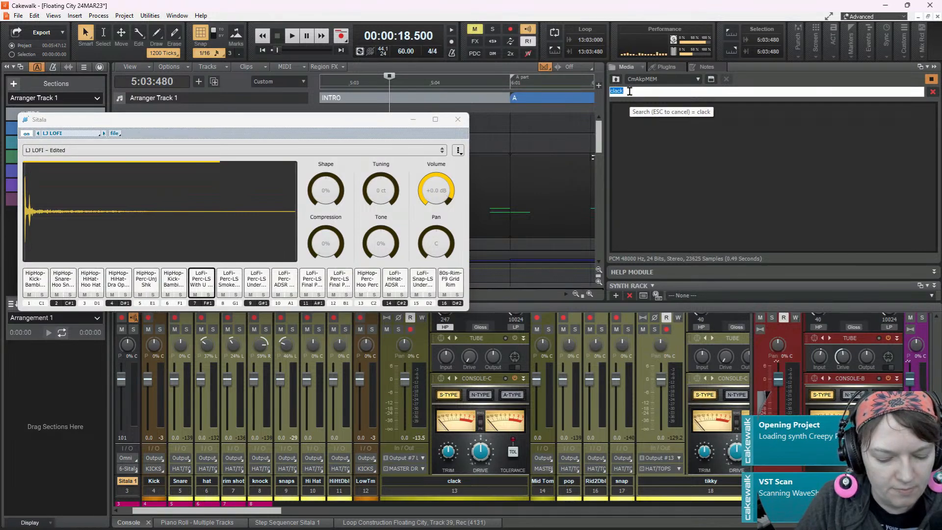
{"action": "type", "text": "snare"}
{"action": "key", "text": "Return"}
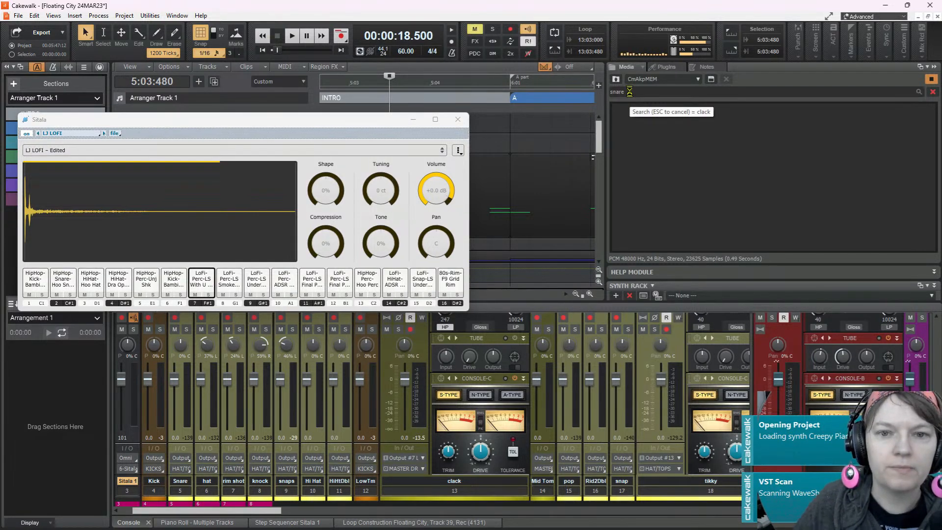
{"action": "left_click", "coordinate": [649, 109]}
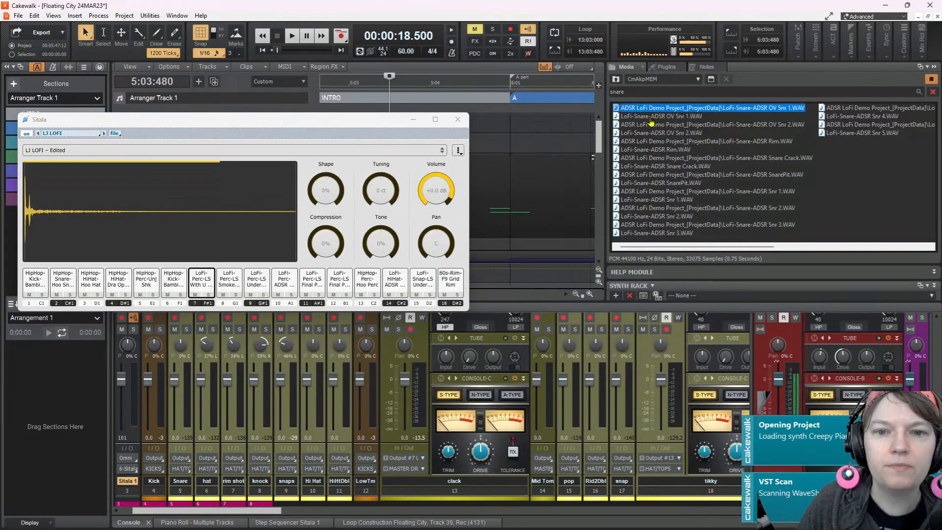
{"action": "left_click", "coordinate": [651, 116]}
{"action": "left_click", "coordinate": [657, 125]}
{"action": "left_click", "coordinate": [658, 133]}
{"action": "left_click", "coordinate": [659, 141]}
{"action": "left_click", "coordinate": [665, 150]}
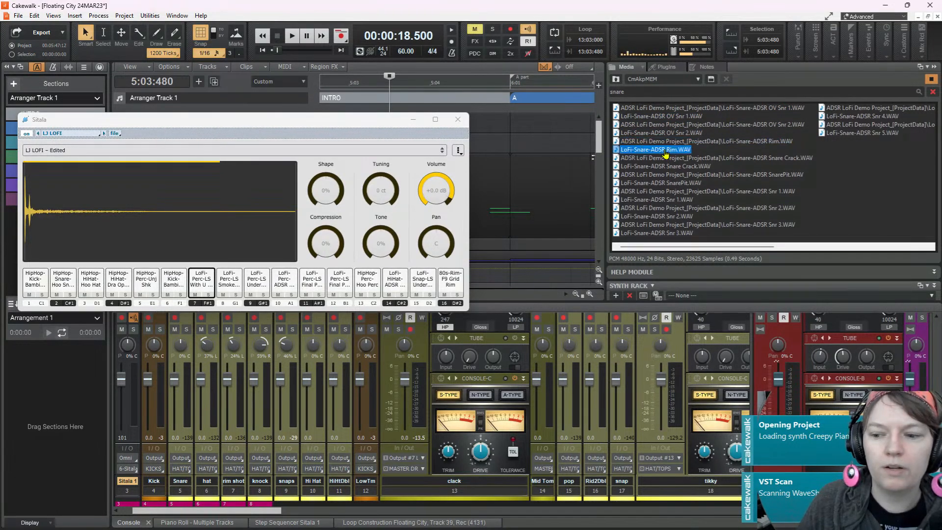
Audition the LoFi-Snare-ADSR Snare Crack, SnarePit, Snr 1, Snr 2 and Snr 3 samples
{"action": "left_click", "coordinate": [664, 158]}
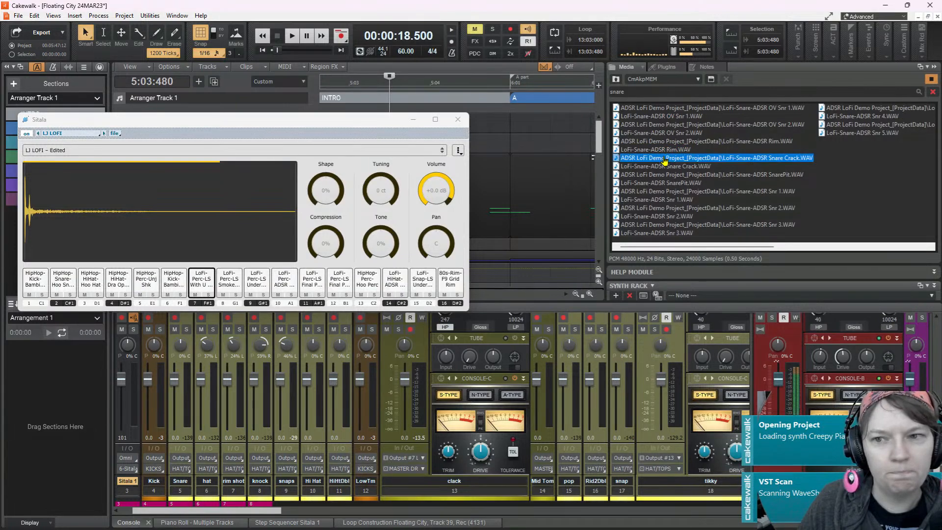
{"action": "left_click", "coordinate": [663, 166]}
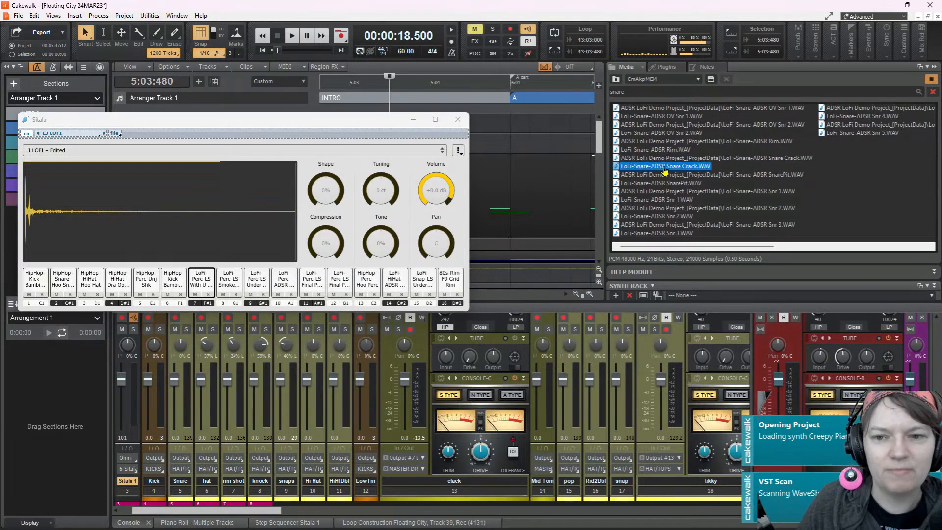
{"action": "left_click", "coordinate": [663, 175]}
{"action": "left_click", "coordinate": [664, 183]}
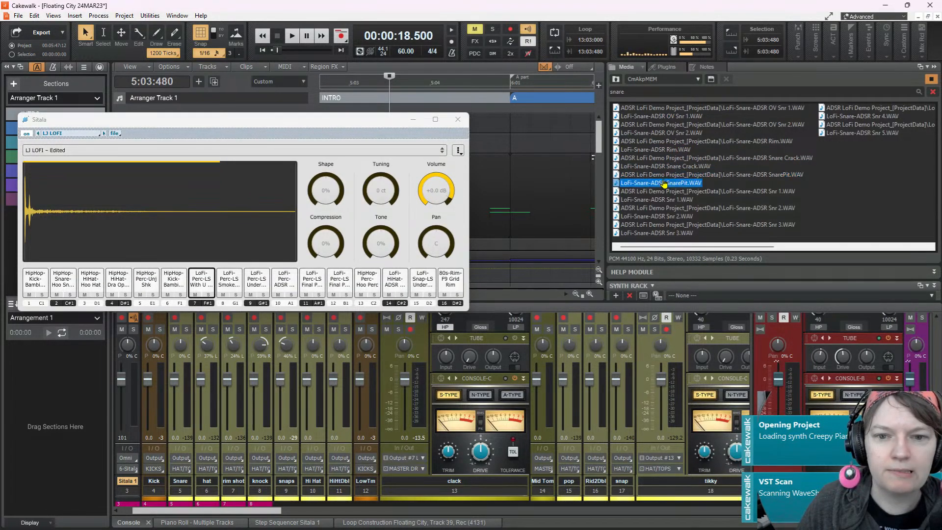
{"action": "left_click", "coordinate": [667, 192]}
{"action": "left_click", "coordinate": [673, 208]}
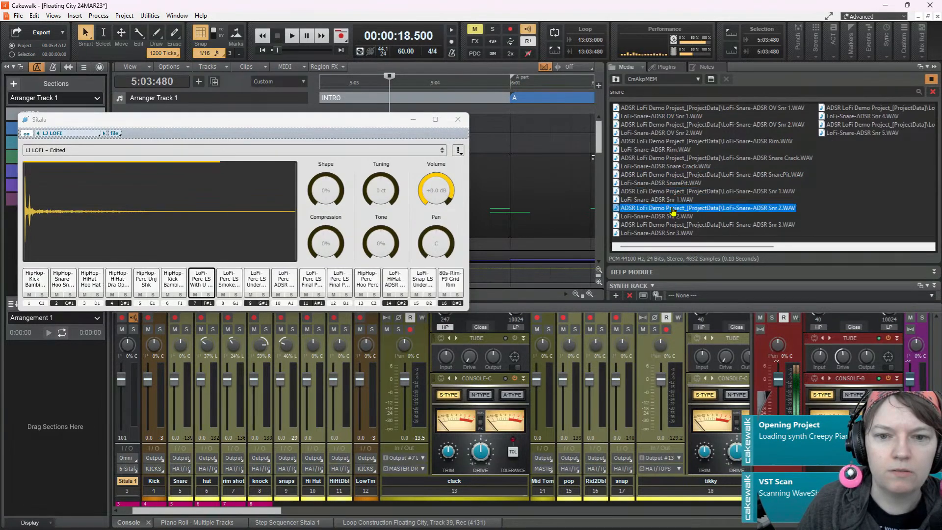
{"action": "left_click", "coordinate": [671, 217]}
{"action": "left_click", "coordinate": [673, 225]}
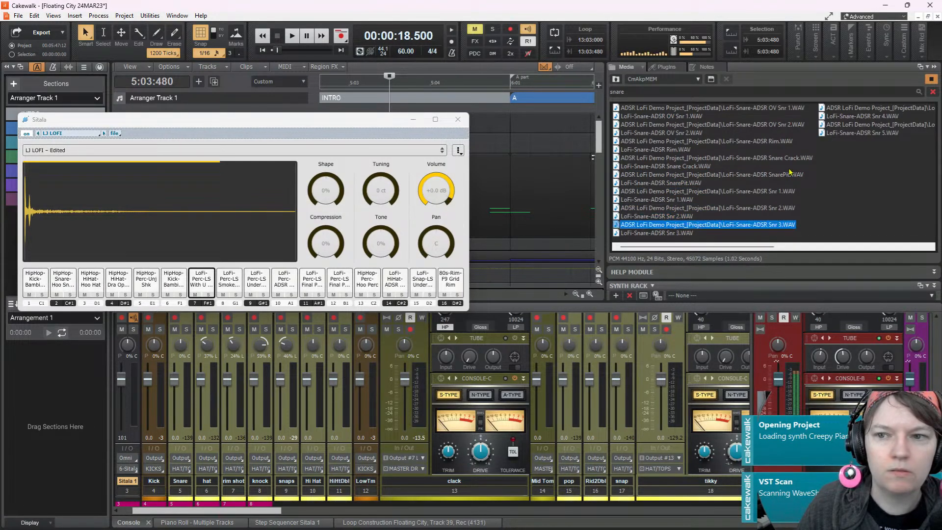
Load the Demo Project snare listed directly above LoFi-Snare-ADSR Snr 4.WAV onto Sitala pad 7, and move the Sitala window clear of the track list
{"action": "left_click", "coordinate": [859, 108]}
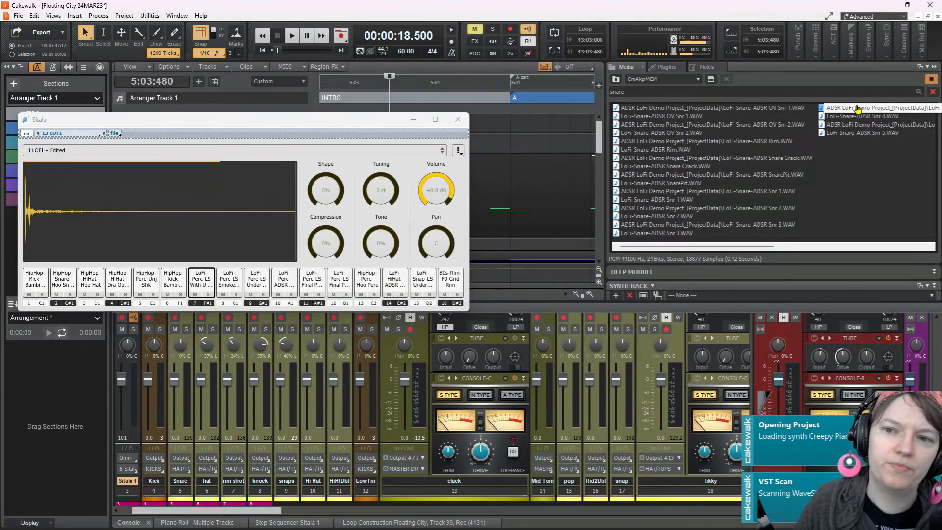
{"action": "left_click_drag", "start_coordinate": [856, 112], "coordinate": [208, 289]}
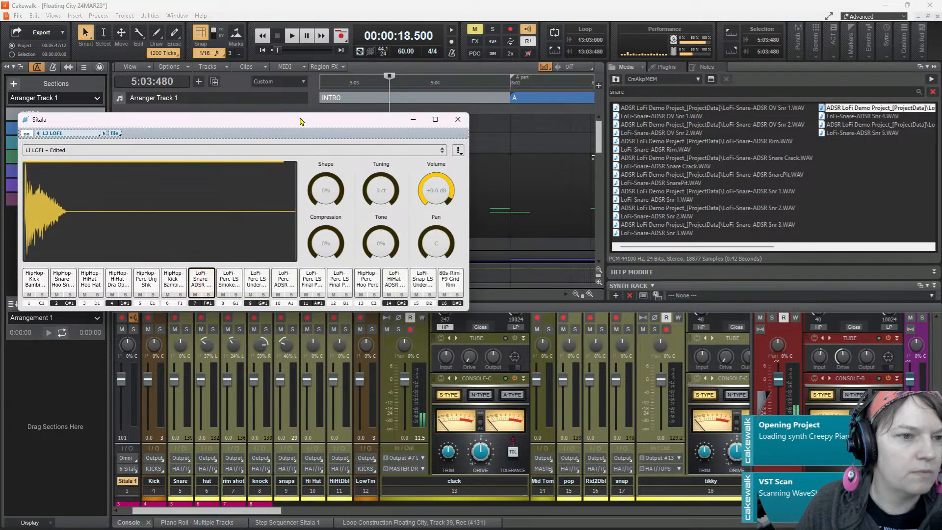
{"action": "left_click_drag", "start_coordinate": [303, 124], "coordinate": [789, 80]}
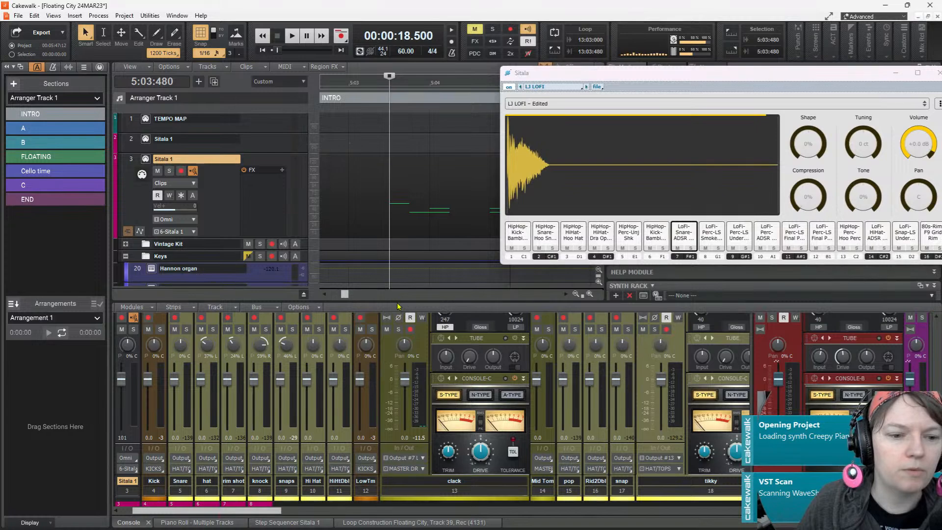
Add a post-fader send to the REVERB bus on the clack channel and audition Sitala pad 7
{"action": "left_click_drag", "start_coordinate": [398, 309], "coordinate": [397, 238]}
{"action": "scroll", "coordinate": [397, 238], "scroll_direction": "up", "scroll_amount": 3}
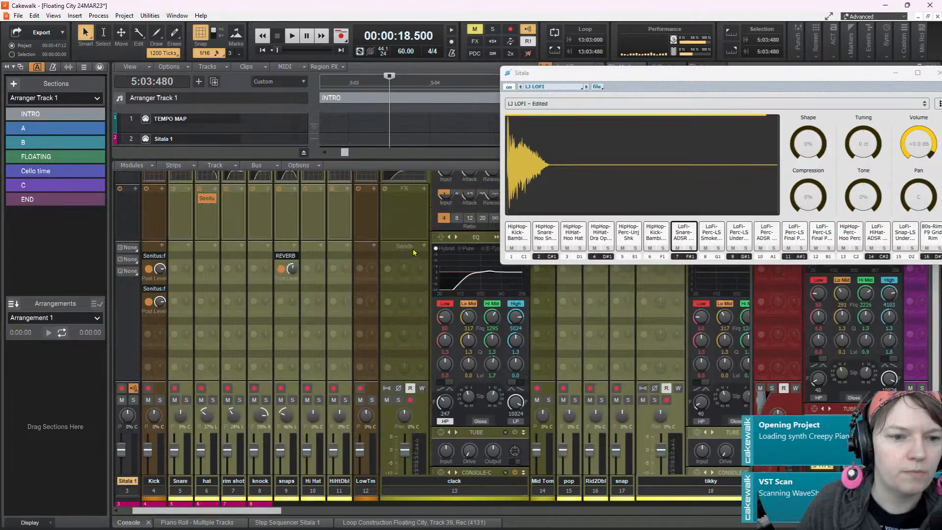
{"action": "left_click", "coordinate": [425, 270]}
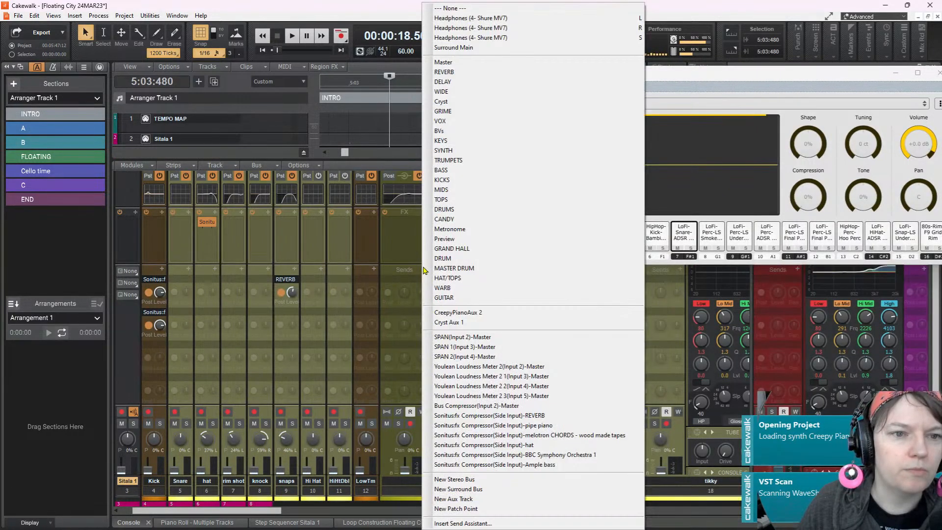
{"action": "left_click", "coordinate": [462, 74]}
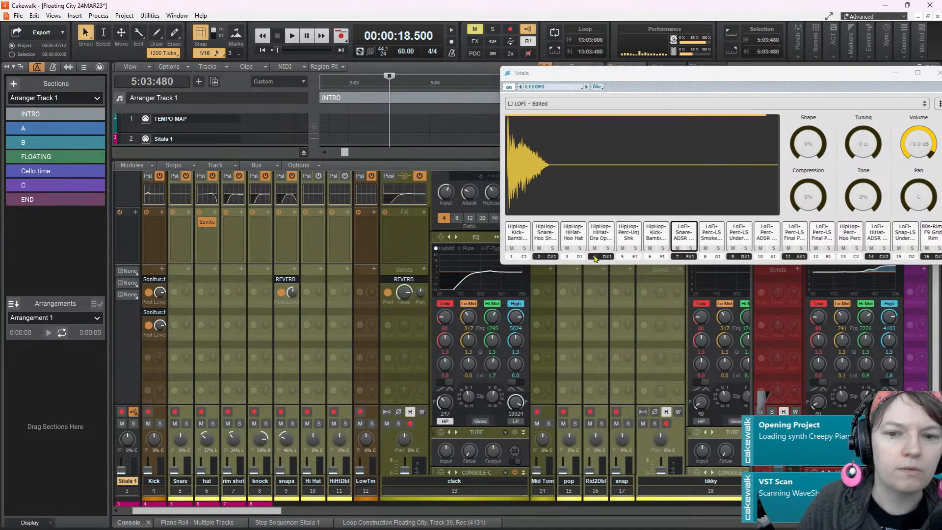
{"action": "left_click", "coordinate": [682, 232]}
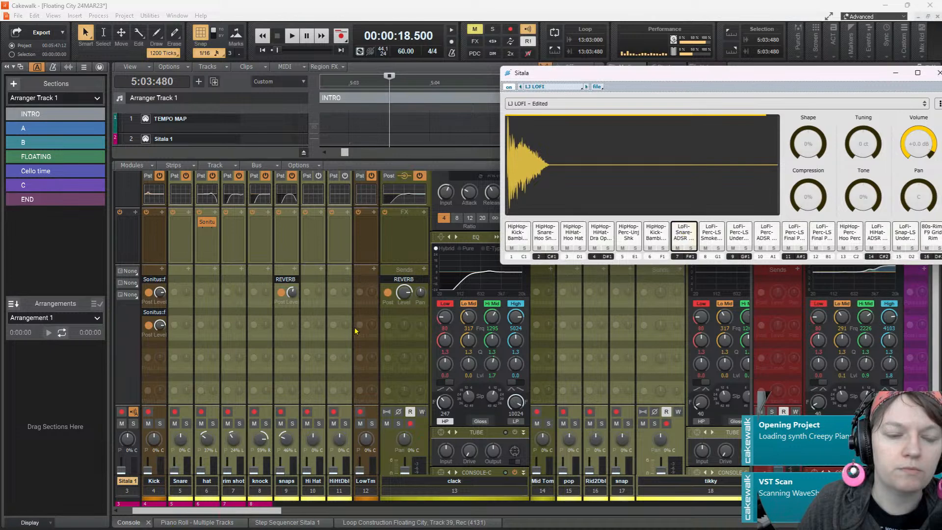
Lower the clack channel's REVERB send level to about -16.4, auditioning Sitala pad 7 between adjustments
{"action": "left_click", "coordinate": [405, 292]}
{"action": "left_click_drag", "start_coordinate": [405, 293], "coordinate": [406, 293]}
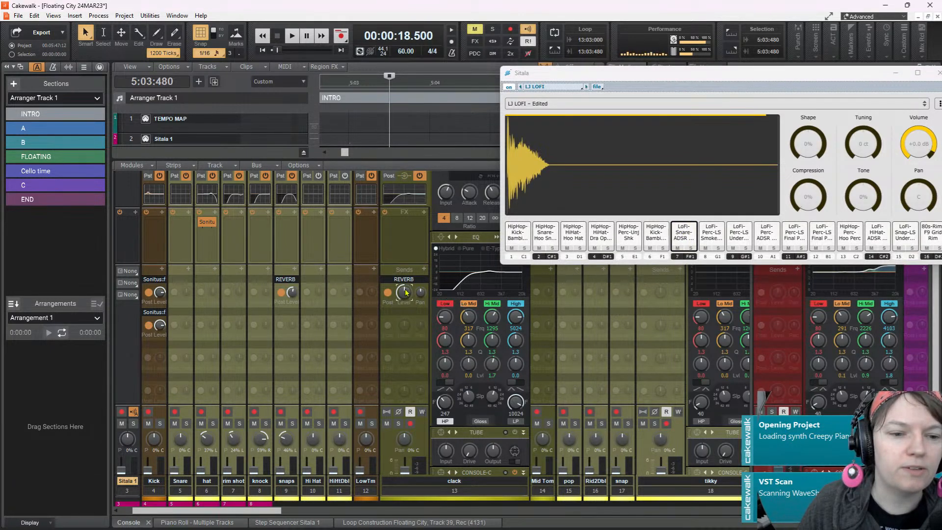
{"action": "left_click", "coordinate": [681, 237]}
{"action": "left_click_drag", "start_coordinate": [406, 291], "coordinate": [405, 296]}
{"action": "left_click", "coordinate": [684, 239]}
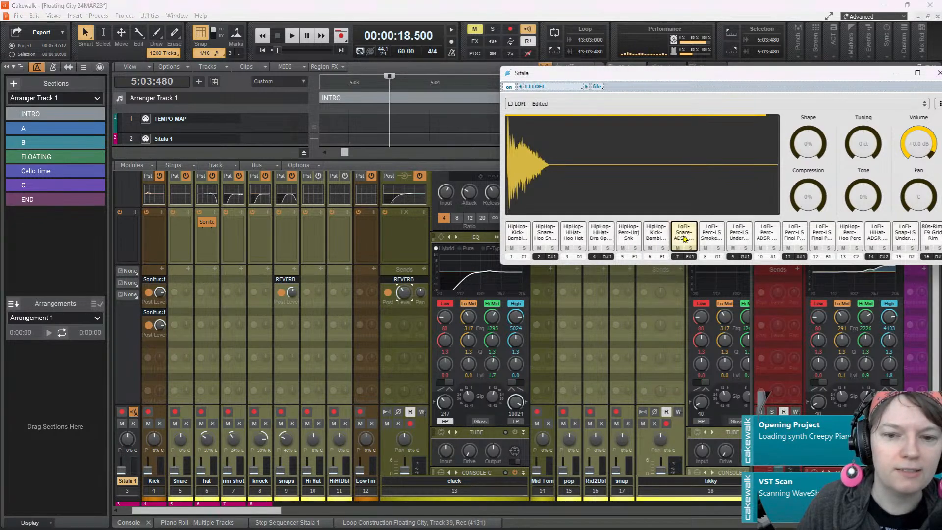
{"action": "left_click", "coordinate": [405, 296]}
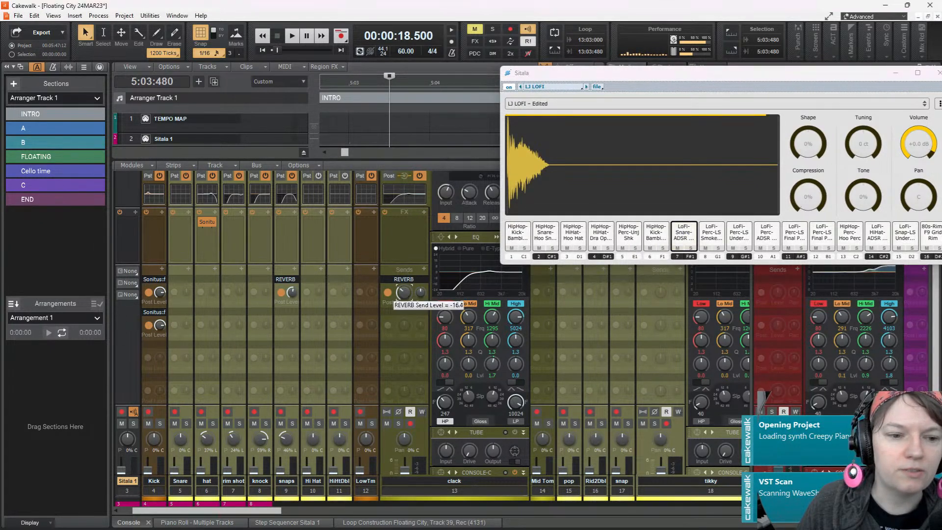
{"action": "left_click", "coordinate": [685, 233]}
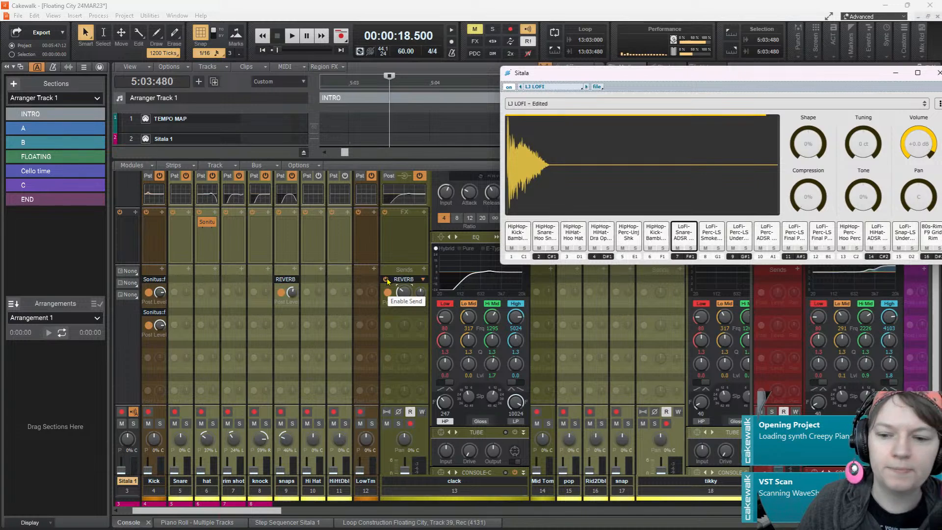
Reroute the clack channel's send to the GRAND HALL bus and audition Sitala pad 7
{"action": "left_click", "coordinate": [421, 280]}
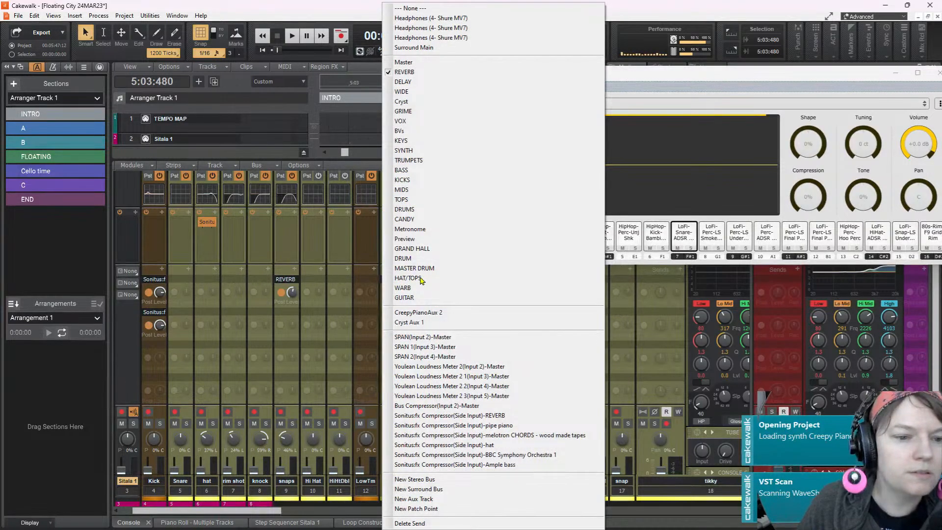
{"action": "left_click", "coordinate": [412, 249]}
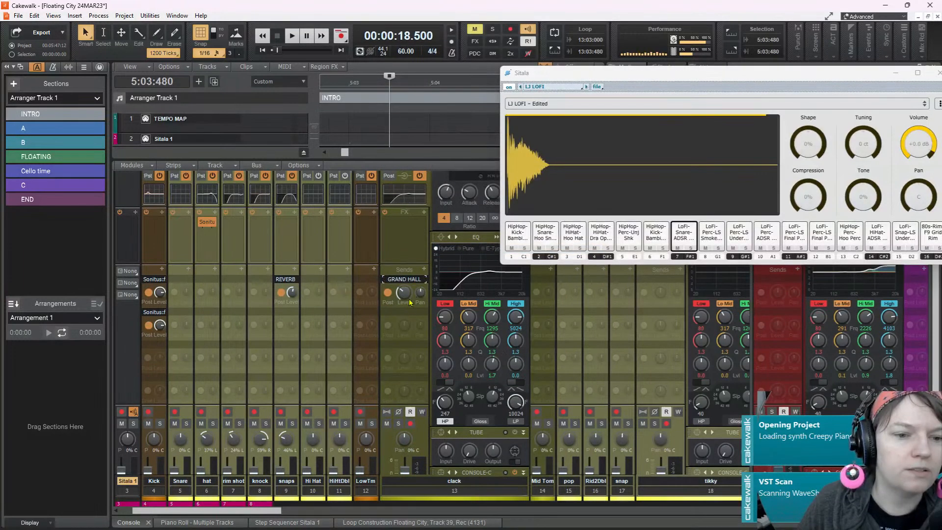
{"action": "left_click", "coordinate": [692, 235]}
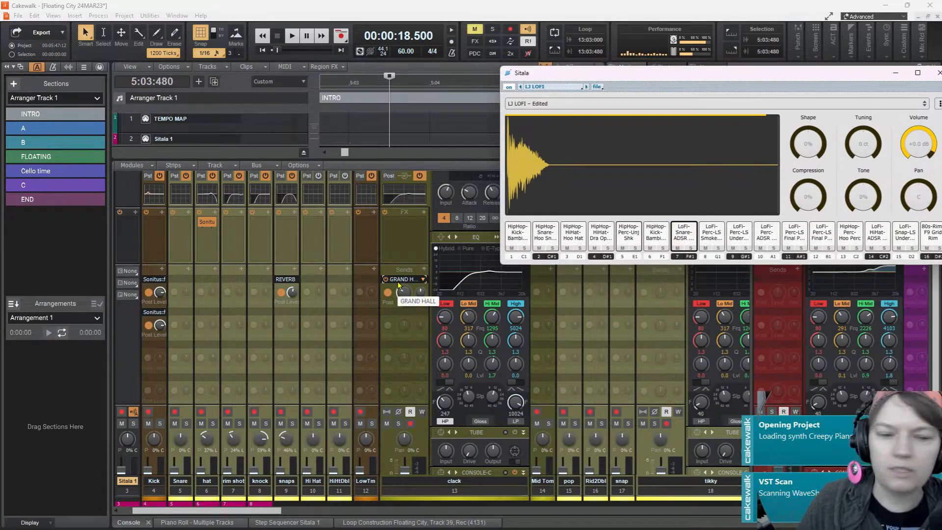
Delete the GRAND HALL send from the clack channel
{"action": "left_click", "coordinate": [419, 279]}
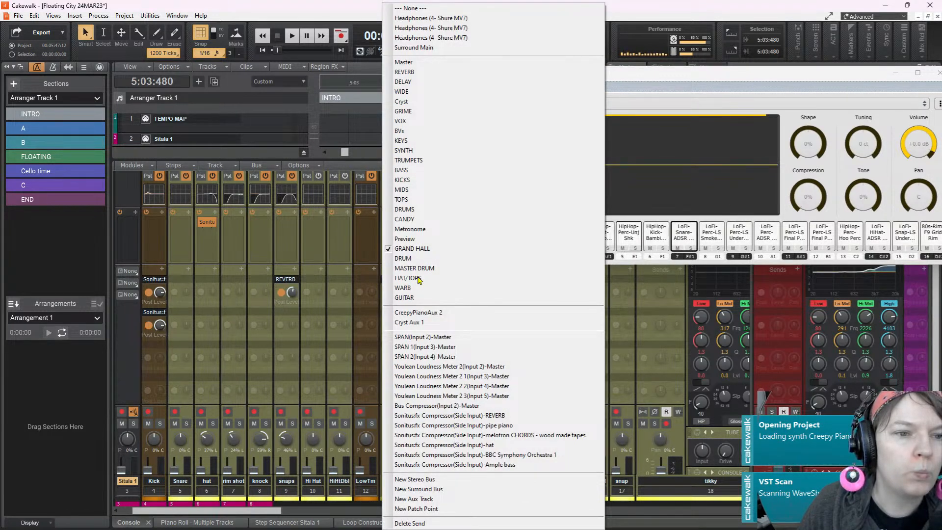
{"action": "left_click", "coordinate": [371, 300]}
{"action": "left_click", "coordinate": [404, 280]}
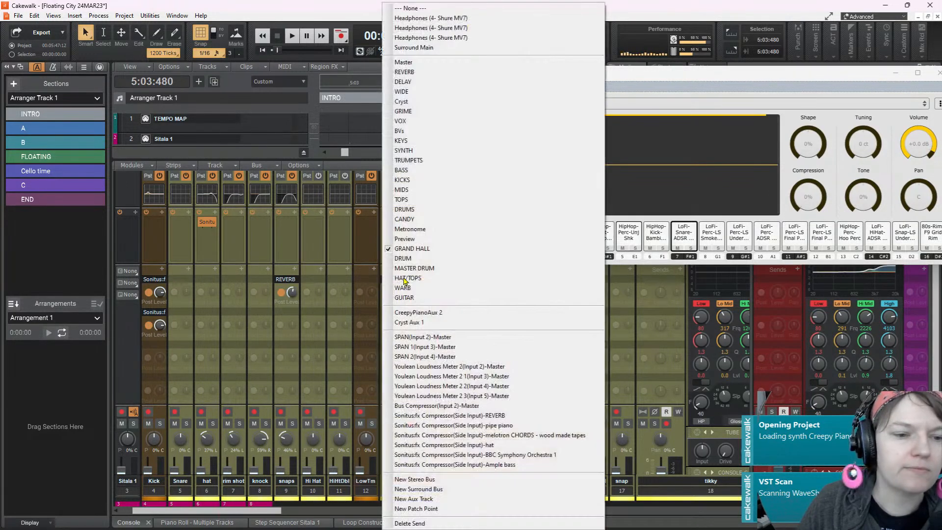
{"action": "left_click", "coordinate": [420, 523]}
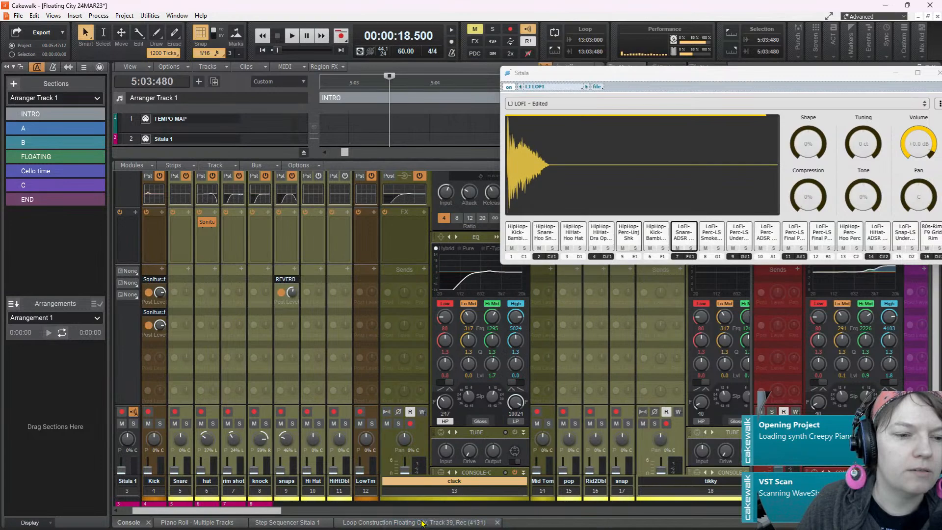
Play the transition into section A from 5:03:480 and close the Sitala window
{"action": "left_click", "coordinate": [293, 37]}
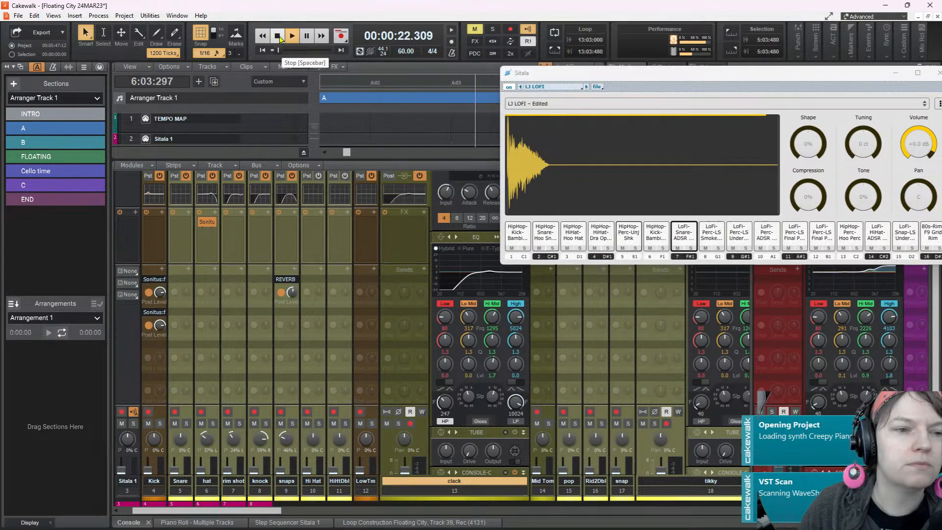
{"action": "left_click", "coordinate": [278, 37]}
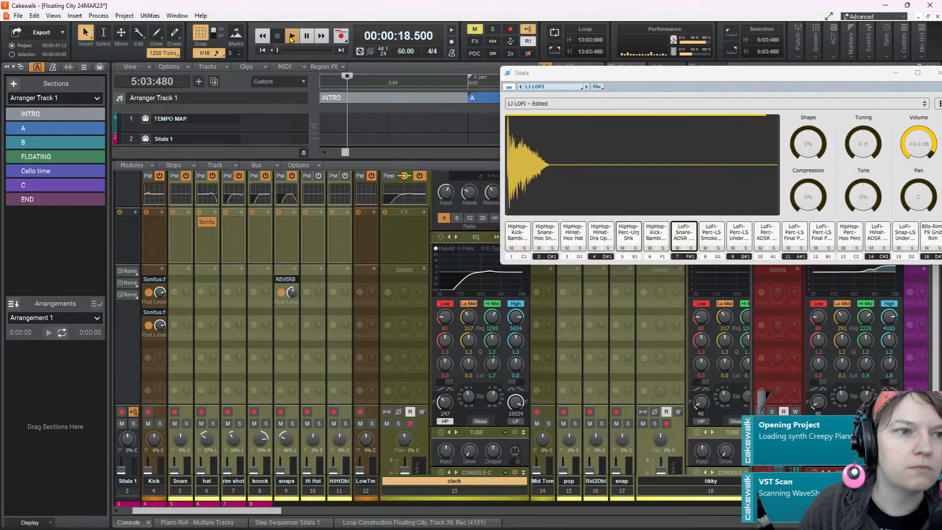
{"action": "left_click", "coordinate": [291, 37]}
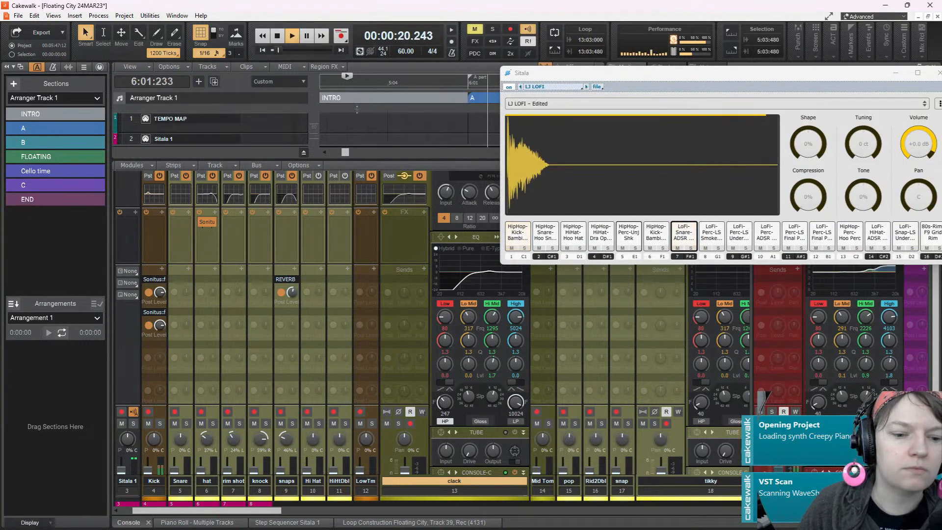
{"action": "scroll", "coordinate": [406, 196], "scroll_direction": "up", "scroll_amount": 2}
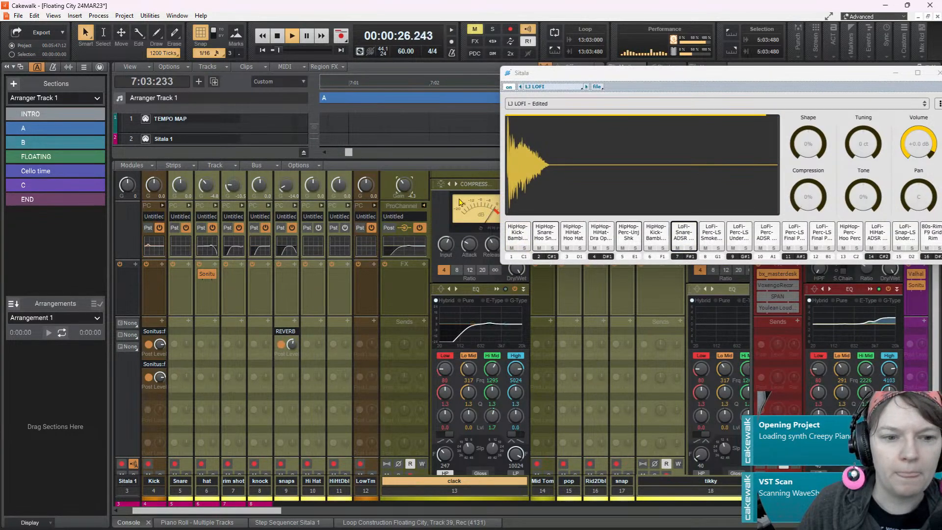
{"action": "left_click_drag", "start_coordinate": [819, 78], "coordinate": [664, 97]}
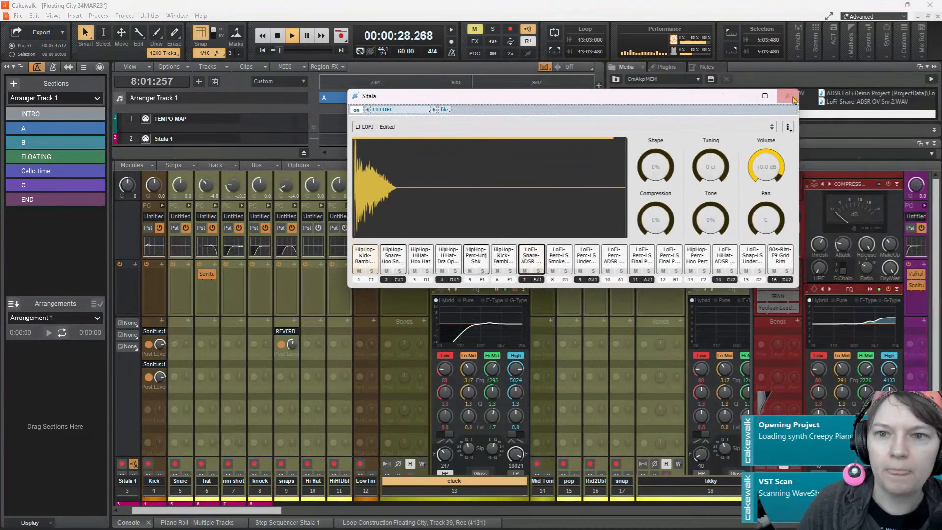
{"action": "left_click", "coordinate": [806, 98]}
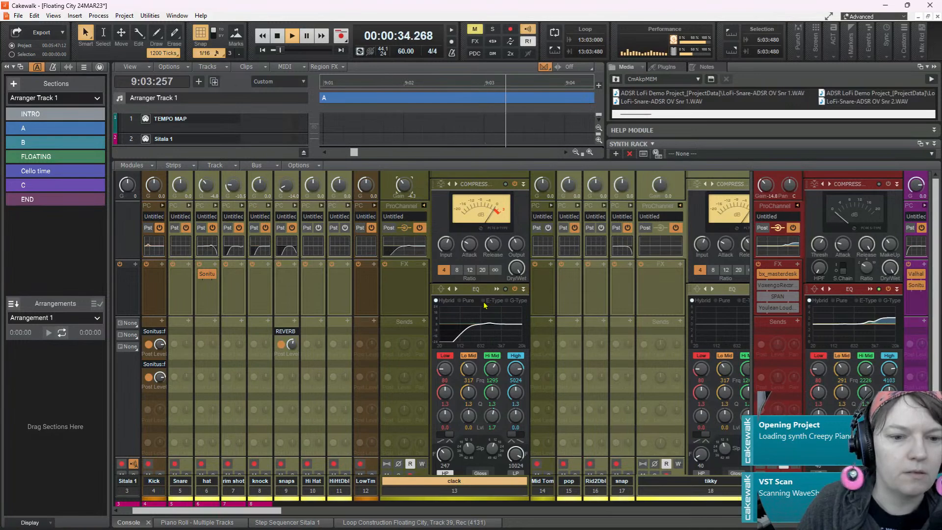
Insert the DEPTH Style Dial module into the clack channel's ProChannel and adjust its dial during playback
{"action": "scroll", "coordinate": [481, 312], "scroll_direction": "up", "scroll_amount": 2}
{"action": "scroll", "coordinate": [488, 316], "scroll_direction": "down", "scroll_amount": 2}
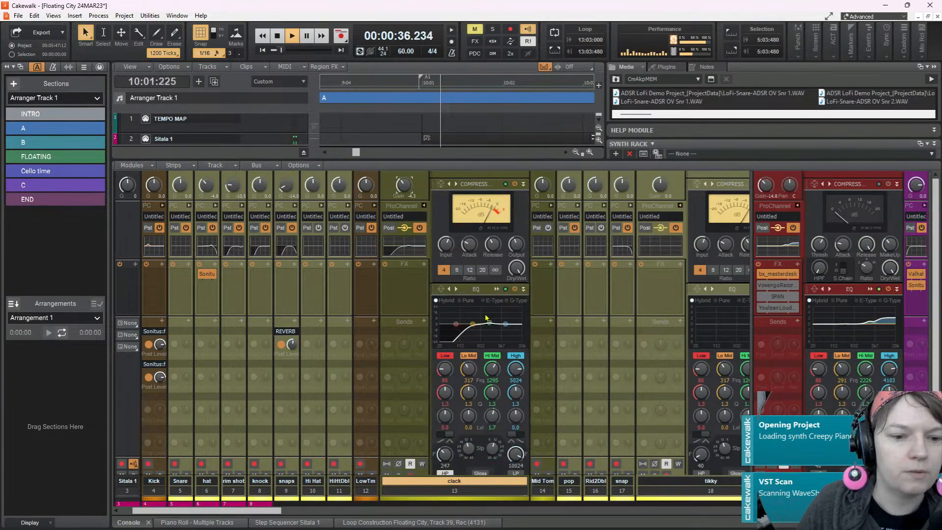
{"action": "right_click", "coordinate": [475, 294]}
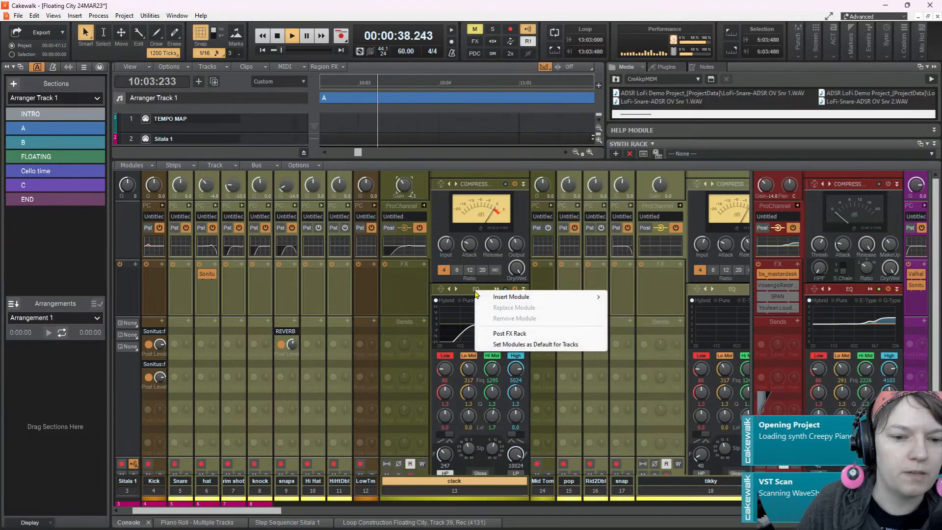
{"action": "mouse_move", "coordinate": [503, 296]}
{"action": "mouse_move", "coordinate": [649, 285]}
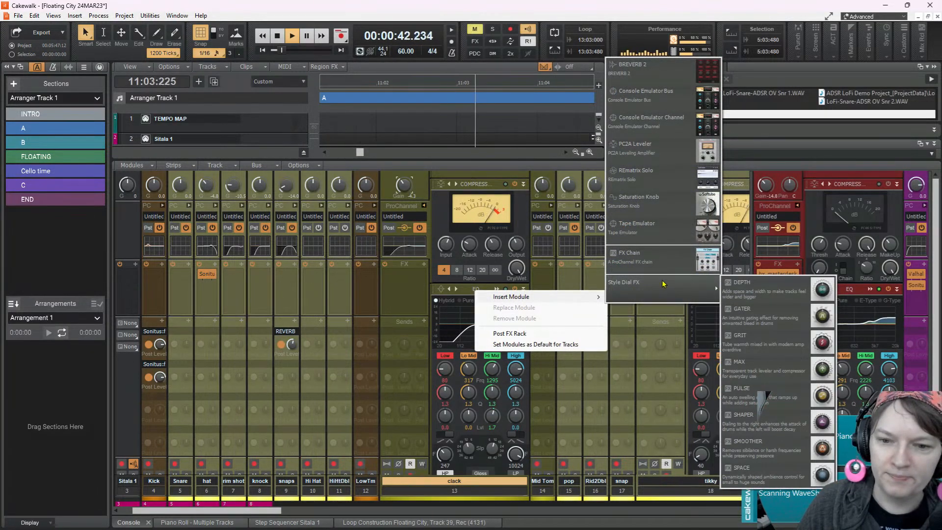
{"action": "left_click", "coordinate": [750, 293]}
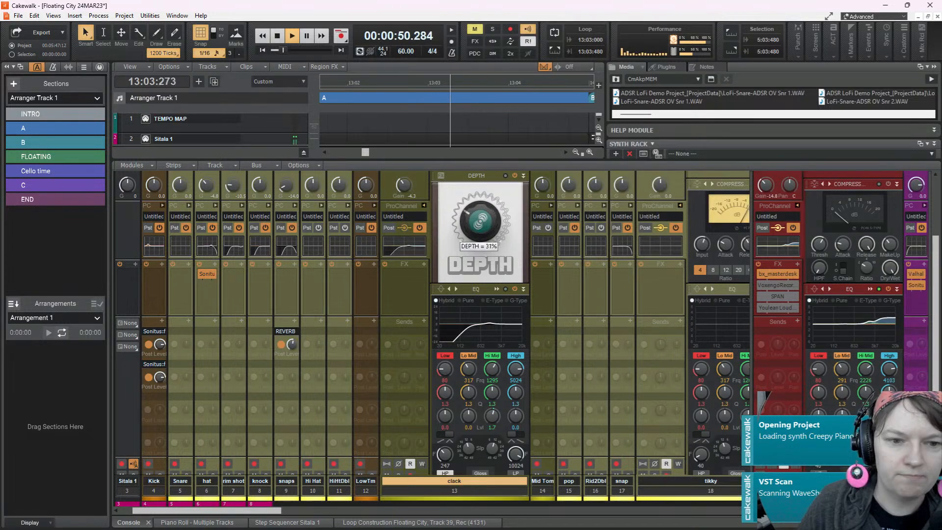
{"action": "scroll", "coordinate": [475, 228], "scroll_direction": "up", "scroll_amount": 3}
{"action": "scroll", "coordinate": [475, 229], "scroll_direction": "up", "scroll_amount": 2}
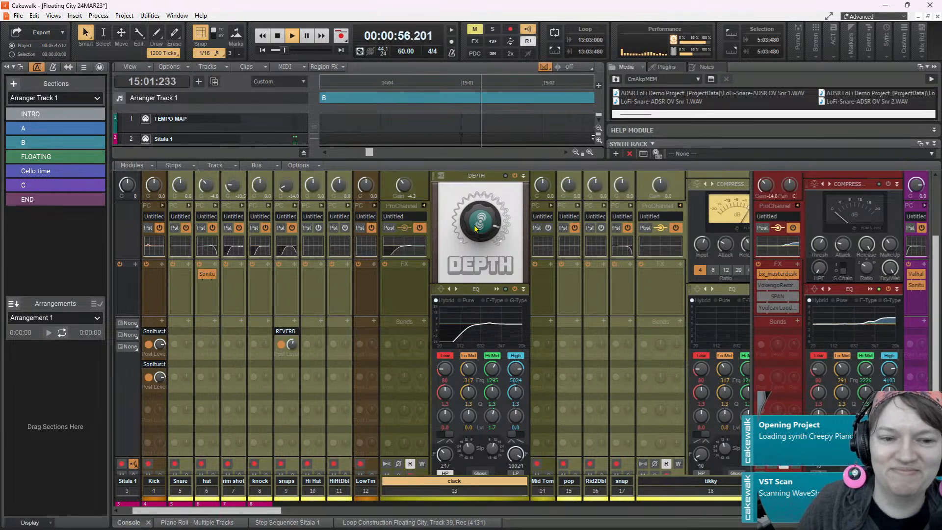
Stop playback and remove the DEPTH module from the clack channel
{"action": "key", "text": "space"}
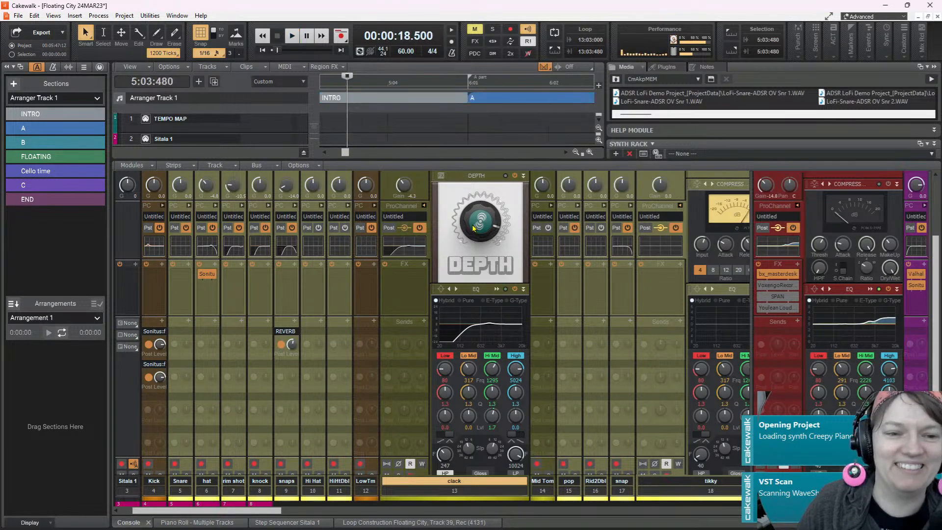
{"action": "right_click", "coordinate": [464, 182]}
{"action": "left_click", "coordinate": [514, 209]}
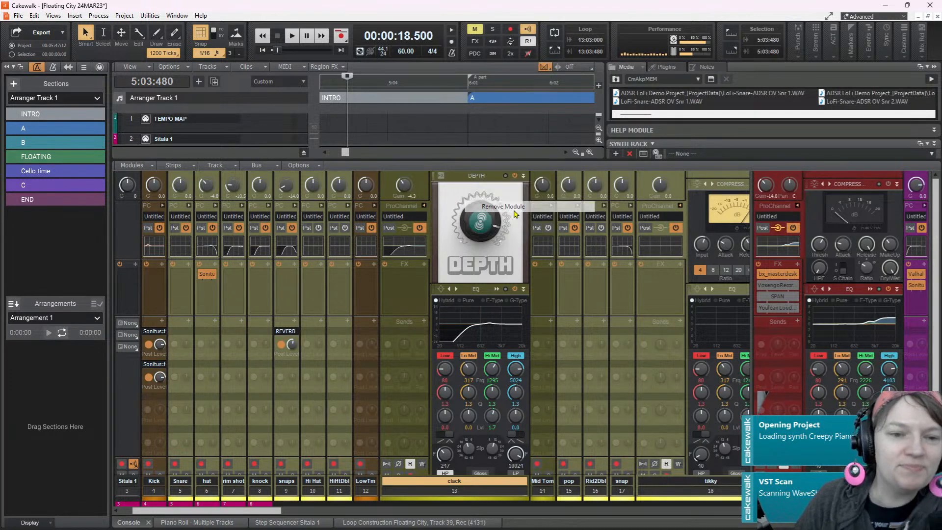
Replace the clack channel's compressor module with BREVERB 2 and start playback to hear it
{"action": "right_click", "coordinate": [469, 182]}
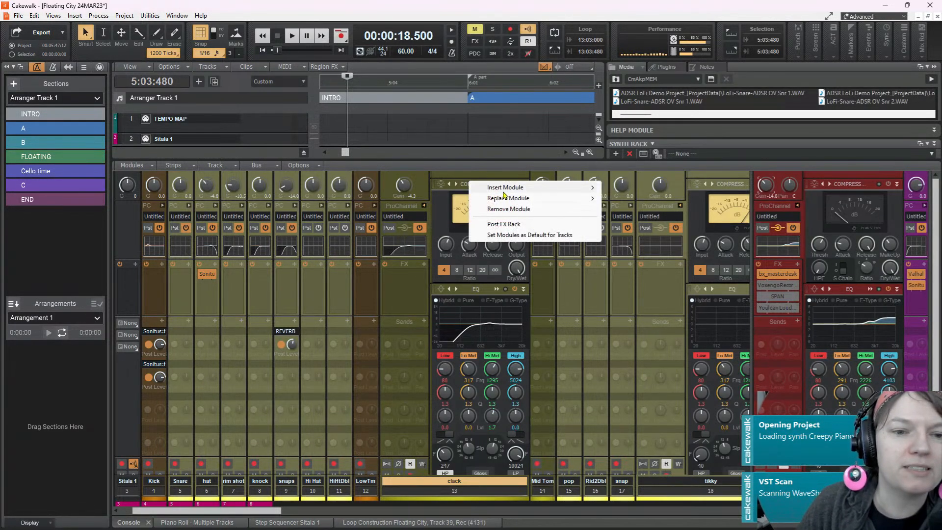
{"action": "mouse_move", "coordinate": [524, 200]}
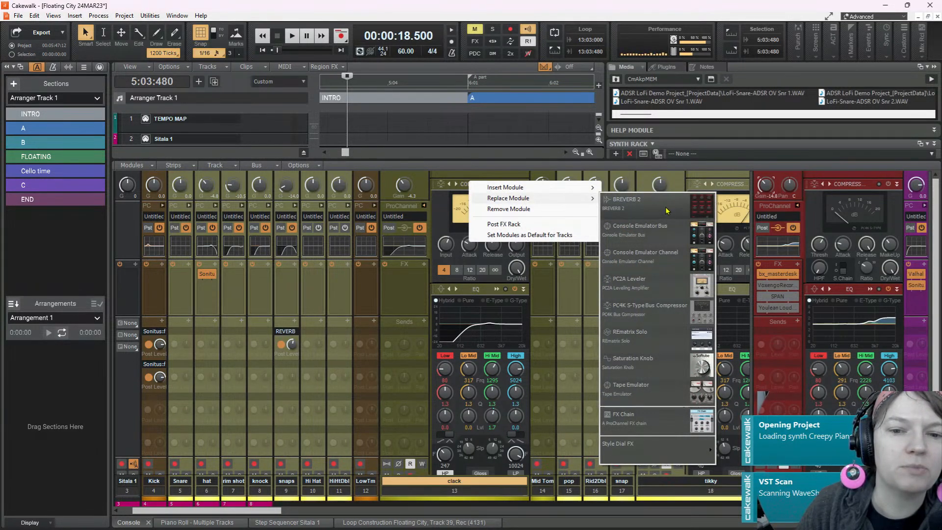
{"action": "left_click", "coordinate": [666, 211]}
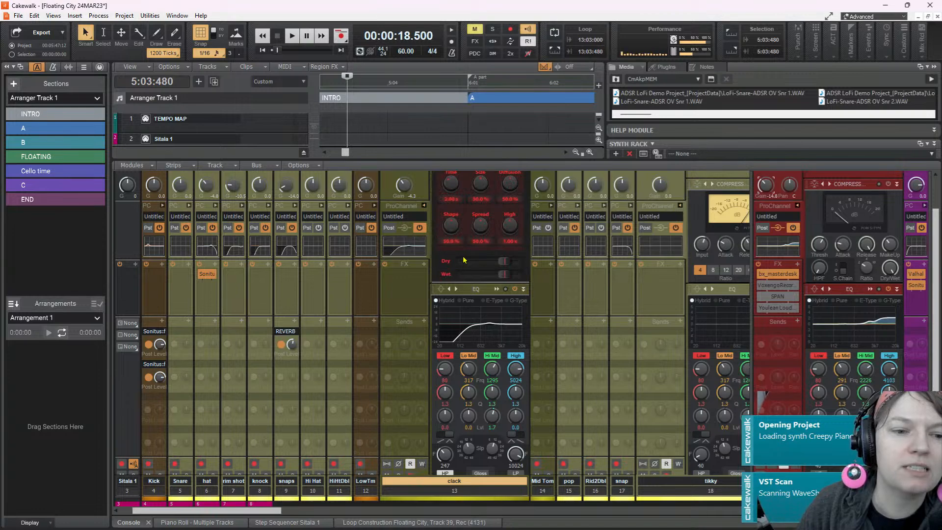
{"action": "scroll", "coordinate": [463, 265], "scroll_direction": "up", "scroll_amount": 3}
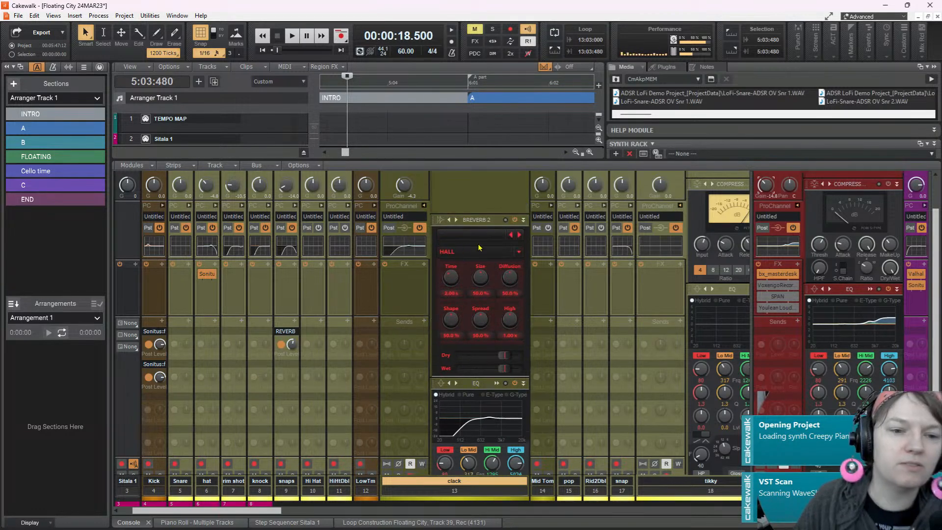
{"action": "key", "text": "space"}
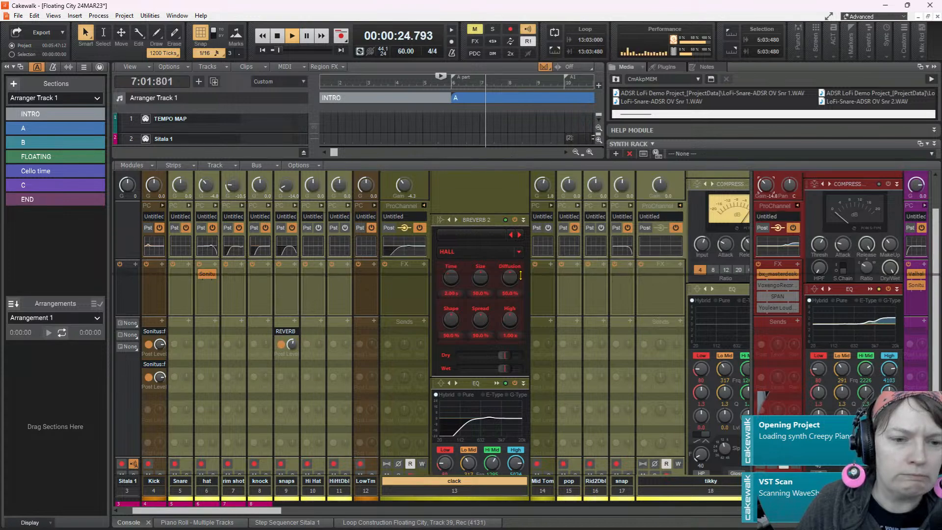
Loop playback over the second Sitala 1 track's clip from 4:01:000 to 22:01:000, and enlarge the console to show BREVERB 2
{"action": "left_click_drag", "start_coordinate": [495, 158], "coordinate": [495, 275]}
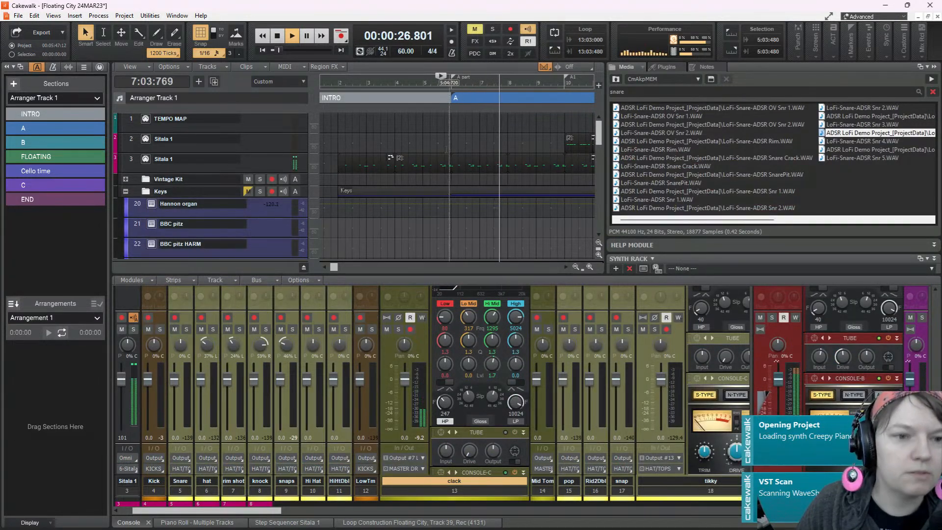
{"action": "left_click", "coordinate": [398, 163]}
{"action": "left_click", "coordinate": [555, 51]}
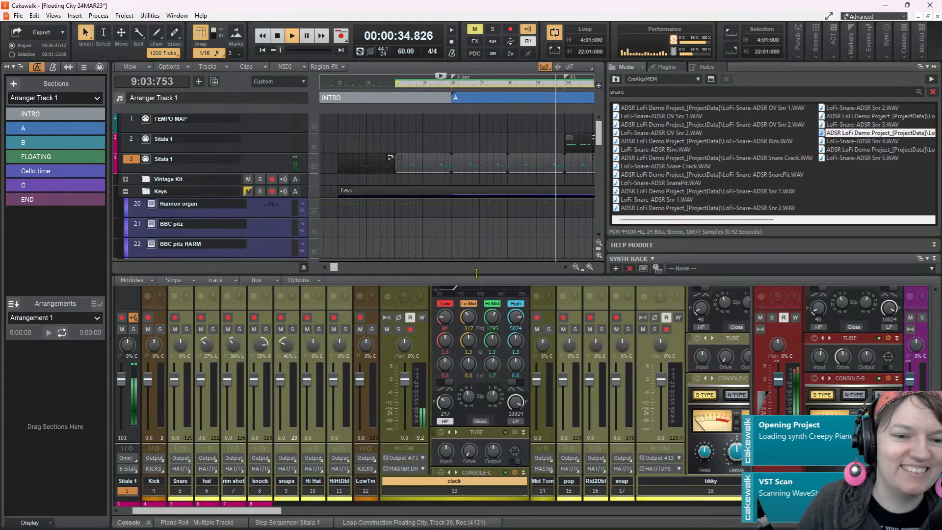
{"action": "left_click_drag", "start_coordinate": [479, 273], "coordinate": [466, 119]}
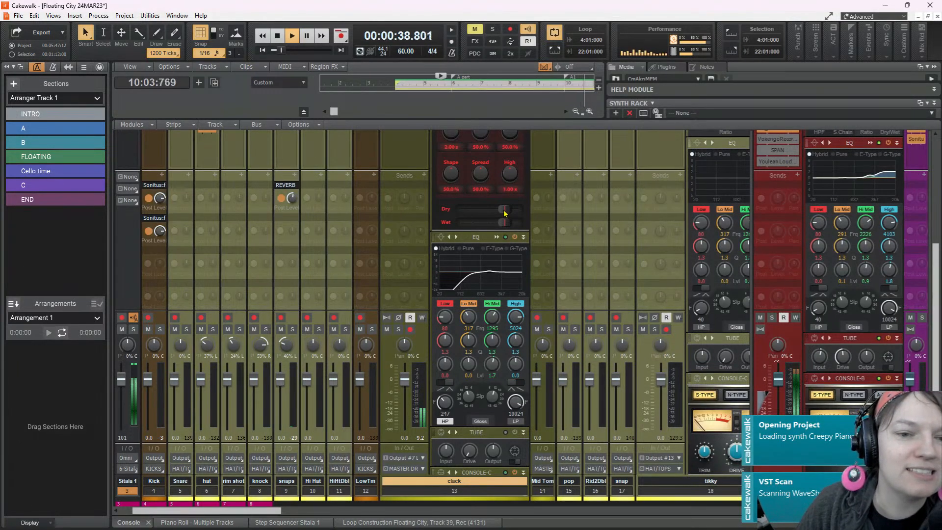
Lower BREVERB 2's wet level on the clack channel and boost its EQ's High shelf by 1.7 dB at 3565 Hz
{"action": "left_click_drag", "start_coordinate": [499, 209], "coordinate": [480, 209]}
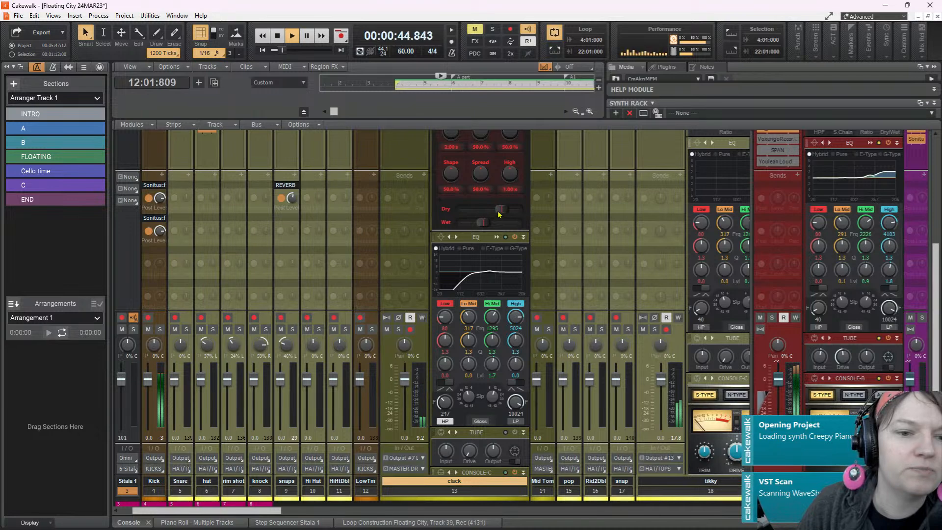
{"action": "scroll", "coordinate": [400, 199], "scroll_direction": "up", "scroll_amount": 5}
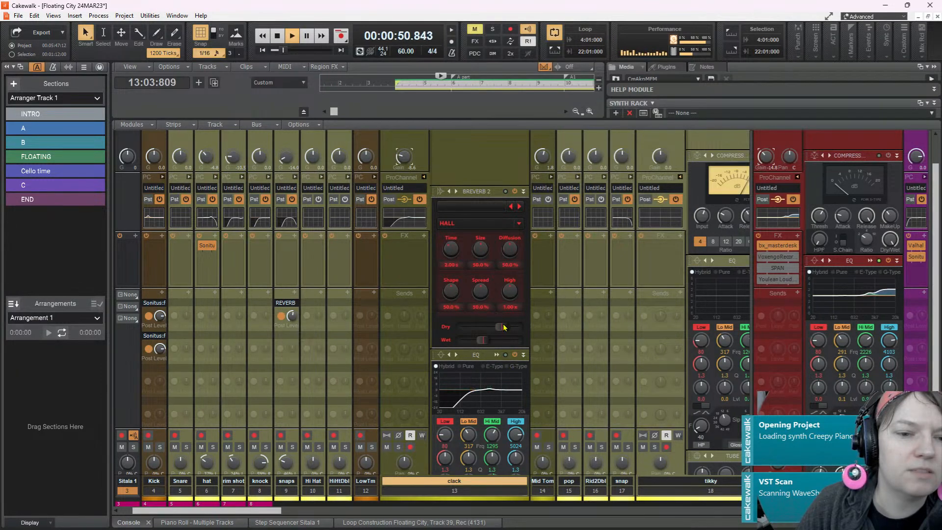
{"action": "double_click", "coordinate": [502, 402]}
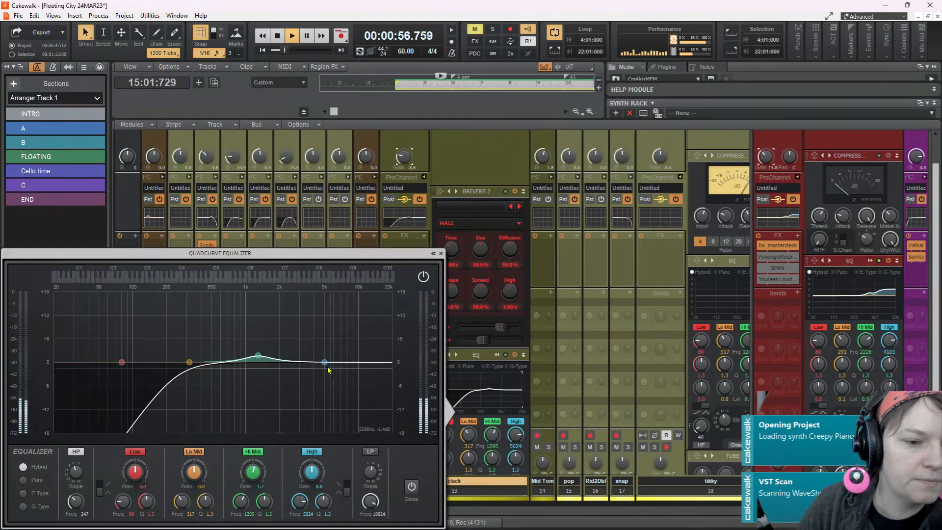
{"action": "left_click", "coordinate": [347, 485]}
{"action": "mouse_move", "coordinate": [324, 362]}
{"action": "left_mouse_down"}
{"action": "mouse_move", "coordinate": [293, 340]}
{"action": "mouse_move", "coordinate": [308, 355]}
{"action": "left_mouse_up"}
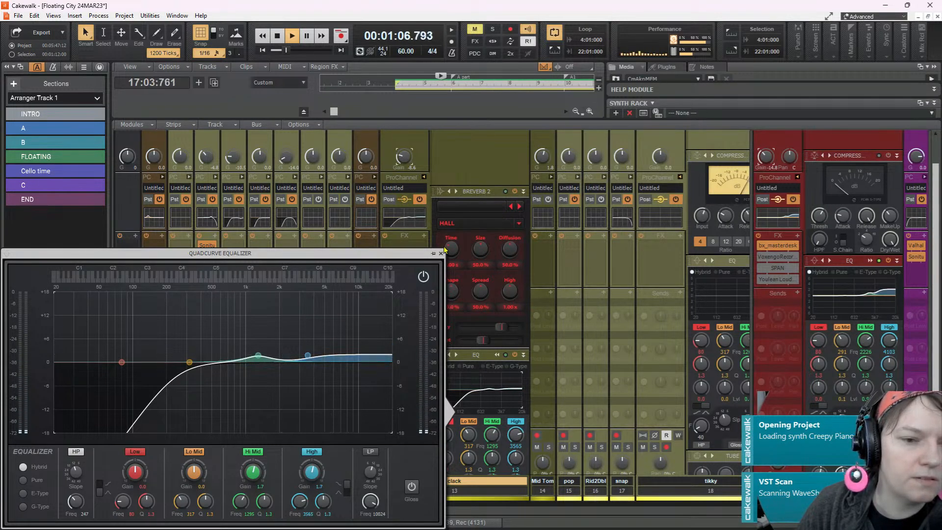
{"action": "left_click", "coordinate": [441, 252]}
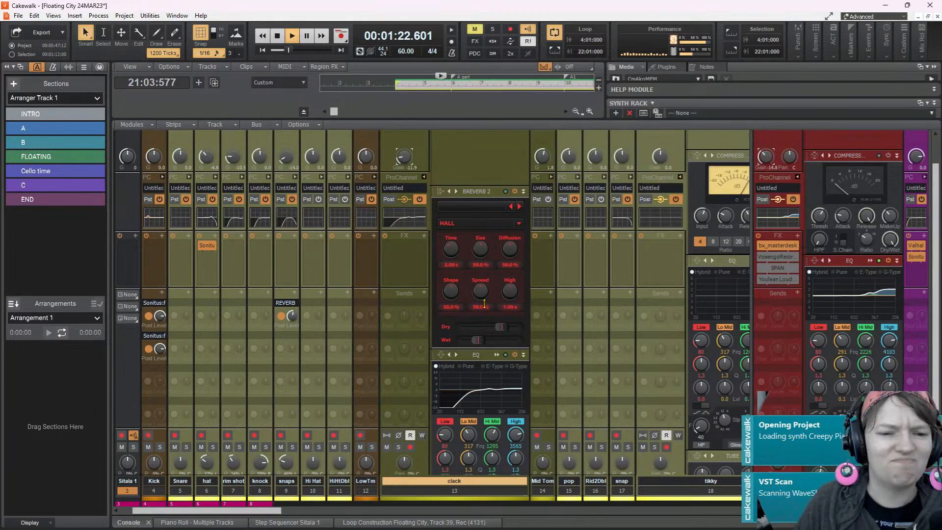
Stop playback, shrink the console and narrow the browser to widen the track view around the start of section A
{"action": "left_click_drag", "start_coordinate": [475, 119], "coordinate": [474, 304]}
{"action": "key", "text": "space"}
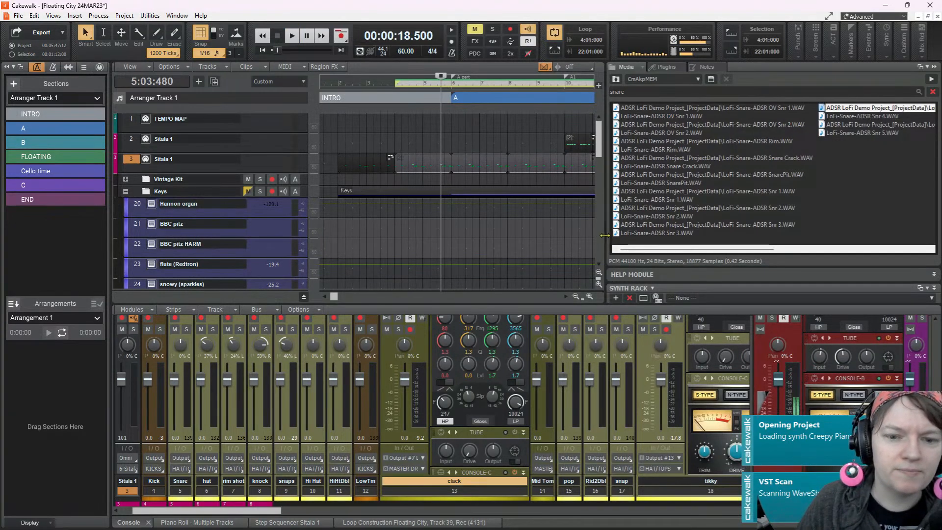
{"action": "left_click_drag", "start_coordinate": [789, 233], "coordinate": [790, 233]}
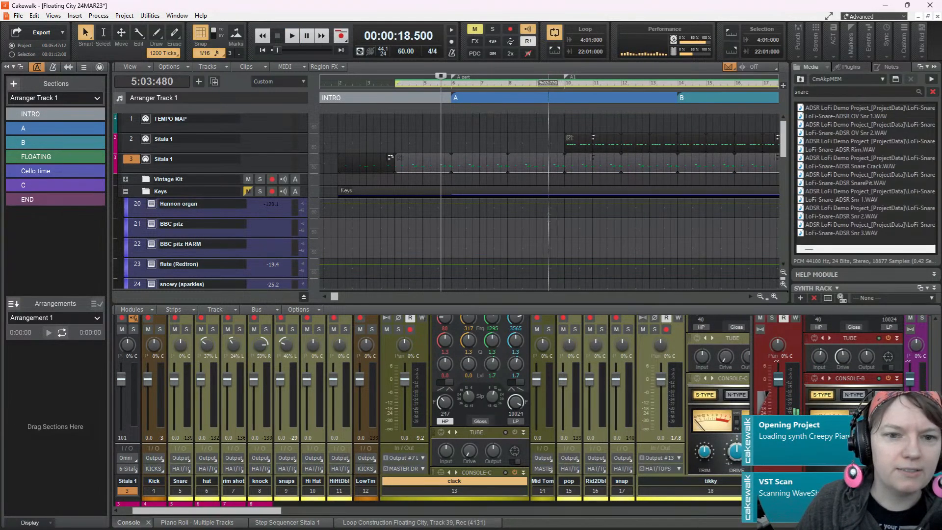
{"action": "scroll", "coordinate": [550, 216], "scroll_direction": "down", "scroll_amount": 6}
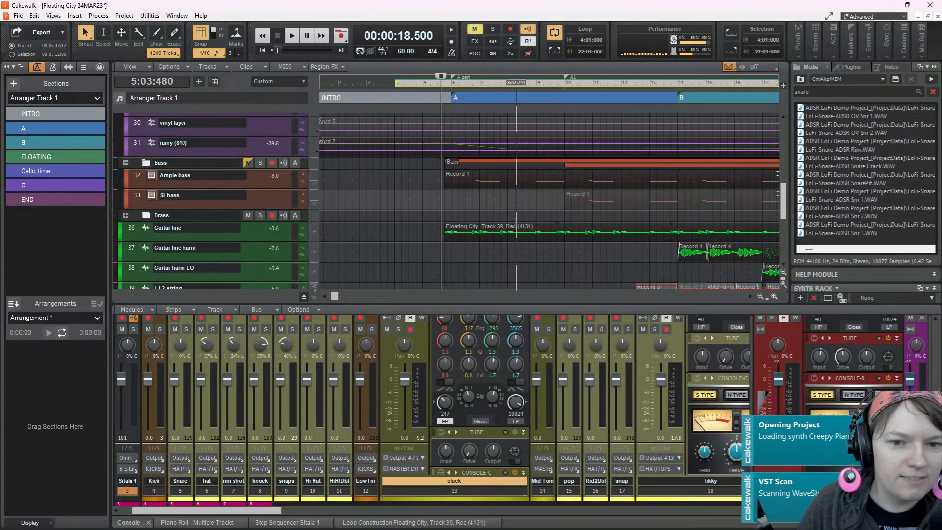
{"action": "scroll", "coordinate": [470, 207], "scroll_direction": "up", "scroll_amount": 3}
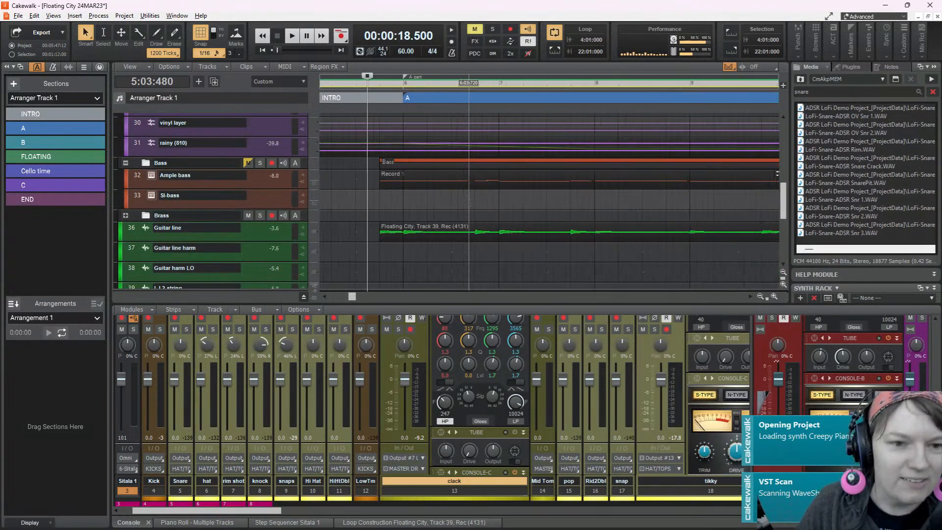
Start playback from 5:03:480 and pan the clack channel 30% right
{"action": "key", "text": "space"}
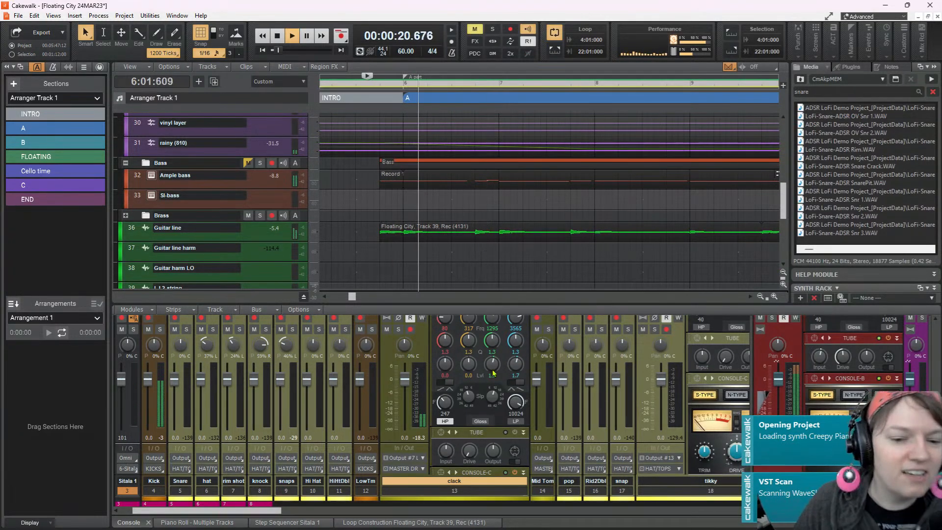
{"action": "scroll", "coordinate": [491, 437], "scroll_direction": "down", "scroll_amount": 2}
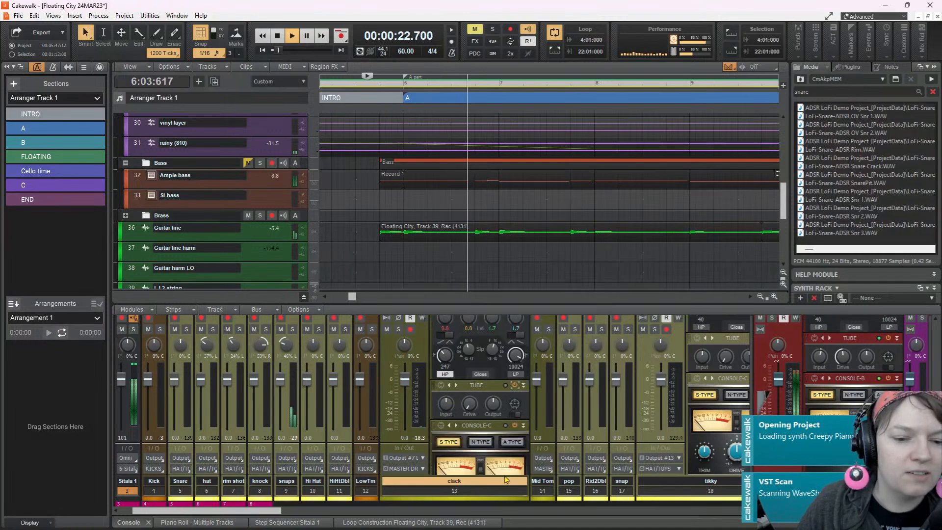
{"action": "scroll", "coordinate": [470, 393], "scroll_direction": "up", "scroll_amount": 2}
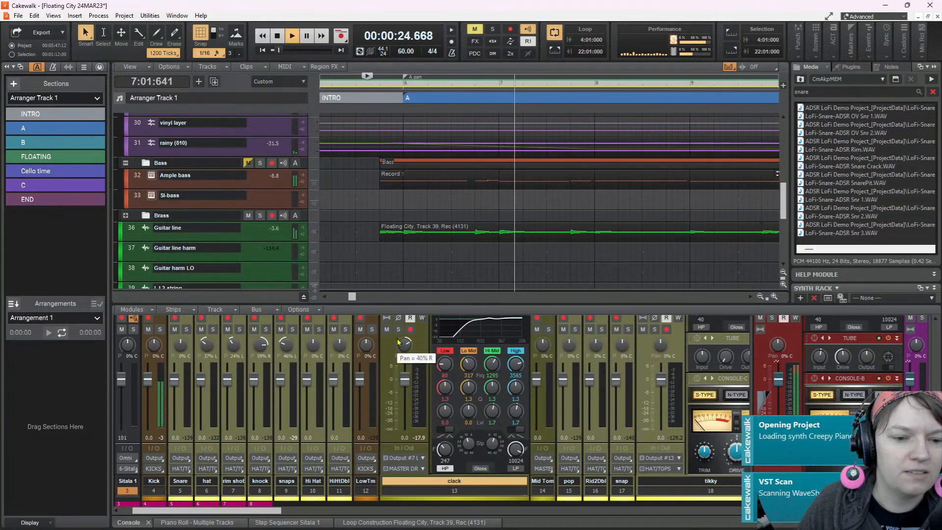
{"action": "left_click", "coordinate": [406, 344]}
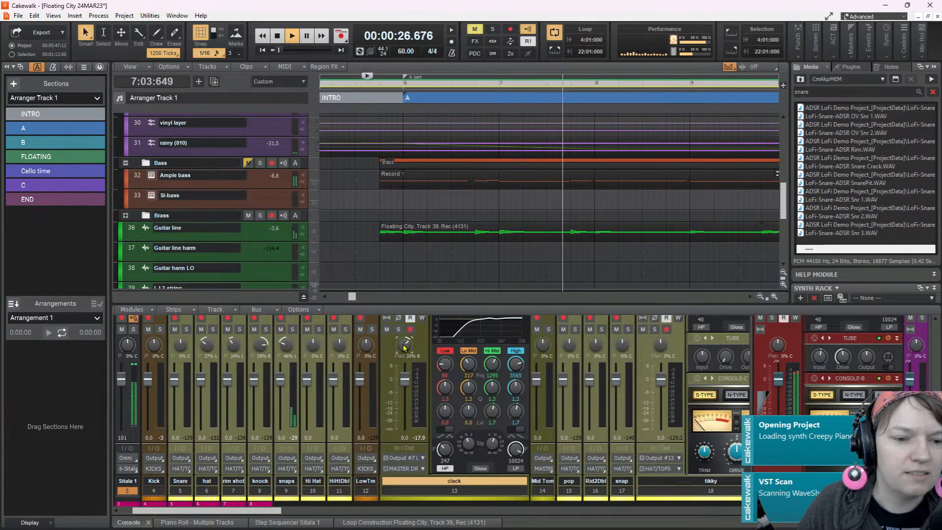
Lower the clack channel's input gain to -13.4 and enlarge the track view
{"action": "scroll", "coordinate": [417, 334], "scroll_direction": "up", "scroll_amount": 1}
{"action": "scroll", "coordinate": [417, 335], "scroll_direction": "up", "scroll_amount": 6}
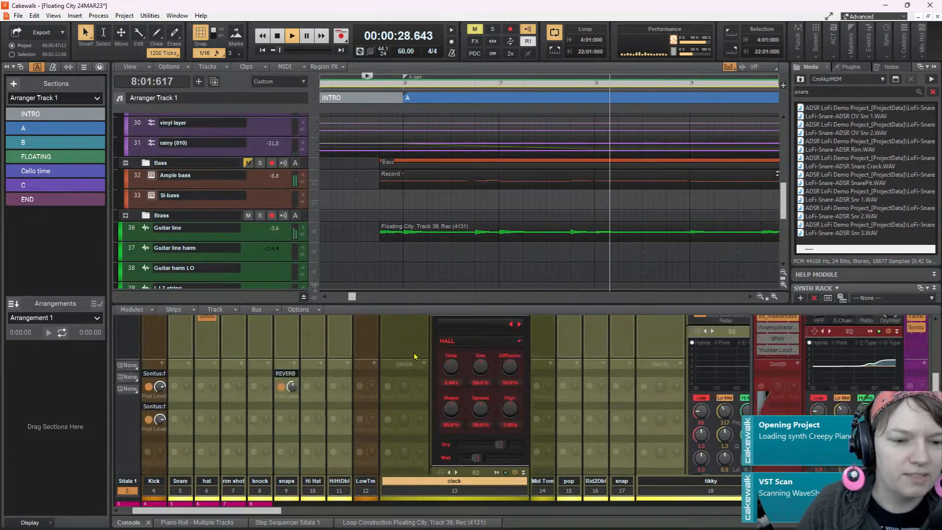
{"action": "scroll", "coordinate": [417, 352], "scroll_direction": "up", "scroll_amount": 3}
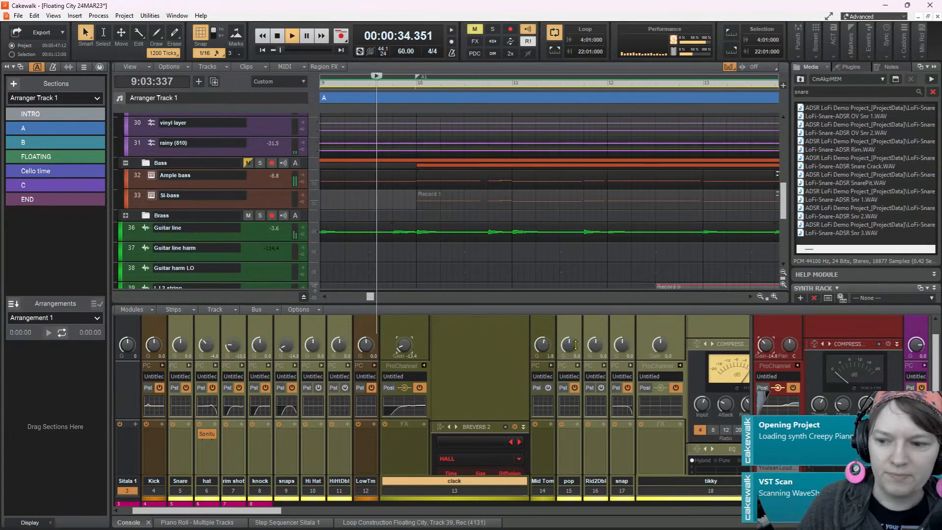
{"action": "left_click_drag", "start_coordinate": [576, 311], "coordinate": [578, 348]}
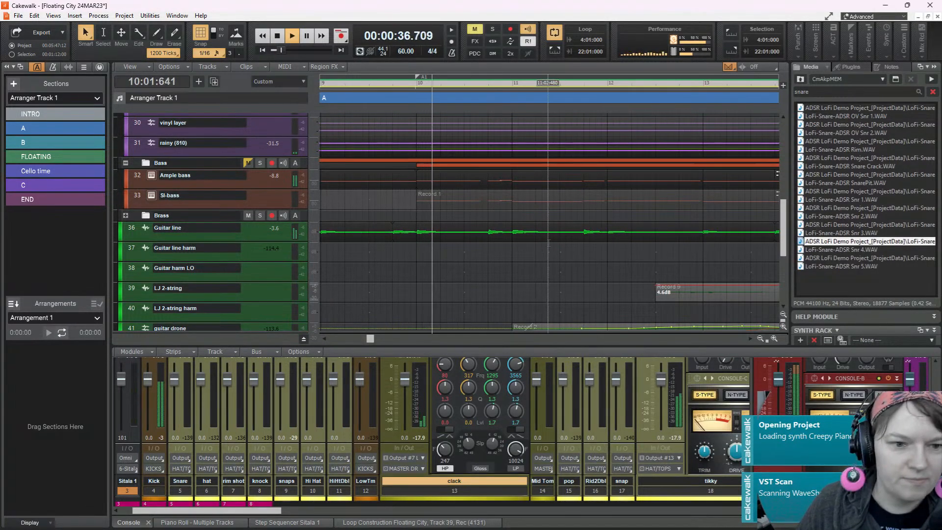
Expand the LJ 2-string track and switch its edit filter to Clips
{"action": "scroll", "coordinate": [518, 194], "scroll_direction": "up", "scroll_amount": 3}
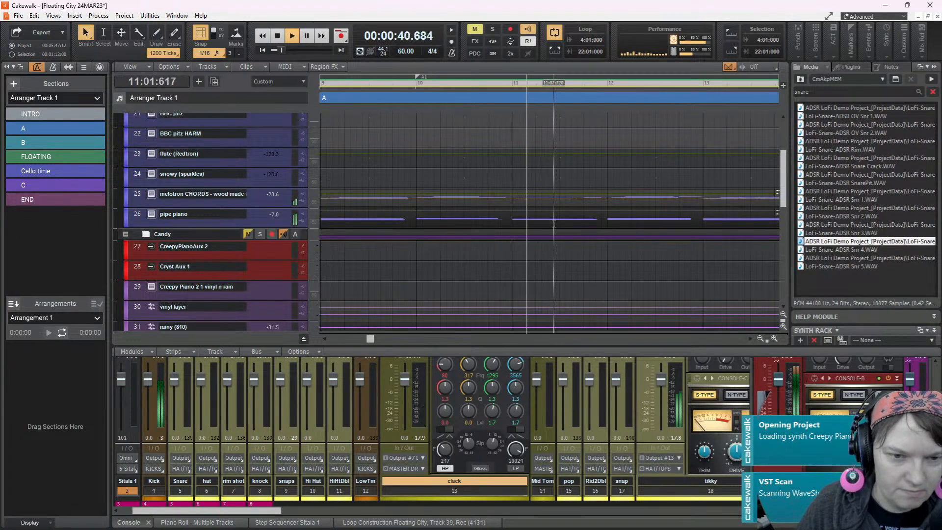
{"action": "scroll", "coordinate": [550, 221], "scroll_direction": "down", "scroll_amount": 3}
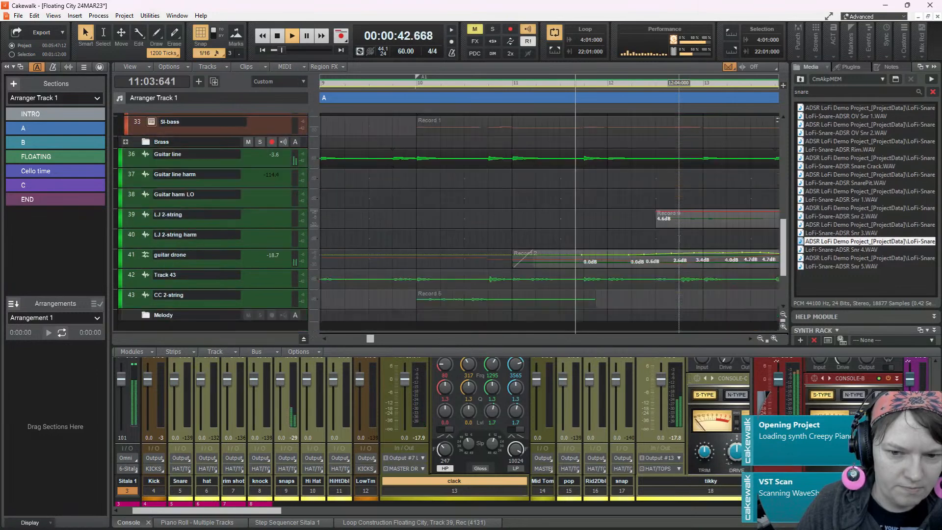
{"action": "scroll", "coordinate": [549, 221], "scroll_direction": "down", "scroll_amount": 2}
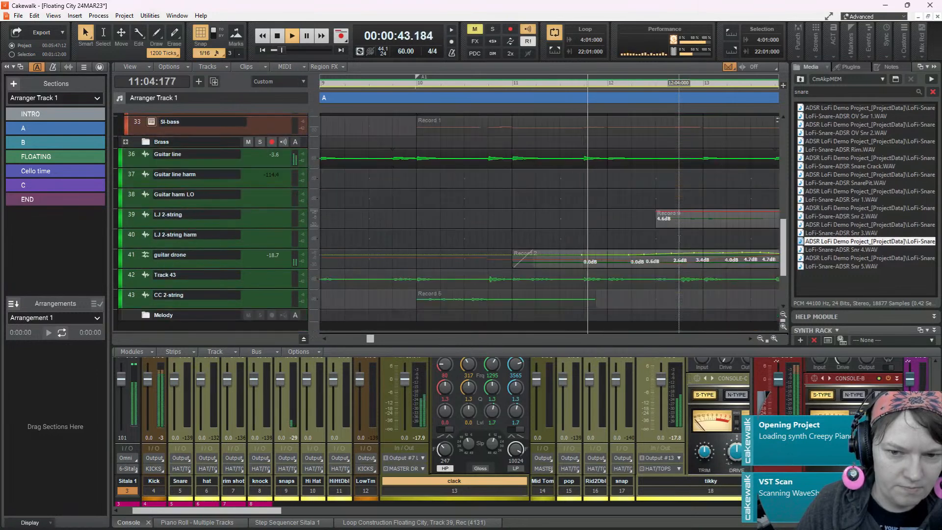
{"action": "left_click", "coordinate": [213, 220]}
{"action": "left_click", "coordinate": [193, 239]}
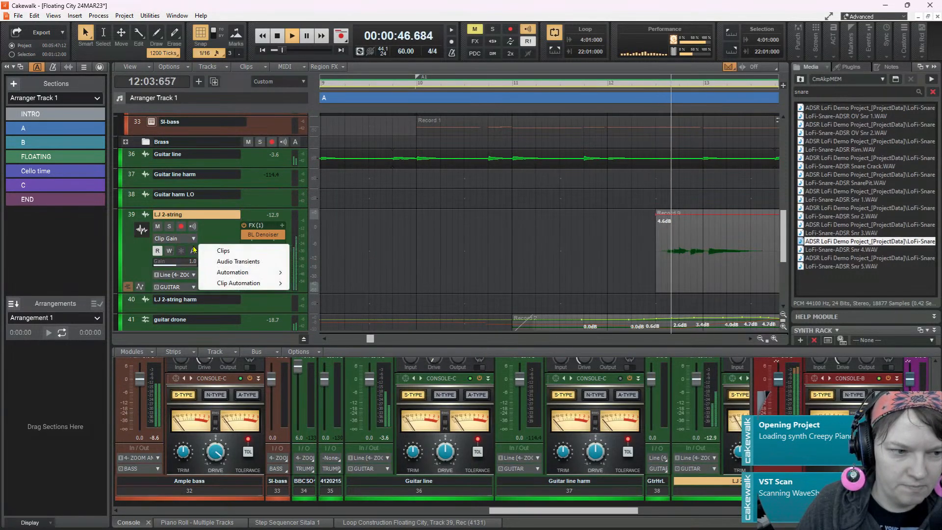
{"action": "left_click", "coordinate": [219, 251]}
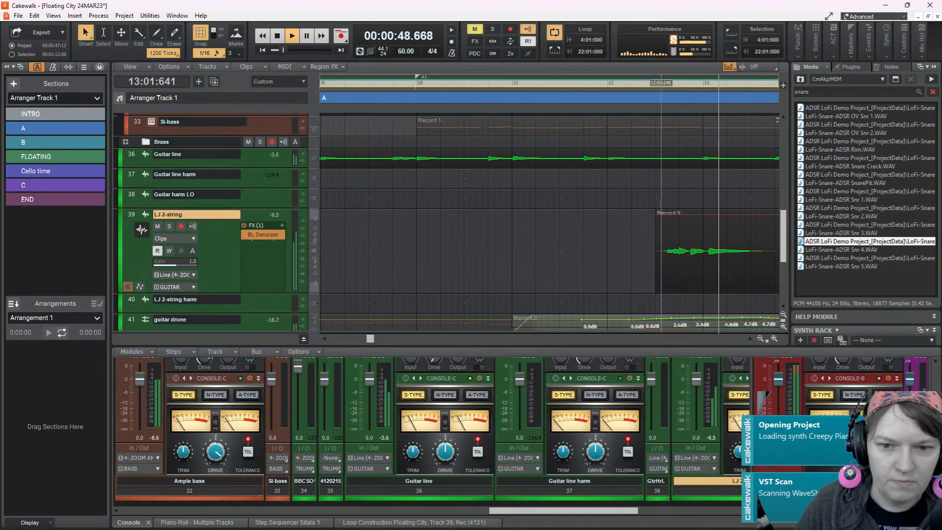
Listen to the LJ 2-string clip before section B from 12:02:240 to judge its timing
{"action": "left_click", "coordinate": [640, 201]}
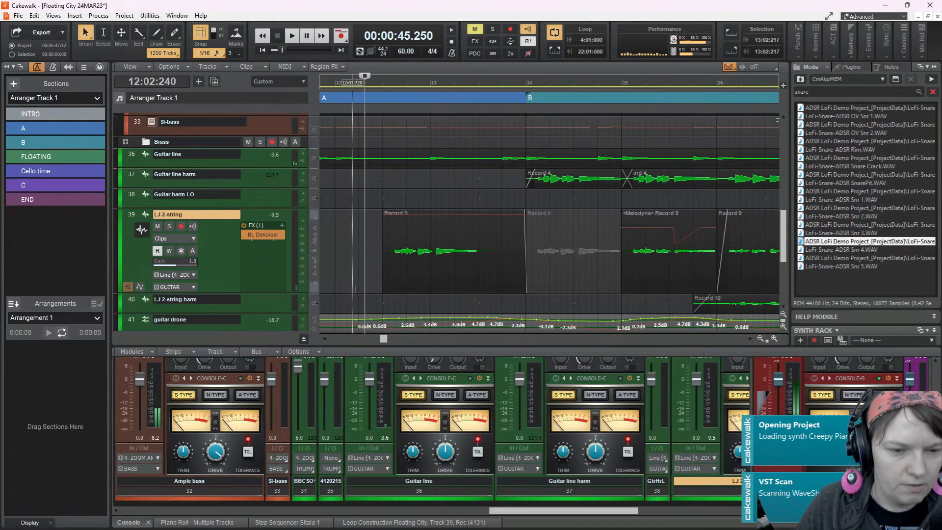
{"action": "scroll", "coordinate": [355, 289], "scroll_direction": "up", "scroll_amount": 3}
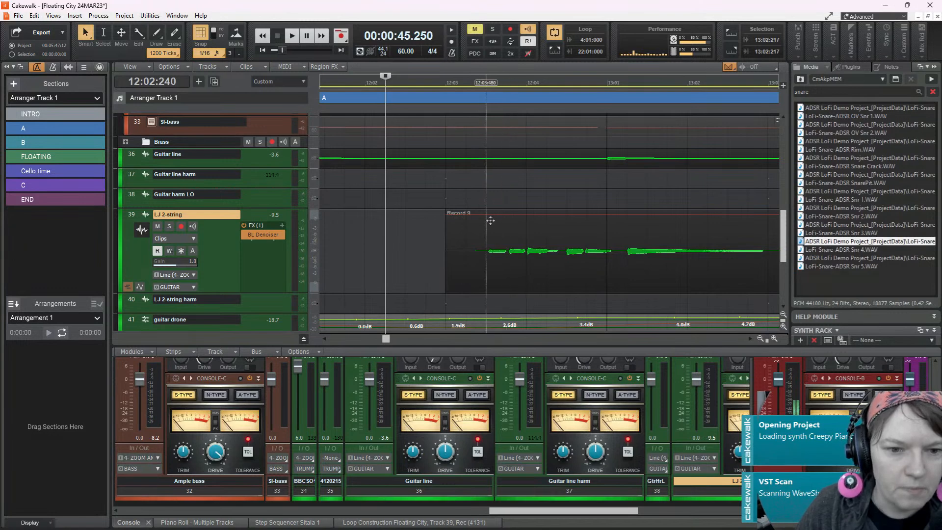
{"action": "scroll", "coordinate": [477, 221], "scroll_direction": "up", "scroll_amount": 3}
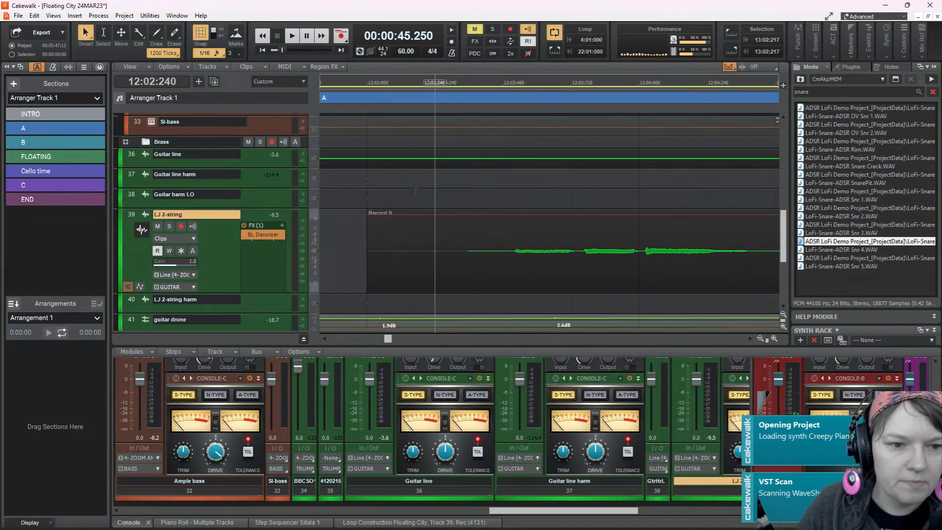
{"action": "key", "text": "space"}
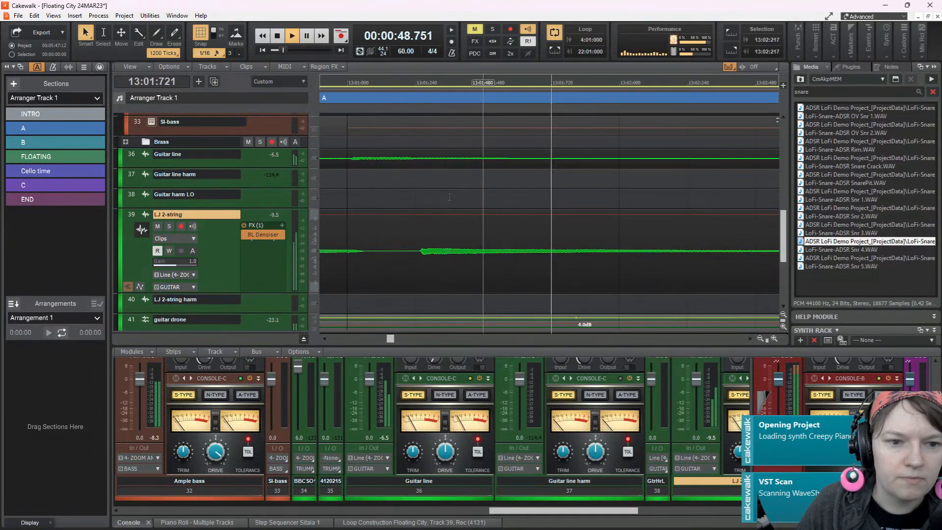
{"action": "key", "text": "space"}
Turn off snapping, move the LJ 2-string clip to start at 12:03:102 and play it back
{"action": "left_click", "coordinate": [611, 217]}
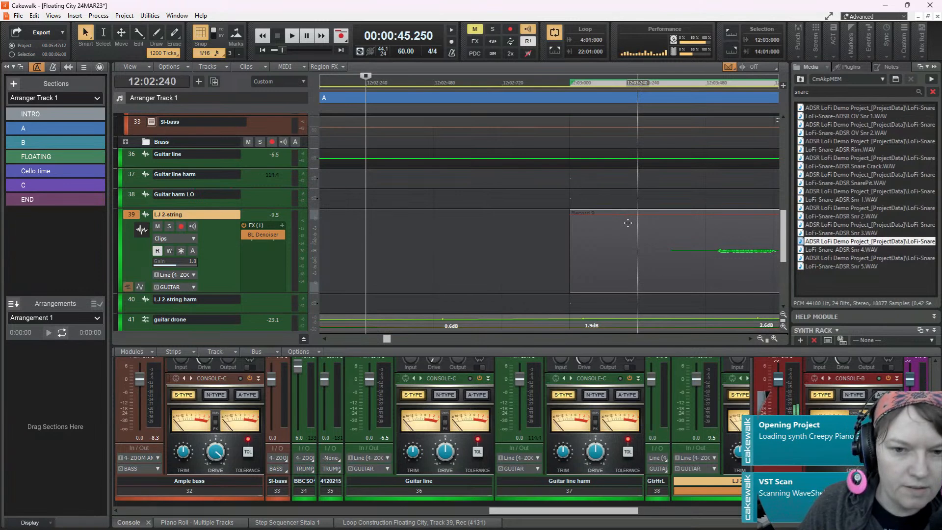
{"action": "key", "text": "n"}
{"action": "left_click_drag", "start_coordinate": [607, 231], "coordinate": [632, 235]}
{"action": "key", "text": "space"}
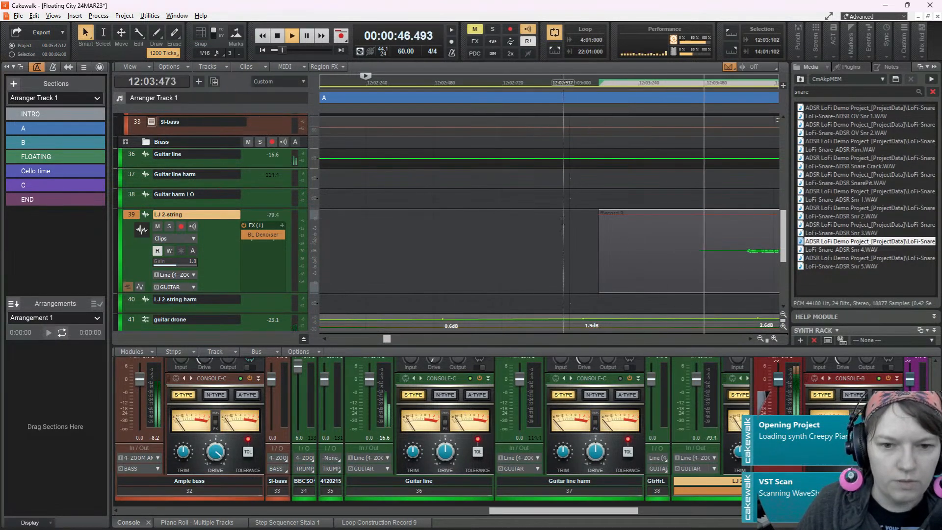
{"action": "scroll", "coordinate": [563, 220], "scroll_direction": "down", "scroll_amount": 3}
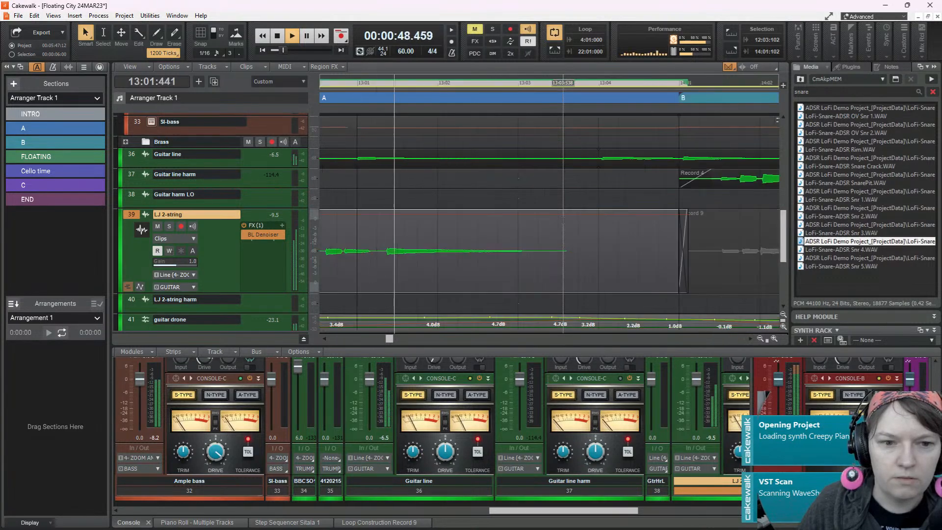
{"action": "scroll", "coordinate": [532, 211], "scroll_direction": "up", "scroll_amount": 4}
{"action": "key", "text": "space"}
Replay the passage, shift the LJ 2-string clip earlier to start at 12:03:043 and audition it into section B
{"action": "scroll", "coordinate": [532, 211], "scroll_direction": "down", "scroll_amount": 5}
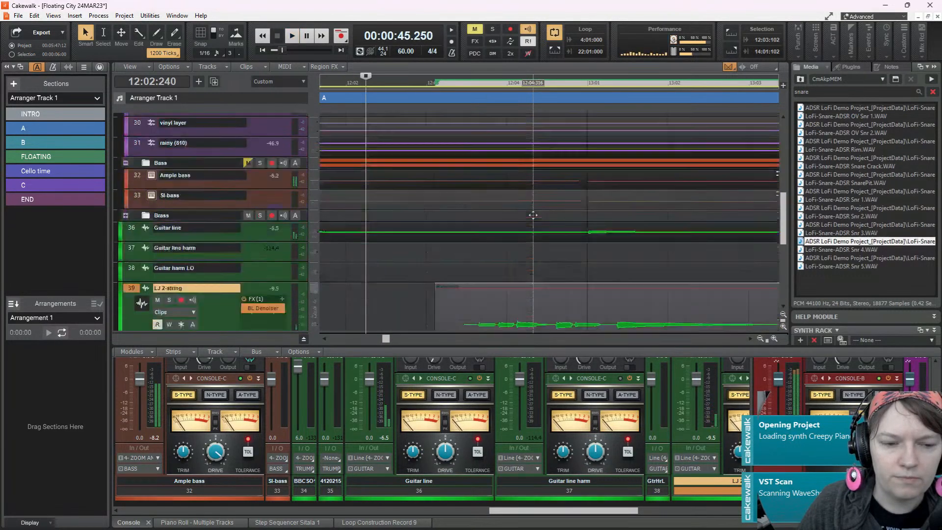
{"action": "key", "text": "space"}
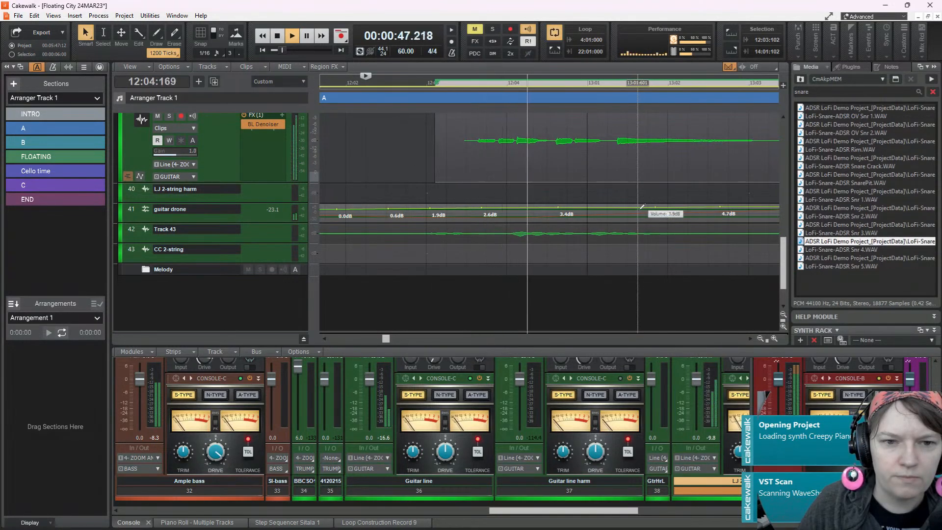
{"action": "key", "text": "space"}
{"action": "key", "text": "space"}
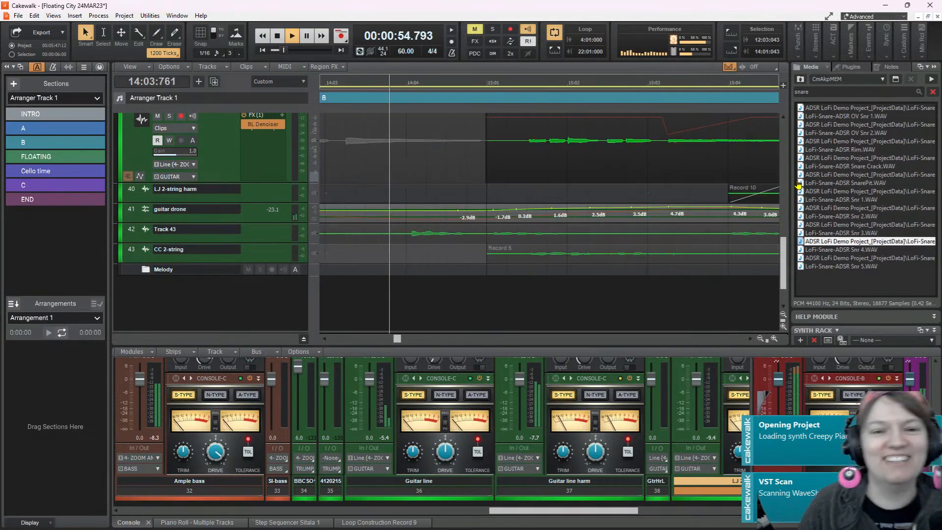
{"action": "key", "text": "space"}
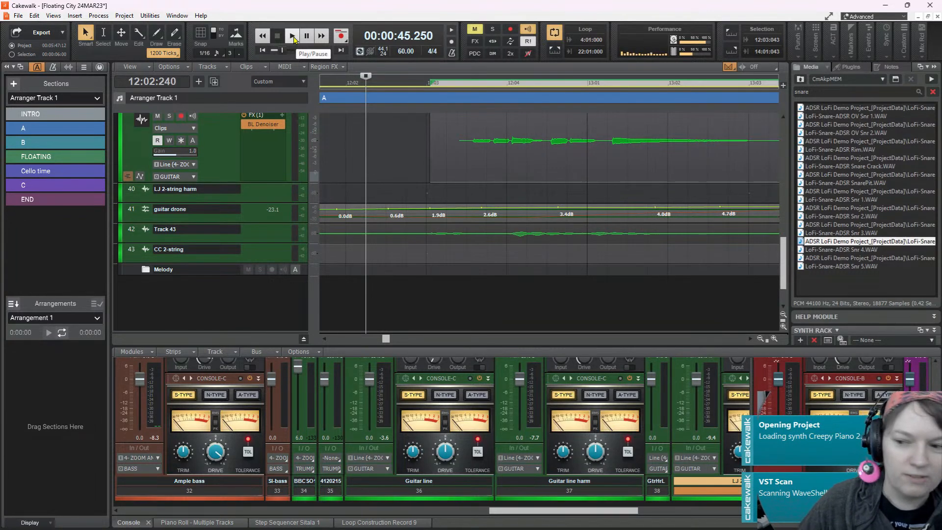
Play the repositioned LJ 2-string clip once more from 12:02:240 and stop
{"action": "left_click", "coordinate": [292, 36]}
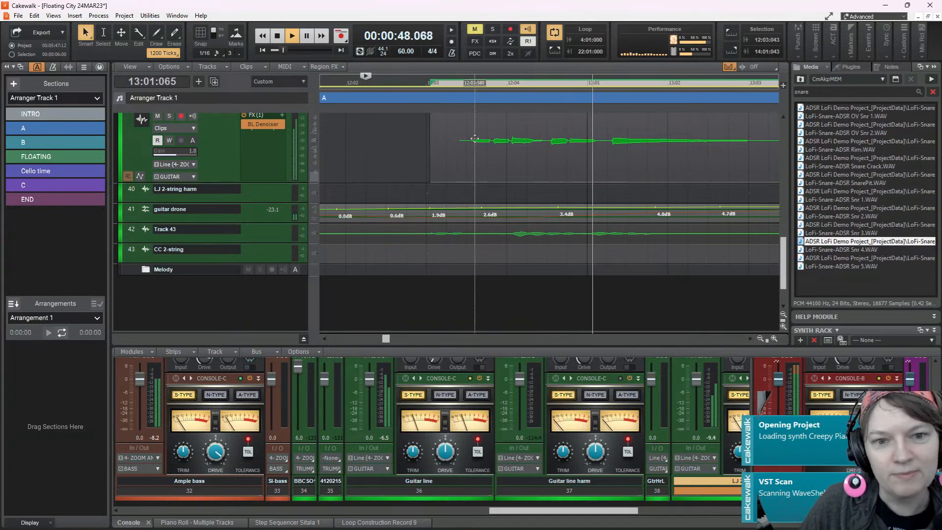
{"action": "key", "text": "space"}
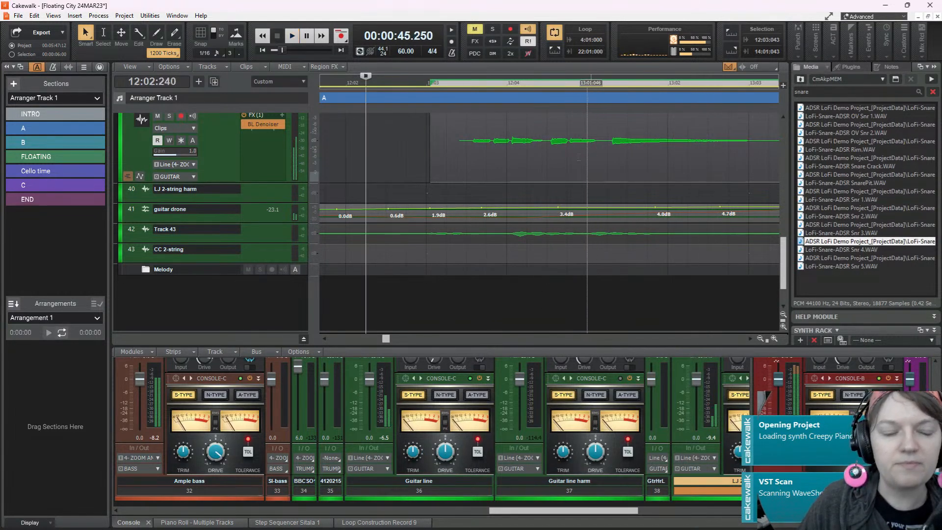
{"action": "scroll", "coordinate": [497, 142], "scroll_direction": "down", "scroll_amount": 2}
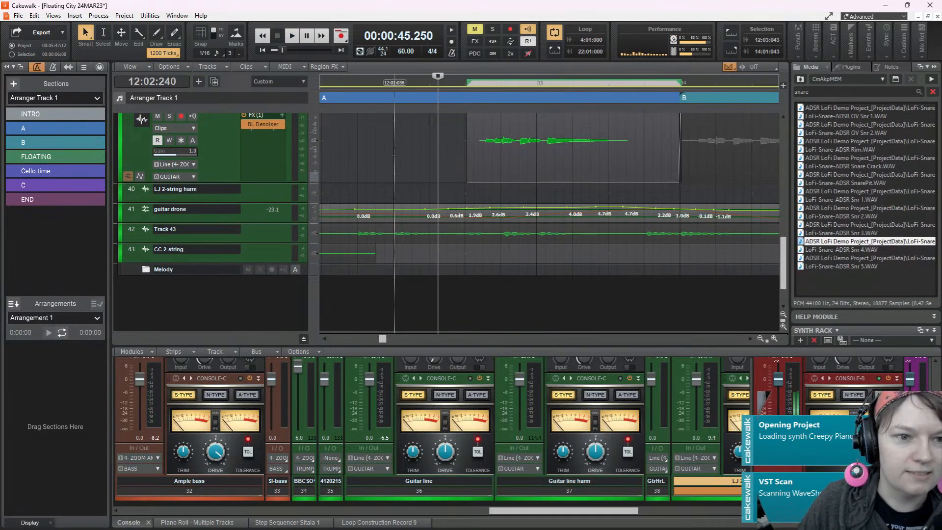
Turn snapping back on and audition the LJ 2-string clip twice from 12:01:000
{"action": "key", "text": "n"}
{"action": "left_click", "coordinate": [391, 158]}
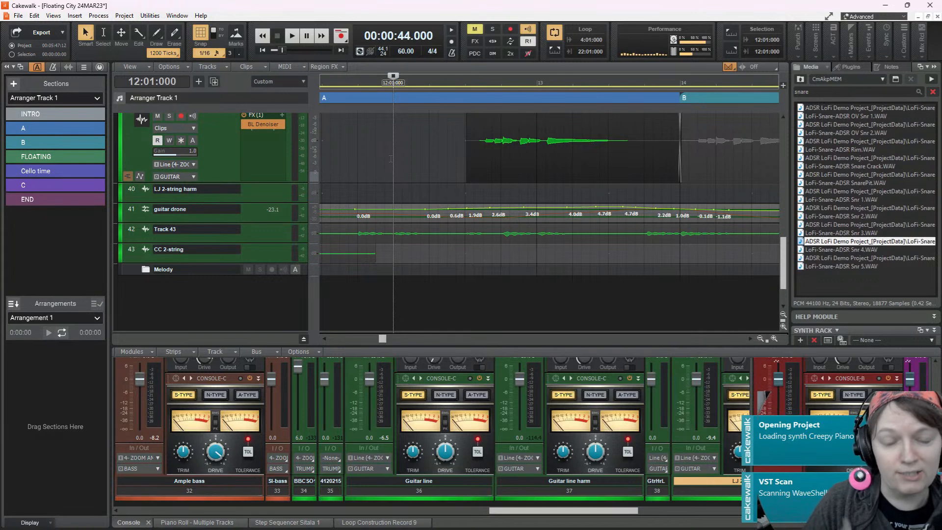
{"action": "key", "text": "space"}
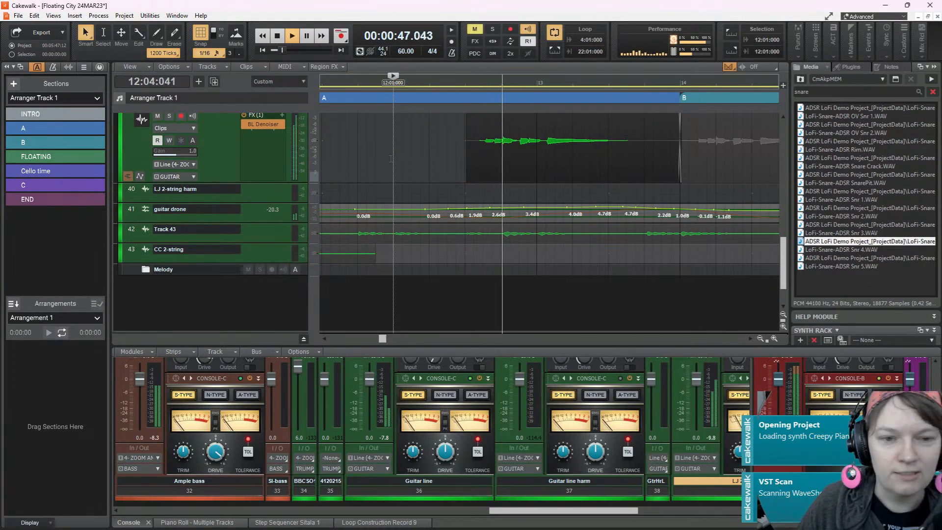
{"action": "key", "text": "space"}
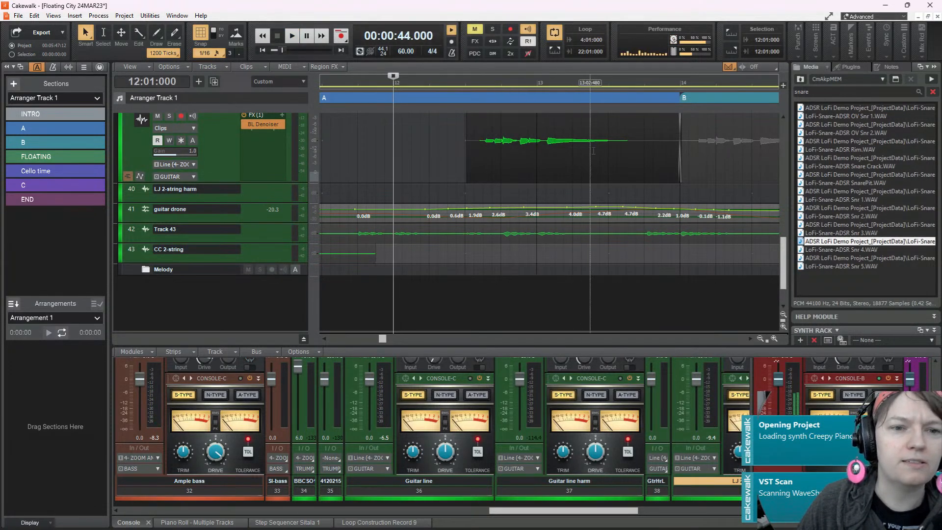
{"action": "key", "text": "space"}
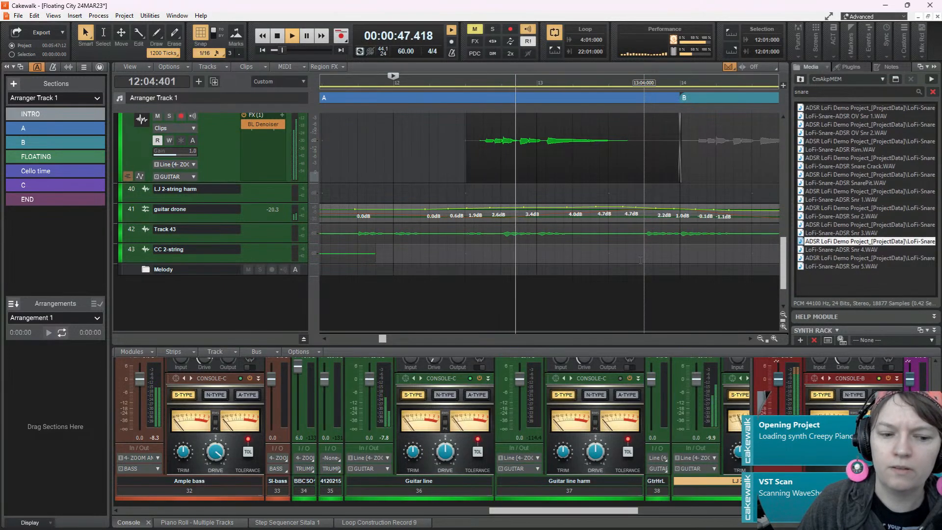
{"action": "key", "text": "space"}
Play the bars before section B from 12:01:000 while checking the Sitala drum parts against the timeline
{"action": "scroll", "coordinate": [407, 205], "scroll_direction": "up", "scroll_amount": 3}
{"action": "scroll", "coordinate": [407, 205], "scroll_direction": "up", "scroll_amount": 10}
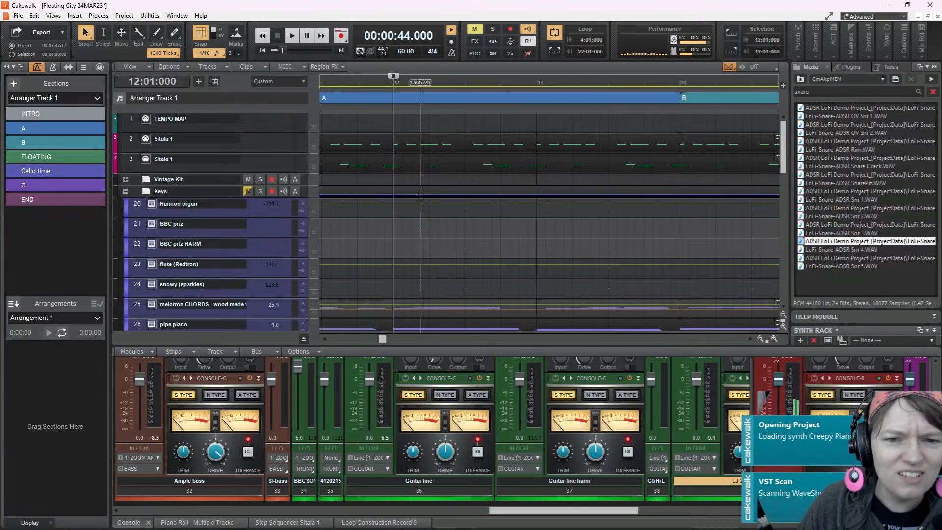
{"action": "left_click", "coordinate": [536, 83]}
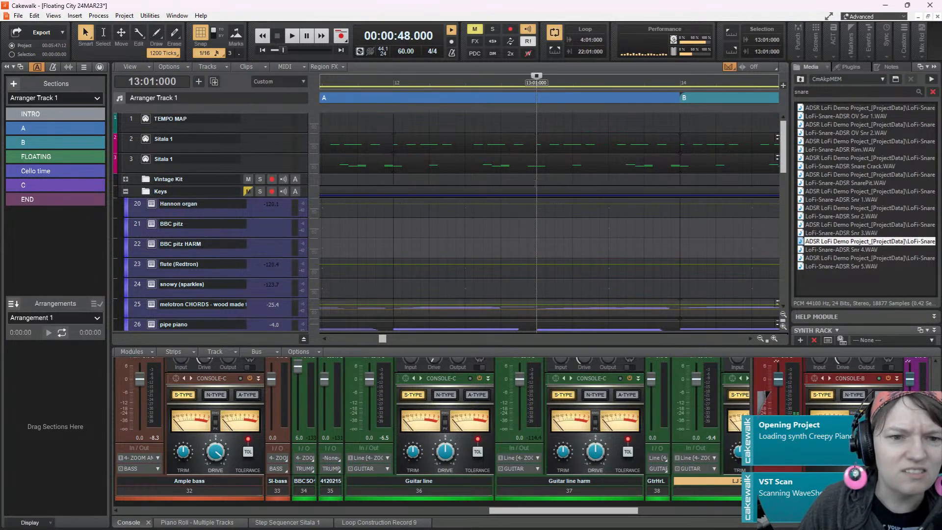
{"action": "left_click", "coordinate": [393, 83]}
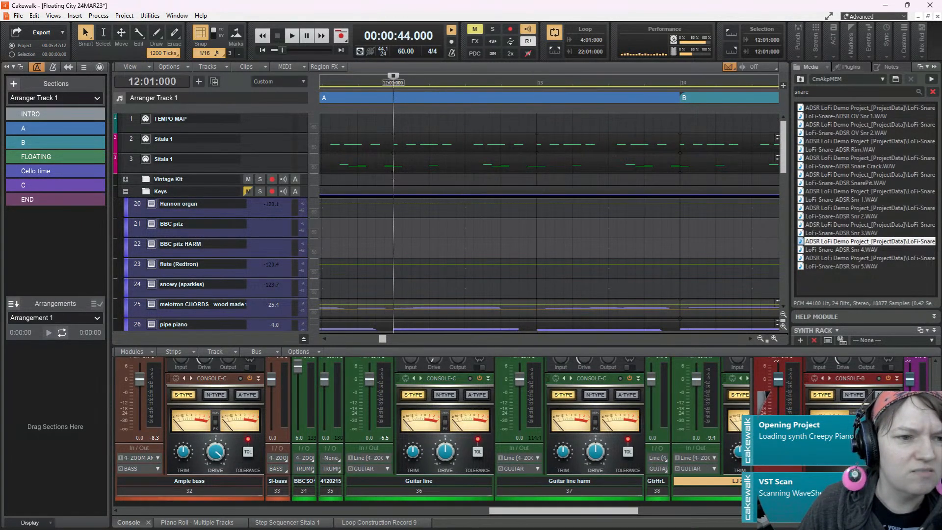
{"action": "key", "text": "space"}
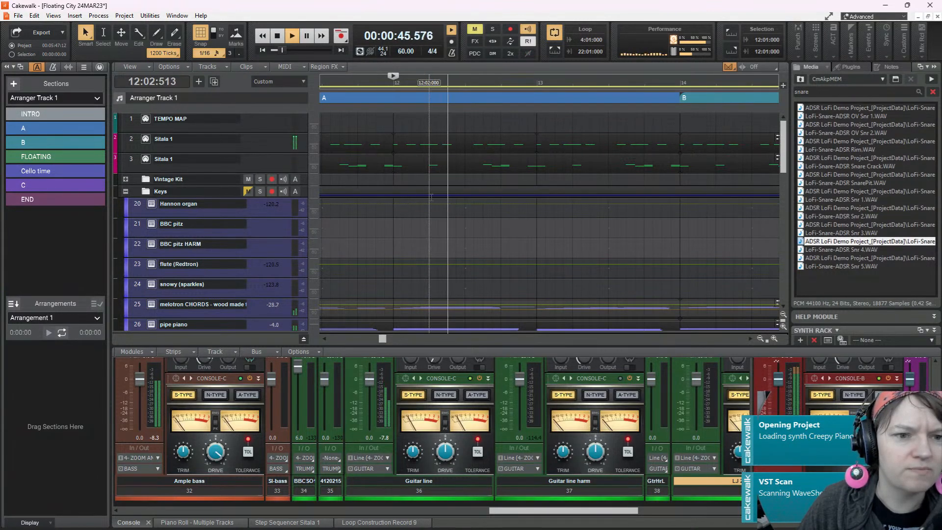
{"action": "key", "text": "space"}
Show the intro through section B and listen to the bass and guitar parts from 10:01:000
{"action": "scroll", "coordinate": [402, 178], "scroll_direction": "up", "scroll_amount": 5}
{"action": "scroll", "coordinate": [406, 178], "scroll_direction": "left", "scroll_amount": 3}
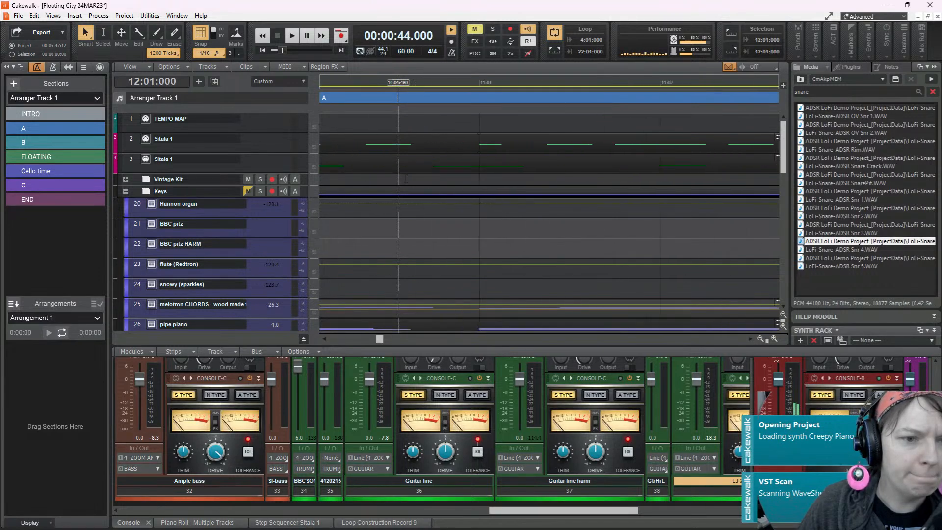
{"action": "left_click_drag", "start_coordinate": [380, 338], "coordinate": [334, 342]}
{"action": "scroll", "coordinate": [461, 261], "scroll_direction": "down", "scroll_amount": 4}
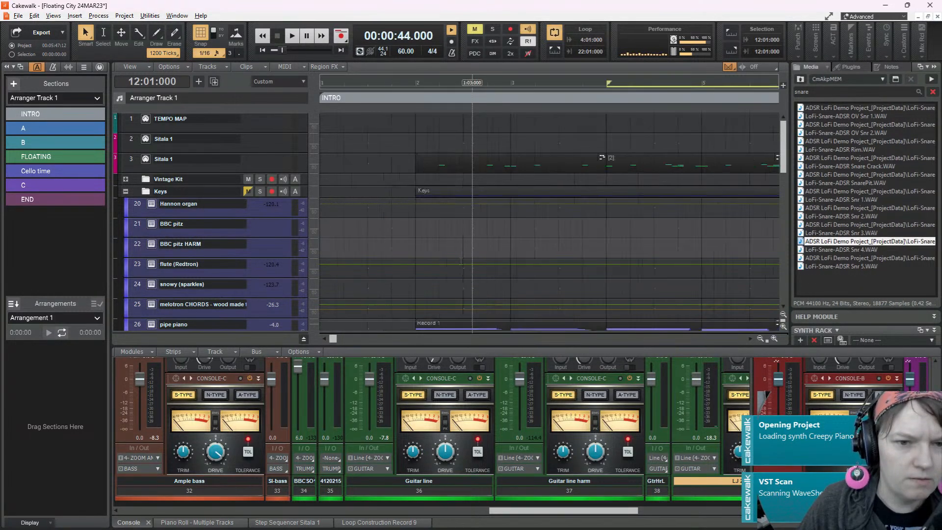
{"action": "scroll", "coordinate": [461, 261], "scroll_direction": "down", "scroll_amount": 3}
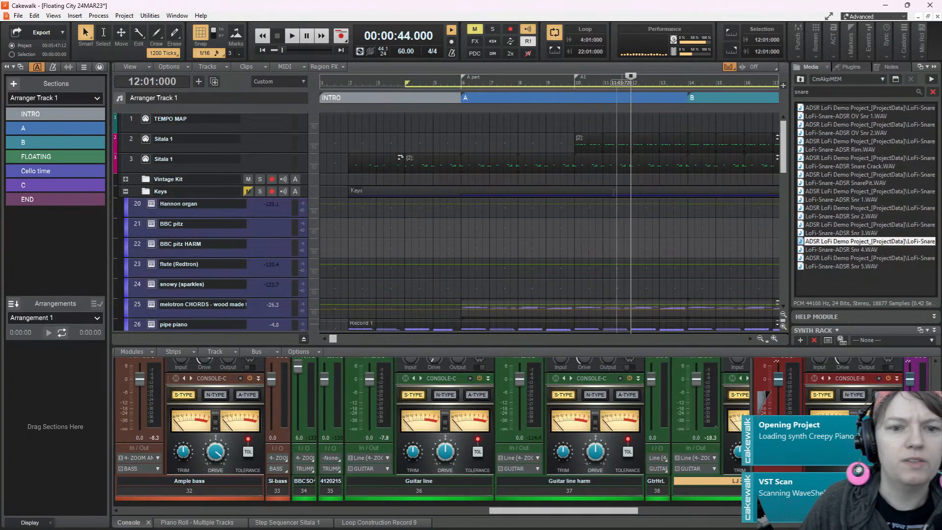
{"action": "left_click", "coordinate": [574, 228]}
{"action": "key", "text": "space"}
{"action": "scroll", "coordinate": [631, 220], "scroll_direction": "down", "scroll_amount": 8}
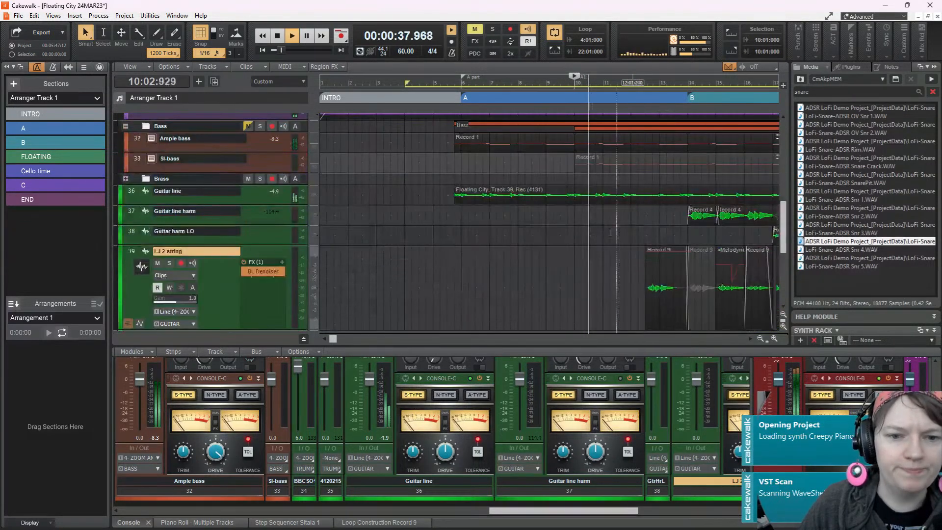
{"action": "key", "text": "space"}
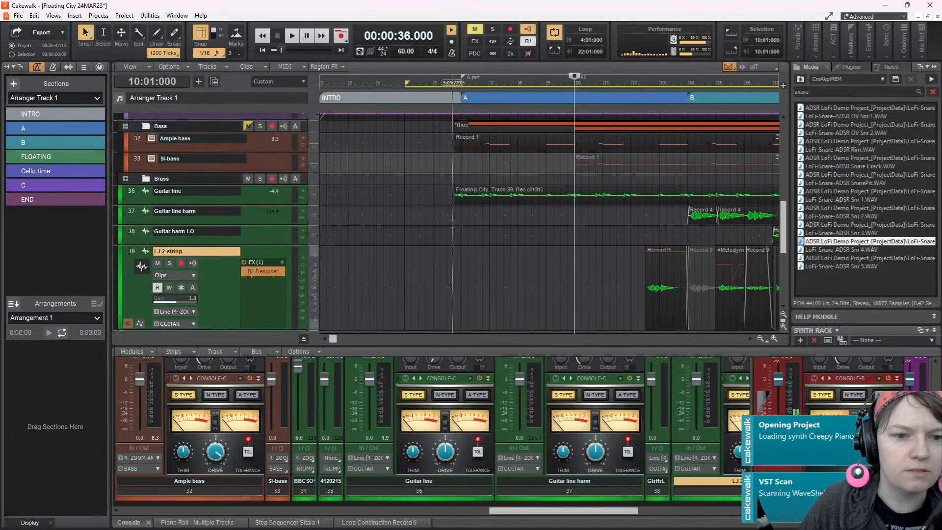
Listen to the guitar and bass entry into section A from 5:03:720 and again from 5:04:000
{"action": "left_click", "coordinate": [452, 80]}
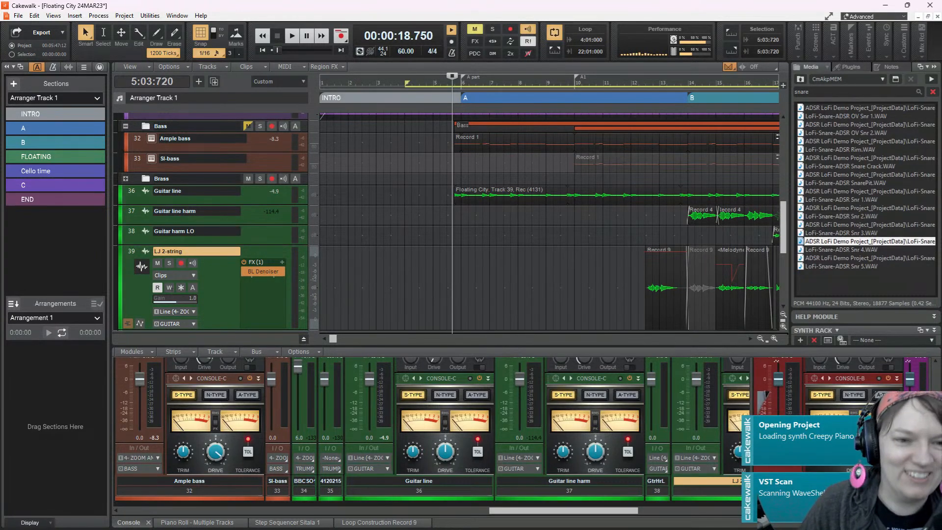
{"action": "key", "text": "space"}
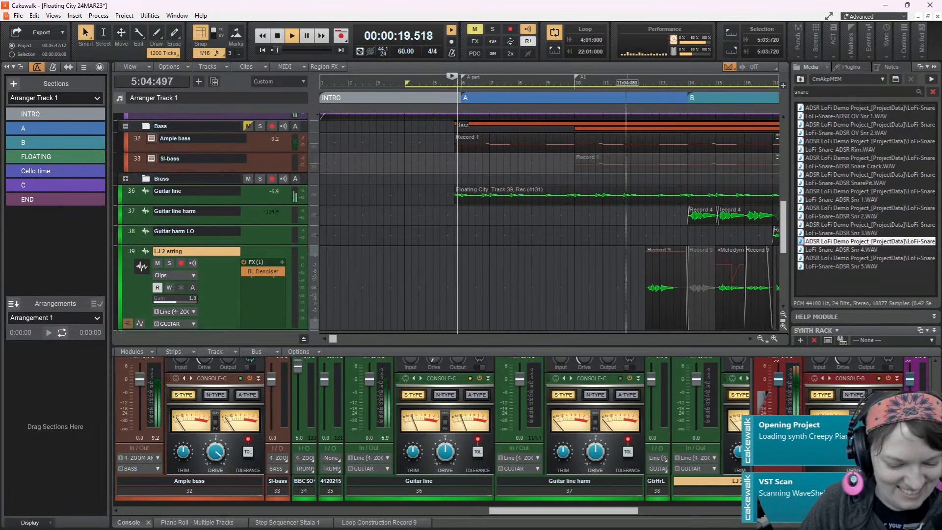
{"action": "scroll", "coordinate": [509, 247], "scroll_direction": "up", "scroll_amount": 3}
{"action": "key", "text": "space"}
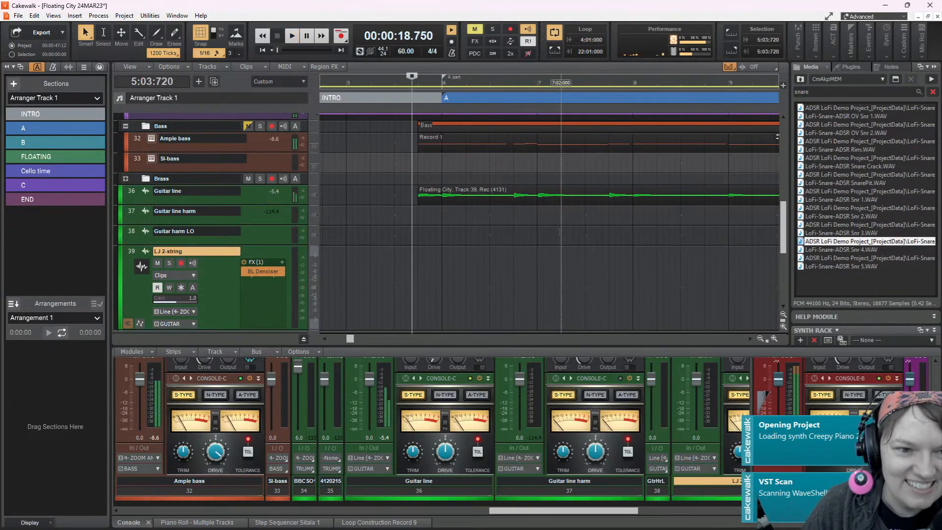
{"action": "left_click", "coordinate": [418, 225]}
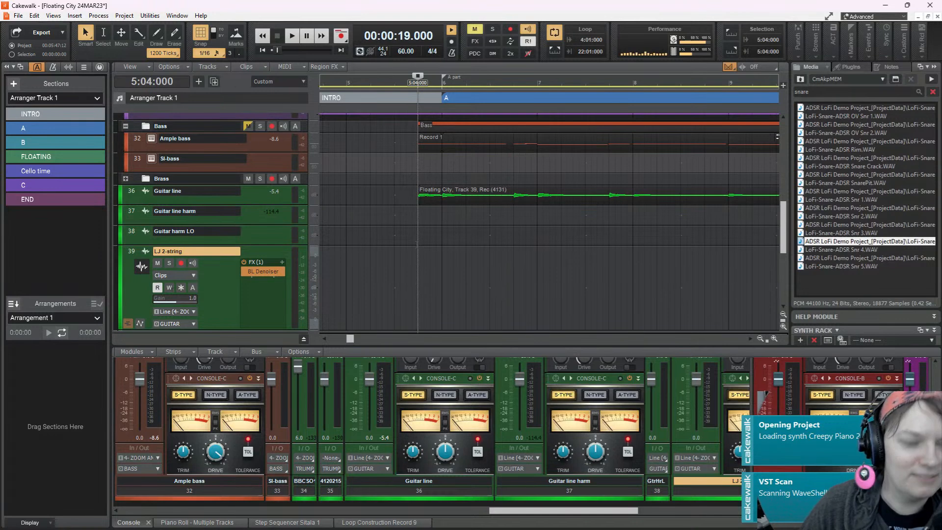
{"action": "key", "text": "space"}
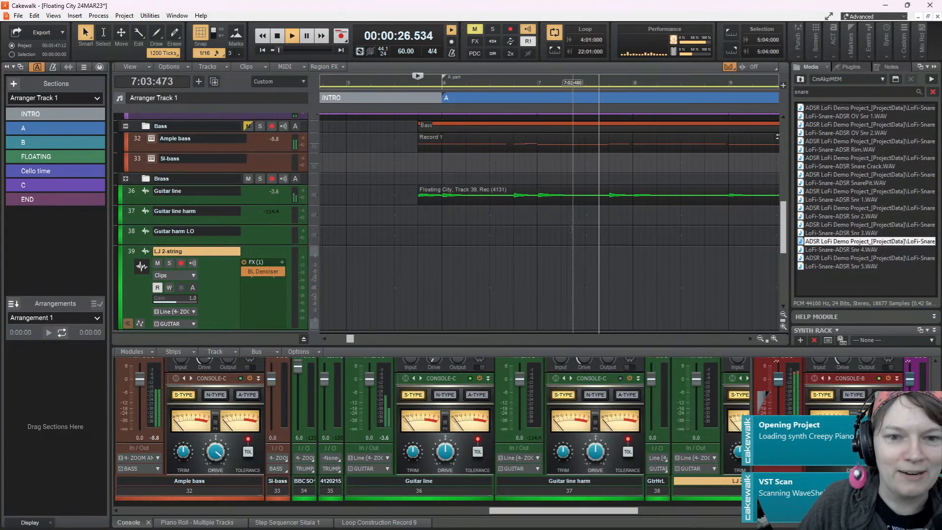
{"action": "key", "text": "space"}
Inspect the bass tracks and the Guitar line waveform at the start of section A and audition them from 6:01:000
{"action": "scroll", "coordinate": [438, 149], "scroll_direction": "up", "scroll_amount": 3}
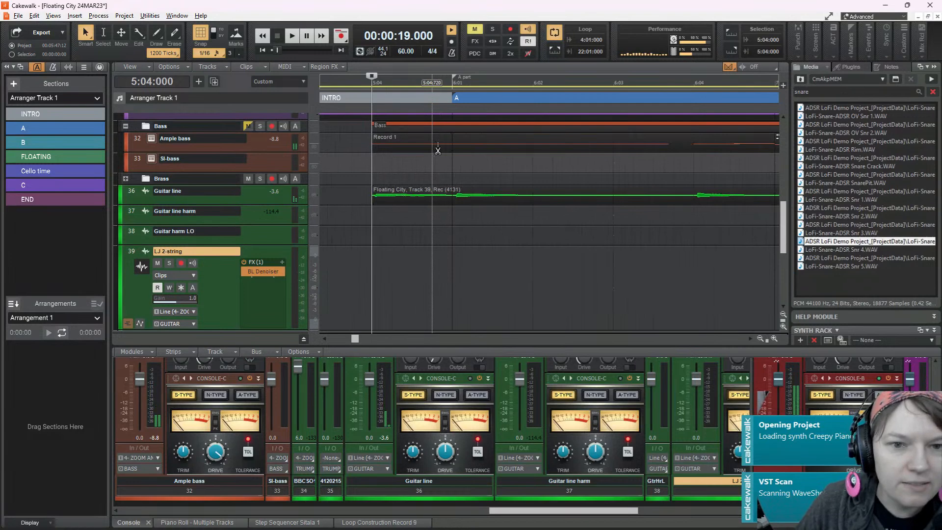
{"action": "scroll", "coordinate": [572, 145], "scroll_direction": "up", "scroll_amount": 1}
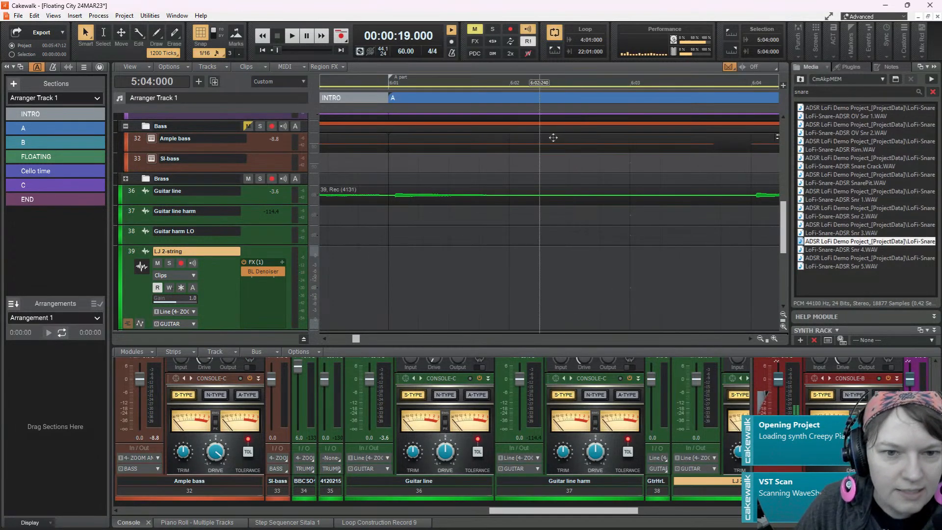
{"action": "left_click", "coordinate": [553, 138]}
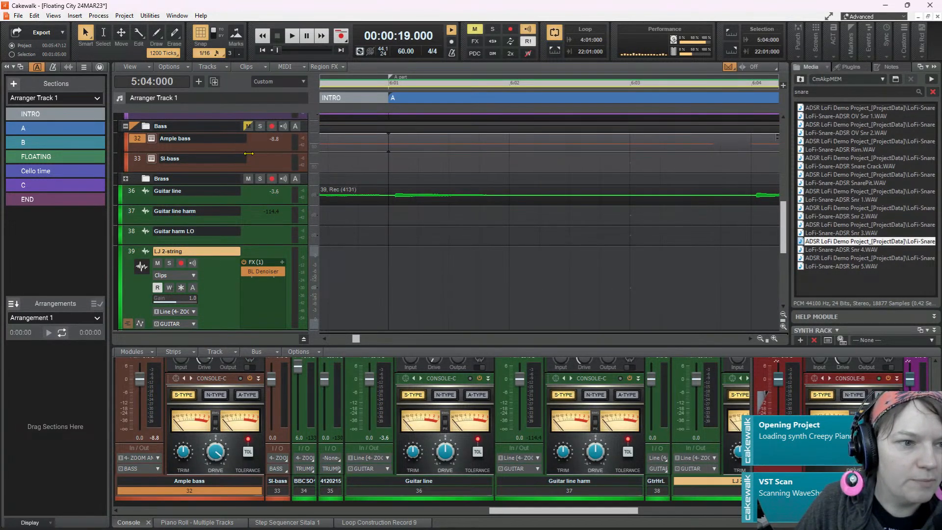
{"action": "left_click", "coordinate": [250, 157]}
{"action": "scroll", "coordinate": [255, 148], "scroll_direction": "up", "scroll_amount": 2}
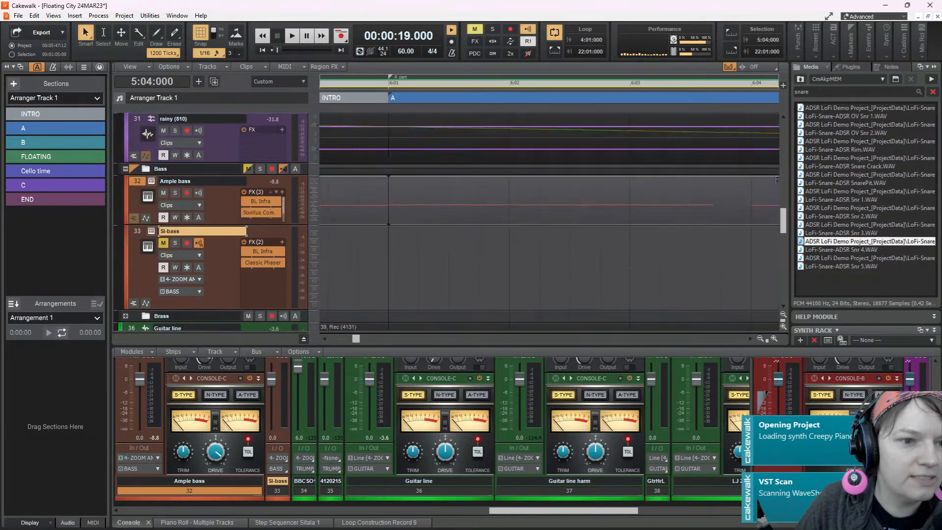
{"action": "scroll", "coordinate": [255, 148], "scroll_direction": "up", "scroll_amount": 6}
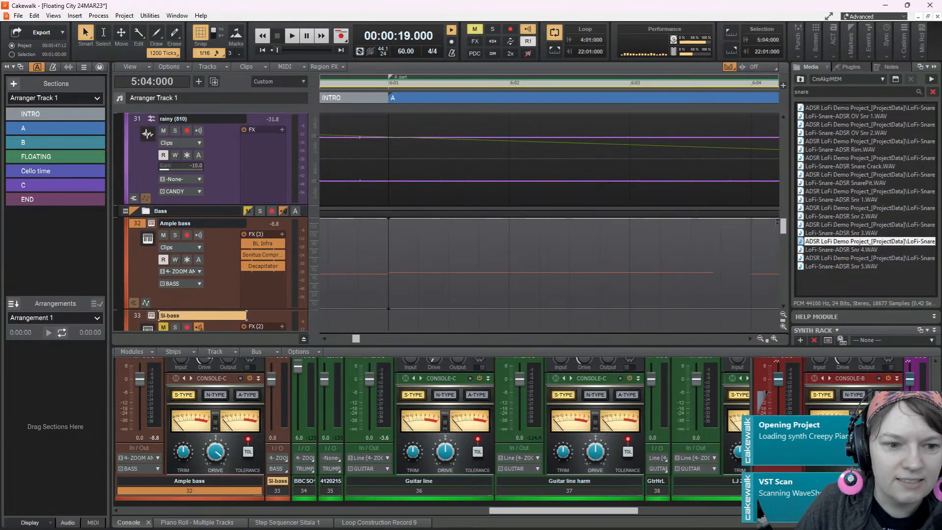
{"action": "scroll", "coordinate": [489, 184], "scroll_direction": "down", "scroll_amount": 5}
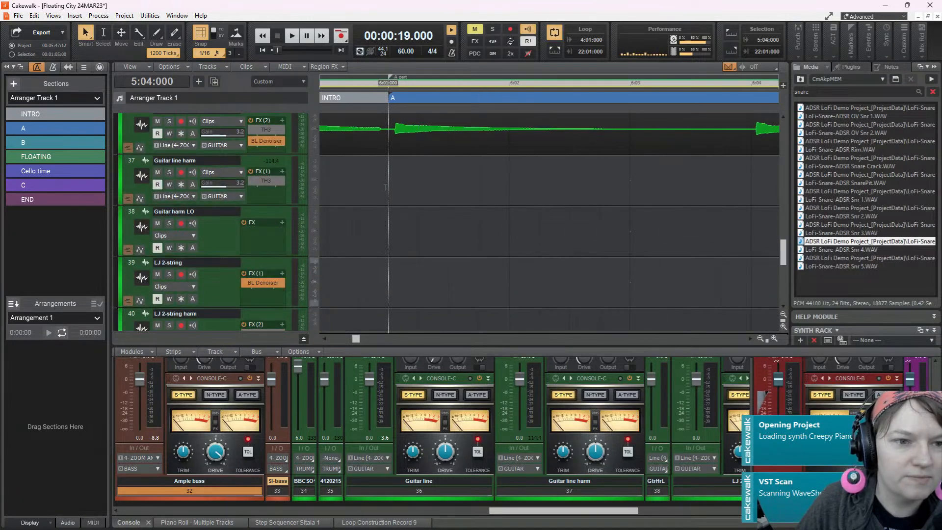
{"action": "left_click", "coordinate": [415, 180]}
{"action": "key", "text": "space"}
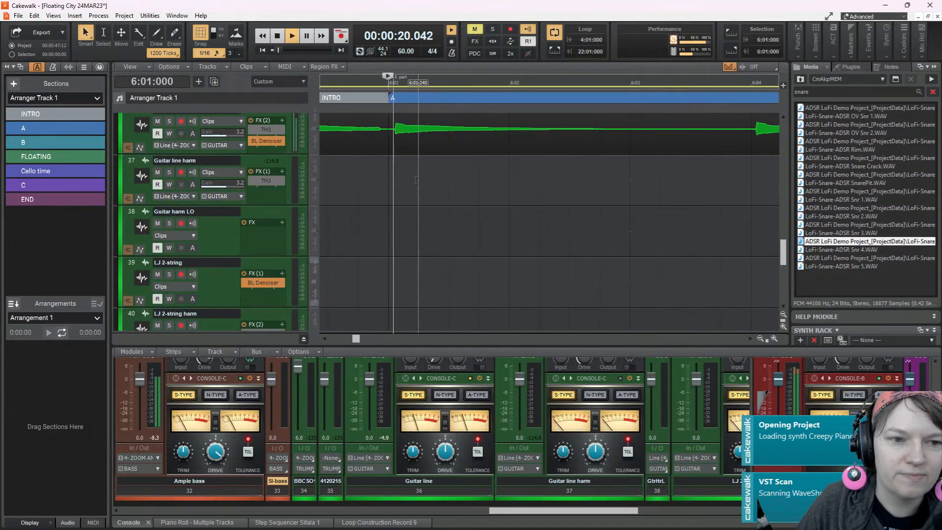
{"action": "key", "text": "space"}
{"action": "key", "text": "space"}
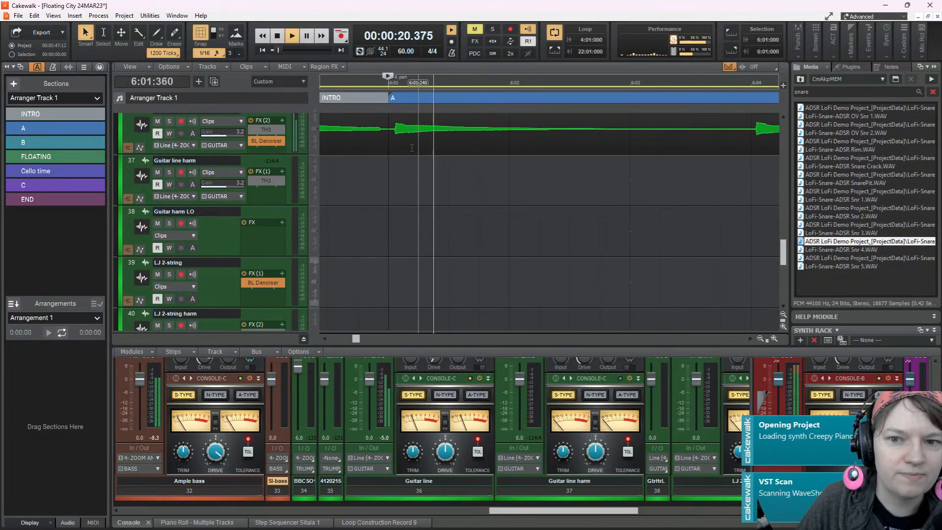
{"action": "key", "text": "space"}
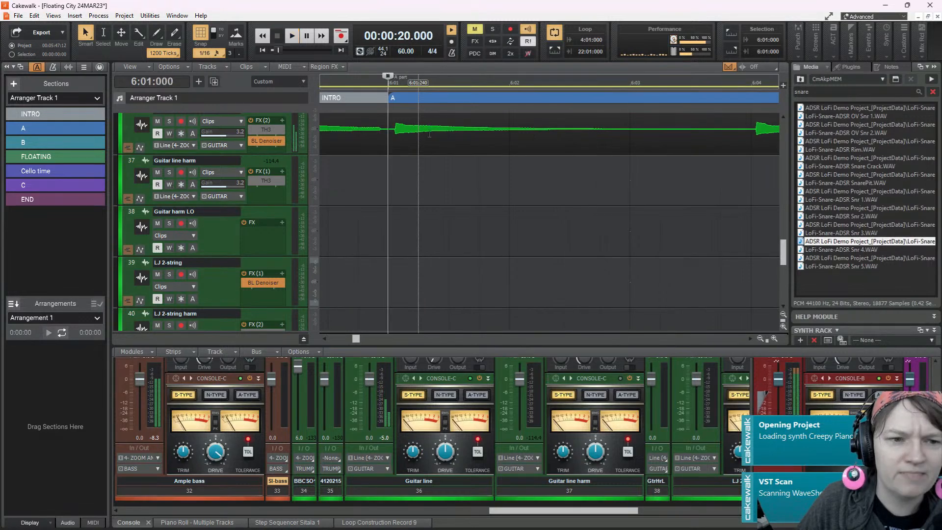
Turn off snapping, shift the Guitar line clip earlier to start at 5:03:911 and play section A through
{"action": "left_click", "coordinate": [426, 122]}
{"action": "key", "text": "n"}
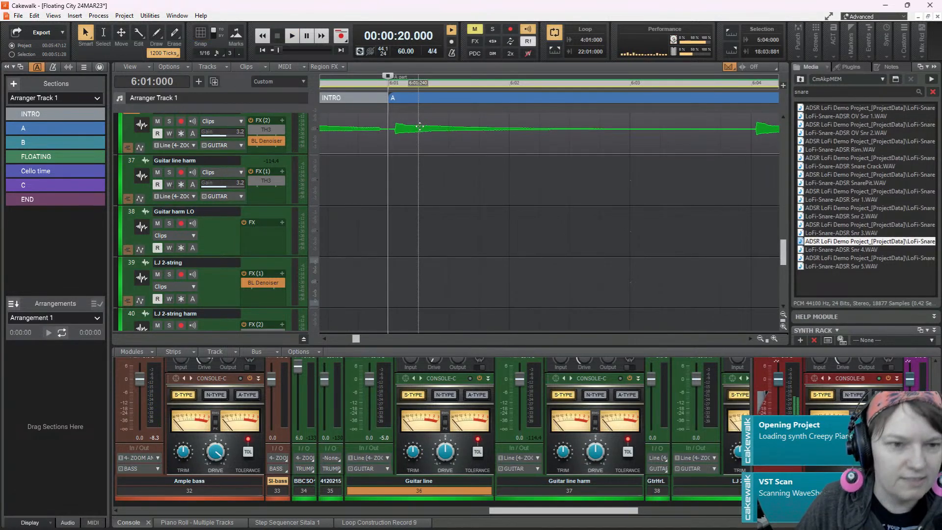
{"action": "left_click_drag", "start_coordinate": [417, 123], "coordinate": [414, 122]}
{"action": "key", "text": "space"}
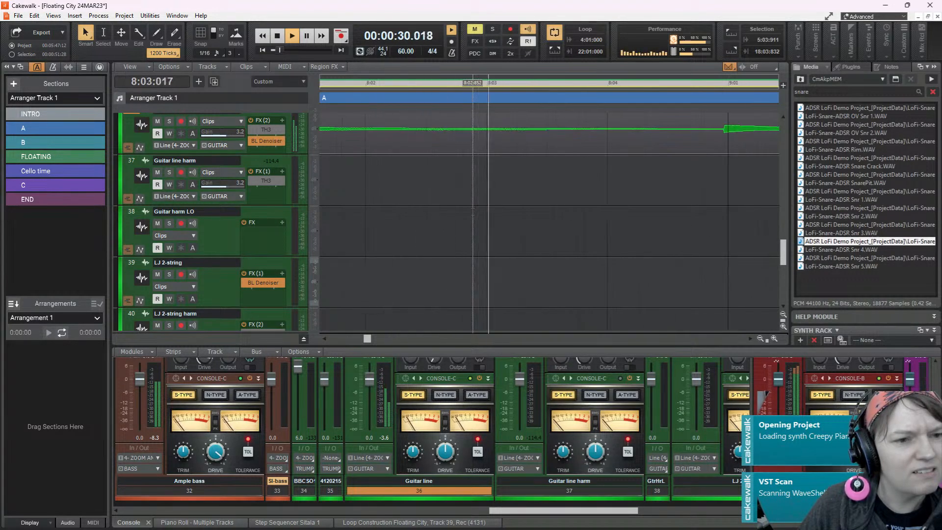
{"action": "scroll", "coordinate": [473, 211], "scroll_direction": "up", "scroll_amount": 3}
{"action": "scroll", "coordinate": [473, 212], "scroll_direction": "up", "scroll_amount": 10}
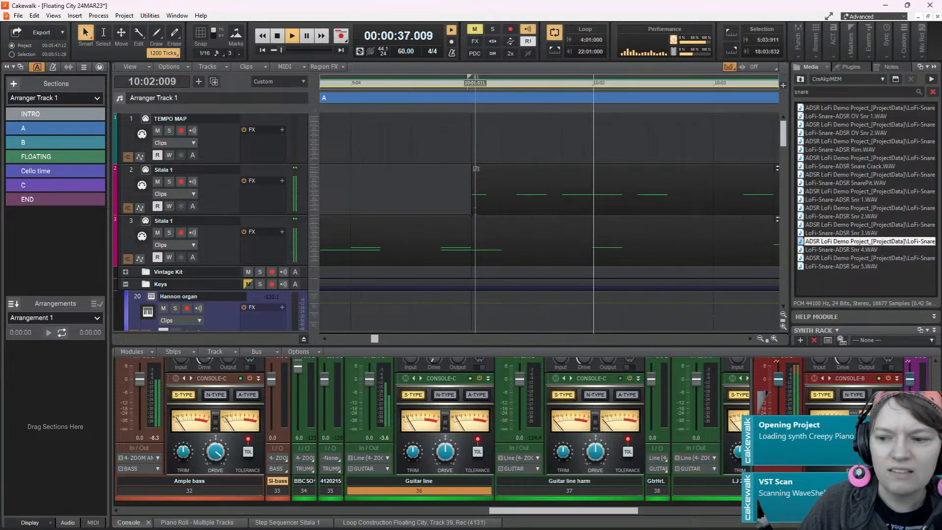
{"action": "key", "text": "space"}
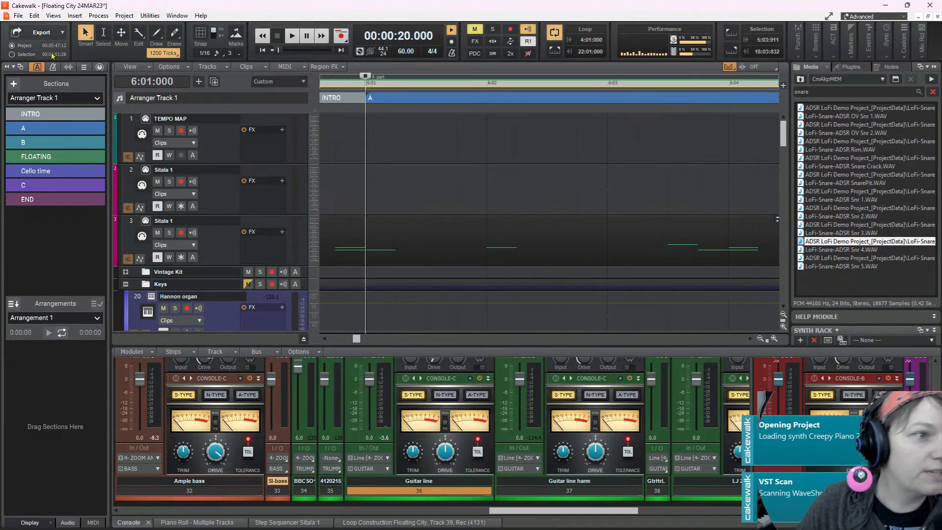
{"action": "left_click", "coordinate": [19, 16]}
{"action": "mouse_move", "coordinate": [77, 129]}
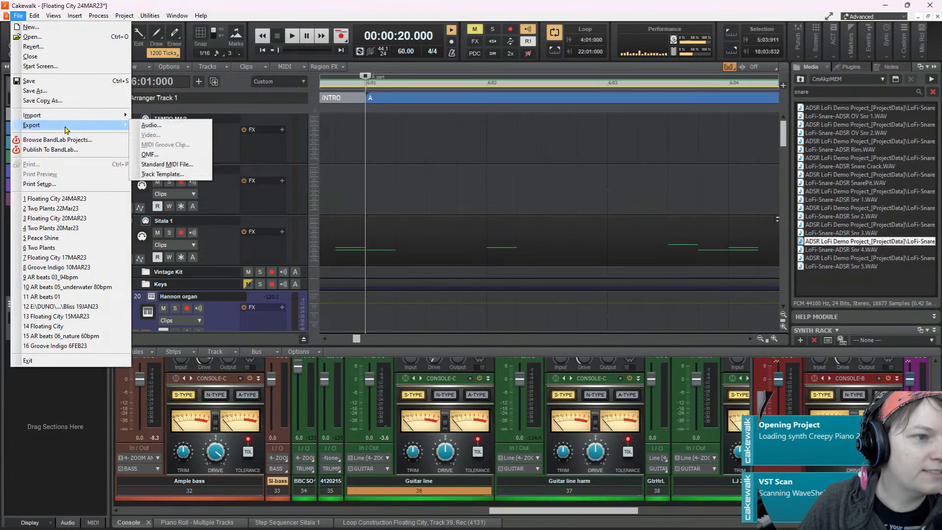
{"action": "left_click", "coordinate": [151, 125]}
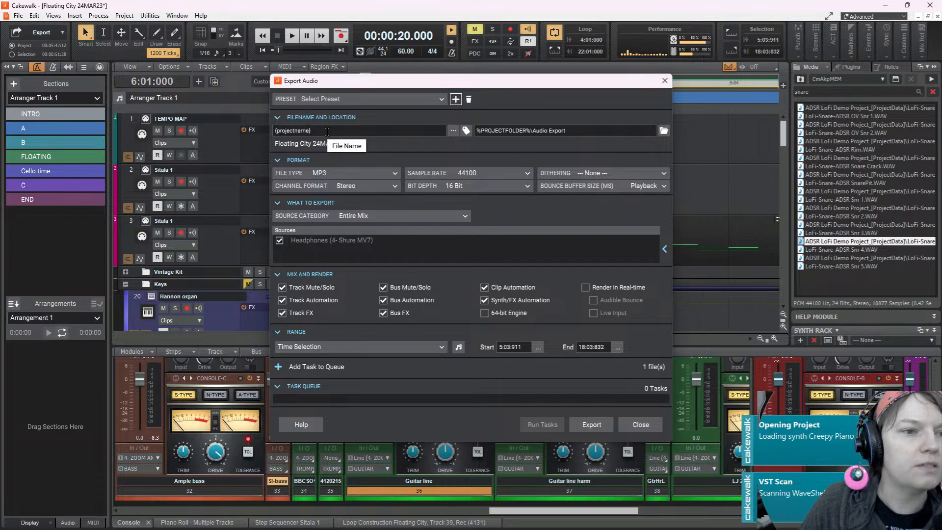
{"action": "key", "text": "Escape"}
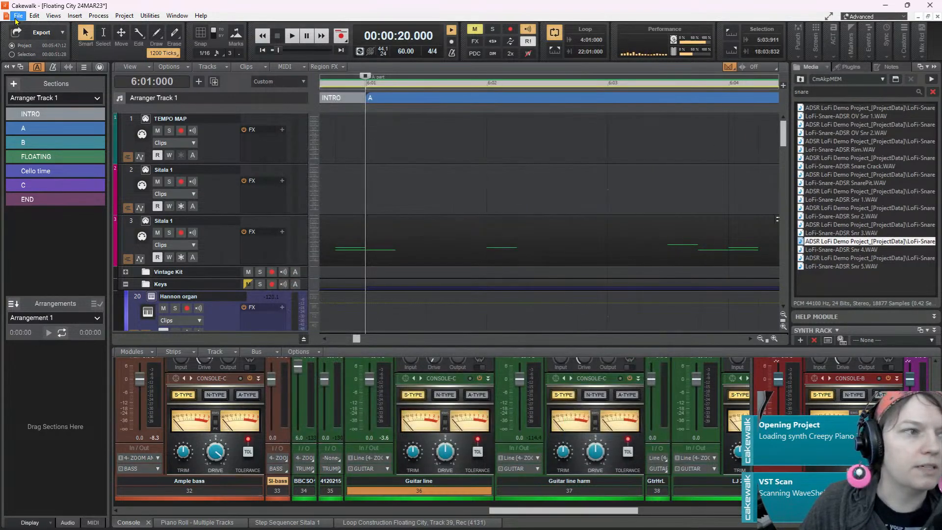
Save the project under the new name Floating City 29MAR23 in the Floating City folder
{"action": "left_click", "coordinate": [18, 15]}
{"action": "left_click", "coordinate": [60, 91]}
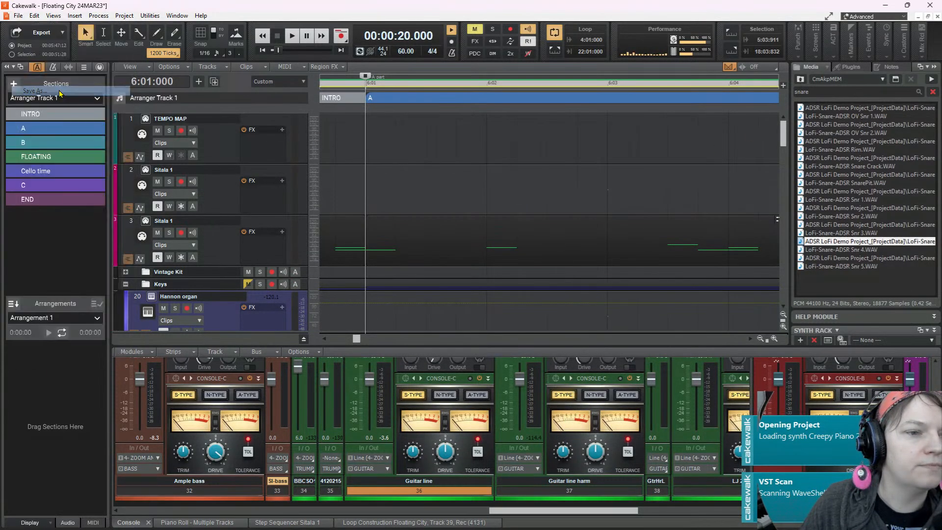
{"action": "left_click", "coordinate": [466, 358]}
{"action": "key", "text": "Delete"}
{"action": "type", "text": "9MAR23"}
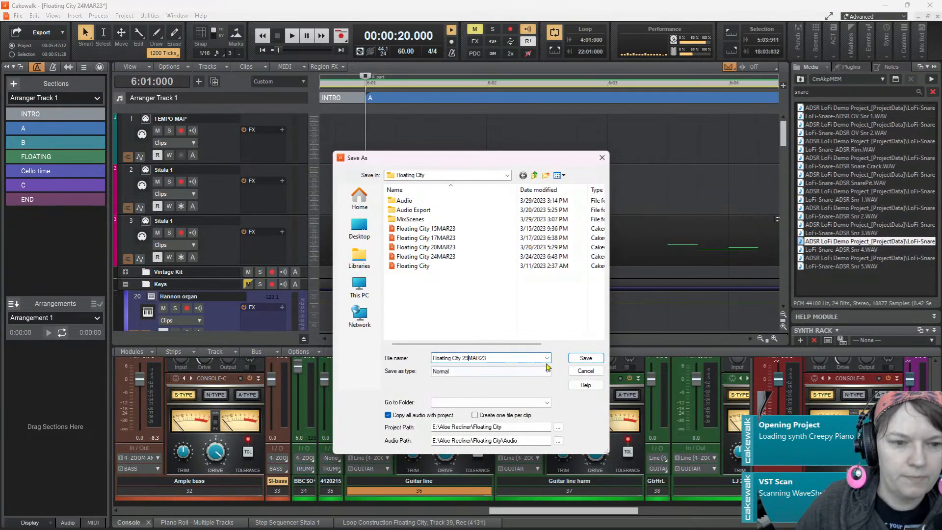
{"action": "left_click", "coordinate": [589, 358]}
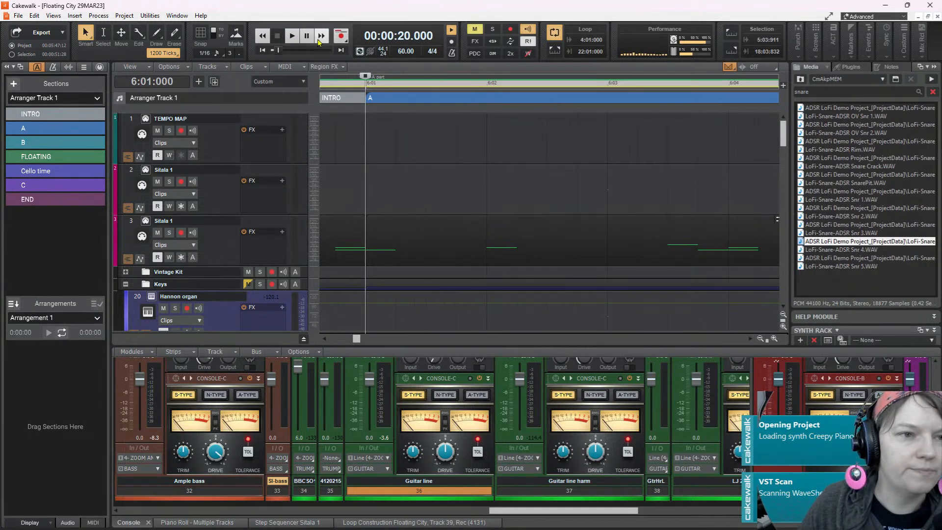
Listen to the opening of section A from 6:01:000, stop playback and return to the project start
{"action": "left_click", "coordinate": [292, 36]}
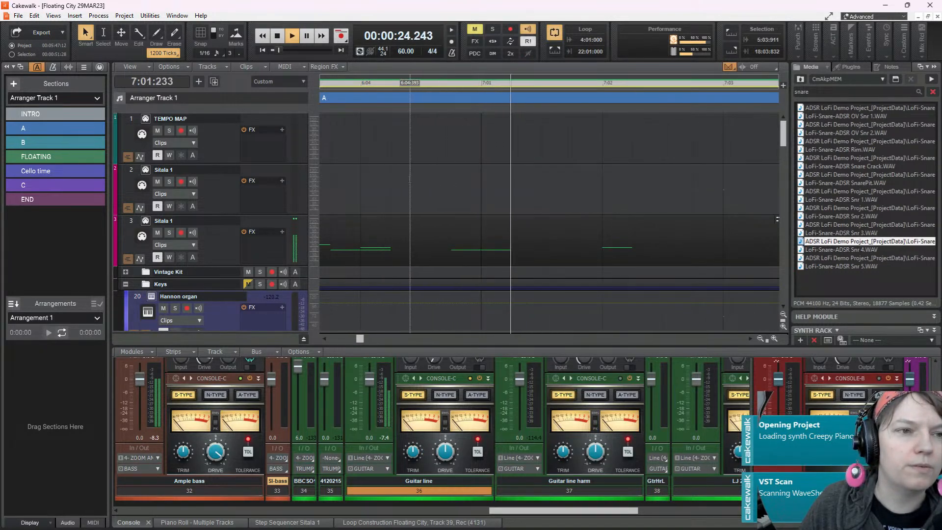
{"action": "key", "text": "space"}
{"action": "left_click", "coordinate": [262, 50]}
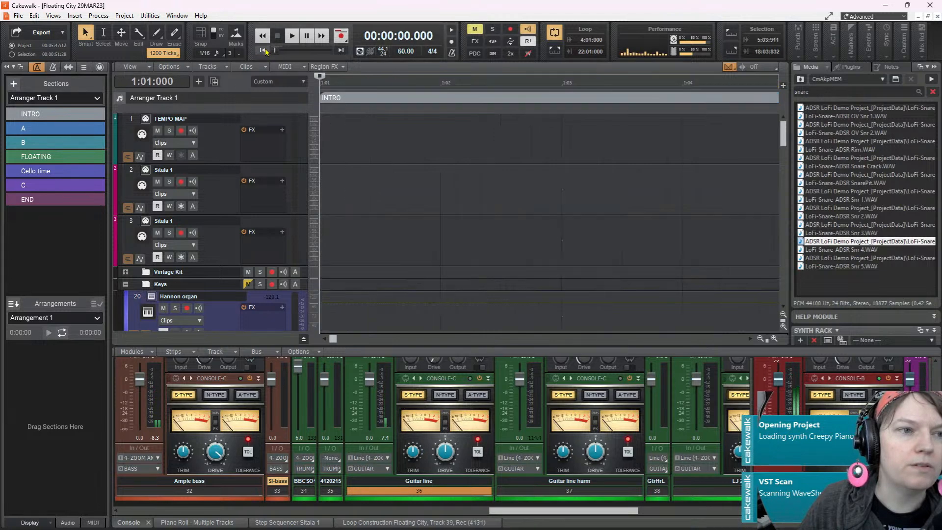
Shrink the heights of the tracks to compact single rows so more of the arrangement fits in view
{"action": "scroll", "coordinate": [448, 187], "scroll_direction": "down", "scroll_amount": 6}
{"action": "scroll", "coordinate": [449, 187], "scroll_direction": "up", "scroll_amount": 6}
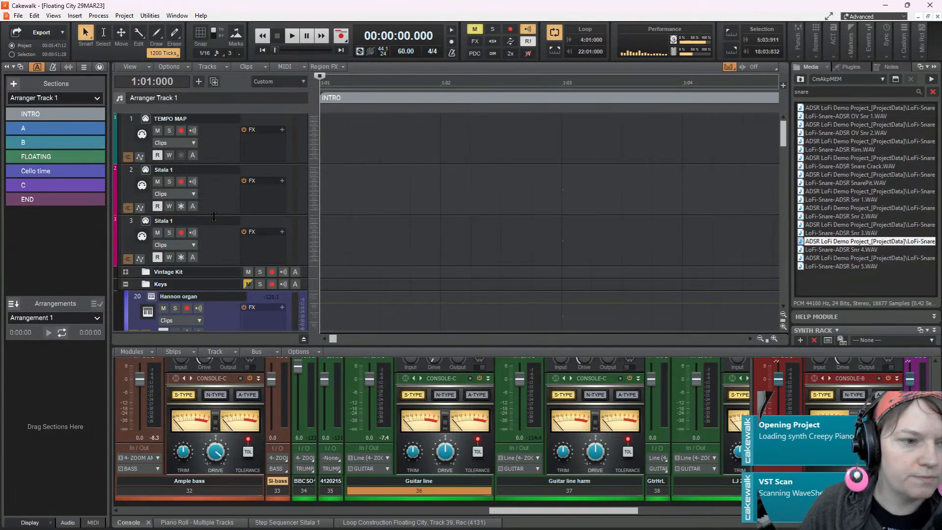
{"action": "left_click_drag", "start_coordinate": [215, 214], "coordinate": [224, 179]}
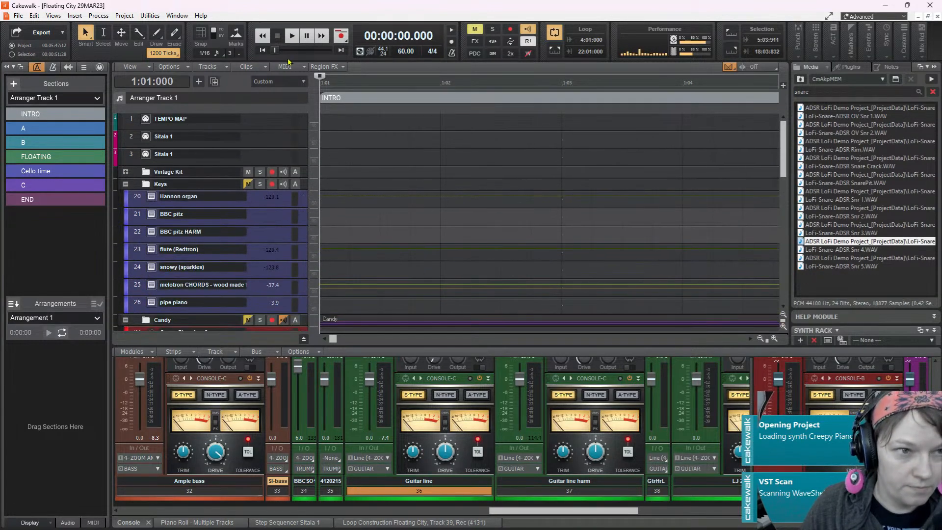
Play the intro from 1:01:000 while looking through the bass and guitar tracks, and stop playback
{"action": "left_click", "coordinate": [292, 36]}
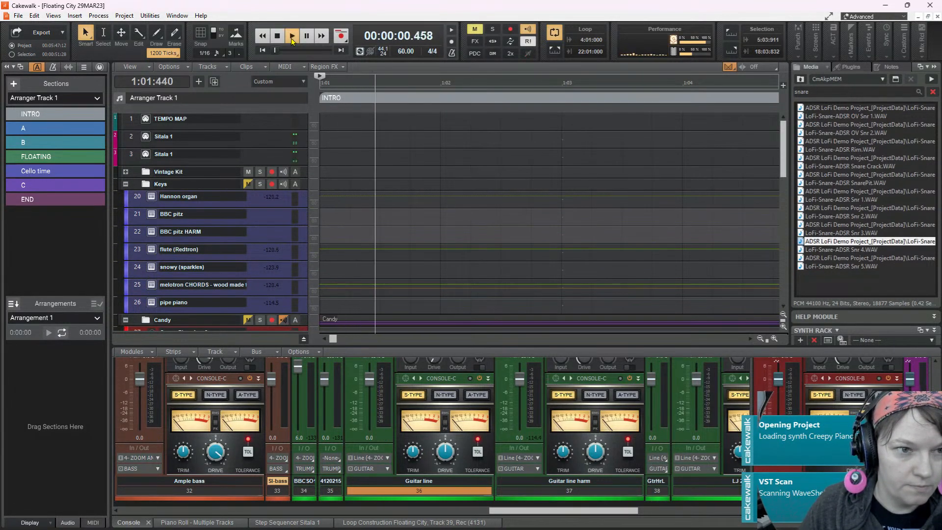
{"action": "scroll", "coordinate": [572, 205], "scroll_direction": "down", "scroll_amount": 4}
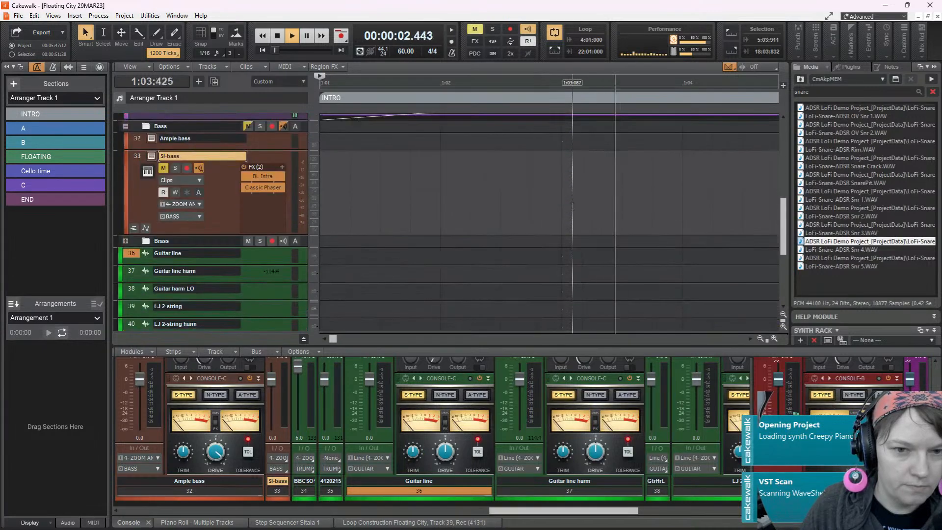
{"action": "scroll", "coordinate": [573, 204], "scroll_direction": "down", "scroll_amount": 3}
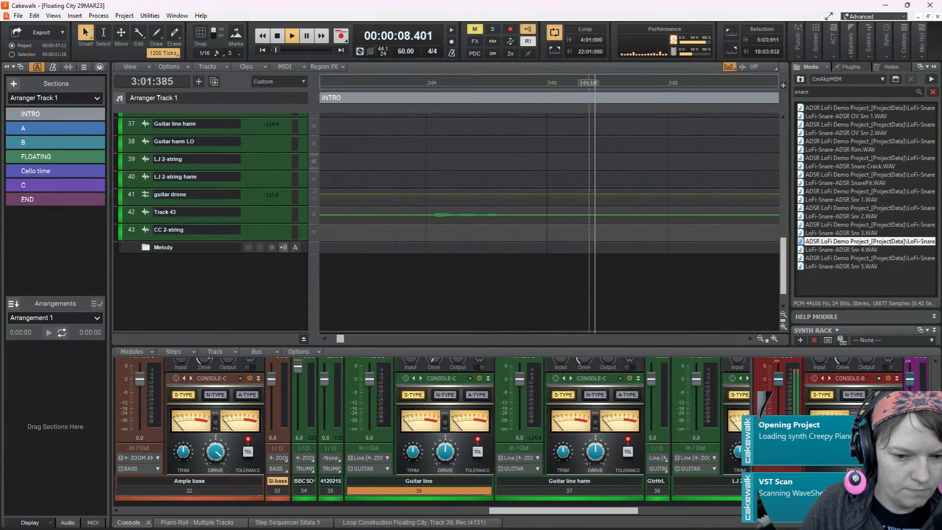
{"action": "scroll", "coordinate": [589, 226], "scroll_direction": "up", "scroll_amount": 8}
{"action": "key", "text": "space"}
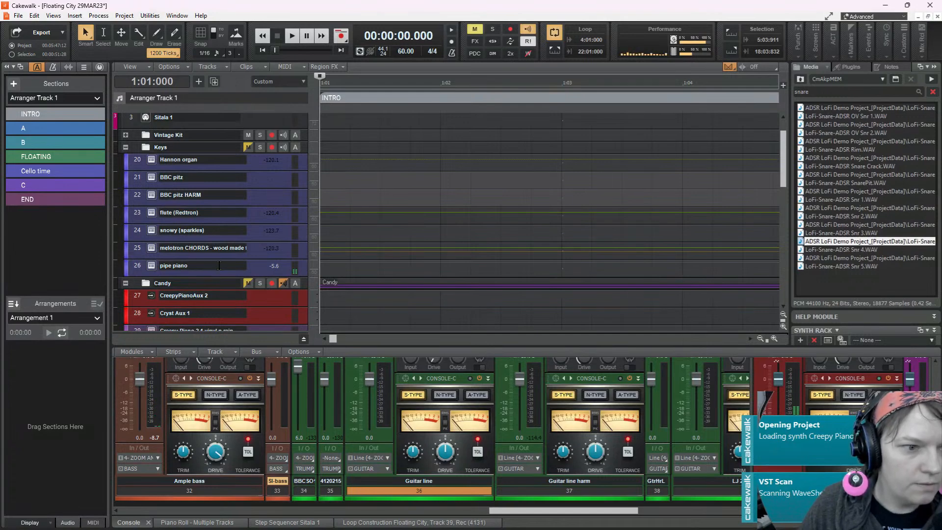
Expand the pipe piano track and play from the project start through the intro into section A, pausing in measure 9
{"action": "left_click_drag", "start_coordinate": [219, 271], "coordinate": [221, 314]}
{"action": "scroll", "coordinate": [504, 234], "scroll_direction": "down", "scroll_amount": 3}
{"action": "key", "text": "space"}
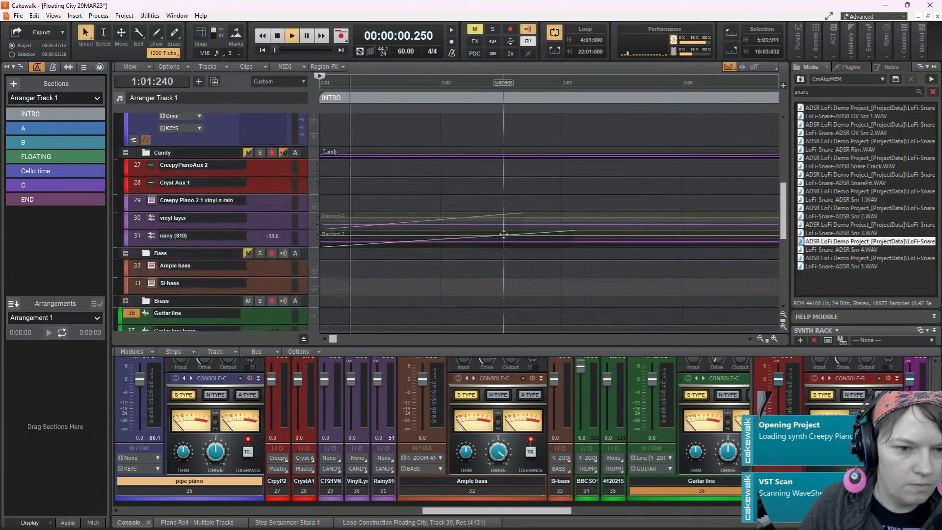
{"action": "scroll", "coordinate": [511, 182], "scroll_direction": "up", "scroll_amount": 2}
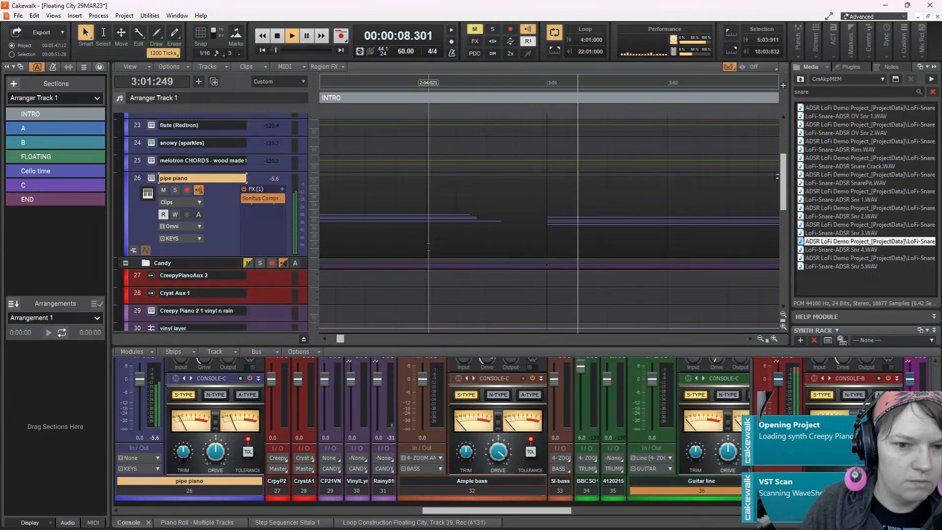
{"action": "scroll", "coordinate": [530, 211], "scroll_direction": "up", "scroll_amount": 5}
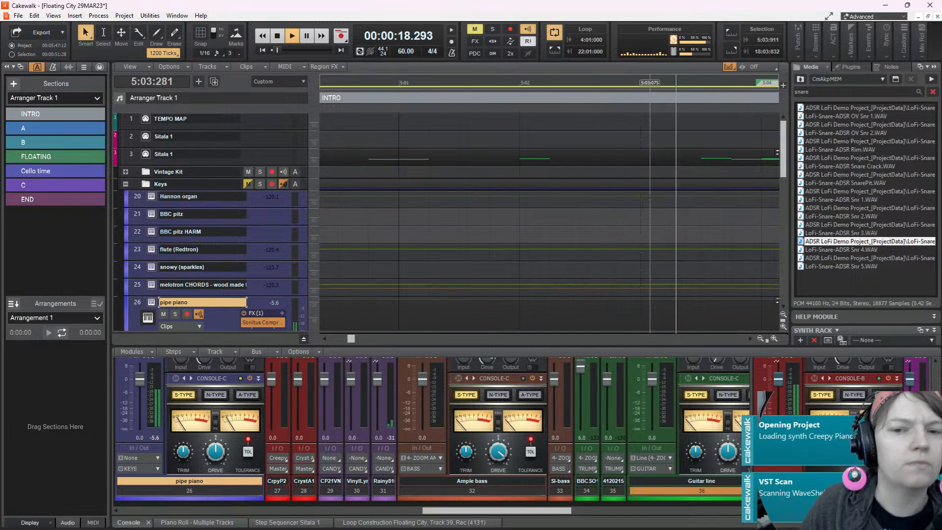
{"action": "scroll", "coordinate": [650, 198], "scroll_direction": "down", "scroll_amount": 6}
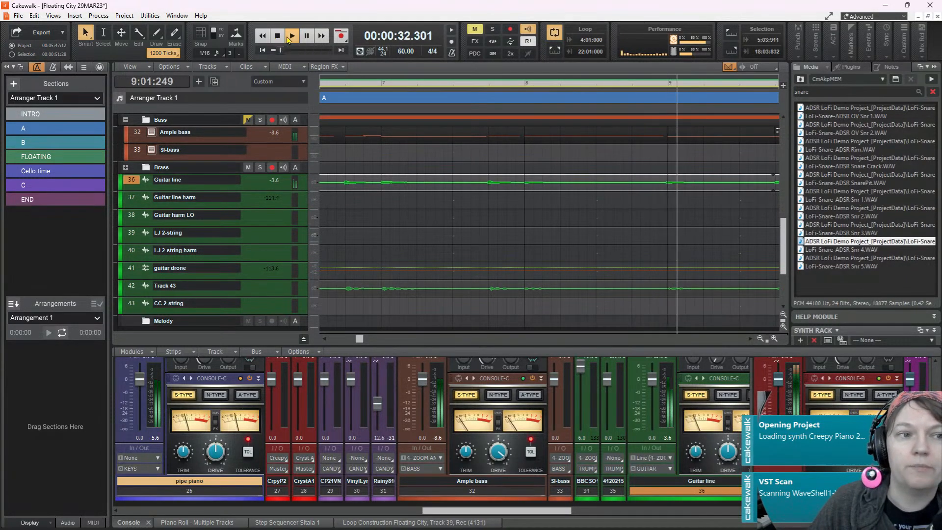
{"action": "left_click", "coordinate": [306, 38]}
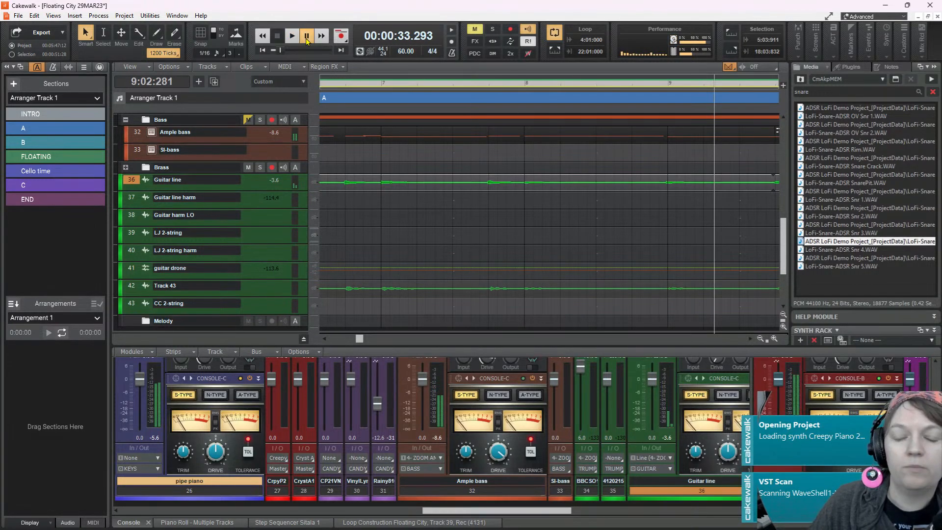
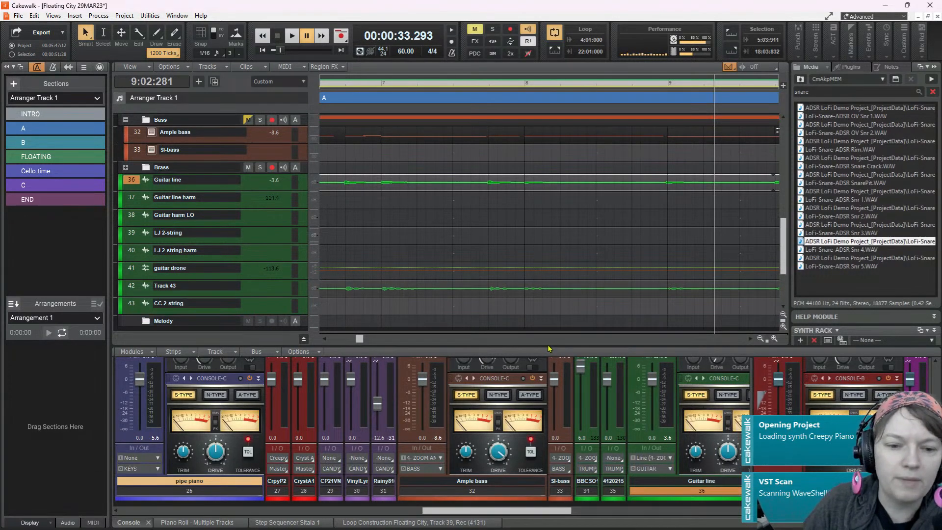
Enlarge the console pane, and look over the drum pattern in the Sitala 1 step sequencer
{"action": "left_click_drag", "start_coordinate": [550, 347], "coordinate": [547, 267]}
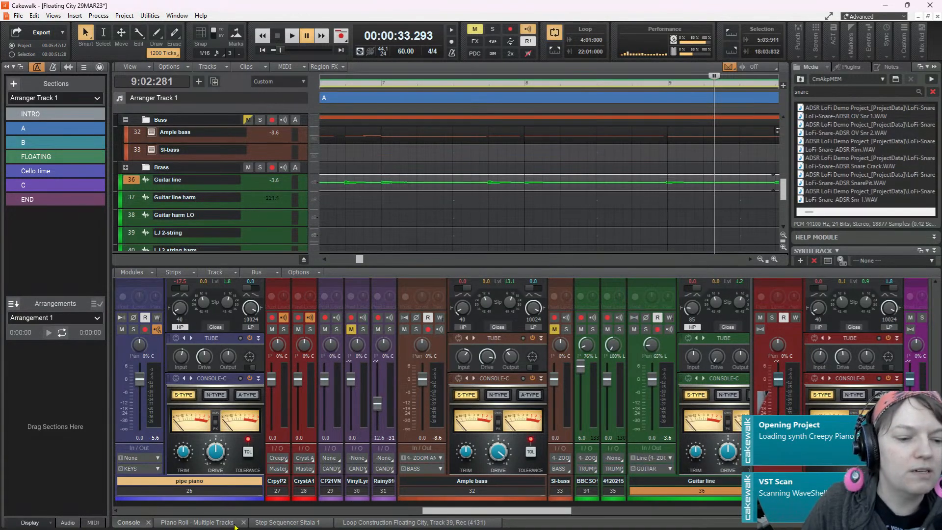
{"action": "left_click", "coordinate": [290, 522]}
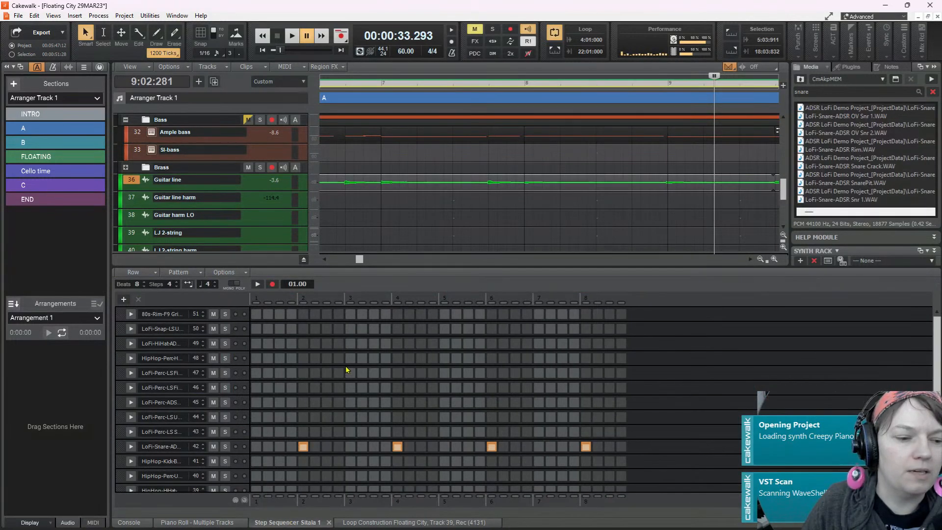
{"action": "scroll", "coordinate": [345, 373], "scroll_direction": "down", "scroll_amount": 3}
{"action": "scroll", "coordinate": [436, 142], "scroll_direction": "up", "scroll_amount": 10}
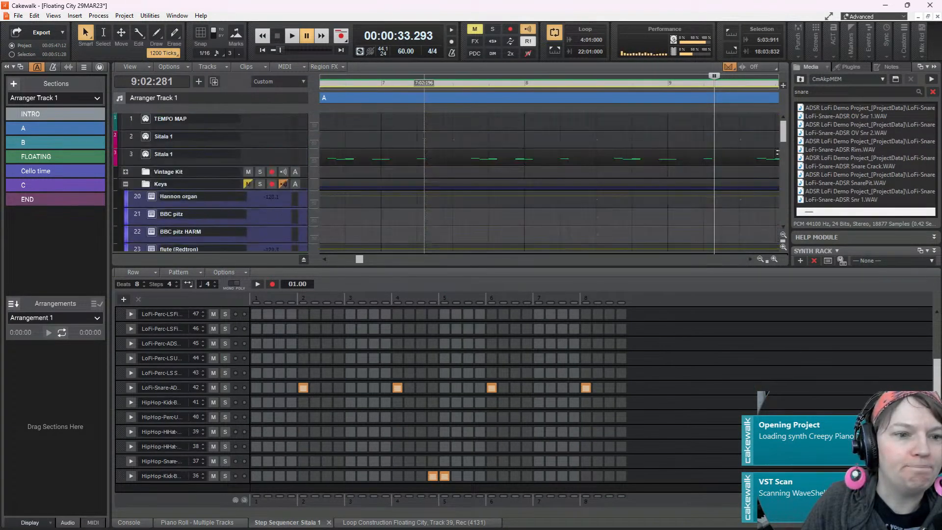
{"action": "scroll", "coordinate": [425, 142], "scroll_direction": "up", "scroll_amount": 3}
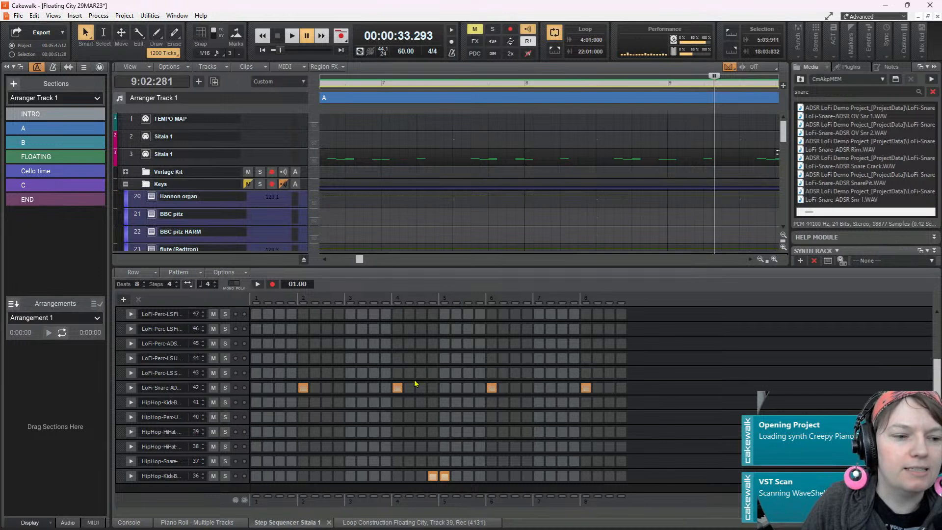
Examine the Ample bass channel's compressor, EQ, tube and console emulation settings in the console
{"action": "left_click", "coordinate": [132, 522]}
{"action": "scroll", "coordinate": [481, 300], "scroll_direction": "up", "scroll_amount": 3}
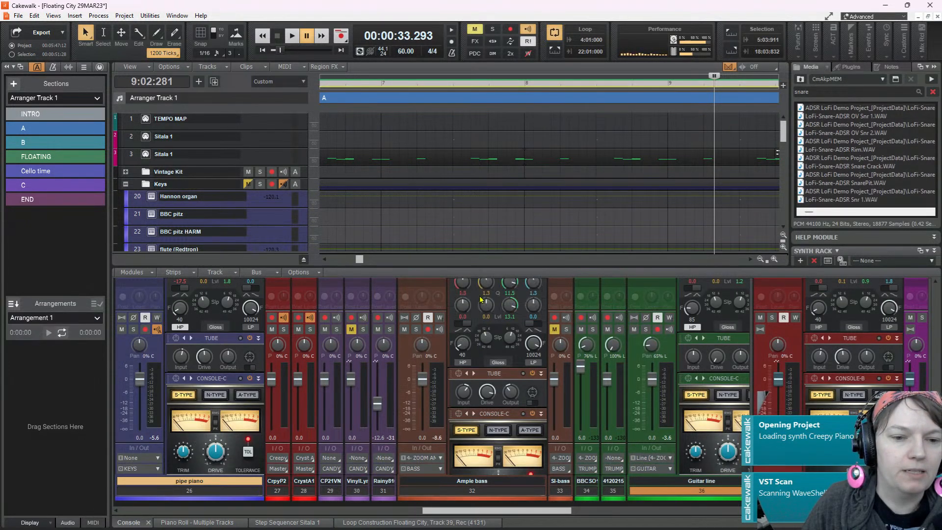
{"action": "scroll", "coordinate": [480, 301], "scroll_direction": "up", "scroll_amount": 2}
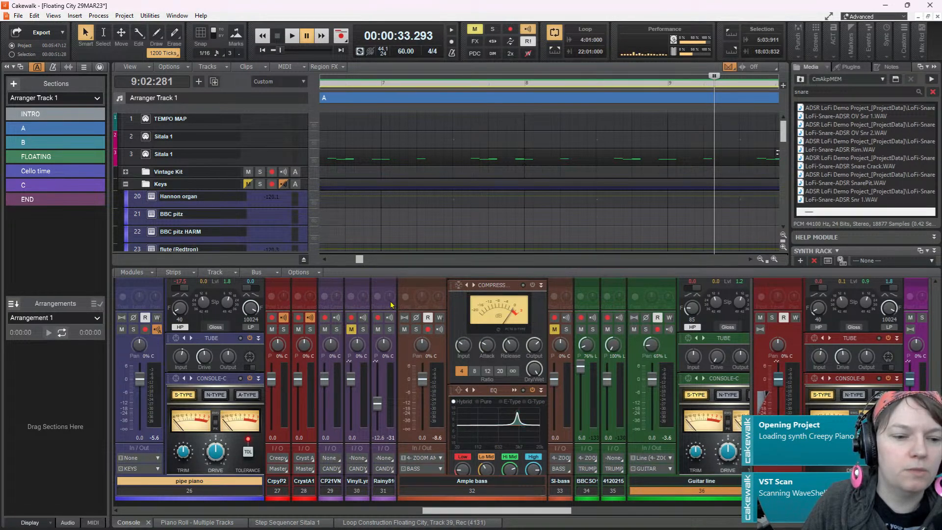
{"action": "scroll", "coordinate": [461, 318], "scroll_direction": "down", "scroll_amount": 5}
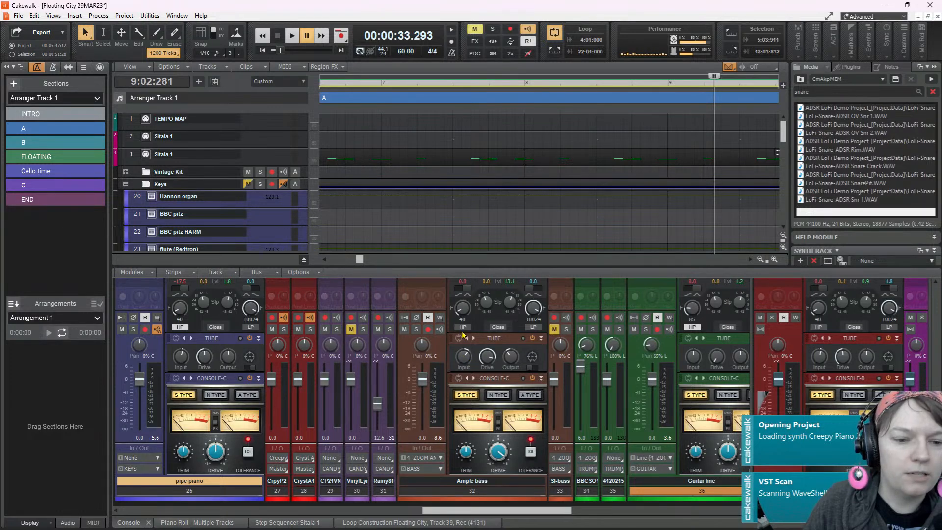
{"action": "mouse_move", "coordinate": [515, 362]}
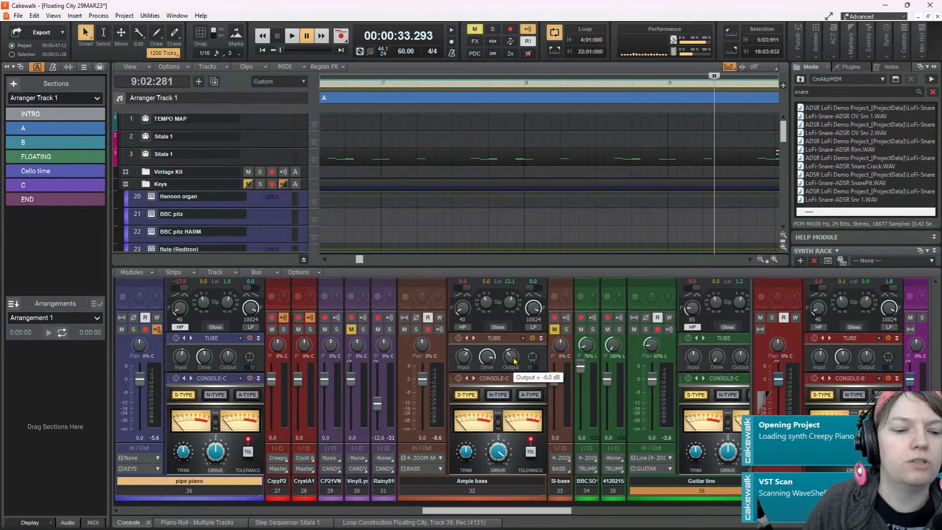
{"action": "scroll", "coordinate": [489, 350], "scroll_direction": "up", "scroll_amount": 2}
{"action": "scroll", "coordinate": [489, 349], "scroll_direction": "up", "scroll_amount": 4}
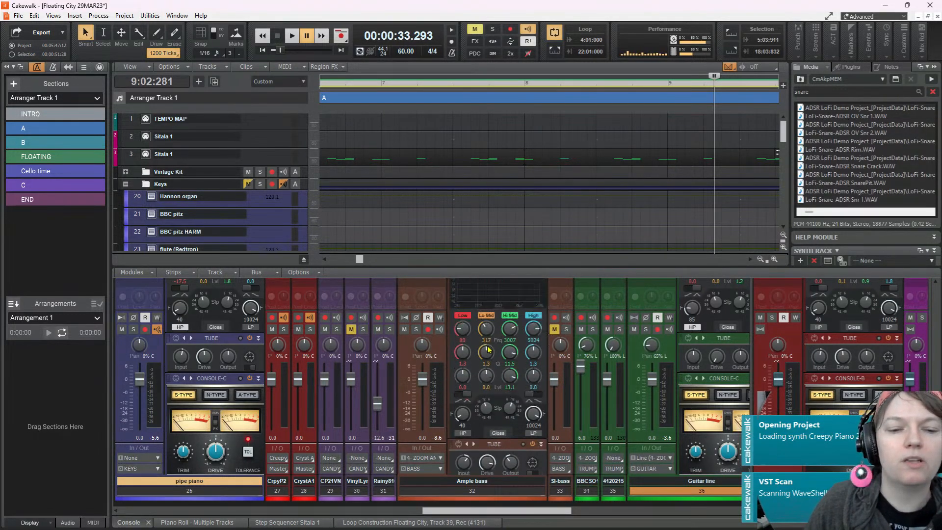
{"action": "scroll", "coordinate": [489, 349], "scroll_direction": "down", "scroll_amount": 3}
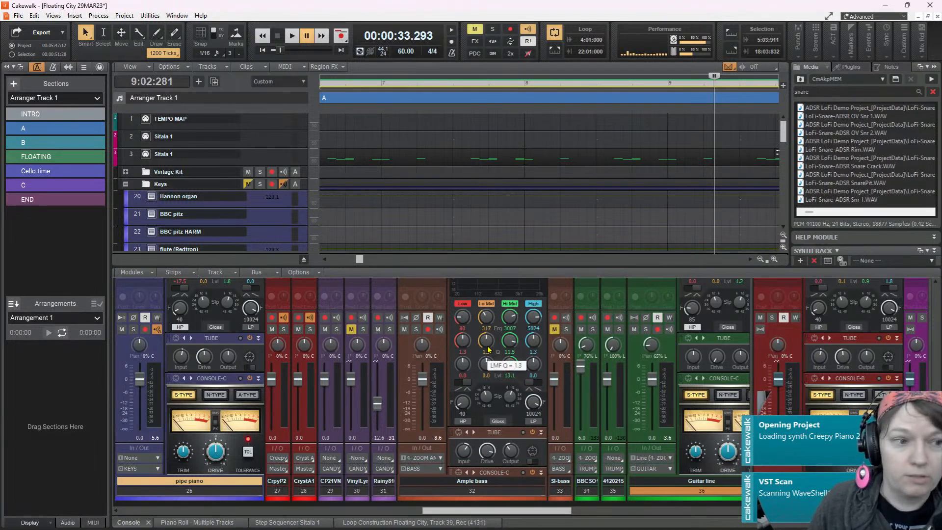
{"action": "scroll", "coordinate": [443, 310], "scroll_direction": "up", "scroll_amount": 5}
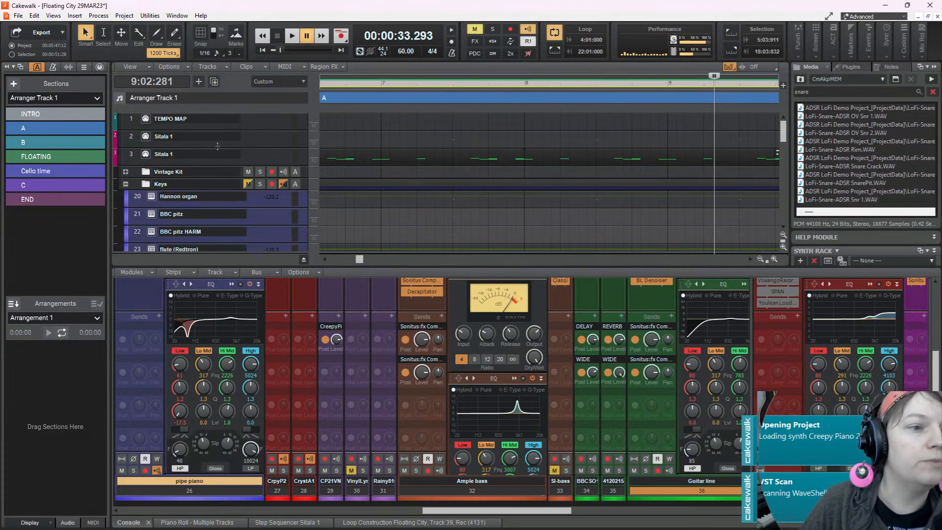
Open the Sitala drum instrument from track 3 and audition its first kick, snare and hi-hat pads
{"action": "double_click", "coordinate": [152, 153]}
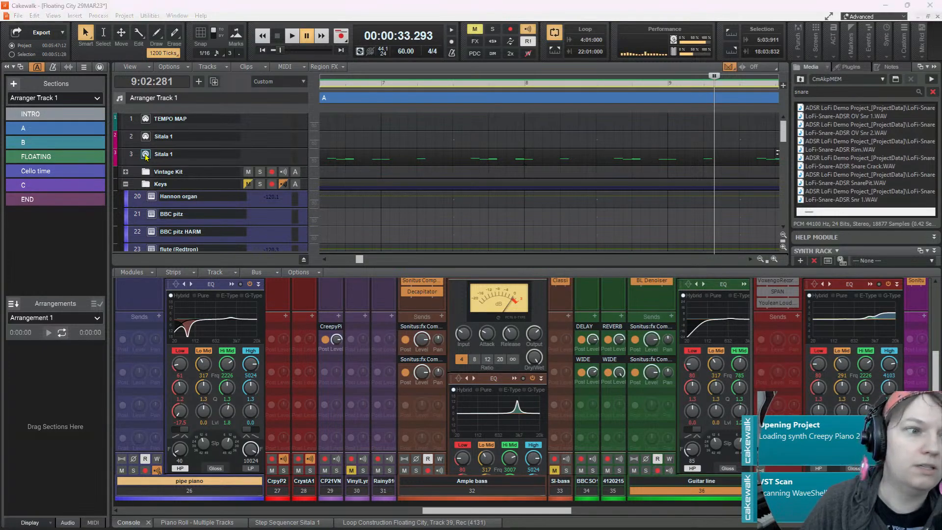
{"action": "left_click_drag", "start_coordinate": [941, 30], "coordinate": [372, 69]}
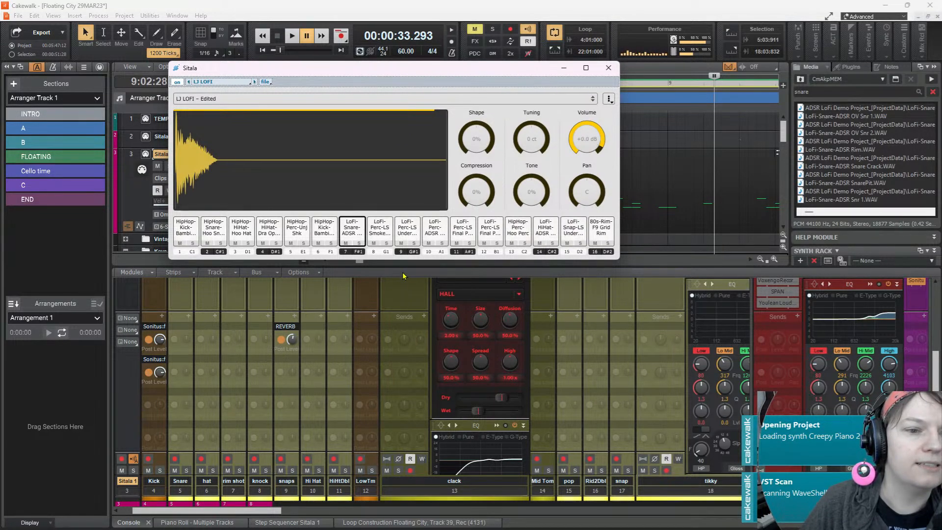
{"action": "left_click", "coordinate": [294, 285]}
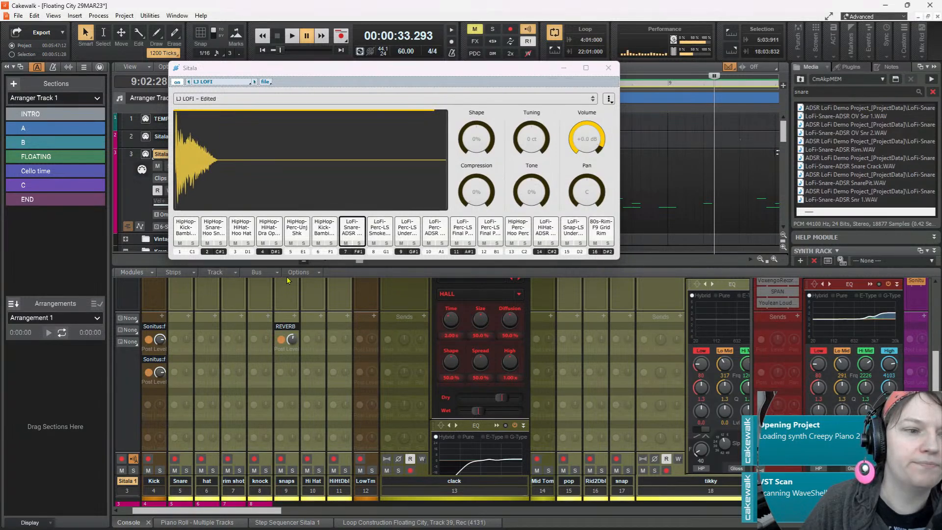
{"action": "left_click", "coordinate": [187, 234]}
{"action": "left_click", "coordinate": [221, 233]}
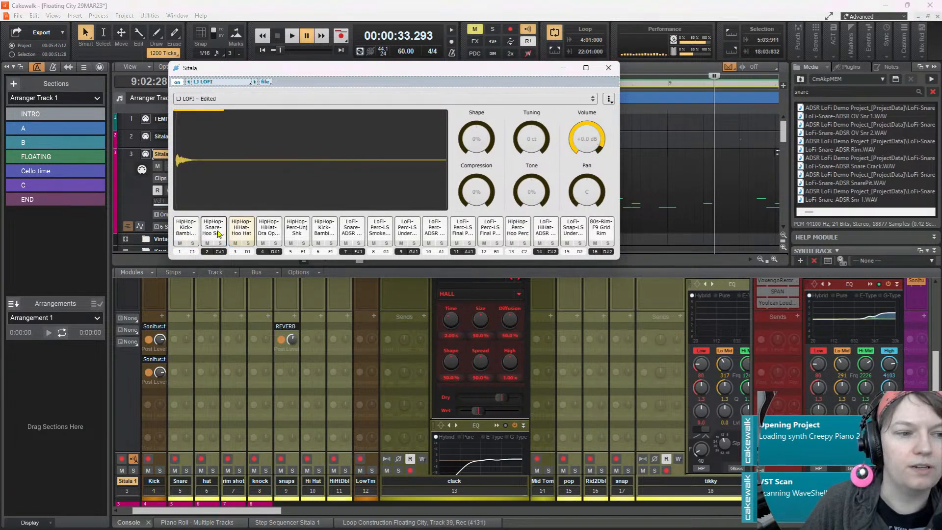
{"action": "left_click", "coordinate": [242, 231]}
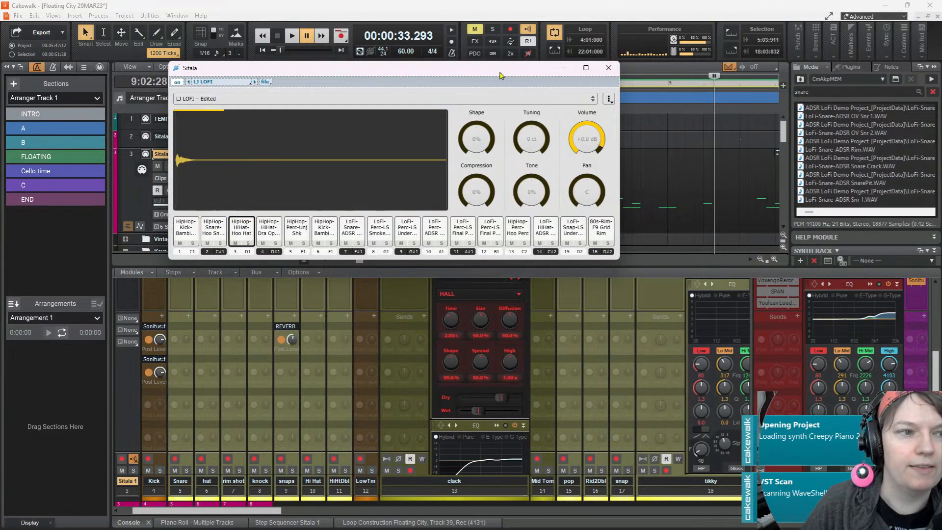
Move the Sitala window clear of the drum track's notes and minimize it
{"action": "left_click_drag", "start_coordinate": [501, 73], "coordinate": [529, 141]}
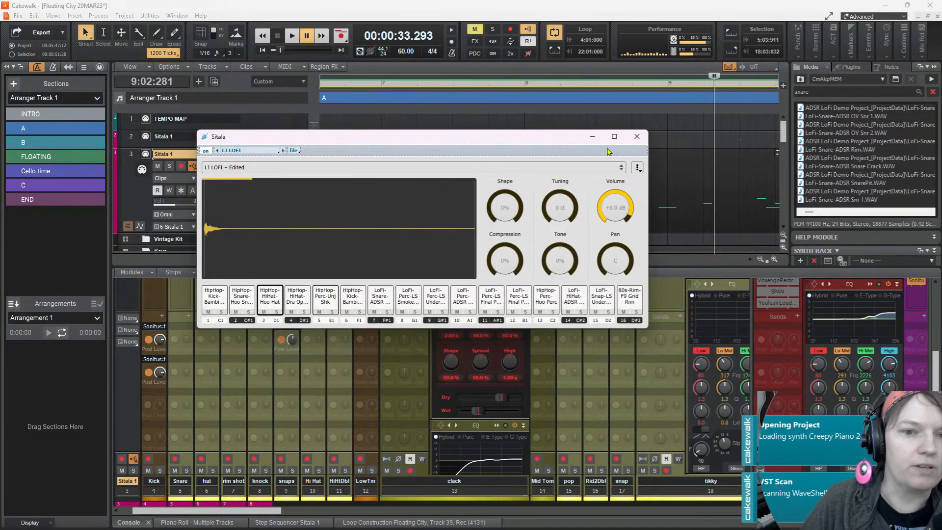
{"action": "left_click_drag", "start_coordinate": [526, 138], "coordinate": [523, 263]}
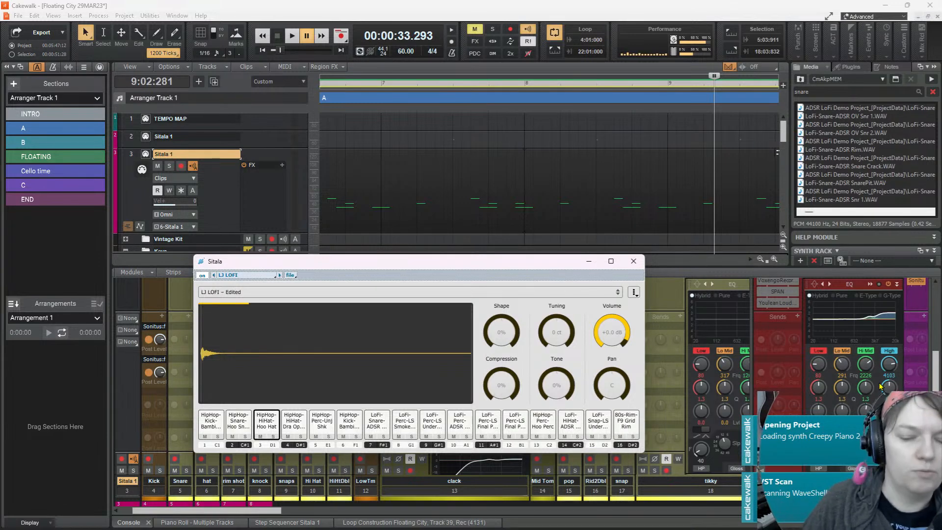
{"action": "mouse_move", "coordinate": [734, 306]}
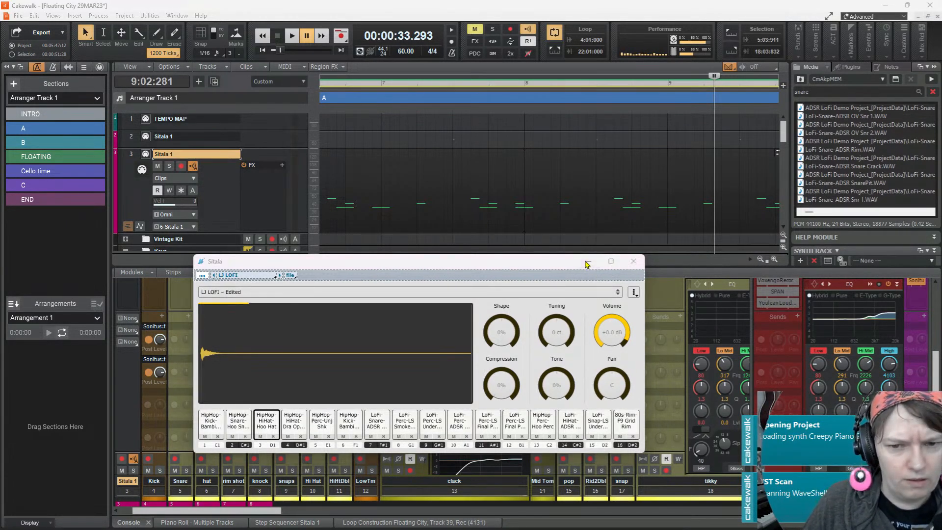
{"action": "left_click", "coordinate": [587, 263]}
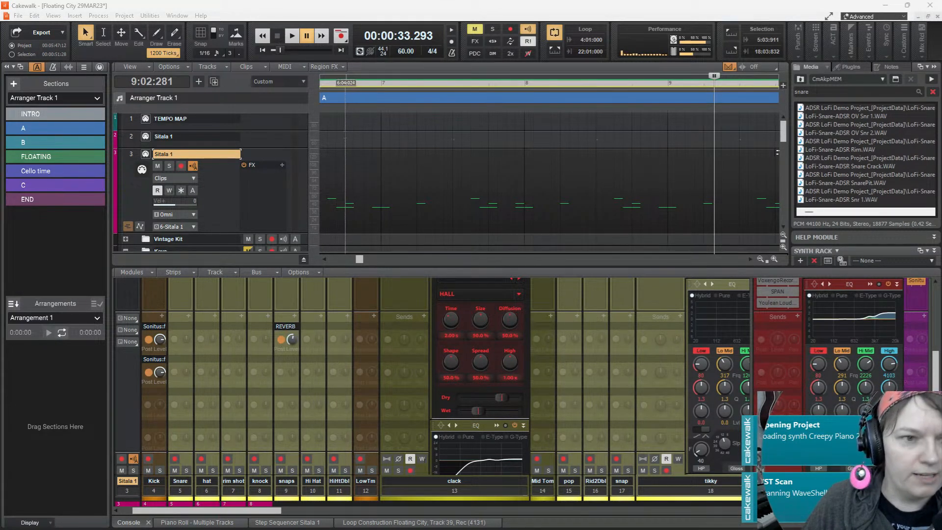
Turn on snap to grid, play section A from 6:04:000 and stop playback
{"action": "key", "text": "n"}
{"action": "key", "text": "space"}
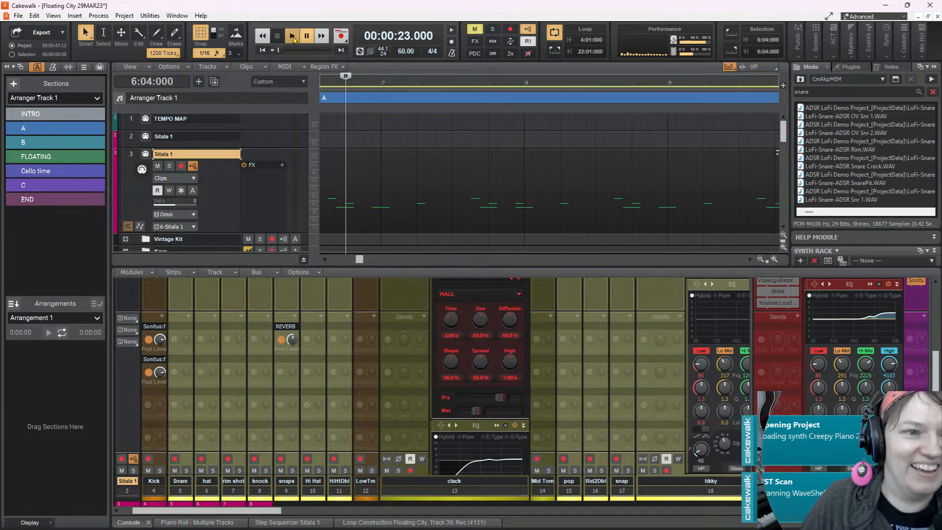
{"action": "left_click", "coordinate": [292, 37]}
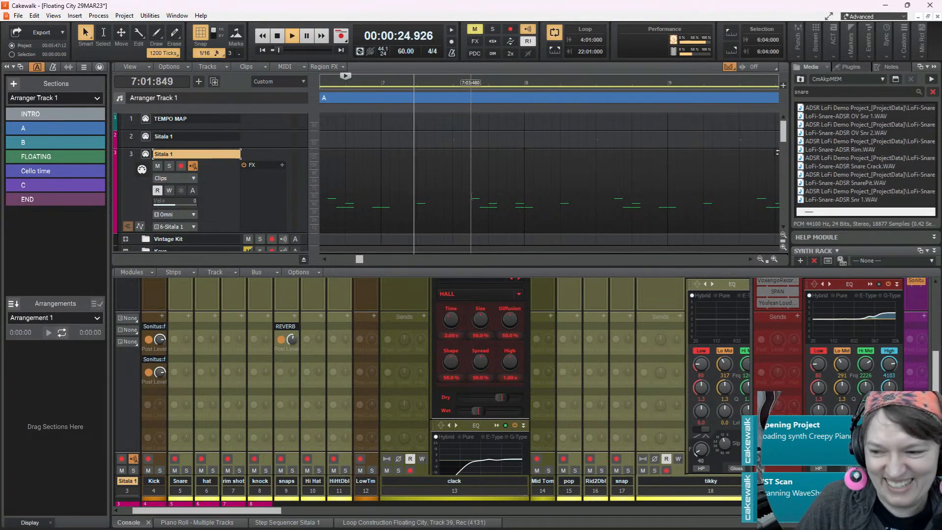
{"action": "scroll", "coordinate": [380, 177], "scroll_direction": "down", "scroll_amount": 3}
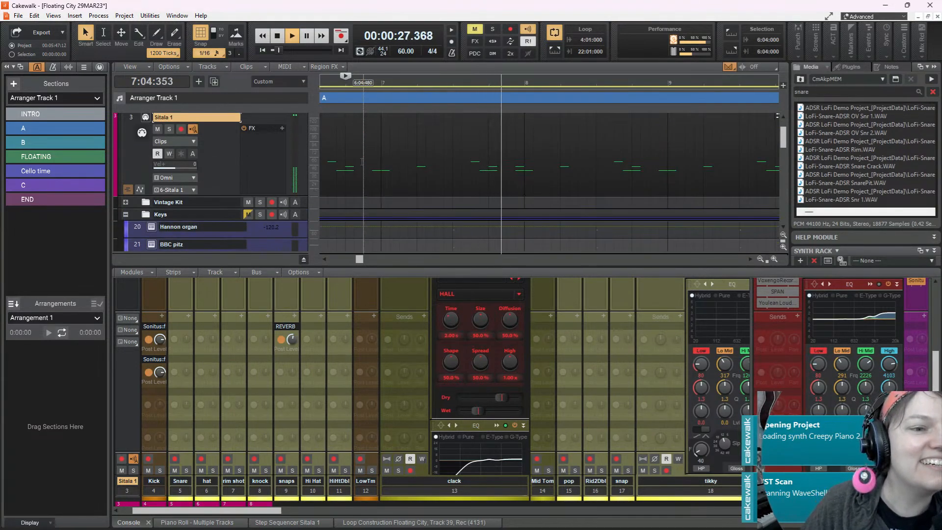
{"action": "scroll", "coordinate": [368, 170], "scroll_direction": "up", "scroll_amount": 3}
{"action": "key", "text": "space"}
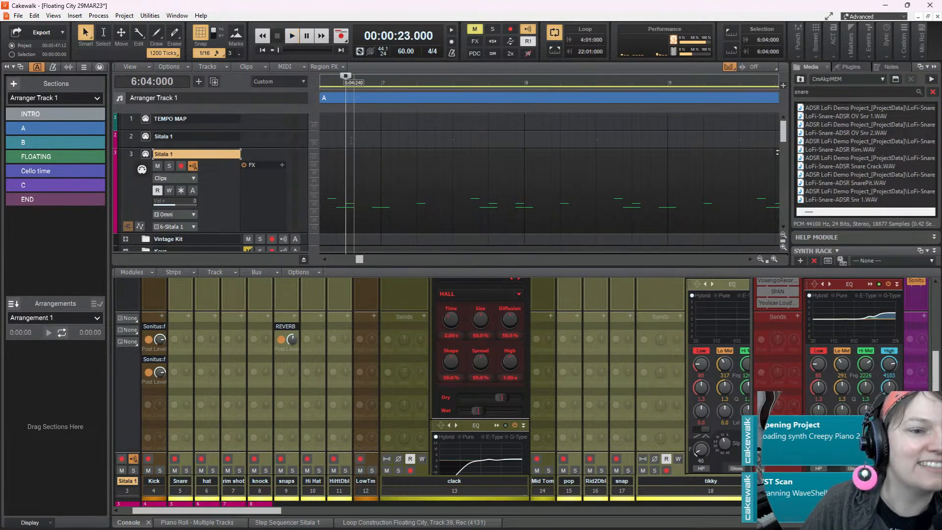
Replay from 6:04:000 with the Sitala 1 clip open in the step sequencer, follow its pattern into measure 10, and pause
{"action": "key", "text": "space"}
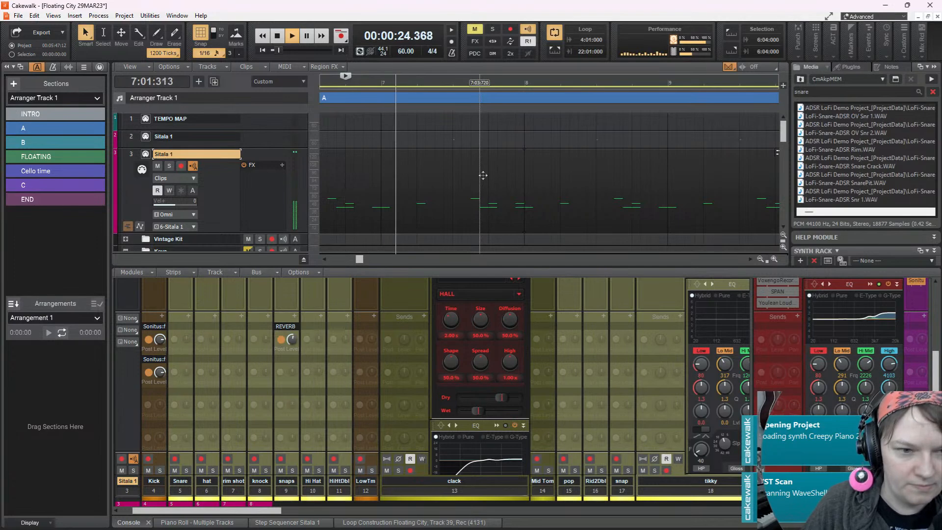
{"action": "double_click", "coordinate": [362, 172]}
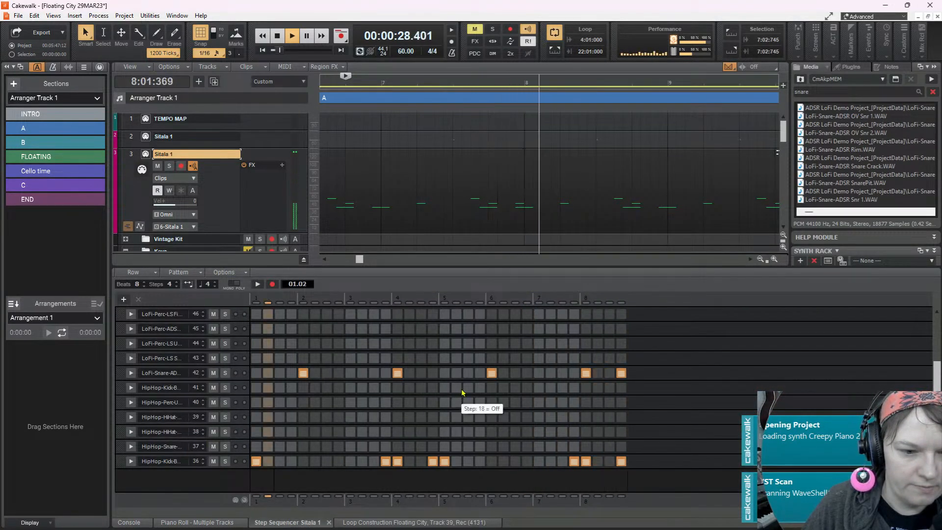
{"action": "scroll", "coordinate": [363, 398], "scroll_direction": "up", "scroll_amount": 1}
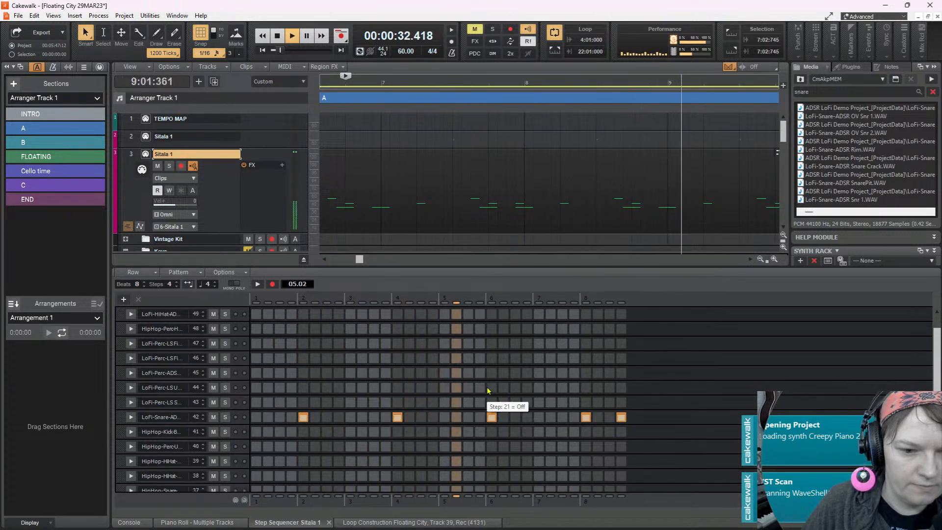
{"action": "scroll", "coordinate": [488, 388], "scroll_direction": "down", "scroll_amount": 1}
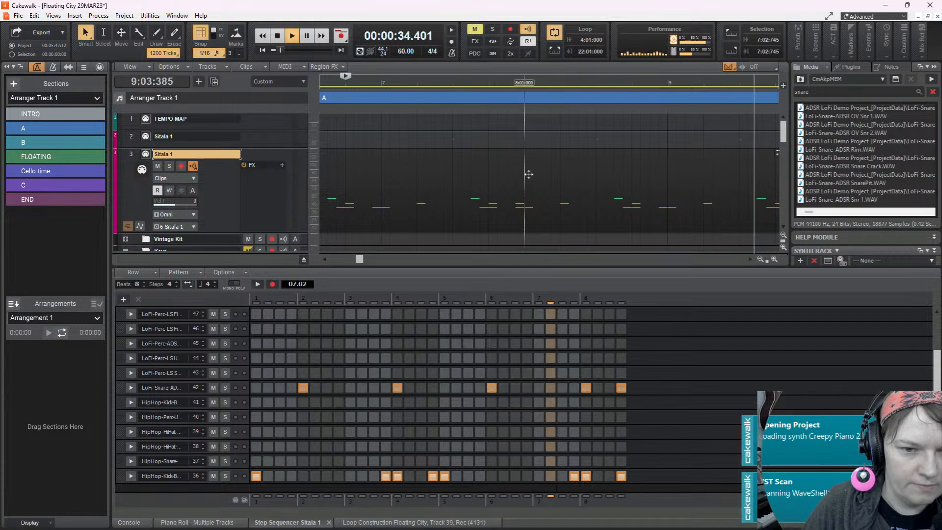
{"action": "scroll", "coordinate": [529, 174], "scroll_direction": "down", "scroll_amount": 8}
{"action": "scroll", "coordinate": [529, 174], "scroll_direction": "down", "scroll_amount": 2}
{"action": "scroll", "coordinate": [528, 174], "scroll_direction": "up", "scroll_amount": 2}
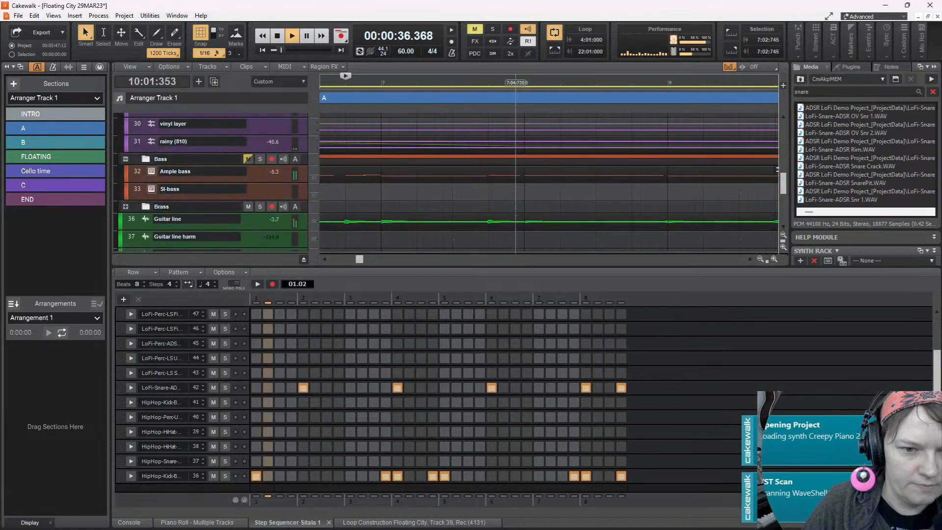
{"action": "key", "text": "space"}
Move the Guitar line clip on track 36 so it starts on the grid at 5:04:000
{"action": "scroll", "coordinate": [489, 229], "scroll_direction": "left", "scroll_amount": 10}
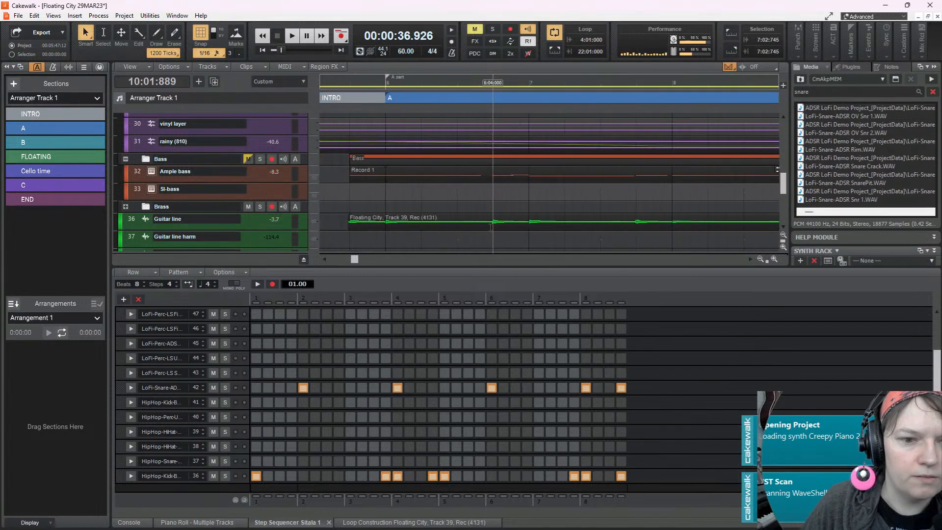
{"action": "left_click", "coordinate": [388, 221]}
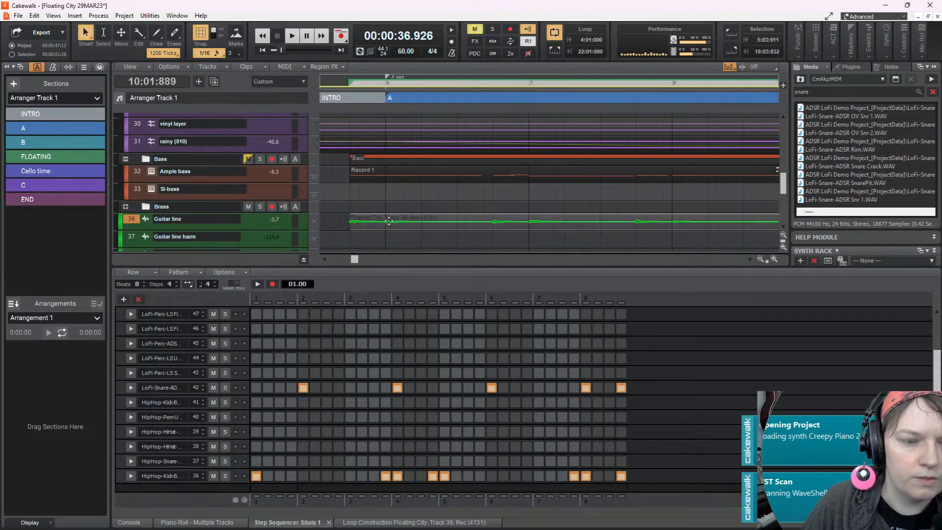
{"action": "scroll", "coordinate": [344, 227], "scroll_direction": "up", "scroll_amount": 3}
{"action": "left_click_drag", "start_coordinate": [380, 217], "coordinate": [382, 220]}
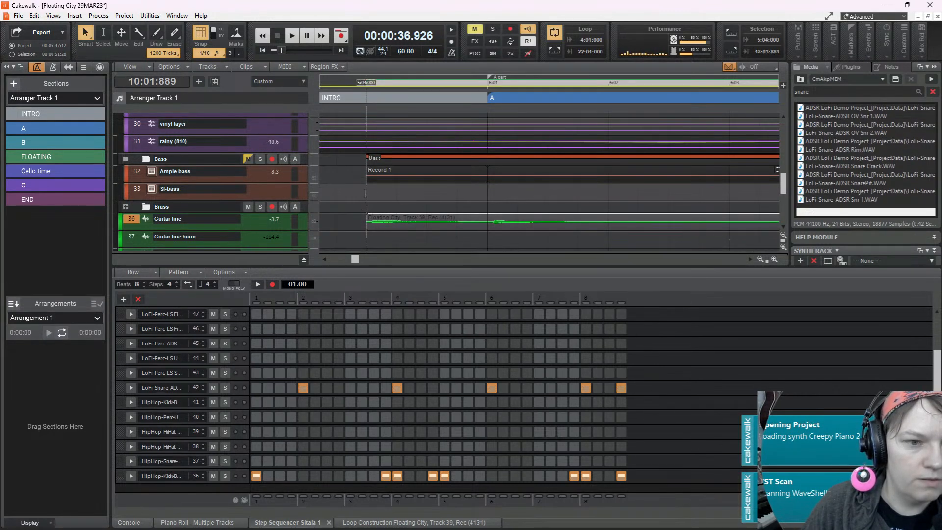
Play the transition into section A twice from 5:04:000 to check the guitar line against the bass, stopping each time
{"action": "left_click", "coordinate": [366, 238]}
{"action": "key", "text": "space"}
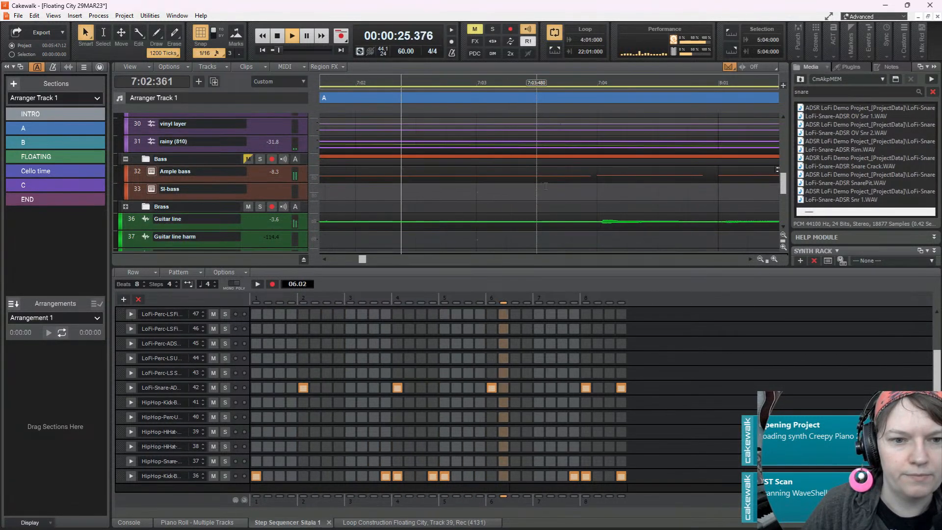
{"action": "key", "text": "space"}
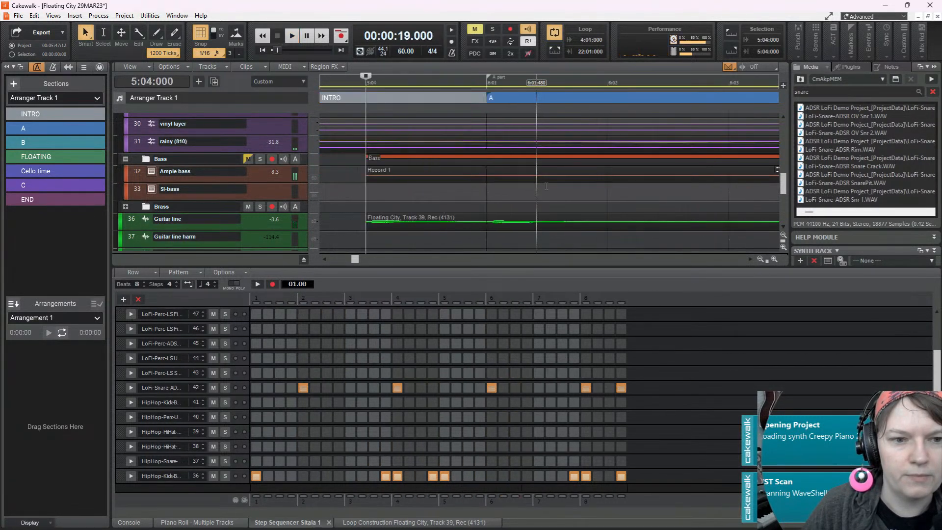
{"action": "key", "text": "space"}
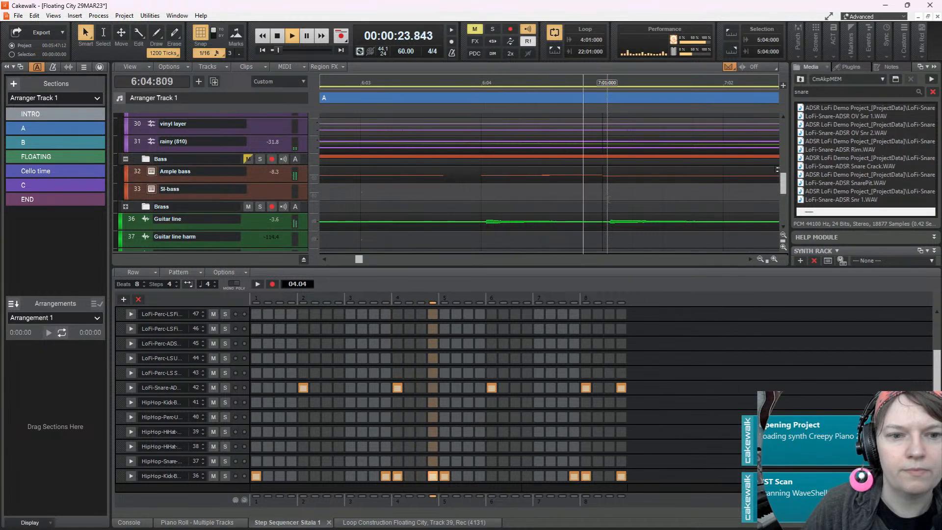
{"action": "key", "text": "space"}
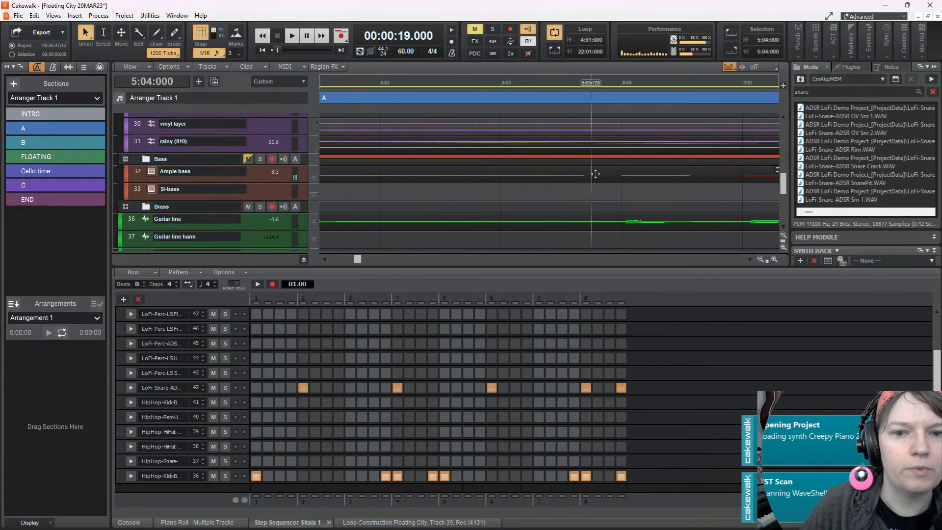
Open the Ample bass clip in the piano roll around measure 6 and shrink the velocity pane to enlarge the note area
{"action": "left_click", "coordinate": [665, 172]}
{"action": "key", "text": "k"}
{"action": "scroll", "coordinate": [652, 174], "scroll_direction": "down", "scroll_amount": 3}
{"action": "scroll", "coordinate": [652, 173], "scroll_direction": "right", "scroll_amount": 2}
{"action": "scroll", "coordinate": [652, 173], "scroll_direction": "right", "scroll_amount": 2}
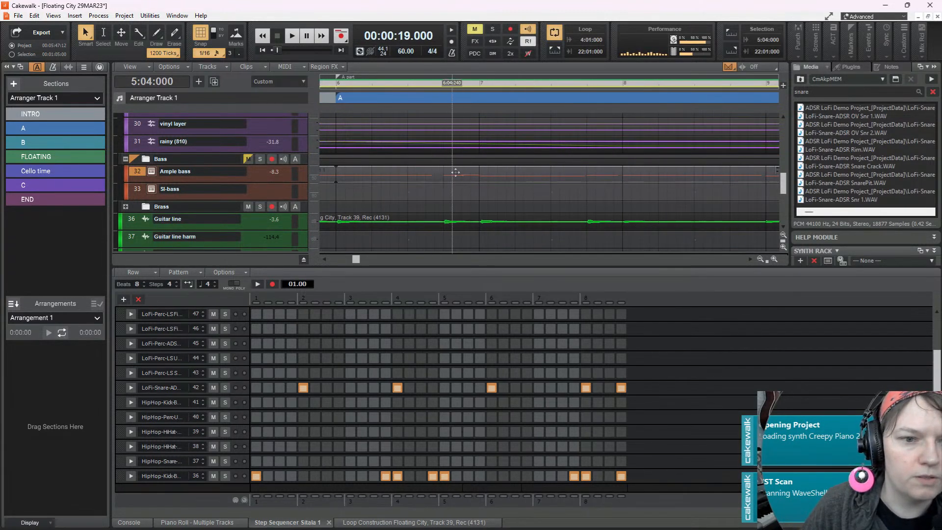
{"action": "double_click", "coordinate": [458, 172]}
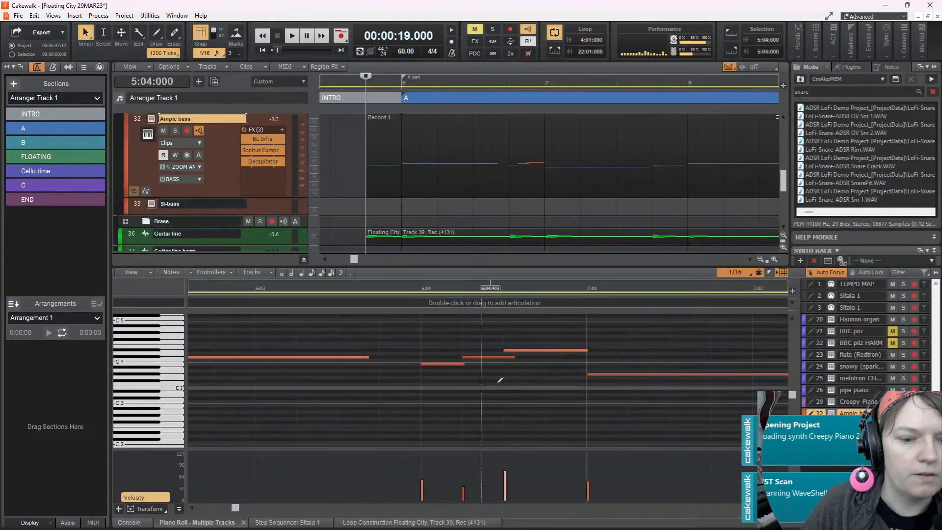
{"action": "left_click_drag", "start_coordinate": [531, 447], "coordinate": [530, 464]}
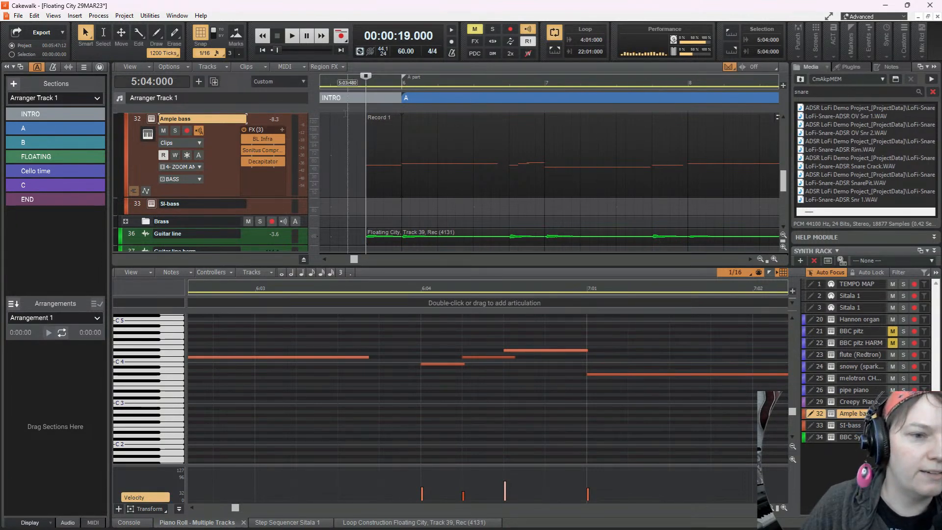
Play the bass notes with the mix from 5:03:720 into measure 7, then stop
{"action": "left_click", "coordinate": [357, 168]}
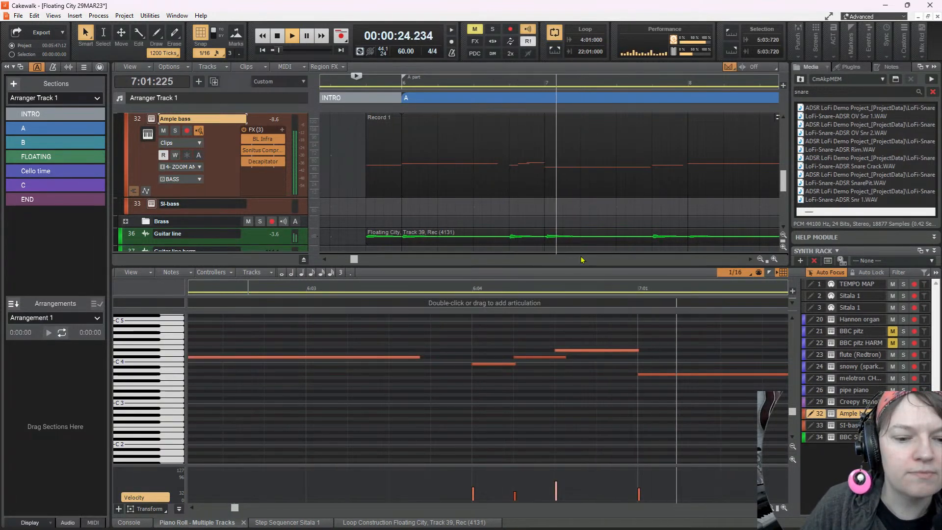
{"action": "key", "text": "space"}
{"action": "scroll", "coordinate": [594, 379], "scroll_direction": "down", "scroll_amount": 1}
{"action": "scroll", "coordinate": [589, 381], "scroll_direction": "right", "scroll_amount": 4}
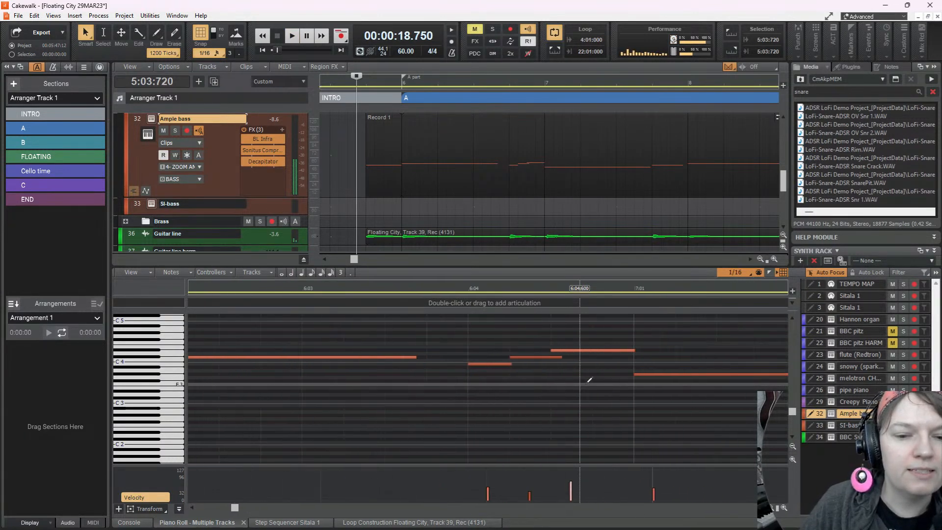
Replay the Ample bass run leading into 7:01 from 6:04:000 three times to judge its timing
{"action": "scroll", "coordinate": [495, 368], "scroll_direction": "left", "scroll_amount": 2}
{"action": "left_click", "coordinate": [545, 381]}
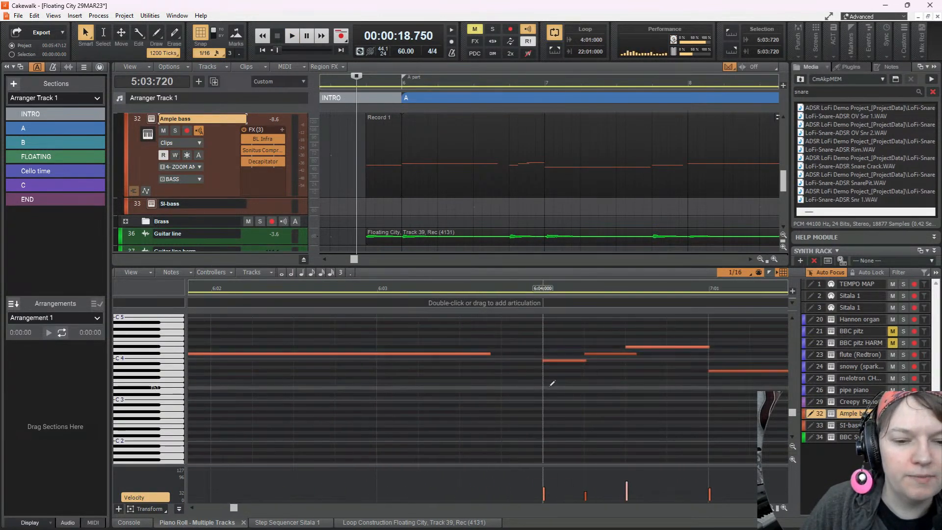
{"action": "key", "text": "space"}
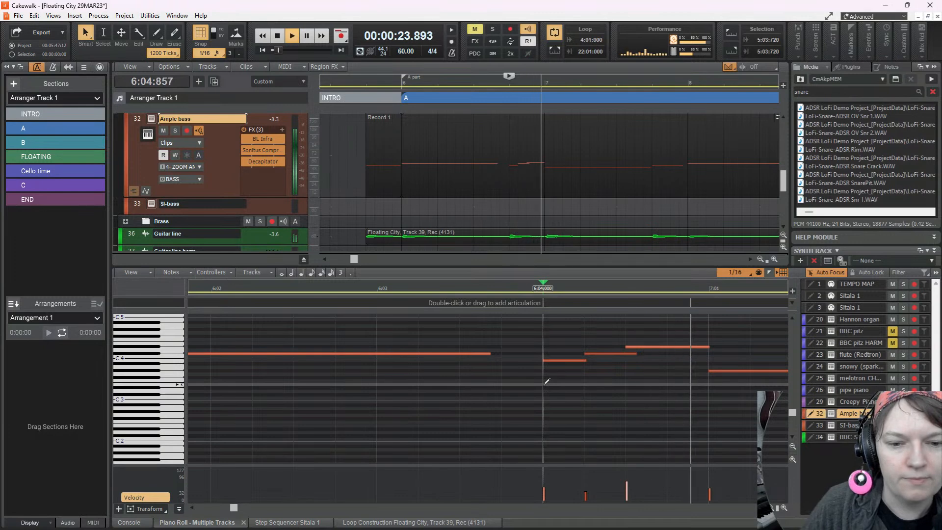
{"action": "key", "text": "space"}
{"action": "key", "text": "space"}
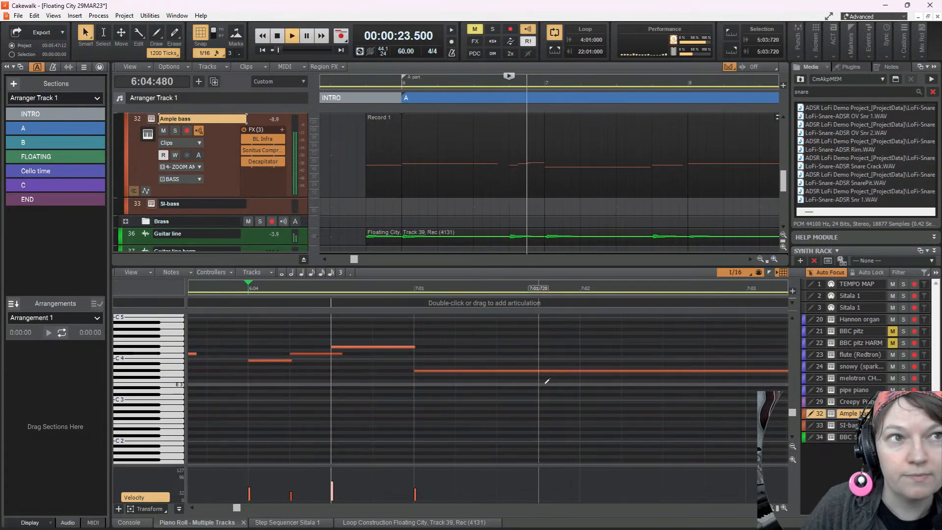
{"action": "key", "text": "space"}
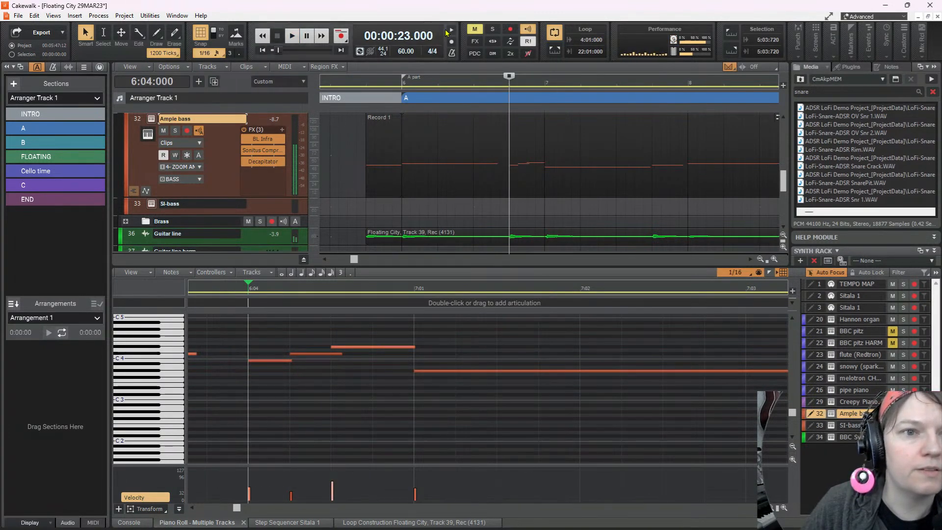
{"action": "key", "text": "space"}
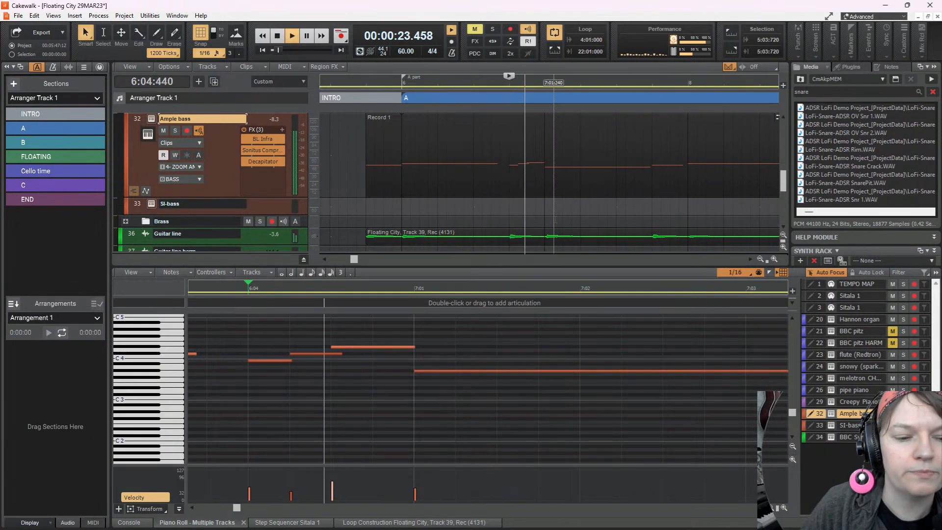
{"action": "key", "text": "space"}
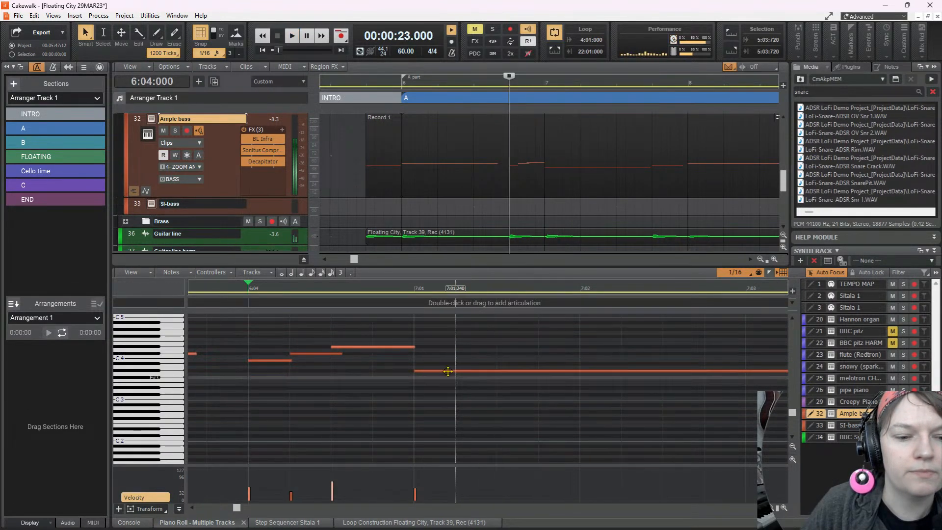
Move the start of the Ample bass note at 7:01 to 7:01:057 and audition it from 6:04:000
{"action": "left_click_drag", "start_coordinate": [415, 371], "coordinate": [424, 371]}
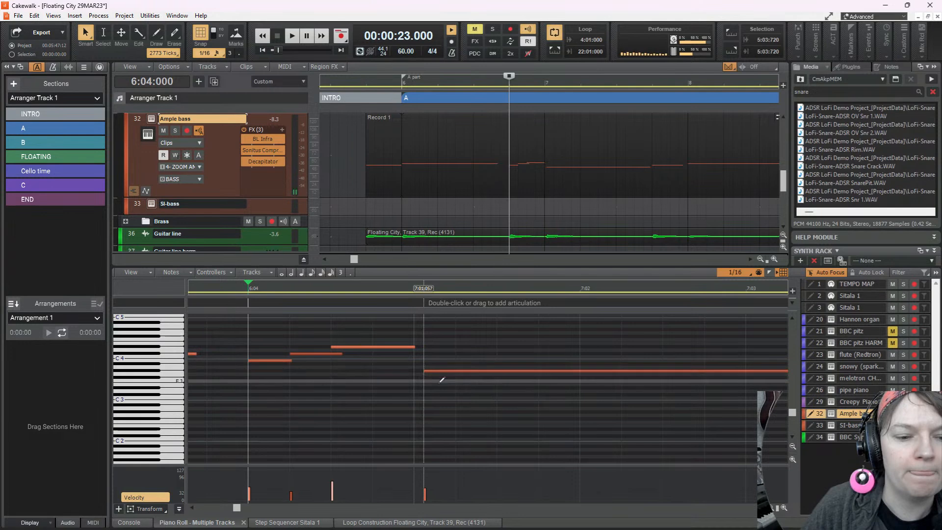
{"action": "key", "text": "space"}
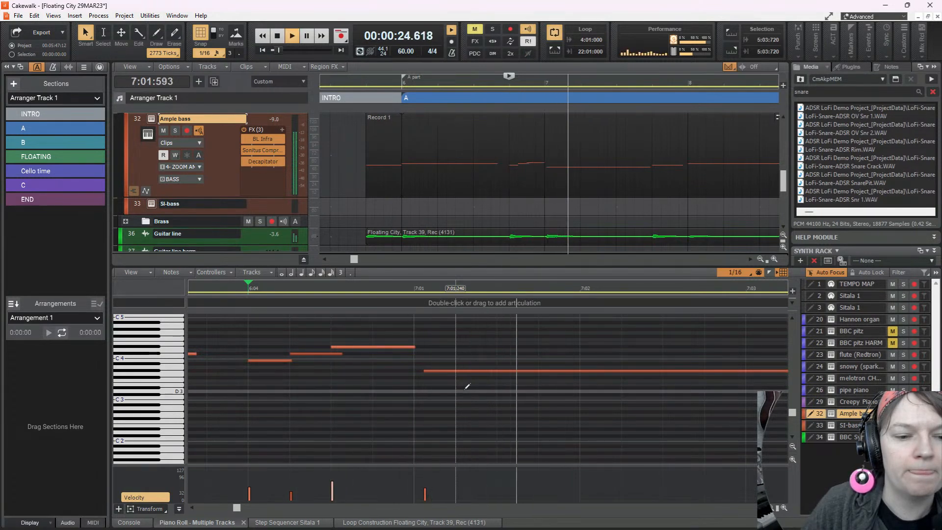
{"action": "key", "text": "space"}
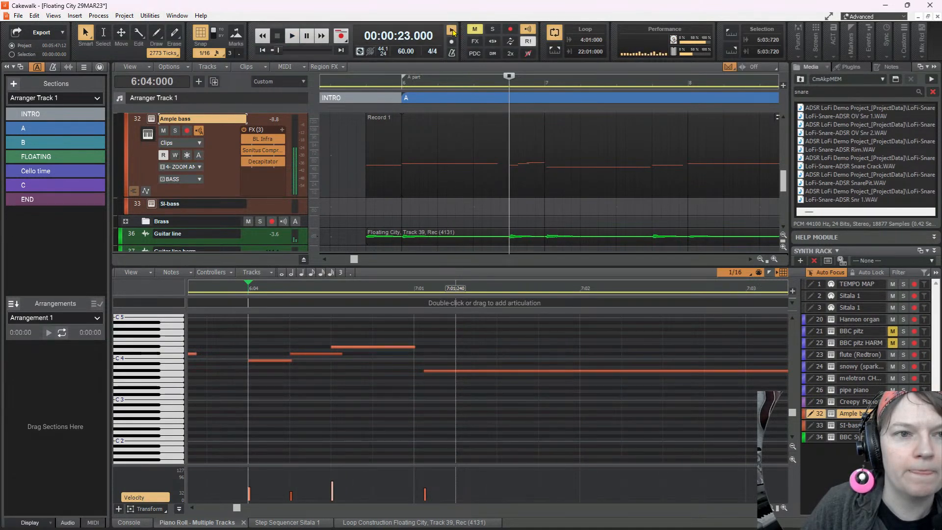
{"action": "key", "text": "space"}
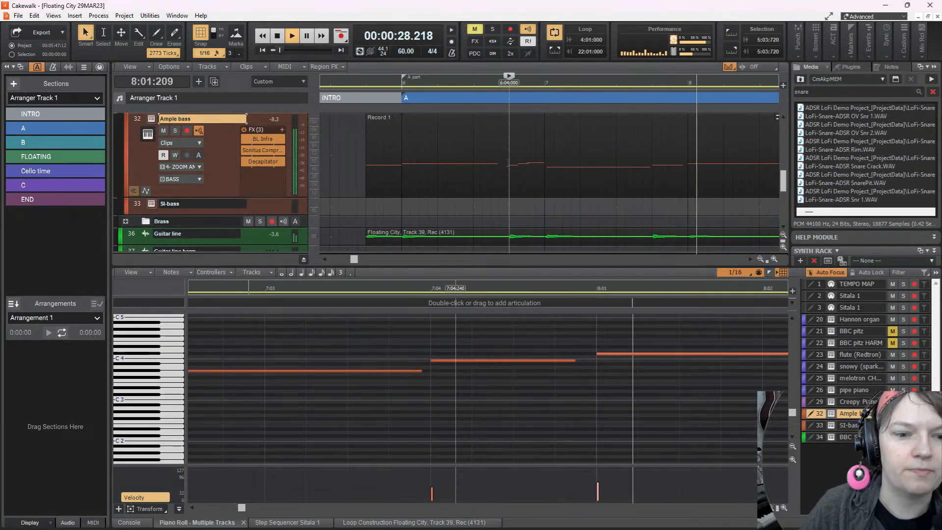
{"action": "key", "text": "space"}
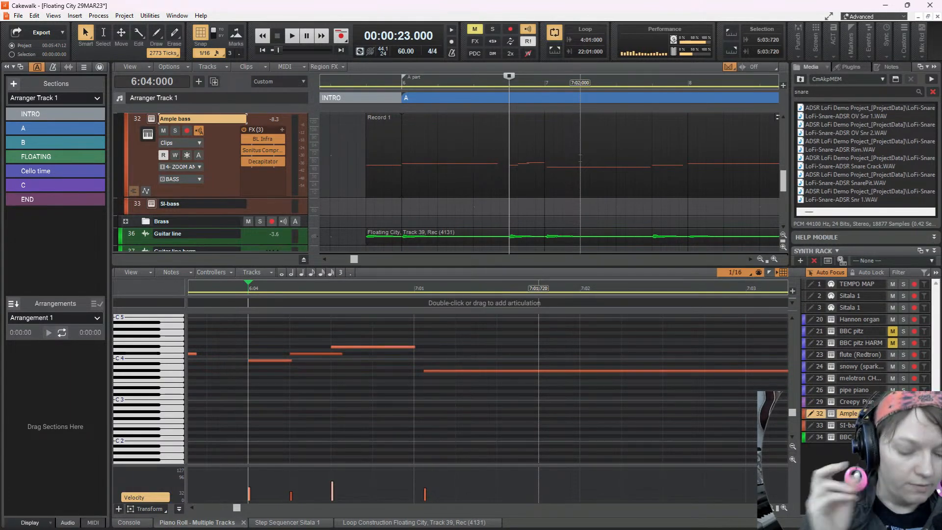
Listen from 6:04:000 into measure 9 and move the start of the G#3 bass note at 9:01:000 slightly later
{"action": "key", "text": "space"}
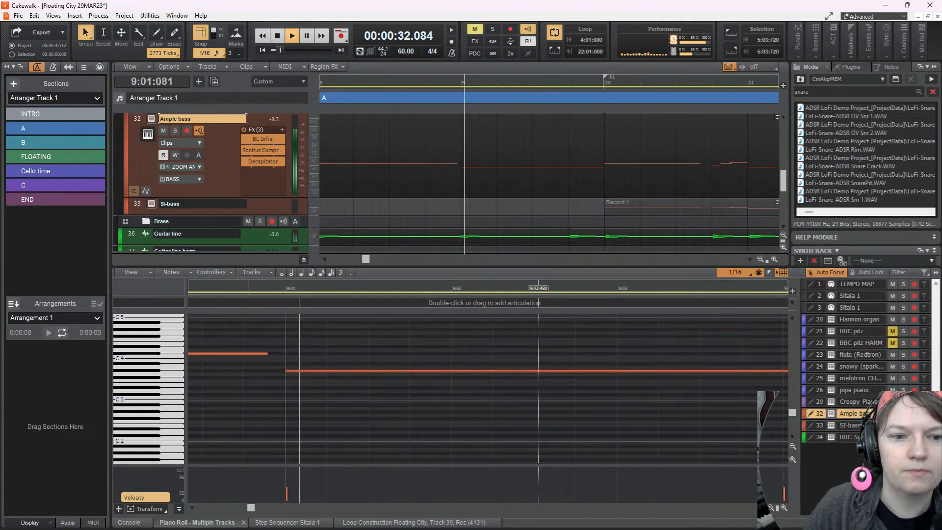
{"action": "key", "text": "space"}
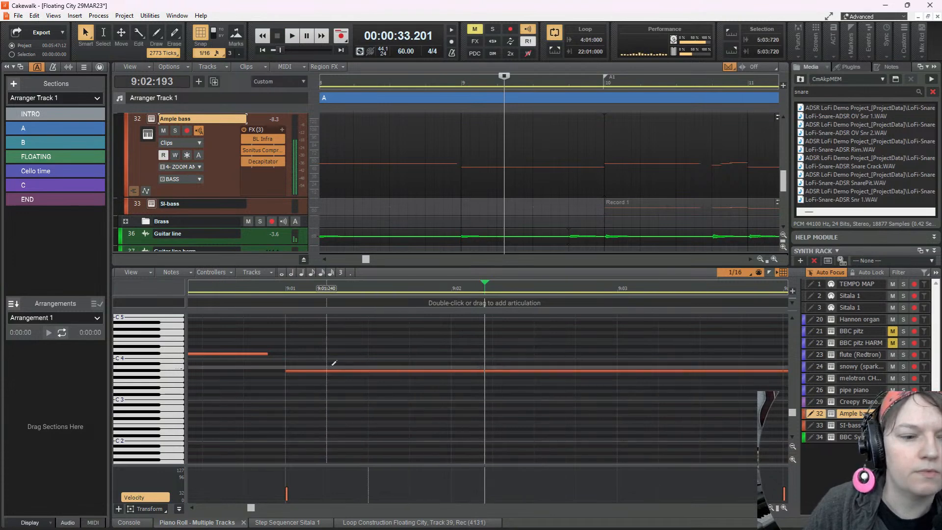
{"action": "left_click", "coordinate": [285, 370]}
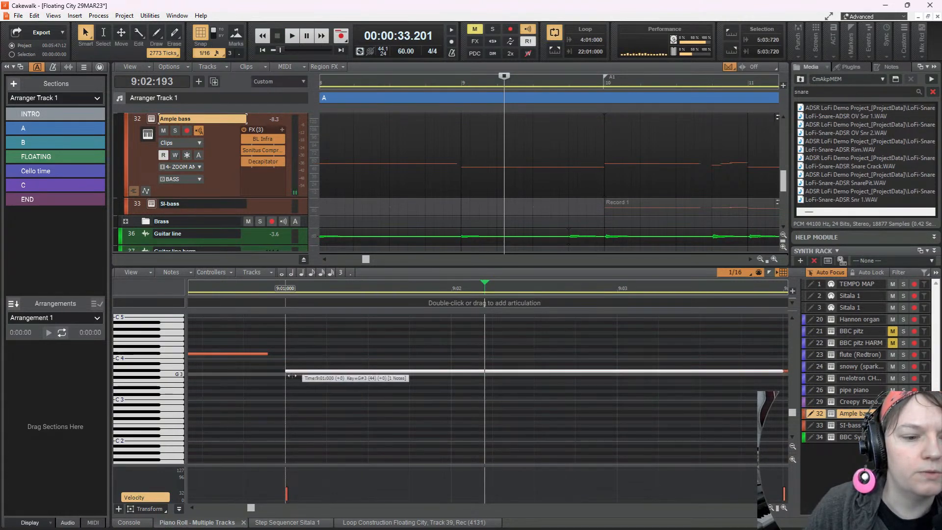
{"action": "left_click_drag", "start_coordinate": [293, 375], "coordinate": [293, 375]}
{"action": "scroll", "coordinate": [289, 381], "scroll_direction": "left", "scroll_amount": 7}
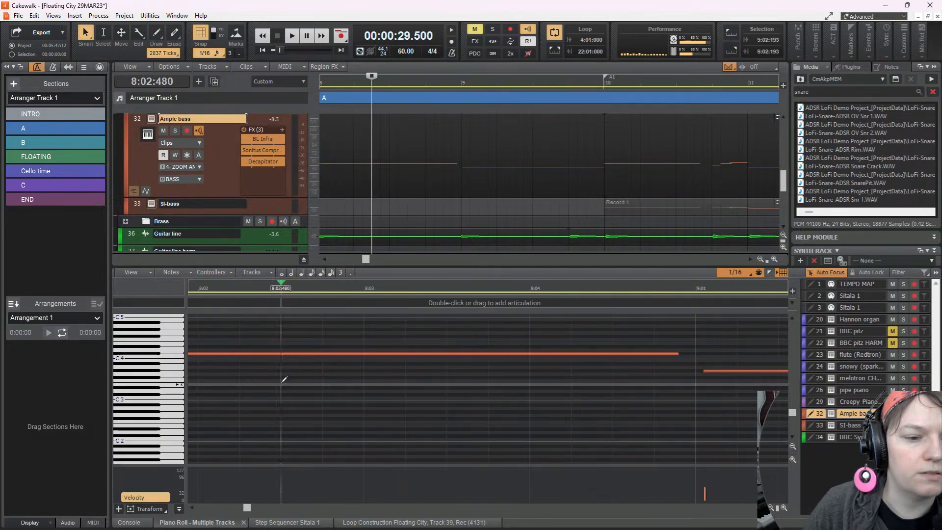
Play from 8:02:480 through section A into measure 15 of section B to review the bass and guitar tracks
{"action": "key", "text": "space"}
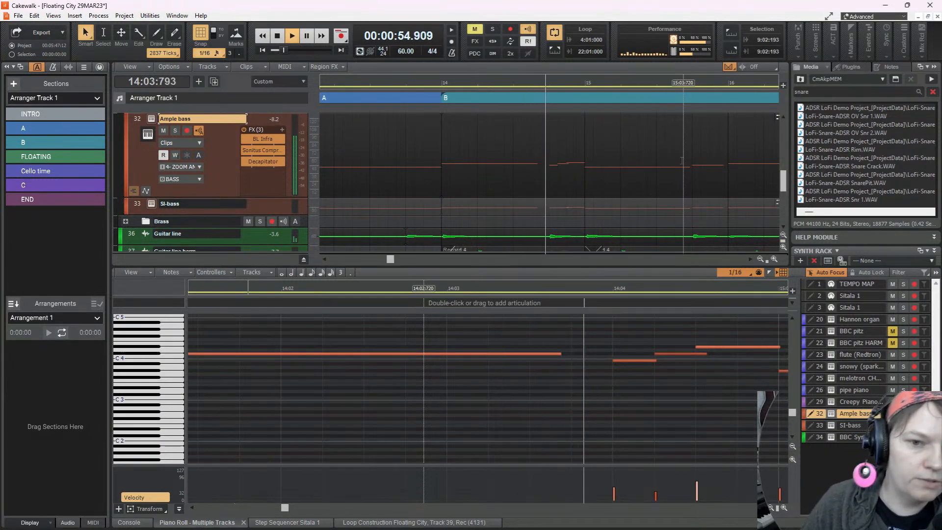
{"action": "scroll", "coordinate": [682, 162], "scroll_direction": "down", "scroll_amount": 2}
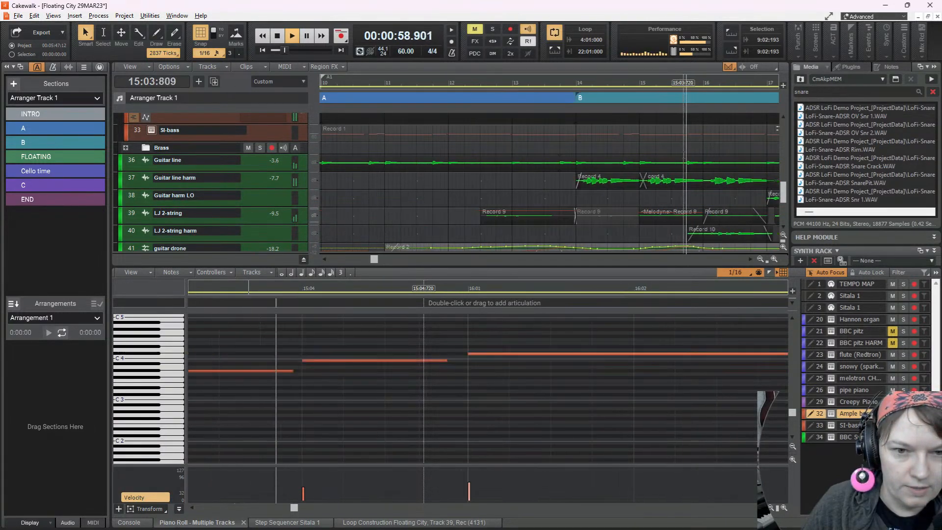
{"action": "scroll", "coordinate": [685, 162], "scroll_direction": "up", "scroll_amount": 1}
Replay the opening of section B from 14:01:000 with the guitar tracks in view, then stop
{"action": "left_click", "coordinate": [576, 225]}
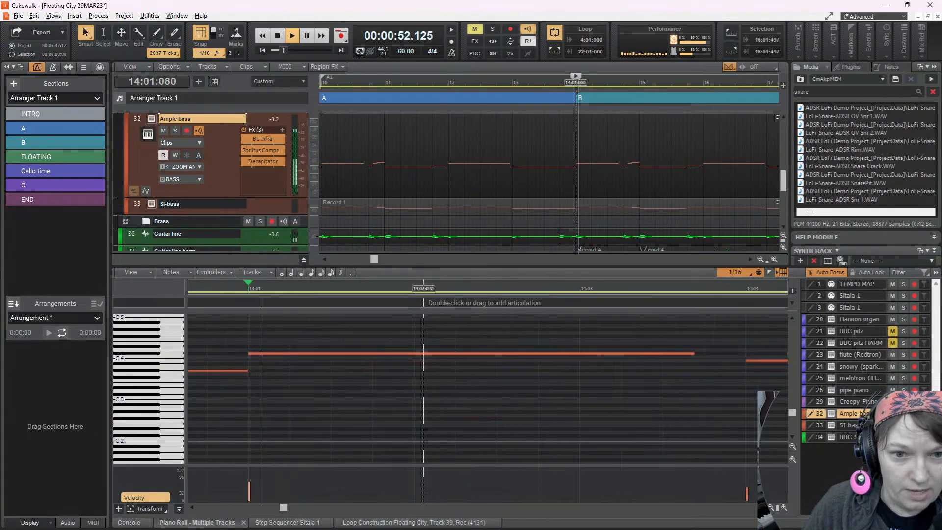
{"action": "key", "text": "space"}
{"action": "scroll", "coordinate": [652, 200], "scroll_direction": "down", "scroll_amount": 1}
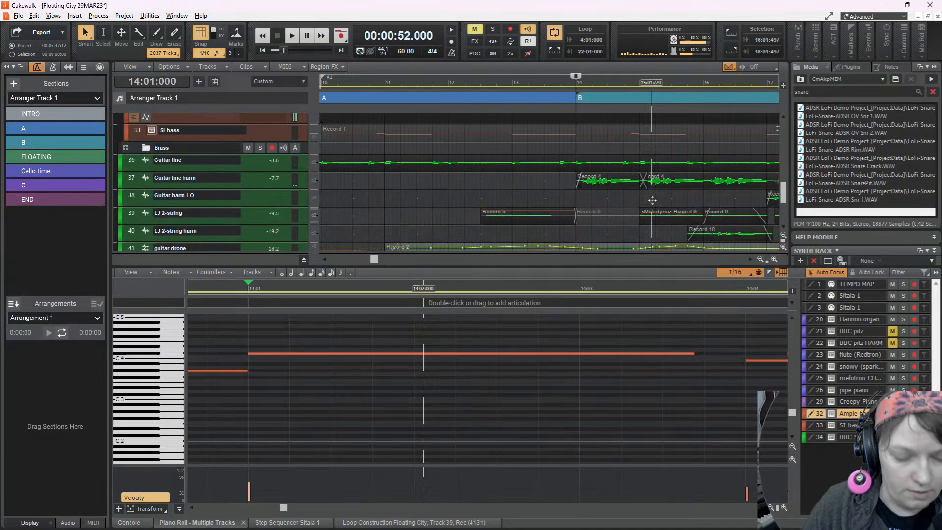
{"action": "scroll", "coordinate": [652, 201], "scroll_direction": "right", "scroll_amount": 3}
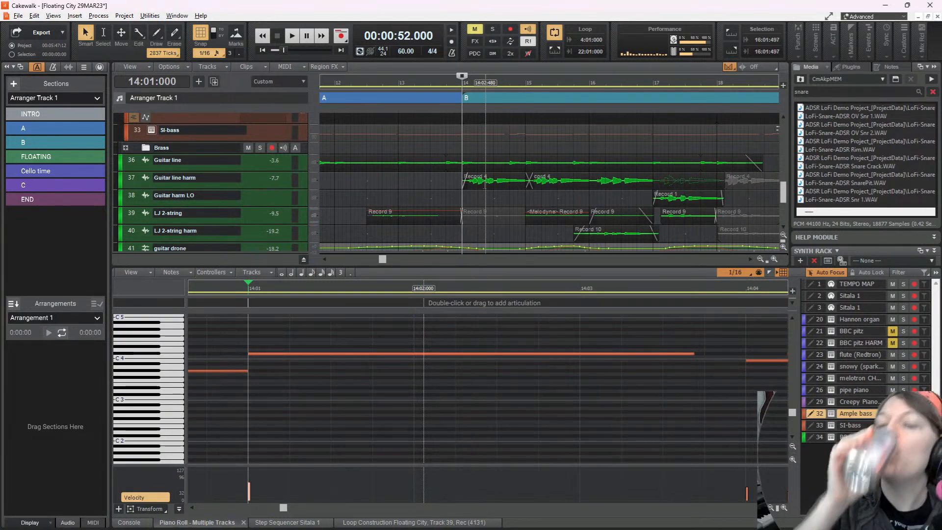
{"action": "key", "text": "space"}
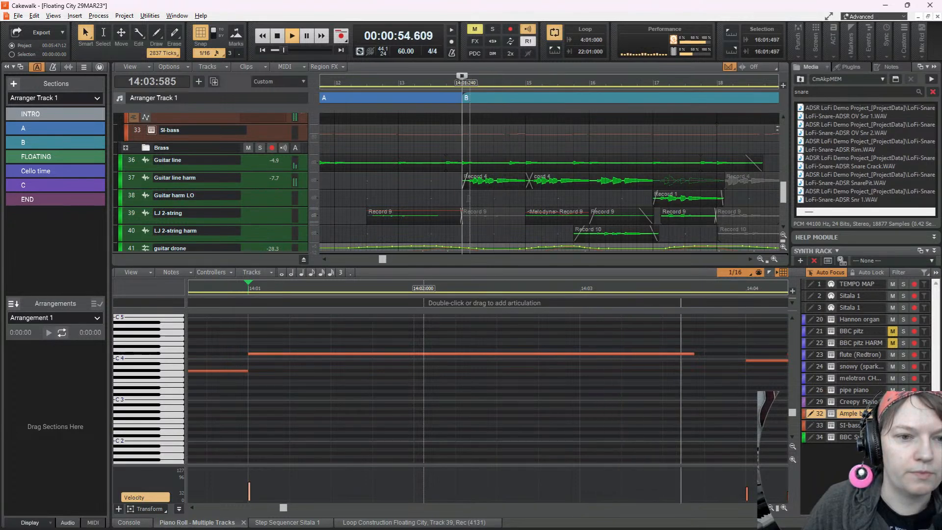
{"action": "key", "text": "space"}
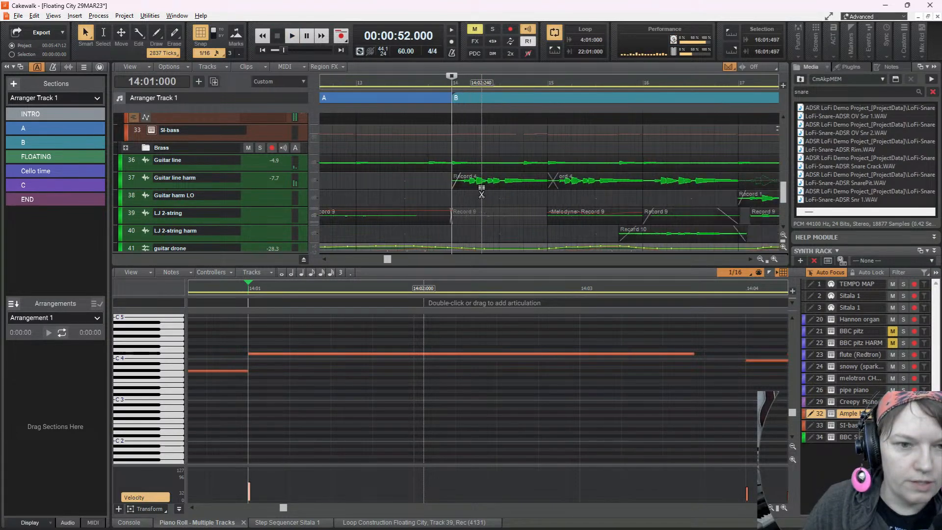
Expand the Guitar line harm track and play its Record 4 clip from 14:01:000 close up to check the note timing
{"action": "scroll", "coordinate": [481, 191], "scroll_direction": "up", "scroll_amount": 4}
{"action": "scroll", "coordinate": [401, 186], "scroll_direction": "left", "scroll_amount": 3}
{"action": "scroll", "coordinate": [378, 179], "scroll_direction": "up", "scroll_amount": 1}
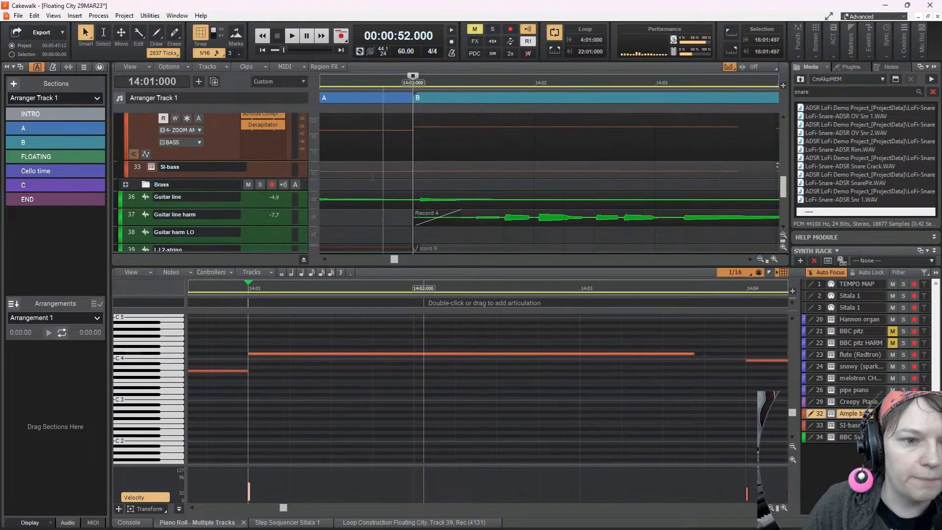
{"action": "left_click", "coordinate": [226, 215]}
{"action": "scroll", "coordinate": [565, 204], "scroll_direction": "up", "scroll_amount": 3}
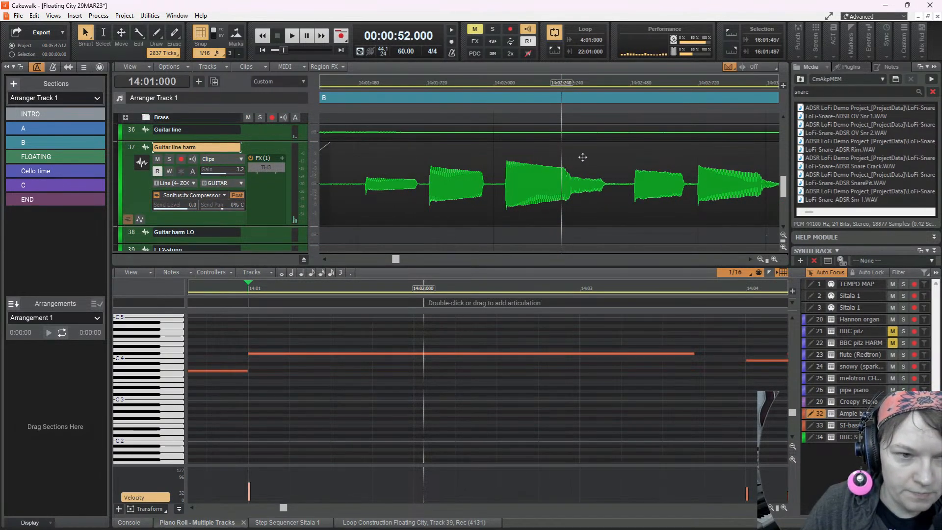
{"action": "key", "text": "space"}
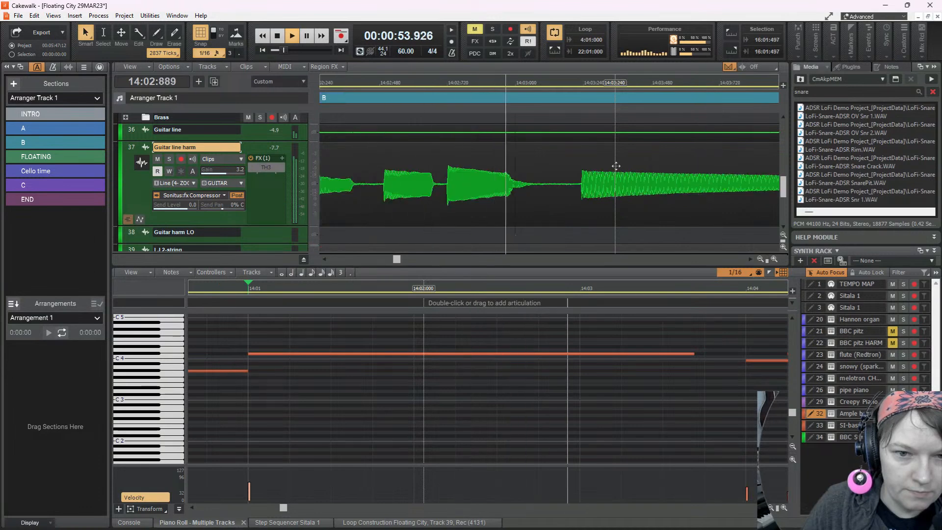
{"action": "key", "text": "space"}
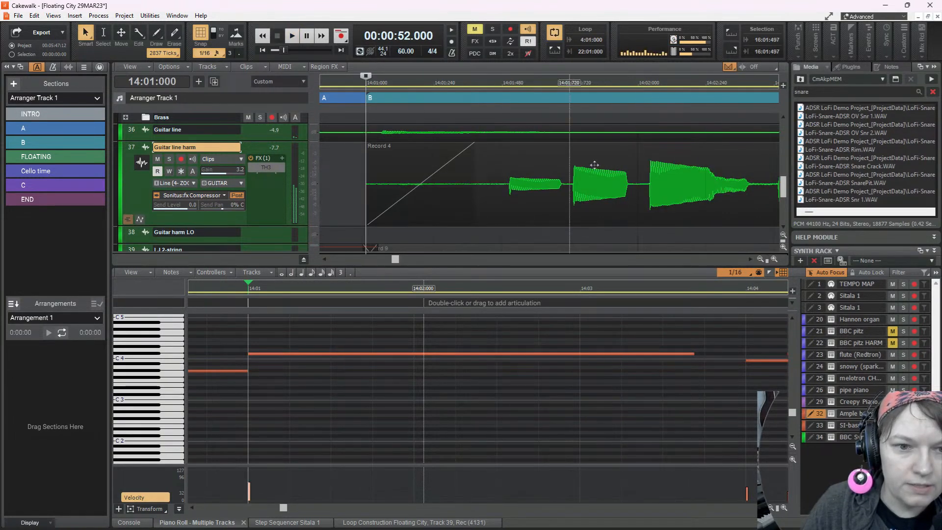
Turn off snap to grid, shift Guitar line harm's Record 4 clip later to 14:01:037, and play it back
{"action": "key", "text": "n"}
{"action": "left_click_drag", "start_coordinate": [560, 162], "coordinate": [569, 163]}
{"action": "key", "text": "space"}
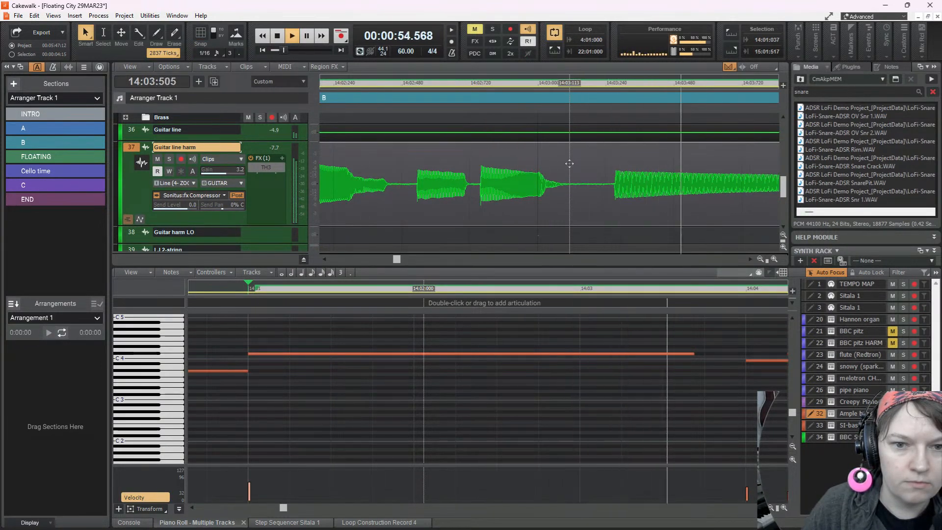
Shift Guitar line harm's Record 4 clip later to 14:01:075 and on to 14:01:085, playing it back at each position
{"action": "key", "text": "space"}
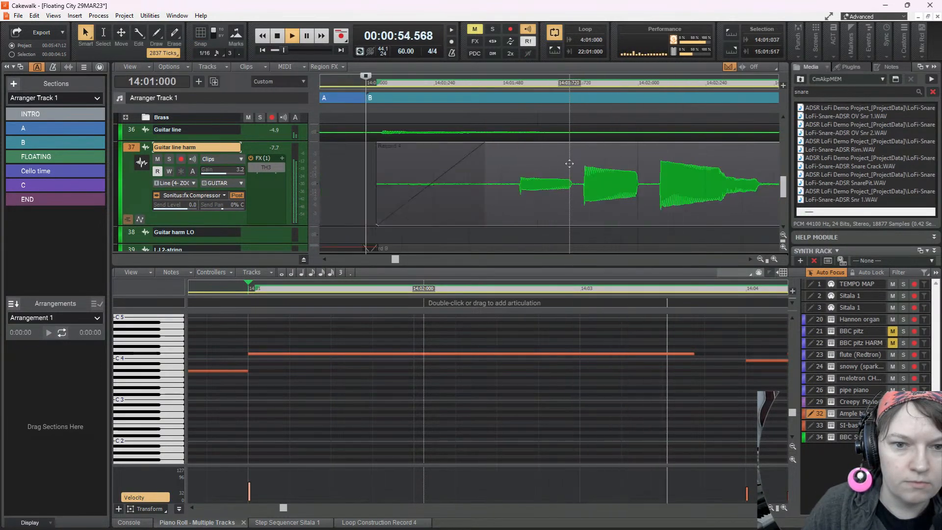
{"action": "left_click_drag", "start_coordinate": [569, 163], "coordinate": [580, 165]}
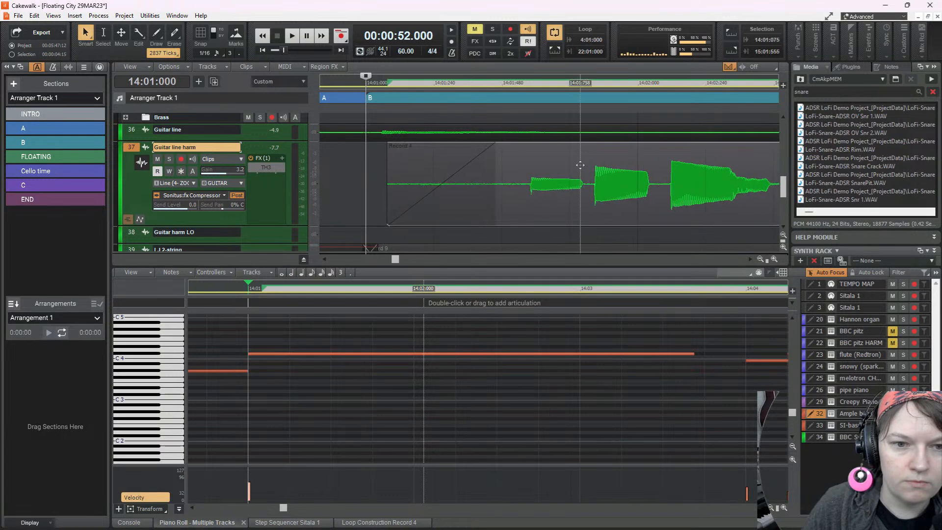
{"action": "key", "text": "space"}
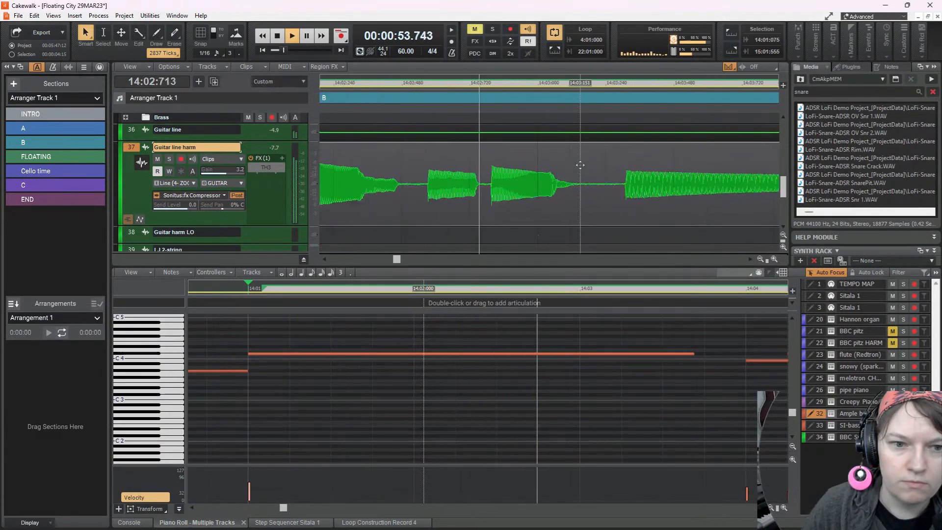
{"action": "key", "text": "space"}
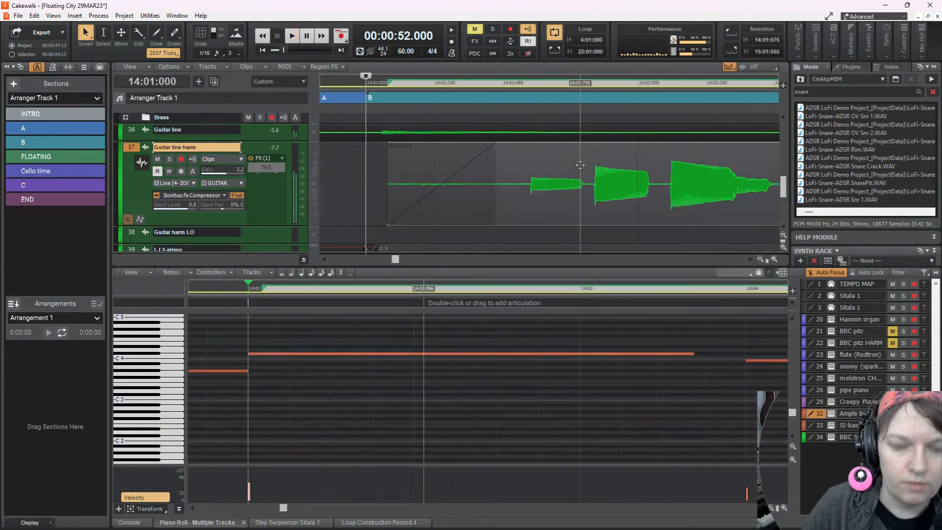
{"action": "key", "text": "space"}
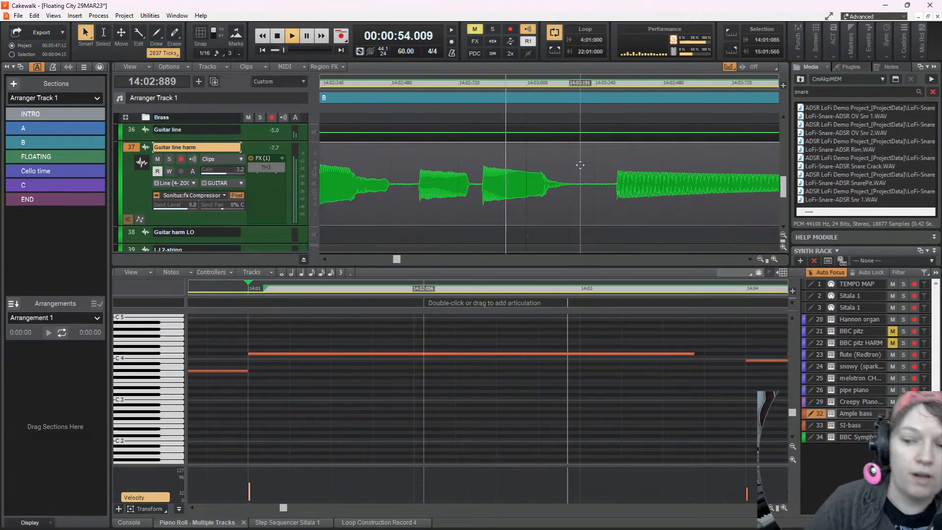
{"action": "key", "text": "space"}
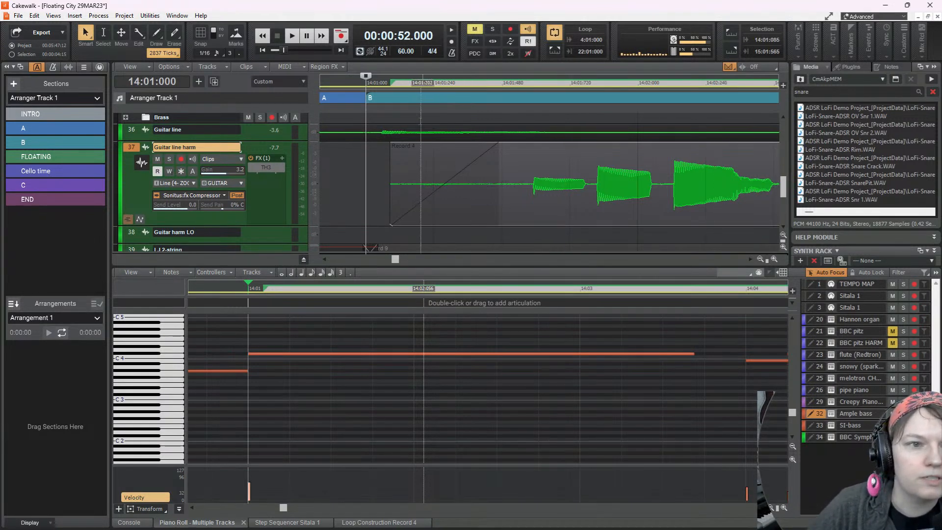
Replay section B from 14:01:000 into measure 15 and restart it to judge Guitar line harm's timing
{"action": "left_click", "coordinate": [291, 39]}
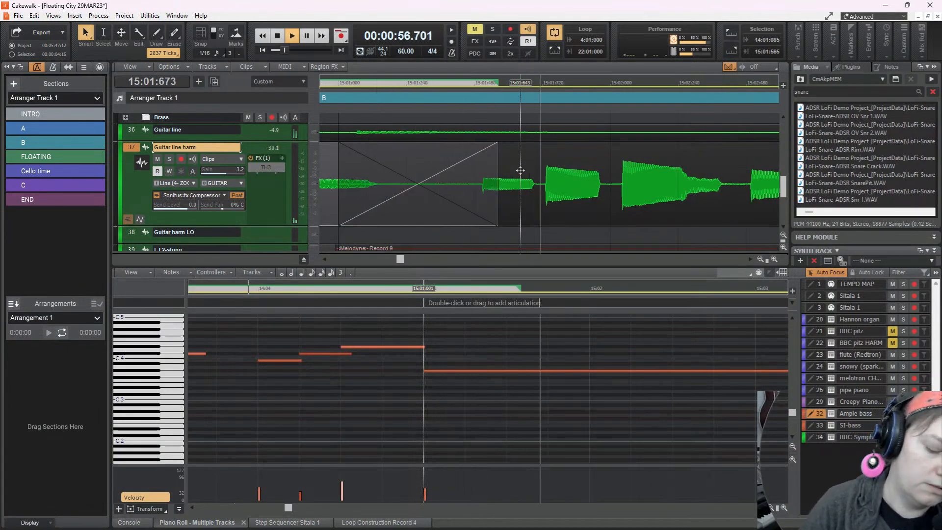
{"action": "key", "text": "space"}
{"action": "key", "text": "space"}
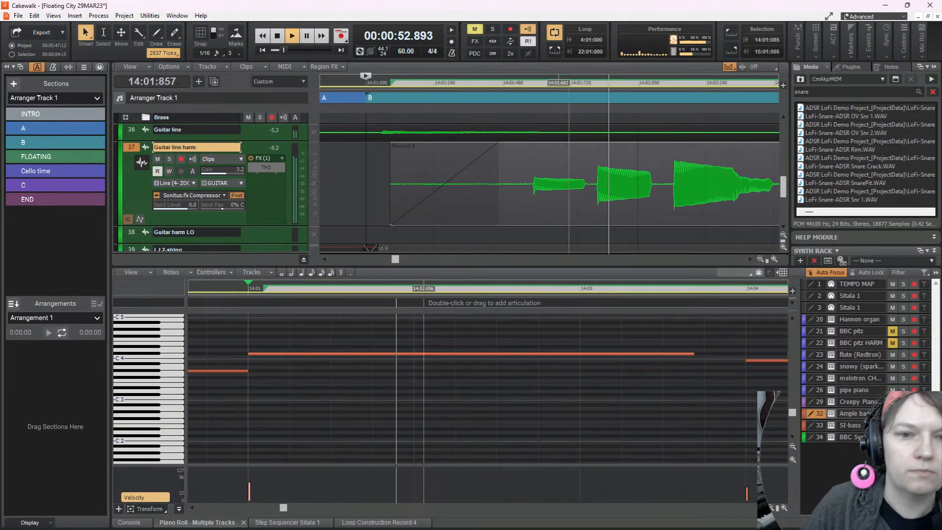
Move Guitar line harm's Record 4 clip earlier to 14:01:034 and replay it from 14:01:000
{"action": "key", "text": "space"}
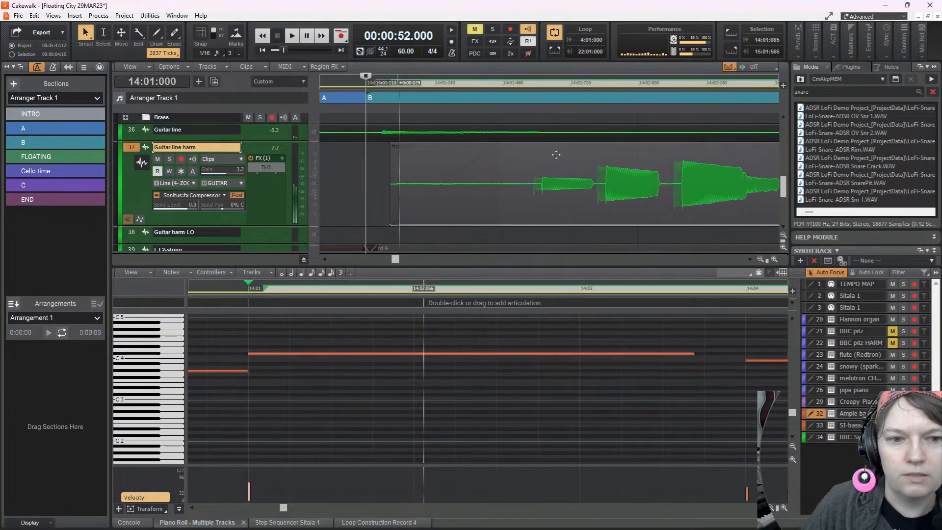
{"action": "mouse_move", "coordinate": [556, 155]}
{"action": "left_mouse_down"}
{"action": "mouse_move", "coordinate": [528, 167]}
{"action": "mouse_move", "coordinate": [543, 168]}
{"action": "left_mouse_up"}
{"action": "key", "text": "space"}
{"action": "key", "text": "space"}
{"action": "key", "text": "space"}
{"action": "key", "text": "space"}
{"action": "key", "text": "space"}
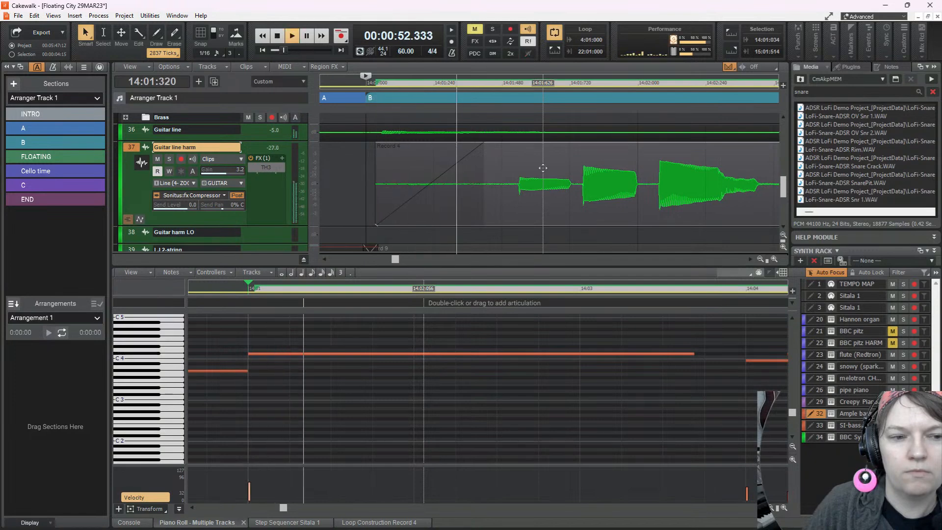
{"action": "key", "text": "space"}
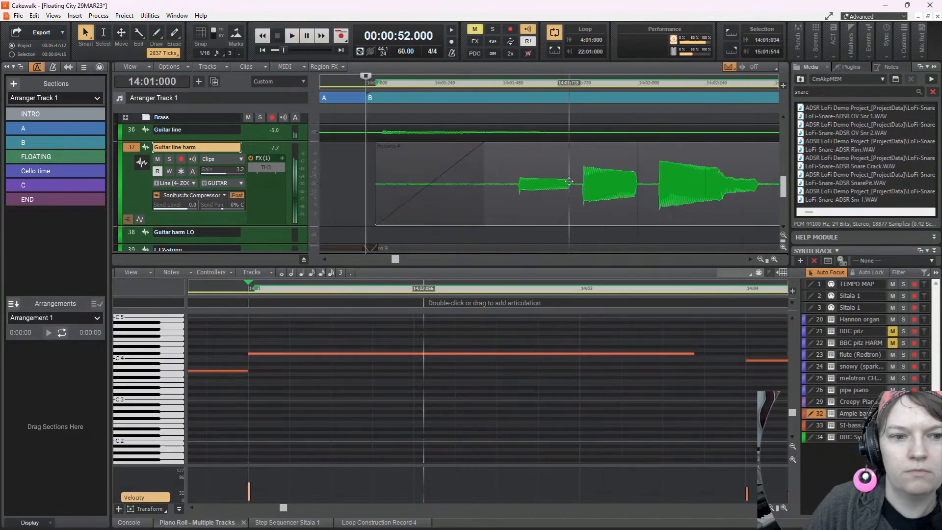
Try splitting Guitar line harm's Record 4 clip at 14:02:480 and shifting the second part later to 14:02:529
{"action": "scroll", "coordinate": [586, 185], "scroll_direction": "right", "scroll_amount": 4}
{"action": "scroll", "coordinate": [550, 184], "scroll_direction": "right", "scroll_amount": 2}
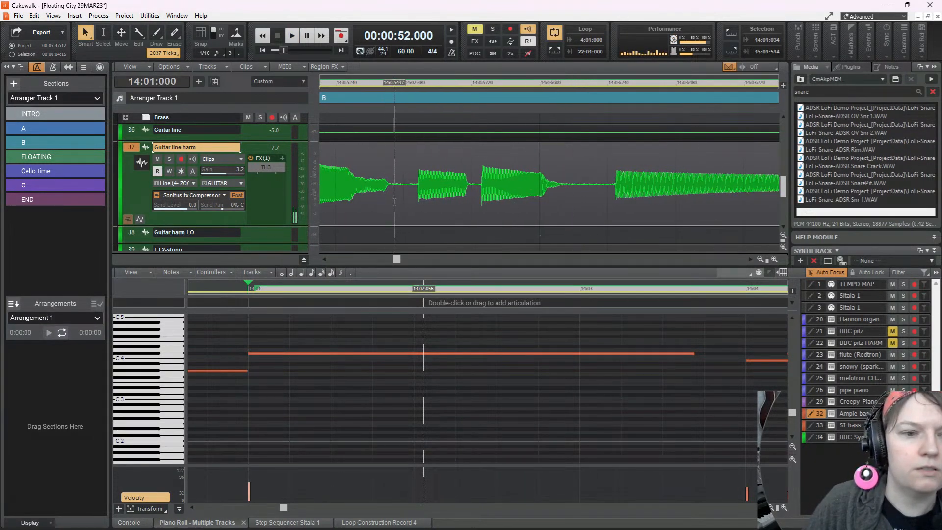
{"action": "left_click", "coordinate": [404, 201]}
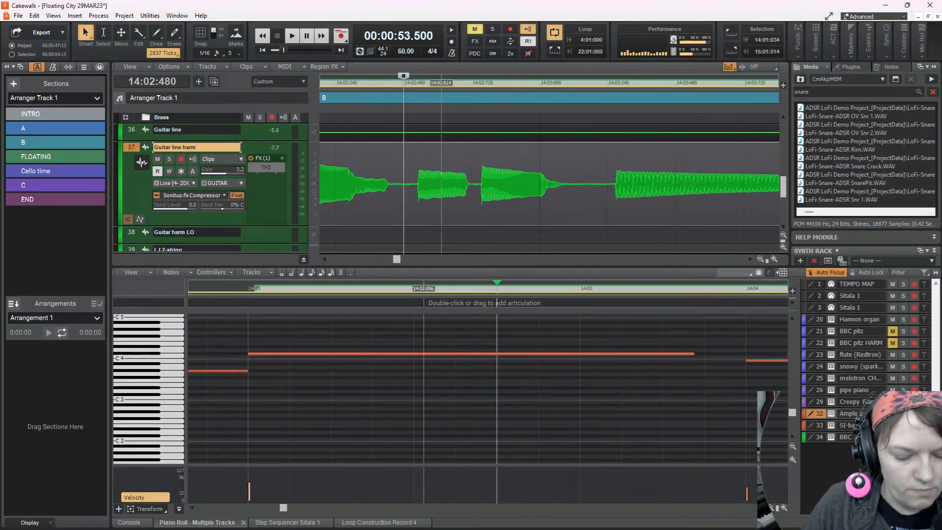
{"action": "key", "text": "s"}
{"action": "left_click", "coordinate": [455, 171]}
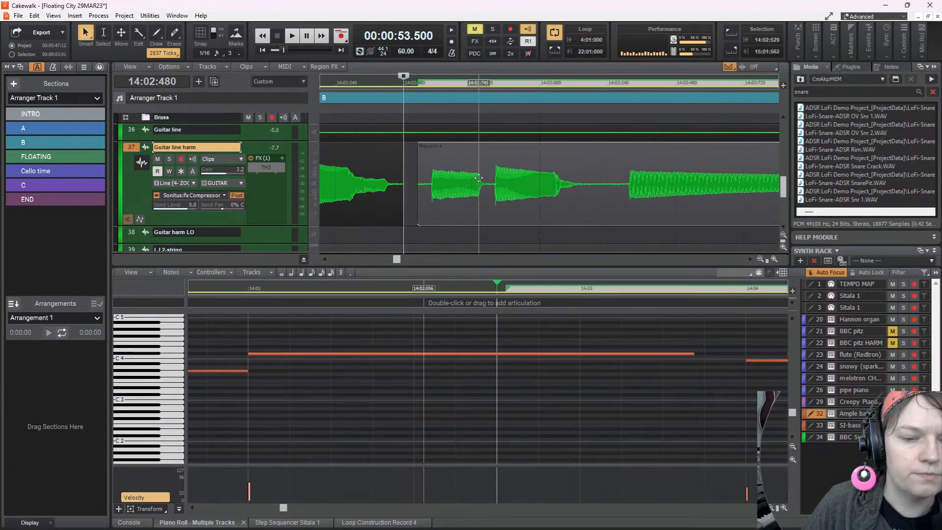
Play the split Record 4 clips from 14:01:012 and undo the shift and the split
{"action": "scroll", "coordinate": [475, 183], "scroll_direction": "left", "scroll_amount": 8}
{"action": "scroll", "coordinate": [476, 182], "scroll_direction": "down", "scroll_amount": 2}
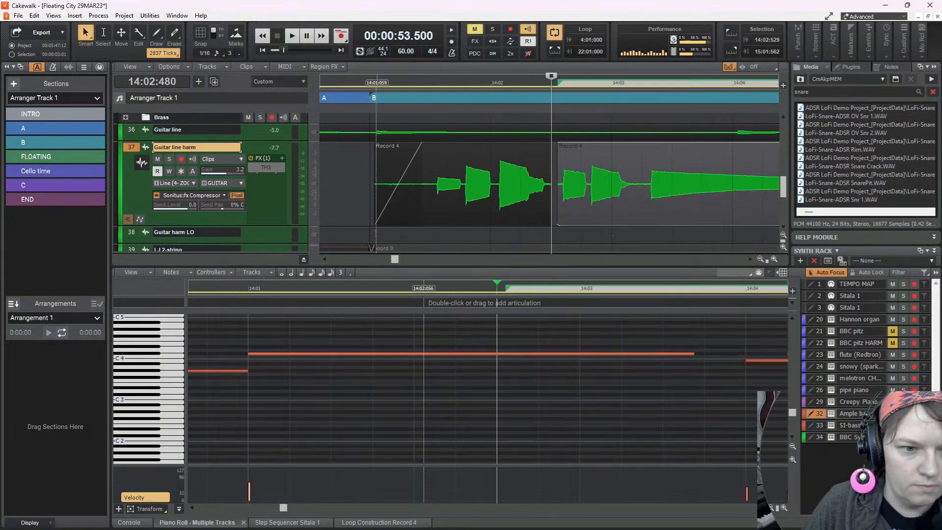
{"action": "left_click", "coordinate": [371, 245]}
{"action": "key", "text": "space"}
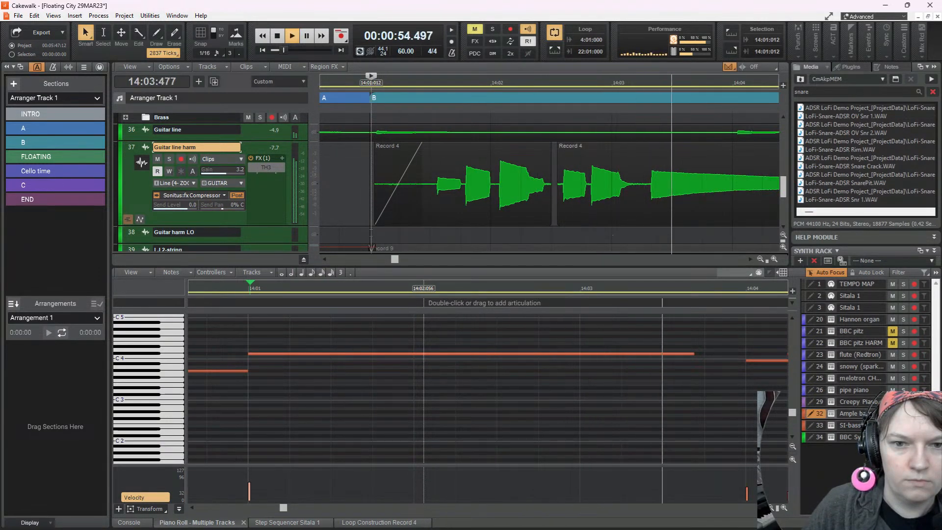
{"action": "key", "text": "space"}
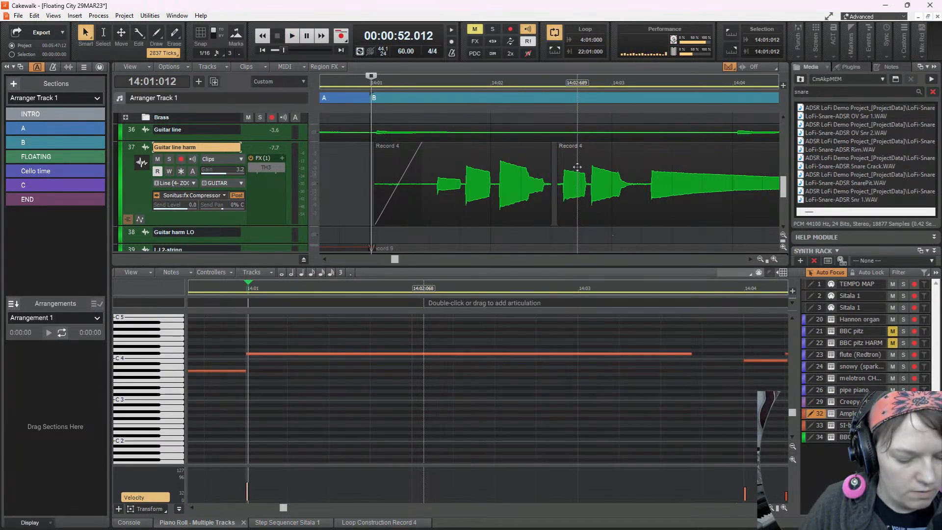
{"action": "key", "text": "ctrl+z"}
{"action": "key", "text": "ctrl+z"}
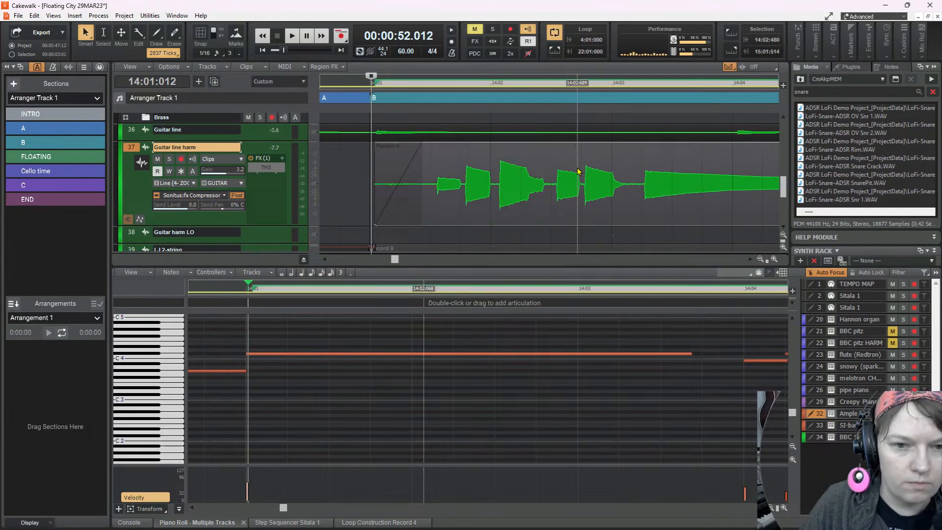
Split Guitar line harm's Record 4 clip at 14:02:482, in the gap after the third note, and play it from 14:01:012
{"action": "left_click", "coordinate": [551, 212], "text": "alt"}
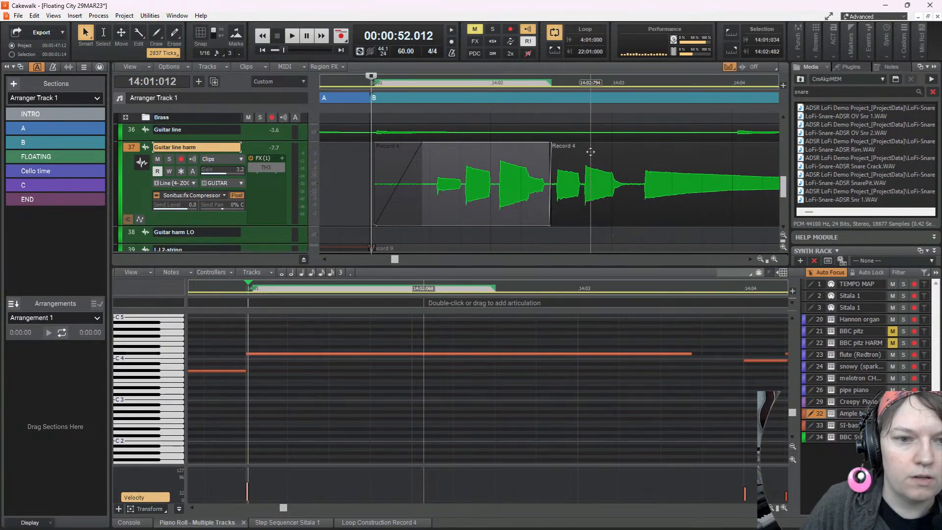
{"action": "key", "text": "space"}
{"action": "key", "text": "space"}
Shift the first part of Record 4 later to 14:01:066 and the second part to 14:02:533, playing both back
{"action": "key", "text": "space"}
{"action": "key", "text": "space"}
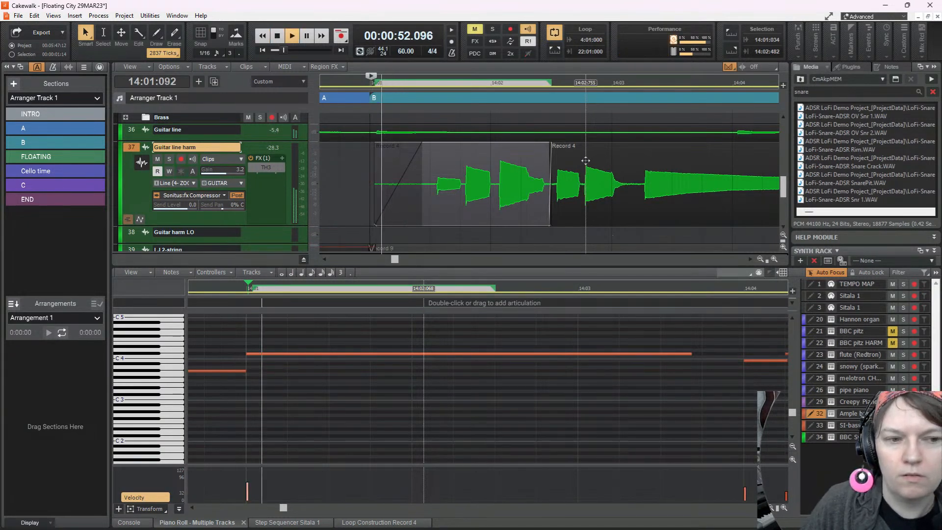
{"action": "left_click_drag", "start_coordinate": [481, 160], "coordinate": [485, 161]}
{"action": "key", "text": "space"}
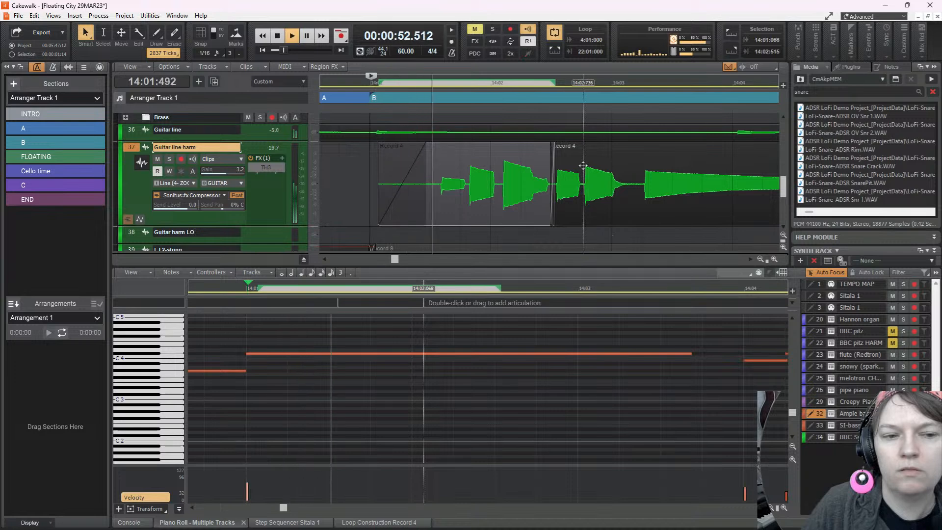
{"action": "key", "text": "space"}
{"action": "left_click_drag", "start_coordinate": [583, 165], "coordinate": [593, 163]}
{"action": "key", "text": "space"}
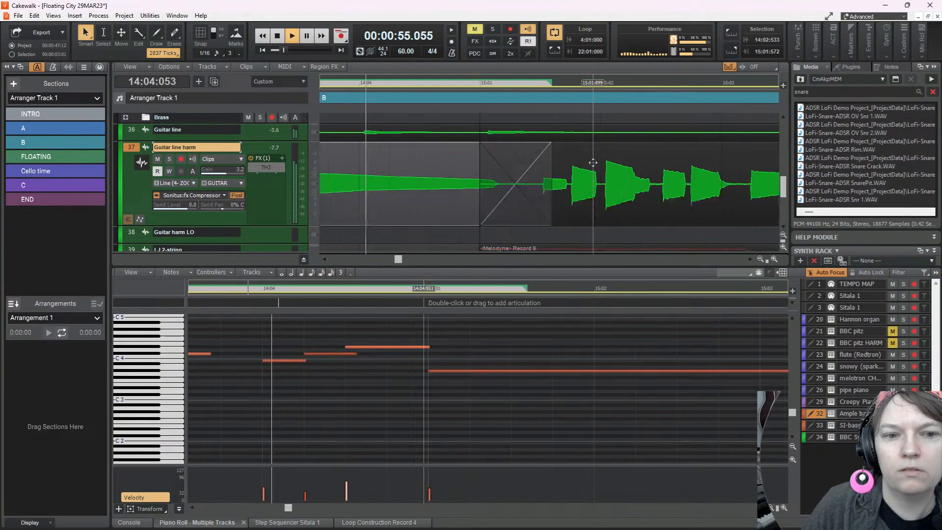
{"action": "key", "text": "space"}
Play the transition from section A into B from 13:03:878 twice to check the retimed Guitar line harm clips
{"action": "scroll", "coordinate": [577, 164], "scroll_direction": "down", "scroll_amount": 2}
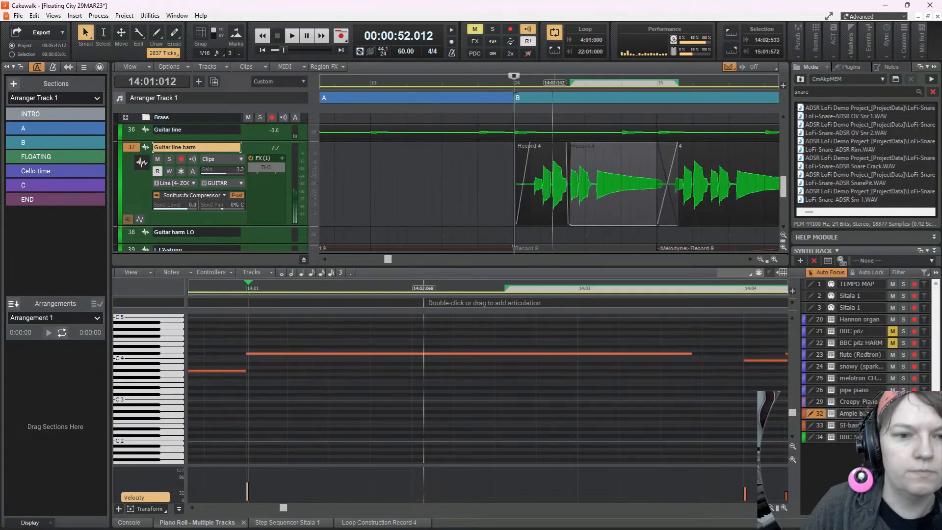
{"action": "left_click", "coordinate": [475, 201]}
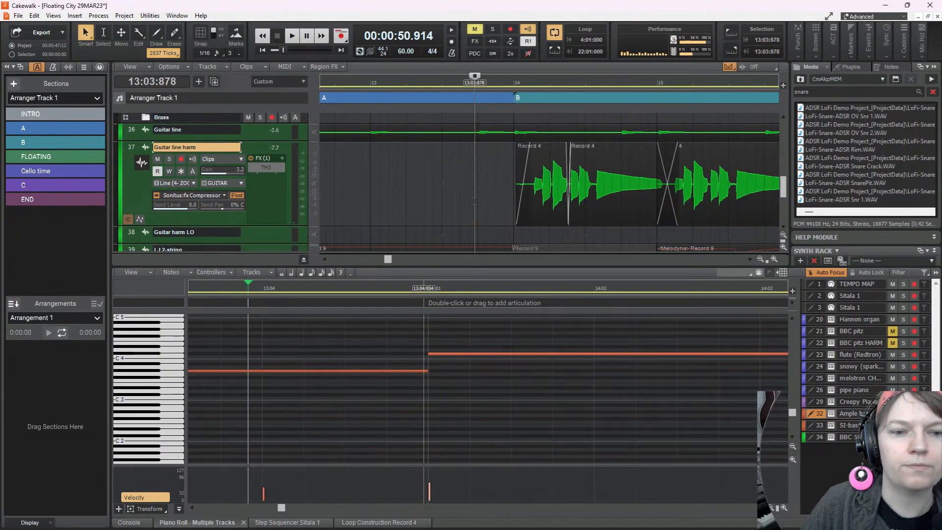
{"action": "key", "text": "space"}
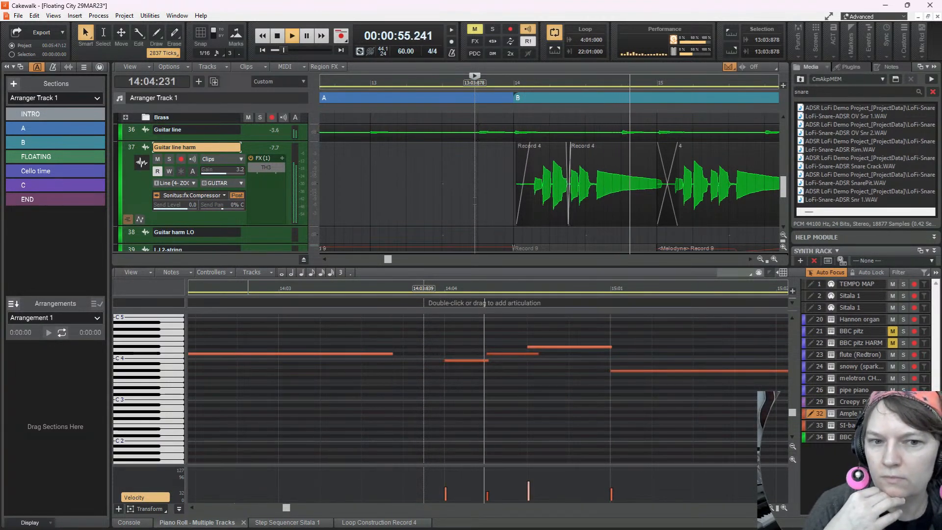
{"action": "key", "text": "space"}
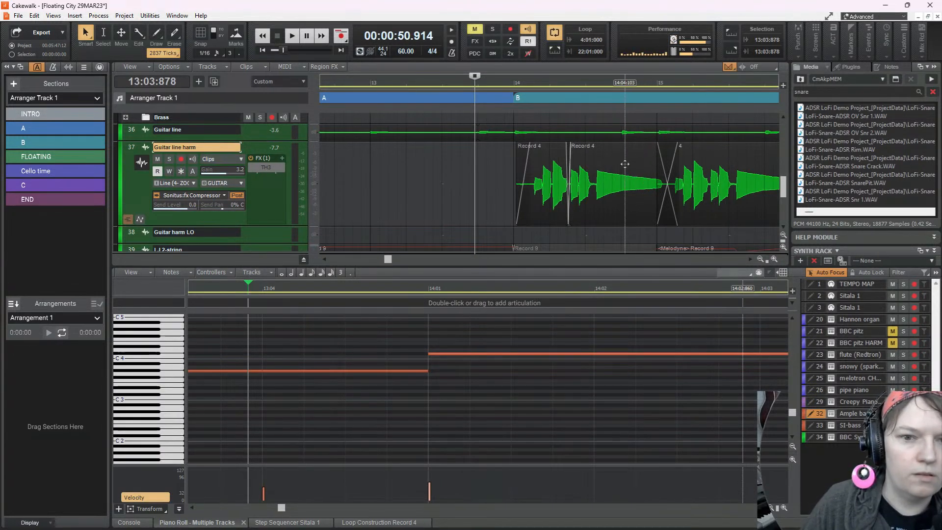
{"action": "key", "text": "space"}
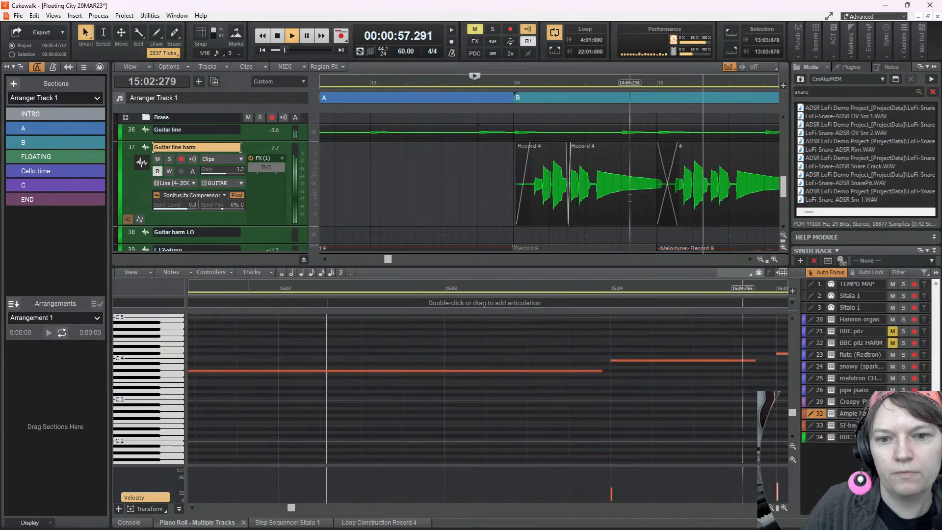
{"action": "key", "text": "space"}
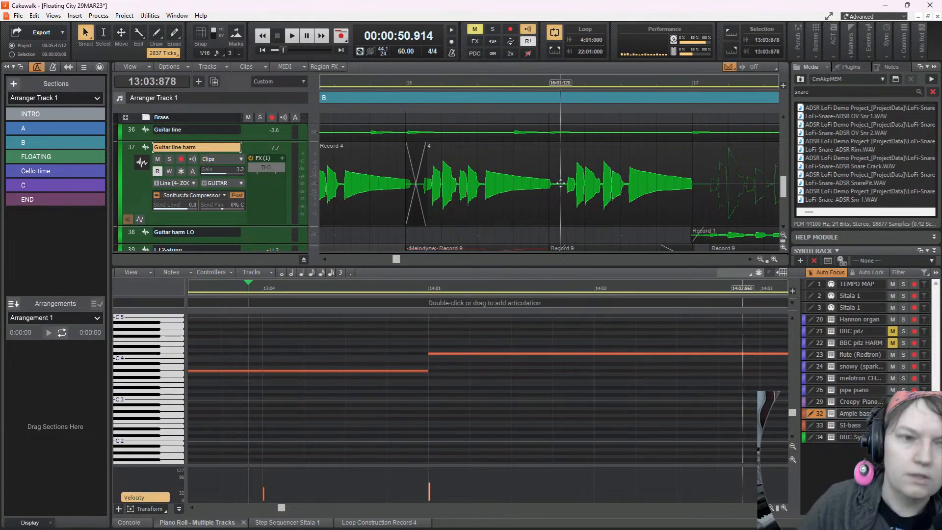
Remove the Melodyne Record 8 clip starting at measure 15 from the LJ 2-string track
{"action": "scroll", "coordinate": [491, 177], "scroll_direction": "down", "scroll_amount": 3}
{"action": "scroll", "coordinate": [445, 169], "scroll_direction": "up", "scroll_amount": 2}
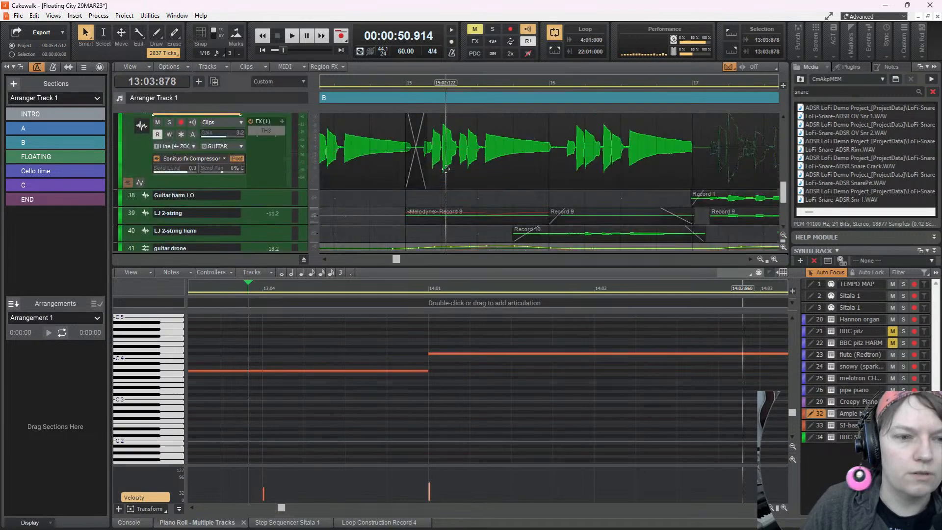
{"action": "scroll", "coordinate": [446, 169], "scroll_direction": "up", "scroll_amount": 2}
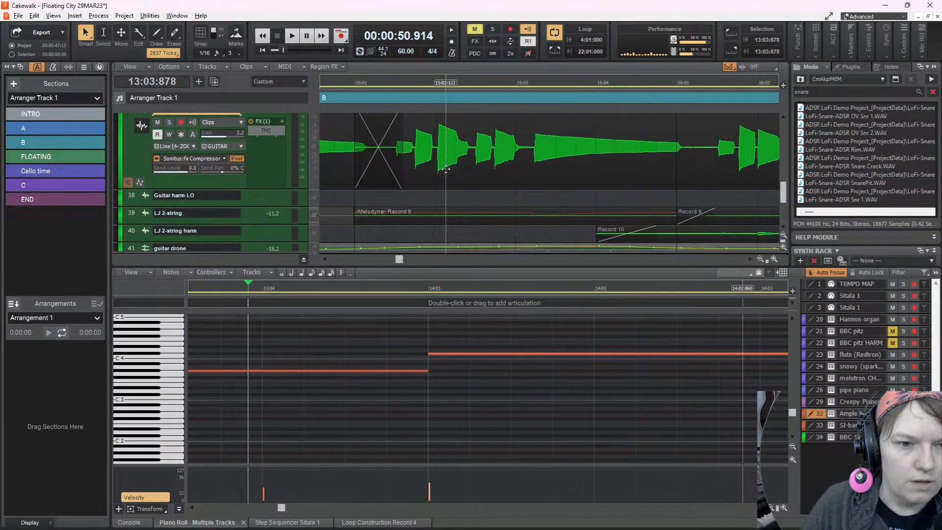
{"action": "left_click", "coordinate": [387, 211]}
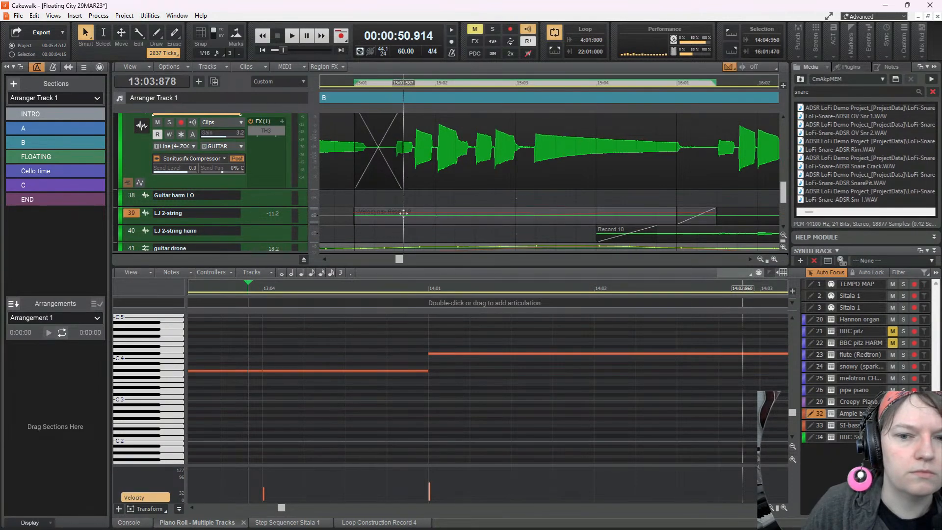
{"action": "left_click_drag", "start_coordinate": [423, 213], "coordinate": [470, 211]}
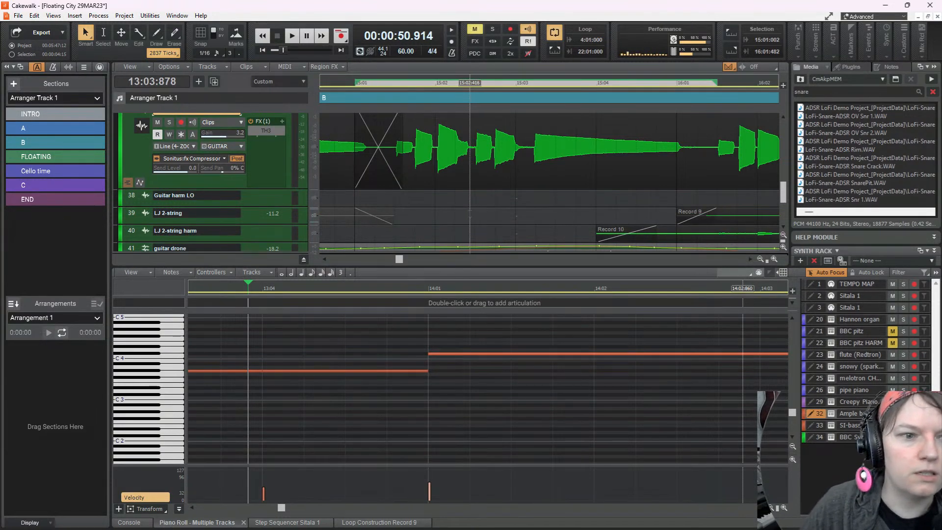
Play the transition into section B from 13:04:807 to check it without the removed LJ 2-string clip
{"action": "key", "text": "space"}
{"action": "key", "text": "space"}
{"action": "scroll", "coordinate": [425, 211], "scroll_direction": "down", "scroll_amount": 3}
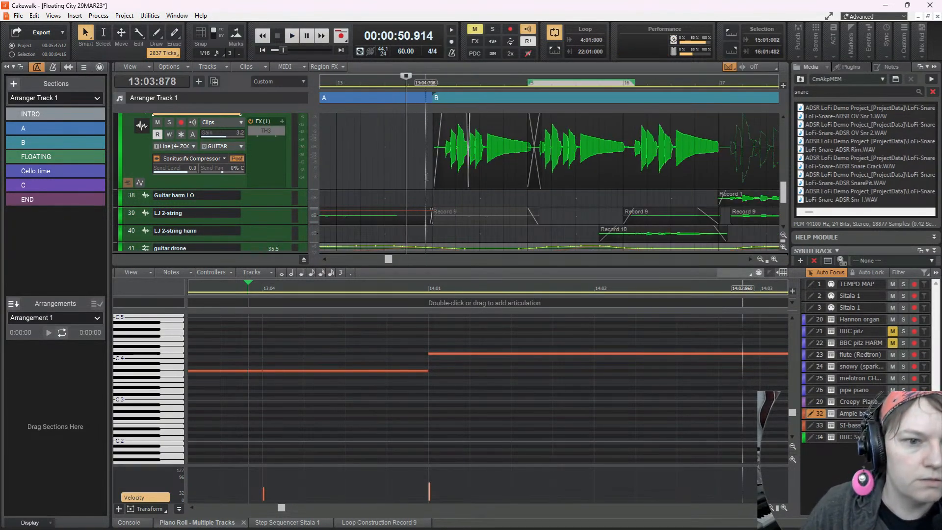
{"action": "left_click", "coordinate": [428, 211]}
{"action": "key", "text": "space"}
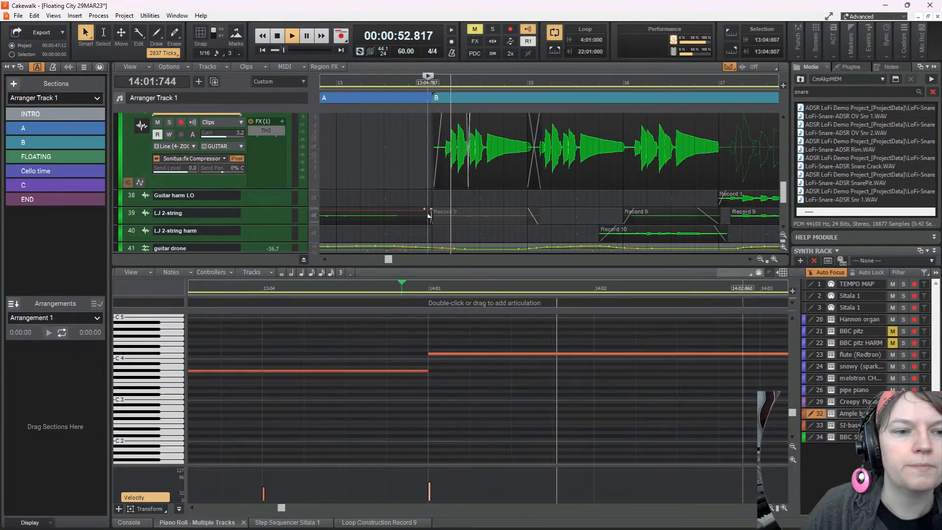
{"action": "key", "text": "space"}
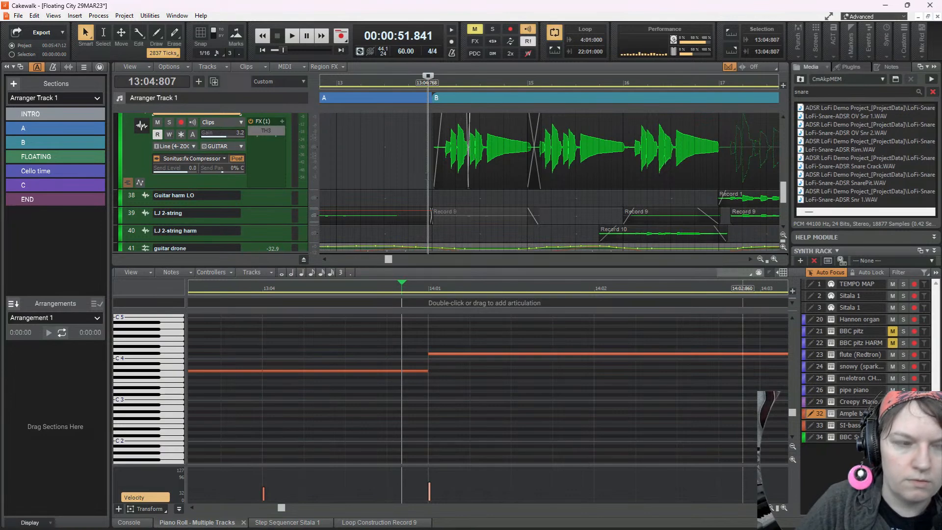
Replay the start of section B from 13:04:807 while looking through the tracks from guitar drone up to the keys
{"action": "key", "text": "space"}
{"action": "scroll", "coordinate": [427, 211], "scroll_direction": "down", "scroll_amount": 3}
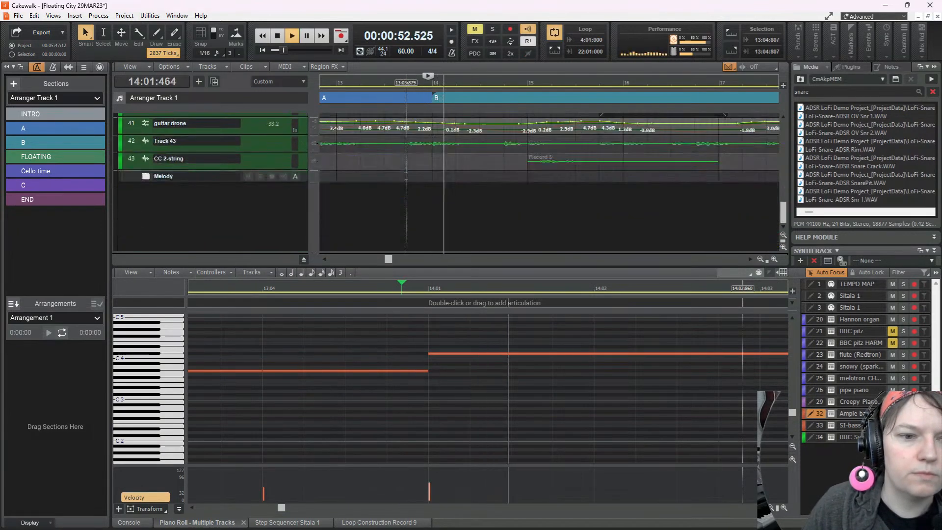
{"action": "scroll", "coordinate": [412, 170], "scroll_direction": "up", "scroll_amount": 10}
{"action": "key", "text": "space"}
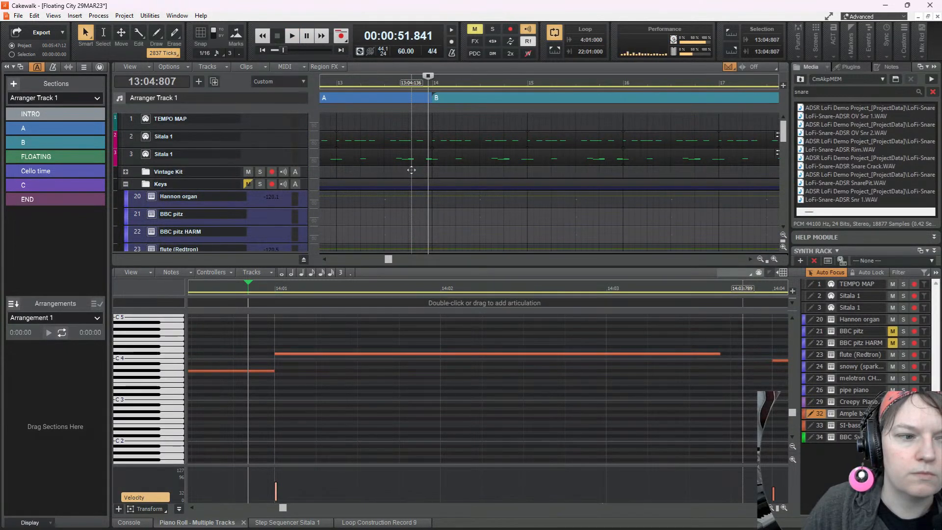
{"action": "scroll", "coordinate": [420, 171], "scroll_direction": "down", "scroll_amount": 5}
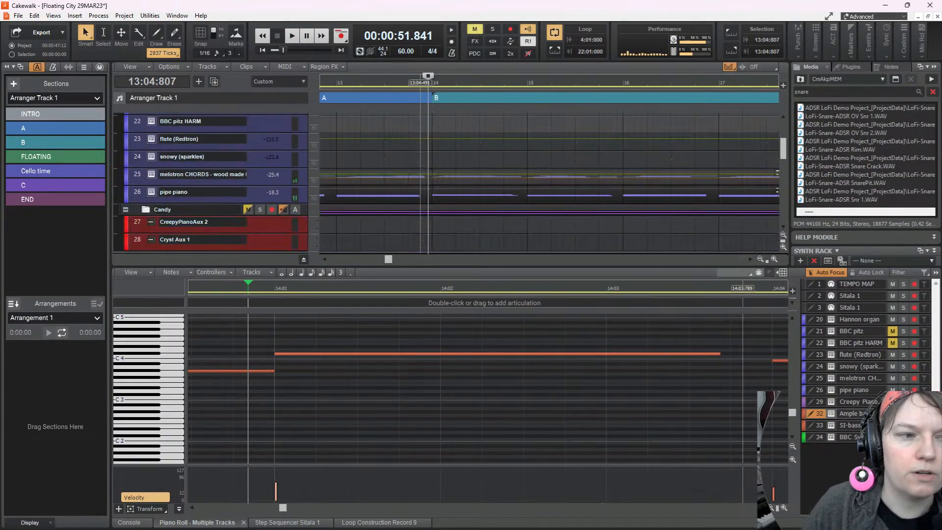
{"action": "key", "text": "space"}
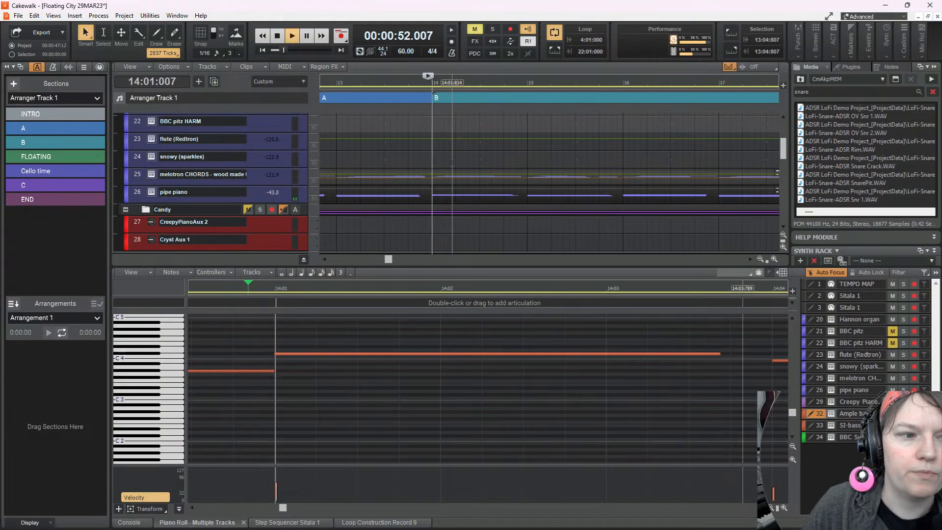
{"action": "key", "text": "space"}
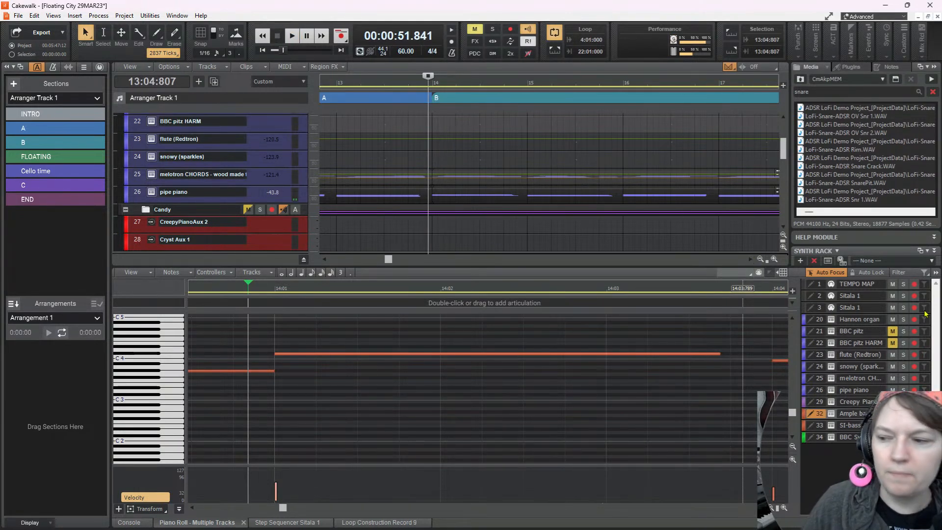
Open the Master bus's Voxengo Recorder in the console and start its MME output to Headphones (4- Shure MV7)
{"action": "left_click", "coordinate": [128, 523]}
{"action": "scroll", "coordinate": [752, 334], "scroll_direction": "up", "scroll_amount": 4}
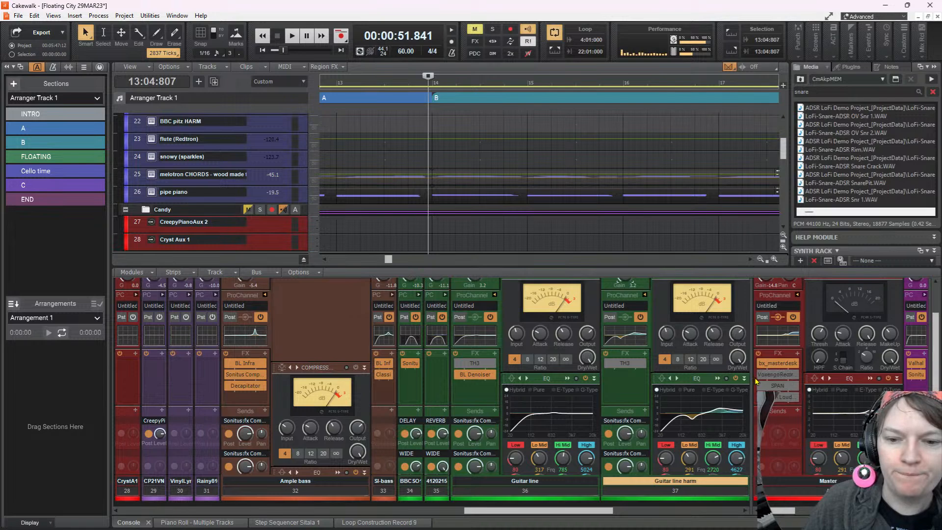
{"action": "left_click_drag", "start_coordinate": [752, 378], "coordinate": [598, 387]}
{"action": "double_click", "coordinate": [619, 379]}
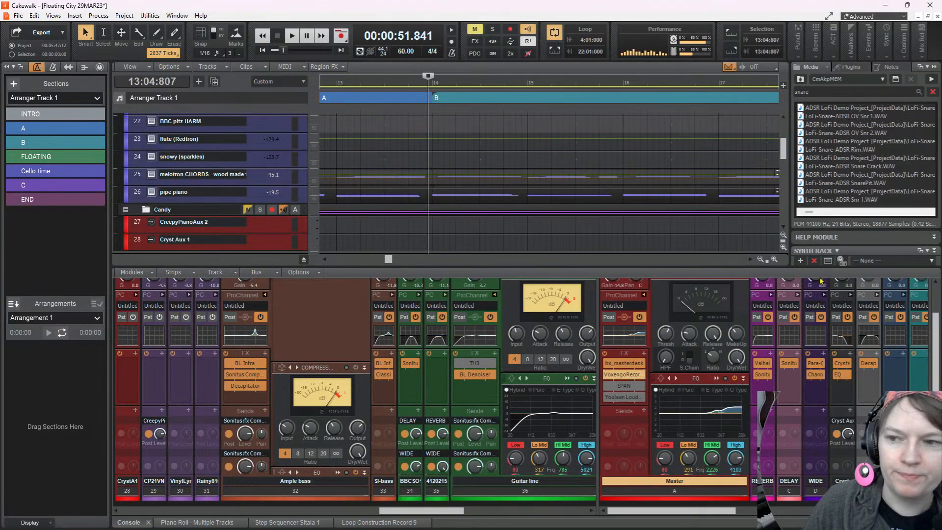
{"action": "left_click_drag", "start_coordinate": [750, 101], "coordinate": [561, 168]}
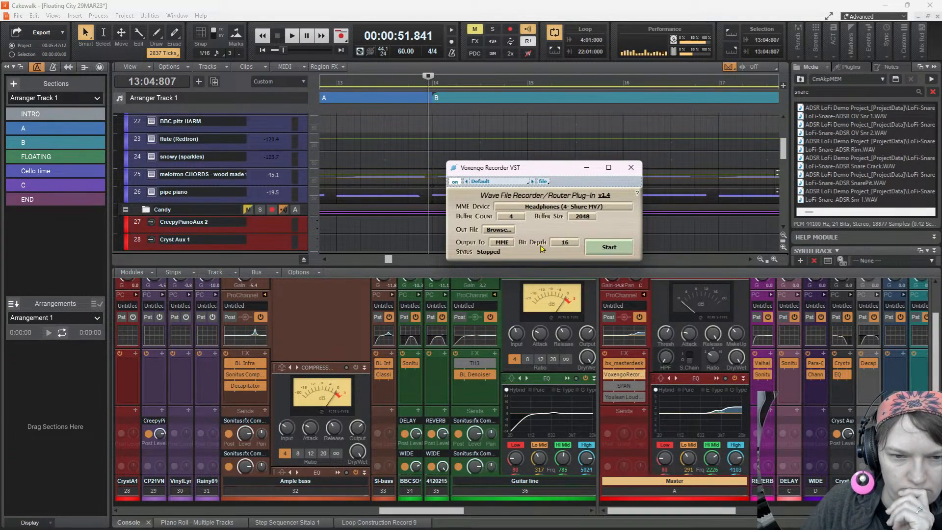
{"action": "left_click", "coordinate": [616, 249]}
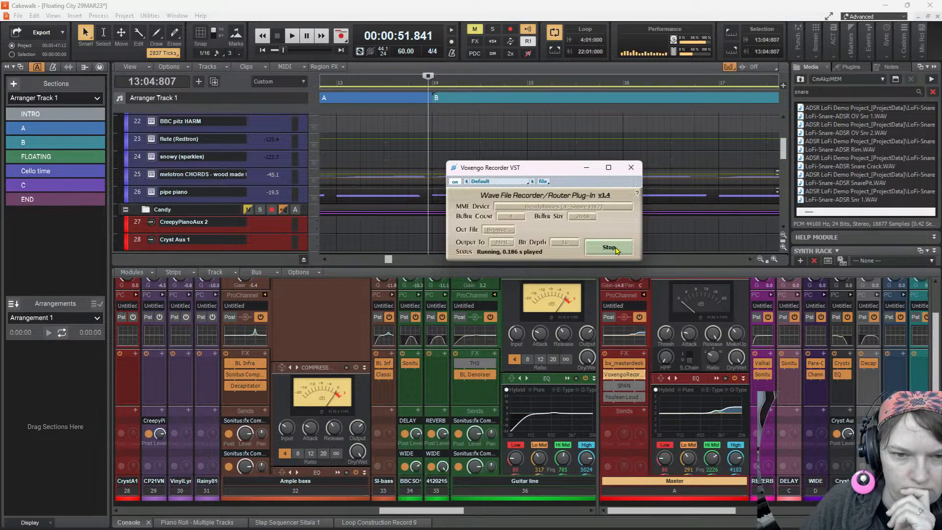
Bring the Headphones hardware output into view in the console and mute its linked channels
{"action": "left_click_drag", "start_coordinate": [929, 373], "coordinate": [780, 395]}
{"action": "scroll", "coordinate": [812, 425], "scroll_direction": "down", "scroll_amount": 5}
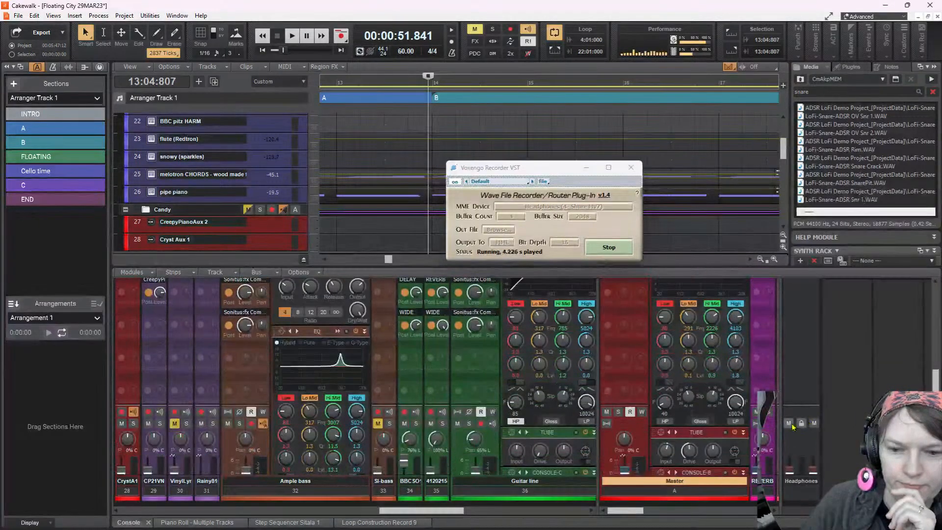
{"action": "left_click", "coordinate": [814, 423]}
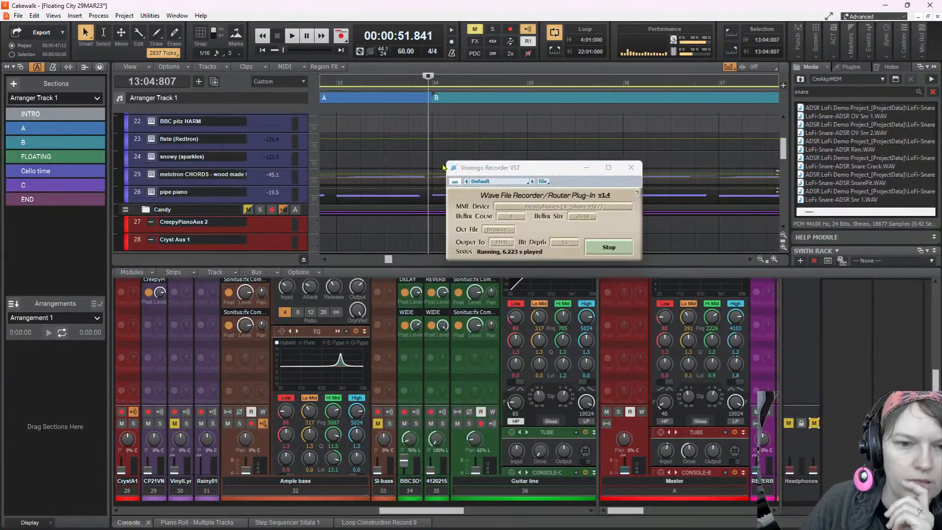
Put the Voxengo Recorder window away and switch the audio driver mode to ASIO in the playback and recording preferences
{"action": "left_click", "coordinate": [418, 151]}
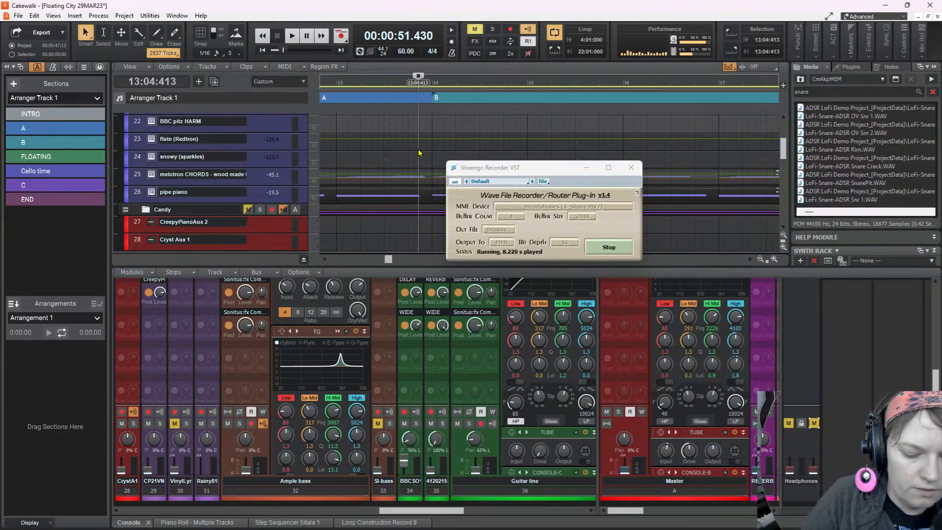
{"action": "key", "text": "p"}
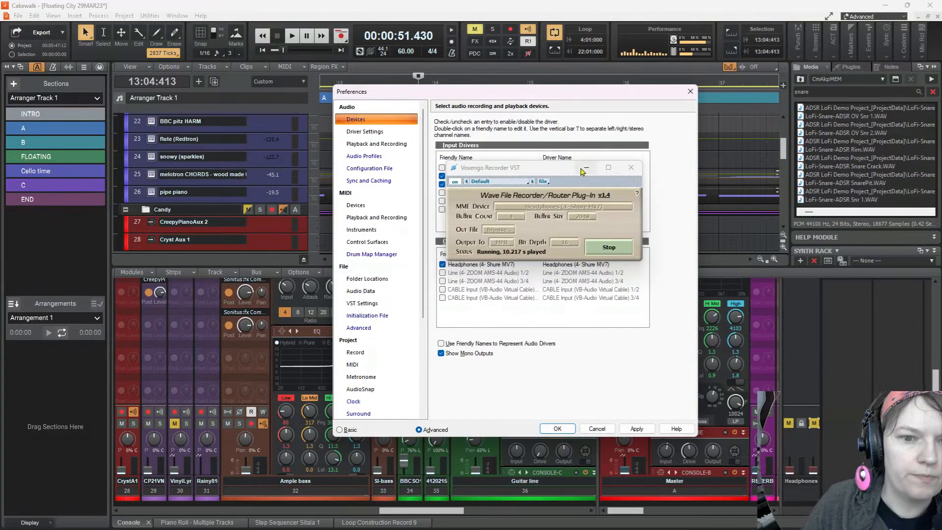
{"action": "left_click", "coordinate": [588, 170]}
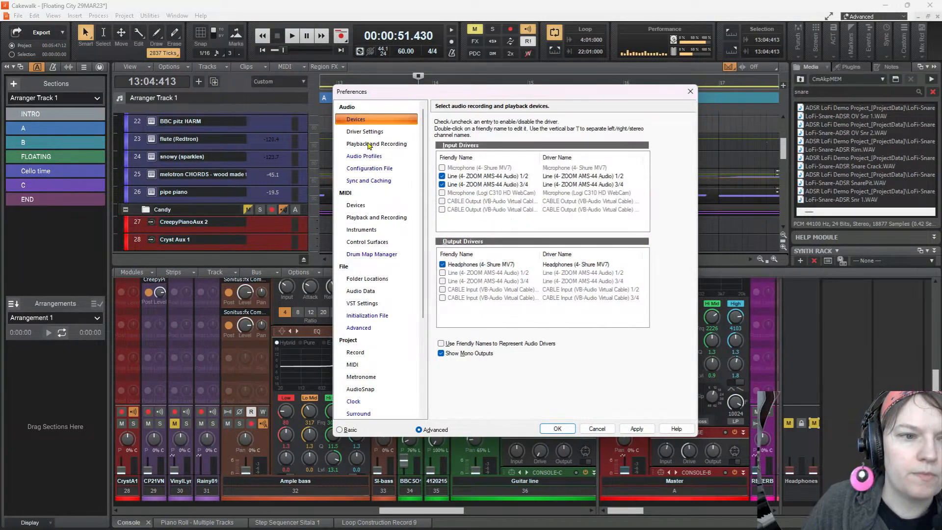
{"action": "left_click", "coordinate": [369, 132]}
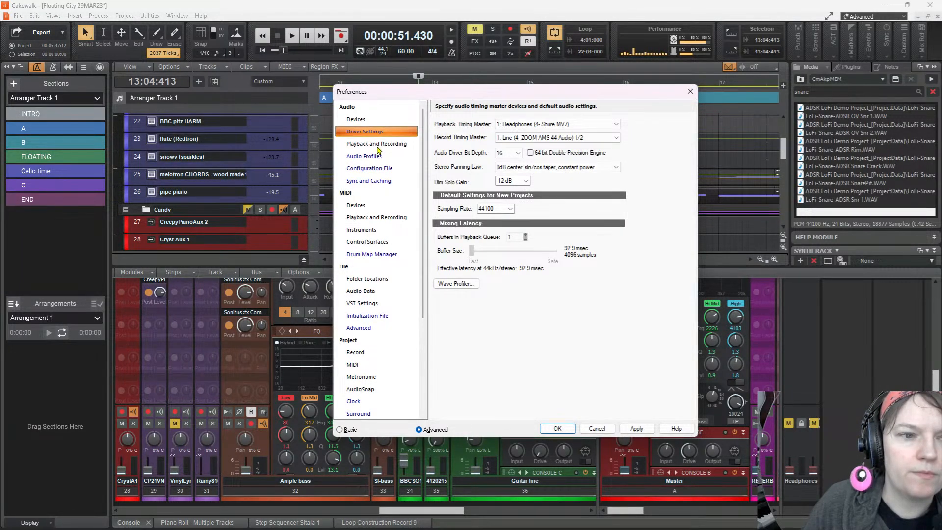
{"action": "left_click", "coordinate": [377, 144]}
{"action": "left_click", "coordinate": [491, 128]}
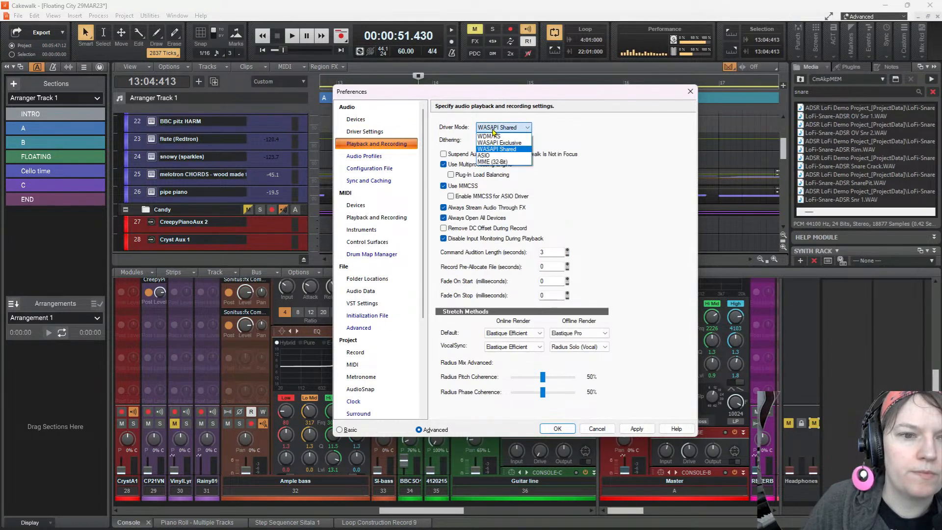
{"action": "left_click", "coordinate": [499, 156]}
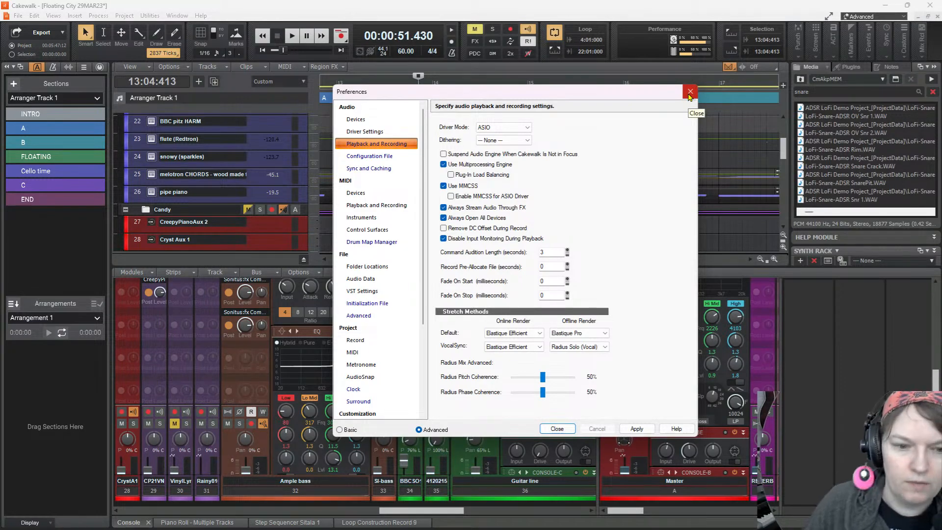
{"action": "left_click", "coordinate": [636, 428]}
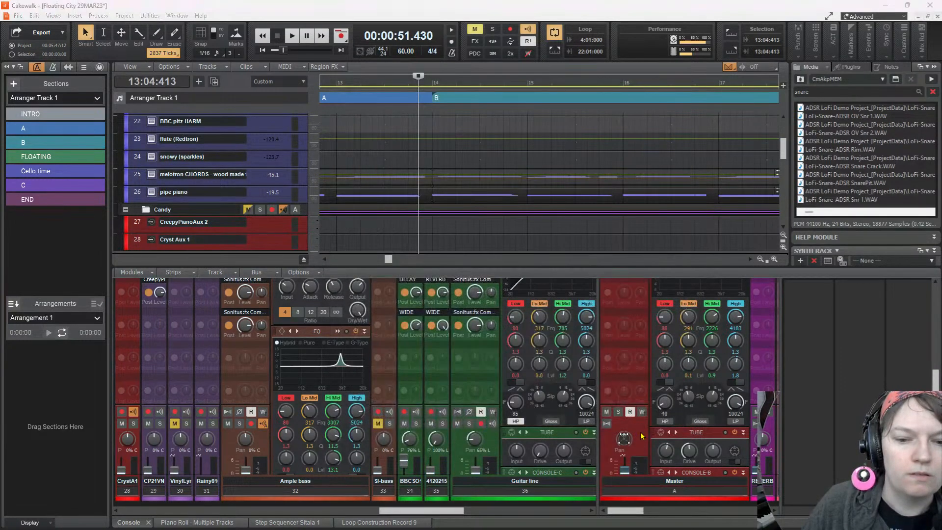
{"action": "left_click", "coordinate": [557, 428]}
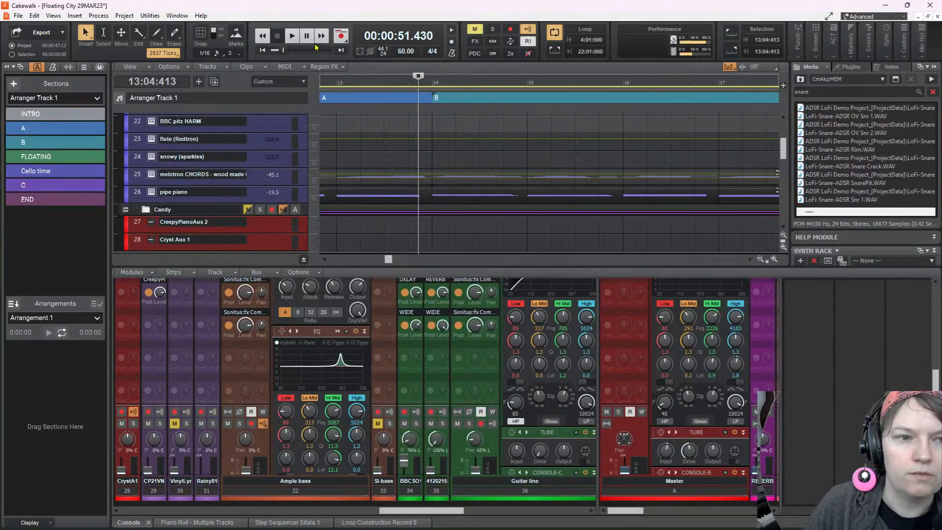
Test playback from 13:04:413 and inspect the Master bus strip in the console from its fader up to its effects
{"action": "left_click", "coordinate": [294, 39]}
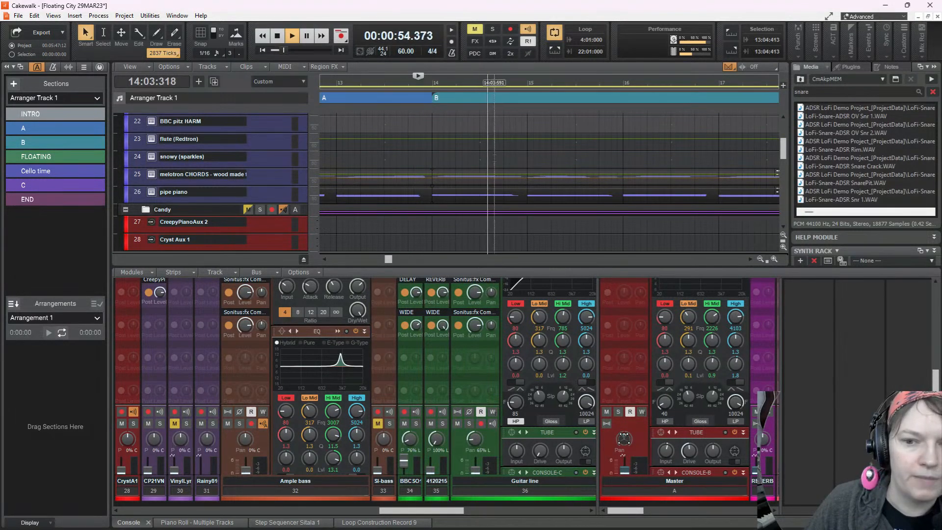
{"action": "key", "text": "space"}
{"action": "left_click_drag", "start_coordinate": [780, 443], "coordinate": [885, 443]}
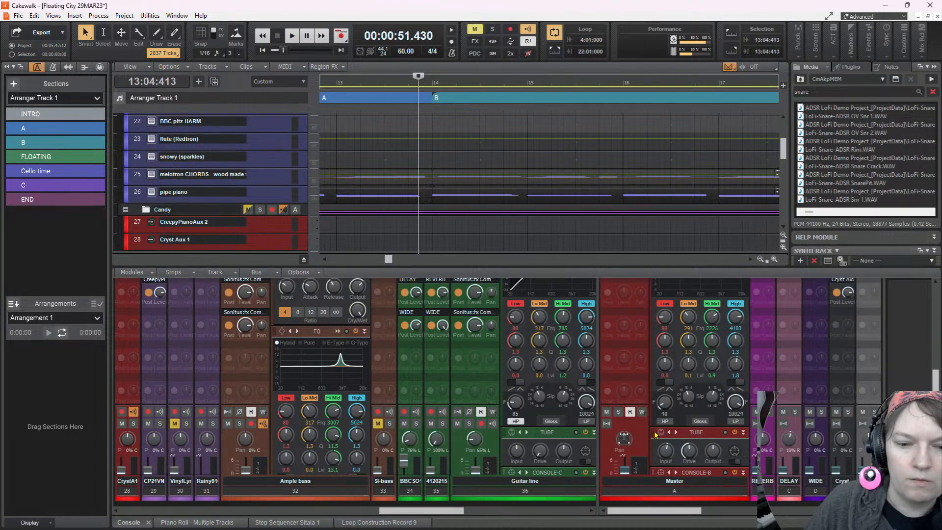
{"action": "scroll", "coordinate": [629, 387], "scroll_direction": "down", "scroll_amount": 3}
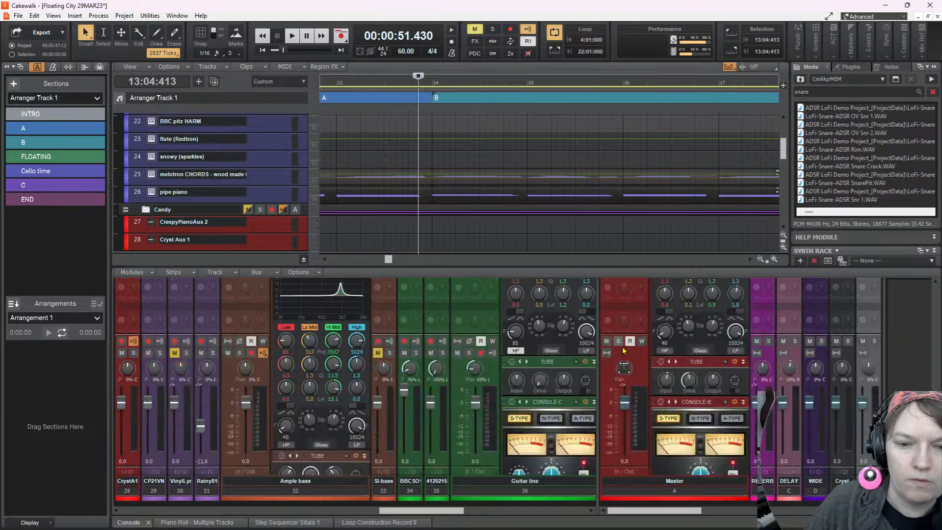
{"action": "left_click", "coordinate": [624, 363]}
{"action": "scroll", "coordinate": [627, 334], "scroll_direction": "up", "scroll_amount": 4}
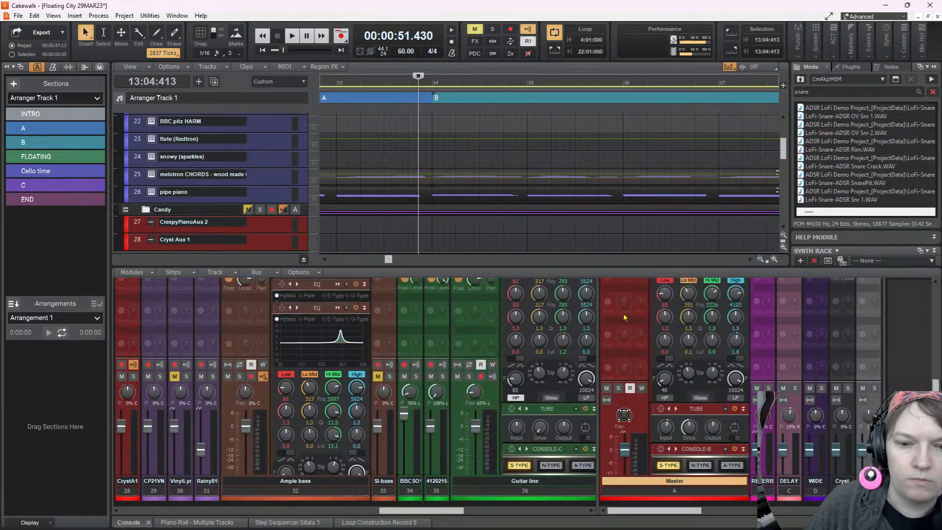
{"action": "scroll", "coordinate": [627, 331], "scroll_direction": "up", "scroll_amount": 2}
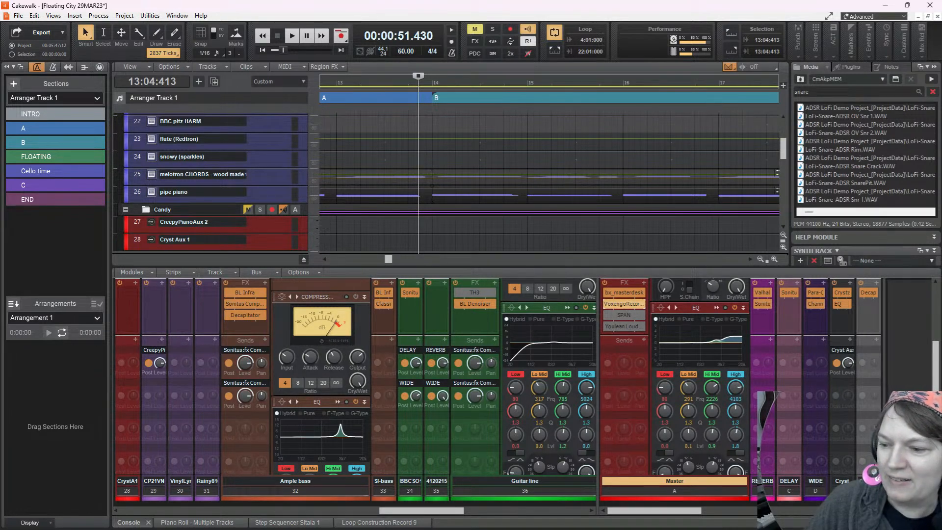
{"action": "right_click", "coordinate": [613, 305]}
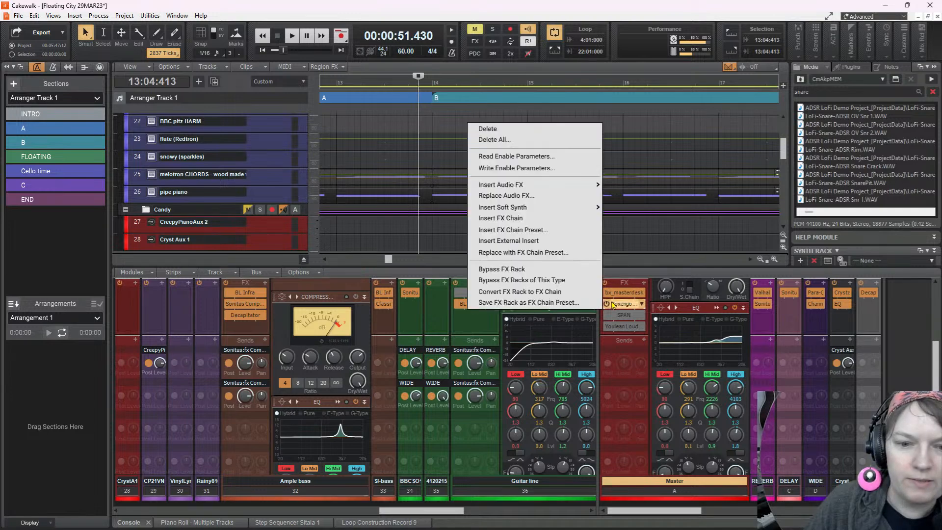
{"action": "left_click", "coordinate": [634, 305]}
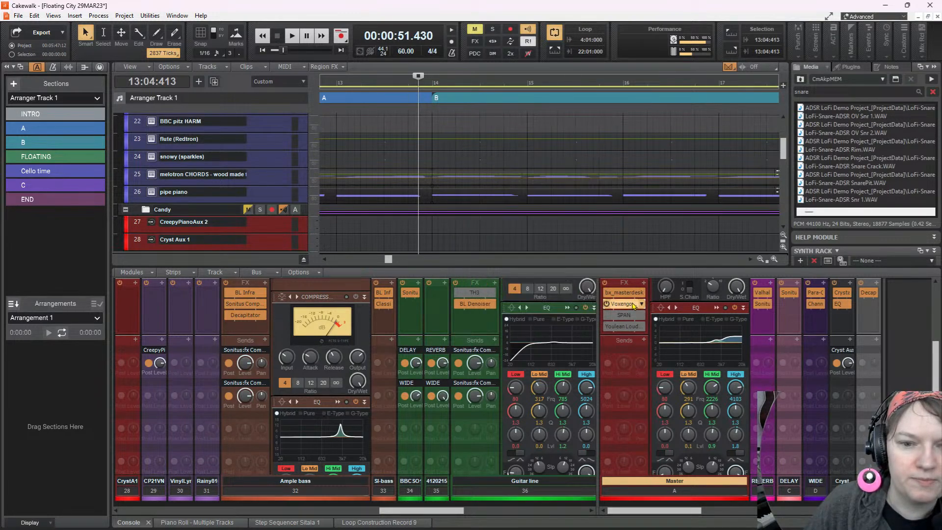
{"action": "left_click", "coordinate": [641, 306]}
{"action": "left_click", "coordinate": [637, 305]}
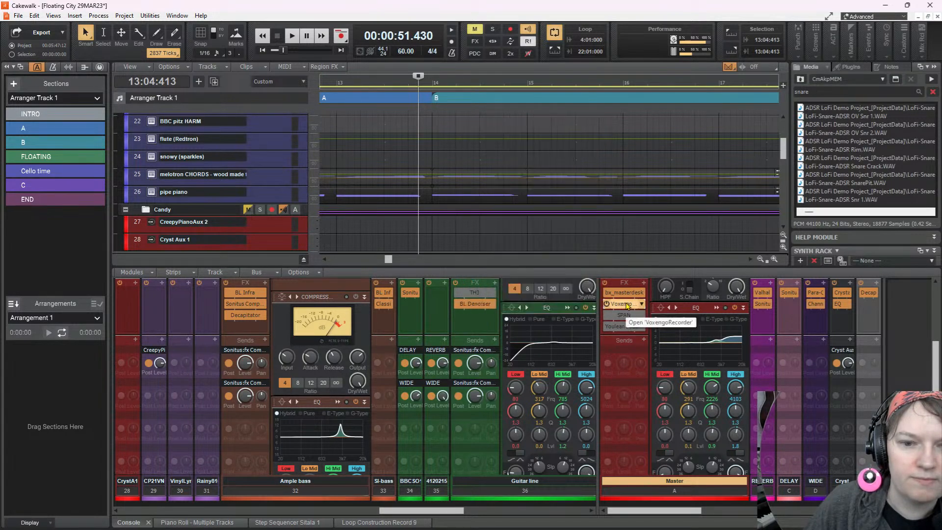
{"action": "left_click", "coordinate": [369, 132]}
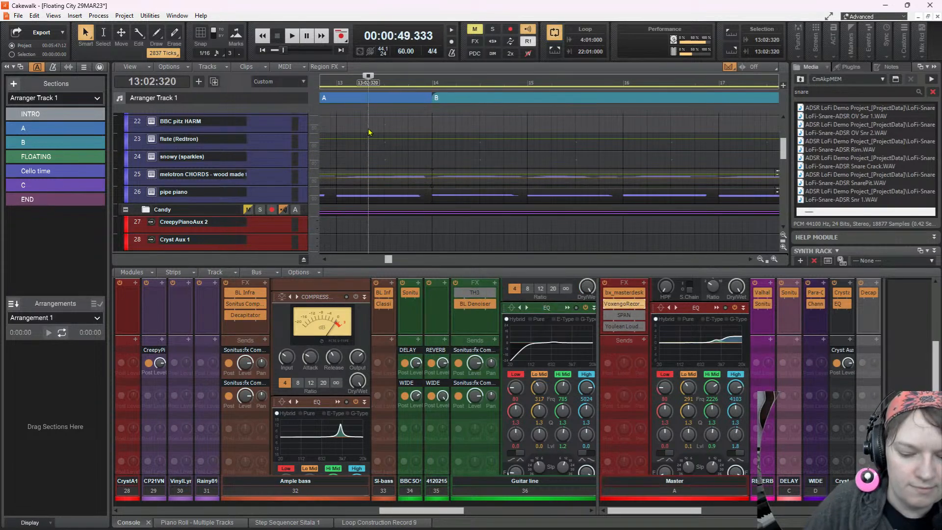
{"action": "key", "text": "p"}
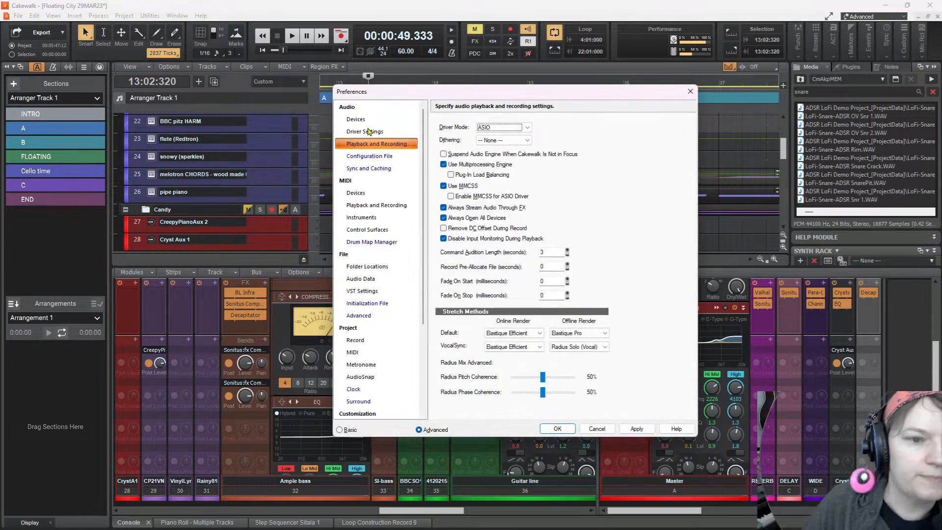
{"action": "left_click", "coordinate": [496, 129]}
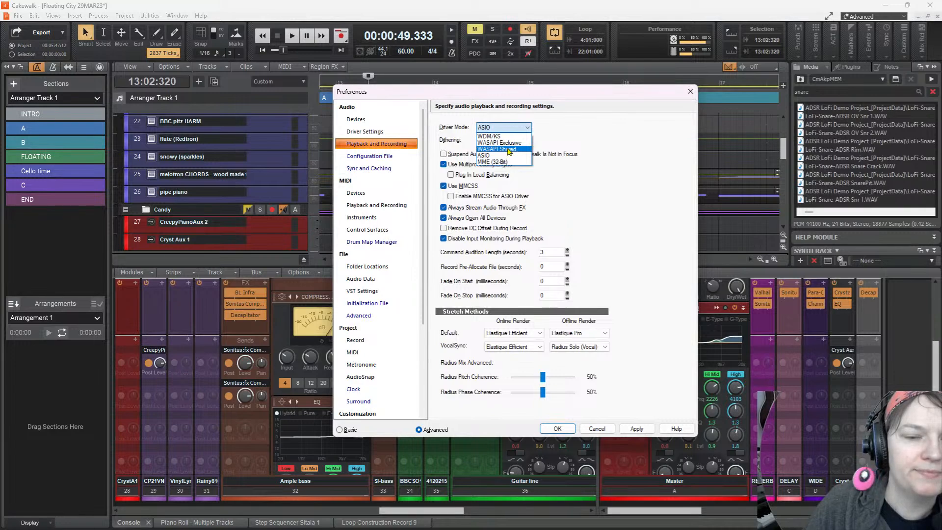
{"action": "key", "text": "Escape"}
{"action": "key", "text": "Escape"}
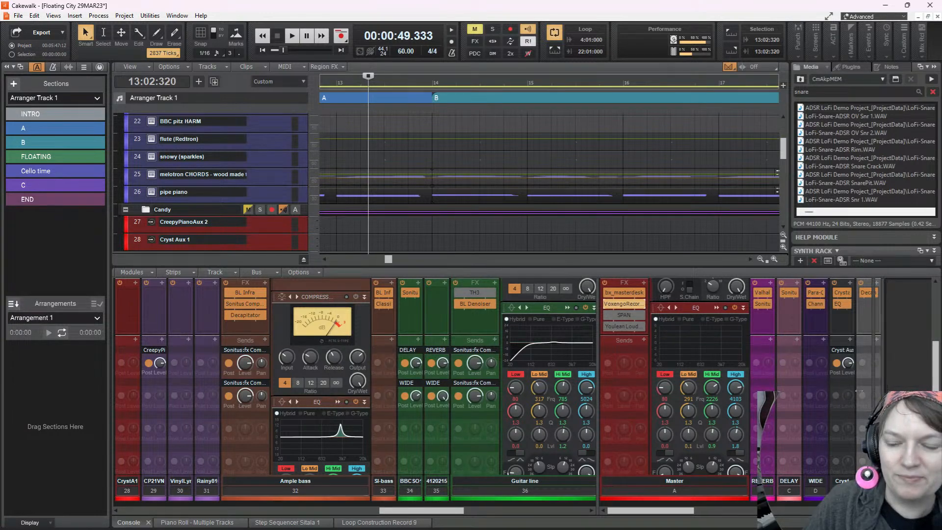
Apply WASAPI Shared as the audio driver mode in the playback and recording preferences
{"action": "scroll", "coordinate": [788, 379], "scroll_direction": "down", "scroll_amount": 5}
{"action": "scroll", "coordinate": [787, 378], "scroll_direction": "down", "scroll_amount": 1}
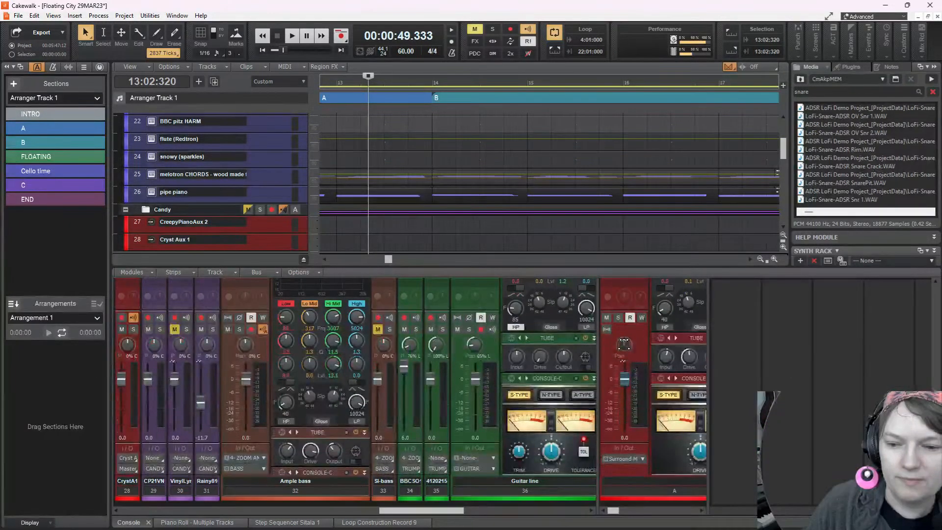
{"action": "scroll", "coordinate": [900, 329], "scroll_direction": "up", "scroll_amount": 6}
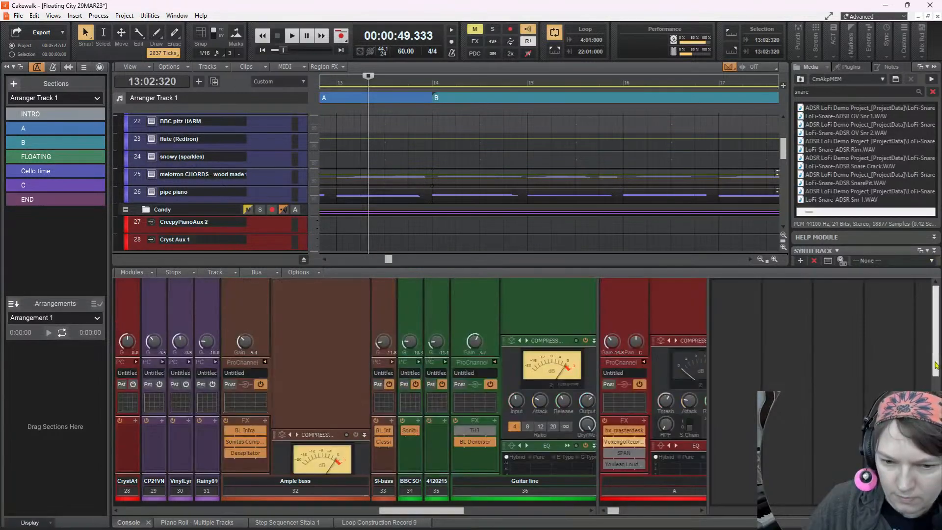
{"action": "key", "text": "p"}
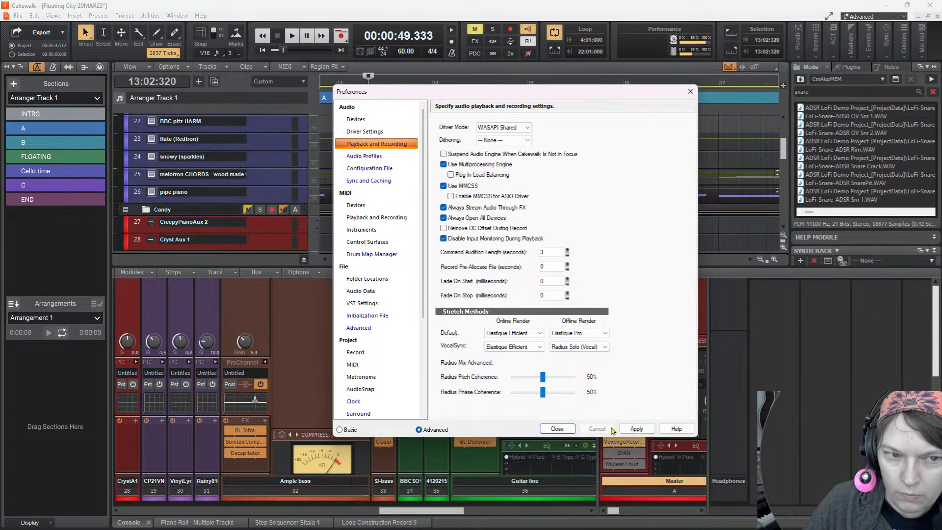
{"action": "left_click", "coordinate": [628, 430]}
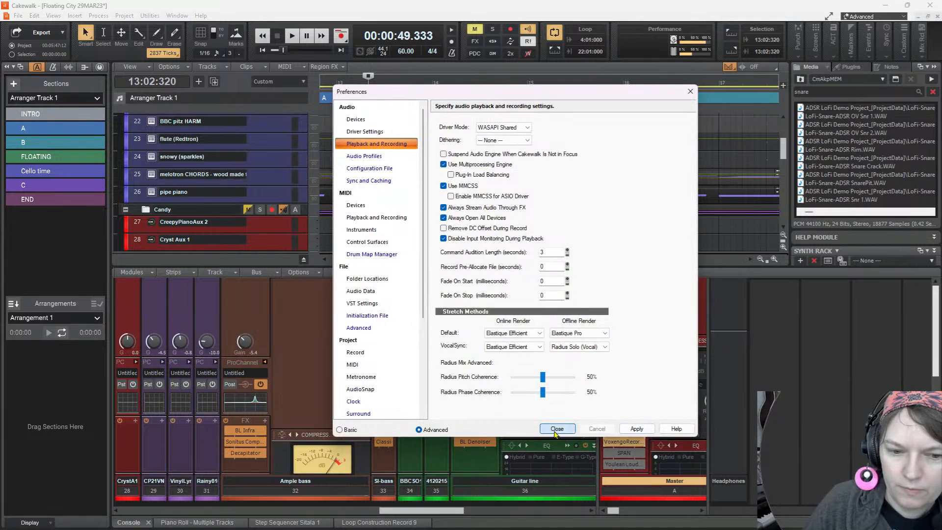
{"action": "left_click", "coordinate": [557, 428]}
Test playback from 13:02:320 with the Master bus fader and output in view in the console
{"action": "scroll", "coordinate": [927, 327], "scroll_direction": "down", "scroll_amount": 5}
{"action": "scroll", "coordinate": [756, 389], "scroll_direction": "down", "scroll_amount": 4}
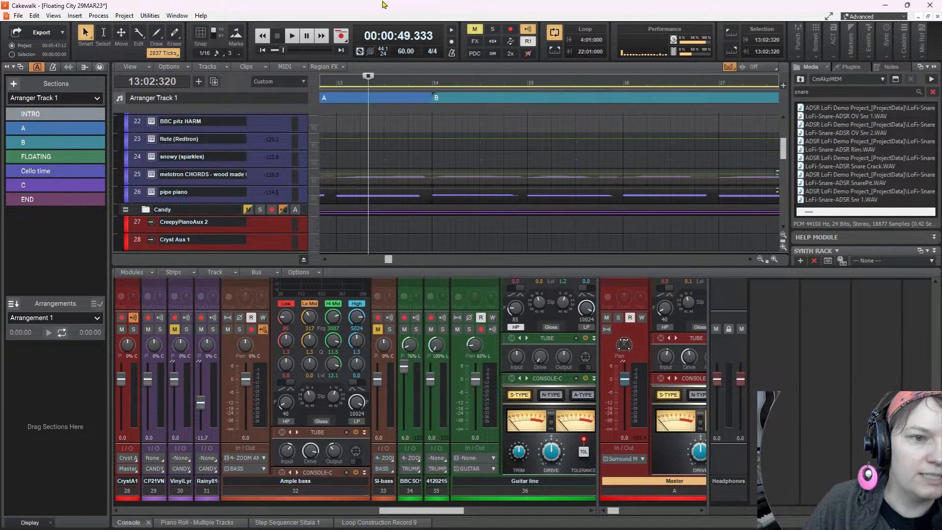
{"action": "left_click", "coordinate": [292, 37]}
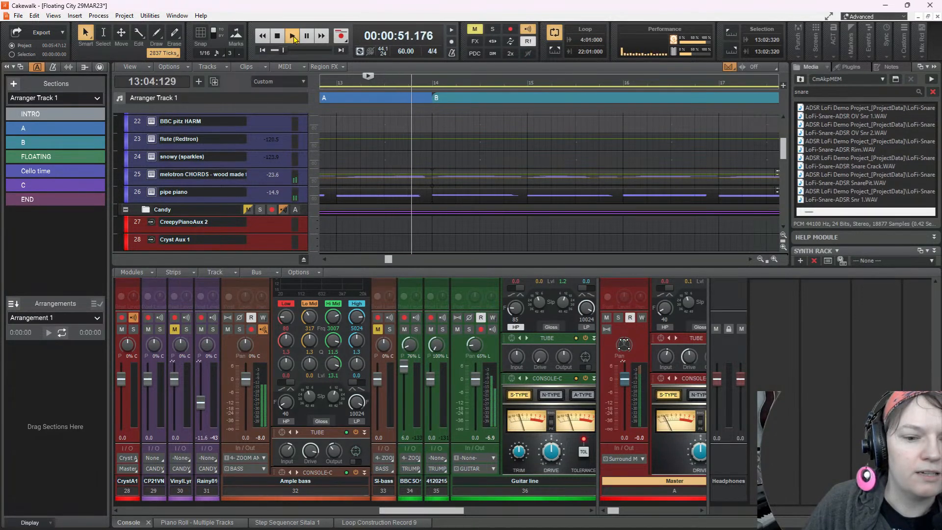
{"action": "left_click", "coordinate": [293, 38]}
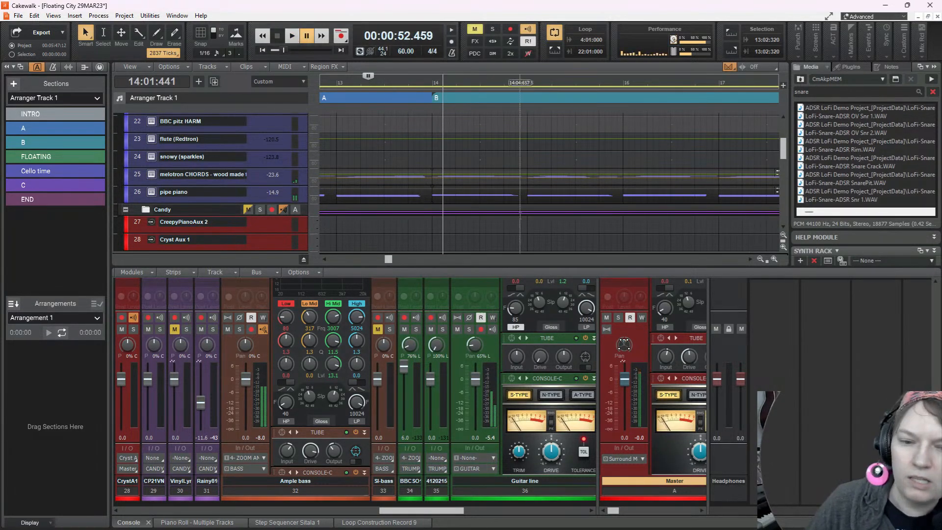
Turn off automation read for the Master bus's surround pan and check its pan settings
{"action": "right_click", "coordinate": [626, 348]}
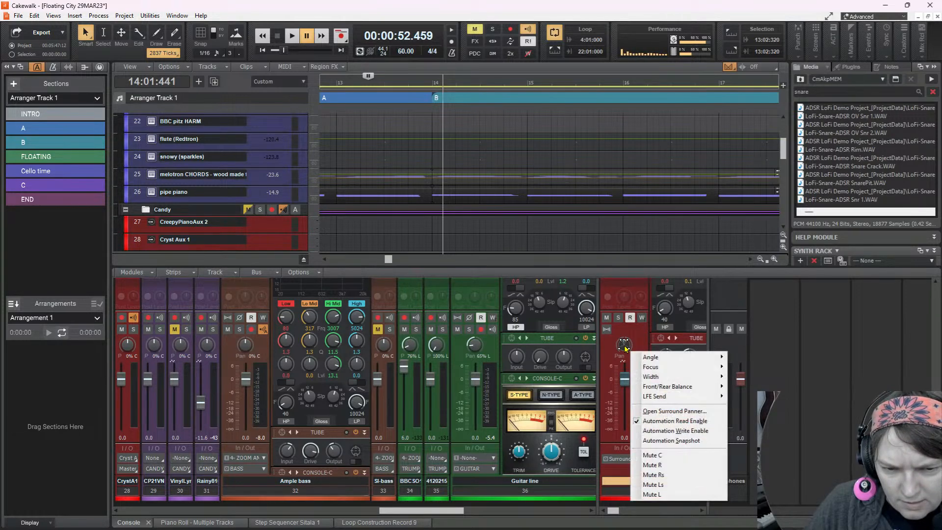
{"action": "left_click", "coordinate": [638, 421]}
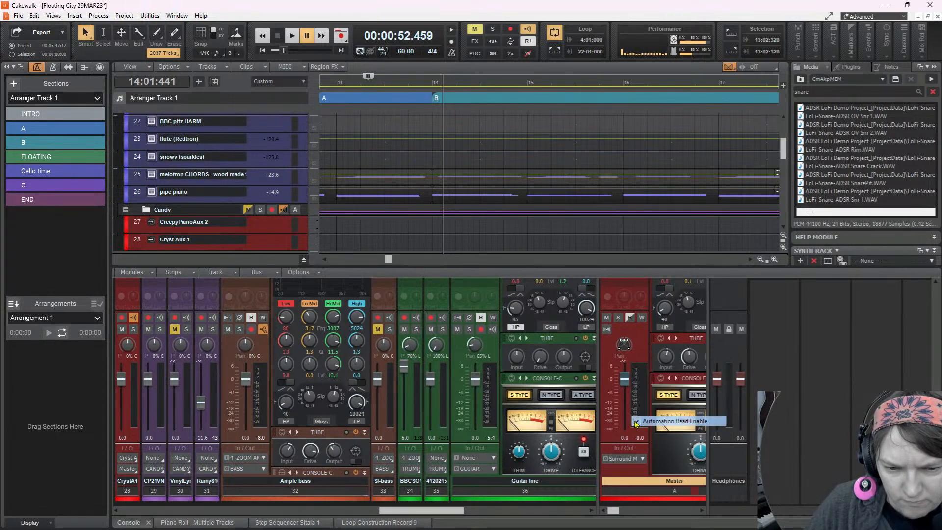
{"action": "right_click", "coordinate": [624, 348]}
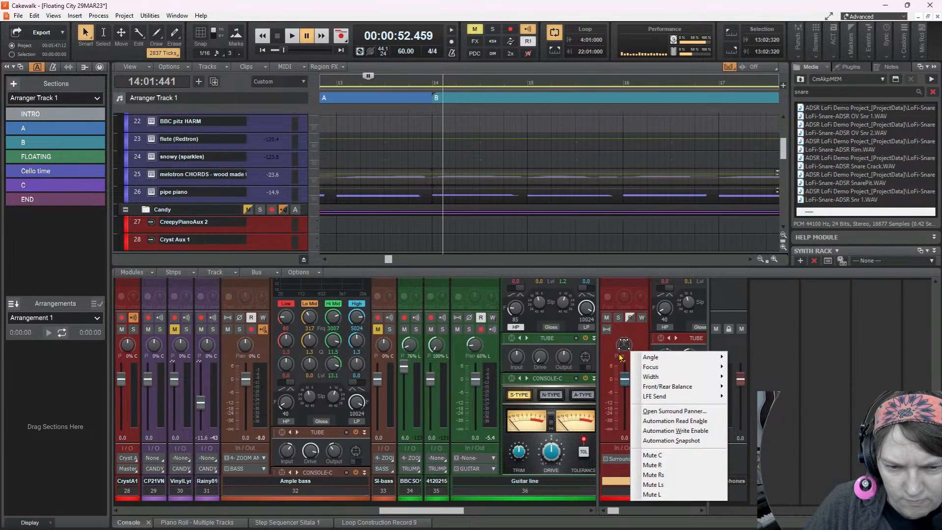
{"action": "left_click", "coordinate": [621, 355]}
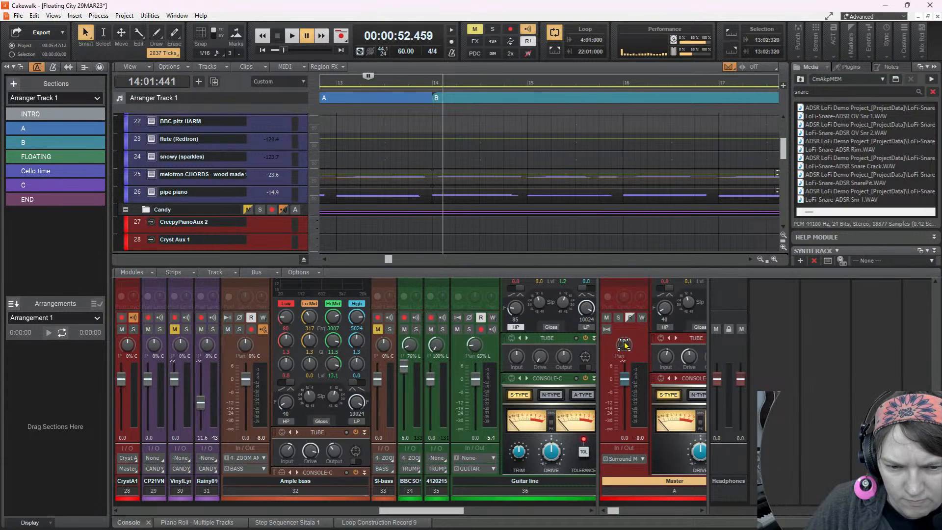
{"action": "scroll", "coordinate": [630, 354], "scroll_direction": "up", "scroll_amount": 4}
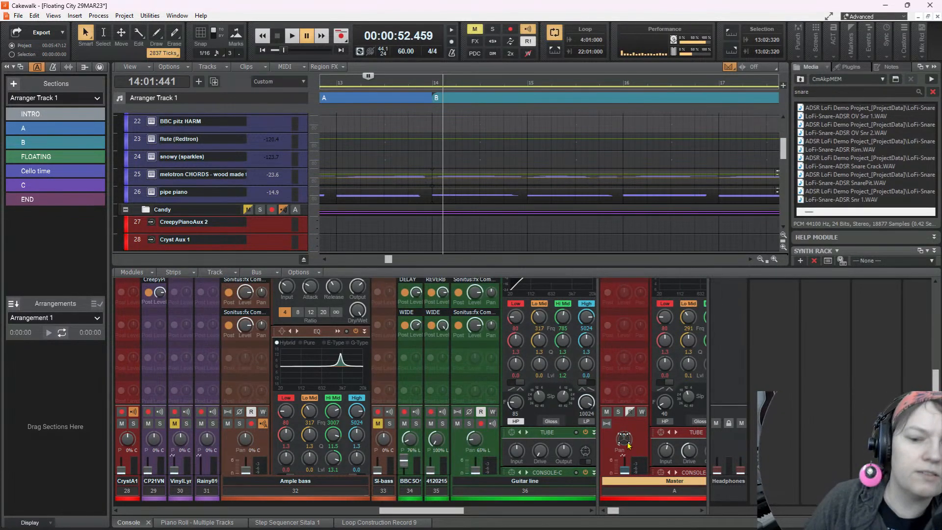
{"action": "mouse_move", "coordinate": [625, 442]}
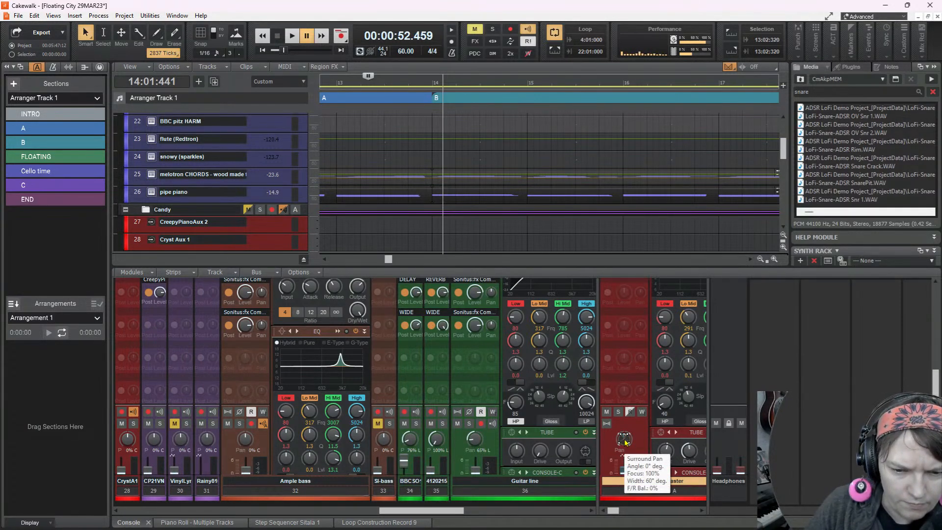
{"action": "scroll", "coordinate": [628, 417], "scroll_direction": "up", "scroll_amount": 4}
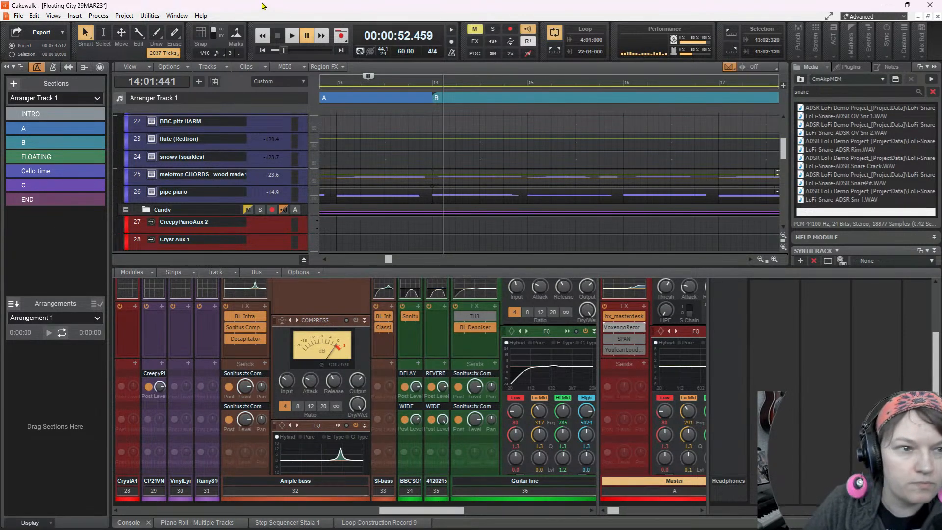
Play a short passage at the start of section B, stop, and review the Master strip's effects and fader
{"action": "left_click", "coordinate": [293, 39]}
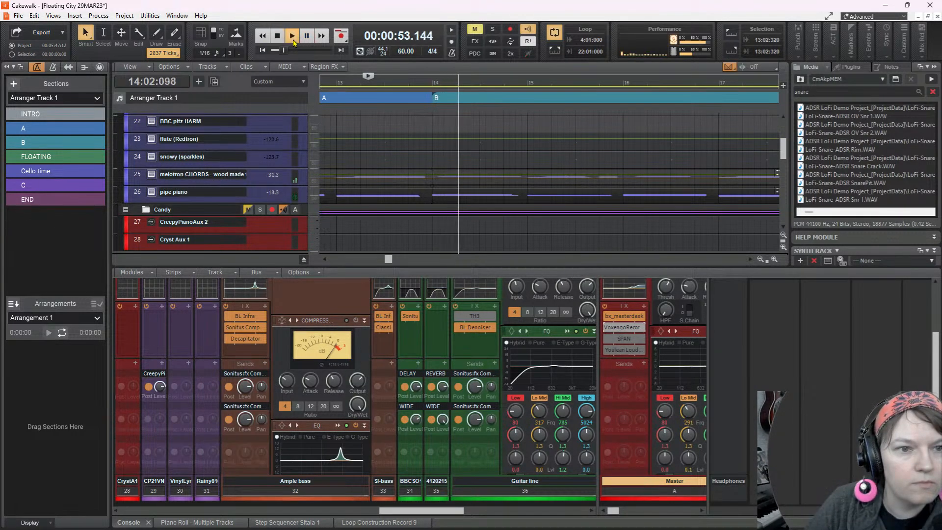
{"action": "left_click", "coordinate": [282, 38]}
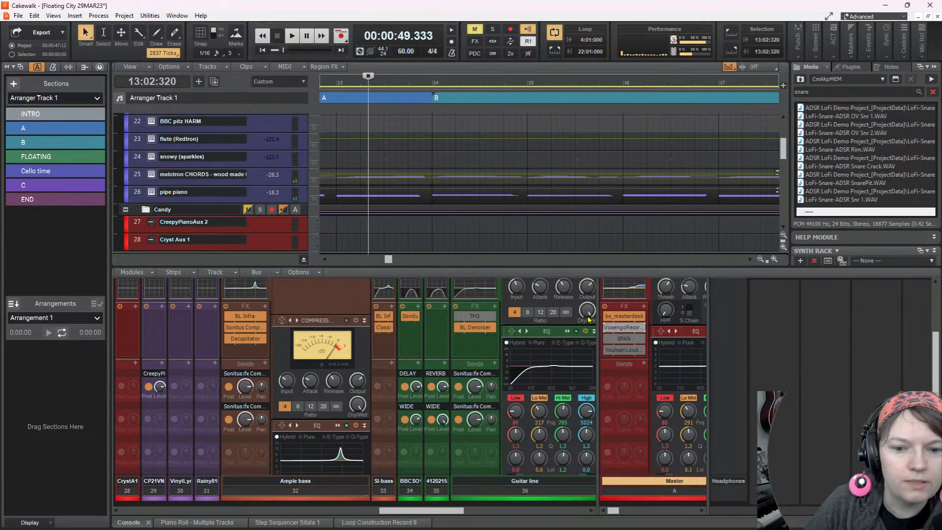
{"action": "scroll", "coordinate": [638, 354], "scroll_direction": "up", "scroll_amount": 1}
{"action": "scroll", "coordinate": [750, 400], "scroll_direction": "down", "scroll_amount": 5}
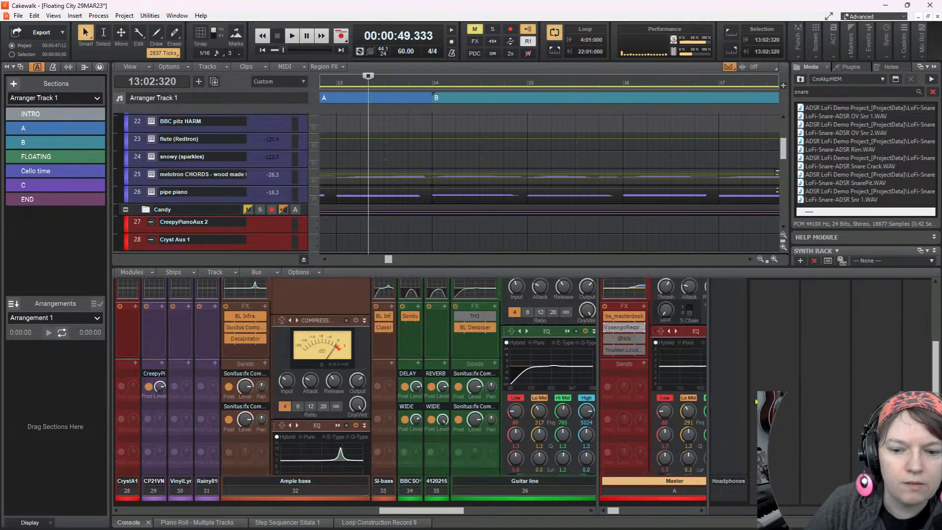
{"action": "scroll", "coordinate": [816, 396], "scroll_direction": "down", "scroll_amount": 4}
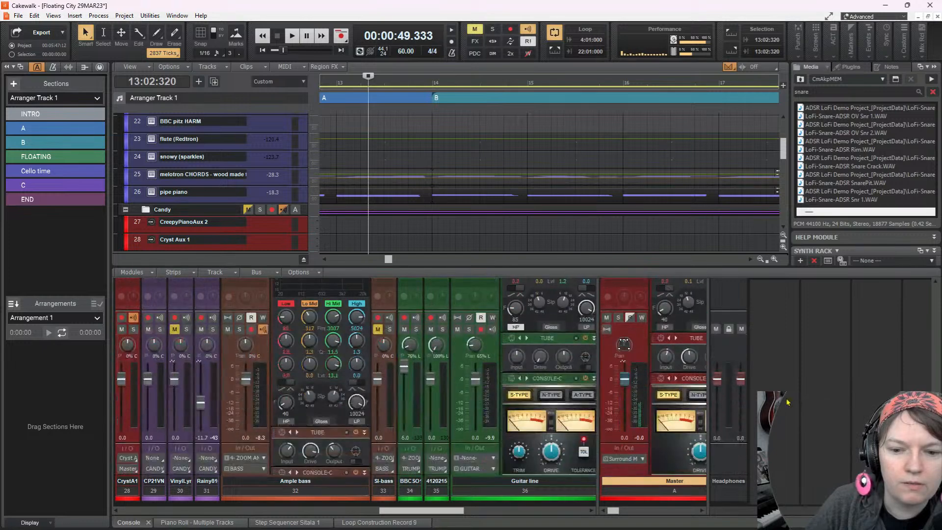
{"action": "scroll", "coordinate": [785, 396], "scroll_direction": "up", "scroll_amount": 2}
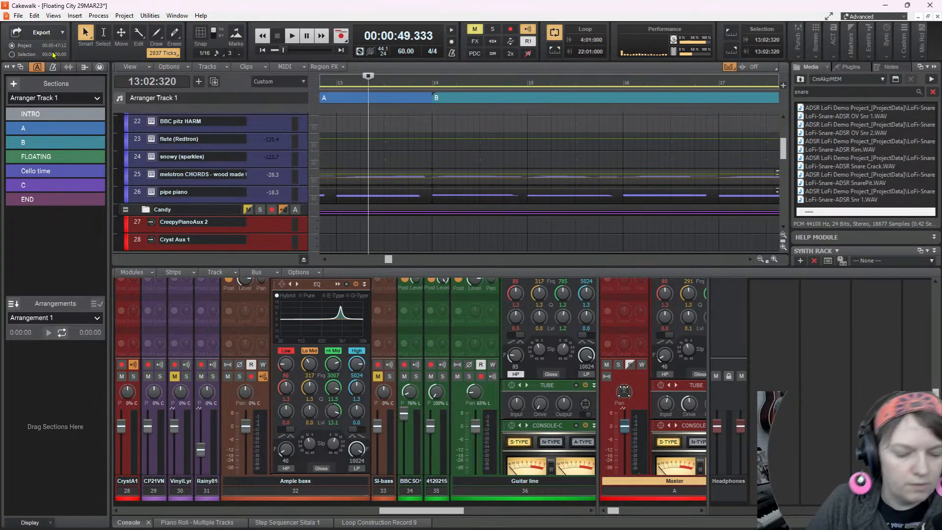
Save and close the project, and reopen Floating City 29MAR23 from the recent projects
{"action": "key", "text": "ctrl+s"}
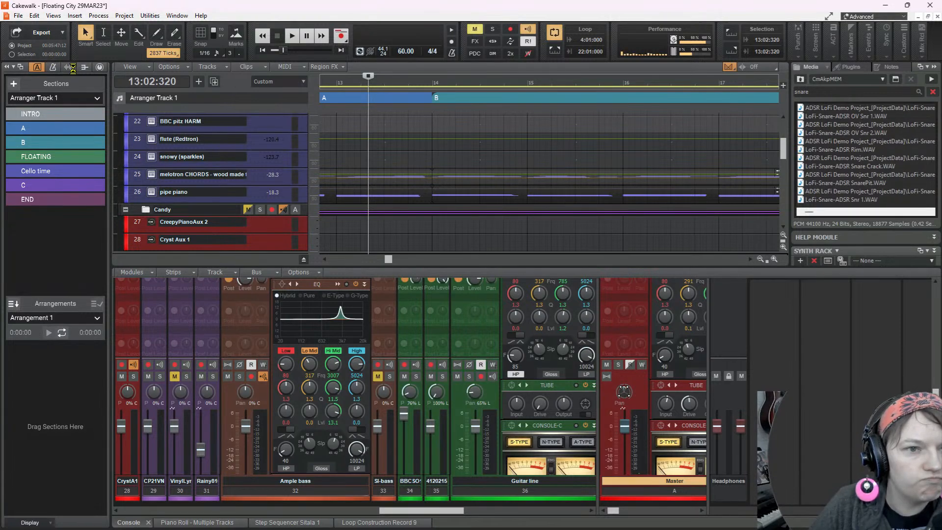
{"action": "left_click", "coordinate": [18, 15]}
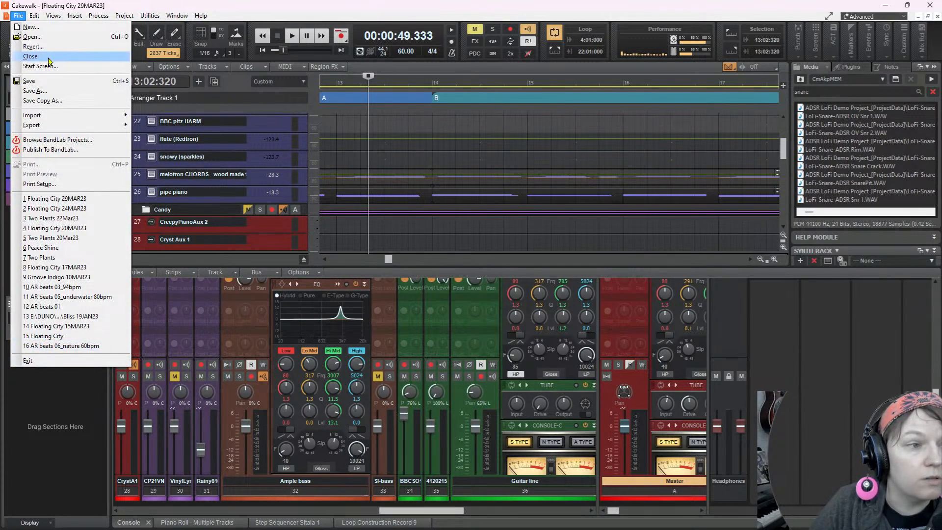
{"action": "left_click", "coordinate": [30, 56]}
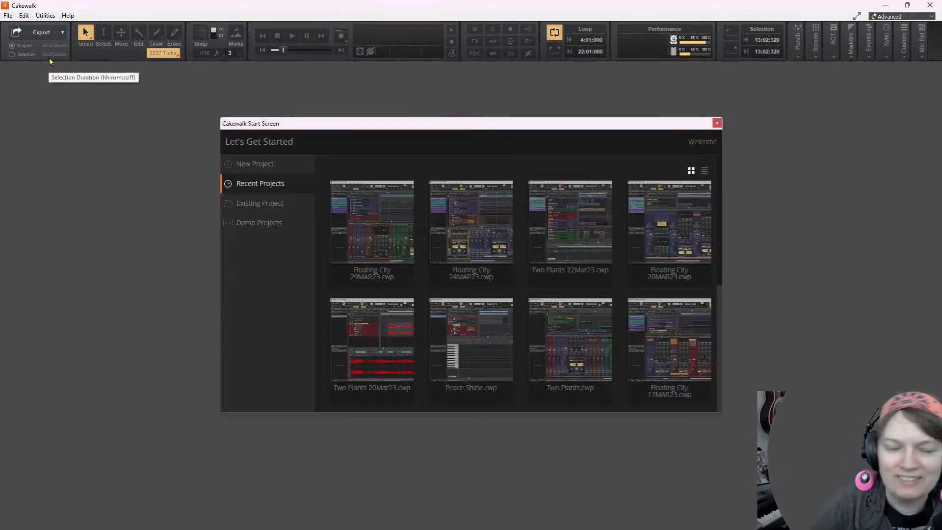
{"action": "left_click", "coordinate": [400, 241]}
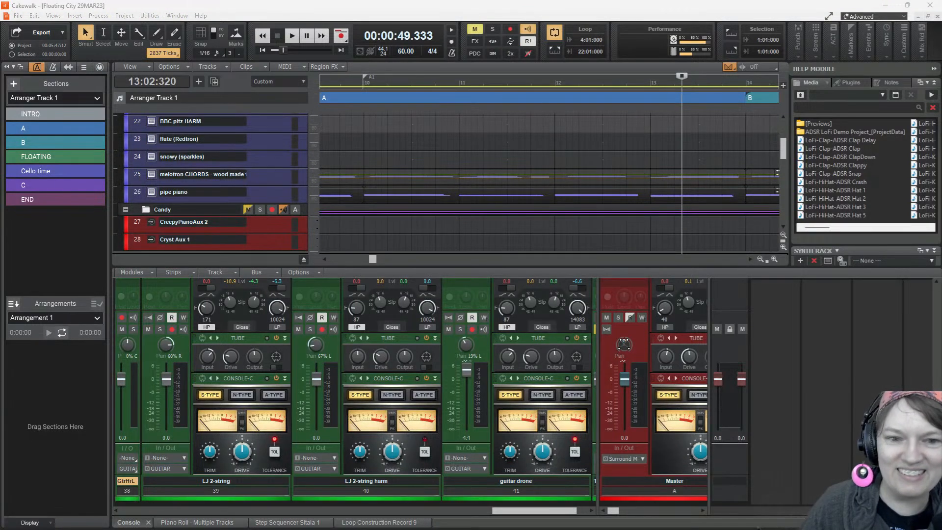
Test playback of the reopened project from 13:02:320 into section B
{"action": "left_click", "coordinate": [292, 36]}
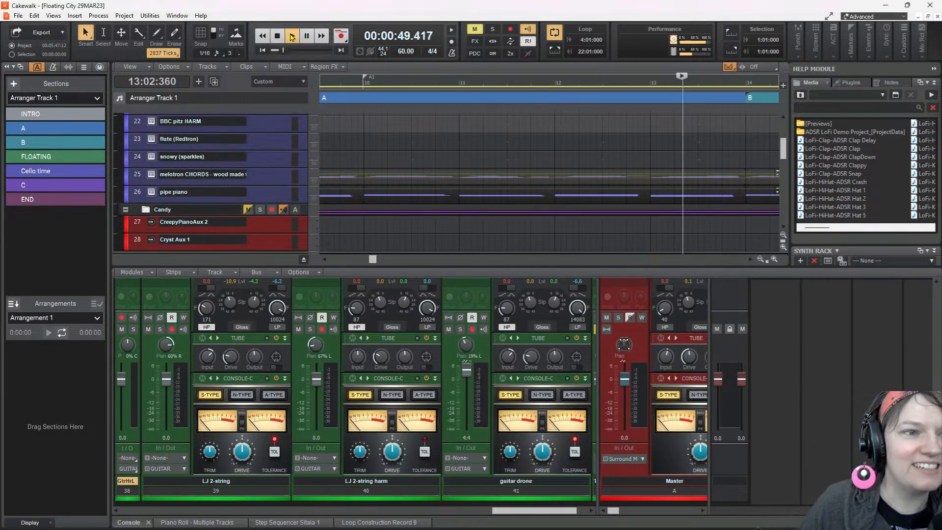
{"action": "left_click", "coordinate": [307, 36]}
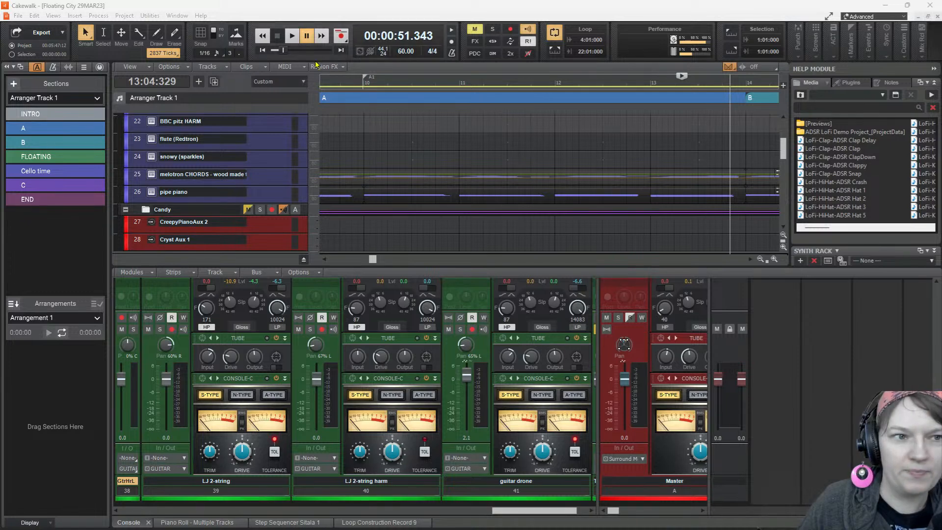
{"action": "left_click", "coordinate": [292, 35]}
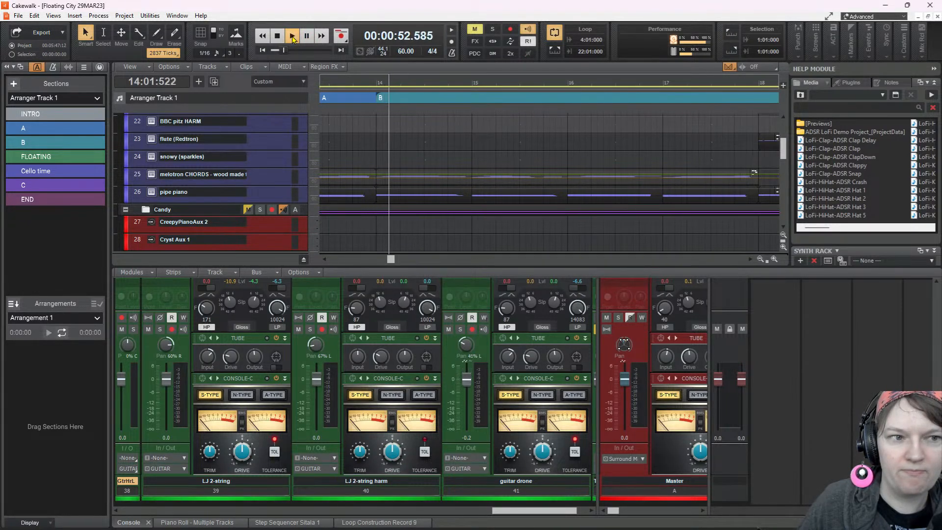
{"action": "left_click", "coordinate": [281, 37]}
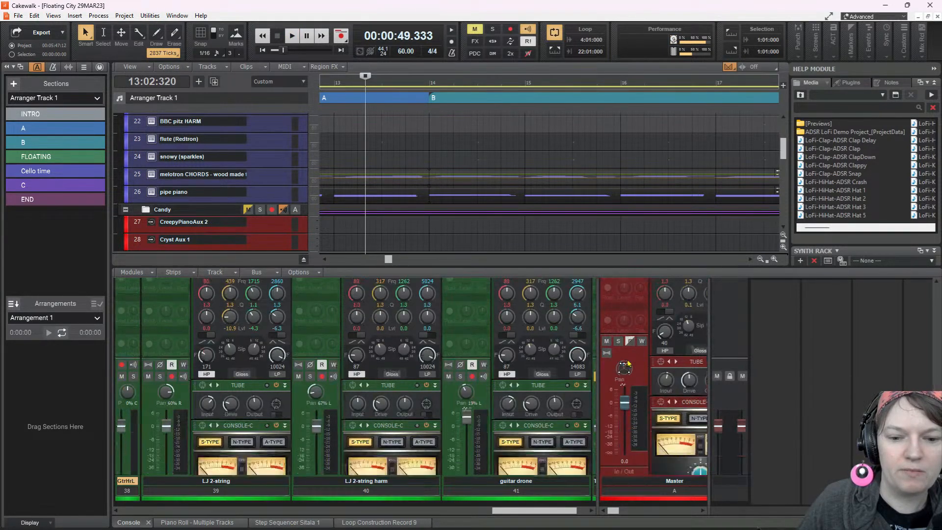
Route the Master bus output to the stereo Headphones (4- Shure MV7) pair and test playback into section B
{"action": "left_click", "coordinate": [643, 460]}
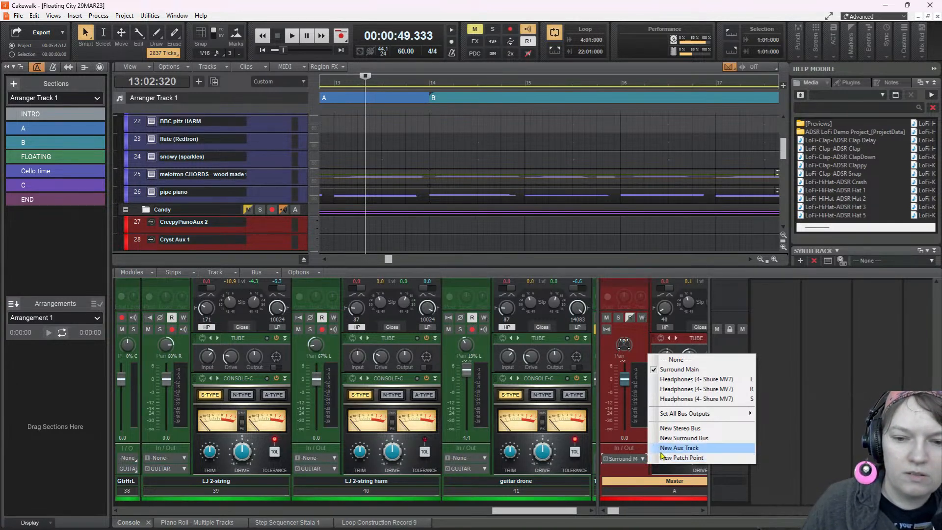
{"action": "left_click", "coordinate": [676, 399]}
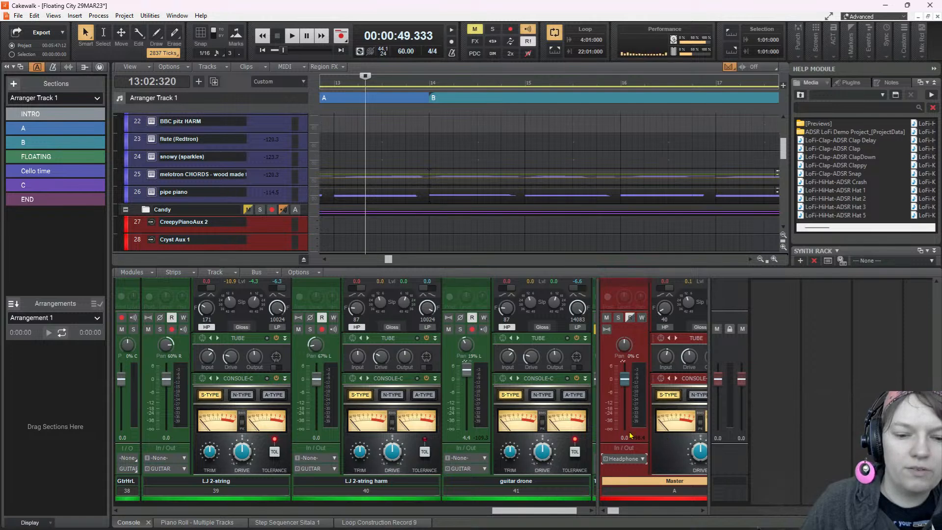
{"action": "left_click", "coordinate": [291, 39]}
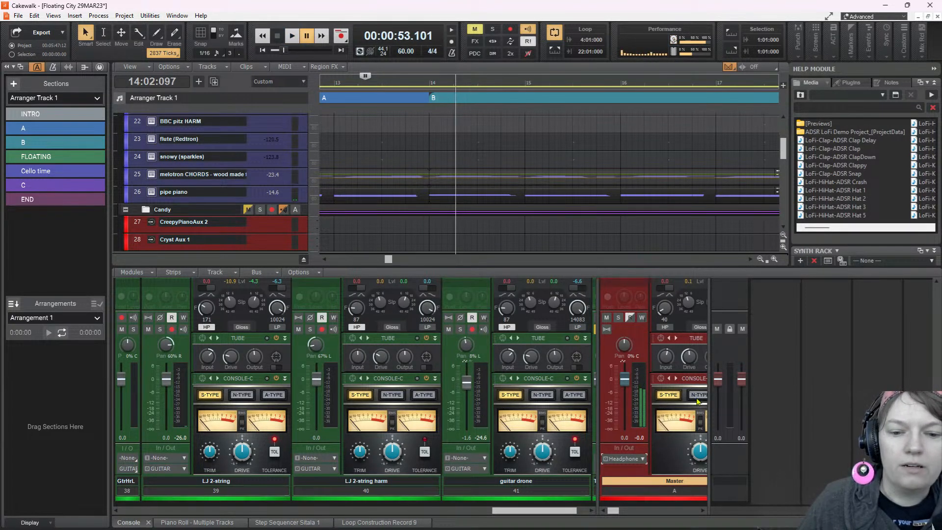
{"action": "left_click", "coordinate": [292, 36]}
{"action": "left_click", "coordinate": [307, 36]}
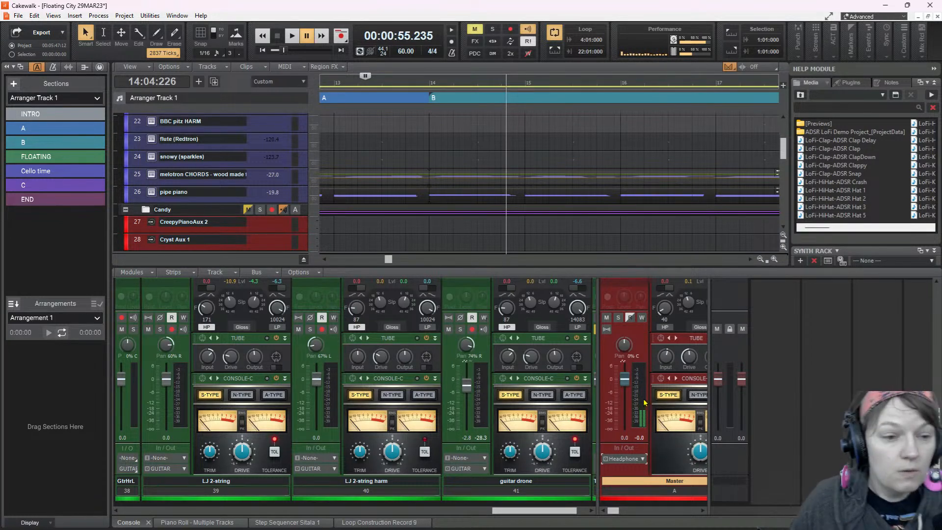
Set the audio driver mode to ASIO in the playback and recording preferences and apply it
{"action": "key", "text": "p"}
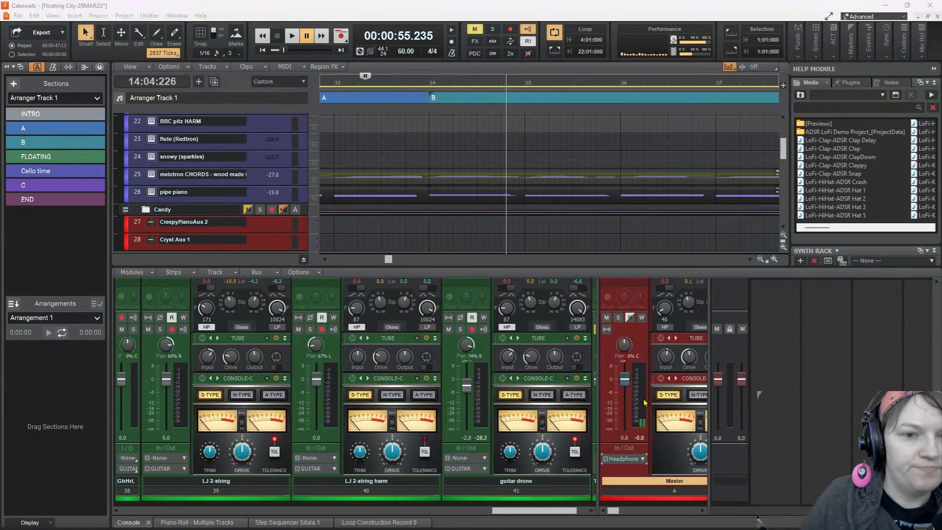
{"action": "left_click", "coordinate": [522, 131]}
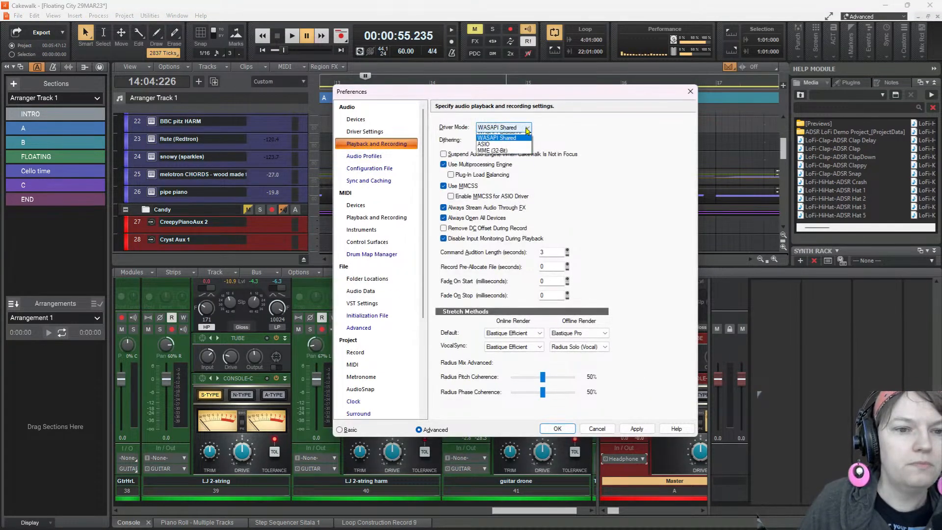
{"action": "left_click", "coordinate": [506, 155]}
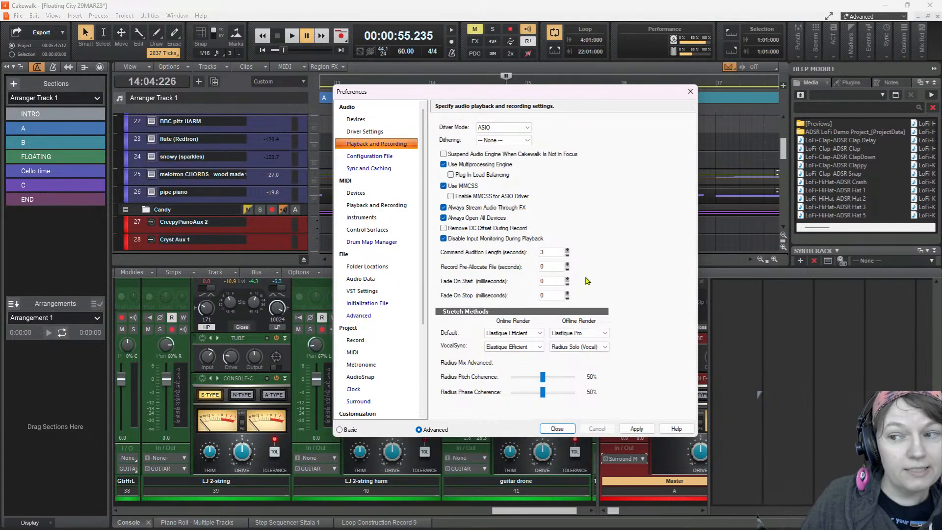
{"action": "left_click", "coordinate": [636, 428]}
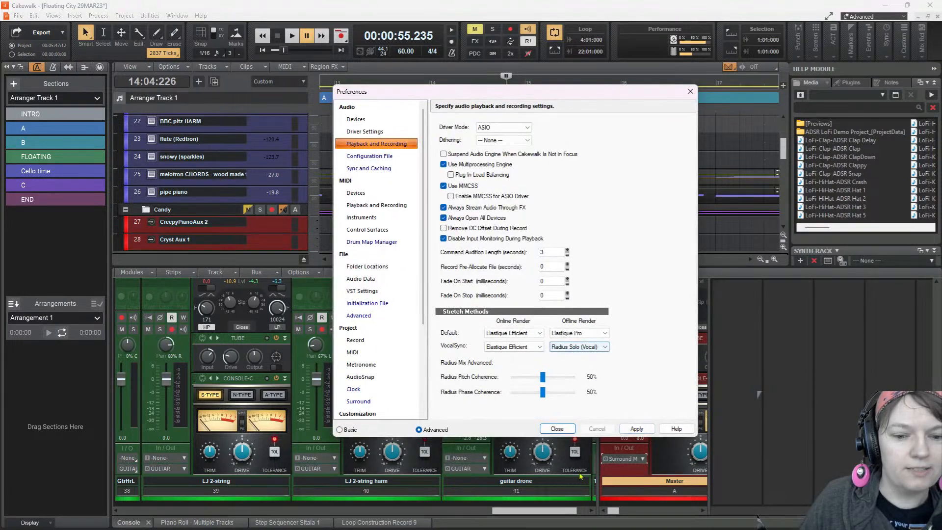
Close the audio preferences and test playback from 14:04:226 further into section B
{"action": "left_click", "coordinate": [556, 429]}
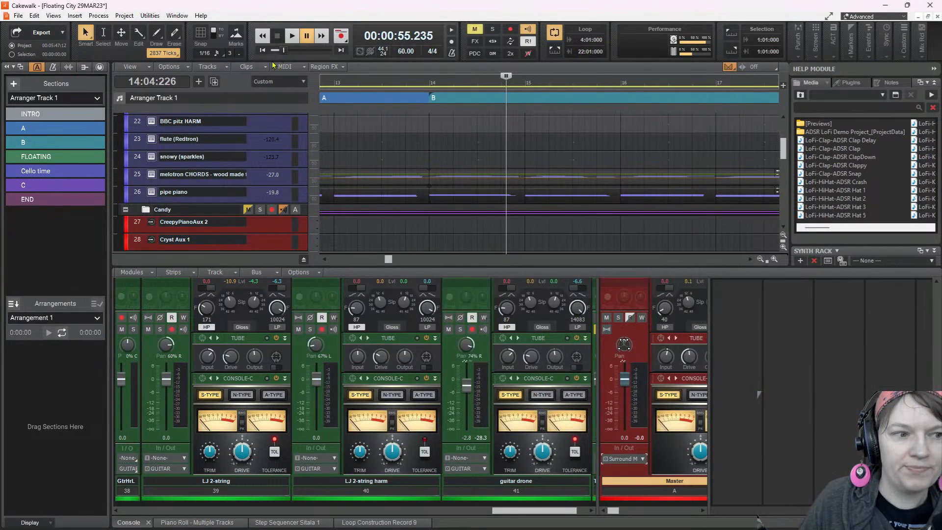
{"action": "left_click", "coordinate": [292, 36]}
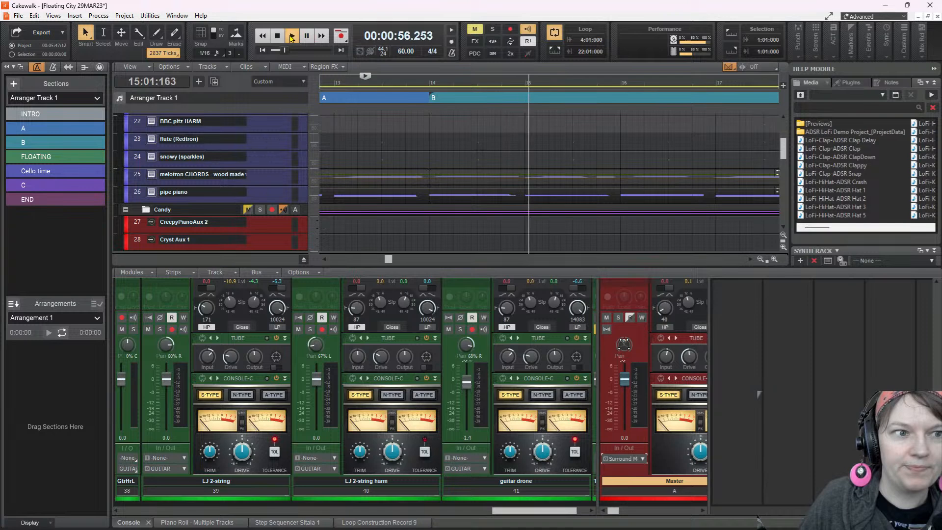
{"action": "left_click", "coordinate": [278, 36]}
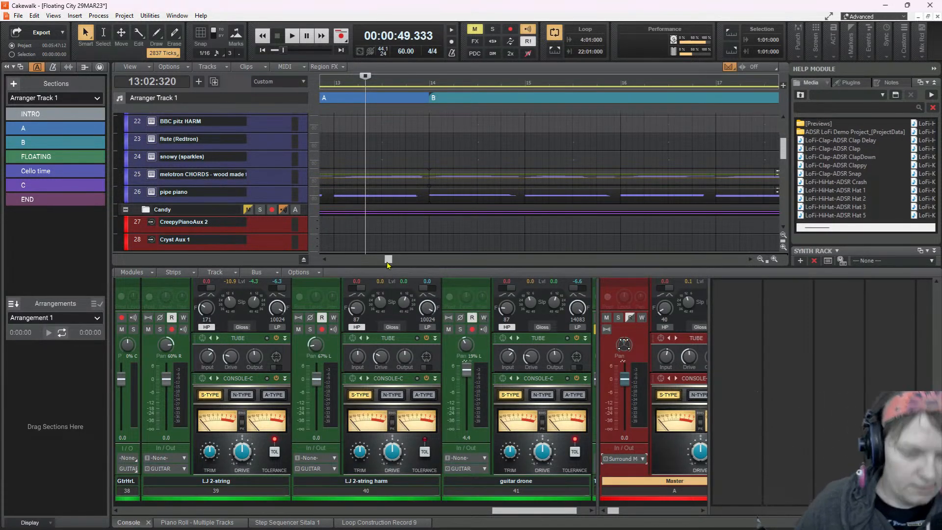
Return to the project start, enable snapping, and test playback of the INTRO from 4:01:000
{"action": "left_click", "coordinate": [263, 51]}
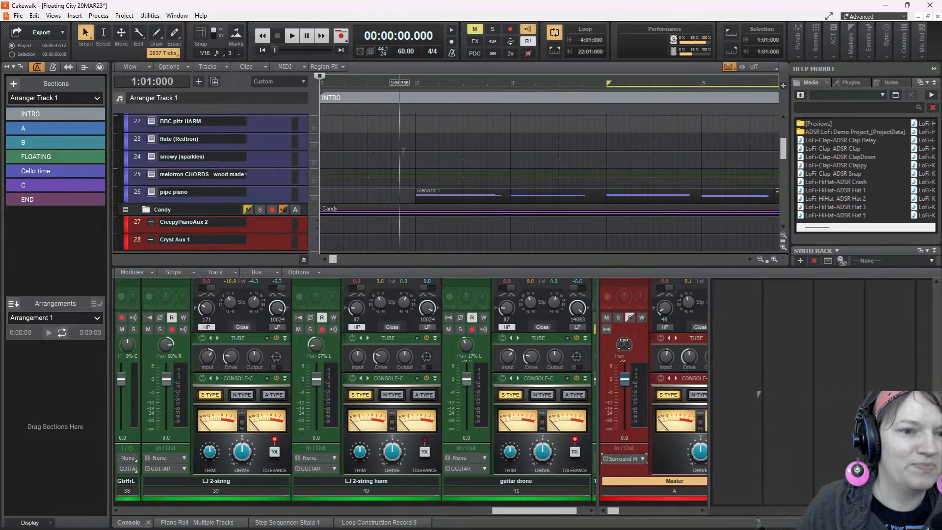
{"action": "scroll", "coordinate": [484, 210], "scroll_direction": "down", "scroll_amount": 3}
{"action": "scroll", "coordinate": [584, 211], "scroll_direction": "up", "scroll_amount": 2}
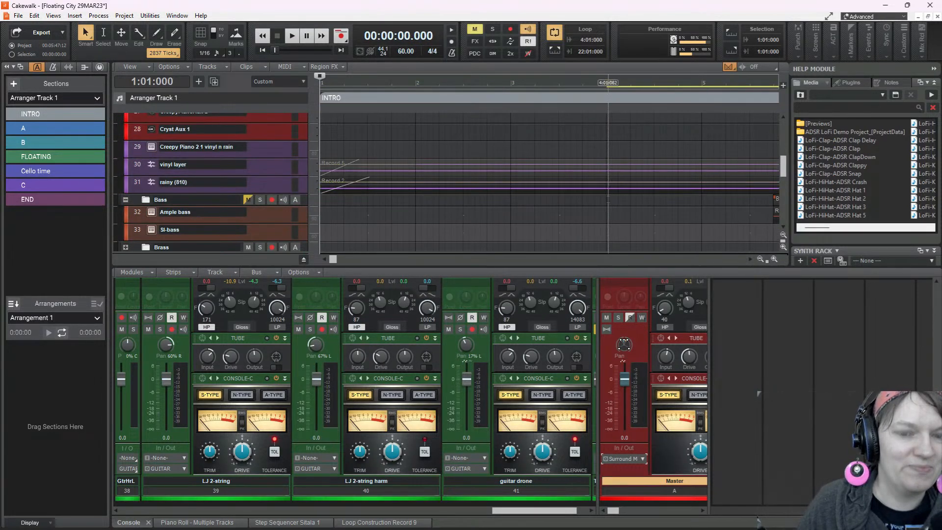
{"action": "key", "text": "n"}
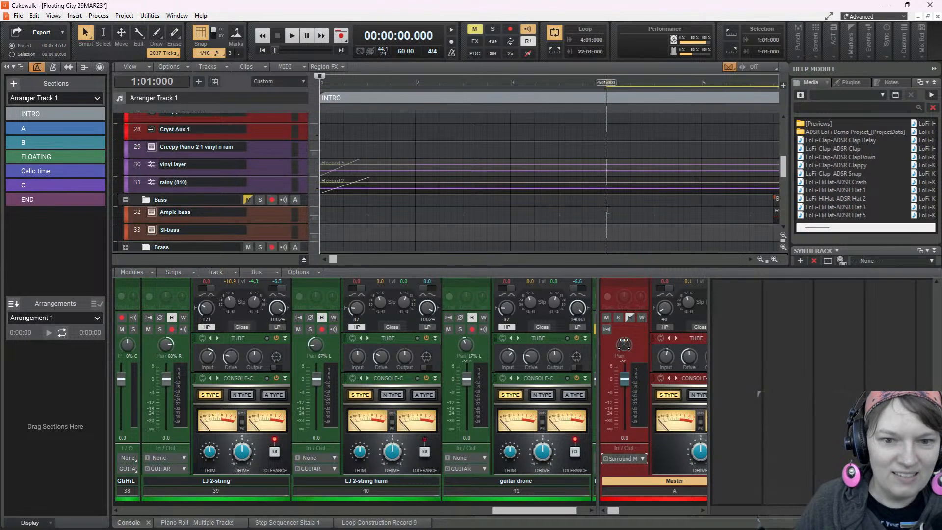
{"action": "left_click", "coordinate": [606, 214]}
{"action": "key", "text": "space"}
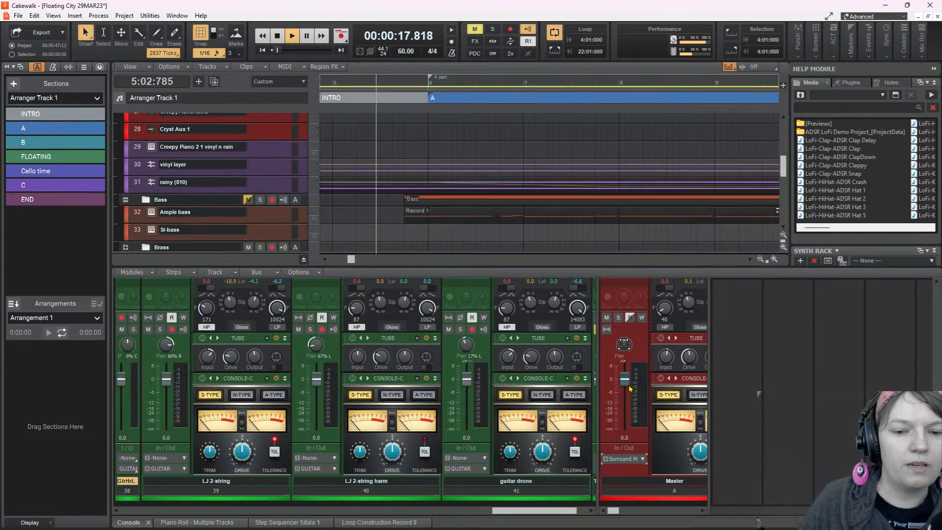
Check the Master bus's available output destinations during playback, and stop the transport
{"action": "left_click", "coordinate": [638, 459]}
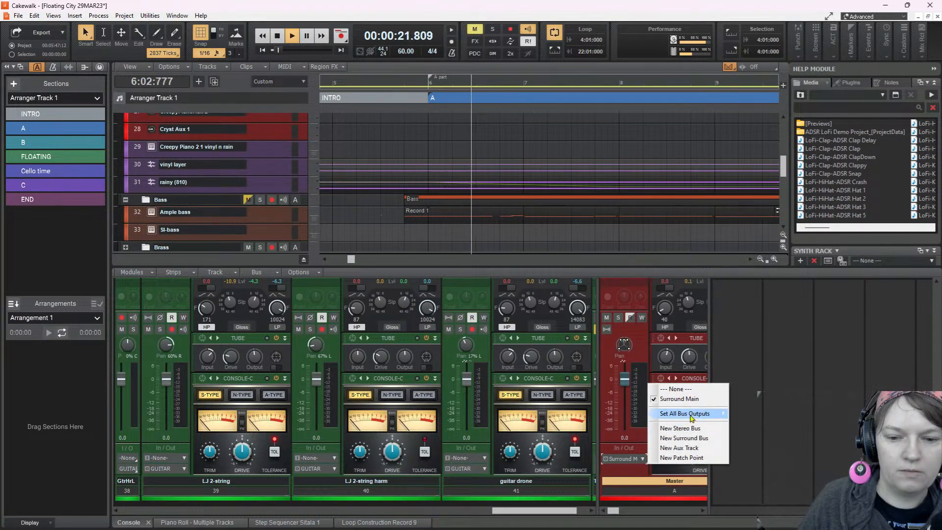
{"action": "mouse_move", "coordinate": [692, 416]}
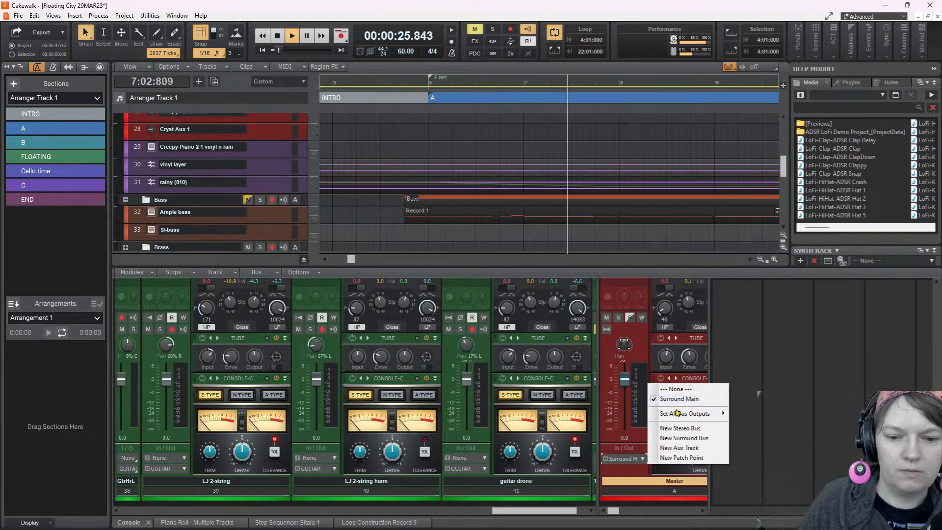
{"action": "left_click", "coordinate": [277, 36]}
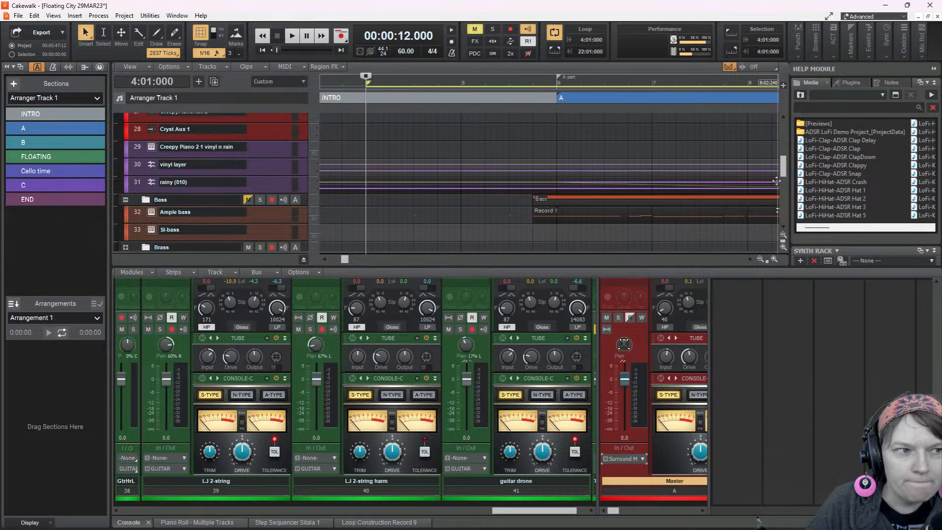
Exit Cakewalk without saving the changes to Floating City 29MAR23
{"action": "left_click", "coordinate": [18, 15]}
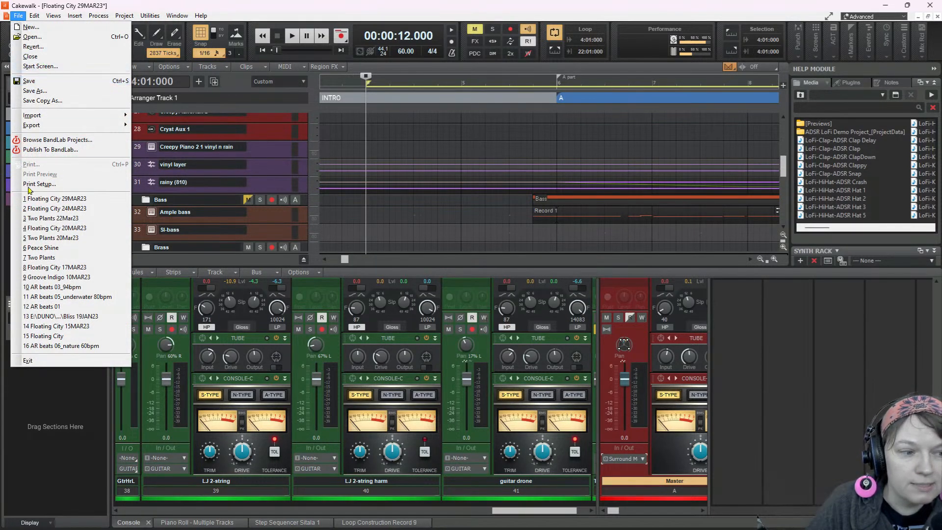
{"action": "left_click", "coordinate": [27, 360]}
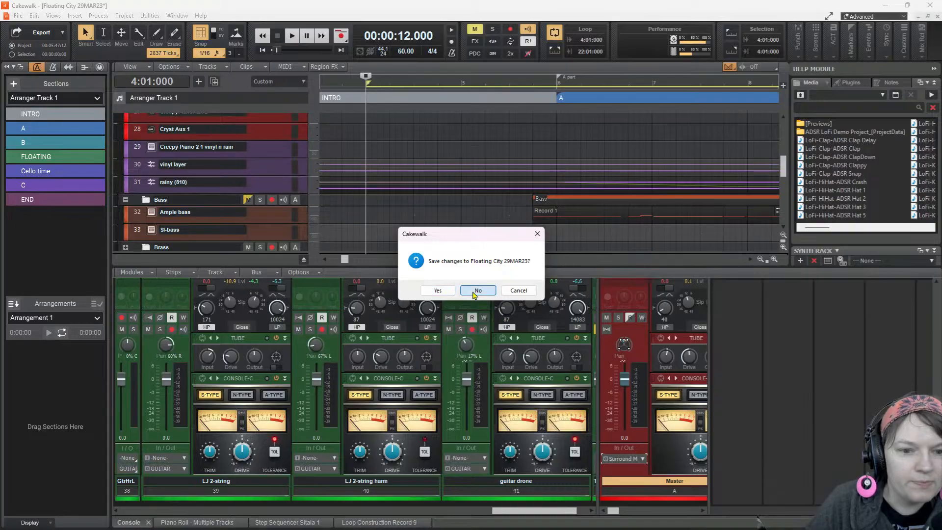
{"action": "left_click", "coordinate": [475, 290]}
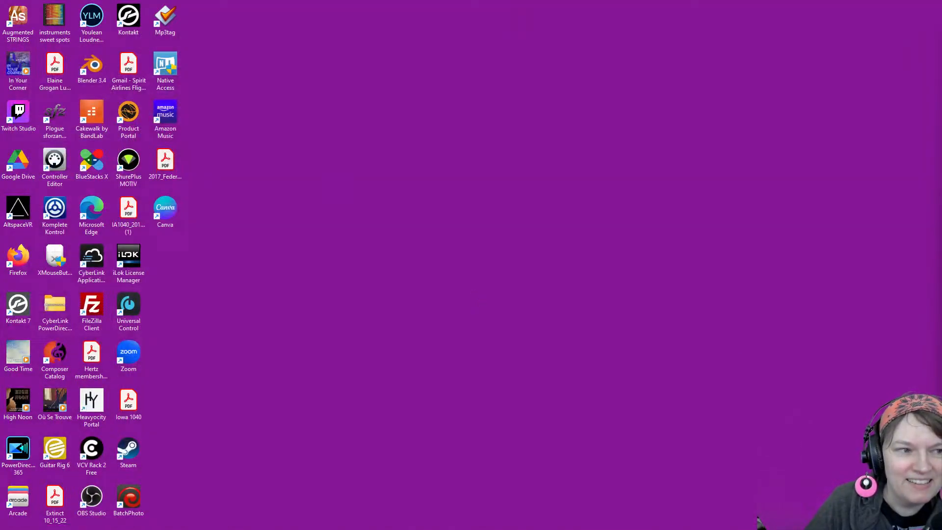
Relaunch Cakewalk by BandLab and reopen Floating City 29MAR23 from the recent projects
{"action": "double_click", "coordinate": [92, 115]}
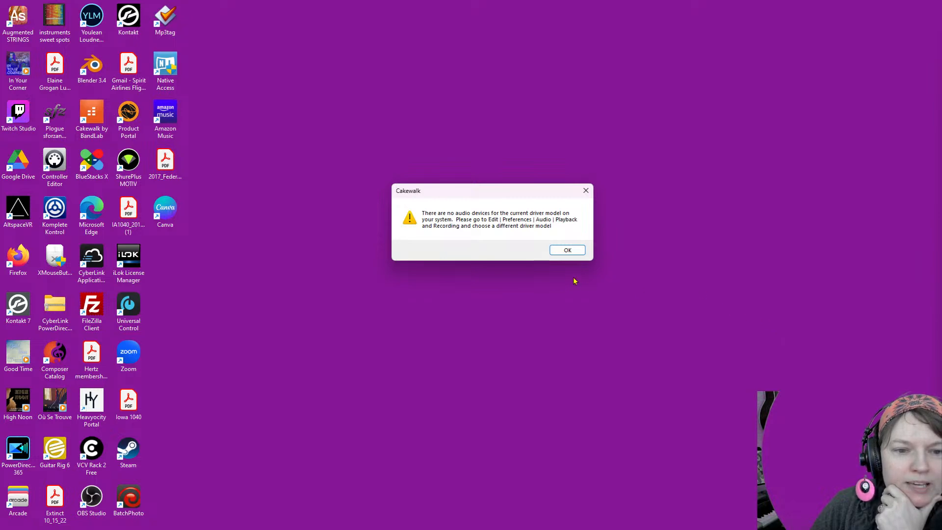
{"action": "left_click", "coordinate": [567, 251]}
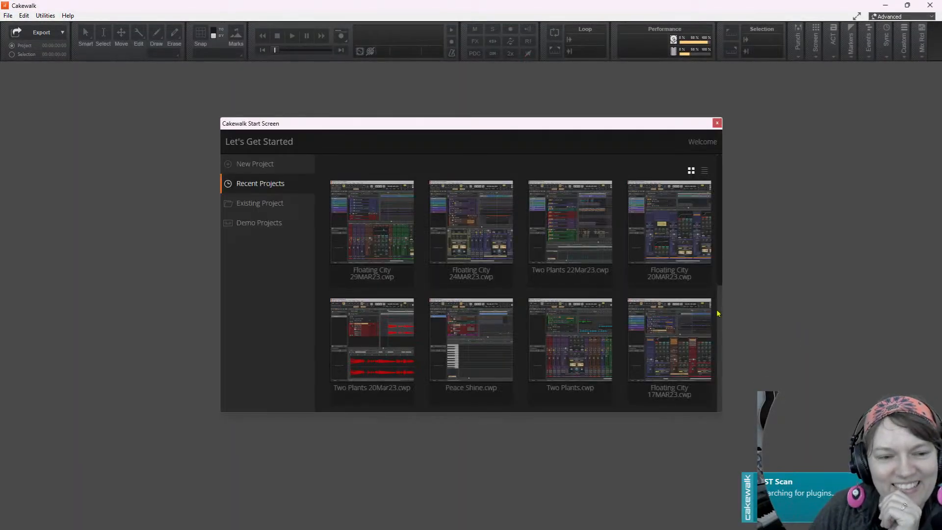
{"action": "left_click", "coordinate": [400, 244]}
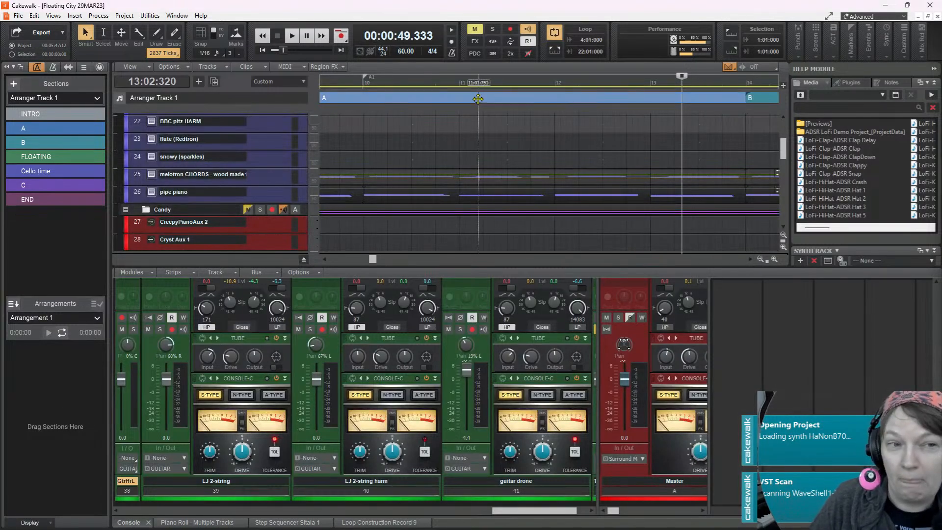
Test playback briefly from 13:02:320 and check the Master bus output options, keeping Surround Main
{"action": "left_click", "coordinate": [292, 37]}
{"action": "left_click", "coordinate": [292, 38]}
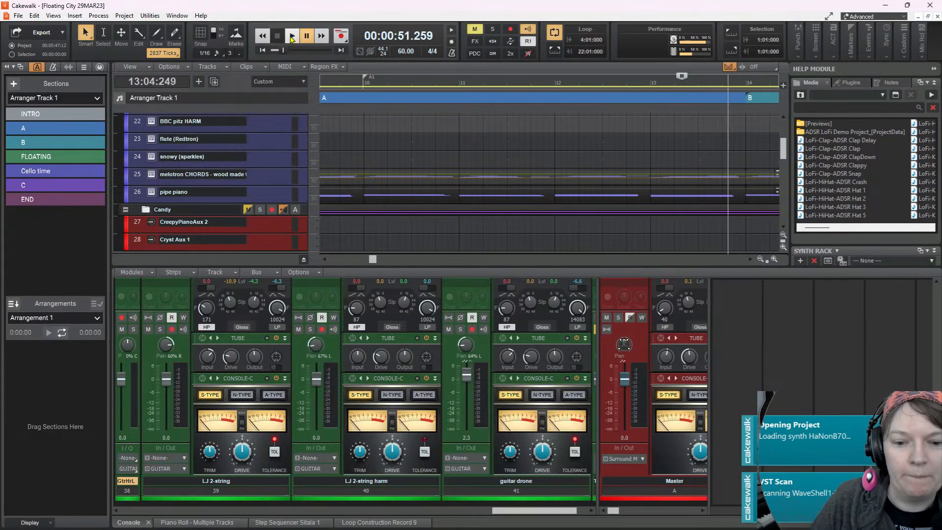
{"action": "left_click", "coordinate": [640, 460]}
{"action": "mouse_move", "coordinate": [684, 415]}
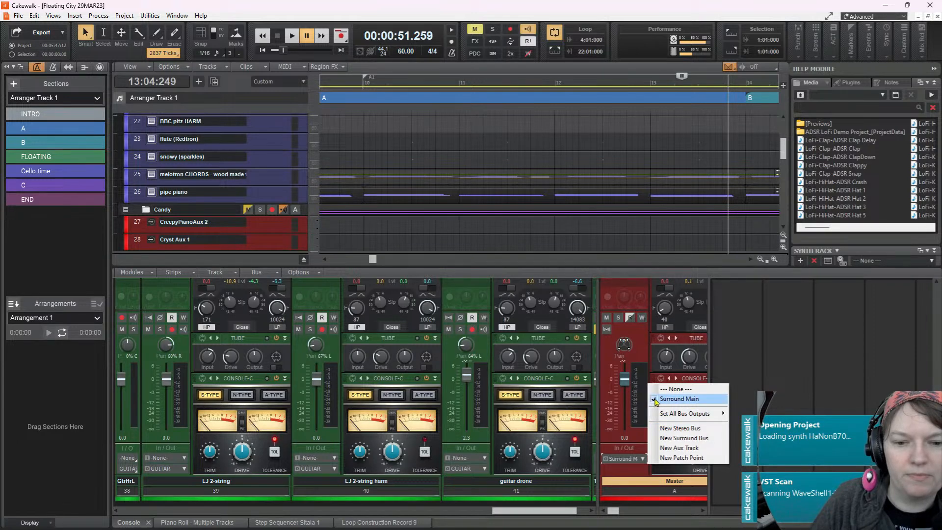
{"action": "left_click", "coordinate": [656, 400]}
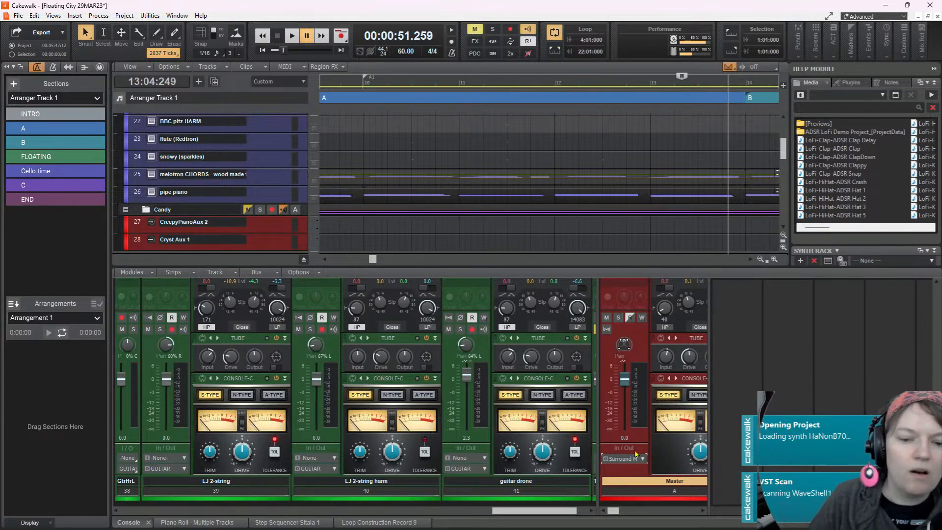
Enable the ZOOM AMS-44 ASIO inputs In 1 and In 3 and outputs Out 1 and Out 3, and apply
{"action": "key", "text": "p"}
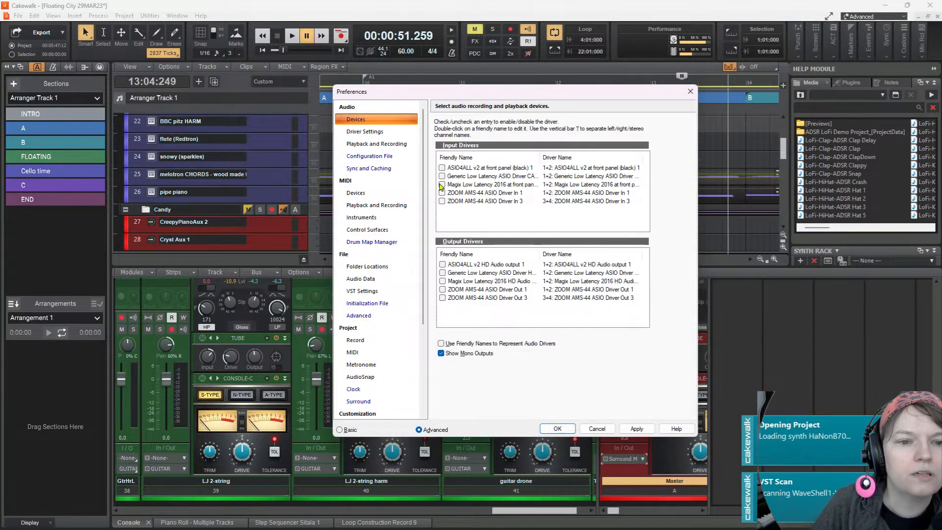
{"action": "left_click", "coordinate": [442, 193]}
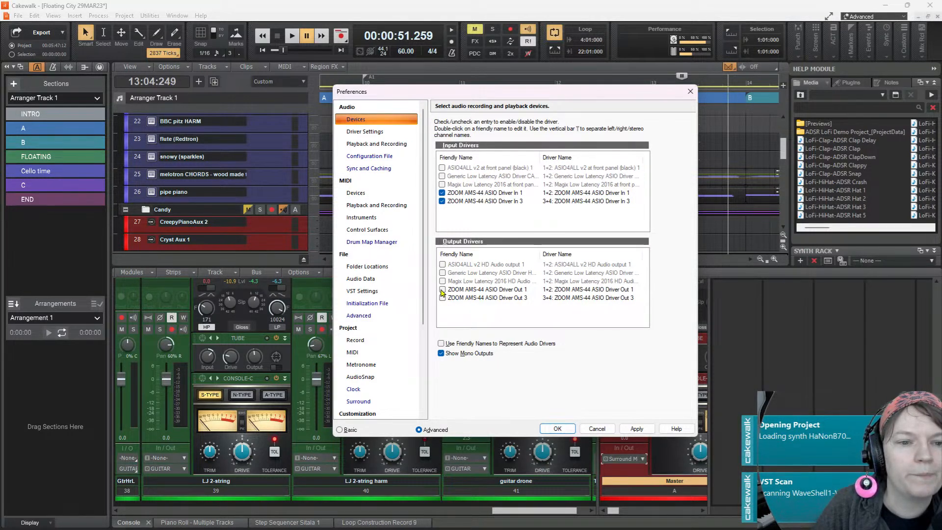
{"action": "left_click", "coordinate": [442, 289]}
{"action": "left_click", "coordinate": [442, 298]}
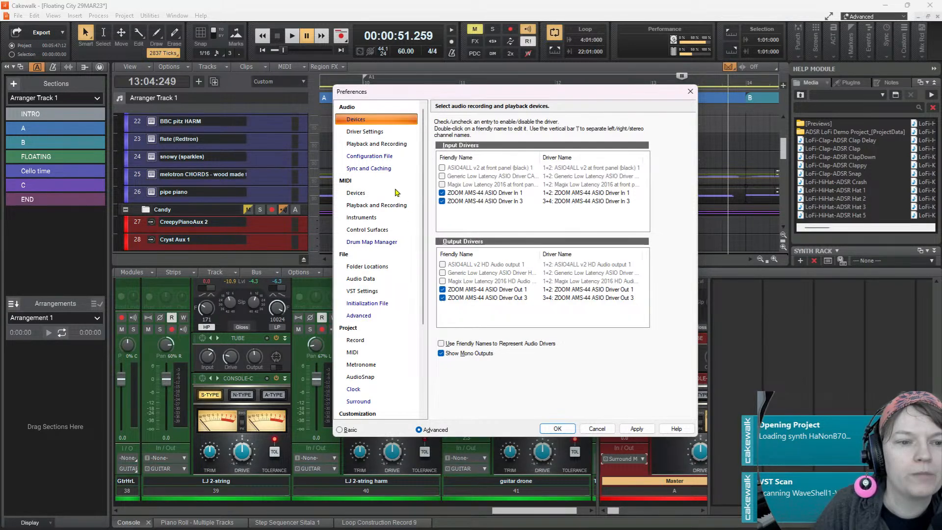
{"action": "left_click", "coordinate": [638, 430]}
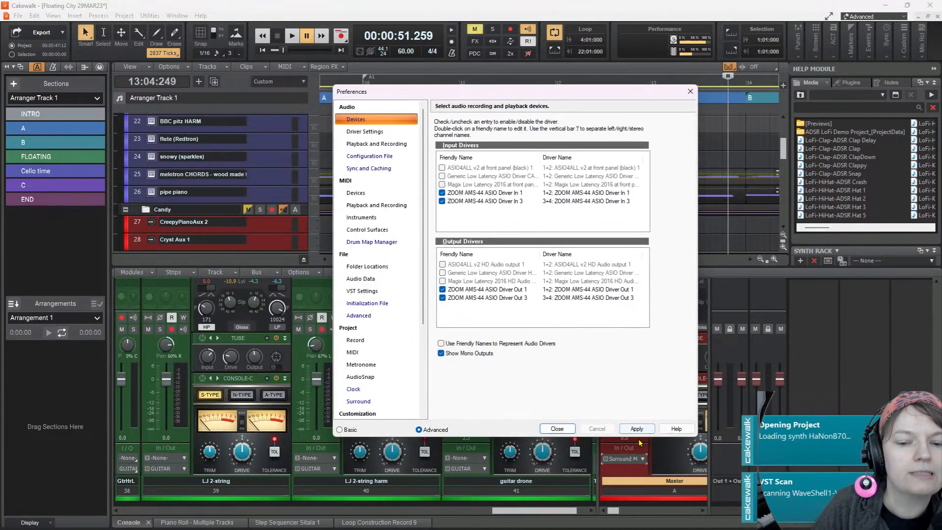
Switch the audio driver mode to WASAPI Shared in the playback and recording preferences
{"action": "left_click", "coordinate": [377, 144]}
{"action": "left_click", "coordinate": [506, 128]}
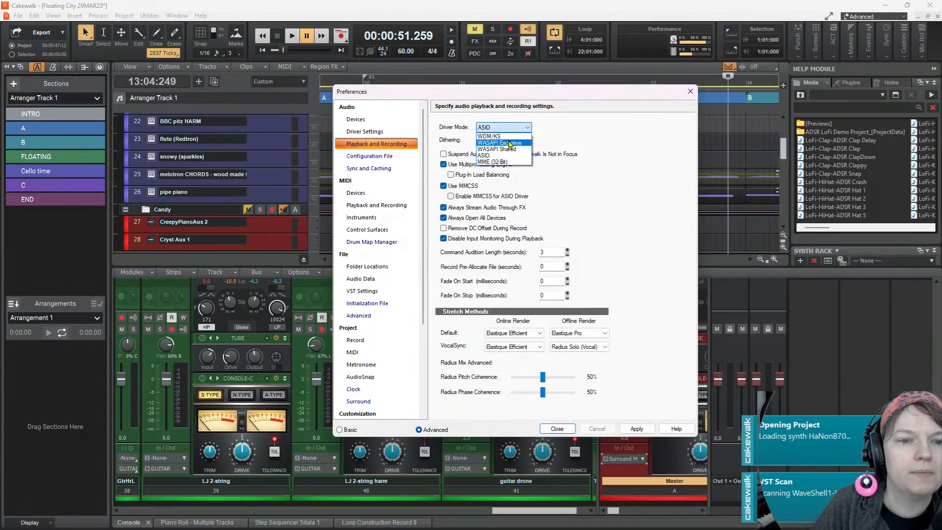
{"action": "left_click", "coordinate": [510, 143]}
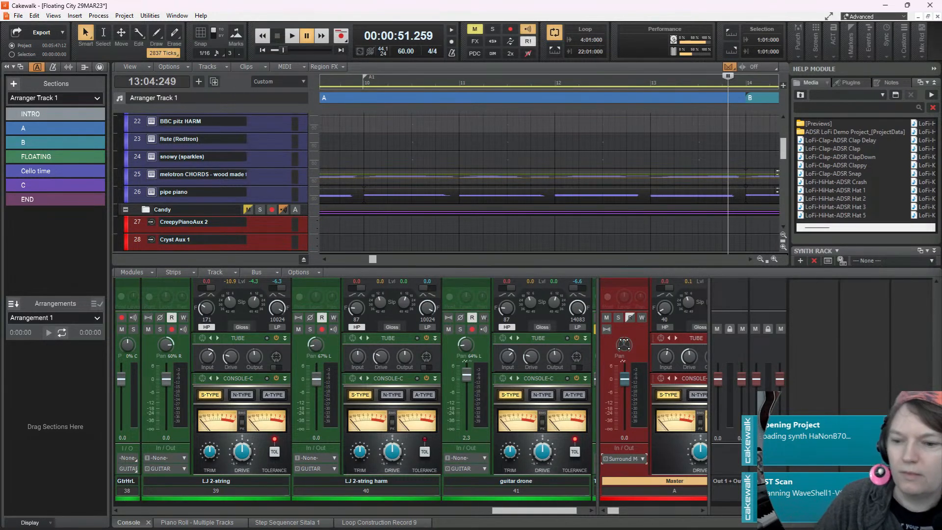
{"action": "key", "text": "p"}
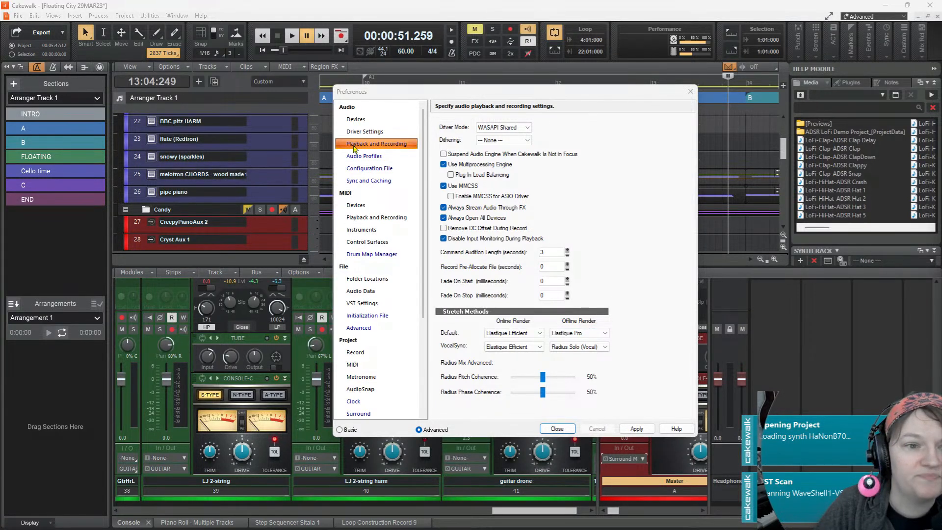
Examine the WASAPI driver settings, the playback timing master choices and the enabled input and output devices
{"action": "left_click", "coordinate": [381, 132]}
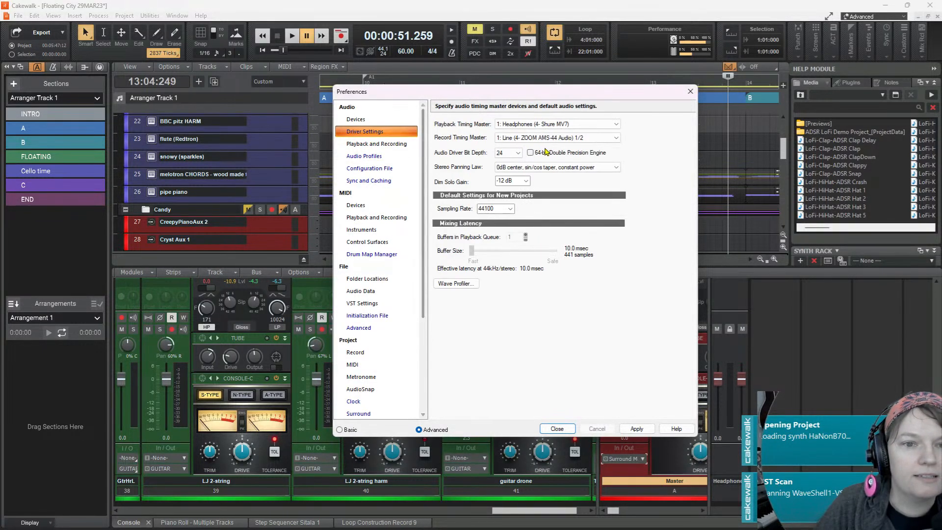
{"action": "left_click", "coordinate": [392, 145]}
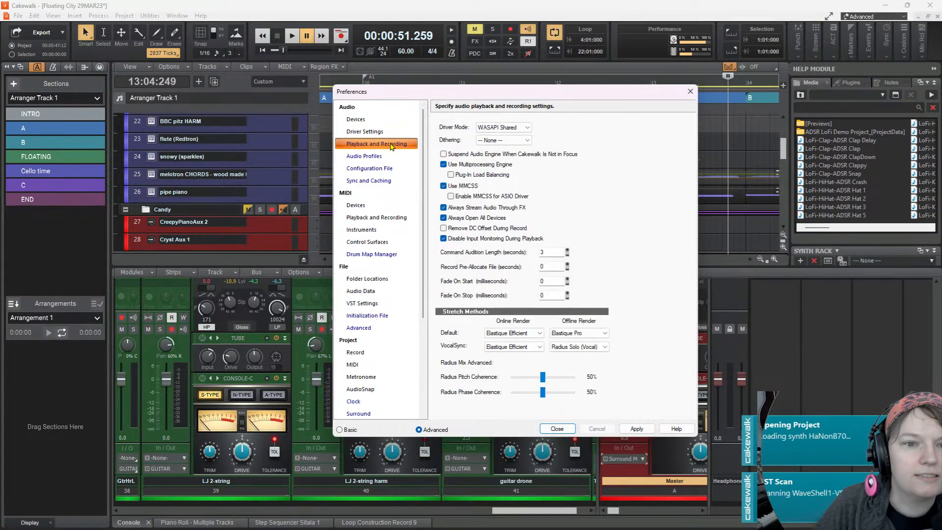
{"action": "left_click", "coordinate": [366, 120]}
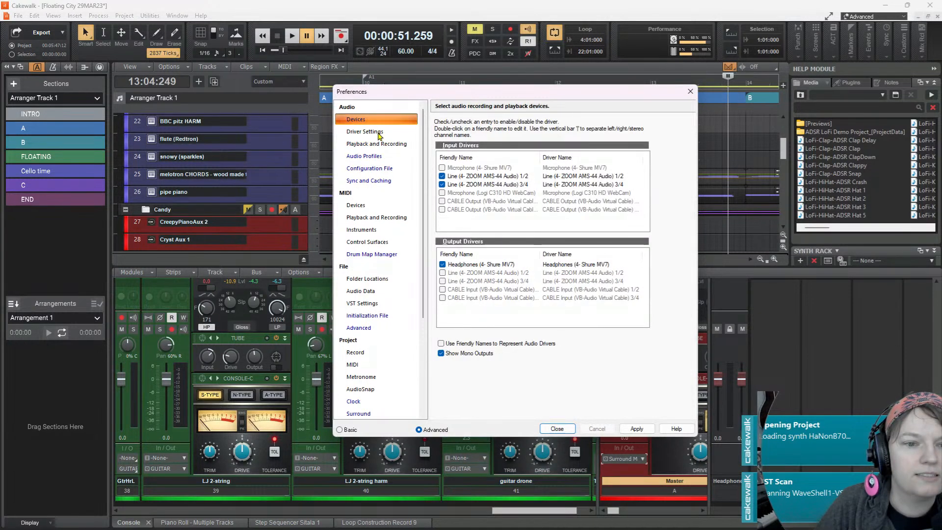
{"action": "left_click", "coordinate": [385, 146]}
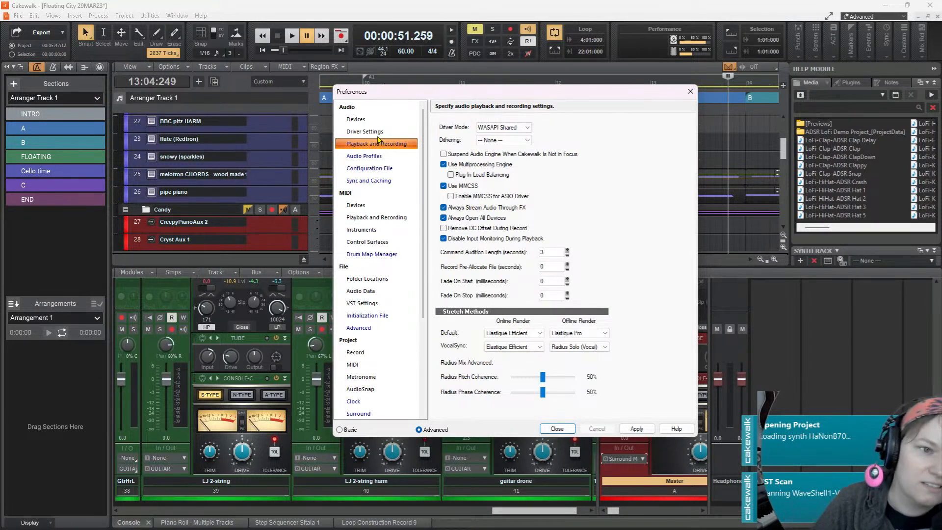
{"action": "left_click", "coordinate": [378, 132]}
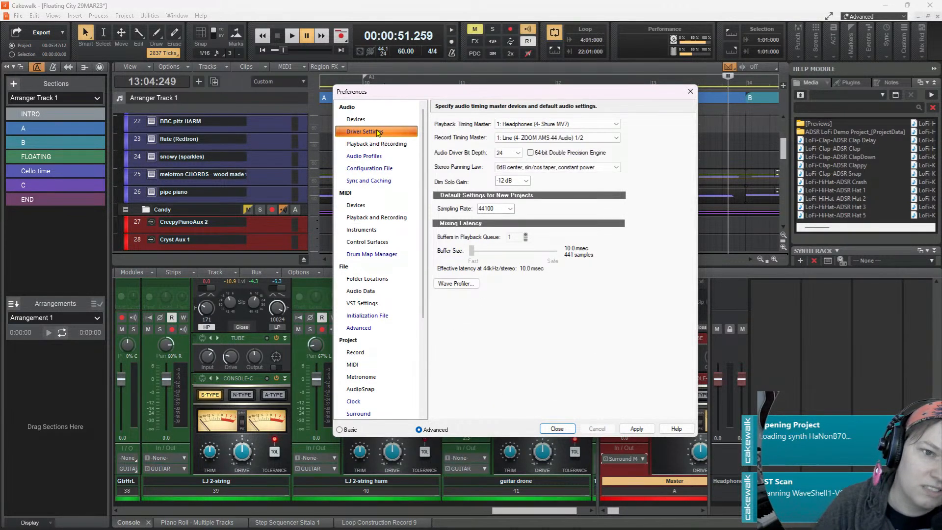
{"action": "left_click", "coordinate": [609, 125]}
{"action": "left_click", "coordinate": [610, 126]}
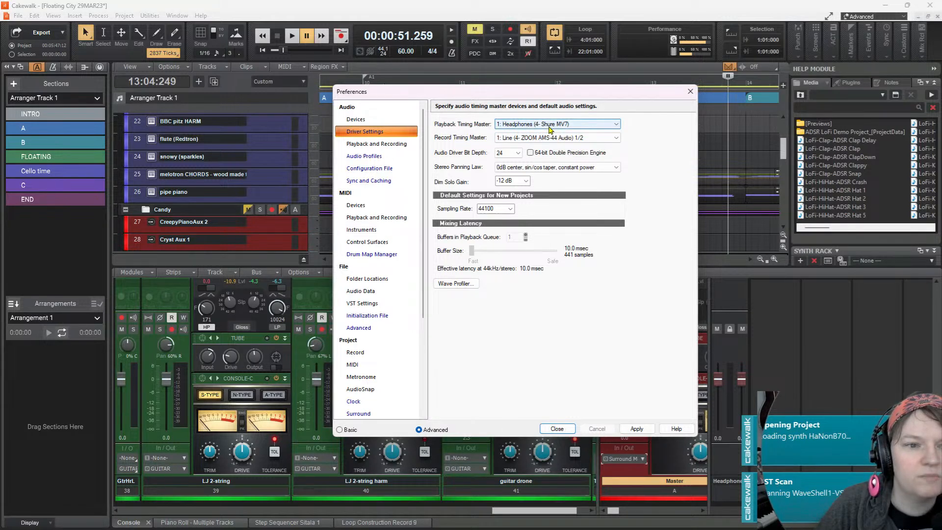
{"action": "left_click", "coordinate": [354, 121]}
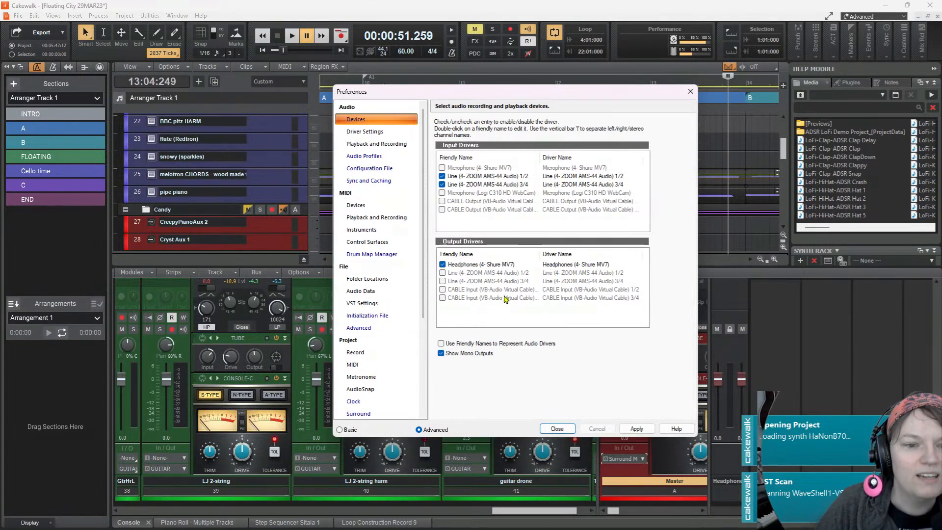
Apply and close the audio preferences, and test playback from 13:04:249 into section B
{"action": "left_click", "coordinate": [637, 429]}
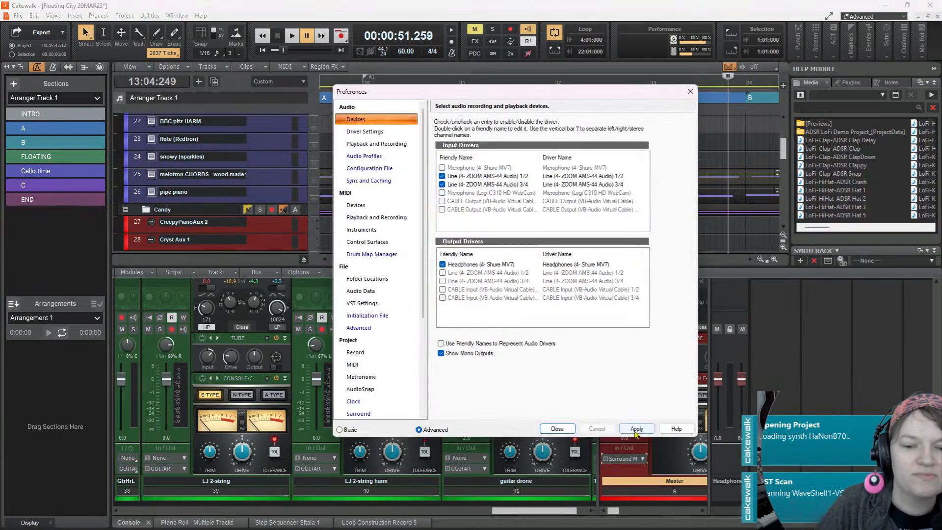
{"action": "left_click", "coordinate": [556, 429]}
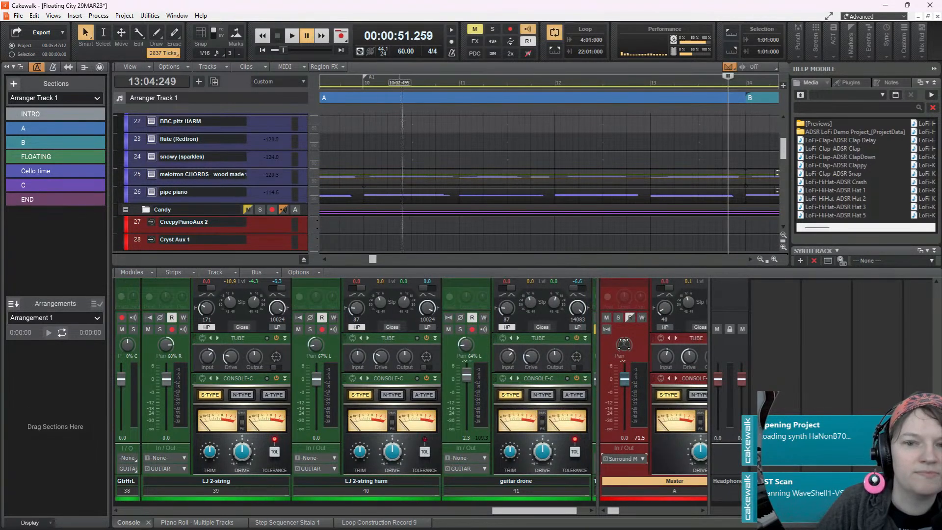
{"action": "left_click", "coordinate": [291, 37]}
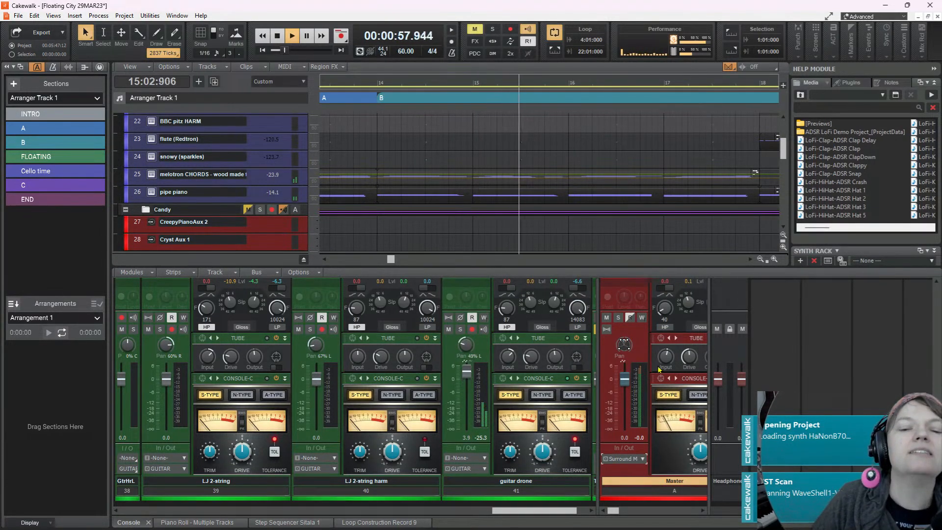
Route the Master bus output to the stereo Headphones (4- Shure MV7) pair and check the playback
{"action": "left_click", "coordinate": [642, 459]}
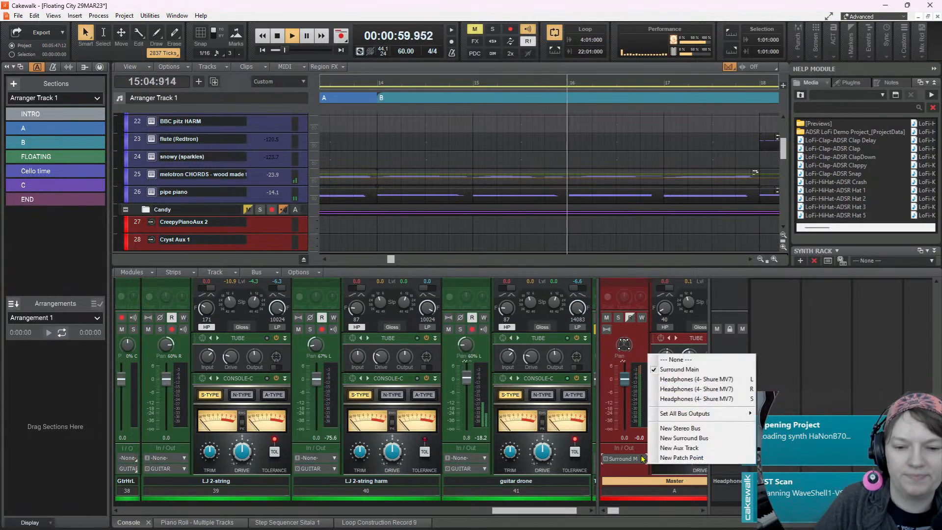
{"action": "left_click", "coordinate": [691, 398]}
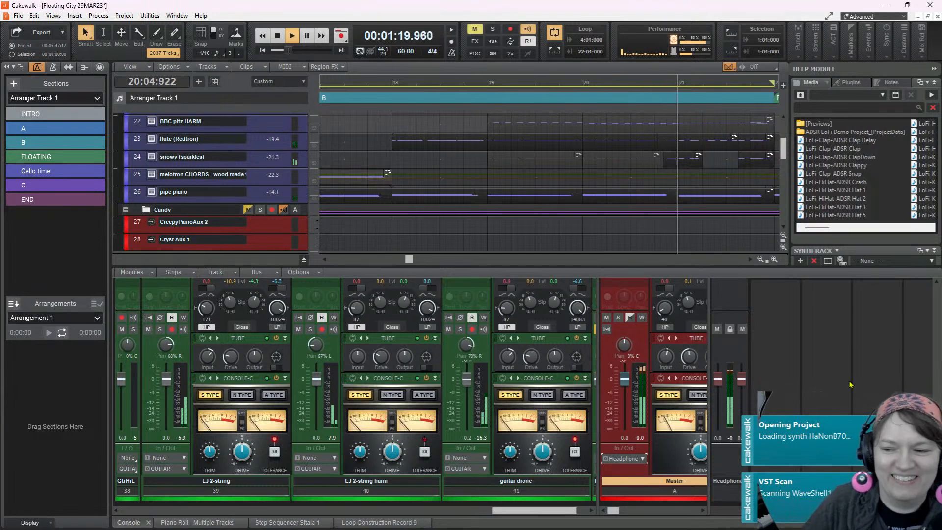
{"action": "key", "text": "space"}
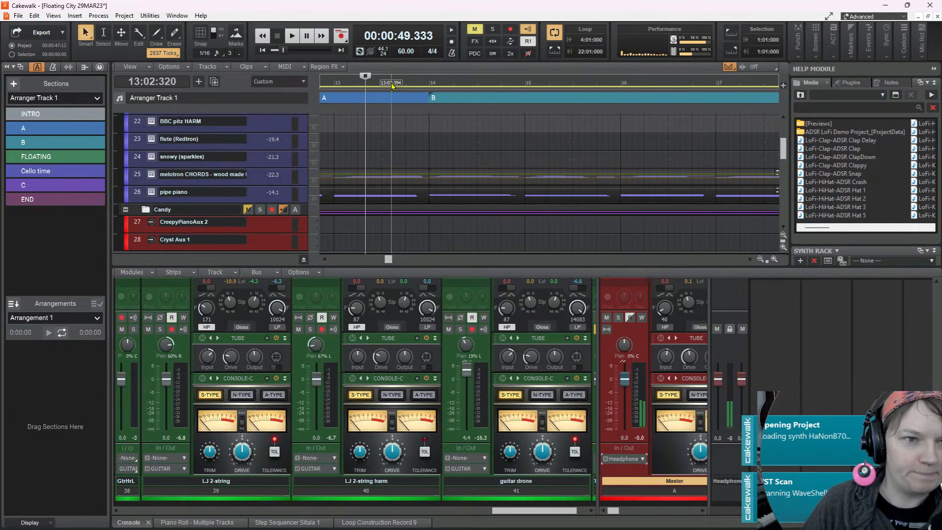
Restart the audio engine and play the song from the beginning
{"action": "left_click", "coordinate": [360, 52]}
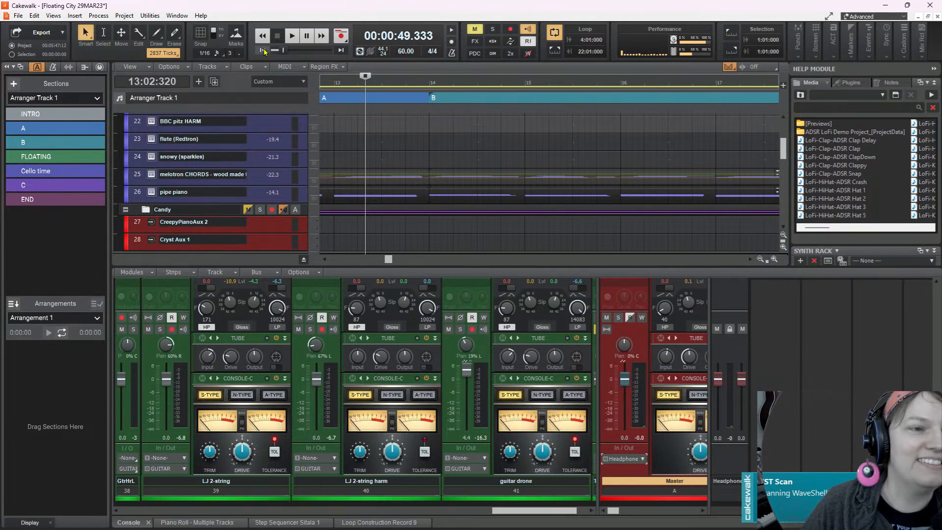
{"action": "left_click", "coordinate": [263, 51]}
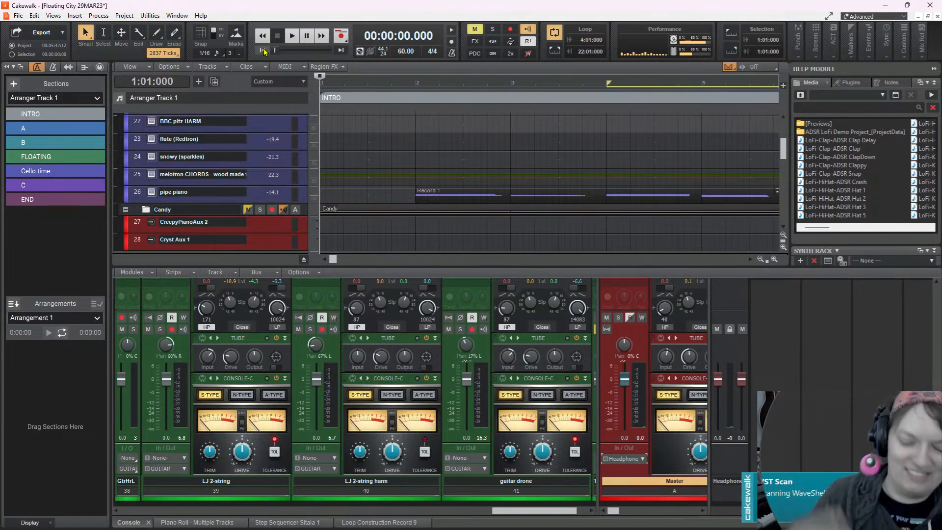
{"action": "key", "text": "space"}
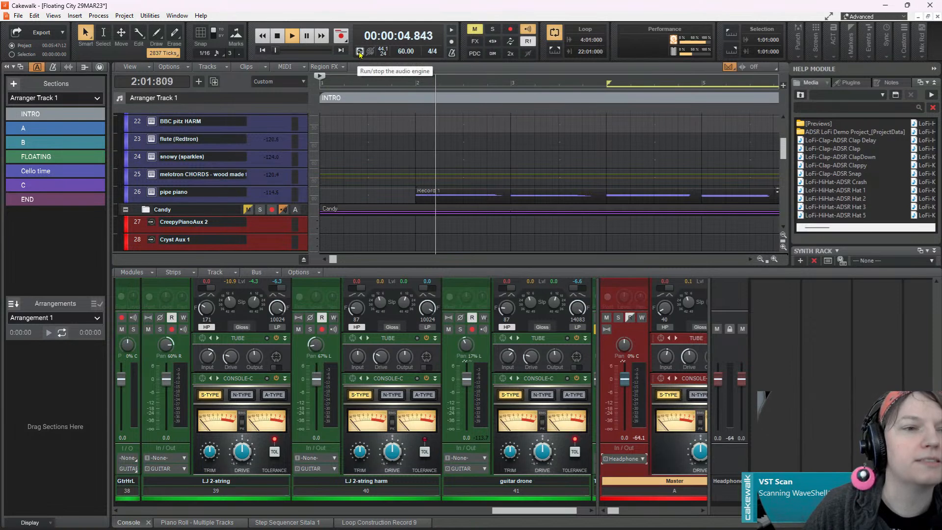
{"action": "key", "text": "space"}
{"action": "key", "text": "space"}
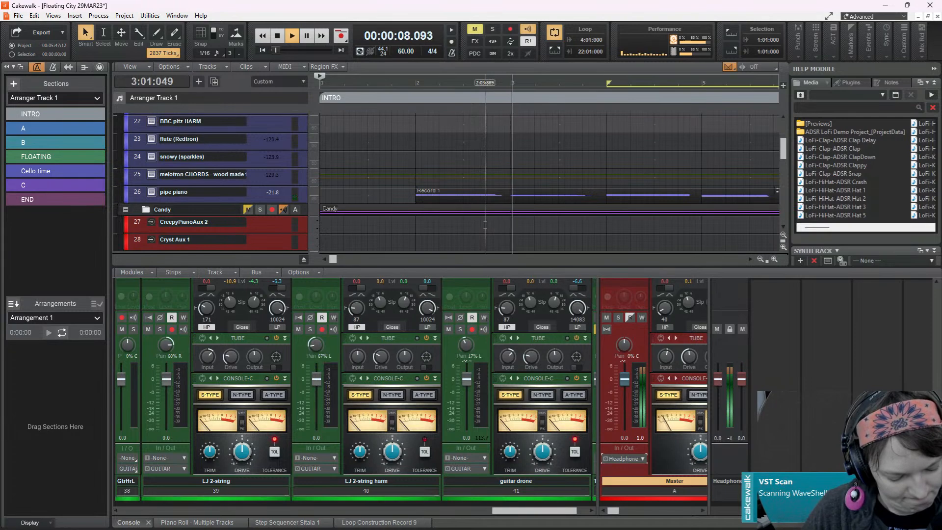
Expand the pipe piano track and examine it and the neighbouring tracks during playback
{"action": "double_click", "coordinate": [228, 193]}
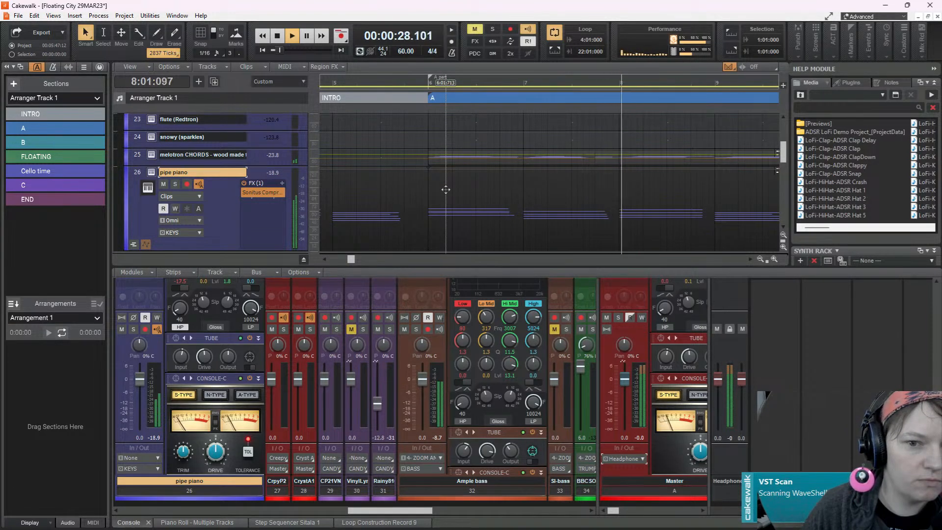
{"action": "scroll", "coordinate": [449, 189], "scroll_direction": "down", "scroll_amount": 5}
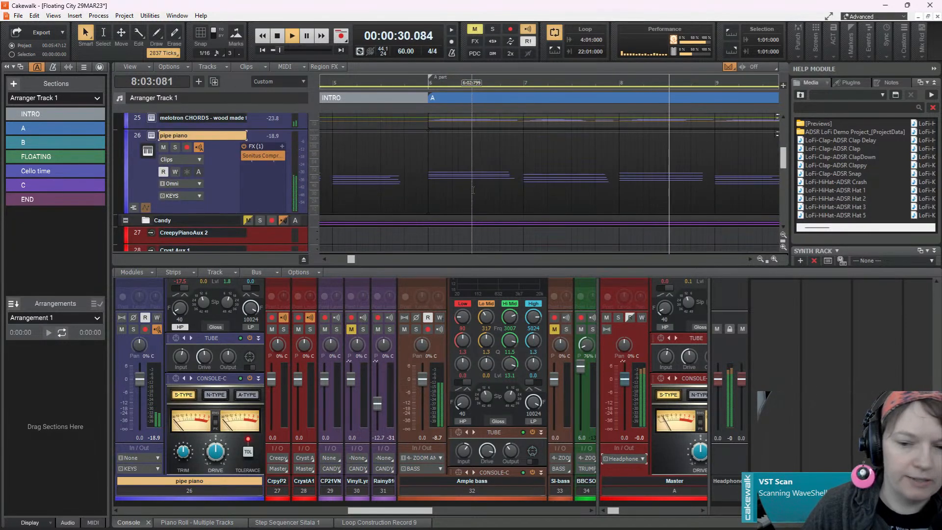
{"action": "scroll", "coordinate": [484, 188], "scroll_direction": "down", "scroll_amount": 1}
{"action": "scroll", "coordinate": [486, 184], "scroll_direction": "up", "scroll_amount": 1}
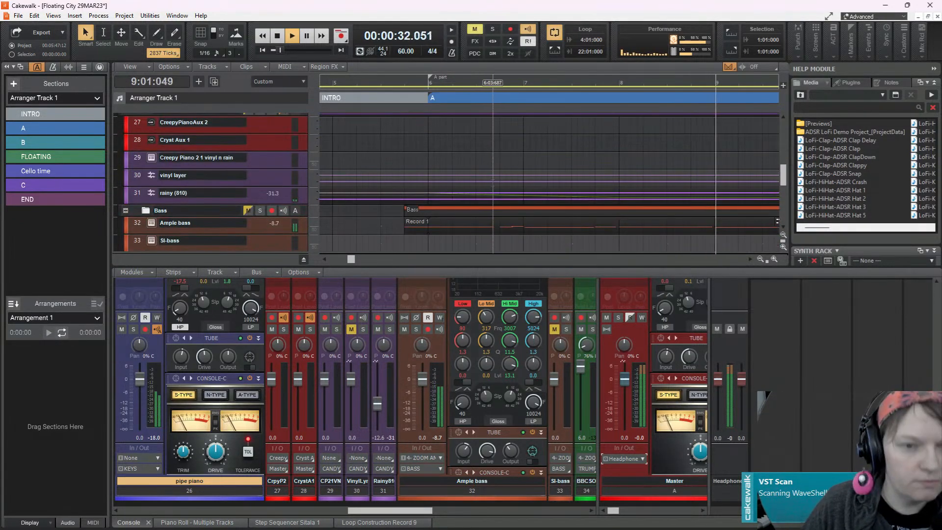
{"action": "scroll", "coordinate": [492, 183], "scroll_direction": "up", "scroll_amount": 3}
{"action": "scroll", "coordinate": [493, 184], "scroll_direction": "down", "scroll_amount": 5}
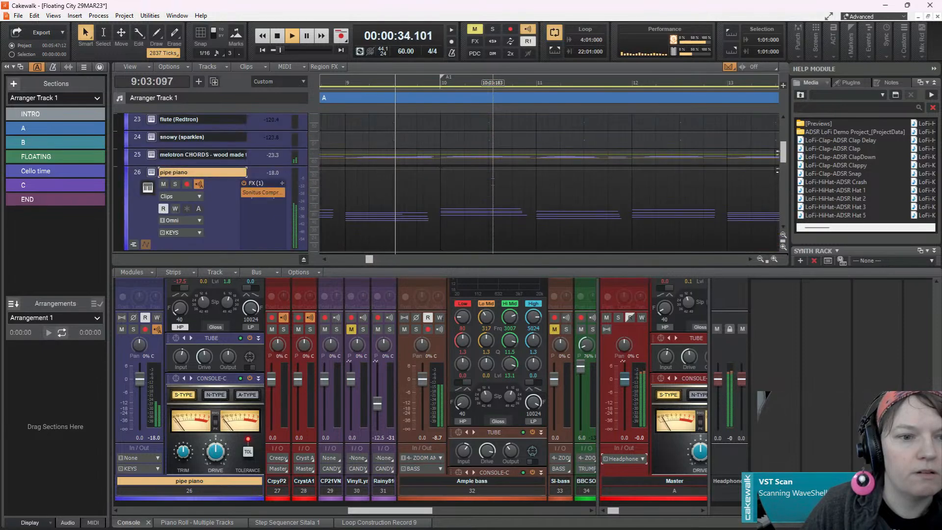
{"action": "scroll", "coordinate": [493, 184], "scroll_direction": "up", "scroll_amount": 5}
Solo the pipe piano track and play it from 2:01:000
{"action": "key", "text": "space"}
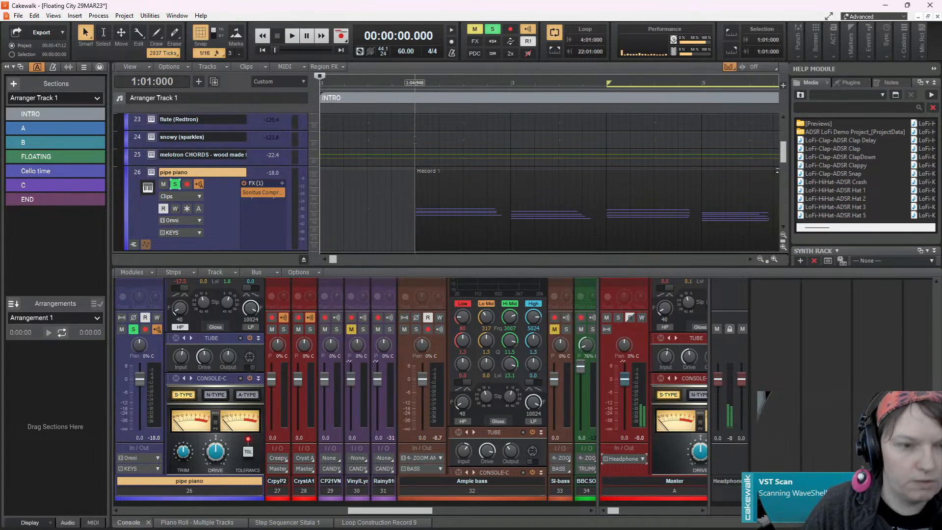
{"action": "key", "text": "space"}
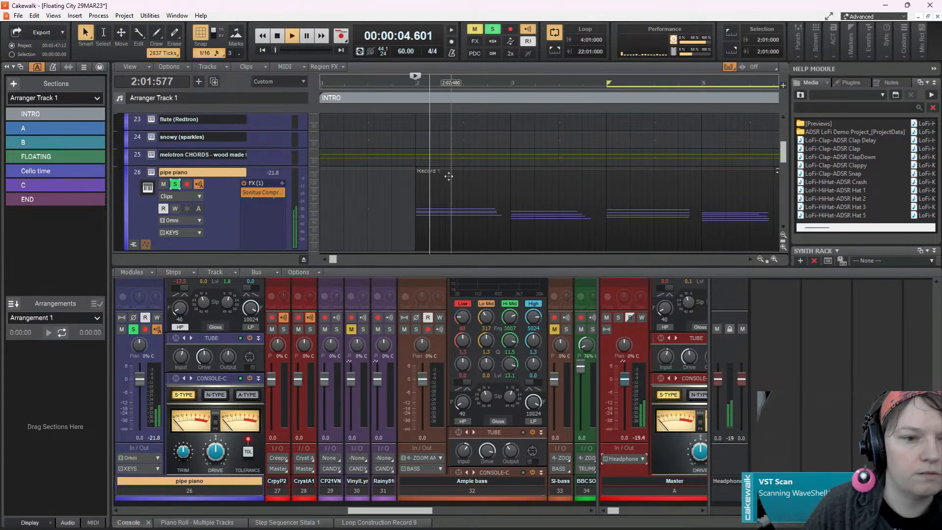
{"action": "key", "text": "space"}
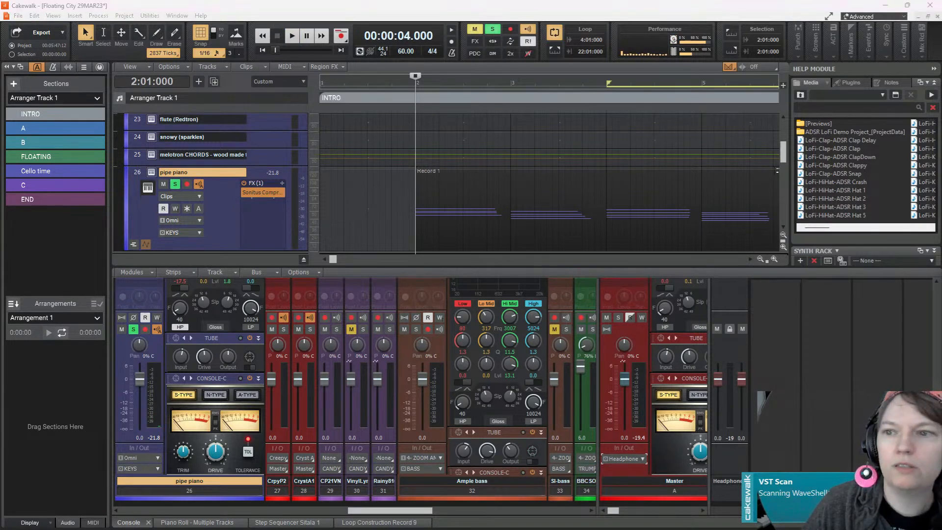
Audition the pipe piano's LABS presets 08 Chiff Piano and 10 Modulorgan, and load Modular Pianos: 11 Tape Piano
{"action": "left_click_drag", "start_coordinate": [941, 65], "coordinate": [404, 87]}
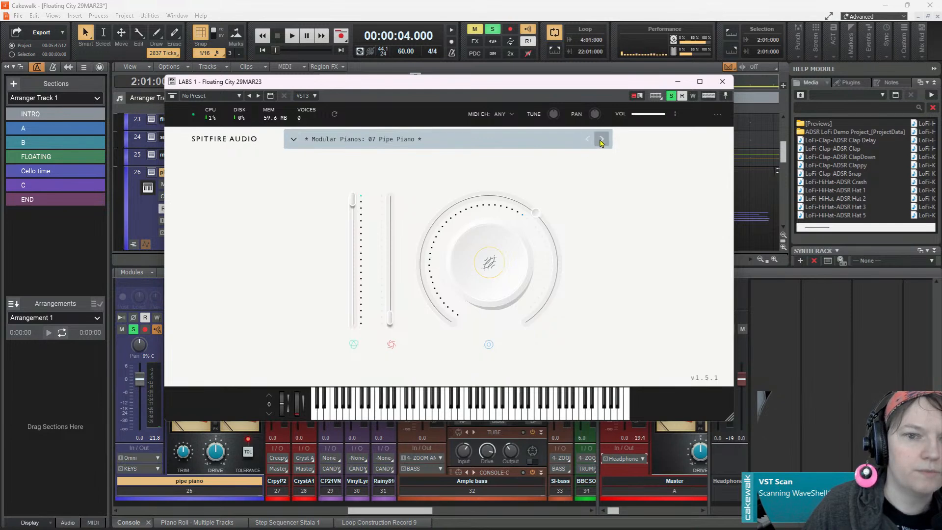
{"action": "key", "text": "space"}
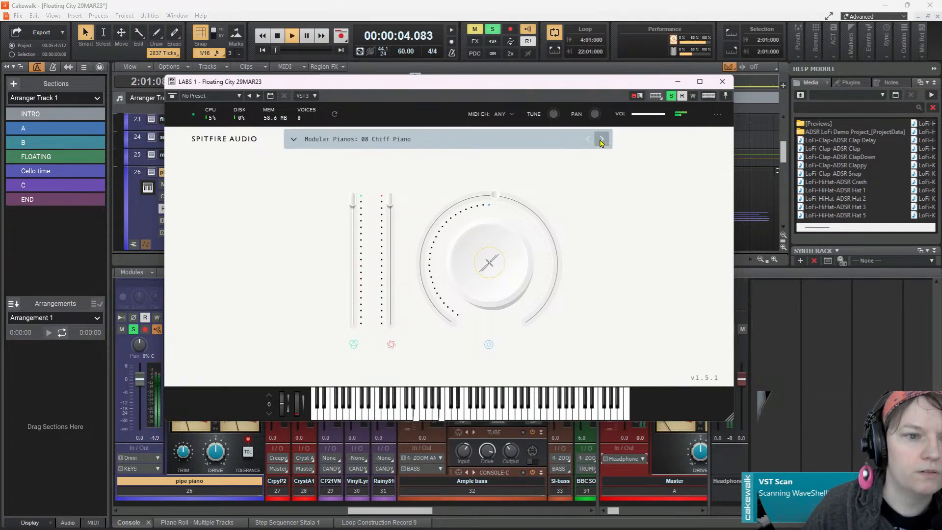
{"action": "key", "text": "space"}
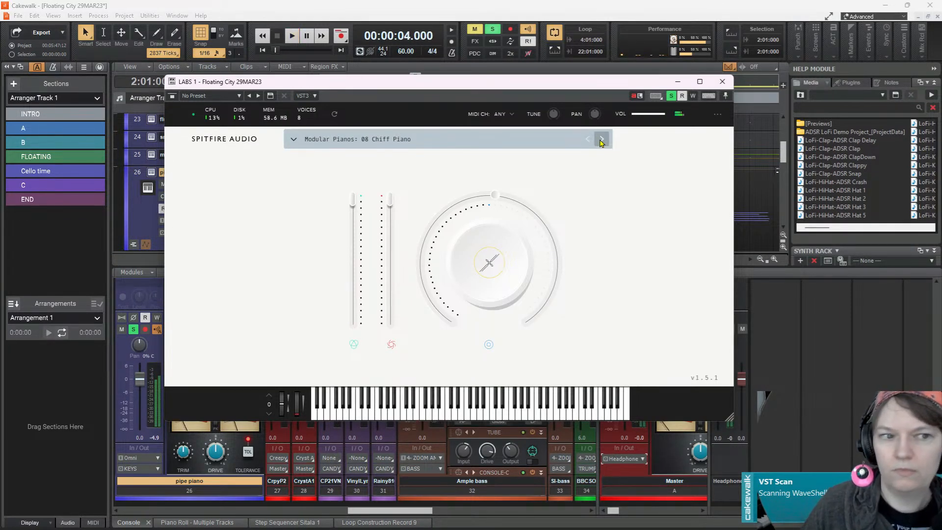
{"action": "key", "text": "space"}
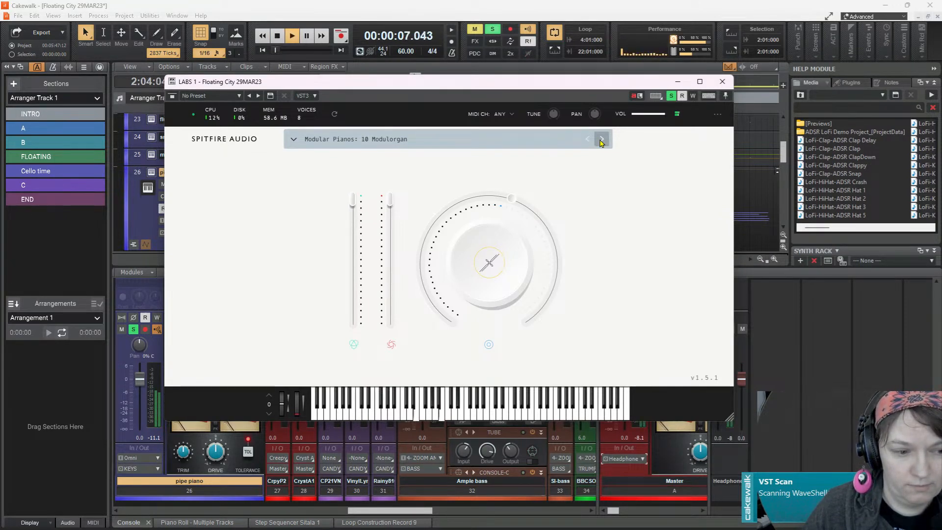
{"action": "left_click", "coordinate": [601, 140]}
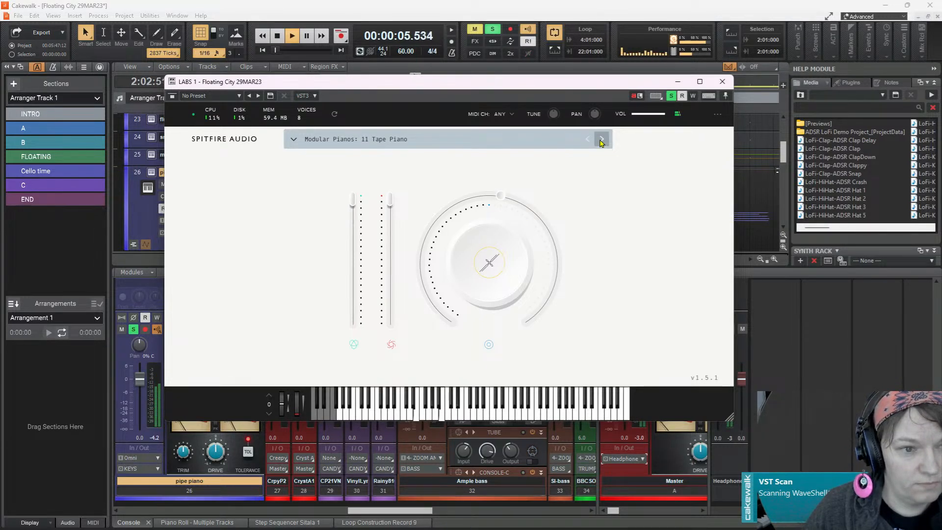
Clear the pipe piano solo, play the Tape Piano patch within the full mix, and close the LABS window
{"action": "left_click", "coordinate": [293, 38]}
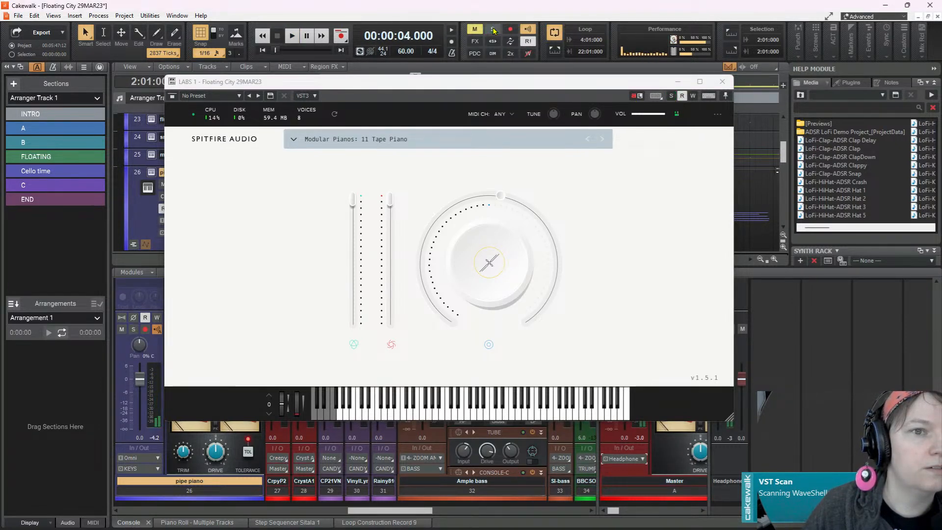
{"action": "left_click", "coordinate": [295, 36]}
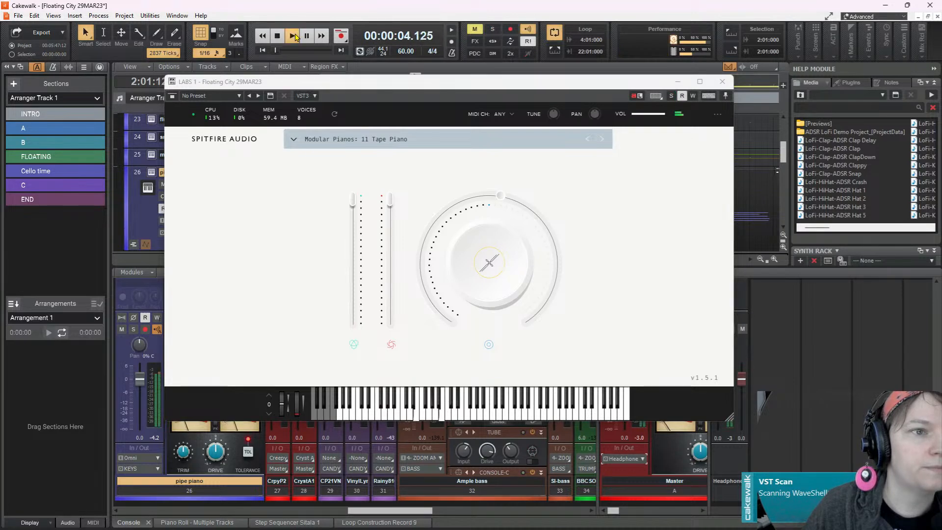
{"action": "left_click", "coordinate": [722, 82]}
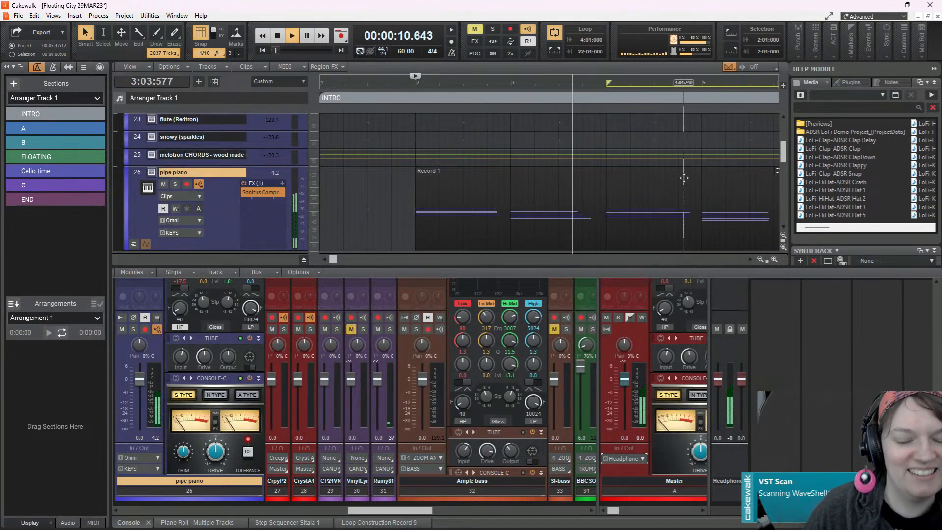
Select and expand the Guitar line track
{"action": "scroll", "coordinate": [684, 178], "scroll_direction": "down", "scroll_amount": 3}
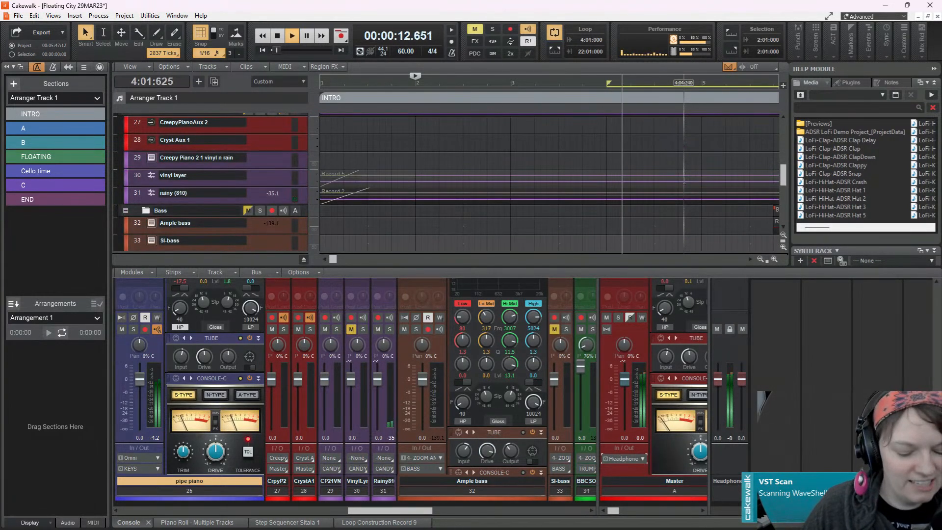
{"action": "scroll", "coordinate": [684, 178], "scroll_direction": "down", "scroll_amount": 2}
{"action": "scroll", "coordinate": [677, 179], "scroll_direction": "down", "scroll_amount": 3}
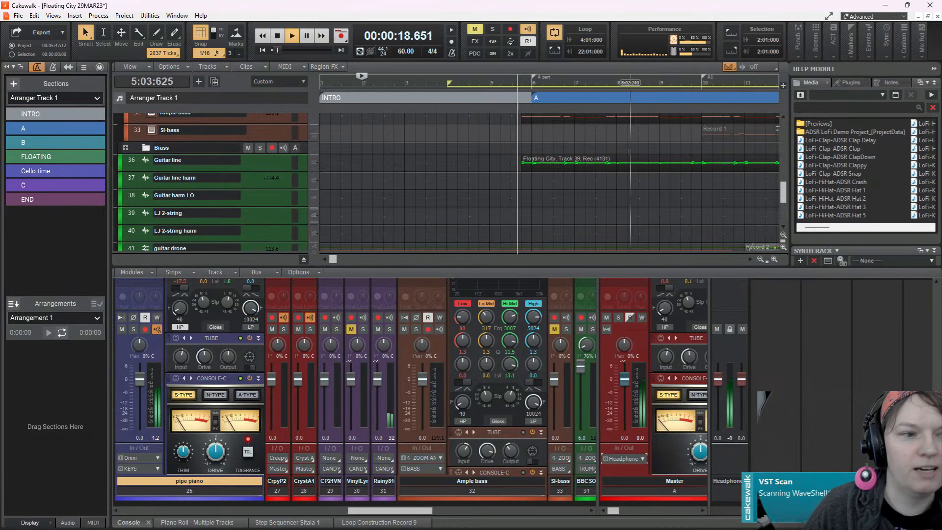
{"action": "left_click", "coordinate": [199, 162]}
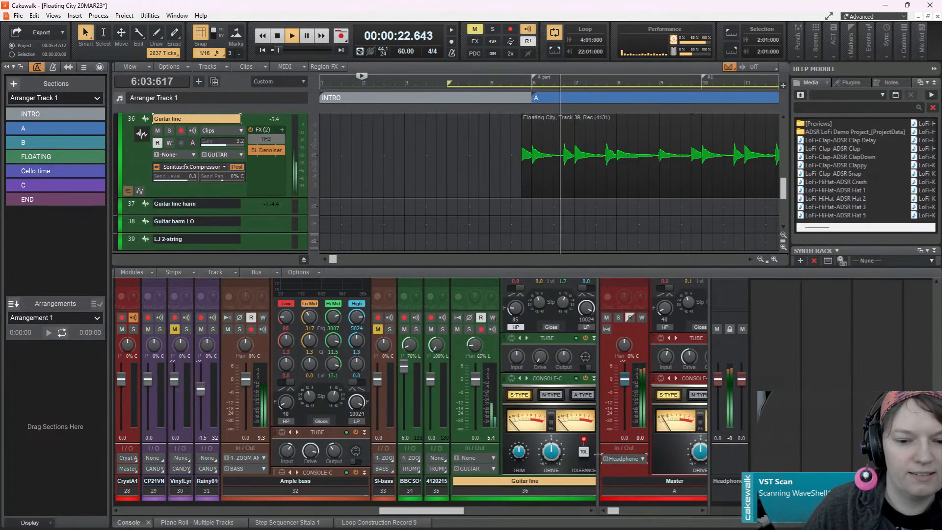
Widen the console's track area and examine the effects, sends and EQ on the guitar channel strips
{"action": "left_click_drag", "start_coordinate": [597, 454], "coordinate": [707, 455]}
{"action": "left_click_drag", "start_coordinate": [559, 514], "coordinate": [647, 482]}
{"action": "scroll", "coordinate": [444, 298], "scroll_direction": "up", "scroll_amount": 1}
{"action": "scroll", "coordinate": [348, 295], "scroll_direction": "up", "scroll_amount": 3}
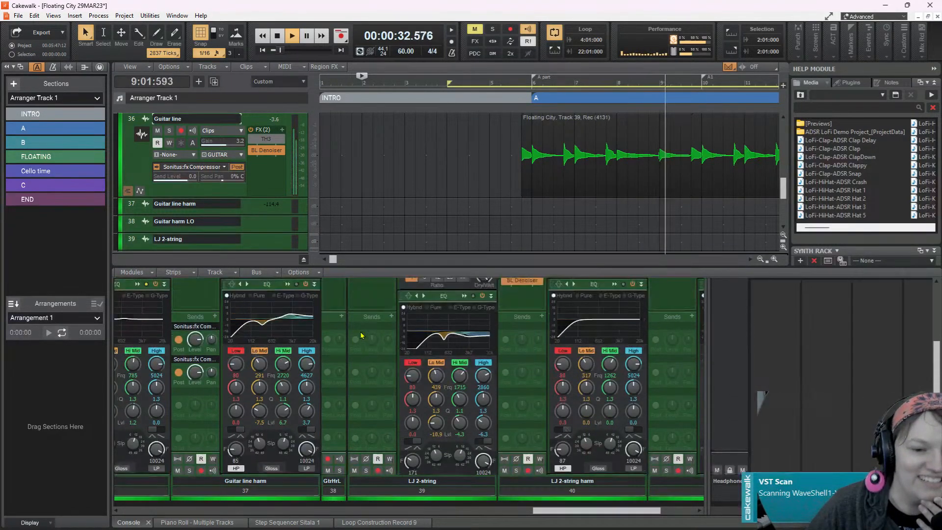
{"action": "scroll", "coordinate": [361, 335], "scroll_direction": "up", "scroll_amount": 2}
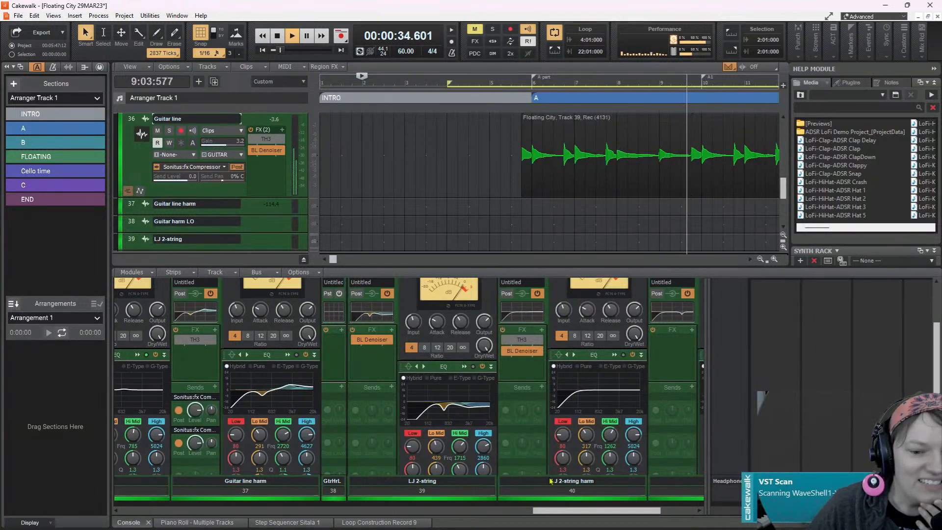
{"action": "left_click_drag", "start_coordinate": [566, 513], "coordinate": [494, 515]}
{"action": "left_click_drag", "start_coordinate": [709, 436], "coordinate": [809, 423]}
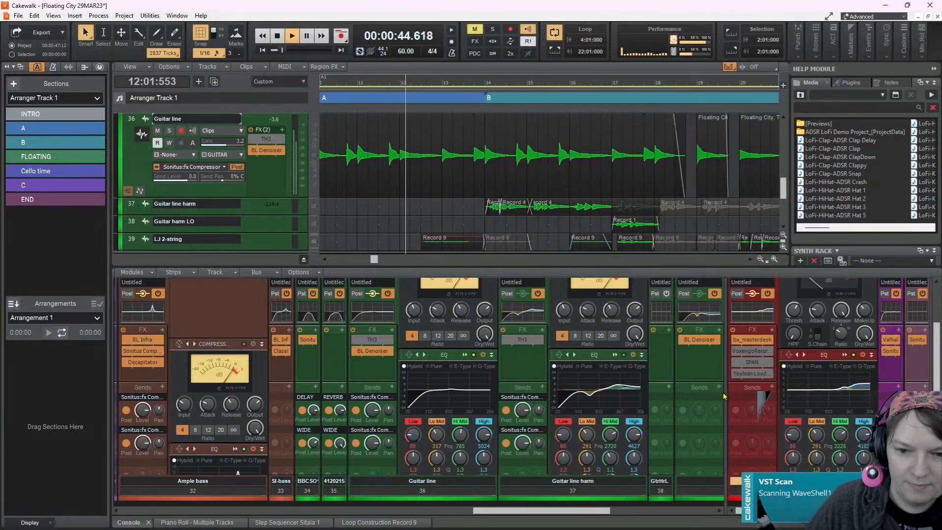
Widen the console's bus area and move the GUITAR bus strip between KEYS and SYNTH
{"action": "left_click_drag", "start_coordinate": [726, 391], "coordinate": [306, 414]}
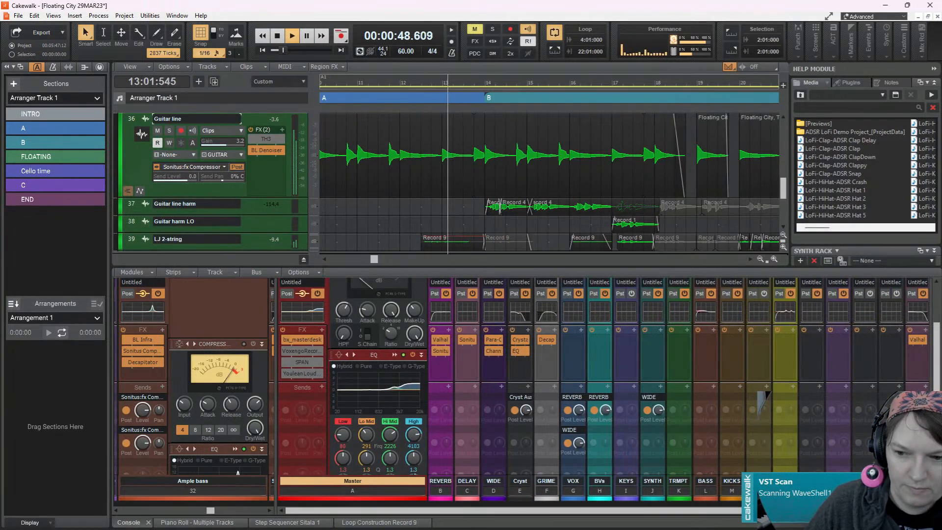
{"action": "left_click_drag", "start_coordinate": [761, 510], "coordinate": [873, 512]}
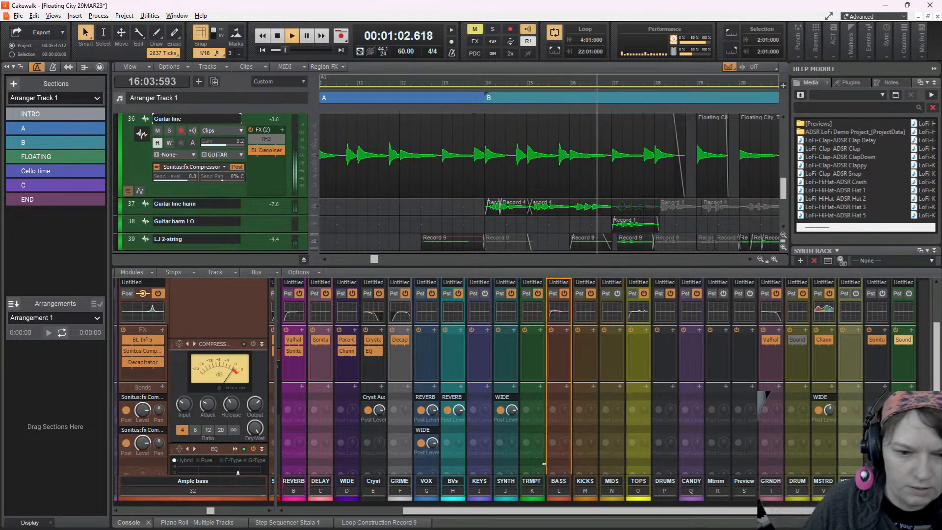
{"action": "left_click_drag", "start_coordinate": [495, 455], "coordinate": [496, 456]}
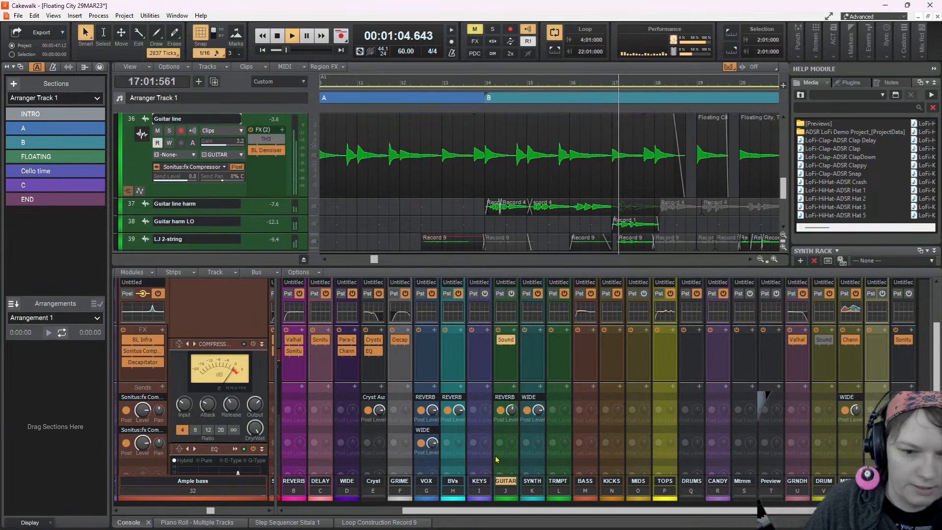
{"action": "scroll", "coordinate": [523, 358], "scroll_direction": "down", "scroll_amount": 1}
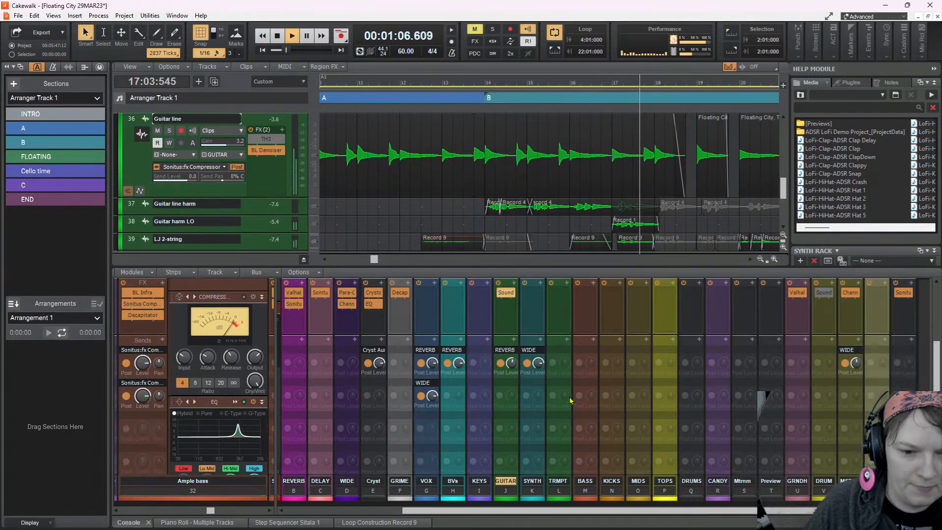
{"action": "scroll", "coordinate": [508, 419], "scroll_direction": "down", "scroll_amount": 1}
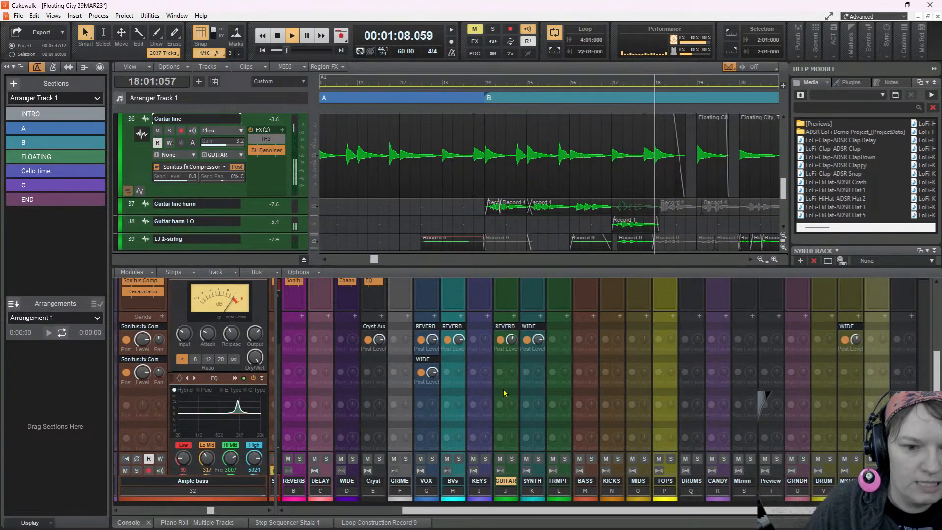
Stop playback and audition the mix from the start of the Guitar line clip at 5:04:000
{"action": "key", "text": "space"}
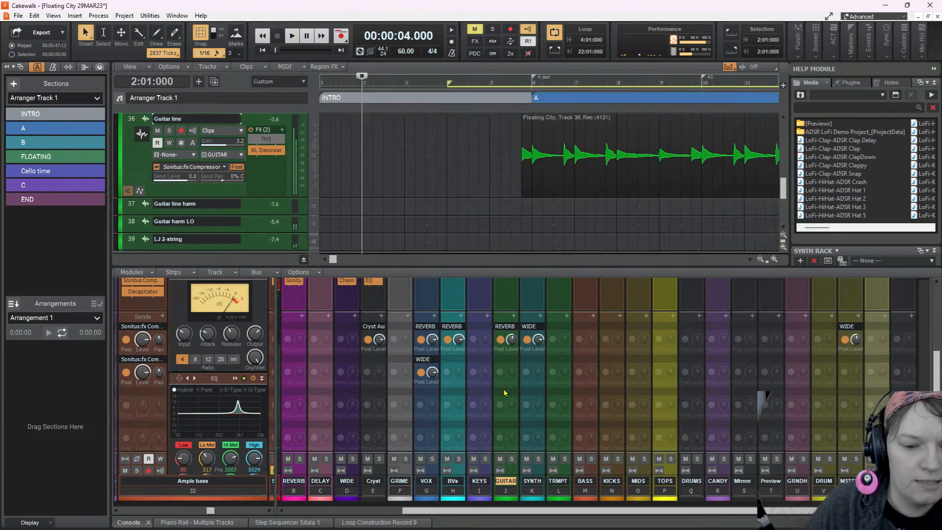
{"action": "left_click", "coordinate": [523, 219]}
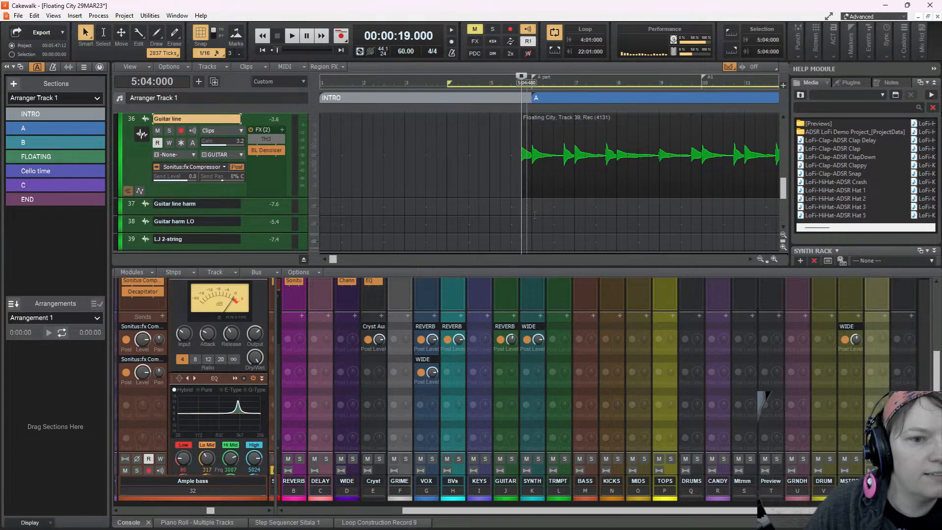
{"action": "key", "text": "space"}
{"action": "key", "text": "space"}
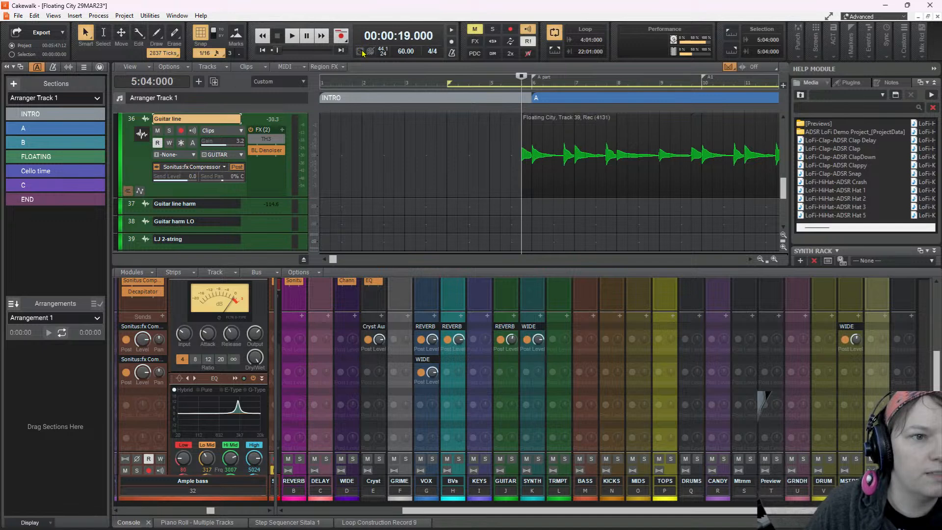
{"action": "key", "text": "space"}
{"action": "key", "text": "space"}
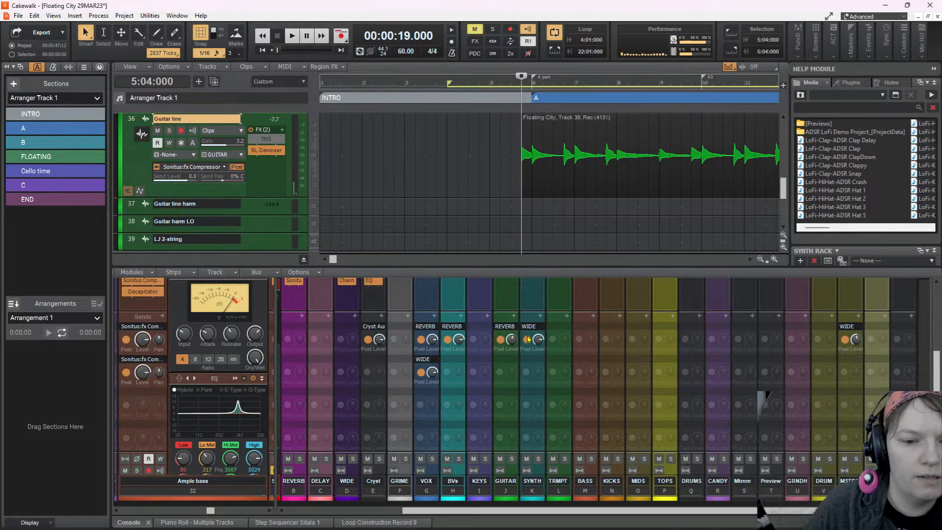
Expand the ProChannel of the GUITAR bus strip and examine its compressor, EQ, Sound Delay effect and REVERB send
{"action": "scroll", "coordinate": [510, 347], "scroll_direction": "up", "scroll_amount": 2}
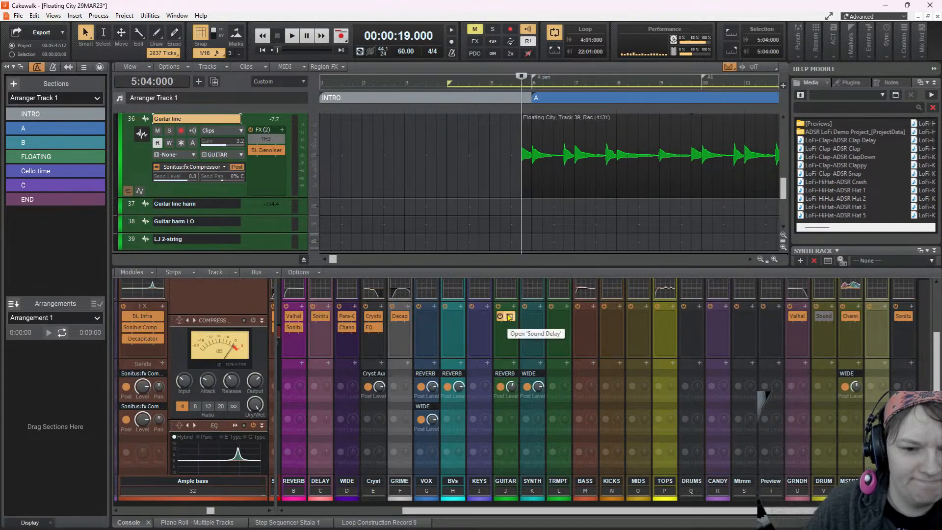
{"action": "scroll", "coordinate": [509, 317], "scroll_direction": "up", "scroll_amount": 5}
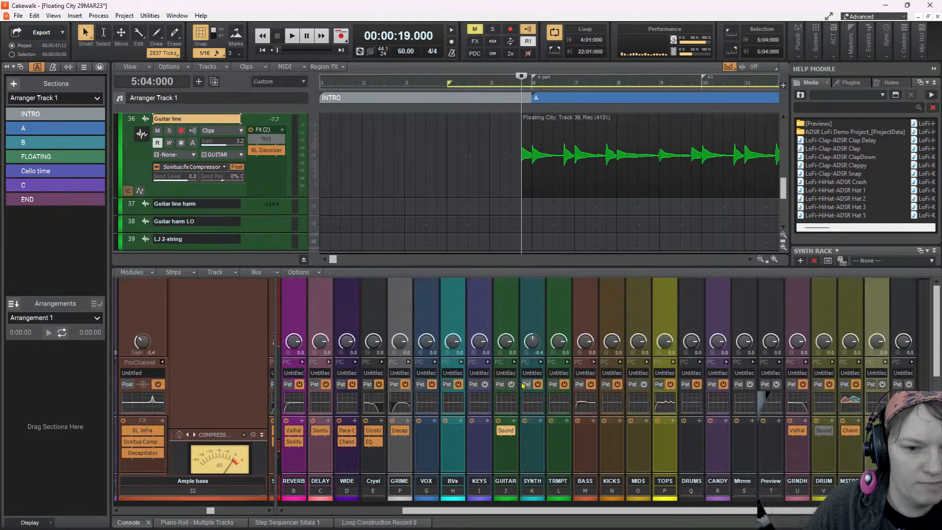
{"action": "left_click", "coordinate": [514, 362]}
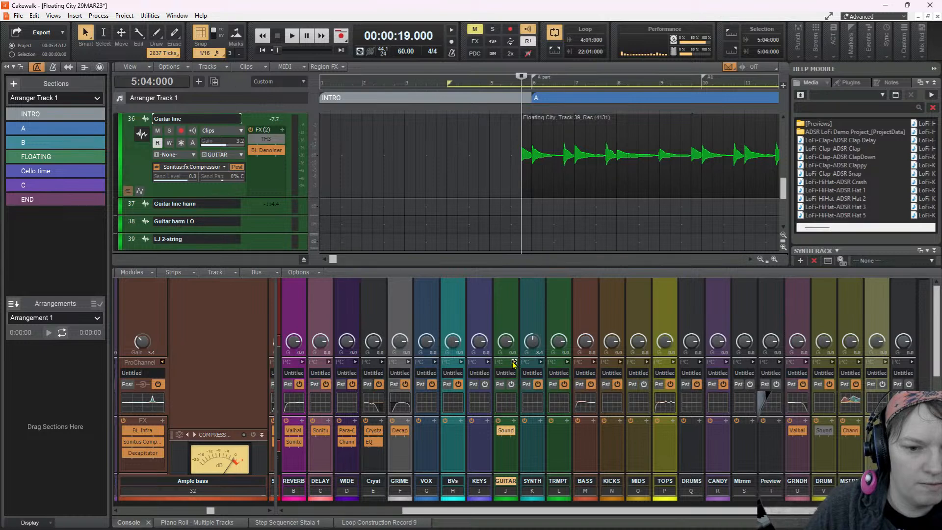
{"action": "left_click", "coordinate": [515, 363]}
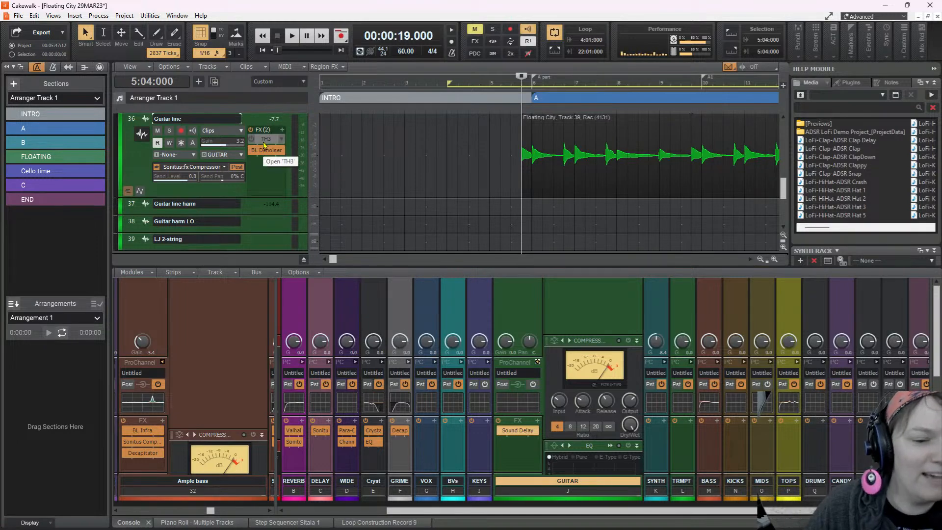
{"action": "scroll", "coordinate": [508, 321], "scroll_direction": "down", "scroll_amount": 3}
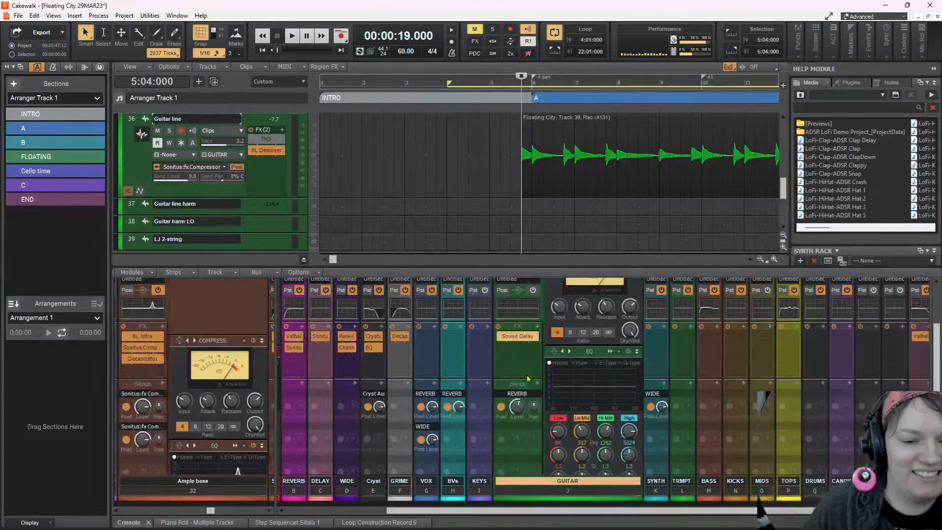
Play the mix and widen the console's track area to show the strips from snap to snowy (sparkles)
{"action": "left_click", "coordinate": [294, 36]}
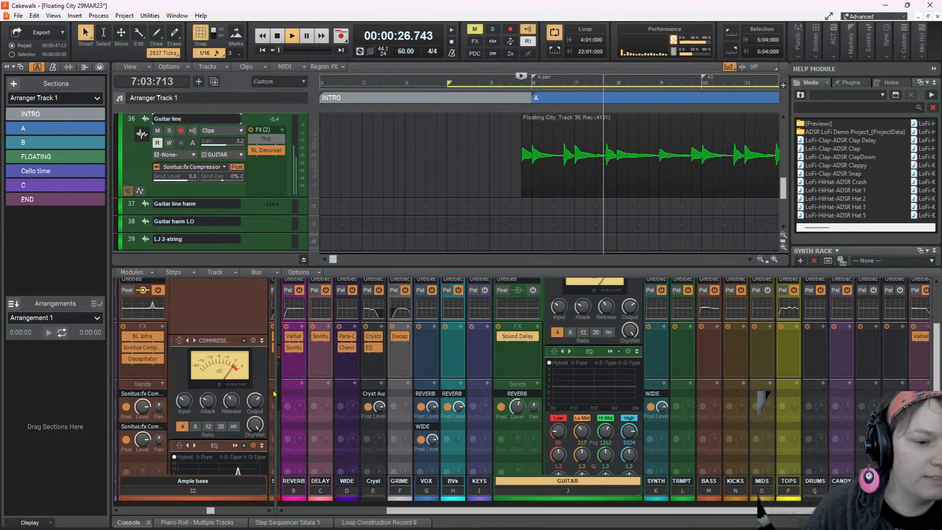
{"action": "left_click_drag", "start_coordinate": [277, 393], "coordinate": [707, 410]}
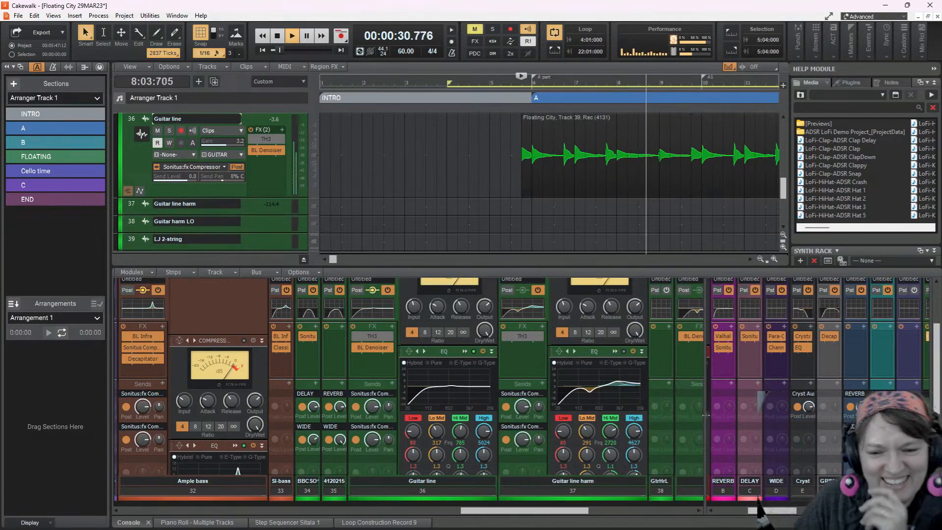
{"action": "left_click_drag", "start_coordinate": [546, 509], "coordinate": [324, 514]}
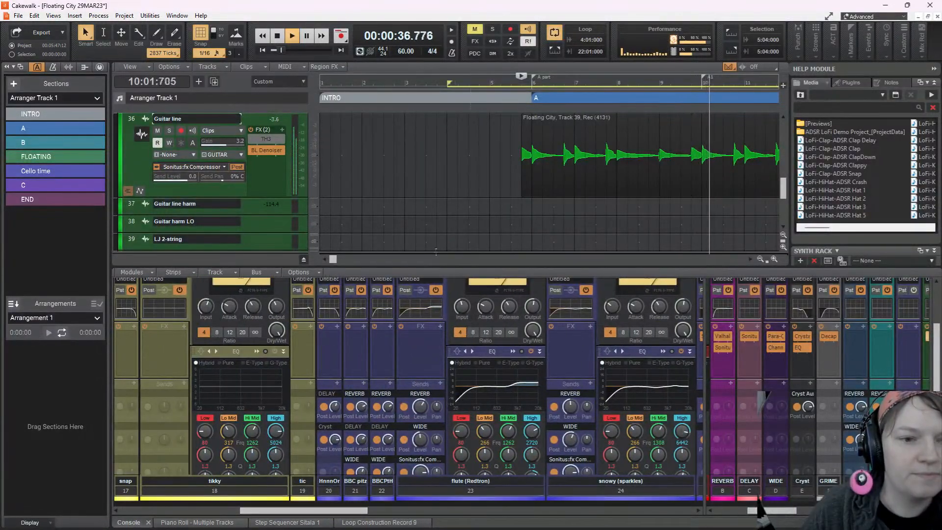
Expand the melotron CHORDS track and mute it during playback
{"action": "scroll", "coordinate": [500, 182], "scroll_direction": "up", "scroll_amount": 5}
{"action": "scroll", "coordinate": [499, 170], "scroll_direction": "up", "scroll_amount": 2}
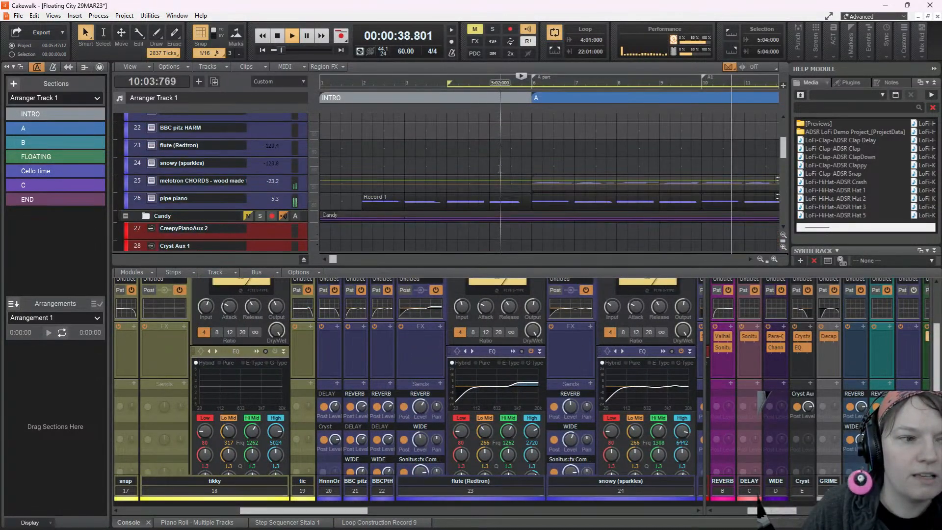
{"action": "double_click", "coordinate": [228, 188]}
{"action": "left_click", "coordinate": [165, 185]}
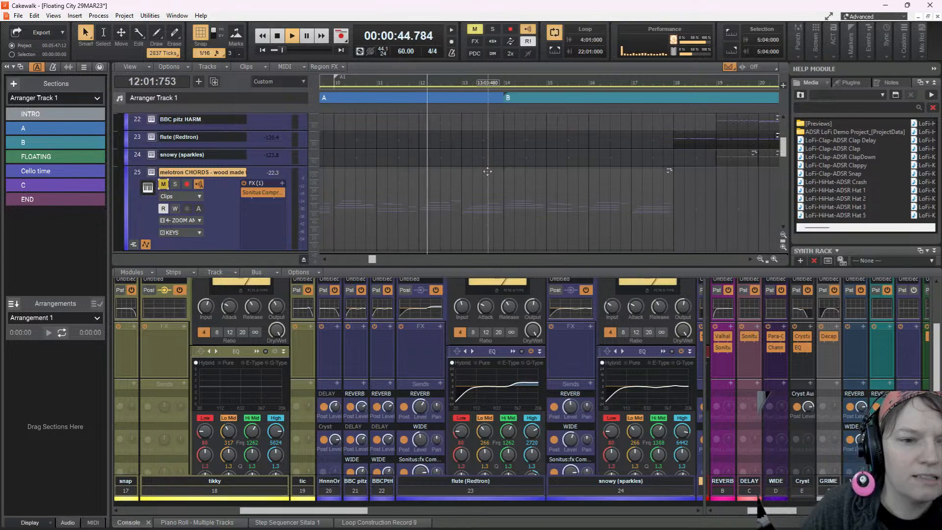
Examine the melotron CHORDS clips and their volume and send level automation across the whole arrangement, and stop playback
{"action": "scroll", "coordinate": [614, 172], "scroll_direction": "down", "scroll_amount": 3}
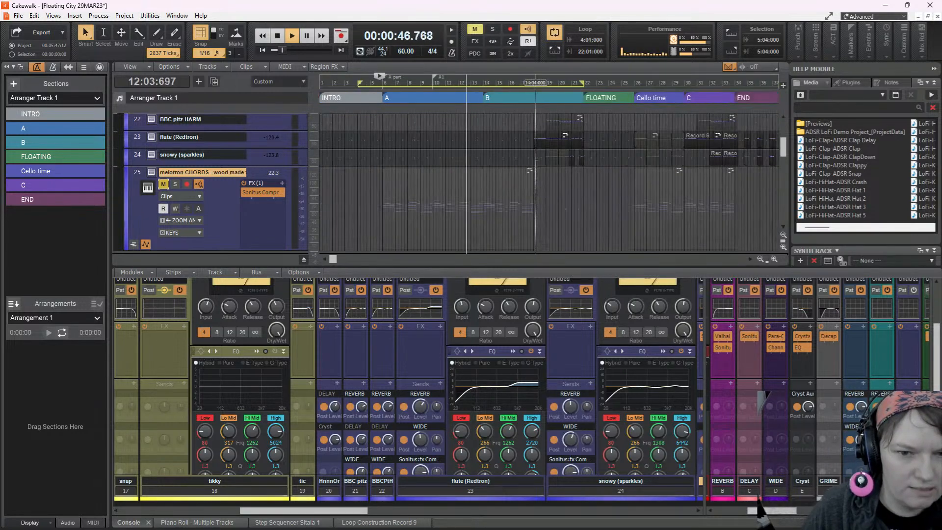
{"action": "scroll", "coordinate": [556, 187], "scroll_direction": "down", "scroll_amount": 3}
{"action": "scroll", "coordinate": [532, 184], "scroll_direction": "down", "scroll_amount": 2}
{"action": "scroll", "coordinate": [531, 177], "scroll_direction": "up", "scroll_amount": 1}
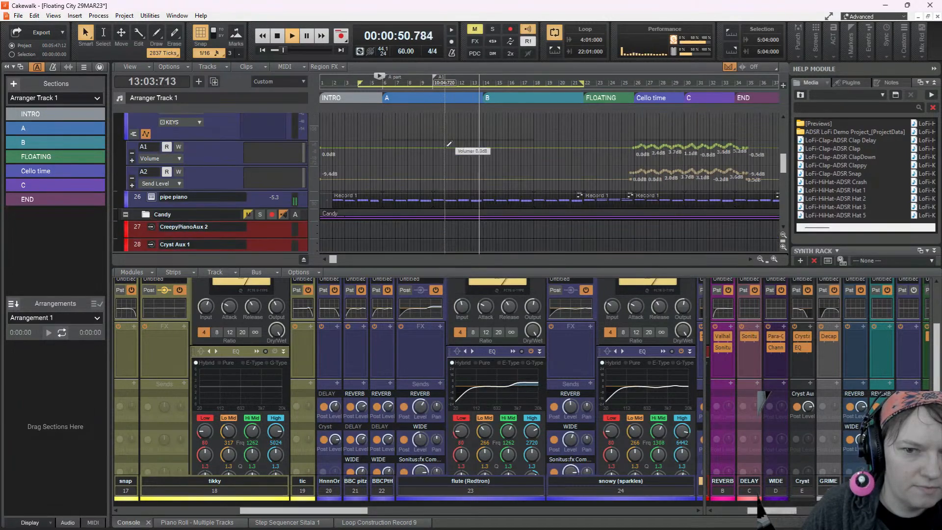
{"action": "scroll", "coordinate": [396, 142], "scroll_direction": "up", "scroll_amount": 2}
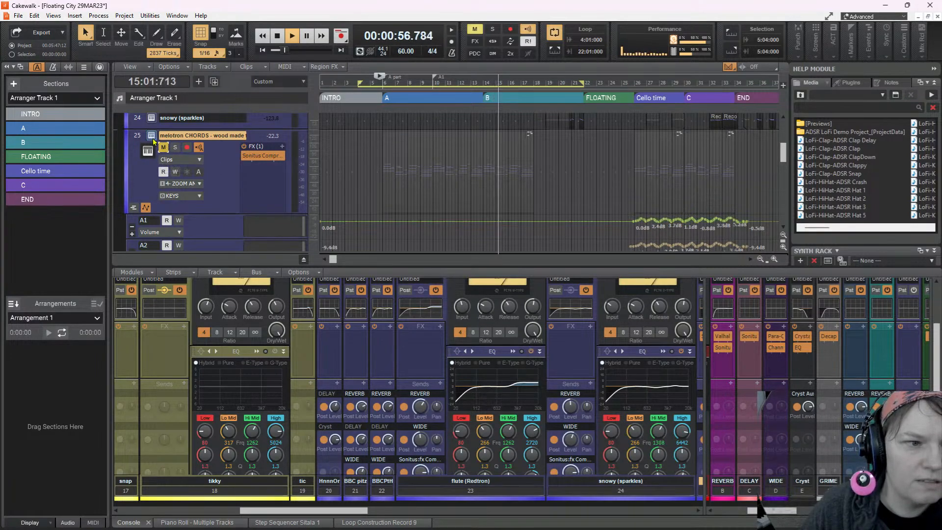
{"action": "key", "text": "space"}
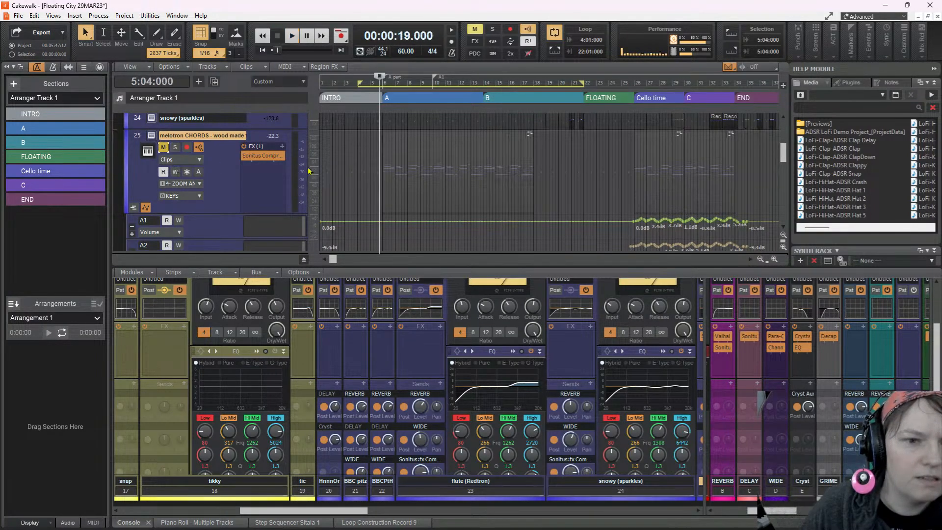
Examine the guitar track clips around 12:03:000 and return the playhead to the Guitar line clip's start at 5:04:000
{"action": "scroll", "coordinate": [443, 190], "scroll_direction": "down", "scroll_amount": 5}
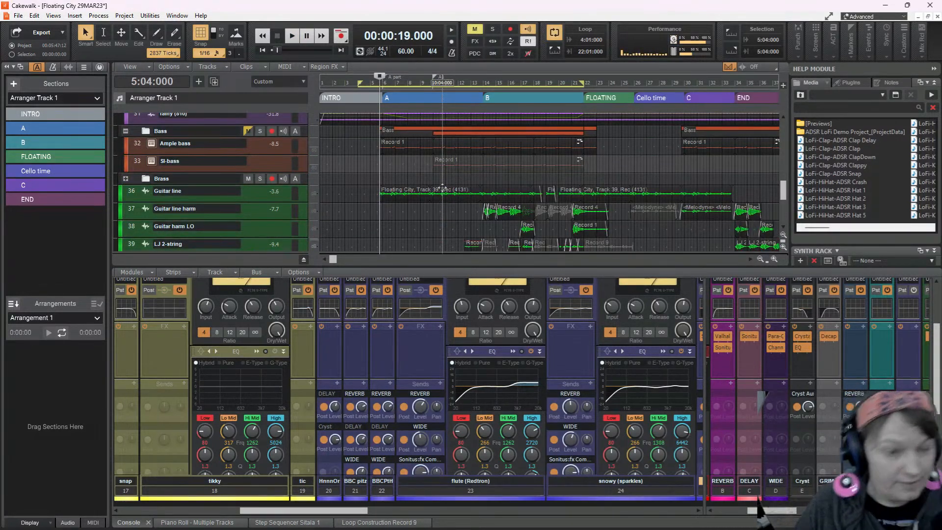
{"action": "scroll", "coordinate": [443, 190], "scroll_direction": "down", "scroll_amount": 4}
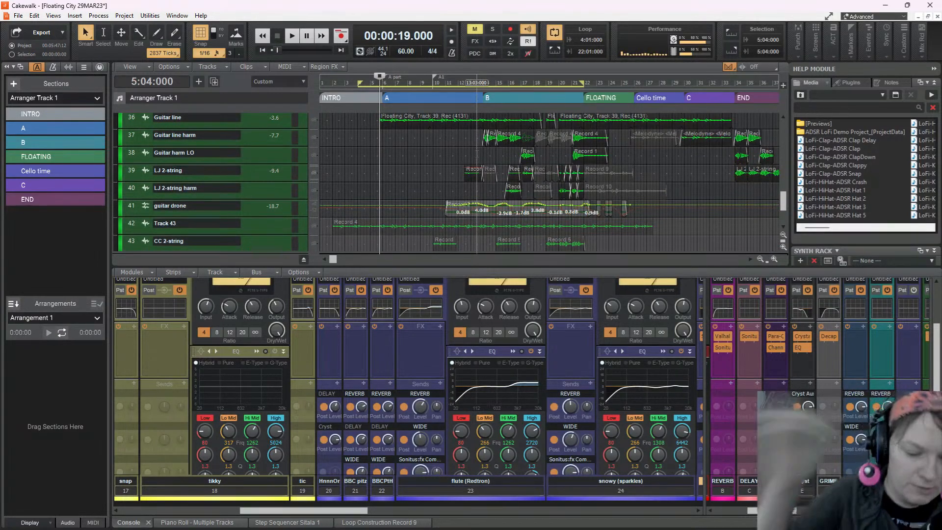
{"action": "left_click", "coordinate": [464, 187]}
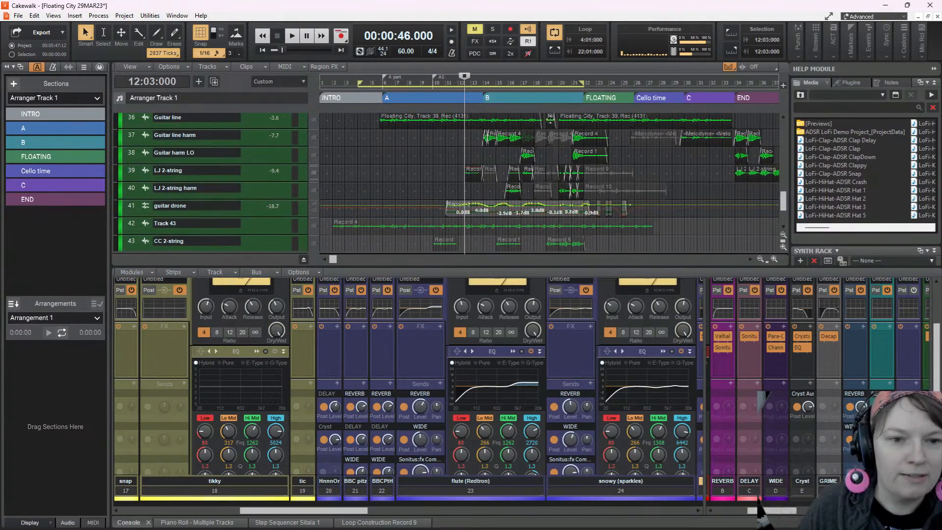
{"action": "scroll", "coordinate": [480, 180], "scroll_direction": "up", "scroll_amount": 3}
{"action": "scroll", "coordinate": [683, 178], "scroll_direction": "right", "scroll_amount": 1}
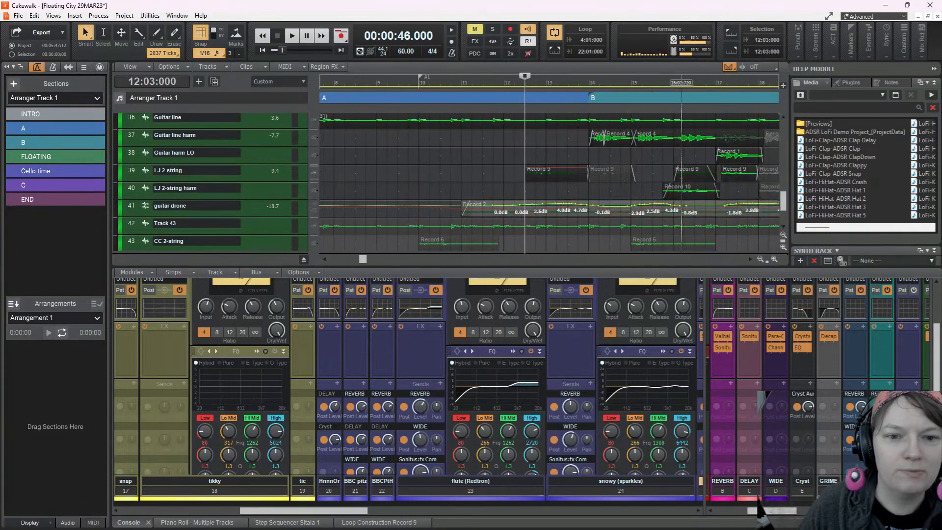
{"action": "scroll", "coordinate": [600, 175], "scroll_direction": "up", "scroll_amount": 3}
{"action": "scroll", "coordinate": [600, 175], "scroll_direction": "down", "scroll_amount": 2}
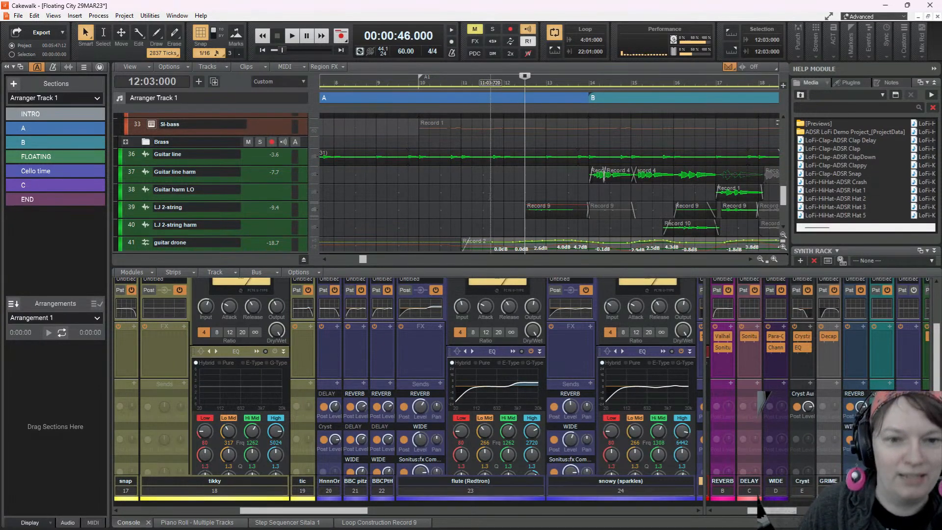
{"action": "scroll", "coordinate": [470, 186], "scroll_direction": "left", "scroll_amount": 5}
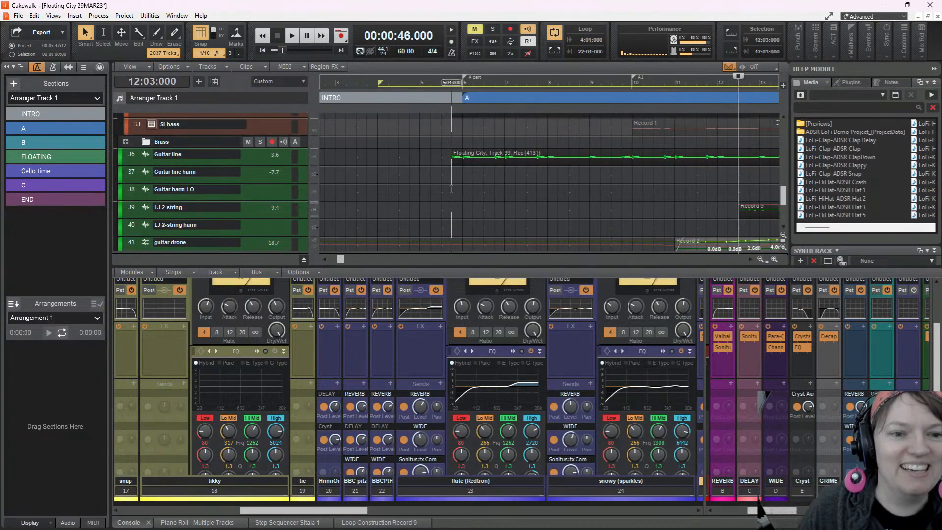
{"action": "left_click", "coordinate": [451, 81]}
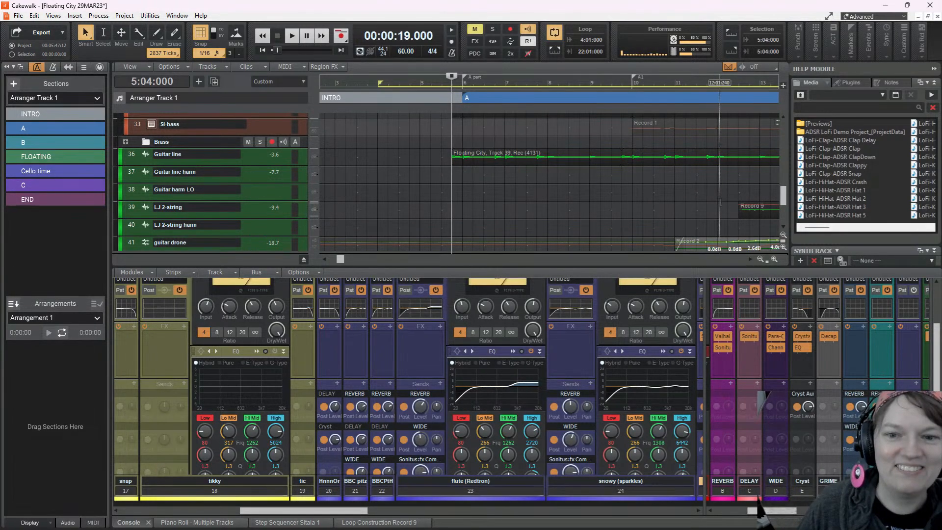
Audition the guitar tracks from 12:01:000, just before the LJ 2-string part enters
{"action": "left_click", "coordinate": [717, 202]}
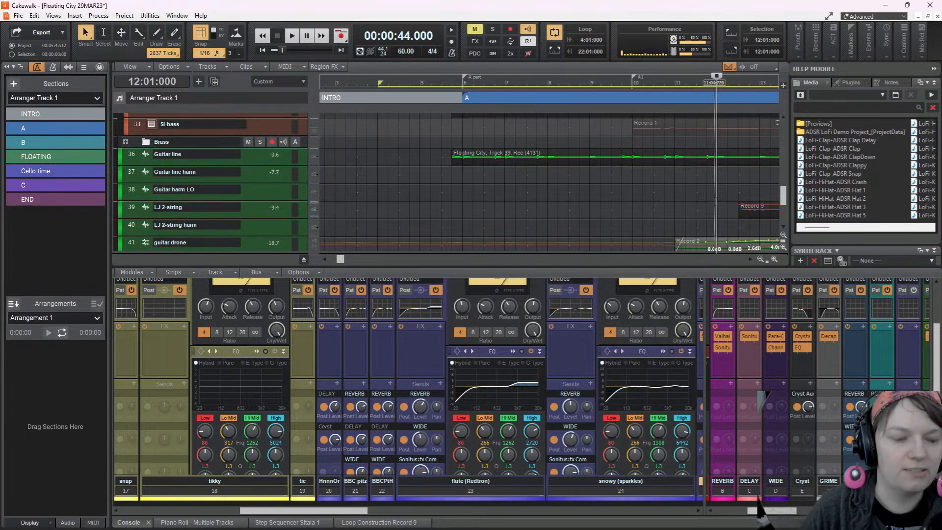
{"action": "left_click", "coordinate": [289, 37]}
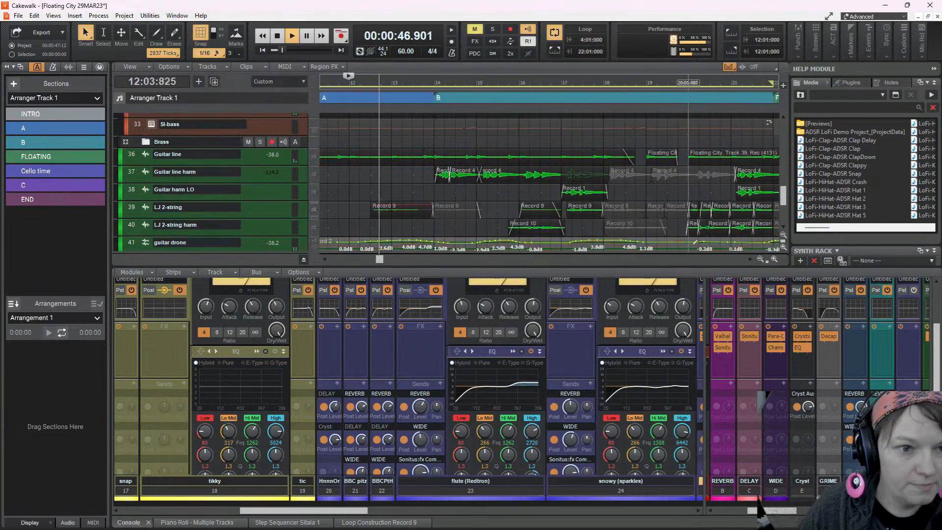
{"action": "key", "text": "space"}
{"action": "key", "text": "space"}
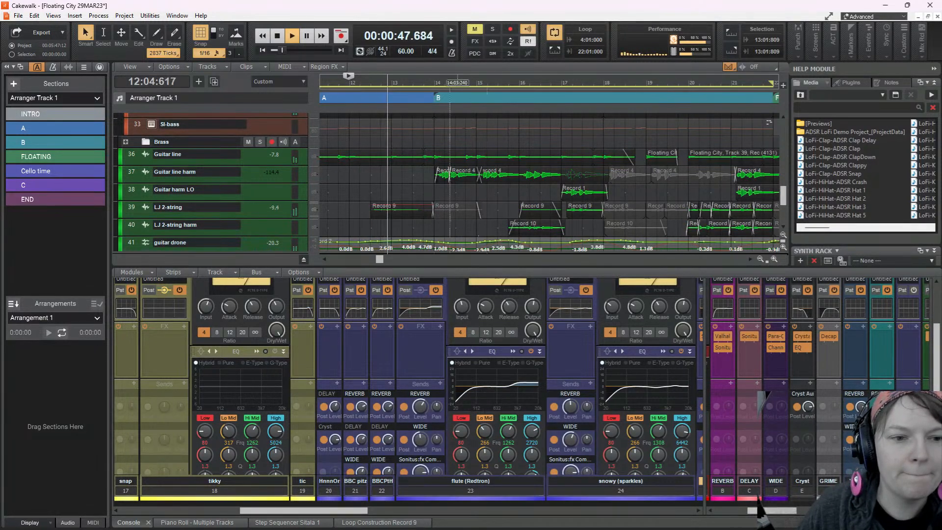
Expand the LJ 2-string track, stop playback and select its first Record 9 clip
{"action": "left_click", "coordinate": [226, 209]}
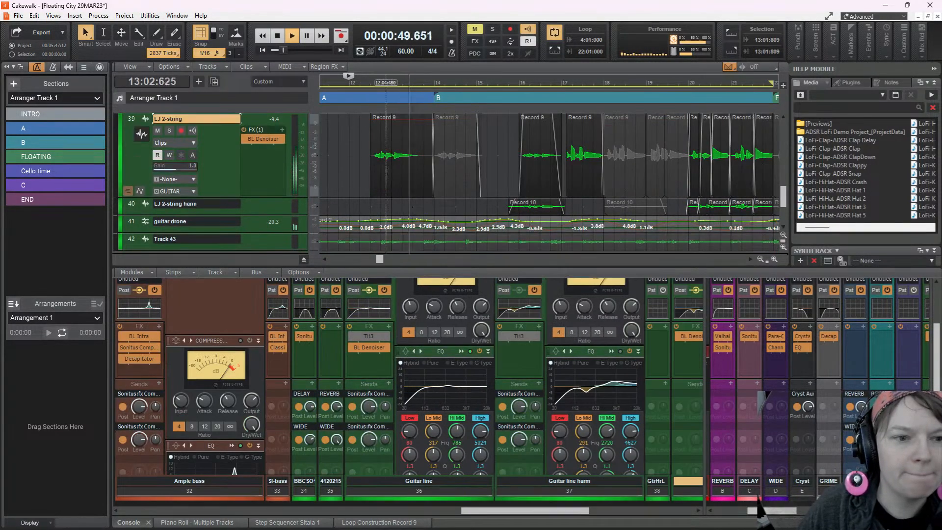
{"action": "key", "text": "space"}
{"action": "scroll", "coordinate": [383, 187], "scroll_direction": "up", "scroll_amount": 4}
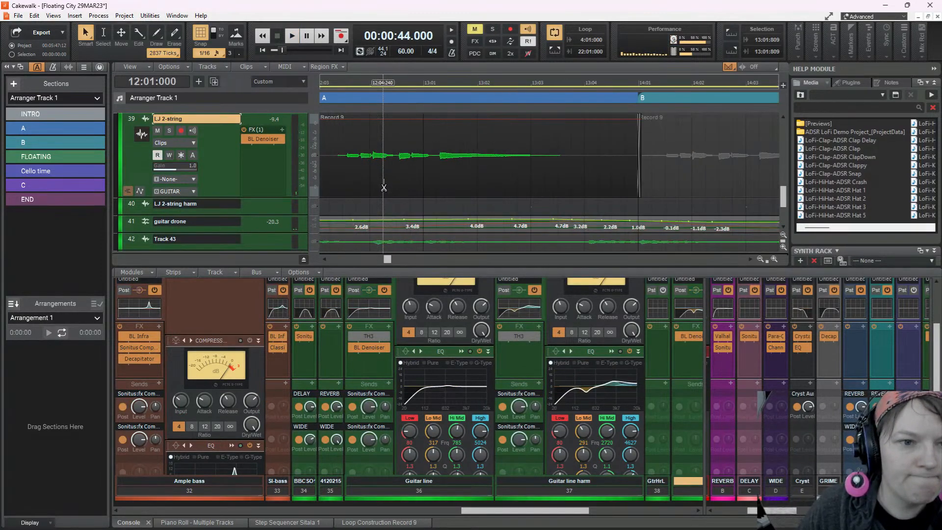
{"action": "left_click", "coordinate": [428, 150]}
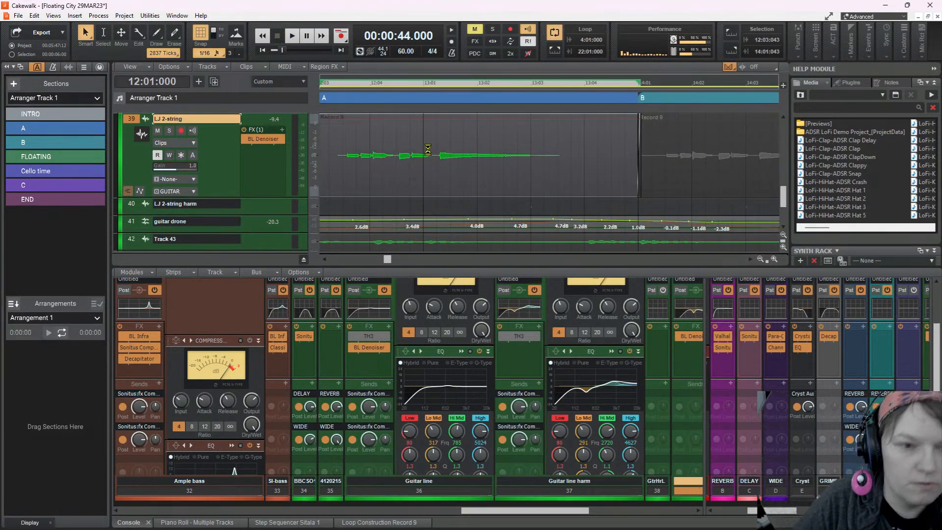
Audition the selected LJ 2-string clip from 12:01:000 and repeatedly from 12:03:240
{"action": "key", "text": "space"}
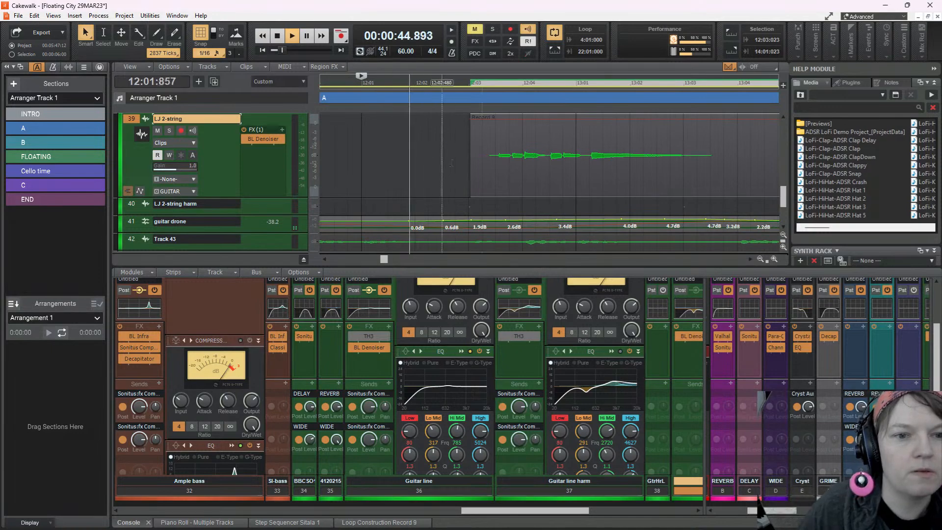
{"action": "key", "text": "space"}
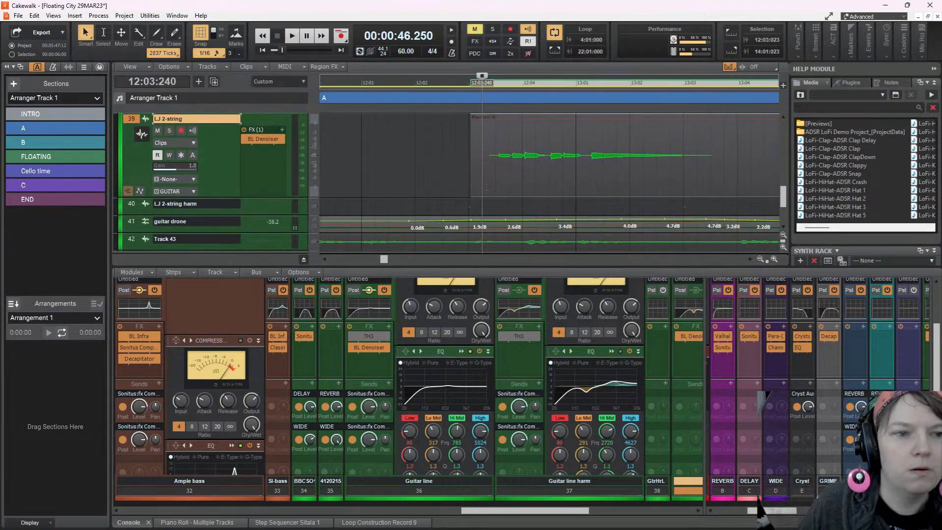
{"action": "left_click", "coordinate": [292, 37]}
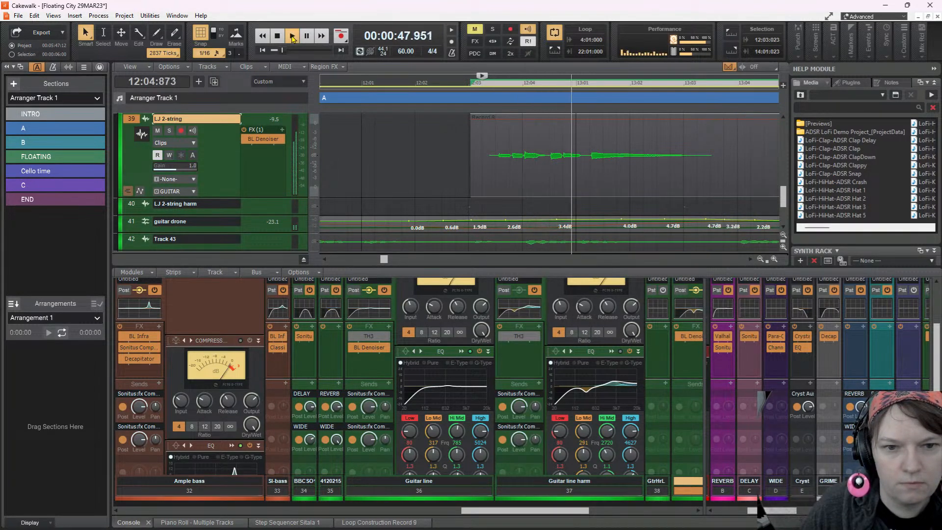
{"action": "left_click", "coordinate": [292, 37]}
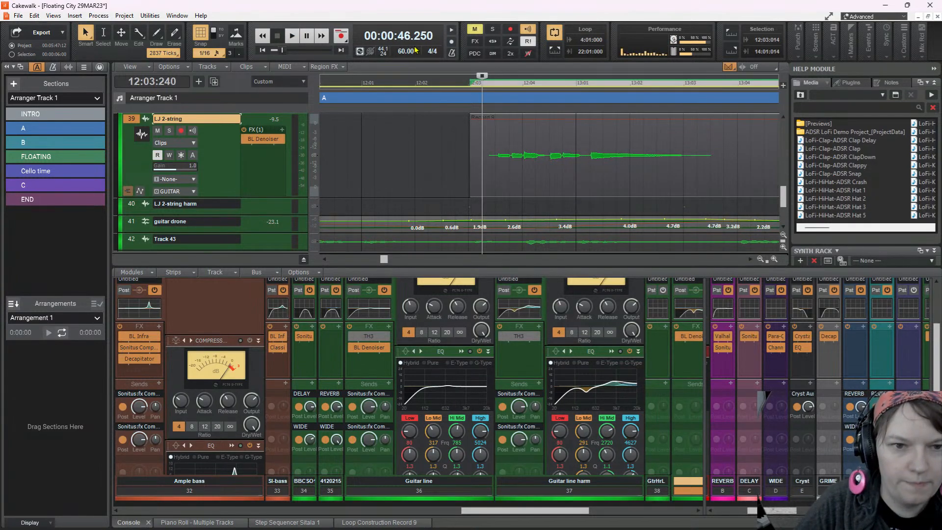
{"action": "key", "text": "space"}
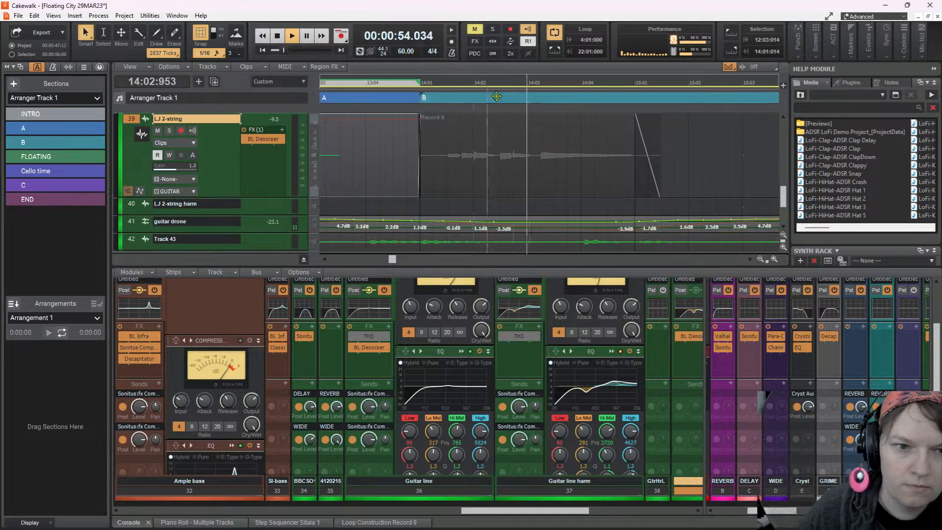
Pause playback, select the first Guitar line harm clip and audition the mix from the start of section B at 14:01:000
{"action": "scroll", "coordinate": [512, 169], "scroll_direction": "up", "scroll_amount": 3}
{"action": "scroll", "coordinate": [512, 175], "scroll_direction": "down", "scroll_amount": 1}
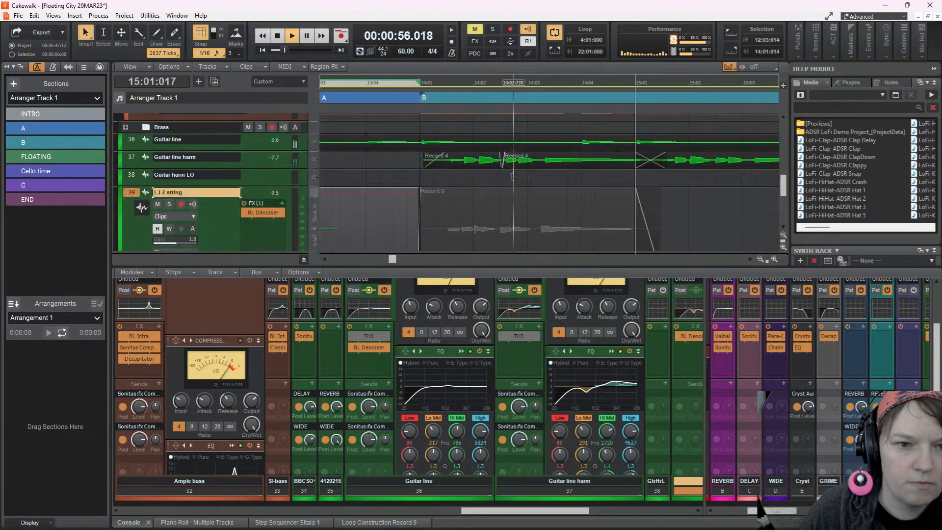
{"action": "key", "text": "space"}
{"action": "left_click", "coordinate": [470, 159]}
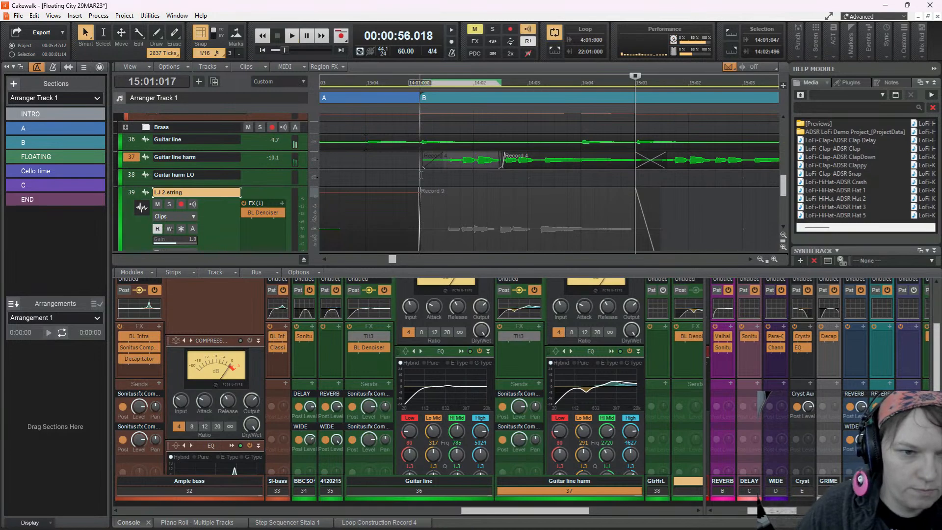
{"action": "left_click", "coordinate": [419, 81]}
{"action": "key", "text": "space"}
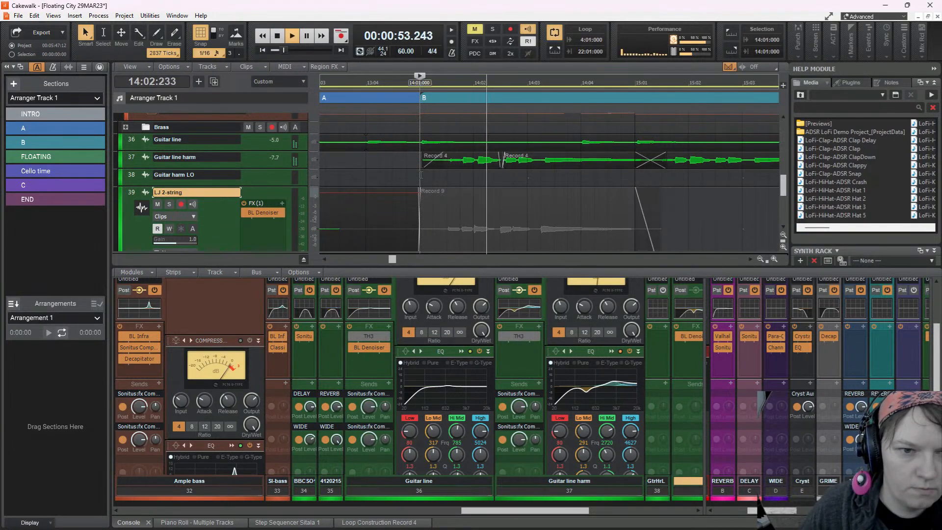
Nudge the first Guitar line harm clip of section B earlier to start at 14:01:018, and audition it from 14:01:000
{"action": "key", "text": "space"}
{"action": "left_click", "coordinate": [467, 156]}
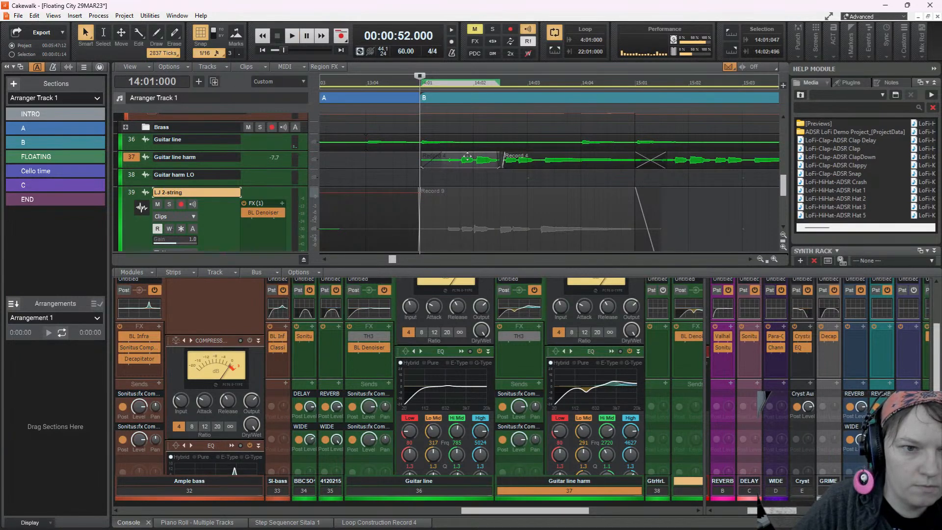
{"action": "key", "text": "space"}
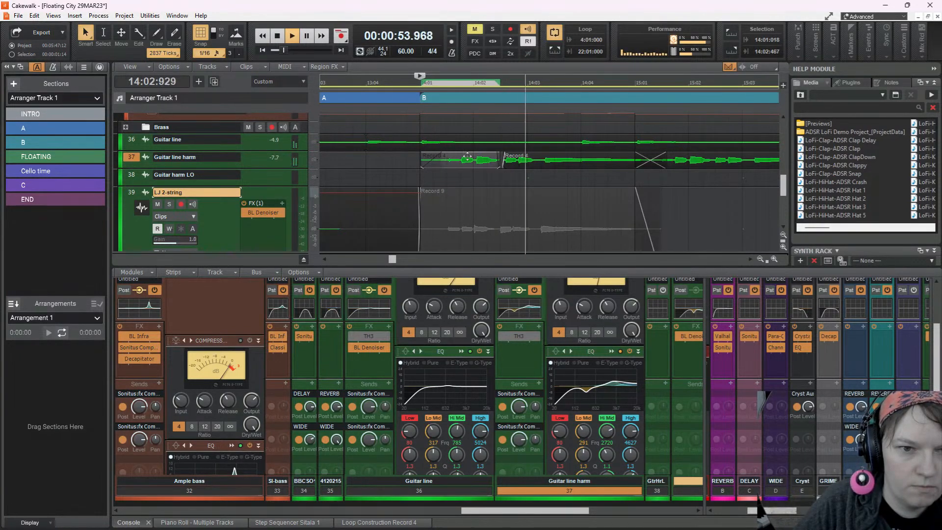
{"action": "key", "text": "space"}
Nudge the second Guitar line harm clip earlier in stages to start at 14:02:475, auditioning from 14:01:000 between adjustments
{"action": "left_click", "coordinate": [580, 159]}
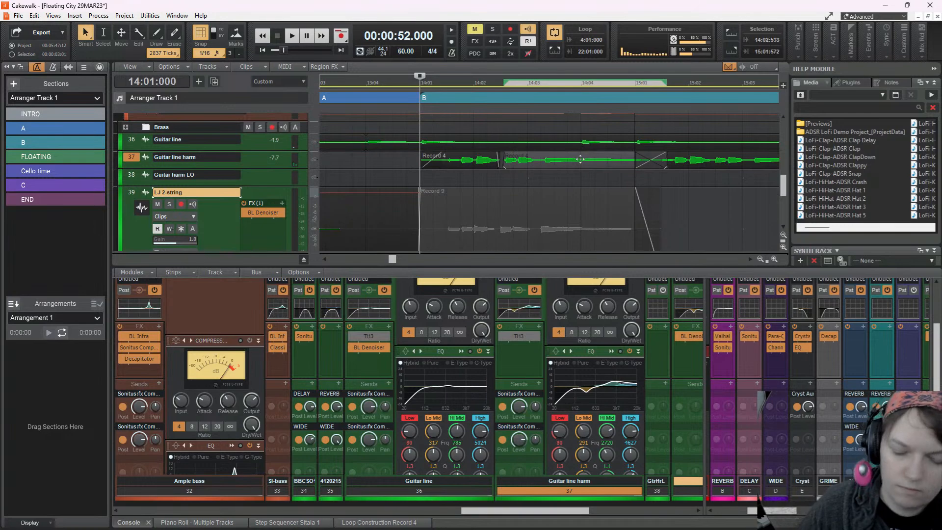
{"action": "key", "text": "space"}
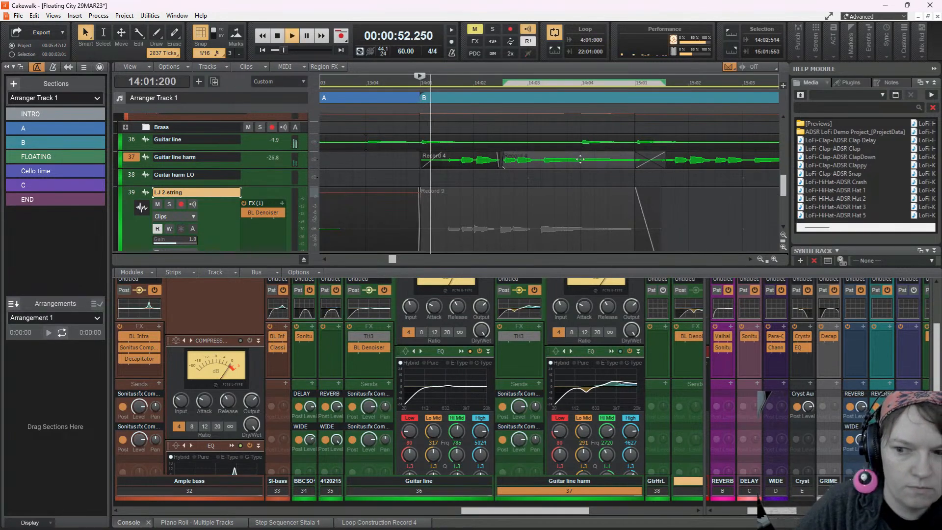
{"action": "key", "text": "space"}
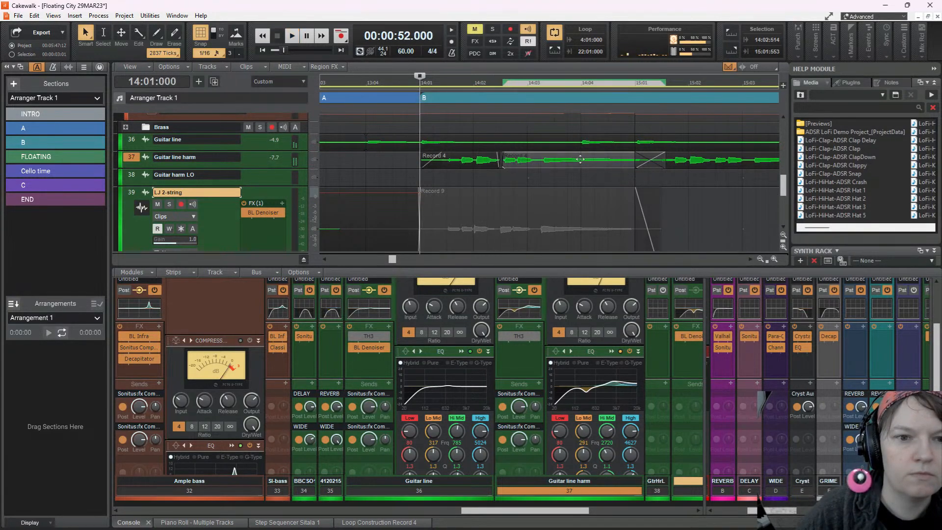
{"action": "key", "text": "space"}
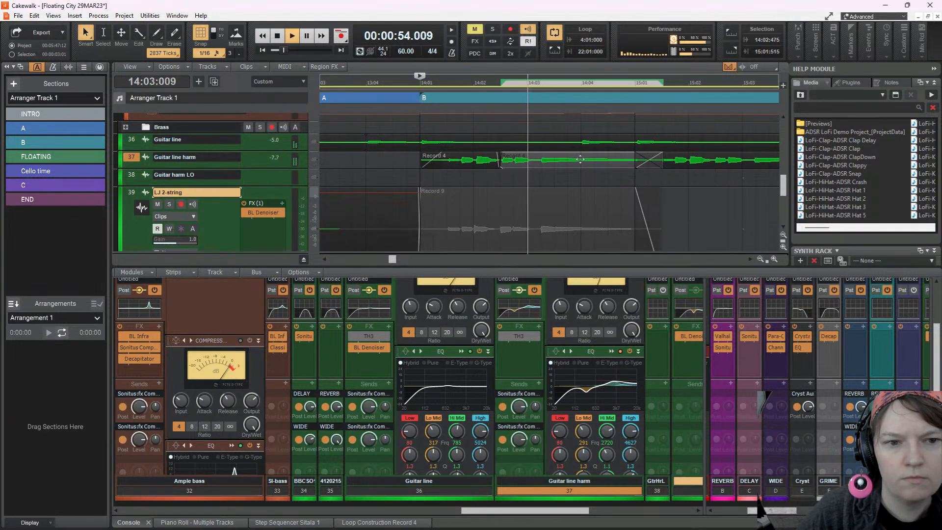
{"action": "key", "text": "space"}
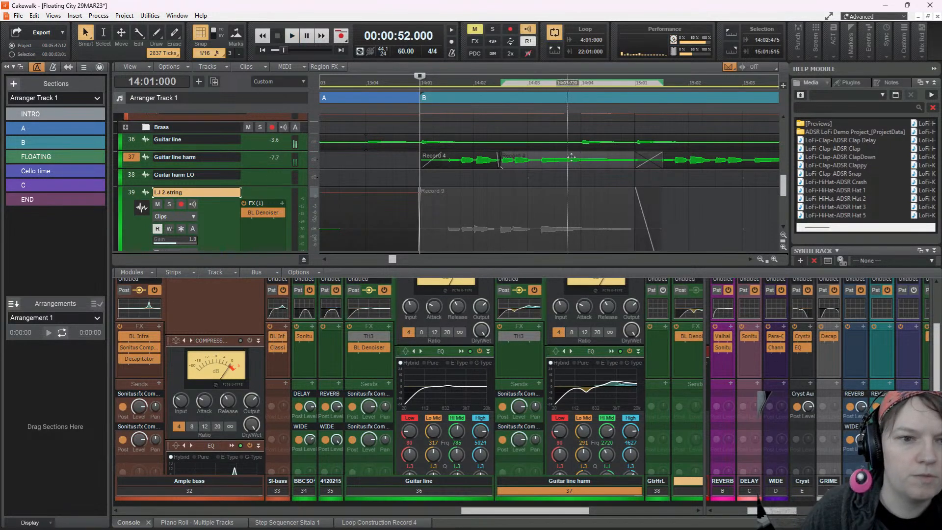
Nudge the first Guitar line harm clip further to start at 14:01:009 and audition the section from 14:01:000
{"action": "left_click", "coordinate": [465, 158]}
{"action": "key", "text": "space"}
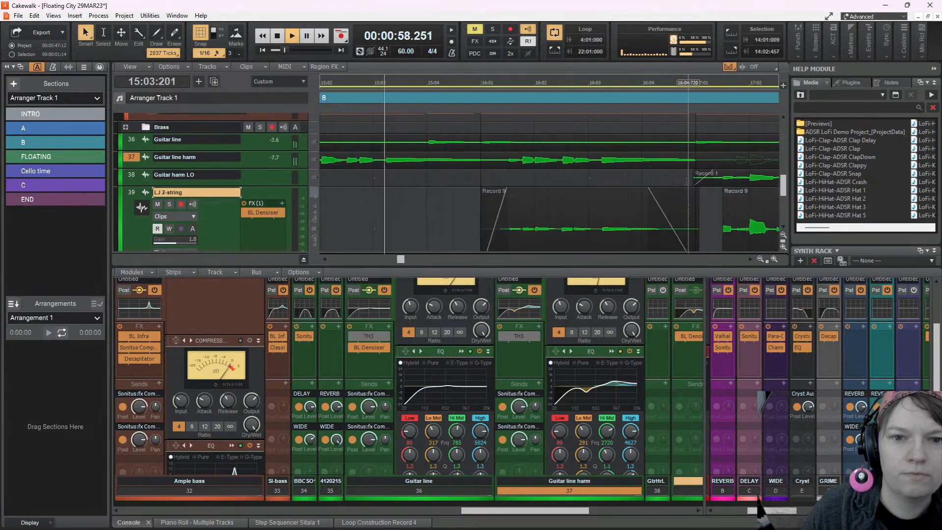
{"action": "key", "text": "space"}
Split the Guitar line clip at 15:01:000 and 15:04:000, shift the middle piece to start at 14:04:937, and audition from 14:04:000
{"action": "scroll", "coordinate": [570, 161], "scroll_direction": "up", "scroll_amount": 3}
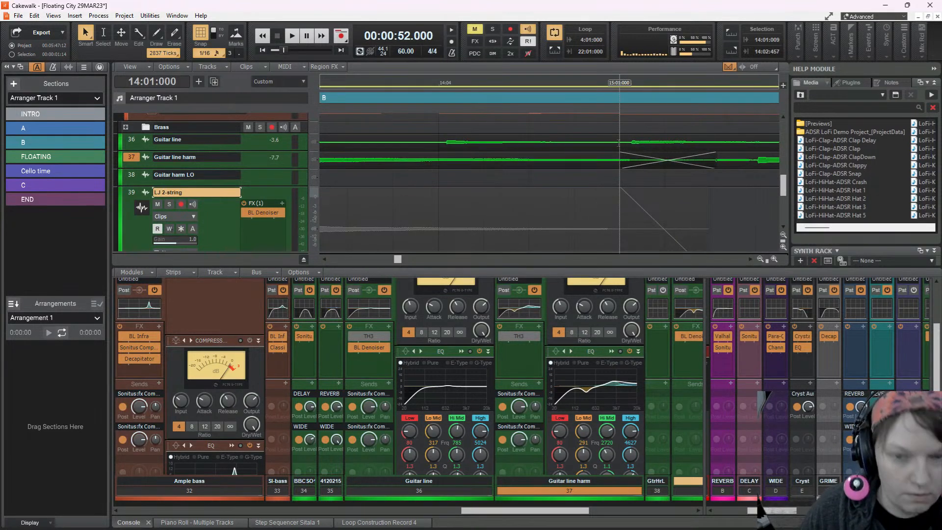
{"action": "left_click", "coordinate": [619, 148]}
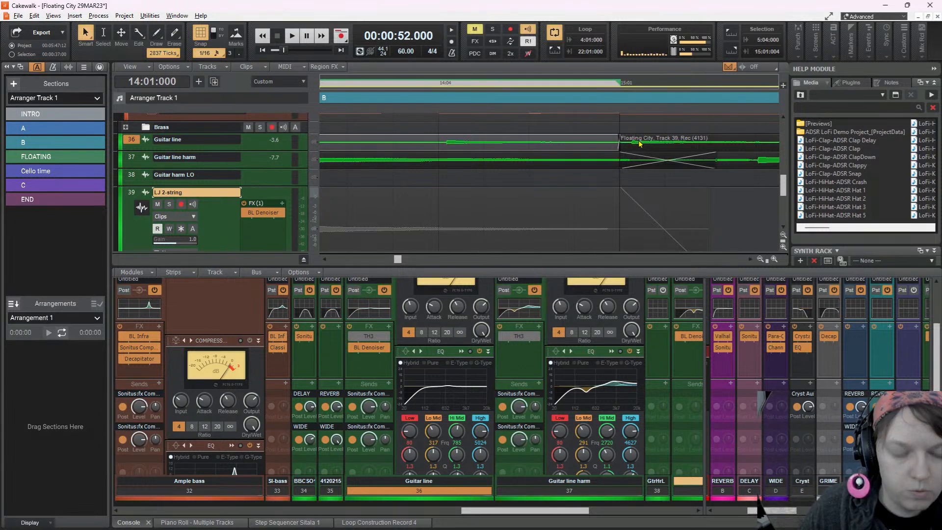
{"action": "scroll", "coordinate": [652, 147], "scroll_direction": "down", "scroll_amount": 3}
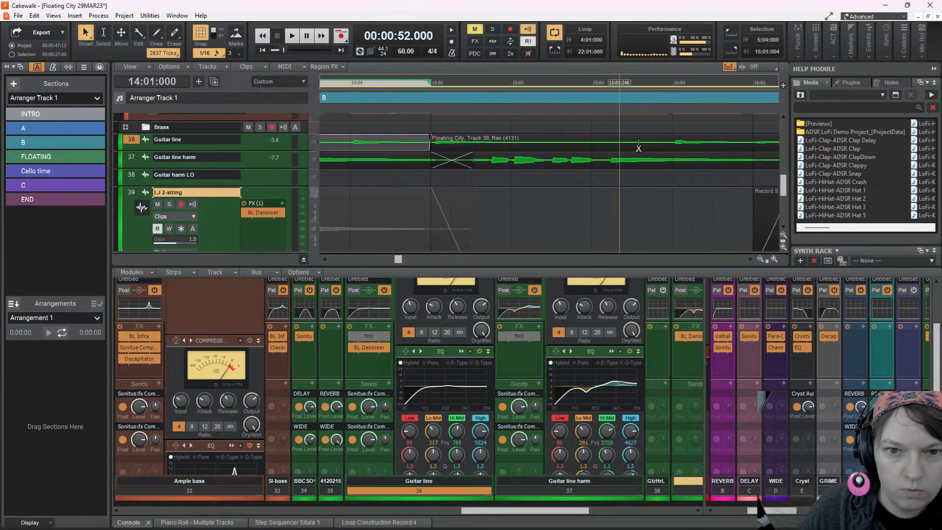
{"action": "left_click", "coordinate": [673, 147]}
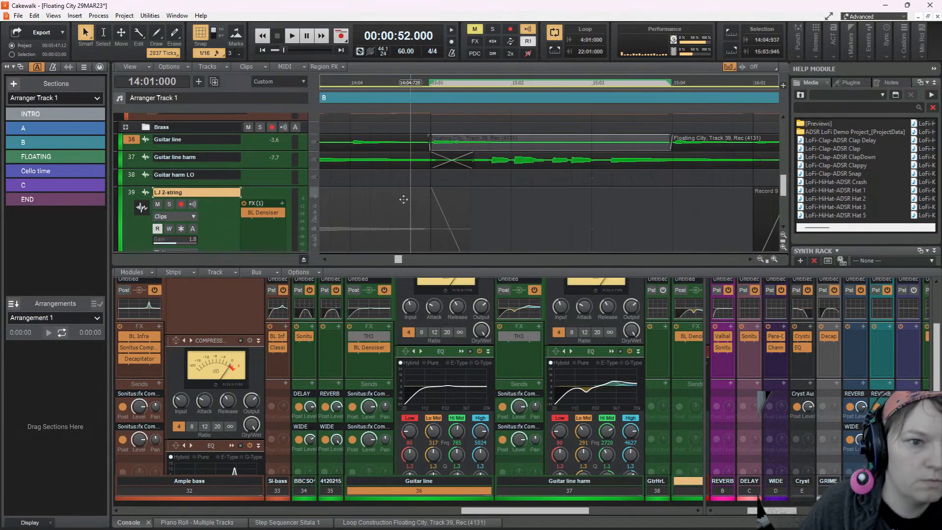
{"action": "left_click", "coordinate": [351, 123]}
{"action": "key", "text": "space"}
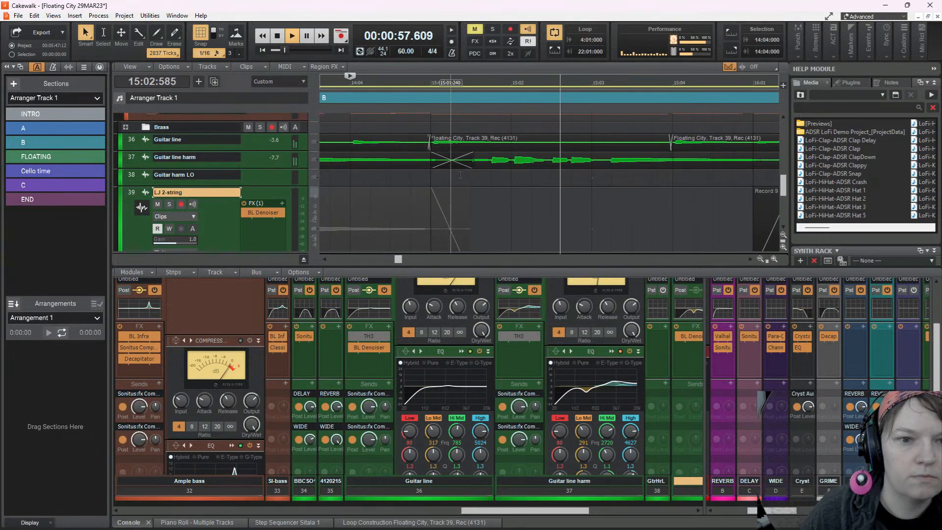
{"action": "key", "text": "space"}
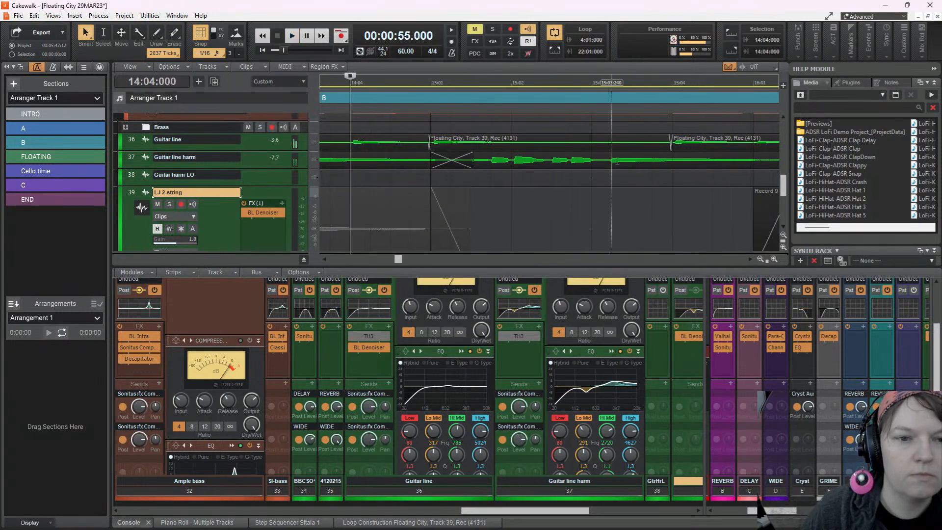
Shift the Guitar line harm clip at 15:01:000 to start at 15:01:010 and audition it from 14:04:000
{"action": "left_click", "coordinate": [548, 157]}
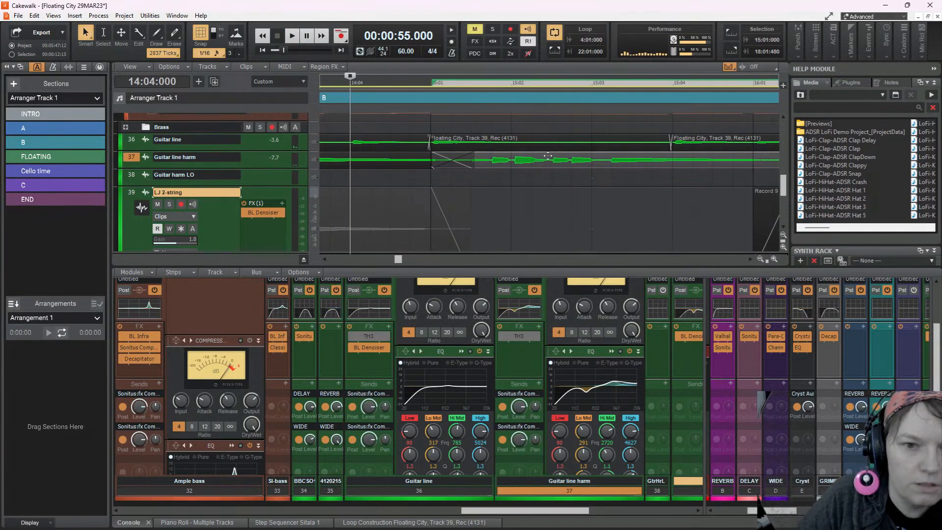
{"action": "key", "text": "space"}
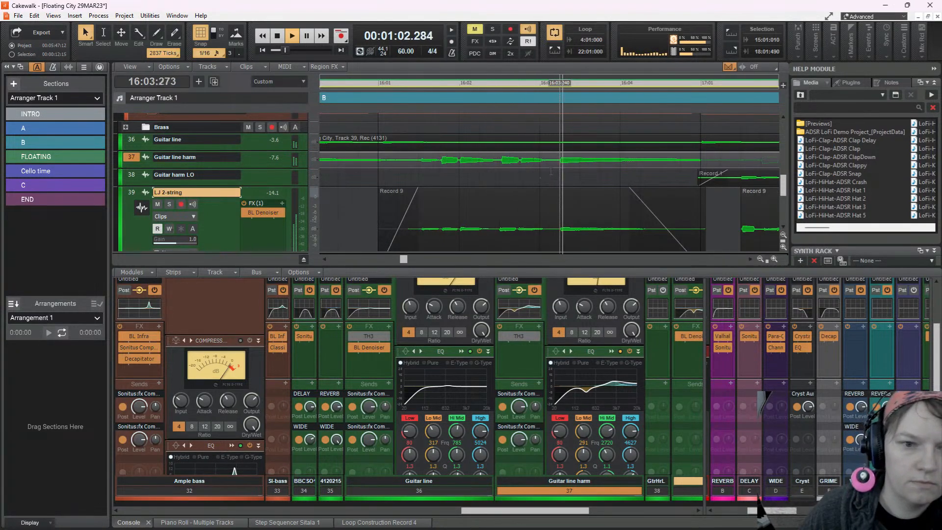
Select the LJ 2-string Record 9 clip at measure 16 and audition its entry from 15:04:720
{"action": "left_click", "coordinate": [522, 203]}
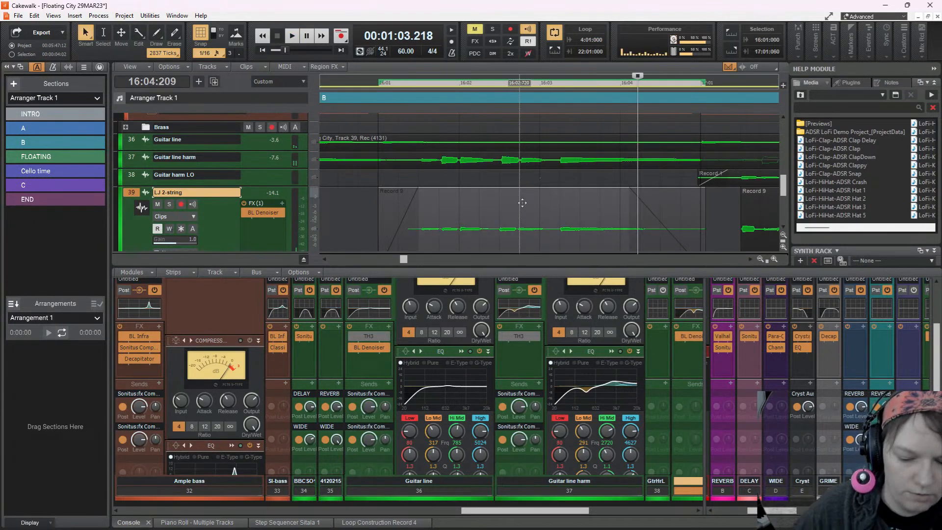
{"action": "left_click", "coordinate": [355, 206]}
{"action": "key", "text": "space"}
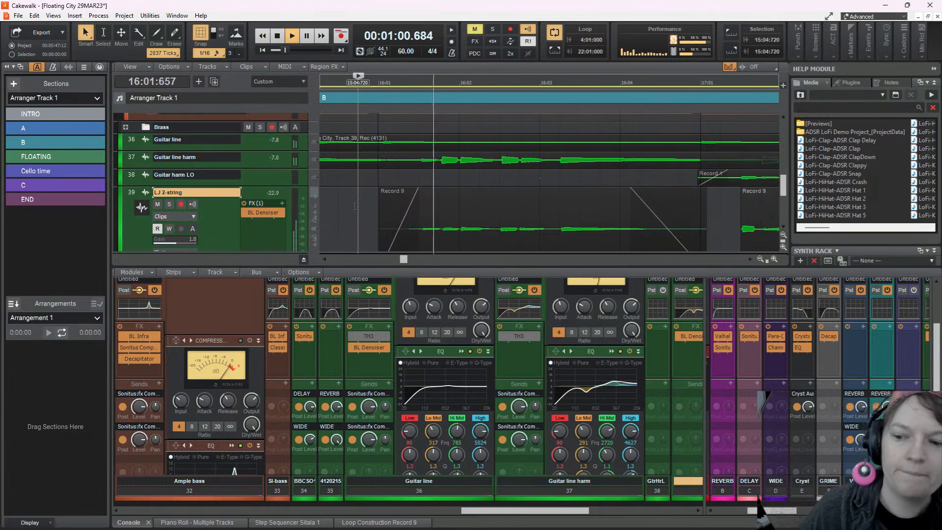
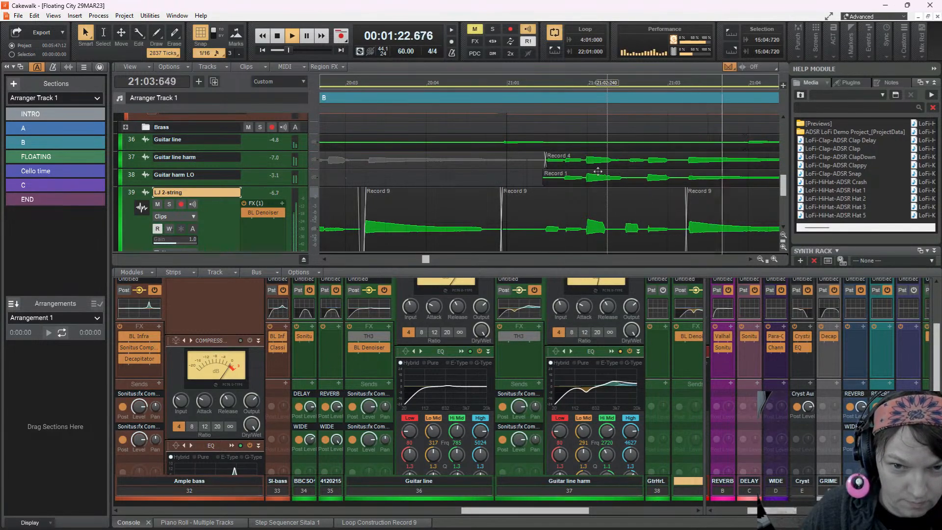
Enlarge the track area and audition the guitar harmony and LJ 2-string clips in measure 17 from 17:01:240
{"action": "key", "text": "space"}
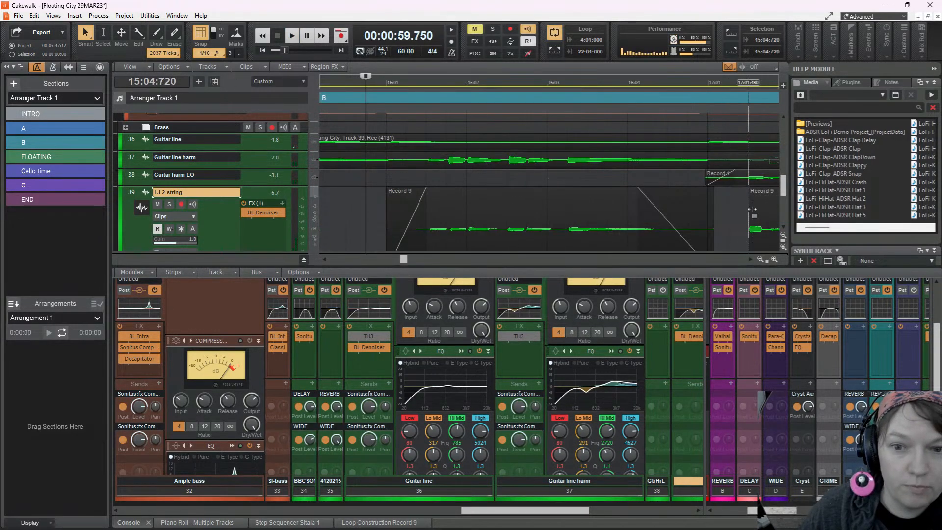
{"action": "scroll", "coordinate": [749, 209], "scroll_direction": "right", "scroll_amount": 5}
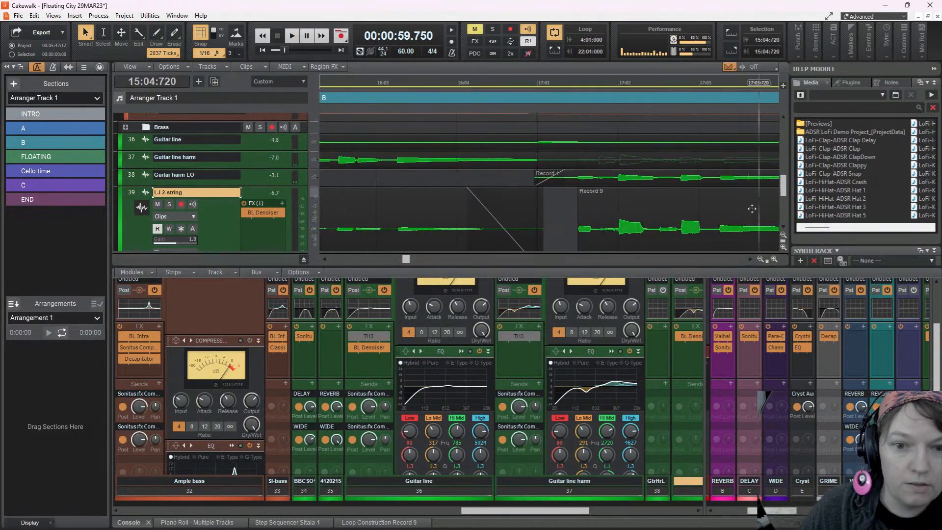
{"action": "key", "text": "space"}
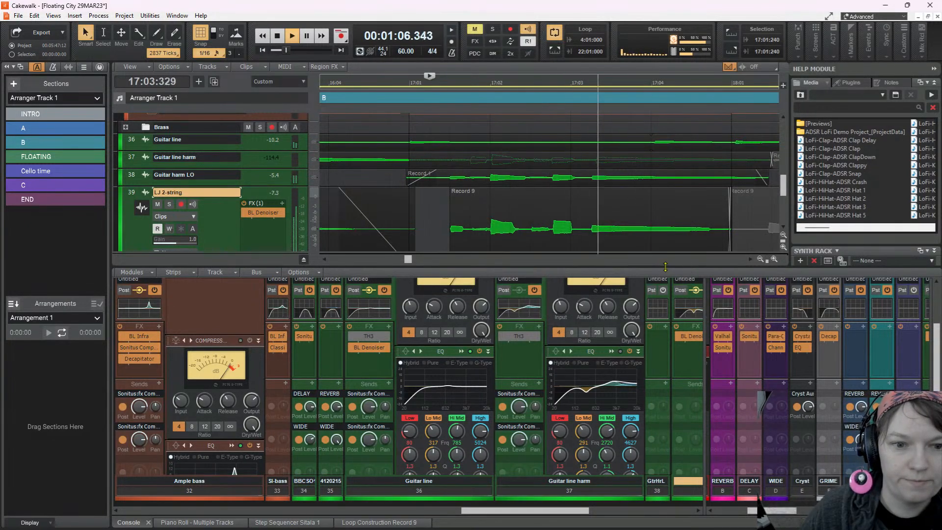
{"action": "key", "text": "space"}
{"action": "left_click_drag", "start_coordinate": [665, 266], "coordinate": [665, 313]}
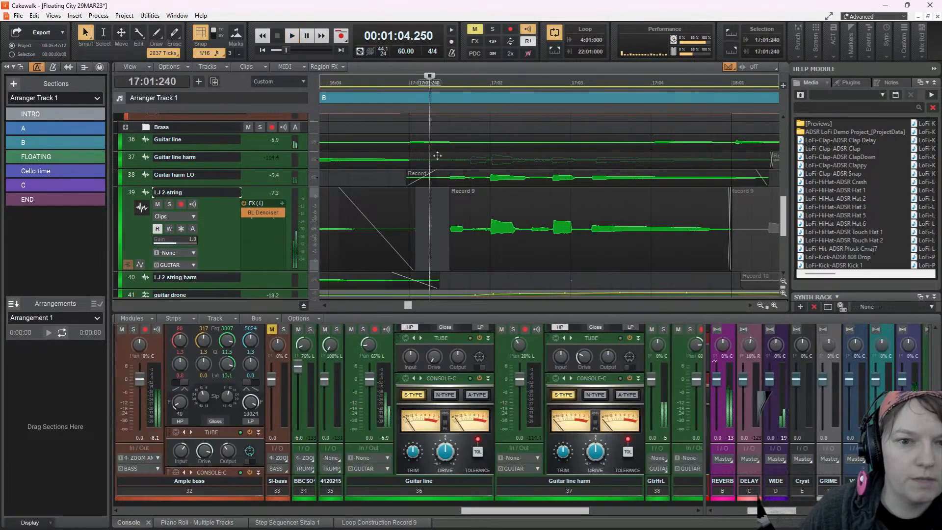
{"action": "key", "text": "space"}
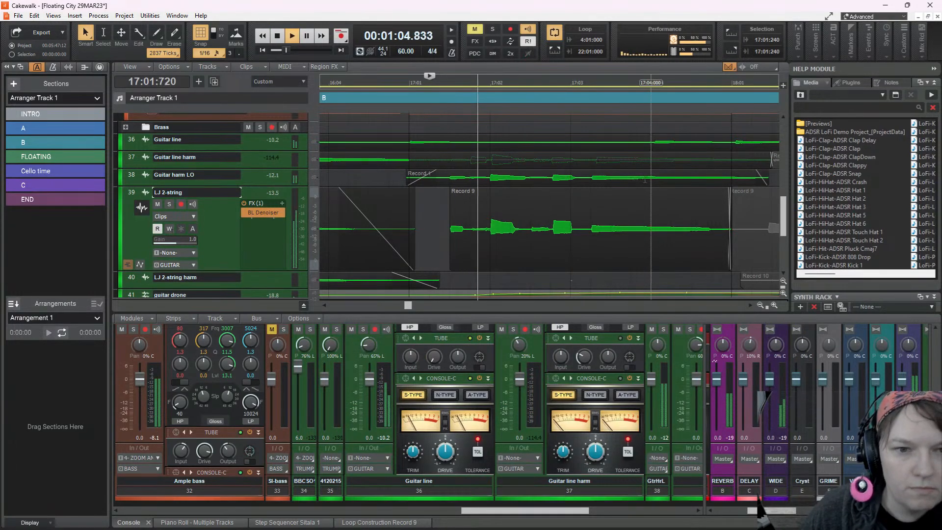
{"action": "key", "text": "space"}
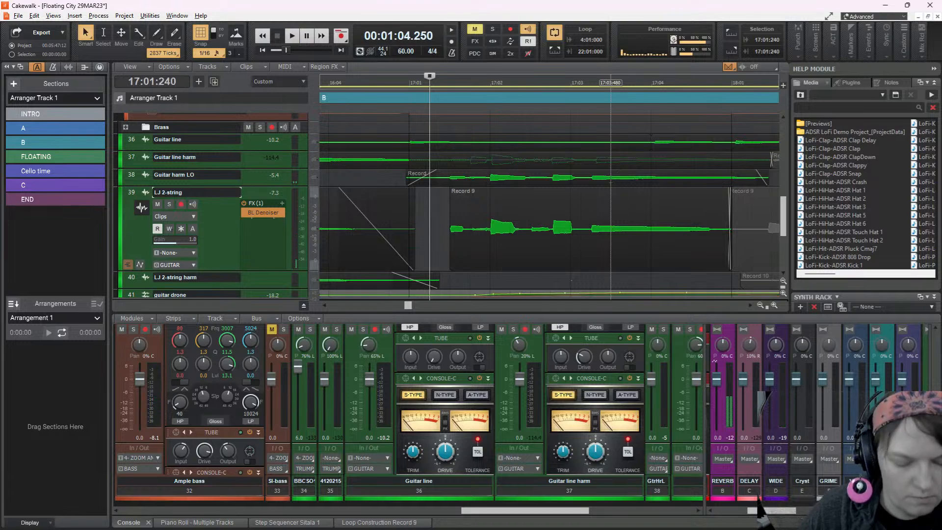
Split the Guitar harm LO clip at 17:03:240, shift the second piece to start at 17:03:224 with snapping off, and audition from 17:01:408
{"action": "scroll", "coordinate": [610, 197], "scroll_direction": "up", "scroll_amount": 3}
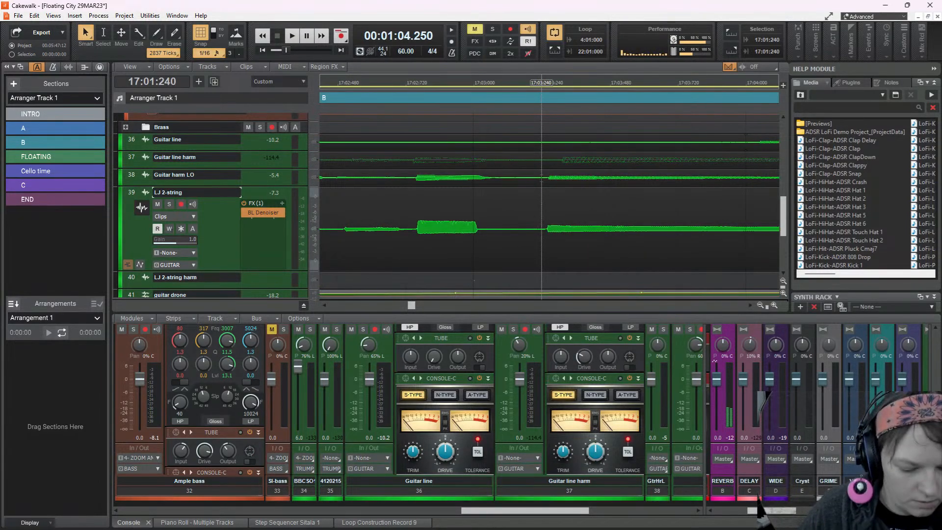
{"action": "left_click", "coordinate": [542, 184]}
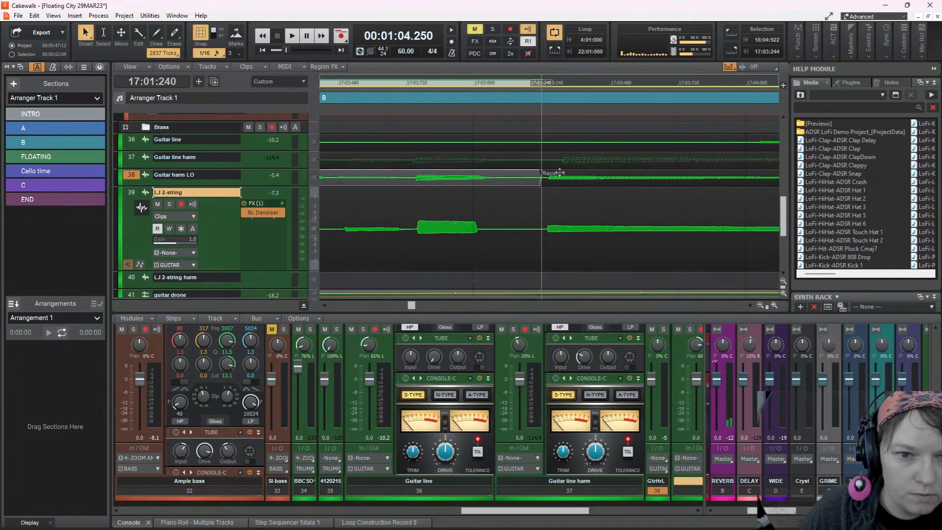
{"action": "left_click", "coordinate": [555, 173]}
{"action": "key", "text": "n"}
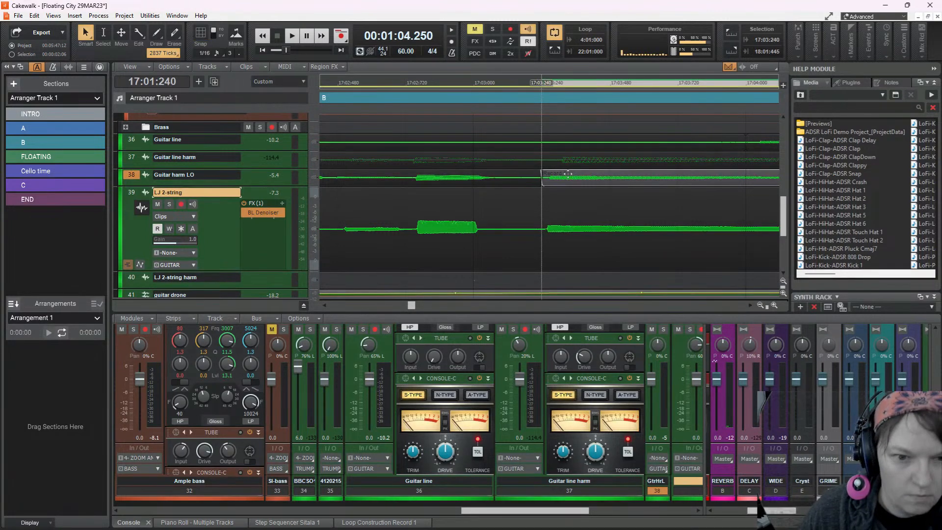
{"action": "left_click_drag", "start_coordinate": [568, 176], "coordinate": [564, 177]}
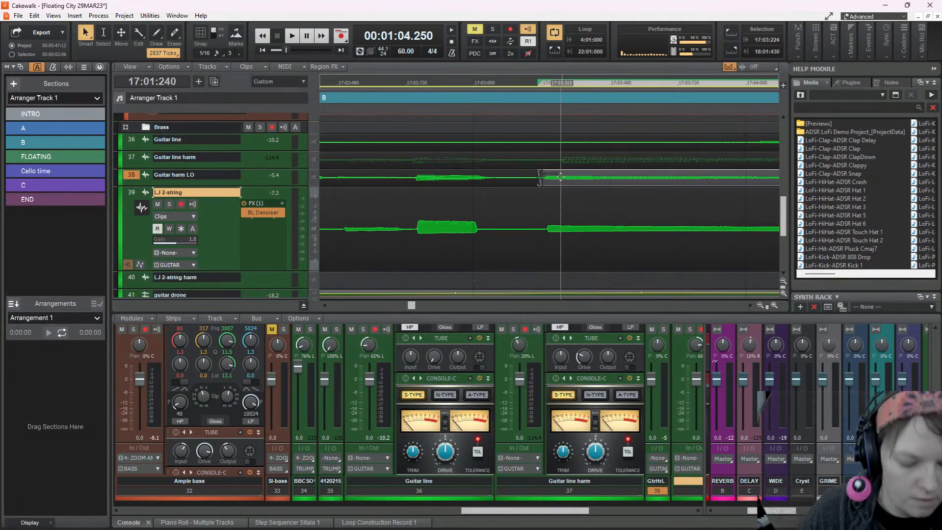
{"action": "scroll", "coordinate": [564, 182], "scroll_direction": "down", "scroll_amount": 2}
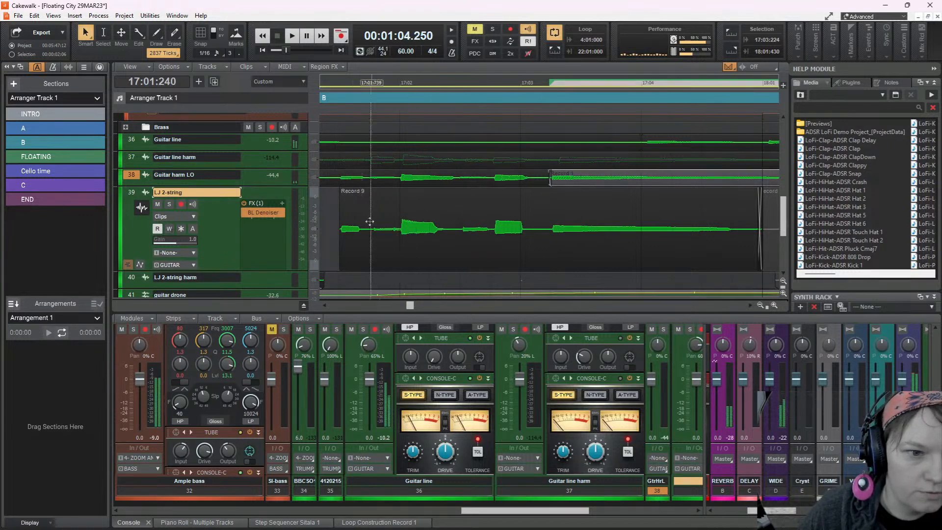
{"action": "left_click", "coordinate": [330, 230]}
{"action": "key", "text": "space"}
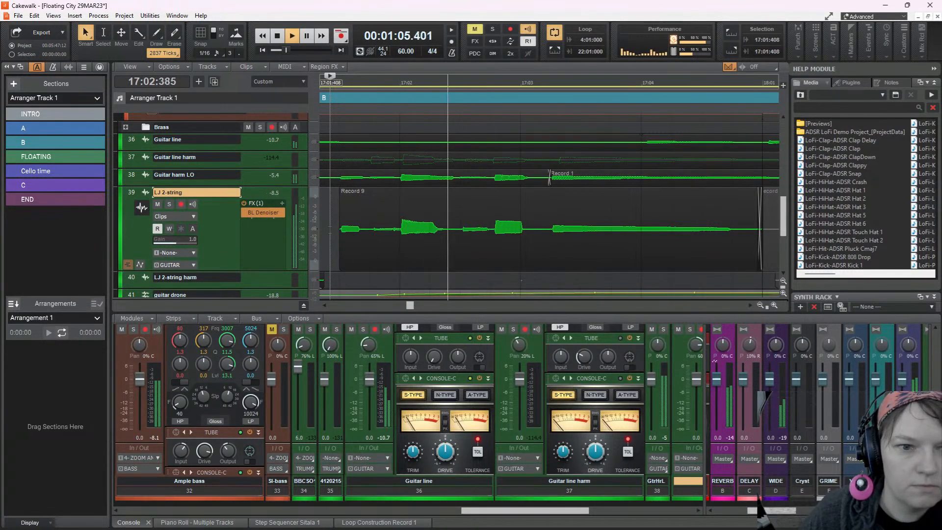
{"action": "key", "text": "space"}
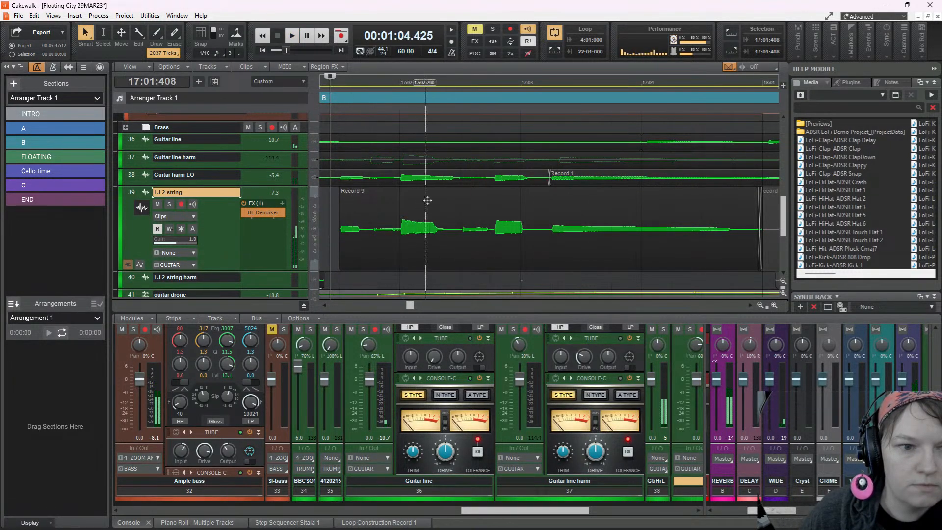
Split the Guitar harm LO clip at 17:02:748, shift the middle piece to start at 17:02:734, and play on from 17:01:408
{"action": "scroll", "coordinate": [493, 190], "scroll_direction": "up", "scroll_amount": 2}
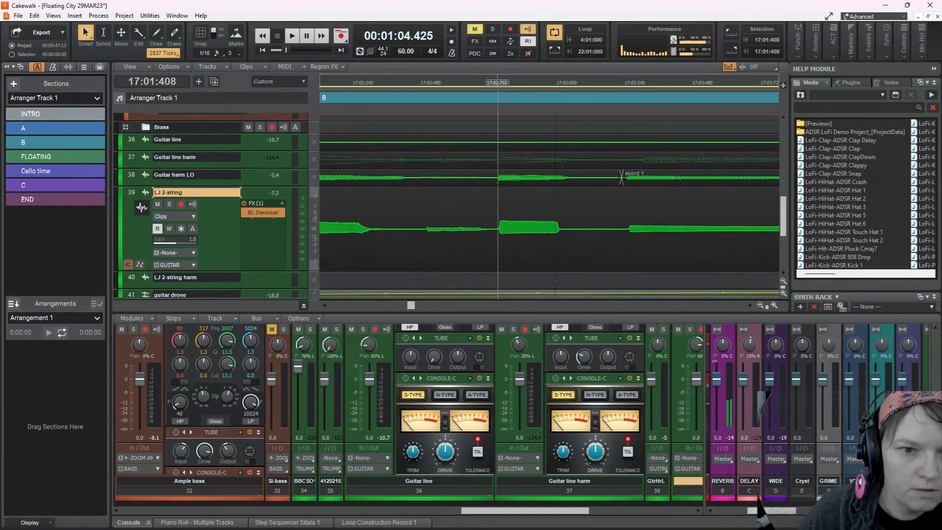
{"action": "left_click", "coordinate": [495, 182]}
{"action": "left_click_drag", "start_coordinate": [494, 182], "coordinate": [492, 181]}
{"action": "left_click", "coordinate": [503, 177]}
{"action": "scroll", "coordinate": [480, 177], "scroll_direction": "down", "scroll_amount": 1}
{"action": "scroll", "coordinate": [480, 177], "scroll_direction": "down", "scroll_amount": 2}
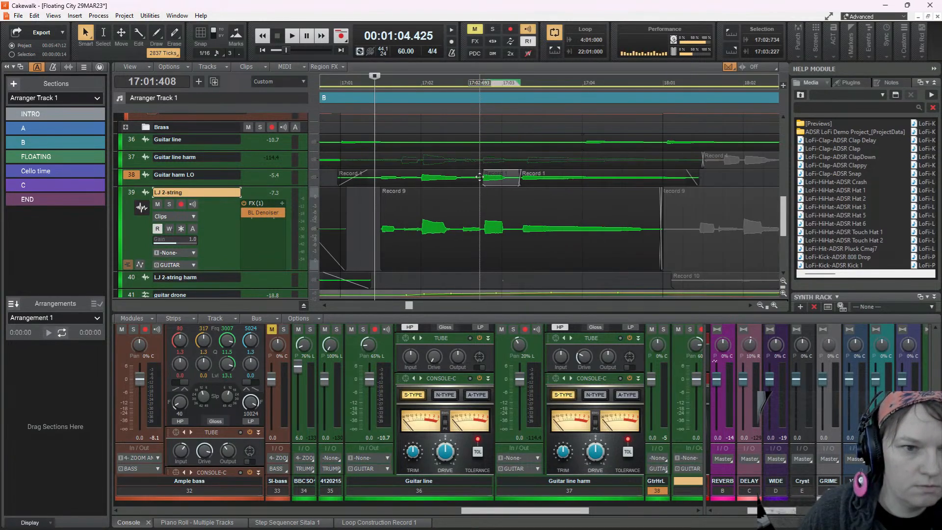
{"action": "key", "text": "space"}
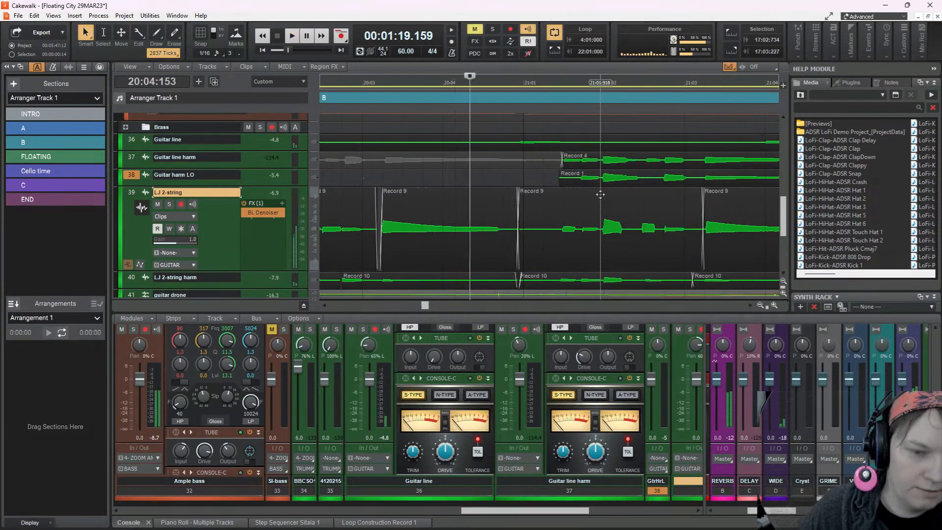
Turn snapping back on and audition the LJ 2-string entries of measure 20 from 19:04:720
{"action": "scroll", "coordinate": [600, 195], "scroll_direction": "left", "scroll_amount": 5}
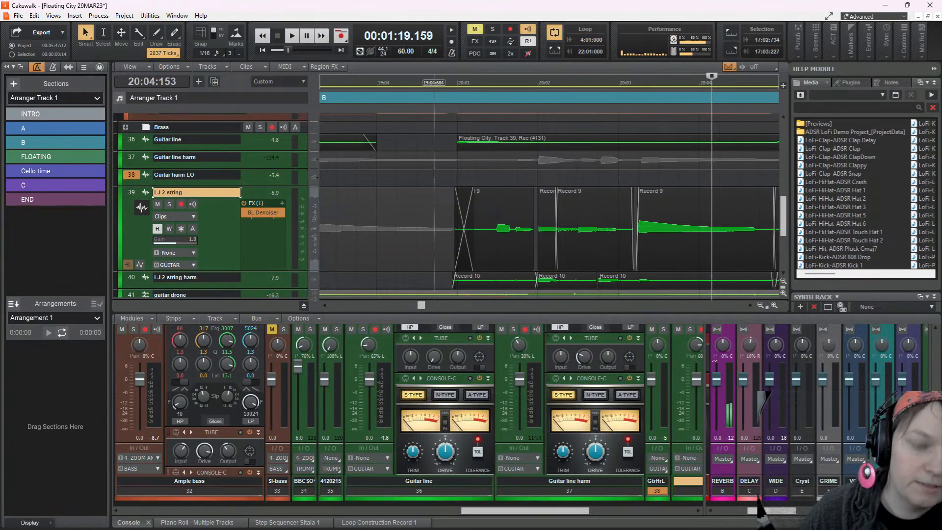
{"action": "left_click", "coordinate": [438, 177]}
{"action": "key", "text": "space"}
{"action": "key", "text": "space"}
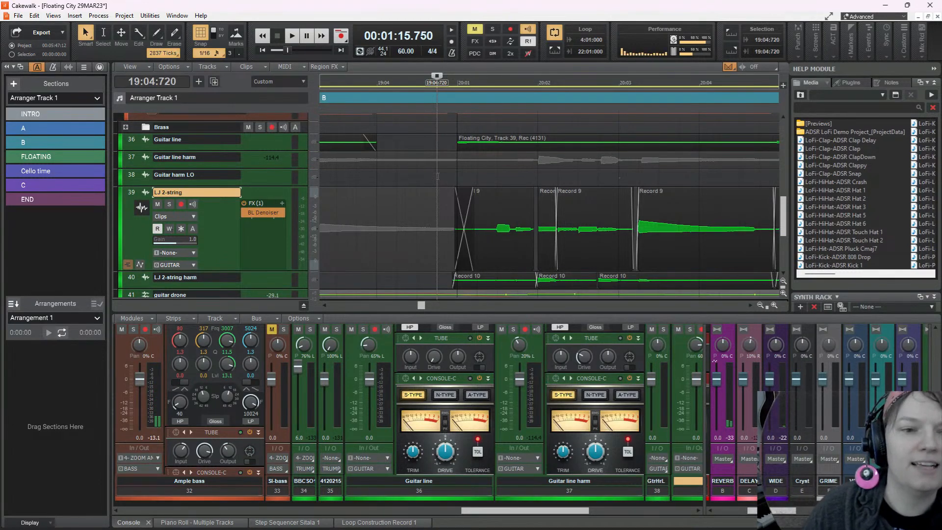
{"action": "key", "text": "space"}
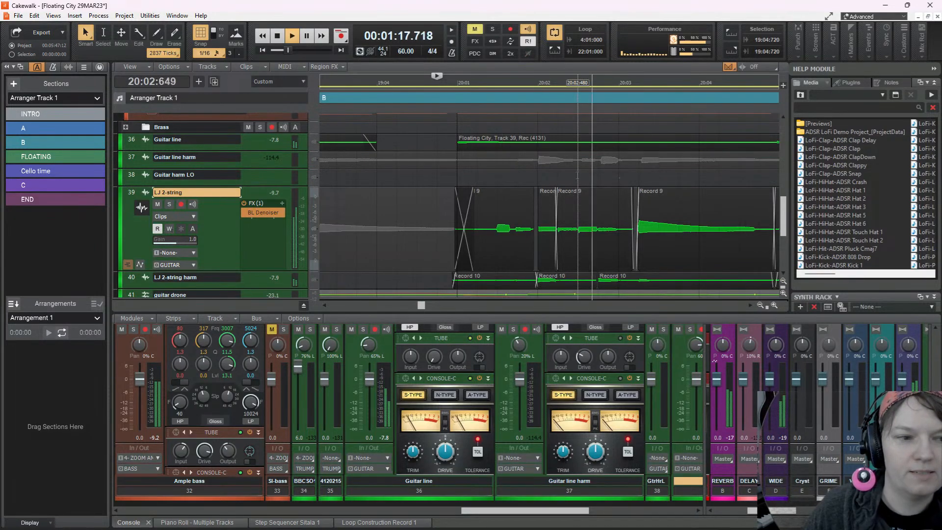
{"action": "key", "text": "space"}
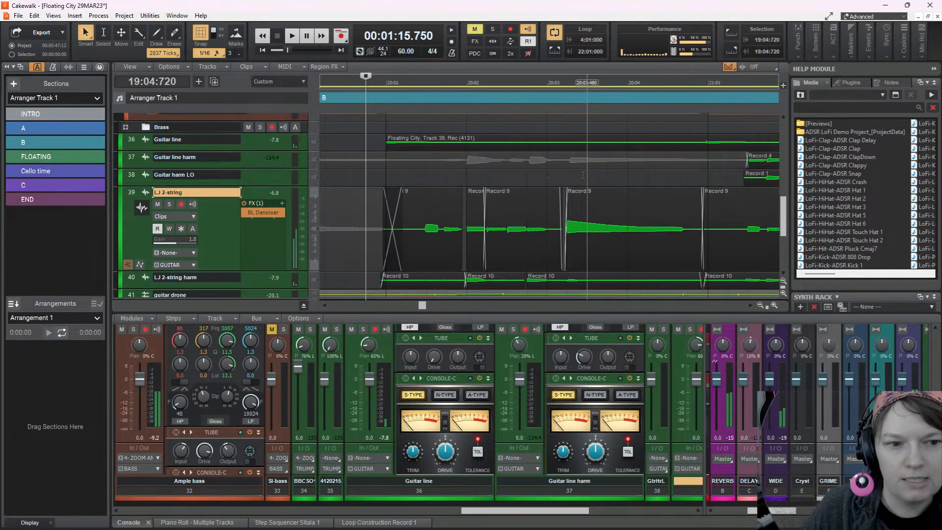
Play from 19:04:720 around the loop into the intro and look over the tracks from the keys down to the guitars
{"action": "key", "text": "space"}
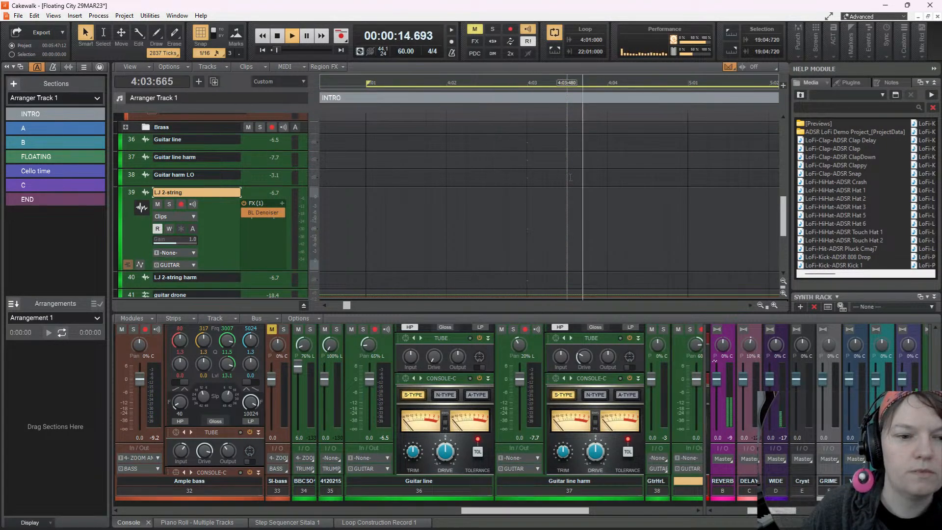
{"action": "scroll", "coordinate": [571, 179], "scroll_direction": "up", "scroll_amount": 5}
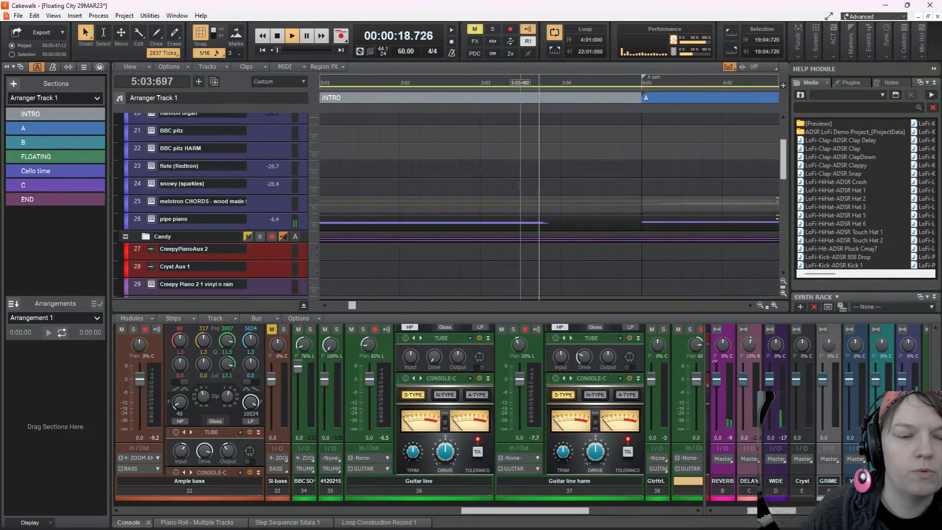
{"action": "scroll", "coordinate": [374, 235], "scroll_direction": "down", "scroll_amount": 3}
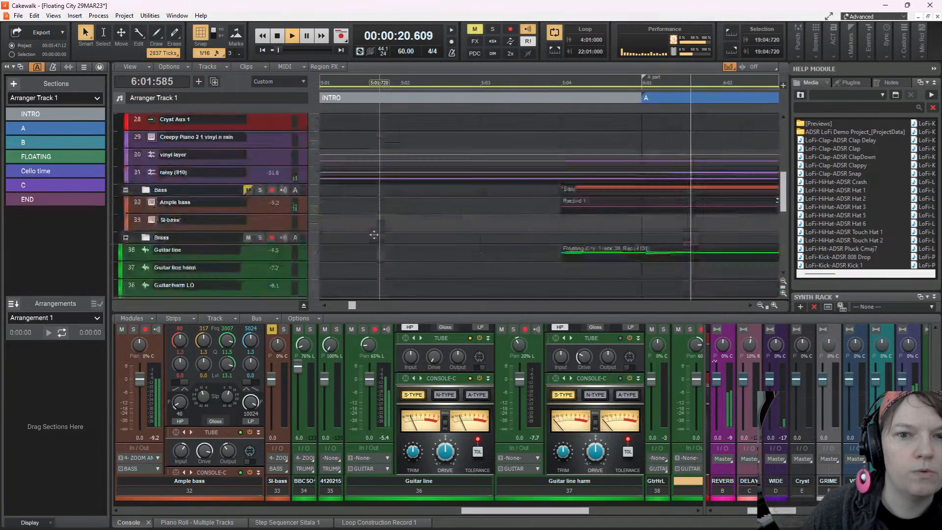
{"action": "scroll", "coordinate": [374, 235], "scroll_direction": "down", "scroll_amount": 5}
{"action": "key", "text": "space"}
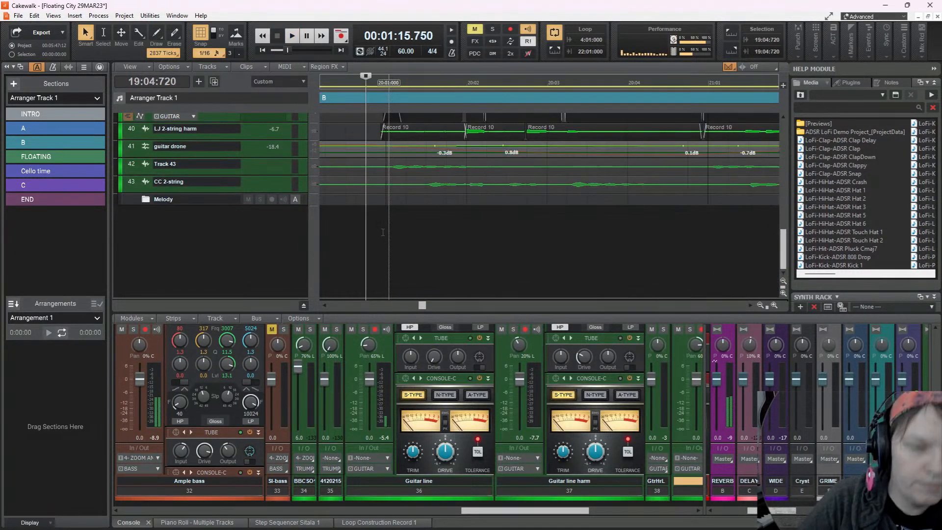
Turn off loop playback, zoom out to the whole arrangement and play the song from 1:01:000
{"action": "scroll", "coordinate": [377, 227], "scroll_direction": "down", "scroll_amount": 5}
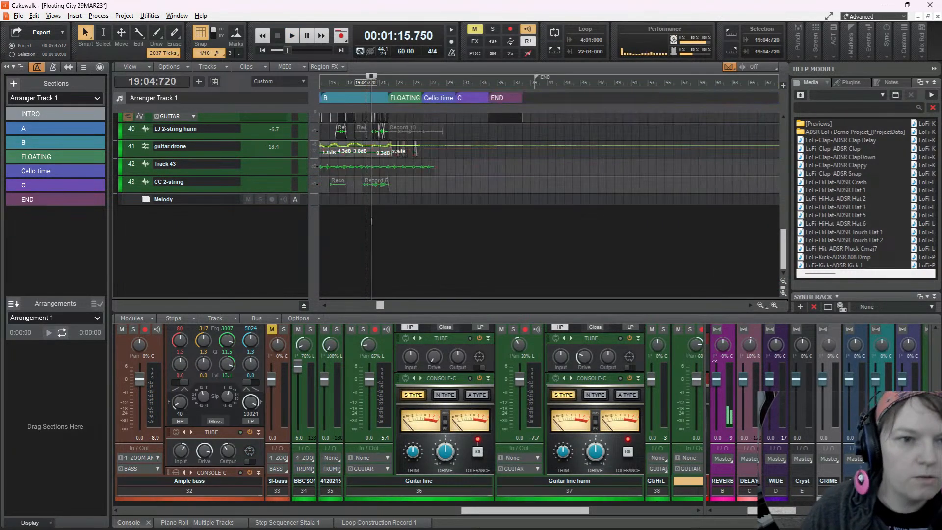
{"action": "scroll", "coordinate": [411, 185], "scroll_direction": "up", "scroll_amount": 5}
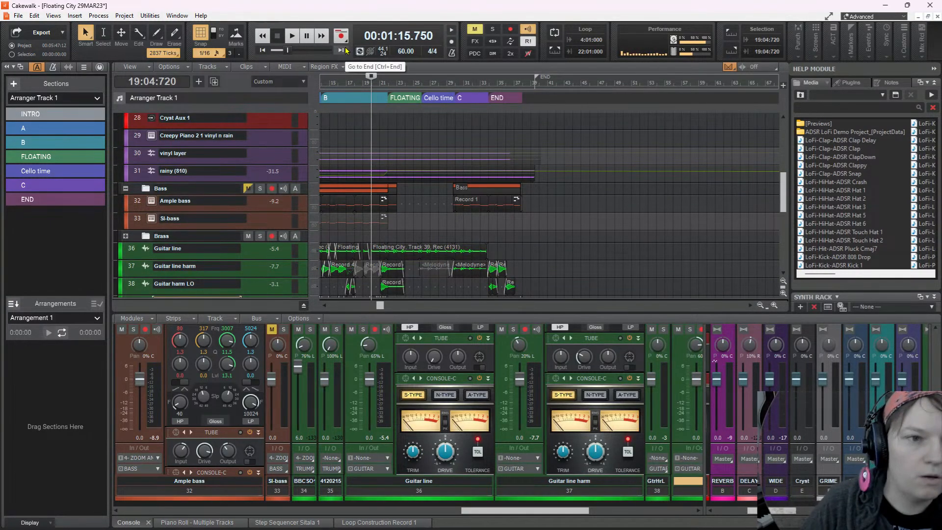
{"action": "key", "text": "ctrl+Home"}
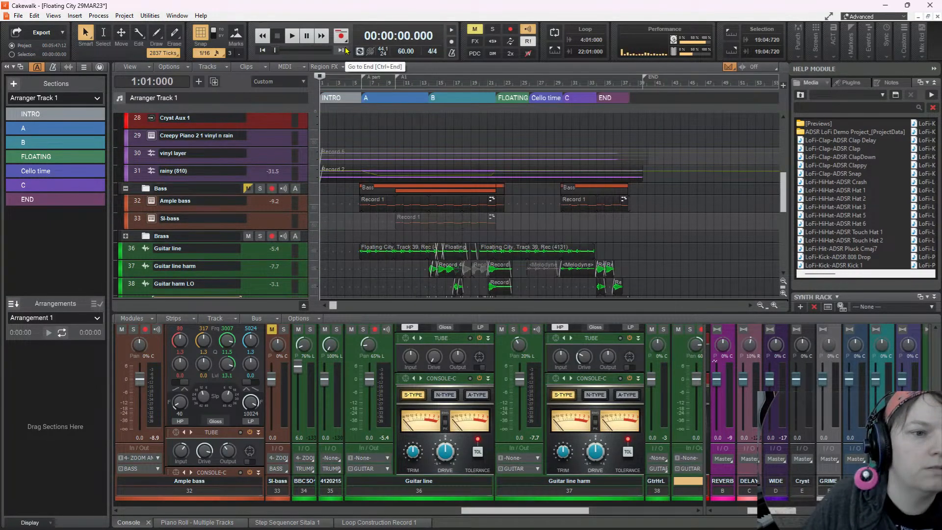
{"action": "left_click", "coordinate": [293, 38]}
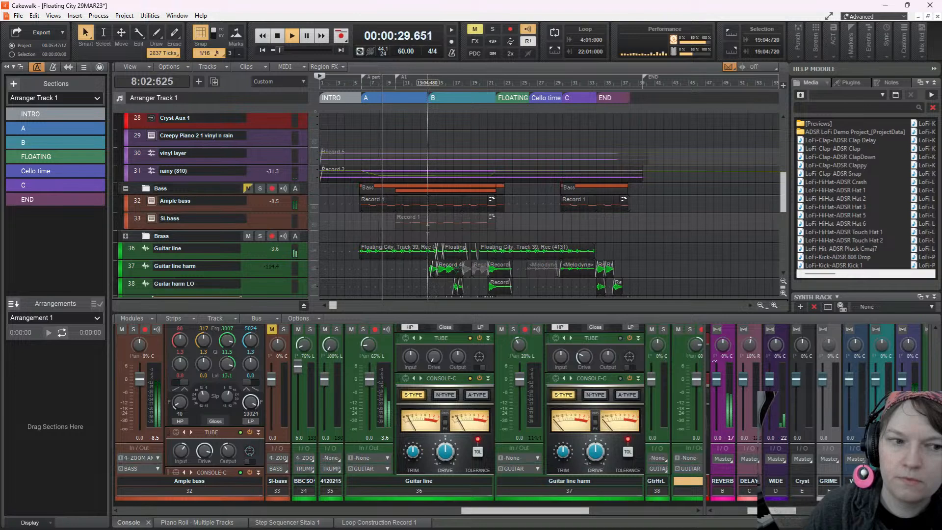
Examine the drum channel strips in the console during playback, including the reverb, EQ and tube modules on the clack channel
{"action": "left_click_drag", "start_coordinate": [490, 513], "coordinate": [163, 491]}
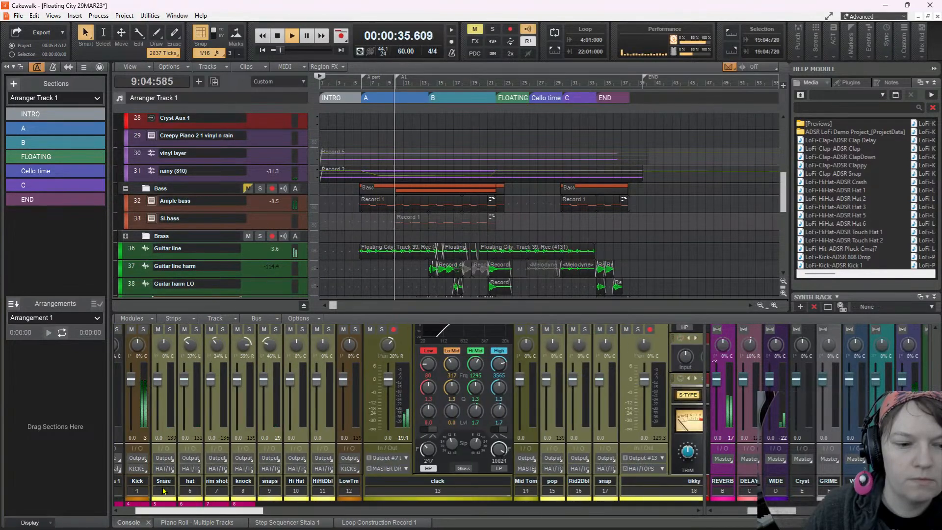
{"action": "scroll", "coordinate": [368, 351], "scroll_direction": "up", "scroll_amount": 3}
{"action": "scroll", "coordinate": [368, 352], "scroll_direction": "up", "scroll_amount": 6}
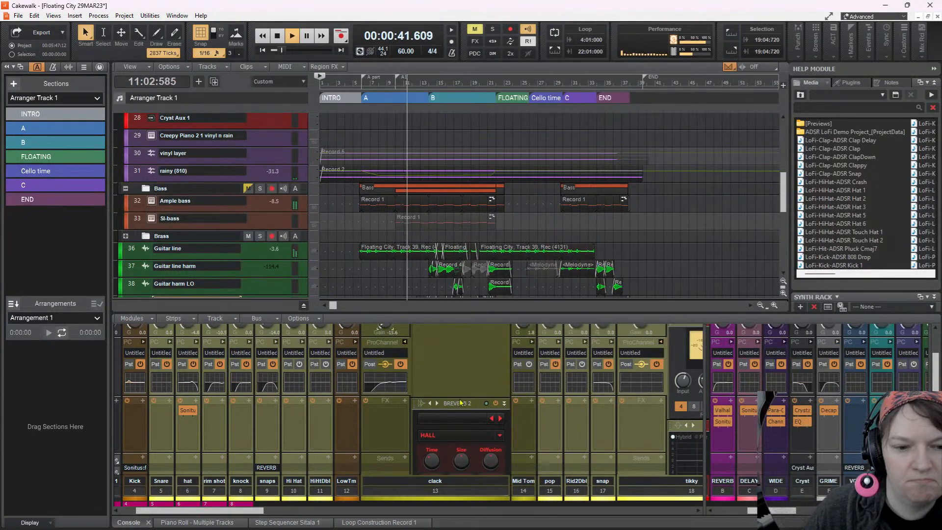
{"action": "scroll", "coordinate": [446, 384], "scroll_direction": "down", "scroll_amount": 5}
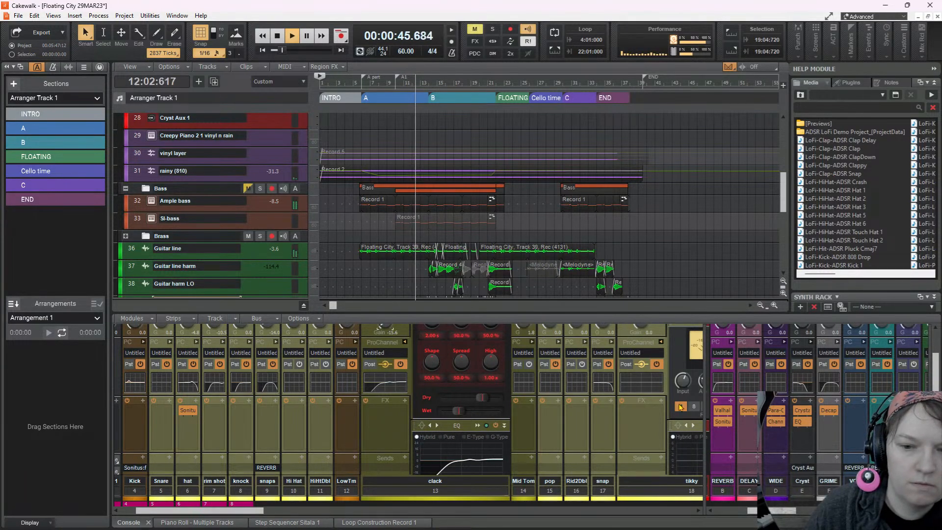
{"action": "scroll", "coordinate": [450, 434], "scroll_direction": "down", "scroll_amount": 10}
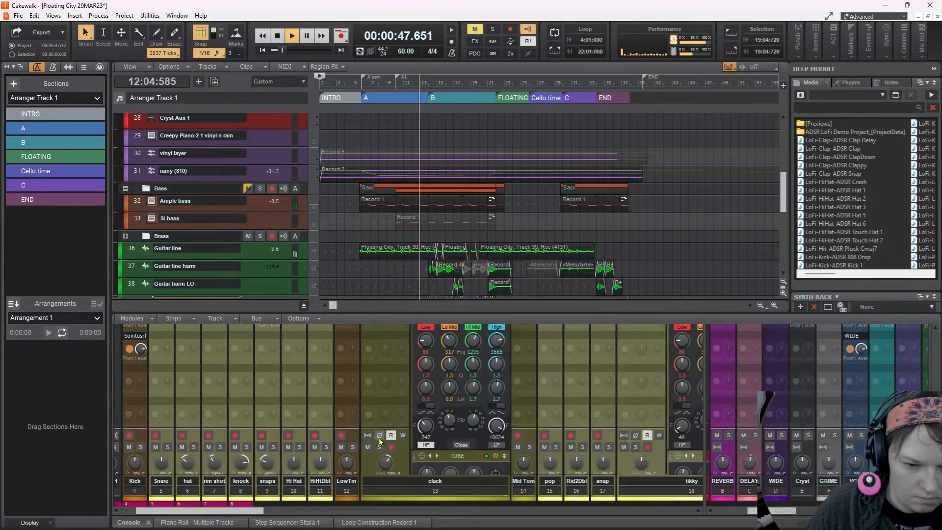
{"action": "scroll", "coordinate": [380, 440], "scroll_direction": "up", "scroll_amount": 10}
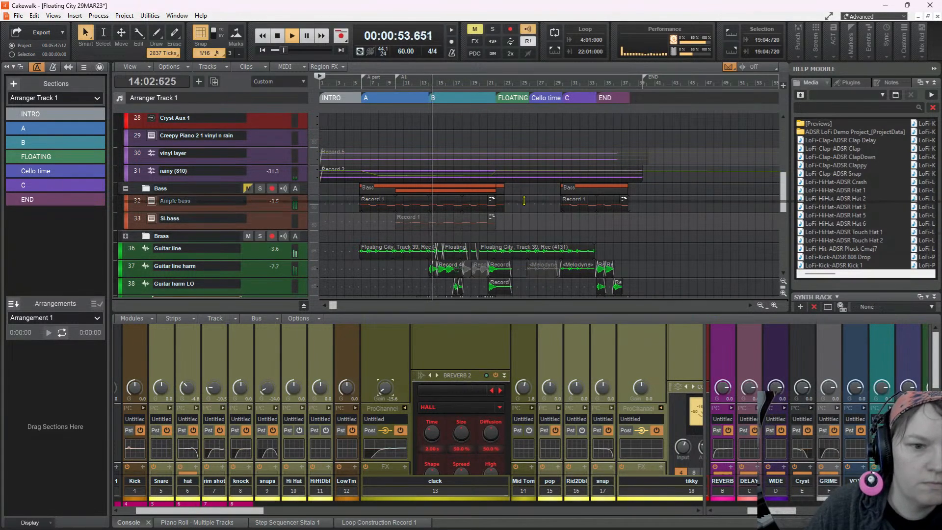
Enlarge the track area slightly, zoom in on the start of section B and audition the lead-in from 13:01:000
{"action": "left_click_drag", "start_coordinate": [520, 321], "coordinate": [521, 330]}
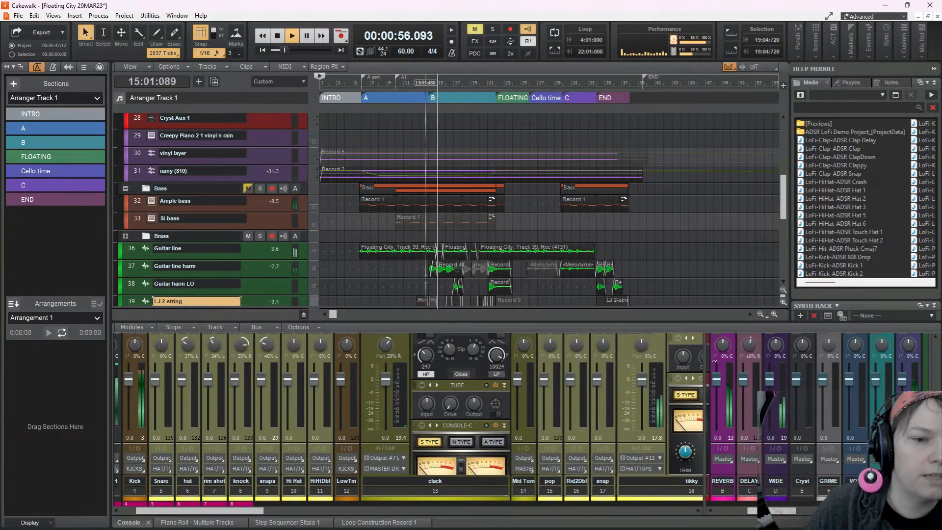
{"action": "left_click", "coordinate": [425, 267]}
{"action": "scroll", "coordinate": [438, 269], "scroll_direction": "up", "scroll_amount": 5}
{"action": "scroll", "coordinate": [602, 278], "scroll_direction": "right", "scroll_amount": 5}
{"action": "scroll", "coordinate": [602, 277], "scroll_direction": "right", "scroll_amount": 8}
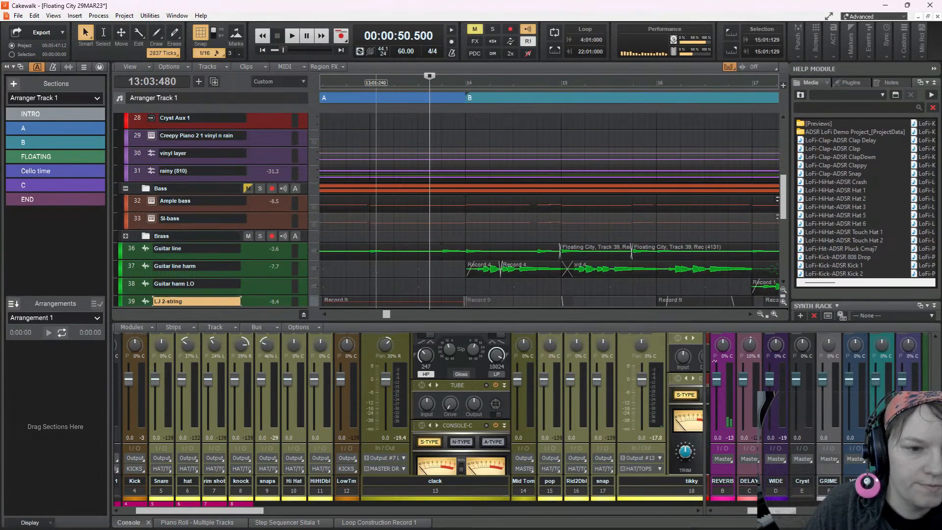
{"action": "key", "text": "space"}
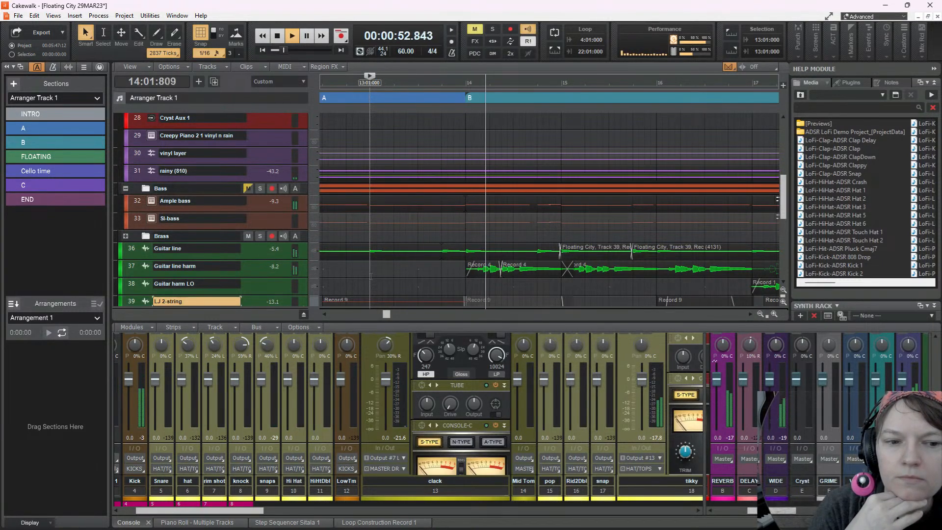
Nudge the second Guitar line harm clip in section B slightly earlier to start at 14:02:429 and audition the passage from 13:03:661
{"action": "key", "text": "space"}
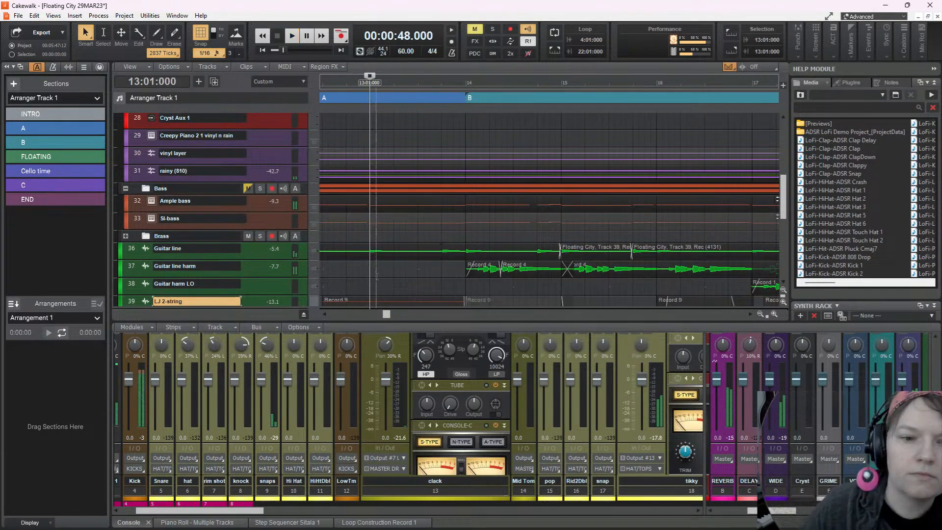
{"action": "scroll", "coordinate": [451, 275], "scroll_direction": "up", "scroll_amount": 3}
{"action": "scroll", "coordinate": [532, 276], "scroll_direction": "right", "scroll_amount": 2}
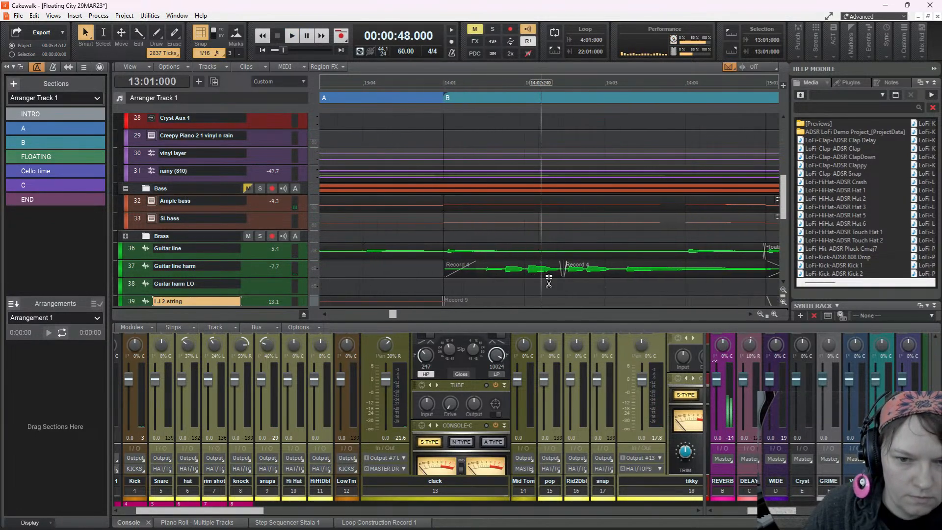
{"action": "left_click", "coordinate": [577, 263]}
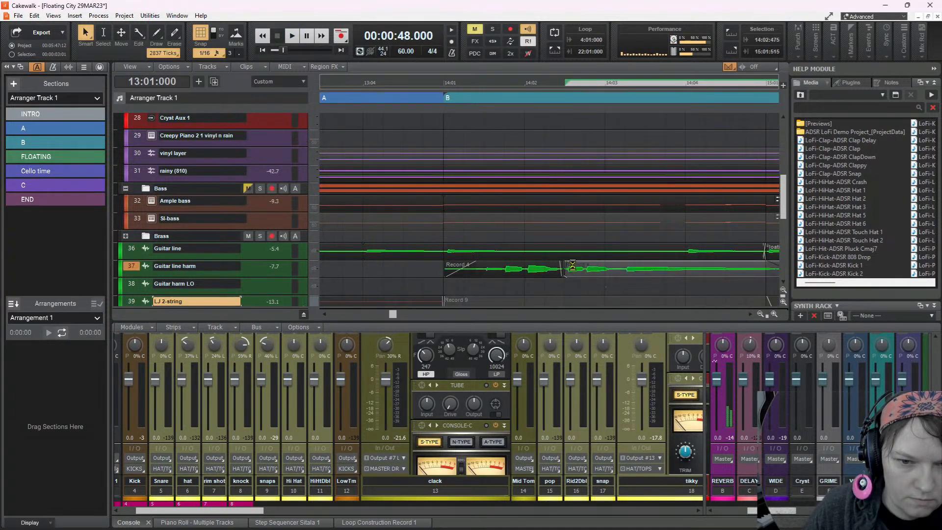
{"action": "left_click_drag", "start_coordinate": [589, 265], "coordinate": [585, 266]}
{"action": "key", "text": "space"}
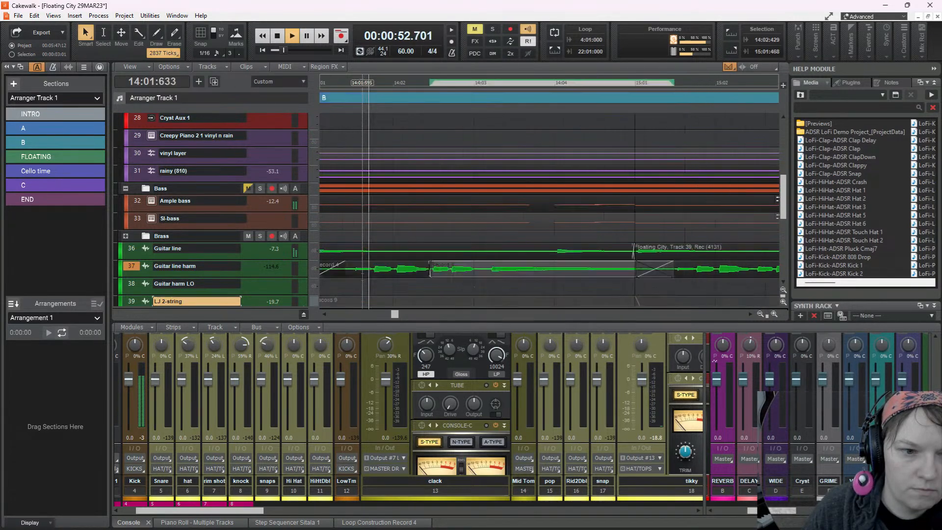
{"action": "left_click", "coordinate": [362, 275]}
{"action": "key", "text": "space"}
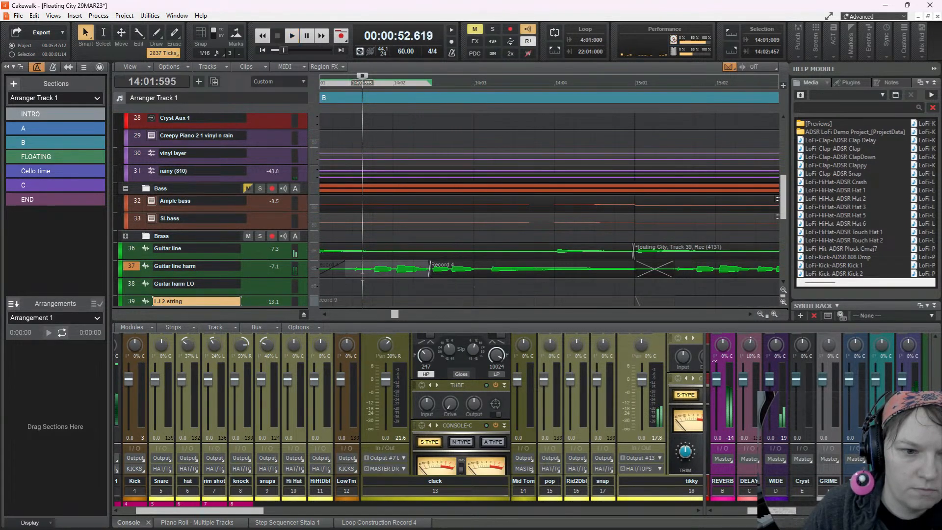
{"action": "scroll", "coordinate": [363, 275], "scroll_direction": "left", "scroll_amount": 3}
{"action": "left_click", "coordinate": [363, 274]}
{"action": "key", "text": "space"}
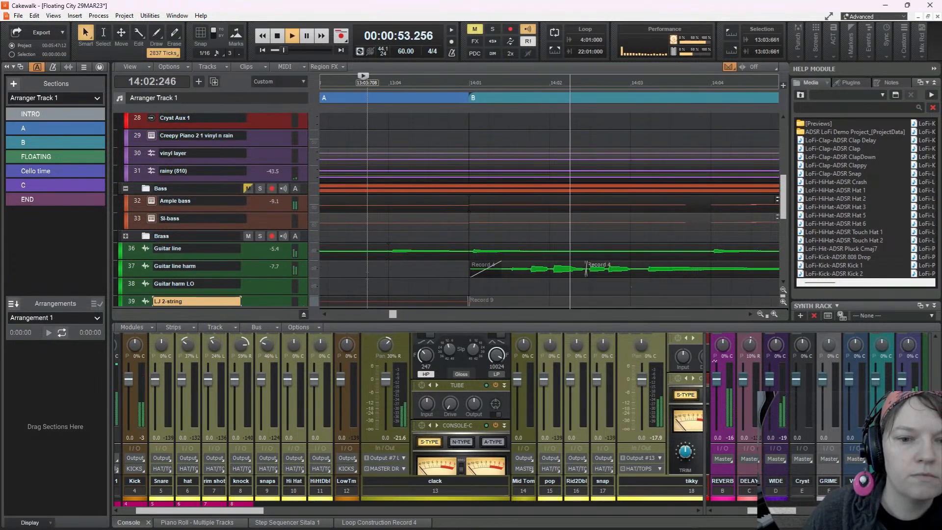
{"action": "key", "text": "space"}
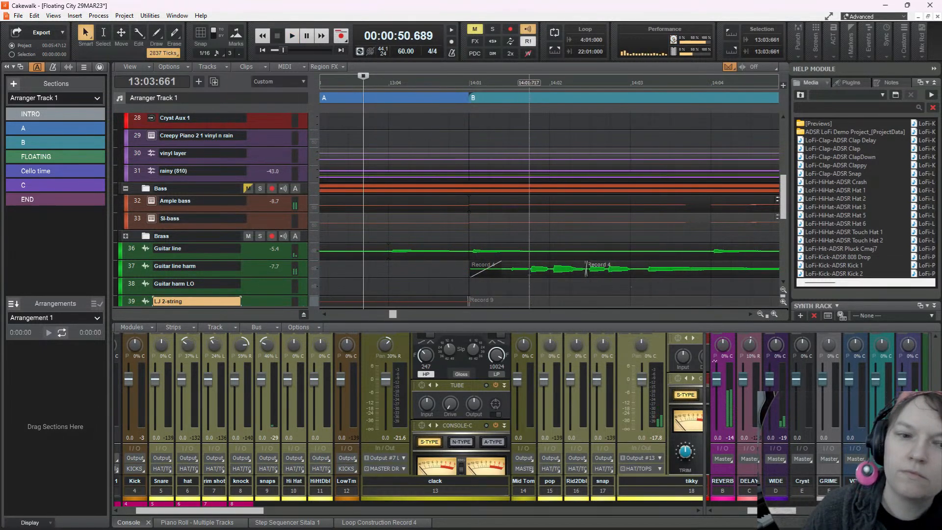
Nudge the first Guitar line harm clip of section B earlier to start at 13:04:945, checking the timing by playback
{"action": "left_click", "coordinate": [530, 267]}
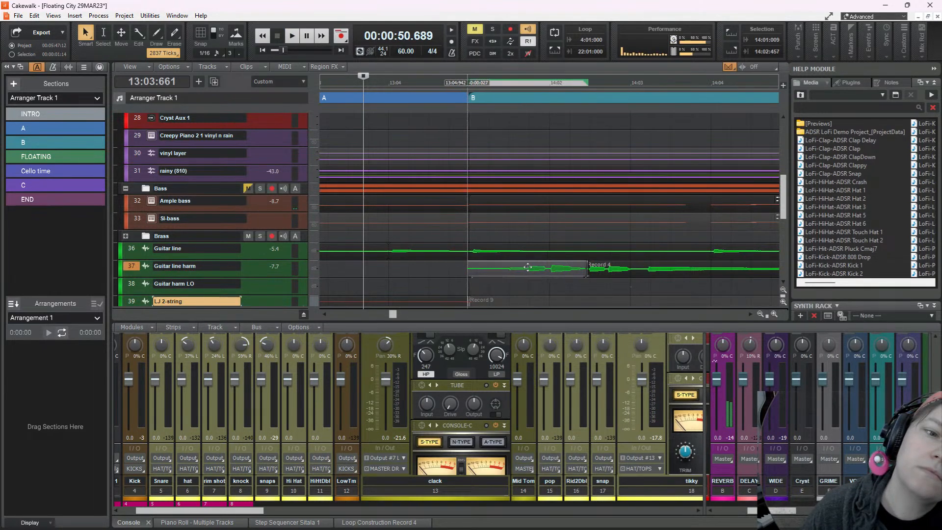
{"action": "key", "text": "space"}
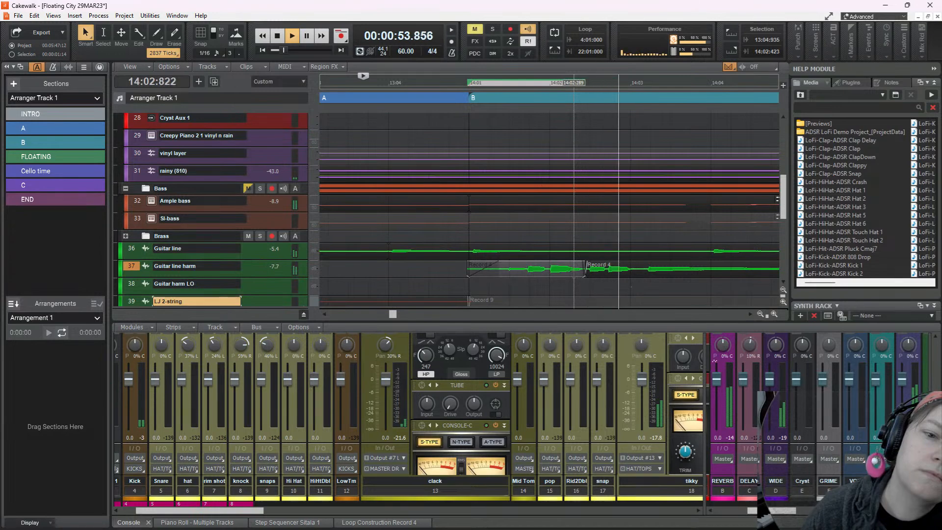
{"action": "key", "text": "space"}
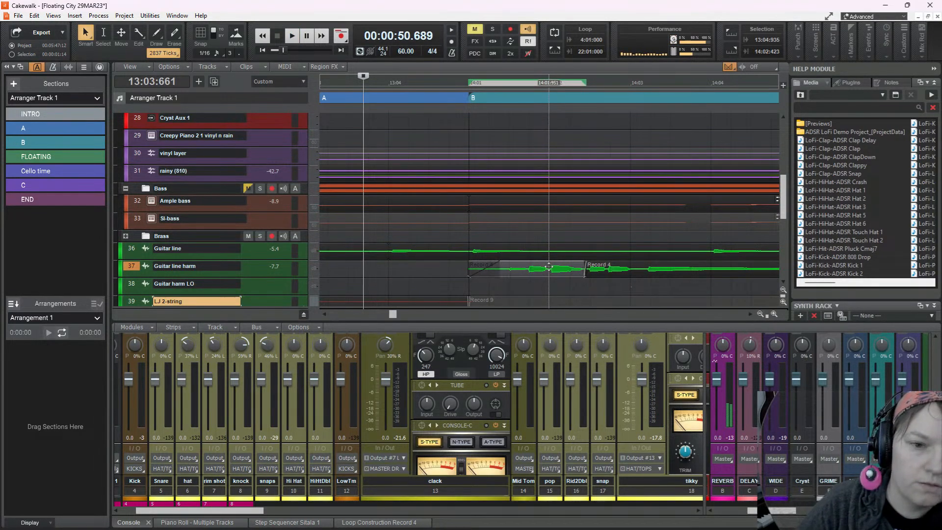
{"action": "key", "text": "space"}
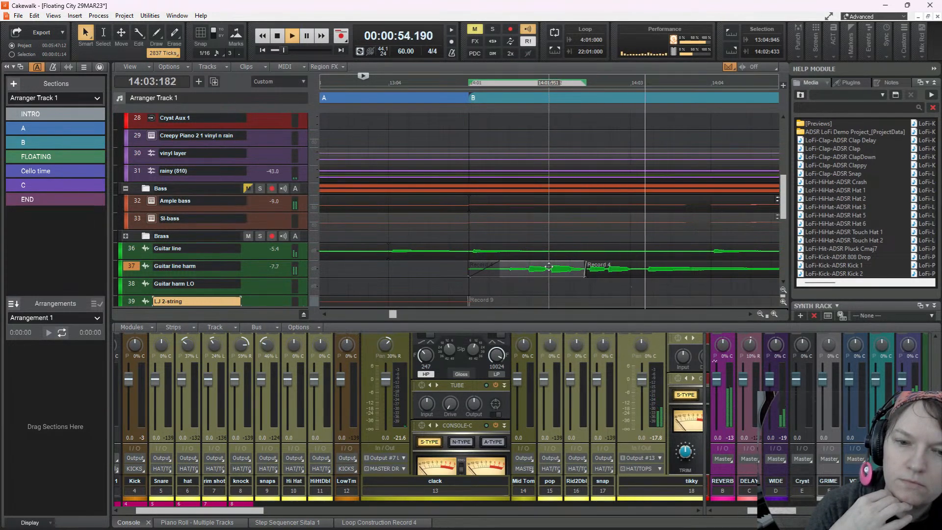
{"action": "key", "text": "space"}
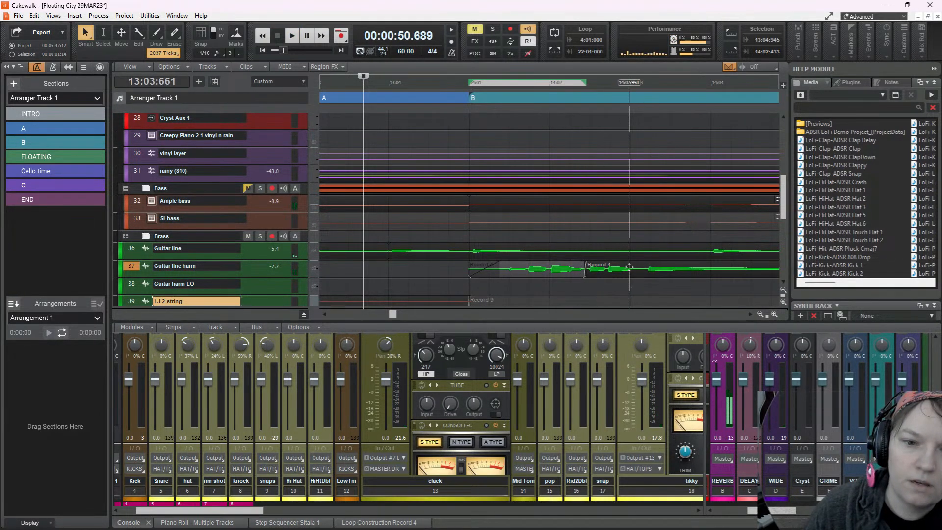
Nudge the second Guitar line harm clip to start at 14:02:448, play the passage and save the project
{"action": "left_click", "coordinate": [628, 267]}
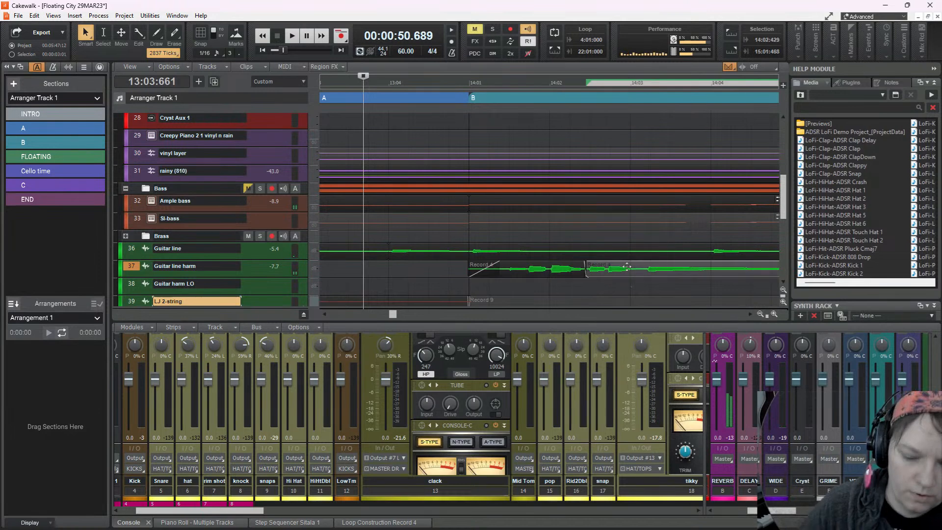
{"action": "key", "text": "space"}
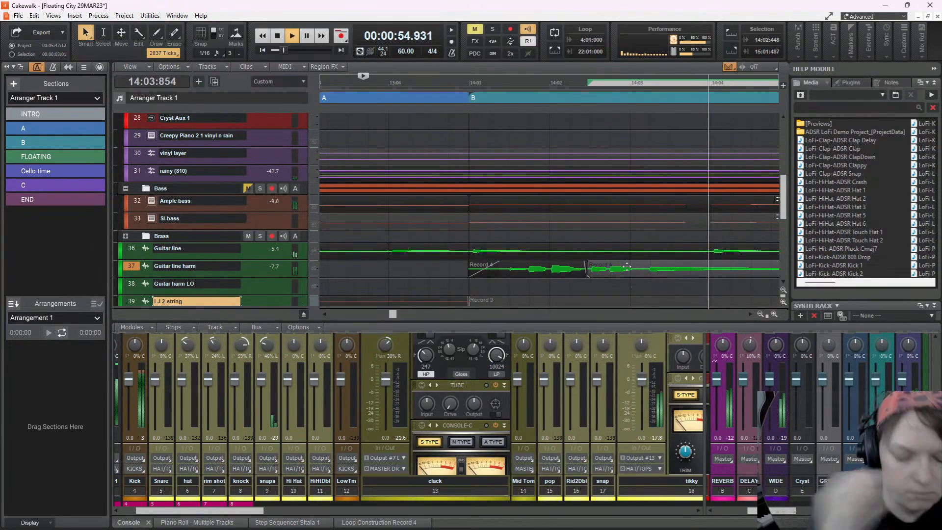
{"action": "key", "text": "ctrl+s"}
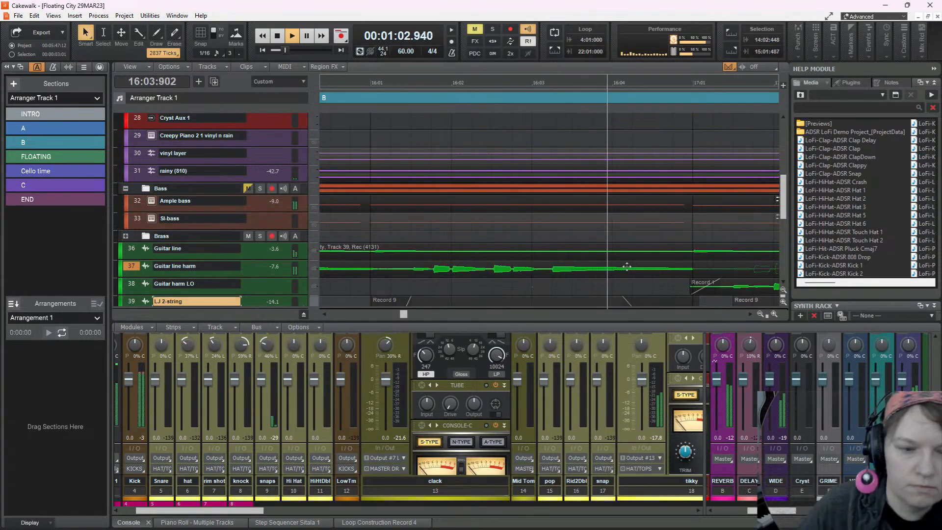
Nudge the bar 16 LJ 2-string clip to start at 16:01:019 and audition it from 15:04:625
{"action": "key", "text": "space"}
{"action": "scroll", "coordinate": [627, 267], "scroll_direction": "down", "scroll_amount": 5}
{"action": "scroll", "coordinate": [518, 252], "scroll_direction": "up", "scroll_amount": 1}
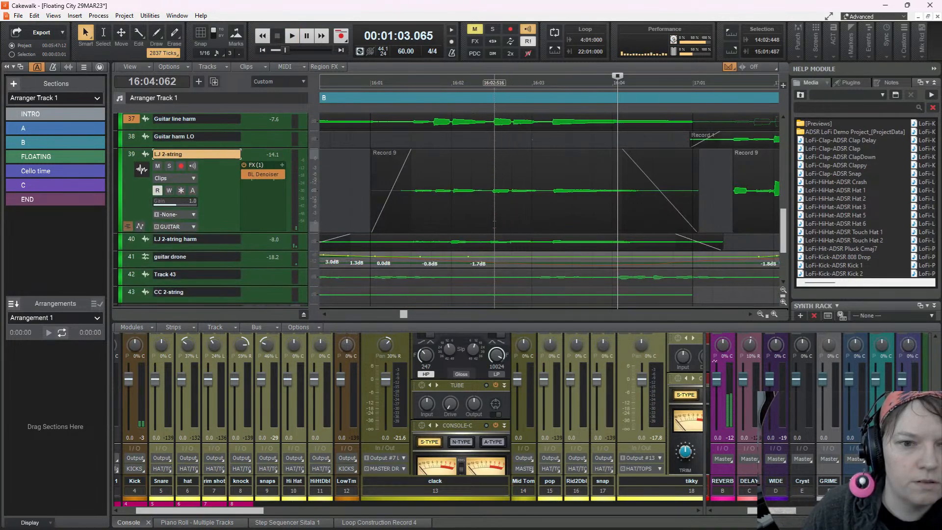
{"action": "scroll", "coordinate": [498, 214], "scroll_direction": "up", "scroll_amount": 3}
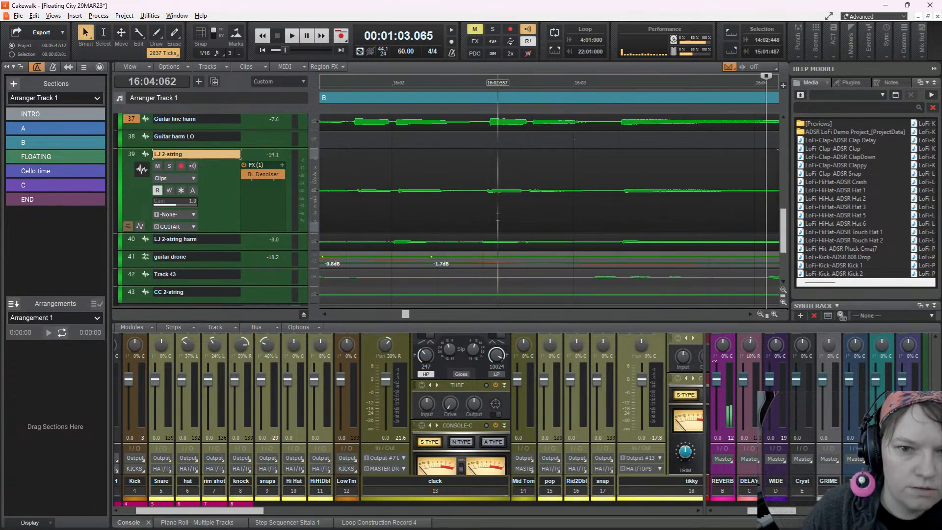
{"action": "left_click", "coordinate": [564, 166]}
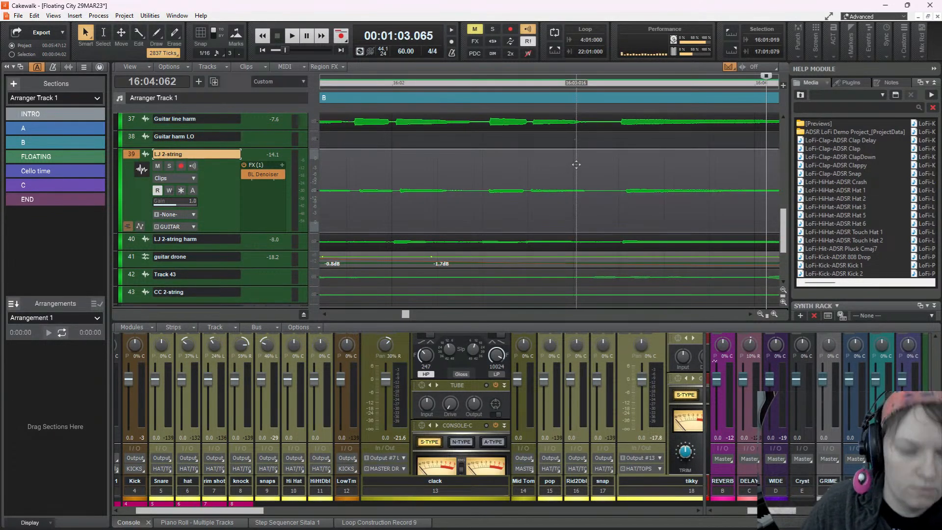
{"action": "scroll", "coordinate": [576, 164], "scroll_direction": "down", "scroll_amount": 5}
{"action": "left_click", "coordinate": [448, 160]}
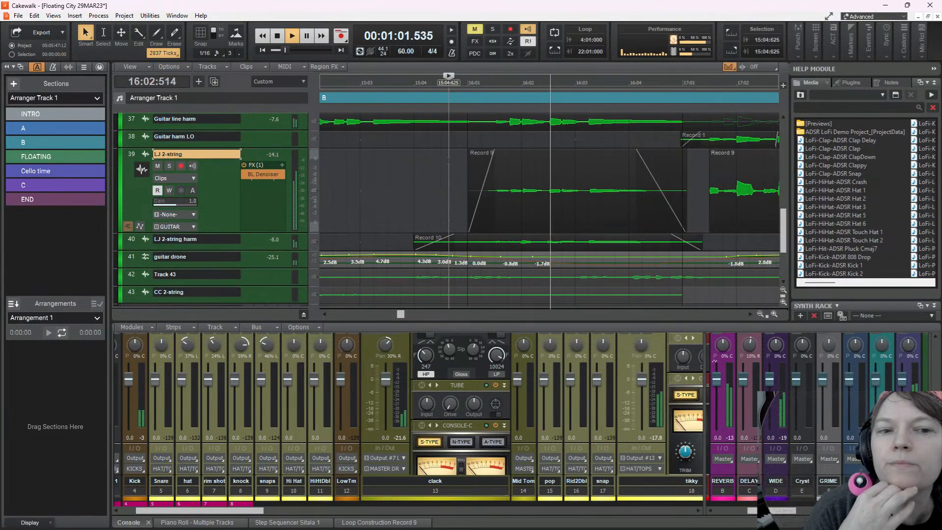
{"action": "key", "text": "space"}
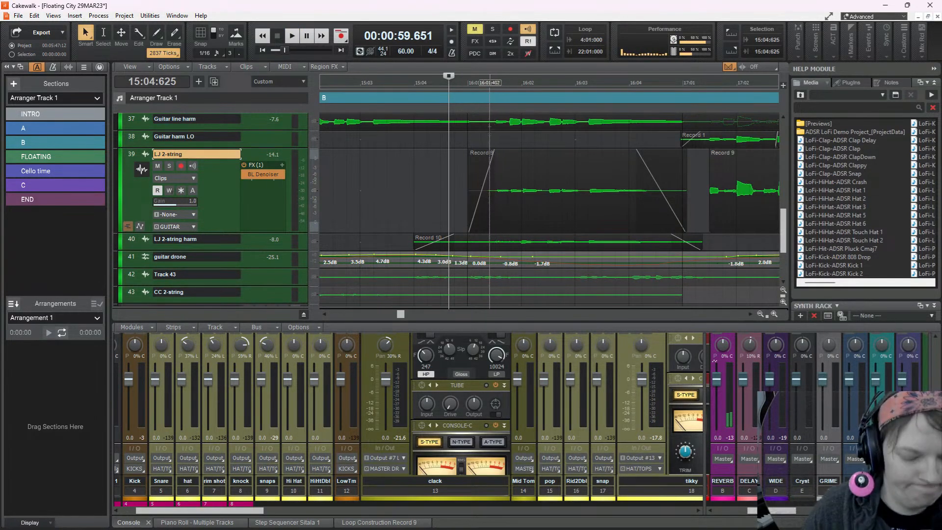
Split the Guitar line harm clip around the bar 16 phrase and nudge that segment slightly later together with the LJ 2-string clip below
{"action": "left_click", "coordinate": [487, 129]}
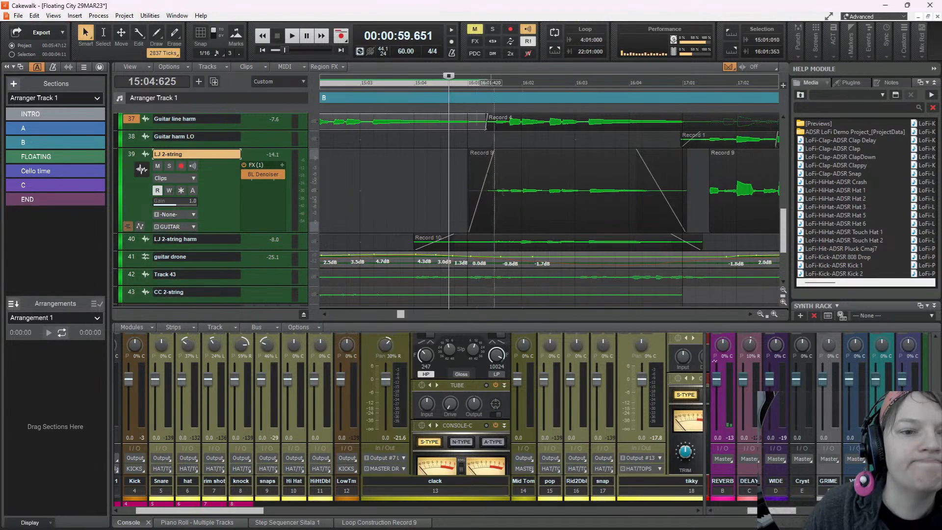
{"action": "left_click", "coordinate": [699, 129]}
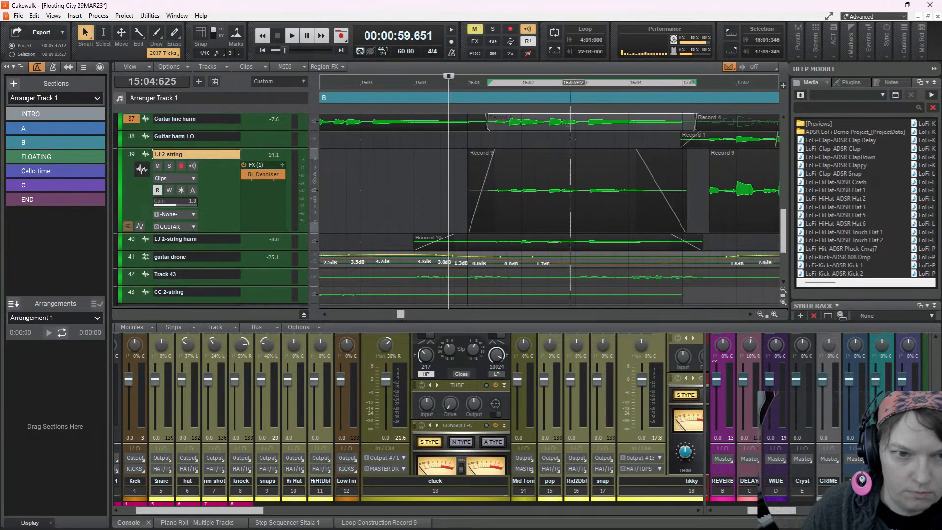
{"action": "left_click", "coordinate": [537, 178], "text": "ctrl"}
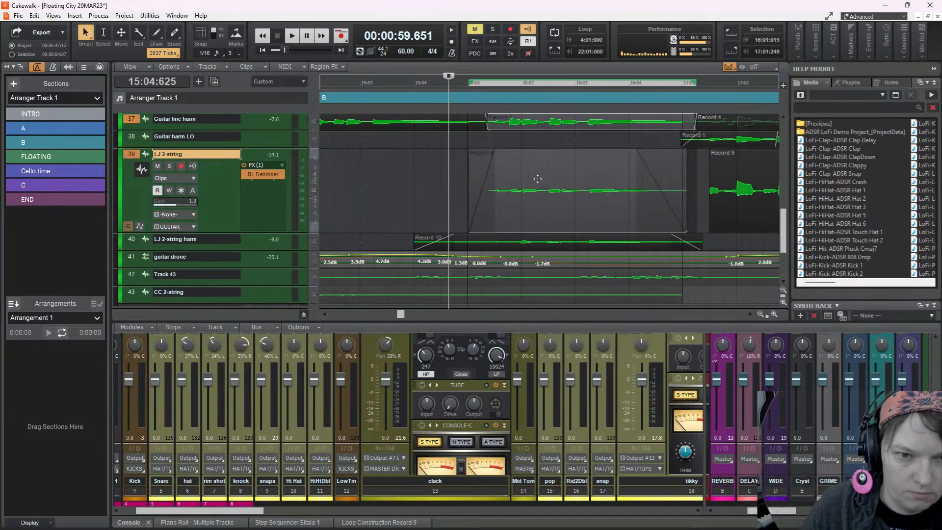
{"action": "left_click", "coordinate": [538, 179], "text": "ctrl"}
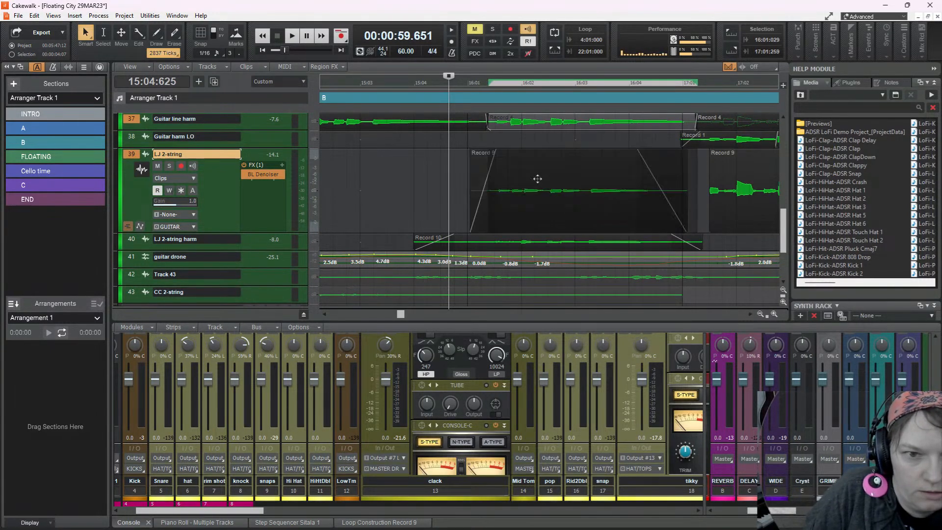
Shift the bar 16 Guitar line harm segment to start at 16:01:365 and audition the passage twice from 15:04:625
{"action": "key", "text": "space"}
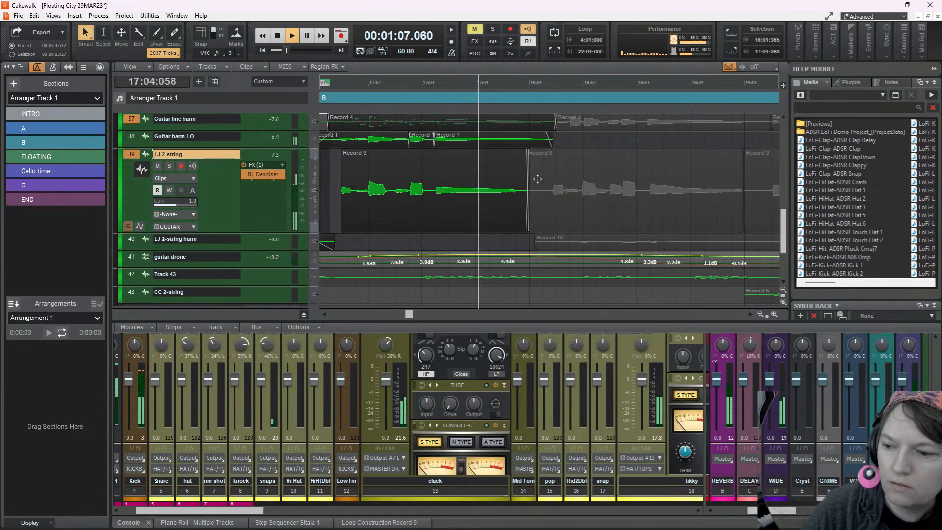
{"action": "key", "text": "space"}
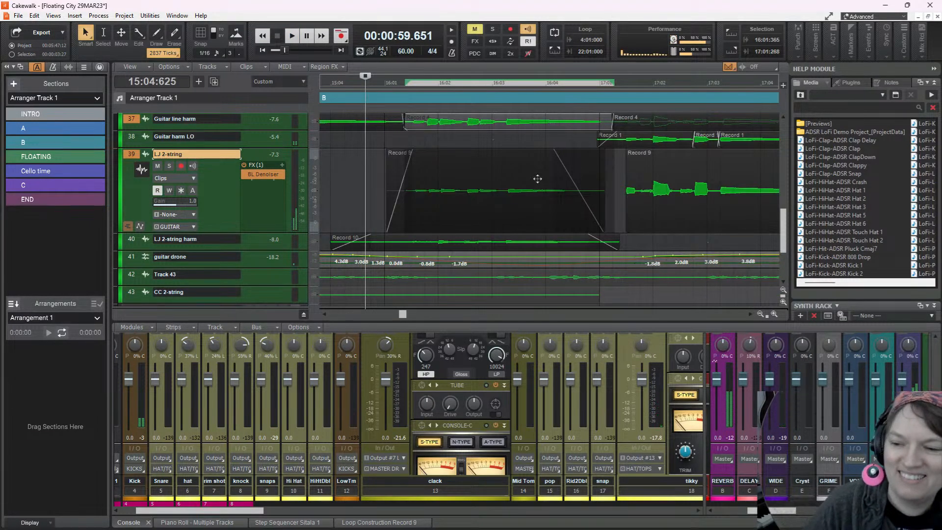
{"action": "key", "text": "space"}
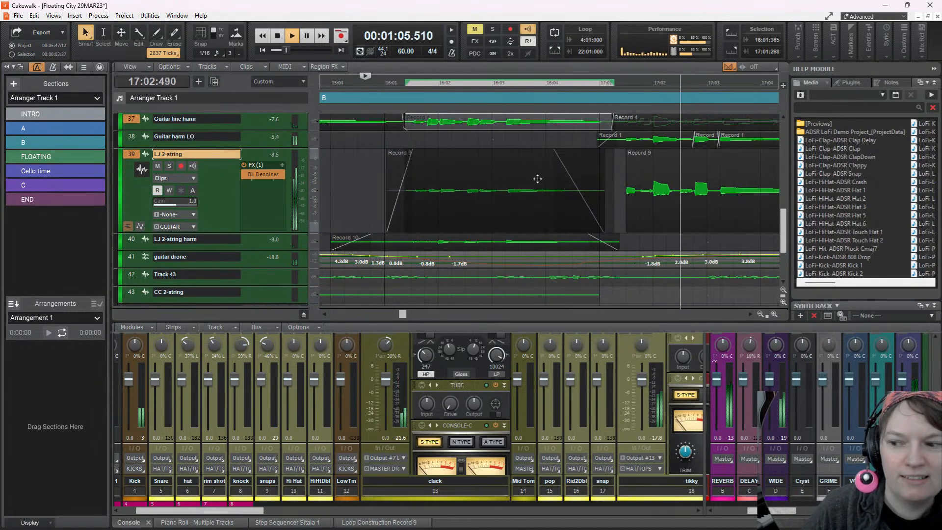
{"action": "key", "text": "space"}
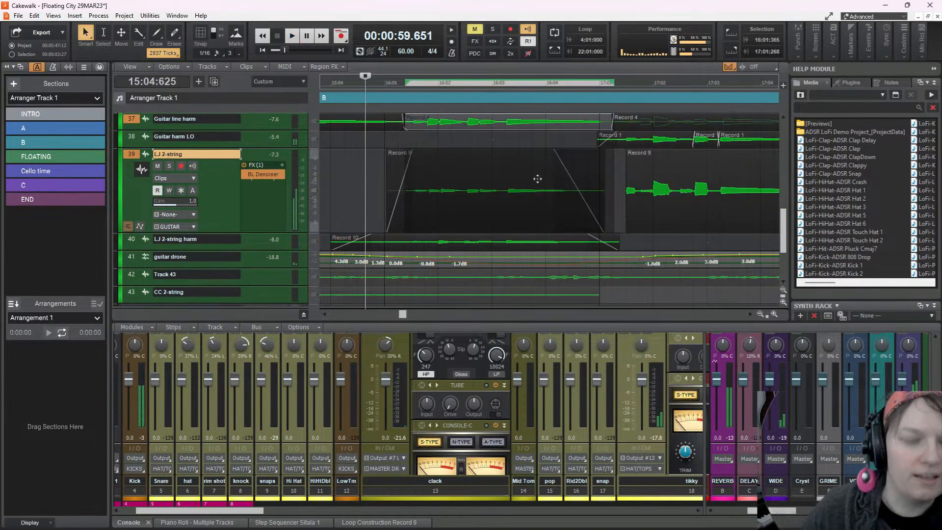
Play section B from 14:01:000 and briefly expand the console to view the clack channel's EQ
{"action": "scroll", "coordinate": [536, 186], "scroll_direction": "down", "scroll_amount": 5}
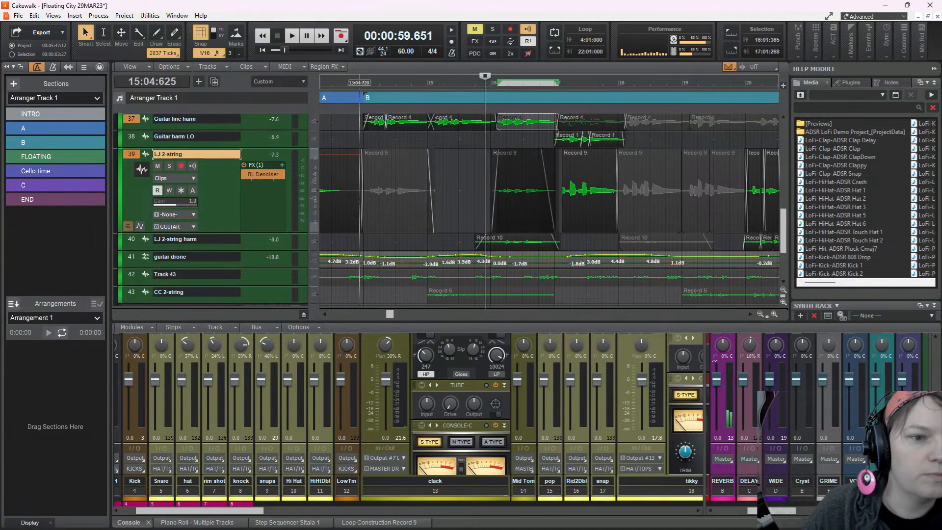
{"action": "left_click", "coordinate": [363, 140]}
{"action": "key", "text": "space"}
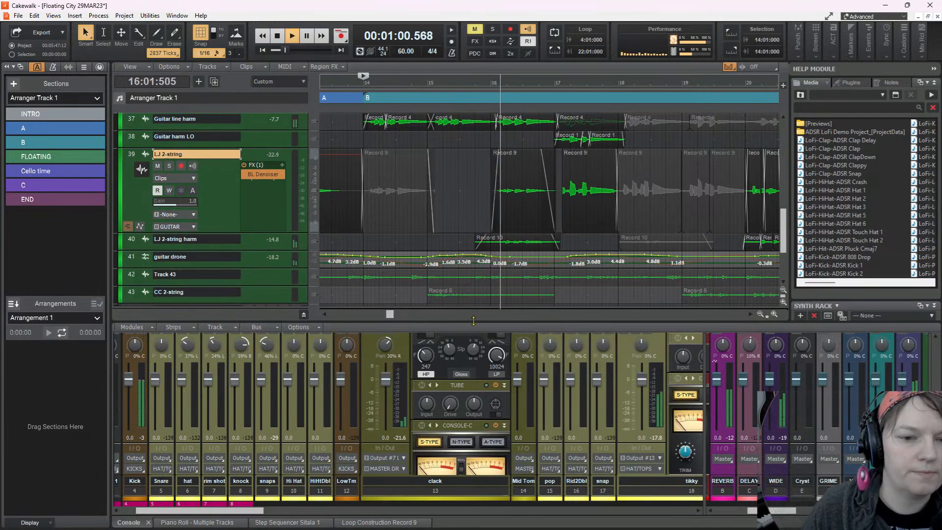
{"action": "left_click_drag", "start_coordinate": [473, 321], "coordinate": [483, 200]}
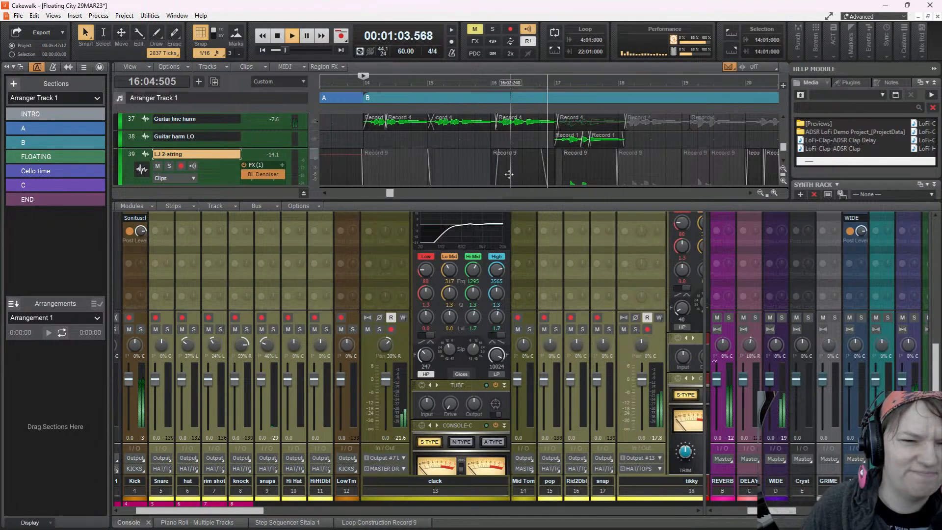
{"action": "key", "text": "space"}
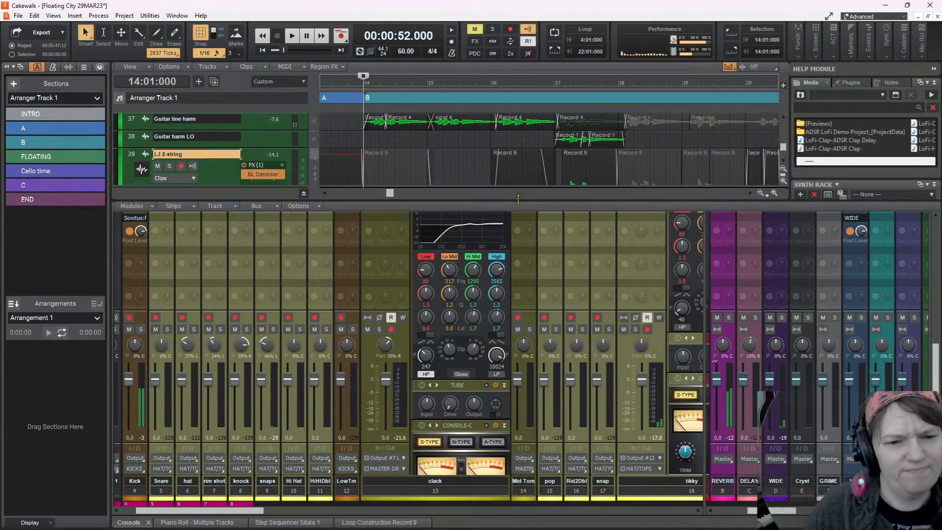
{"action": "left_click_drag", "start_coordinate": [517, 199], "coordinate": [490, 307]}
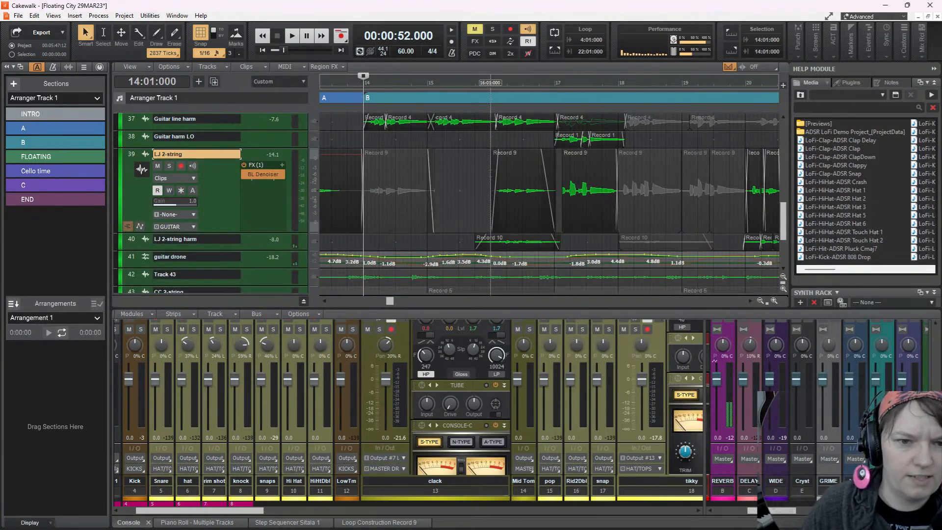
Move the playback position to 16:01:000 and enlarge the guitar tracks to compare the LJ 2-string and harmony waveforms at the end of bar 16
{"action": "left_click", "coordinate": [490, 174]}
{"action": "scroll", "coordinate": [535, 211], "scroll_direction": "up", "scroll_amount": 5}
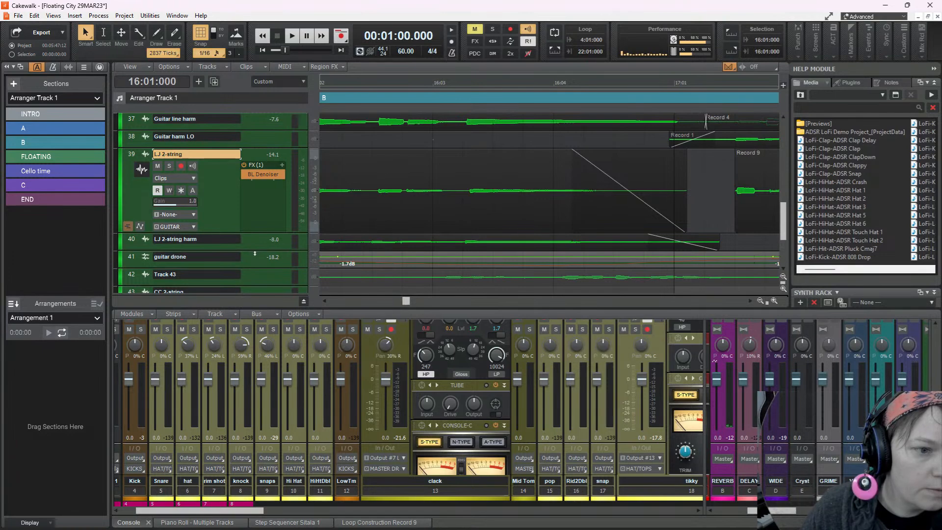
{"action": "left_click_drag", "start_coordinate": [255, 251], "coordinate": [256, 277]}
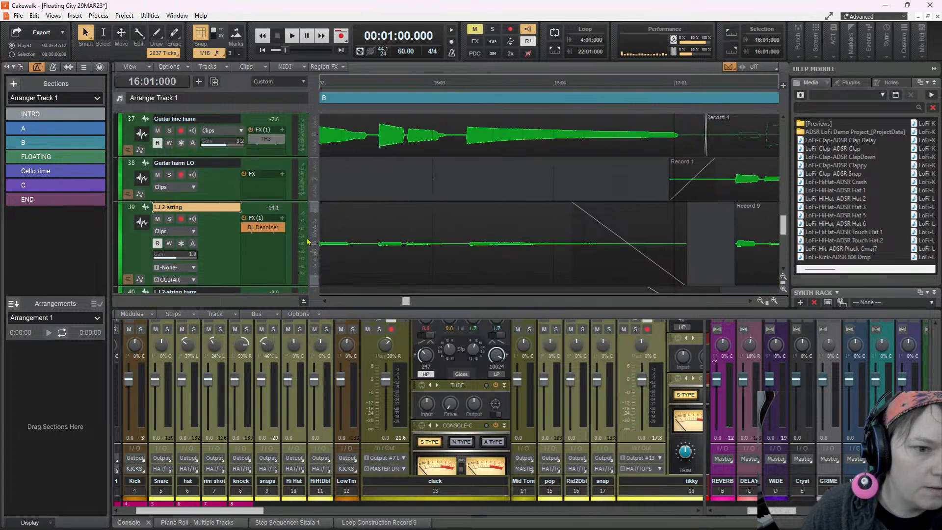
{"action": "scroll", "coordinate": [428, 234], "scroll_direction": "down", "scroll_amount": 3}
{"action": "scroll", "coordinate": [428, 234], "scroll_direction": "up", "scroll_amount": 1}
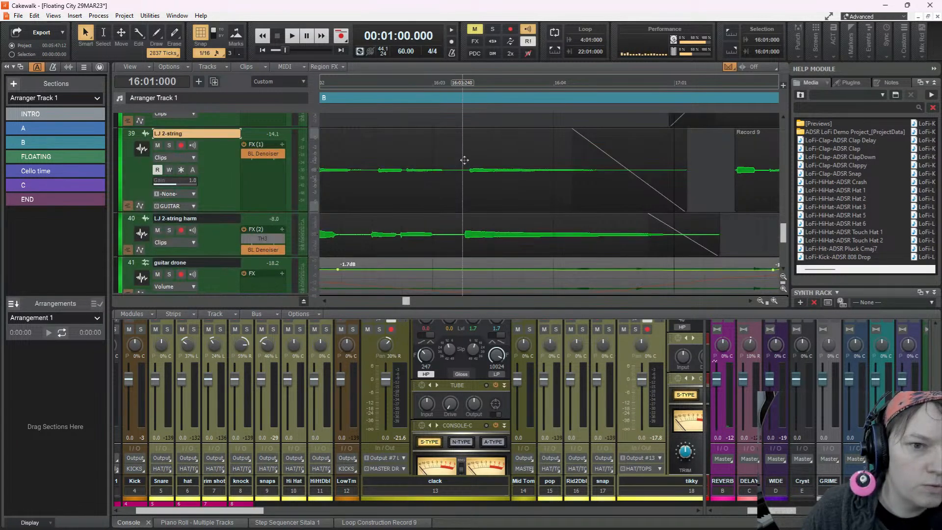
Set the playback position to 16:01:240 and audition the bar 16 guitar phrase in the full mix
{"action": "scroll", "coordinate": [464, 159], "scroll_direction": "left", "scroll_amount": 3}
{"action": "left_click", "coordinate": [478, 153]}
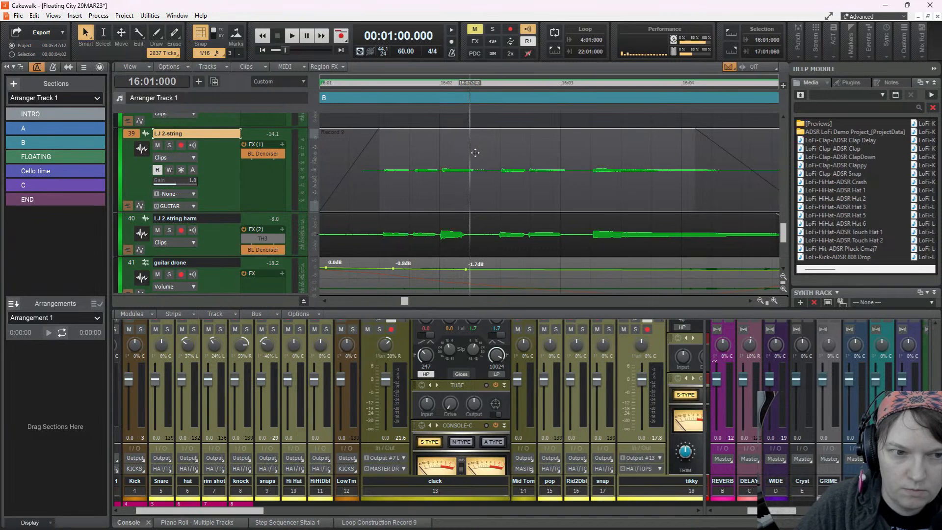
{"action": "left_click", "coordinate": [348, 120]}
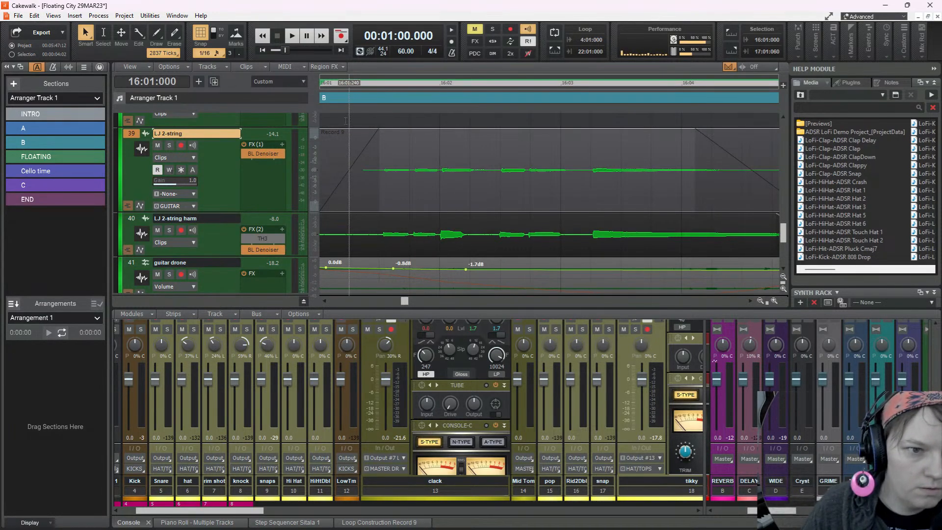
{"action": "key", "text": "space"}
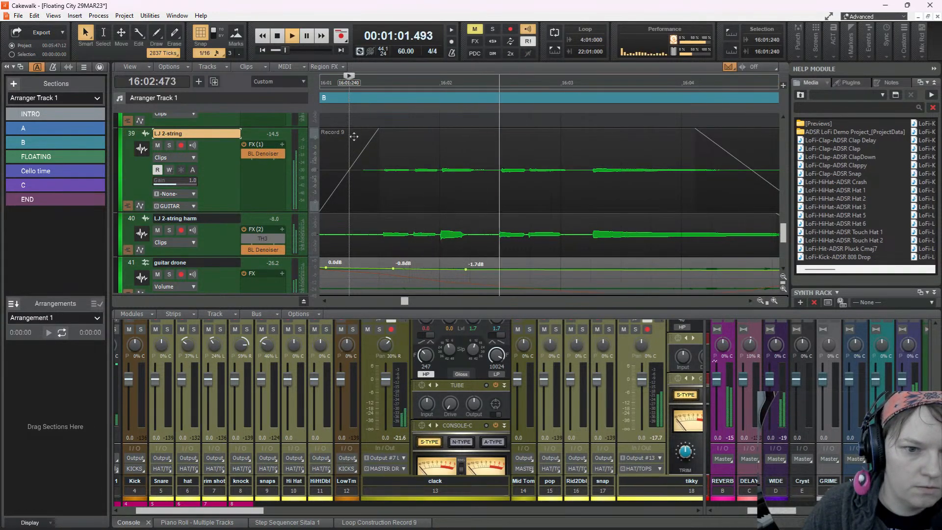
{"action": "key", "text": "space"}
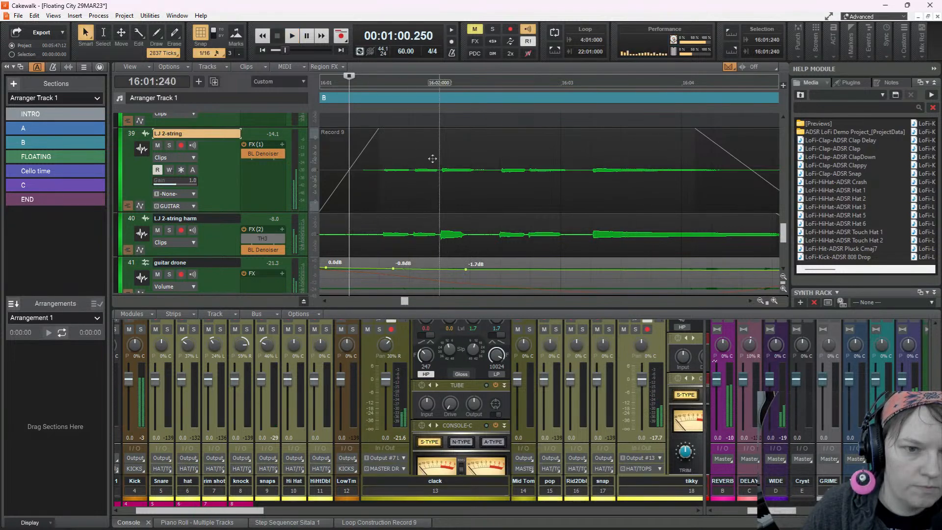
{"action": "key", "text": "space"}
Solo the LJ 2-string track, audition it briefly from 16:01:240, and release the solo
{"action": "key", "text": "space"}
{"action": "left_click", "coordinate": [170, 145]}
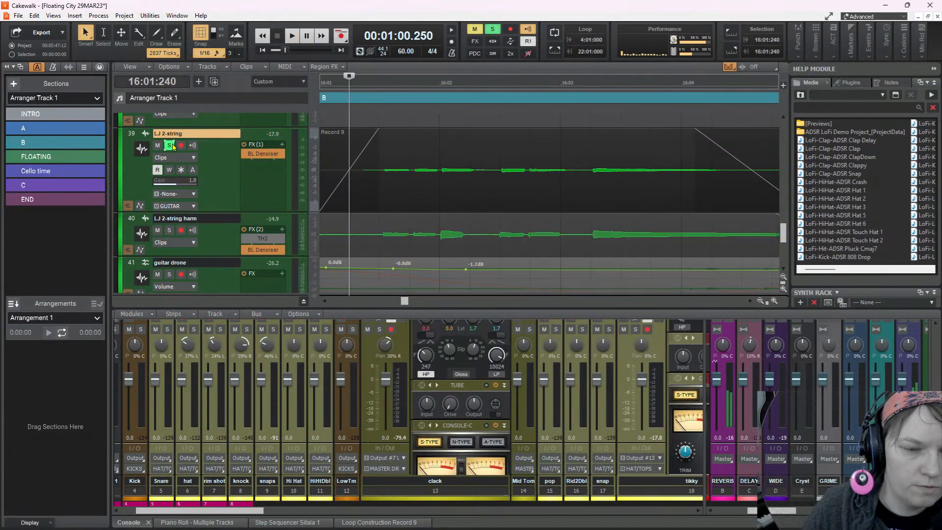
{"action": "key", "text": "space"}
Solo the LJ 2-string harm track and audition its bar 16 phrase repeatedly from 16:01:240
{"action": "key", "text": "space"}
{"action": "left_click", "coordinate": [170, 145]}
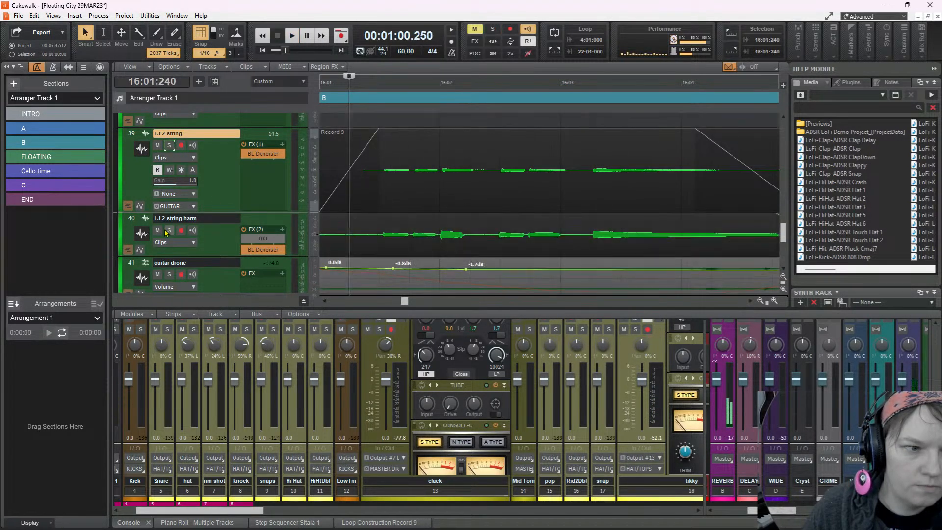
{"action": "left_click", "coordinate": [168, 230]}
{"action": "key", "text": "space"}
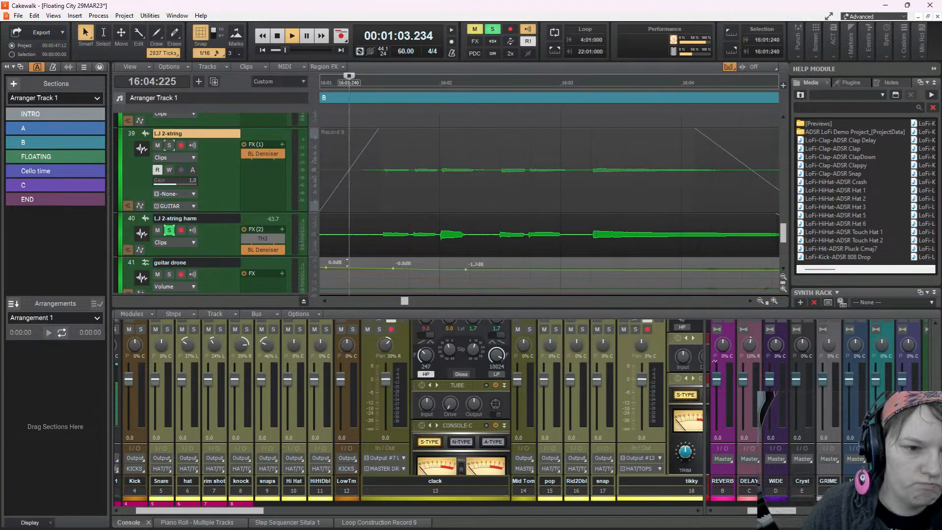
{"action": "key", "text": "space"}
{"action": "left_click", "coordinate": [297, 40]}
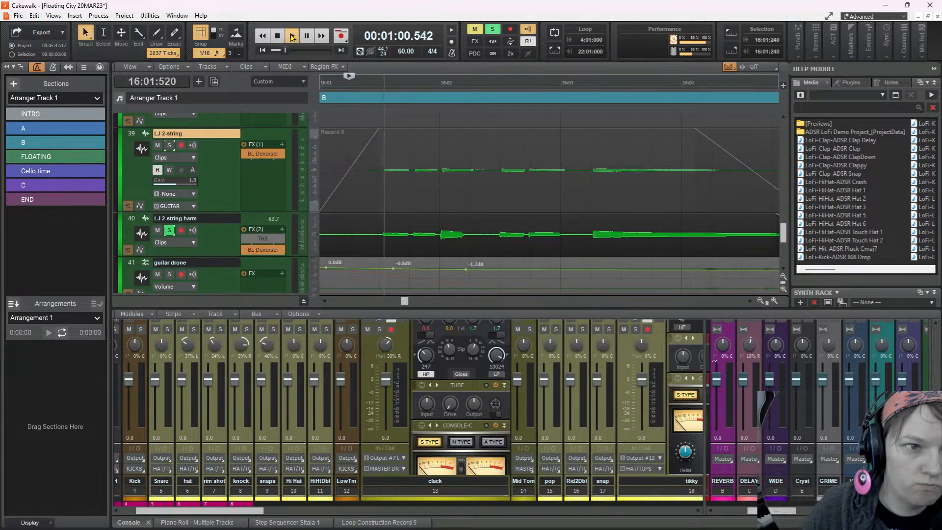
{"action": "key", "text": "space"}
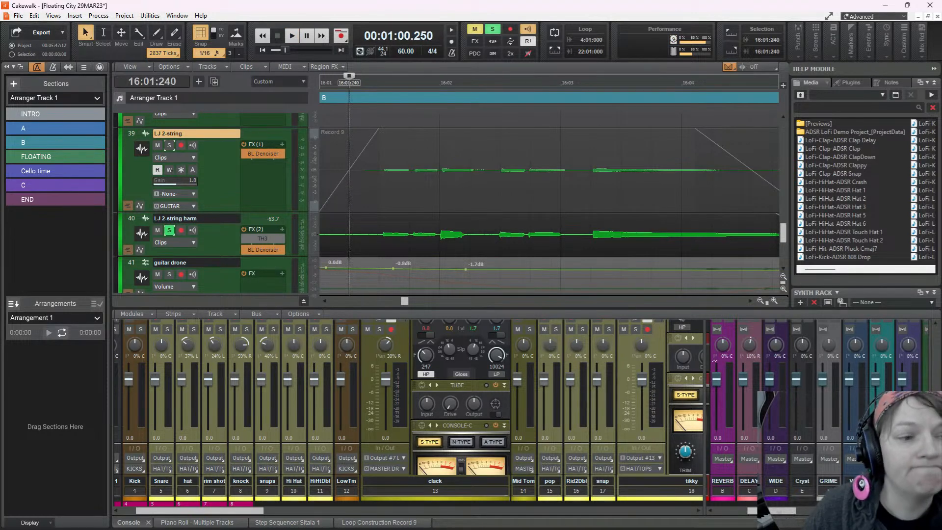
{"action": "left_click", "coordinate": [349, 251]}
{"action": "key", "text": "space"}
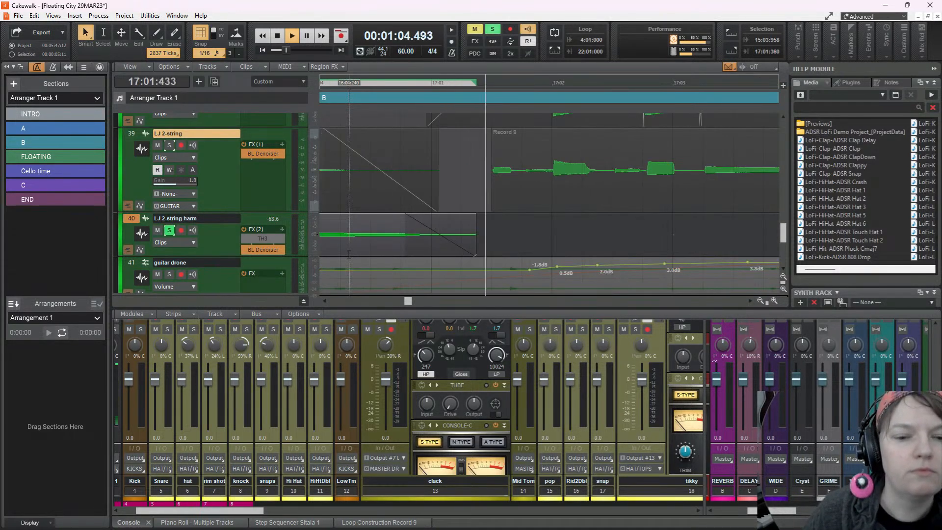
{"action": "key", "text": "space"}
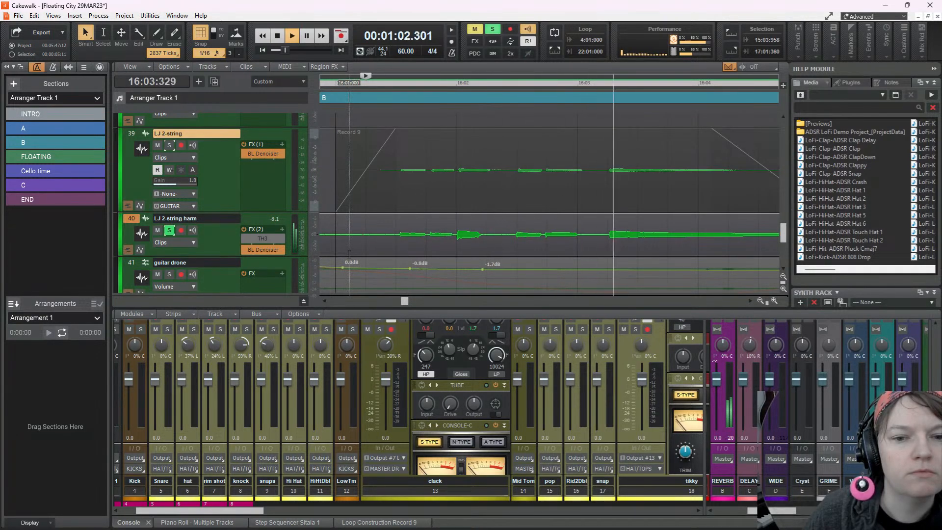
{"action": "key", "text": "space"}
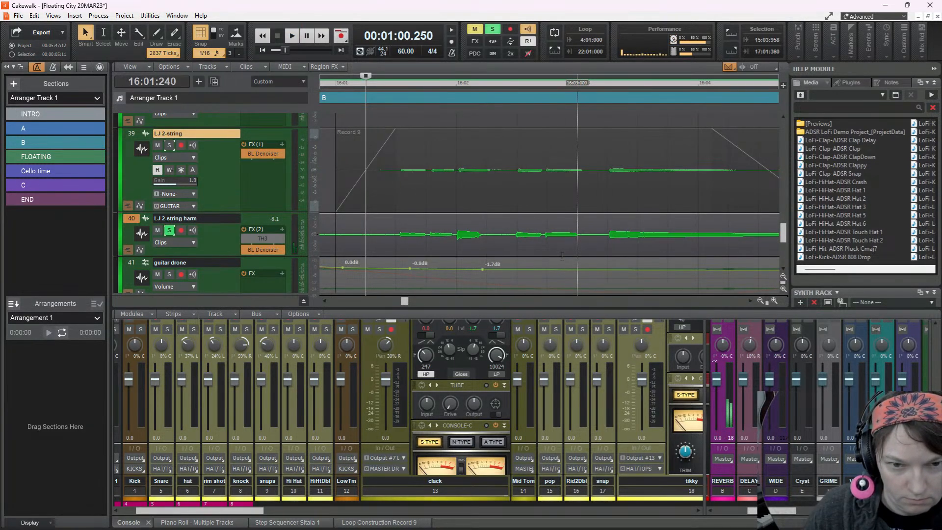
Add LJ 2-string to the solo and audition both 2-string tracks together twice from 16:01:240
{"action": "left_click", "coordinate": [169, 146]}
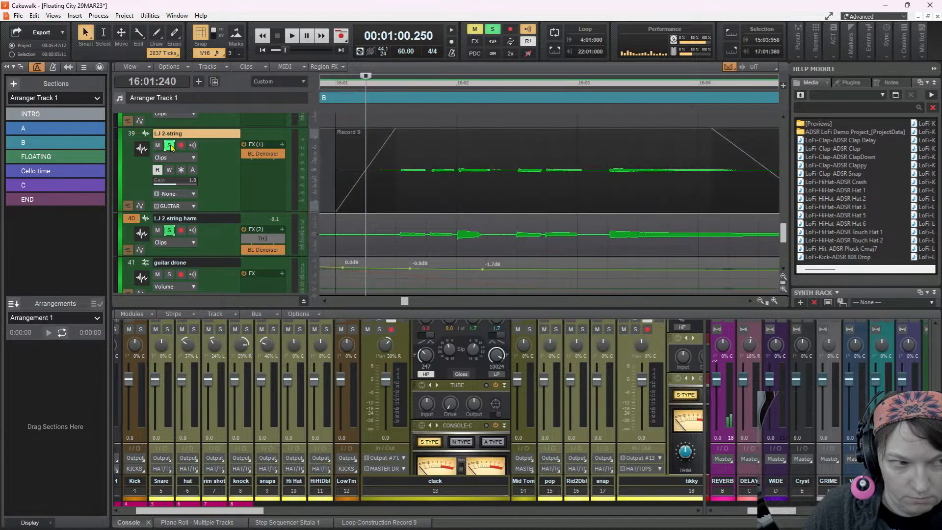
{"action": "key", "text": "space"}
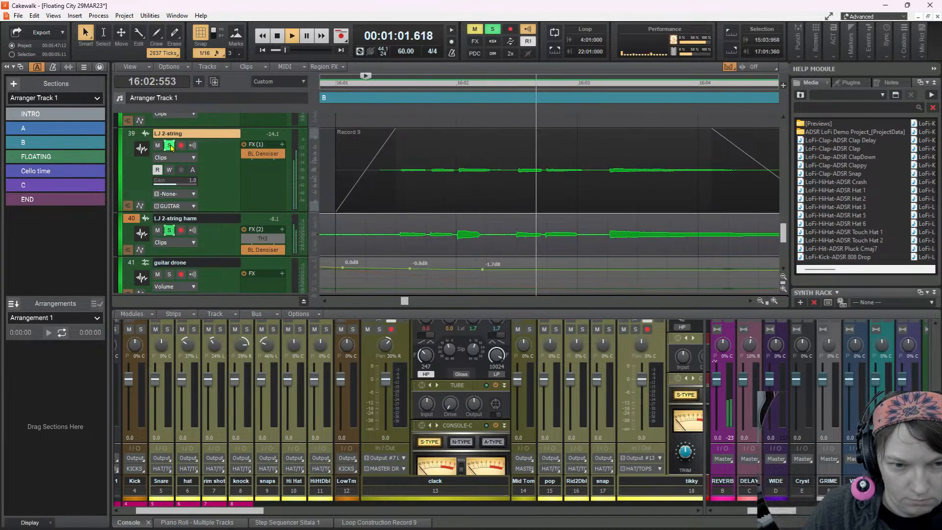
{"action": "key", "text": "space"}
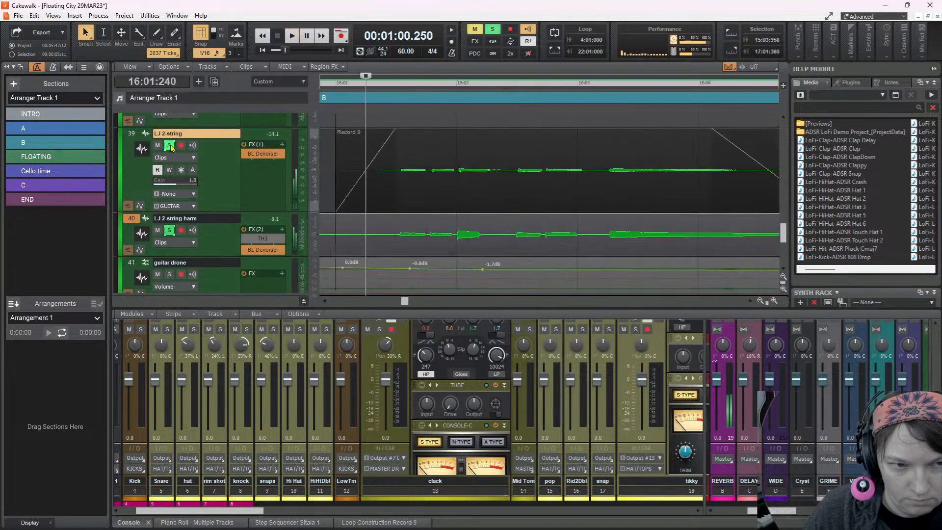
{"action": "key", "text": "space"}
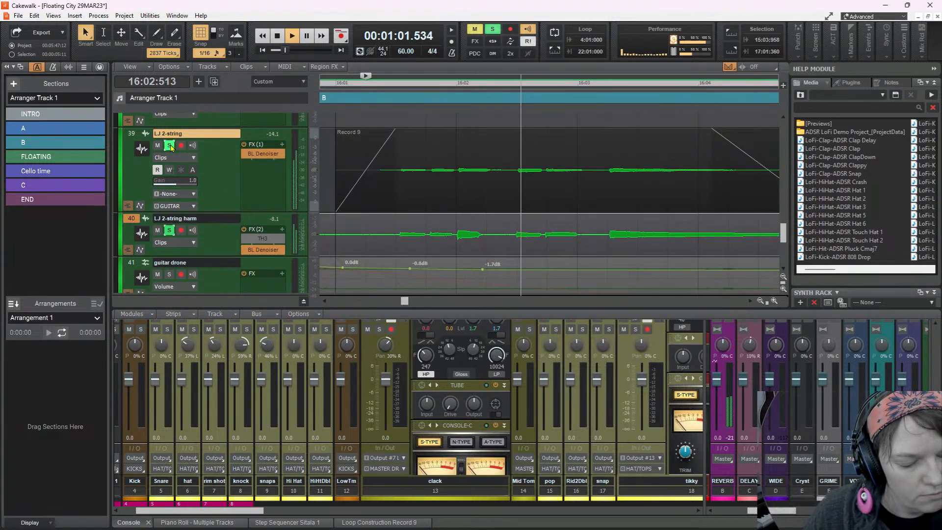
{"action": "key", "text": "space"}
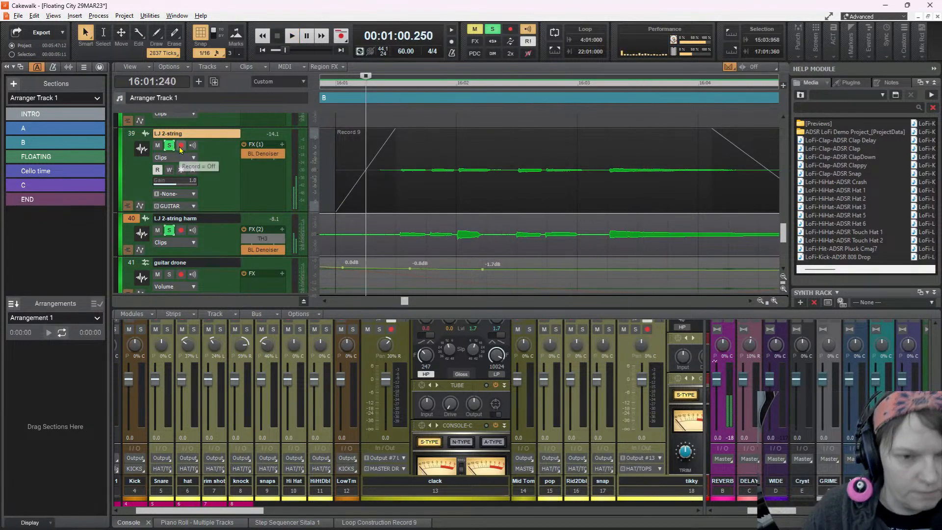
Clear all solos and play the full mix from 16:01:240 into the Cello time section
{"action": "left_click", "coordinate": [493, 30]}
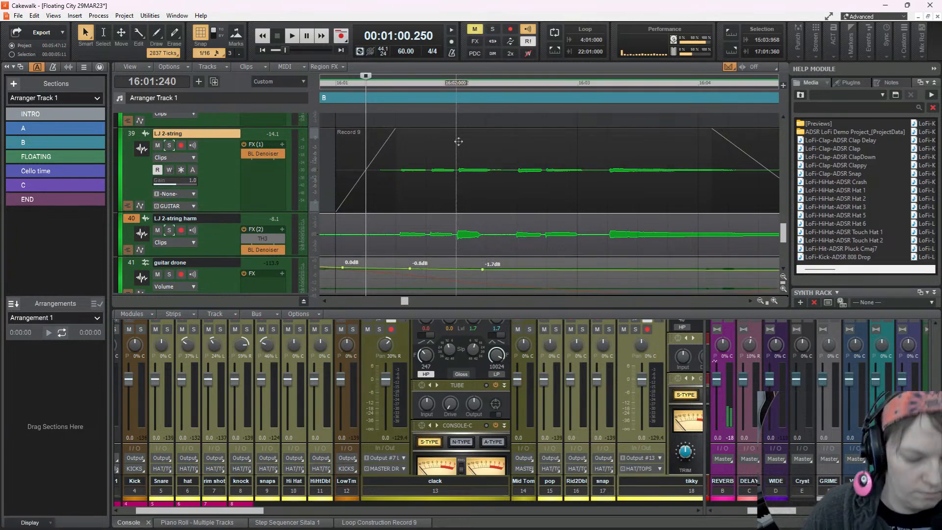
{"action": "scroll", "coordinate": [452, 146], "scroll_direction": "down", "scroll_amount": 3}
{"action": "key", "text": "space"}
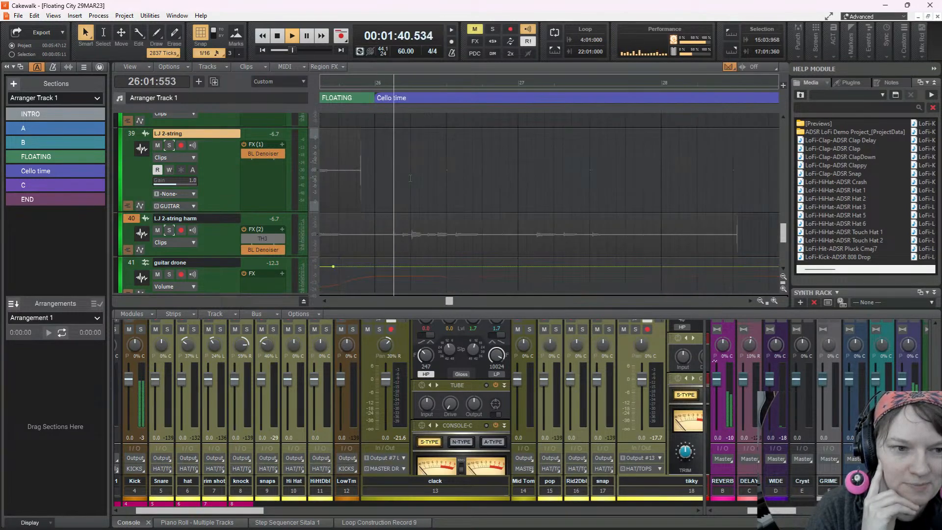
Unmute the flute (Redtron) clips starting at bars 26 and 28 and the snowy (sparkles) clip at bar 27
{"action": "scroll", "coordinate": [411, 178], "scroll_direction": "up", "scroll_amount": 10}
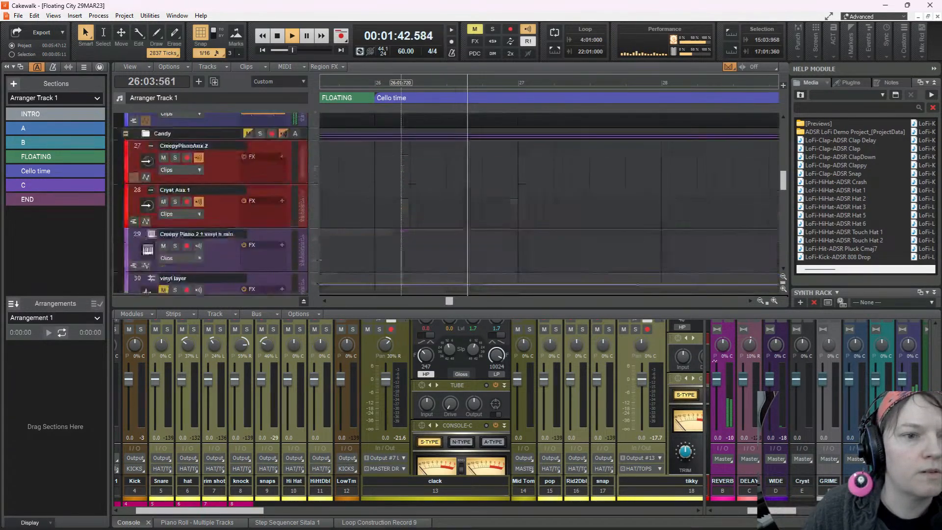
{"action": "scroll", "coordinate": [545, 204], "scroll_direction": "down", "scroll_amount": 5}
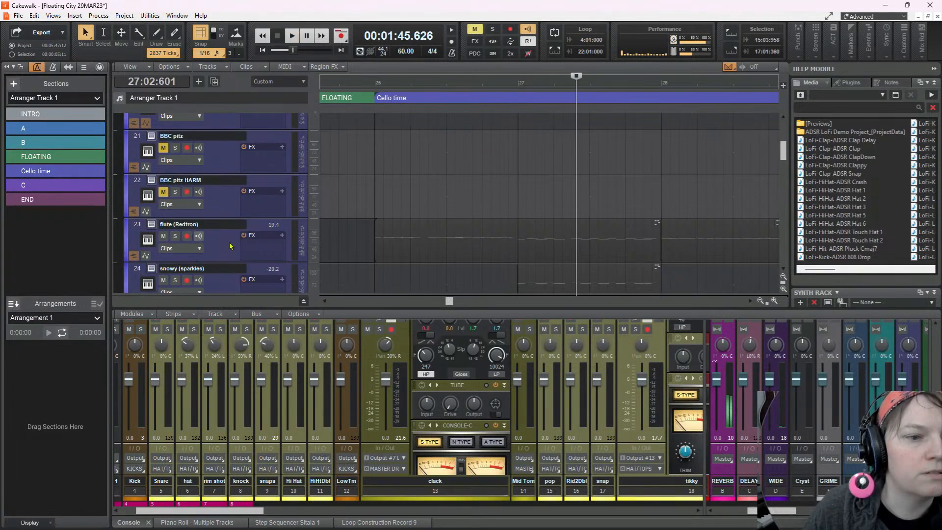
{"action": "left_click", "coordinate": [438, 236]}
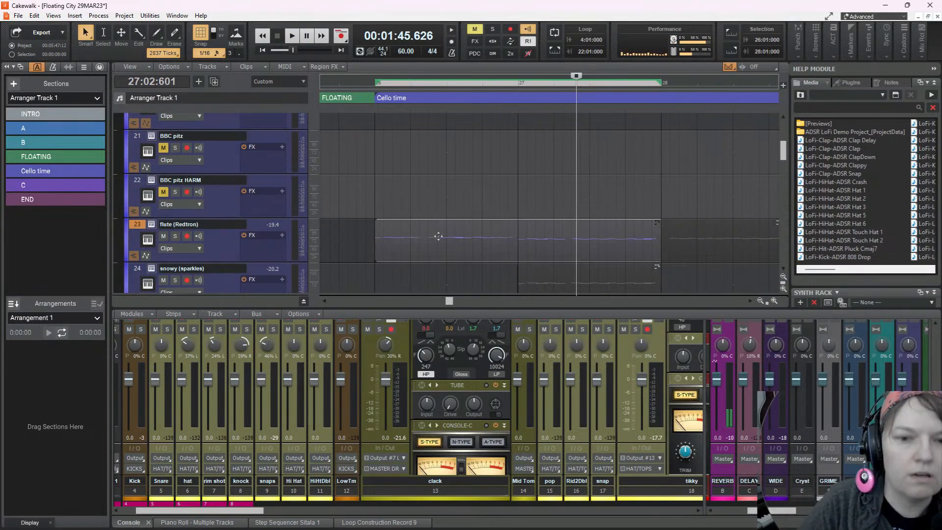
{"action": "left_click", "coordinate": [706, 237]}
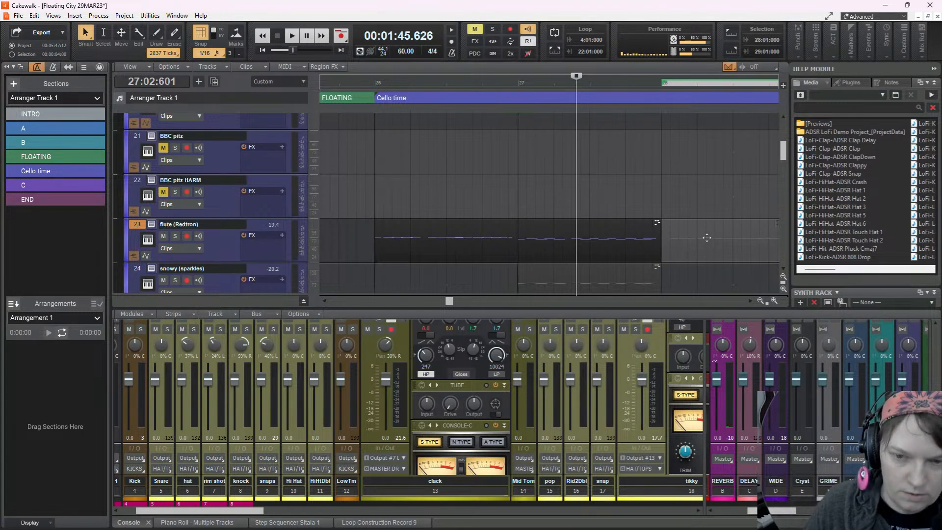
{"action": "left_click", "coordinate": [589, 266]}
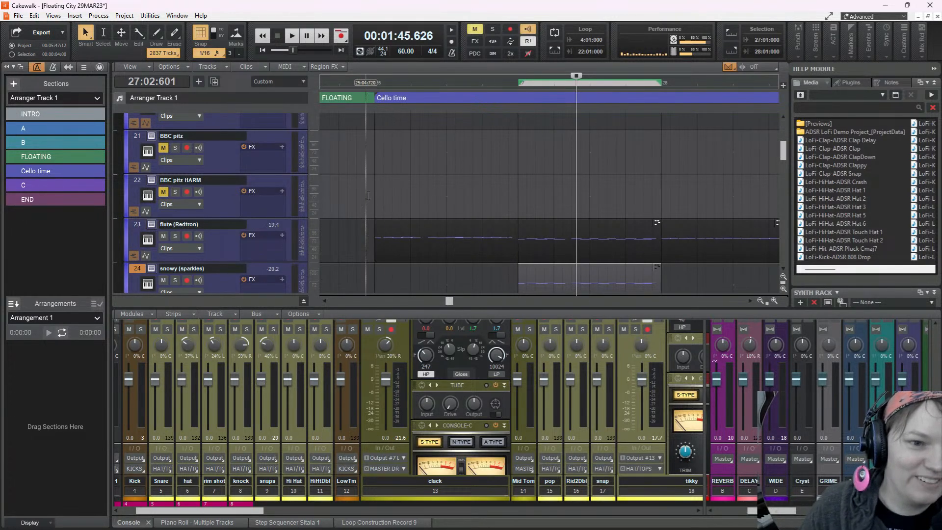
Audition the Cello time section with the flute and sparkles clips from 26:01:000
{"action": "left_click", "coordinate": [374, 279]}
{"action": "key", "text": "space"}
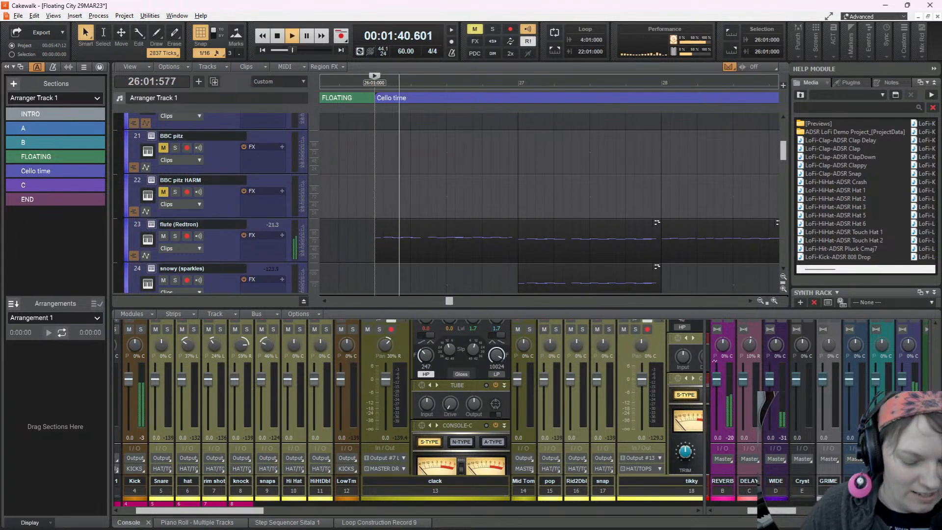
{"action": "scroll", "coordinate": [374, 279], "scroll_direction": "down", "scroll_amount": 4}
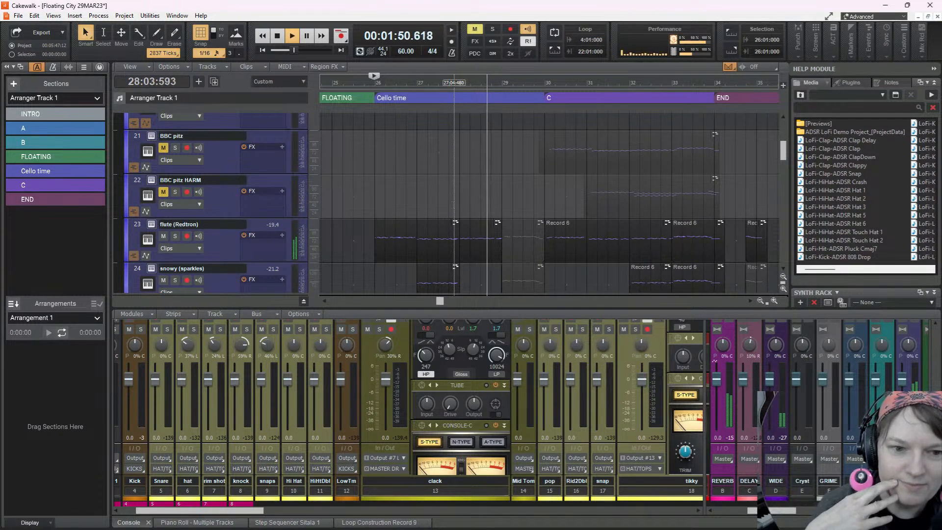
{"action": "key", "text": "space"}
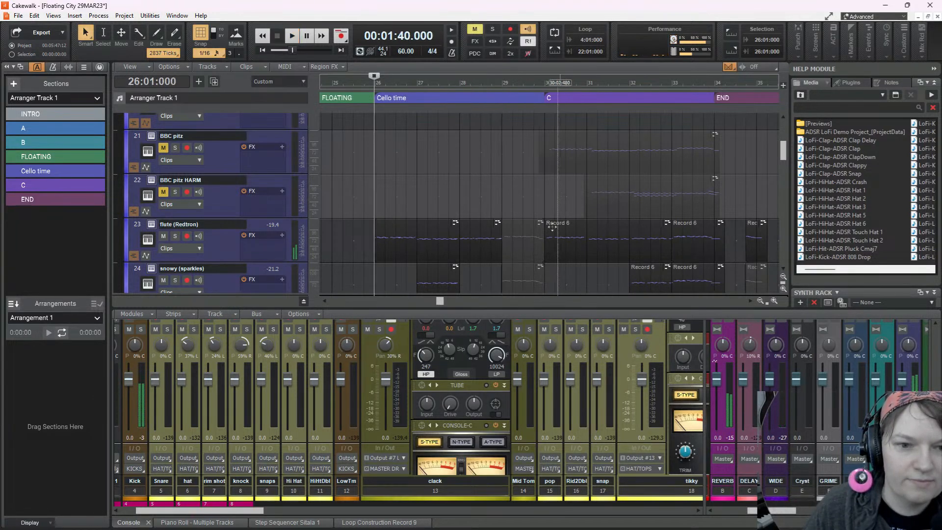
Unmute the bar 29 clips on flute (Redtron) and snowy (sparkles), and replay the section from 26:01:000
{"action": "left_click", "coordinate": [521, 232]}
{"action": "left_click", "coordinate": [519, 269]}
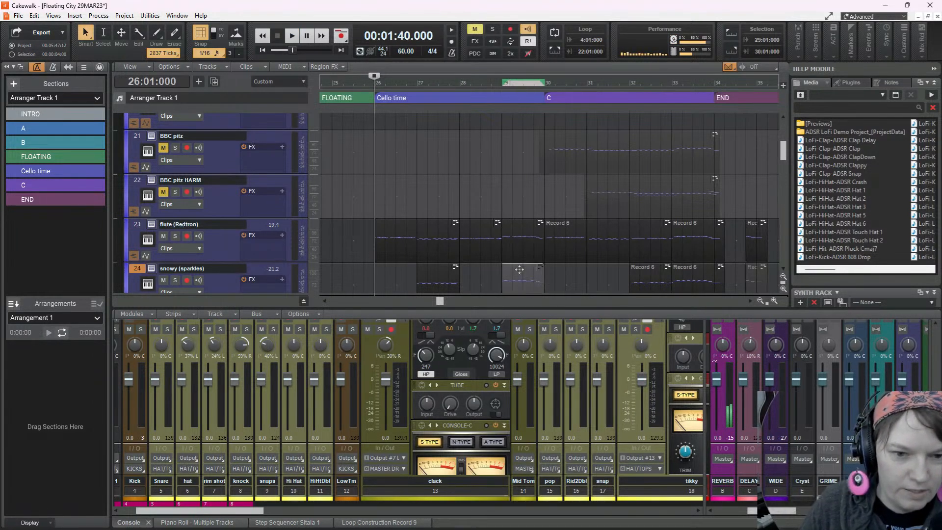
{"action": "key", "text": "space"}
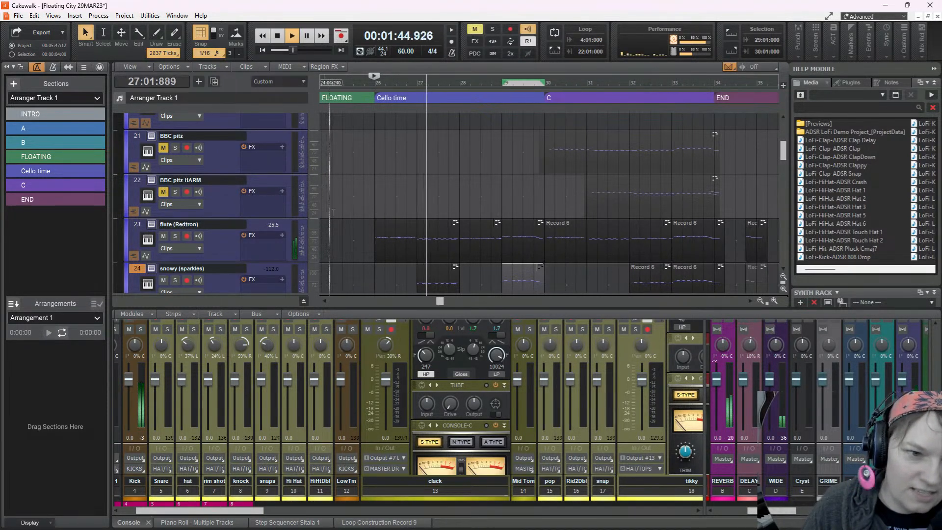
Play from 25:04:720 through Cello time into section C while reviewing the keyboard tracks
{"action": "left_click", "coordinate": [372, 196]}
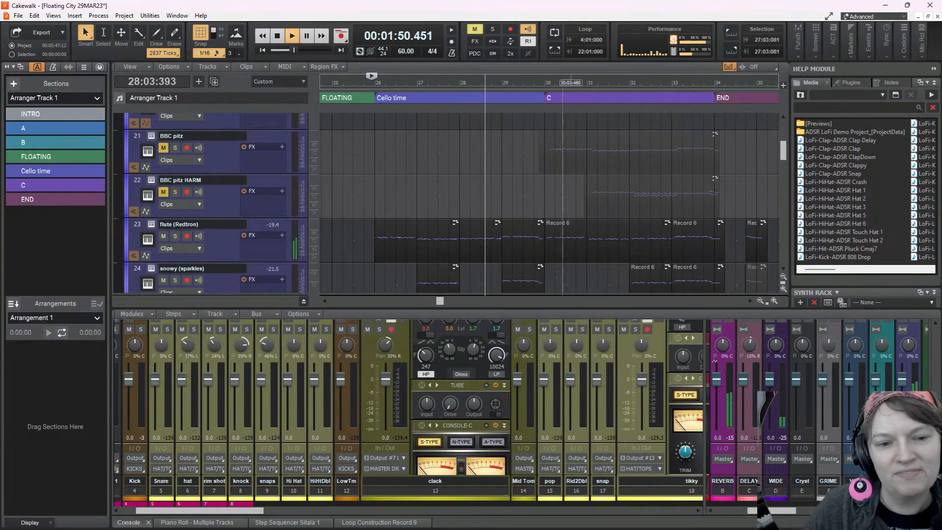
{"action": "scroll", "coordinate": [517, 201], "scroll_direction": "down", "scroll_amount": 2}
{"action": "scroll", "coordinate": [518, 192], "scroll_direction": "down", "scroll_amount": 4}
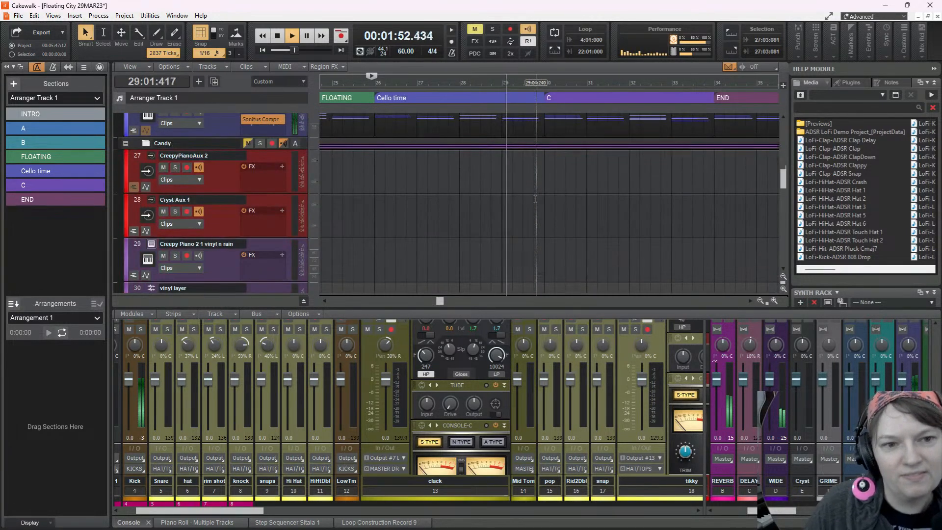
{"action": "scroll", "coordinate": [538, 201], "scroll_direction": "up", "scroll_amount": 5}
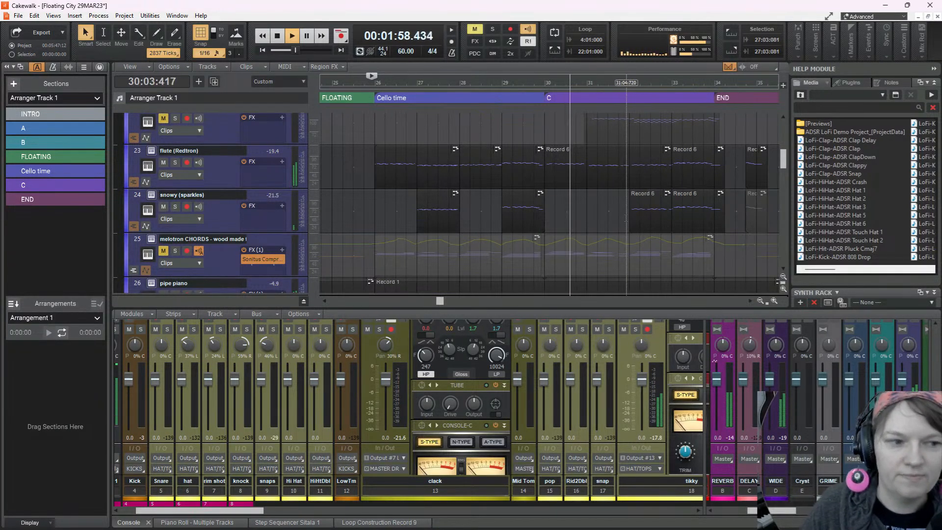
{"action": "key", "text": "space"}
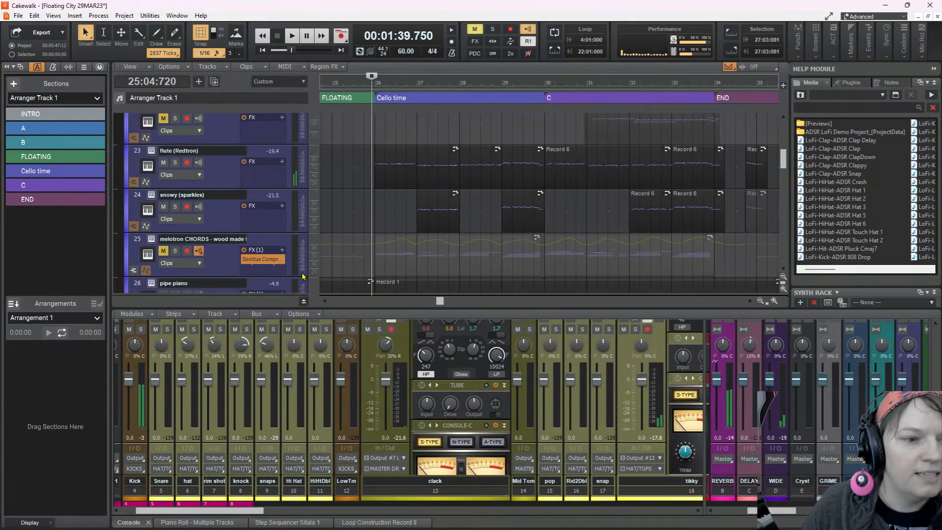
Unmute the melotron CHORDS track and make it the active track
{"action": "left_click", "coordinate": [164, 251]}
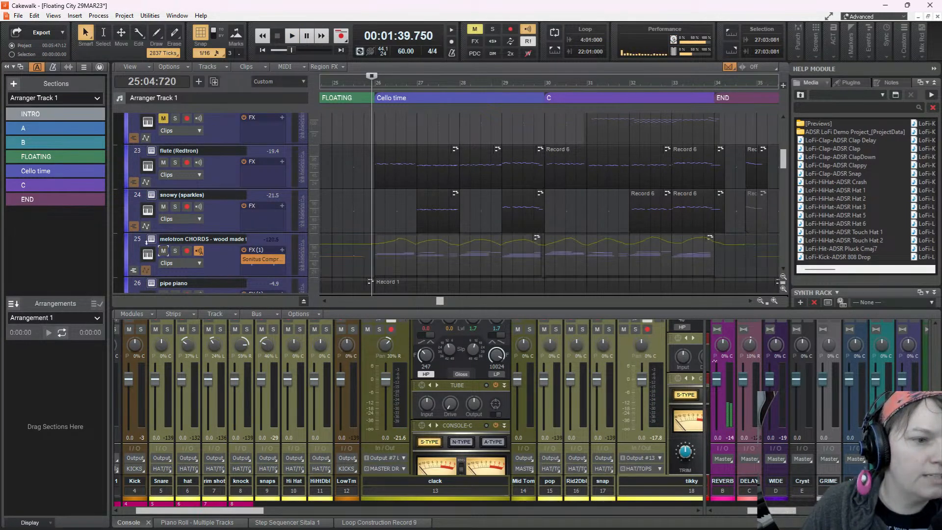
{"action": "left_click", "coordinate": [153, 243]}
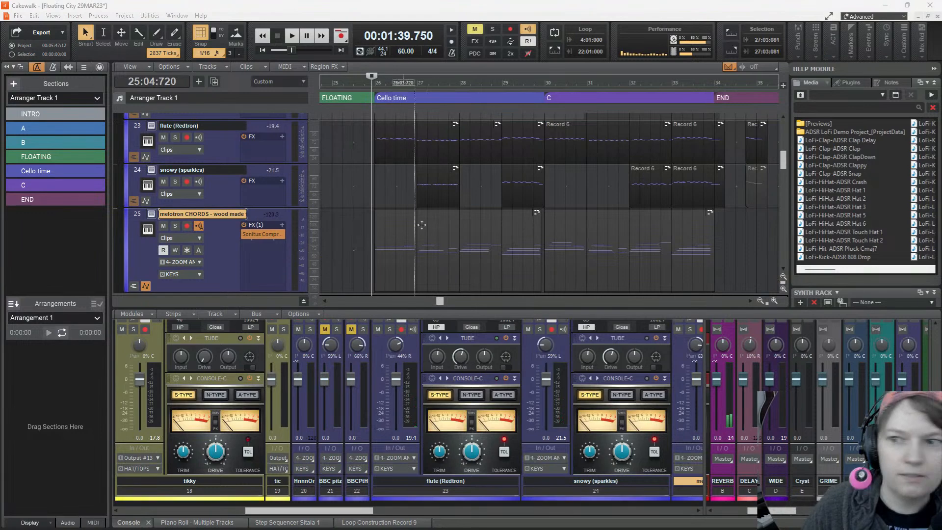
Play from 25:04:720 through Cello time with the melotron CHORDS track active, and close the Redtron_SE synth window
{"action": "left_click_drag", "start_coordinate": [716, 71], "coordinate": [416, 131]}
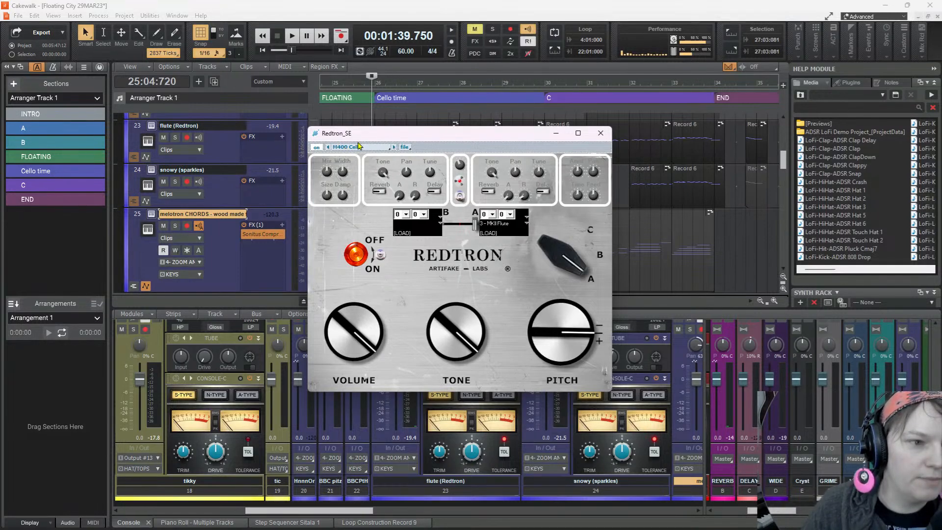
{"action": "left_click", "coordinate": [291, 37]}
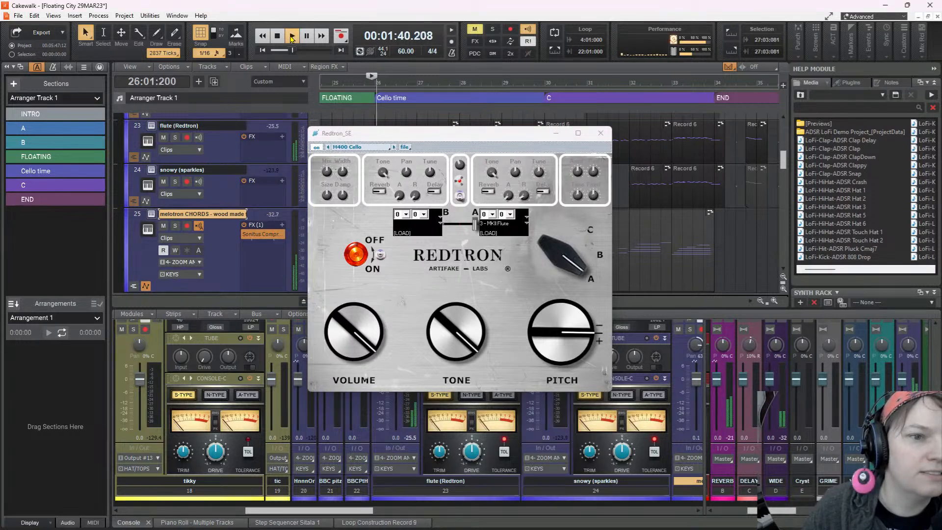
{"action": "left_click", "coordinate": [599, 133]}
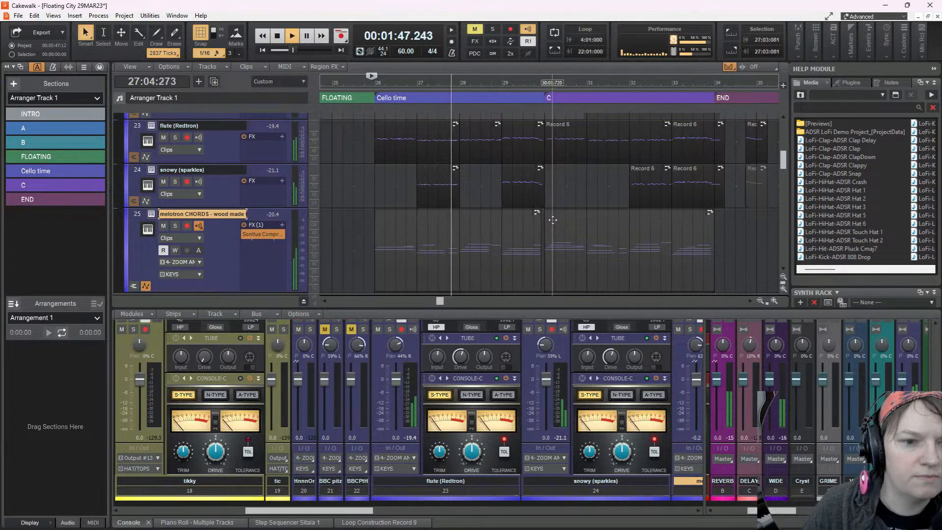
{"action": "scroll", "coordinate": [553, 220], "scroll_direction": "down", "scroll_amount": 3}
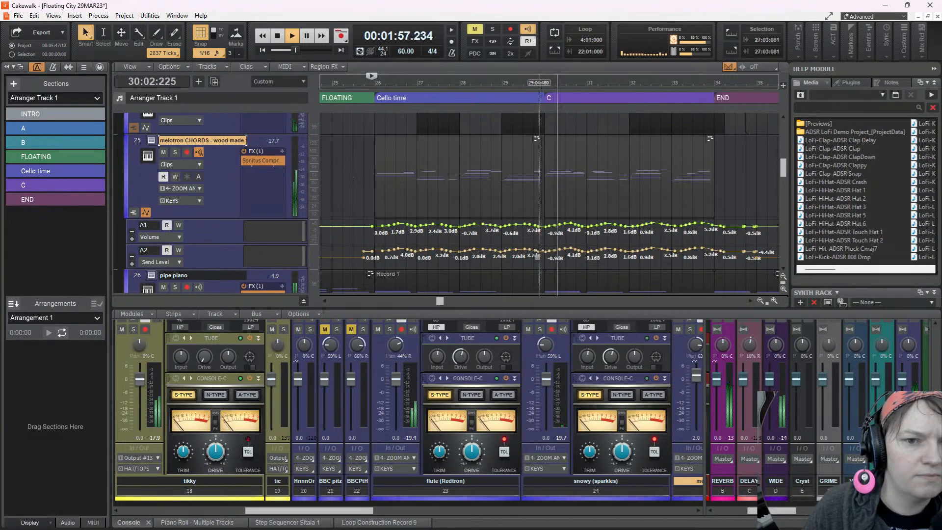
{"action": "key", "text": "space"}
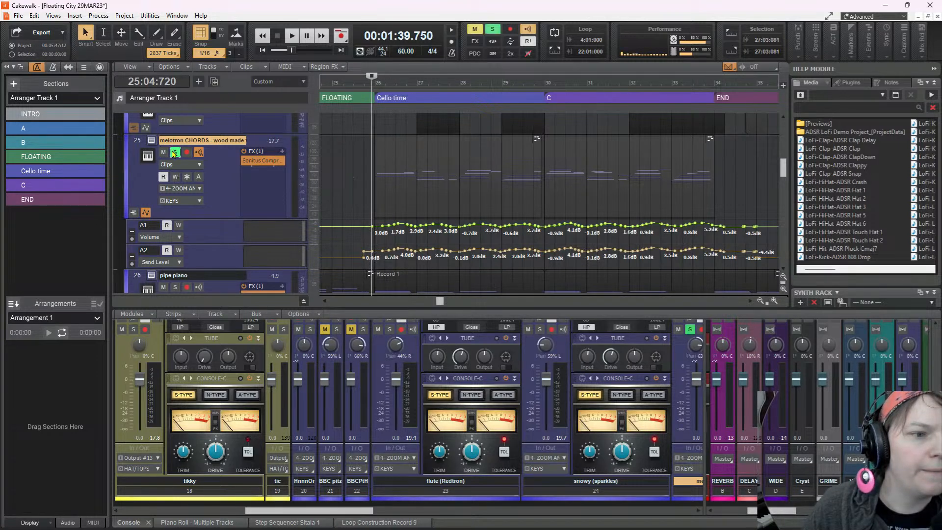
Audition the soloed melotron CHORDS track at the start of Cello time, restarting from 26:01:000
{"action": "key", "text": "space"}
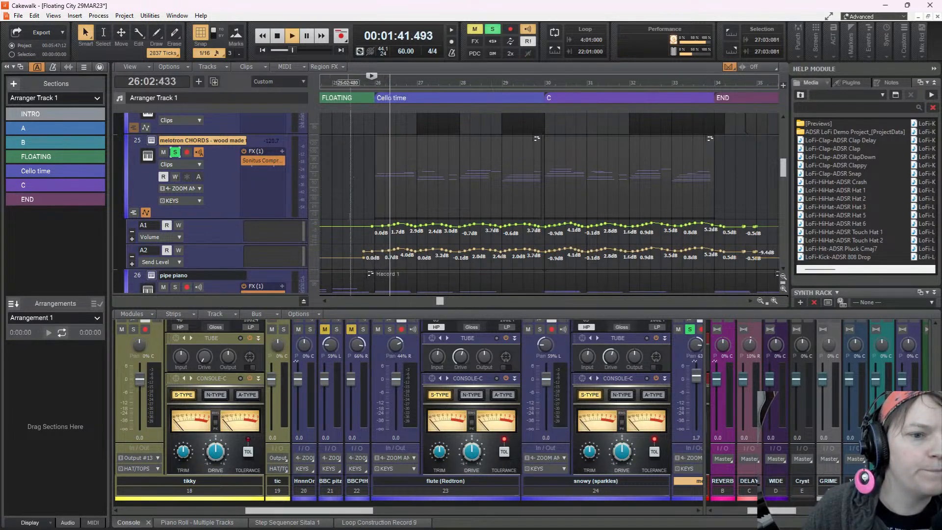
{"action": "left_click", "coordinate": [373, 211]}
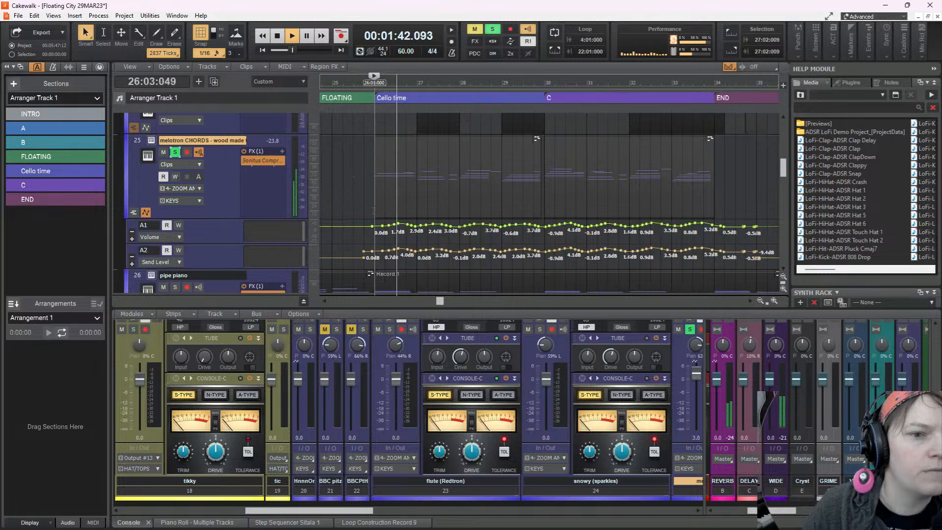
{"action": "key", "text": "space"}
Transpose the melotron CHORDS clip in Cello time by -12 semitones and audition it from 26:01:000
{"action": "left_click", "coordinate": [449, 163]}
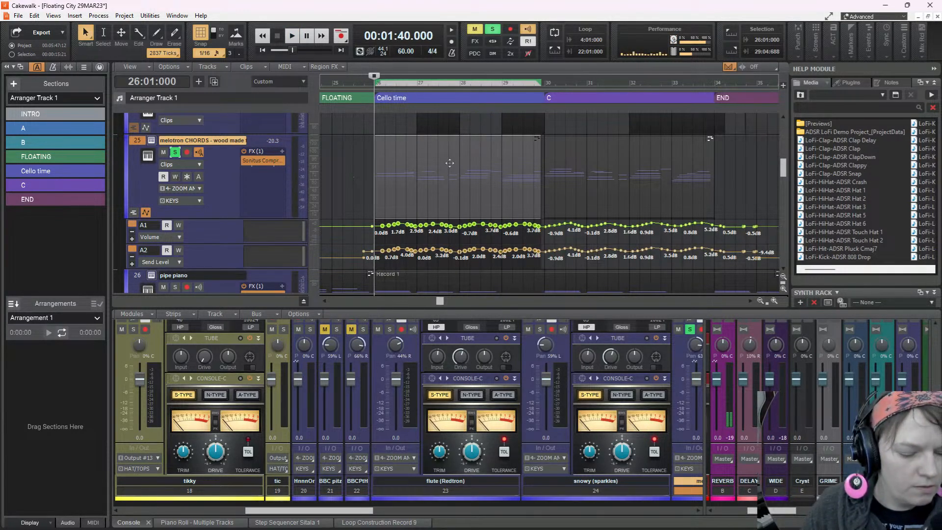
{"action": "key", "text": "ctrl+t"}
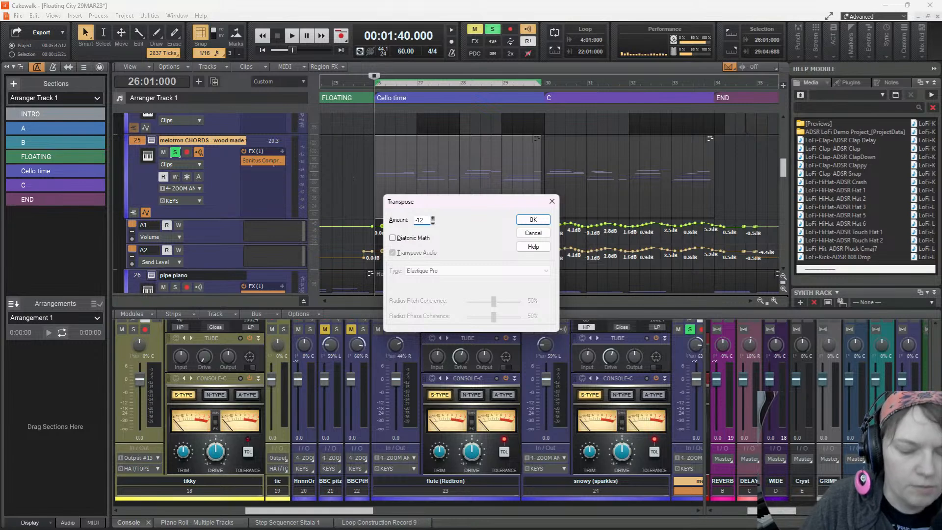
{"action": "type", "text": "-12"}
{"action": "key", "text": "Return"}
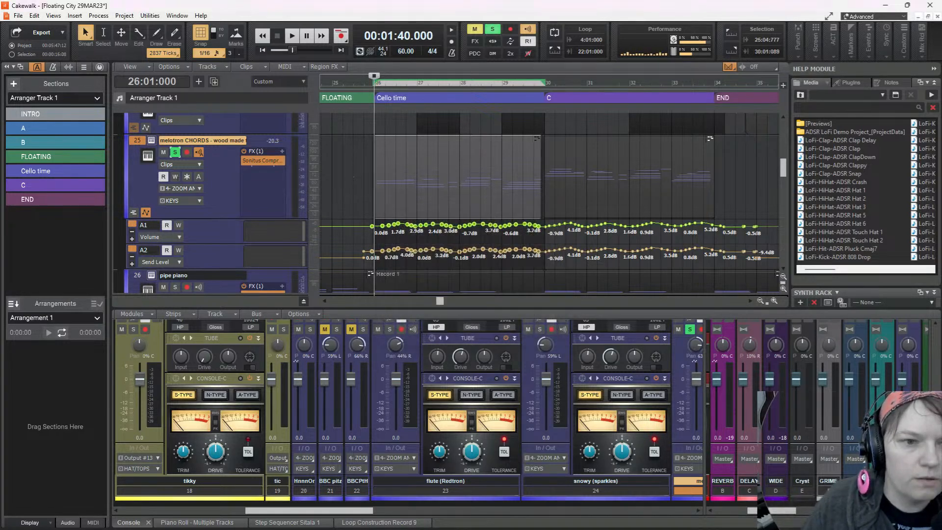
{"action": "key", "text": "space"}
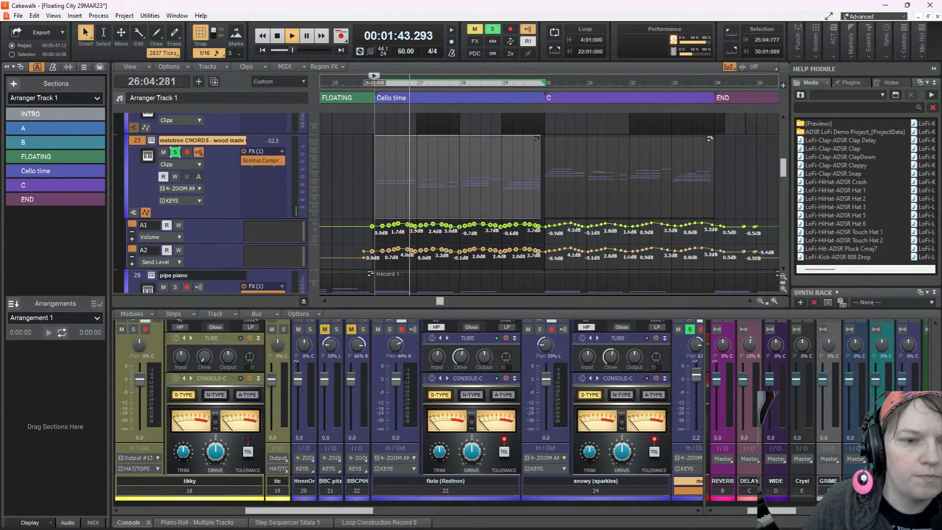
{"action": "left_click", "coordinate": [374, 124]}
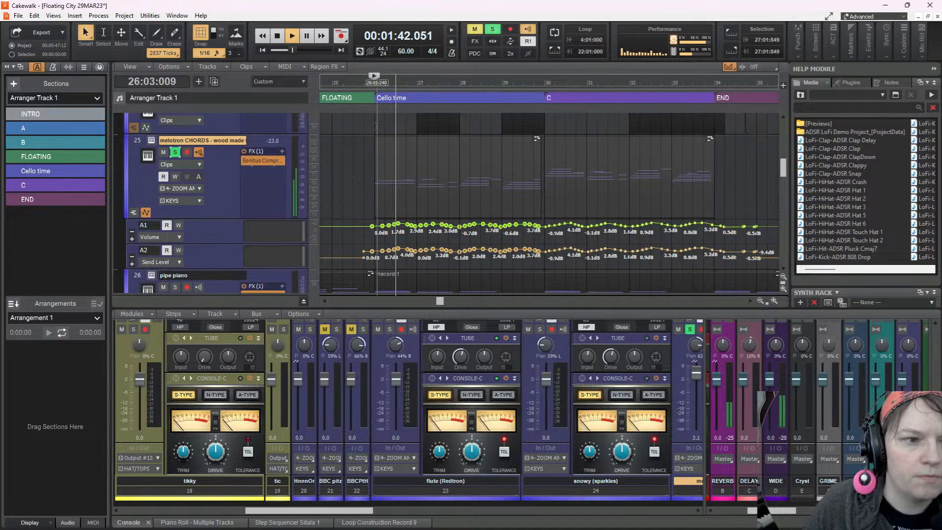
{"action": "key", "text": "space"}
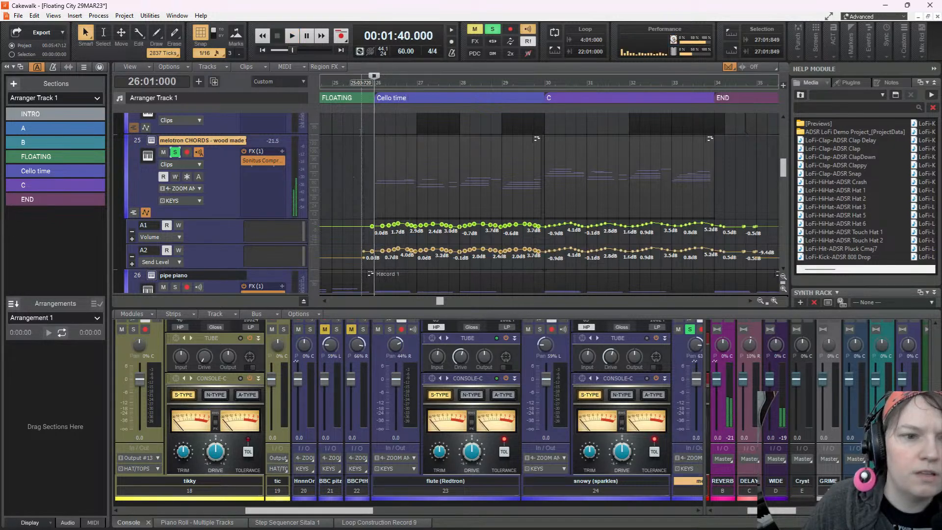
Load the M400 String Section preset in the melotron CHORDS track's Redtron_SE synth and play the section
{"action": "left_click", "coordinate": [152, 141]}
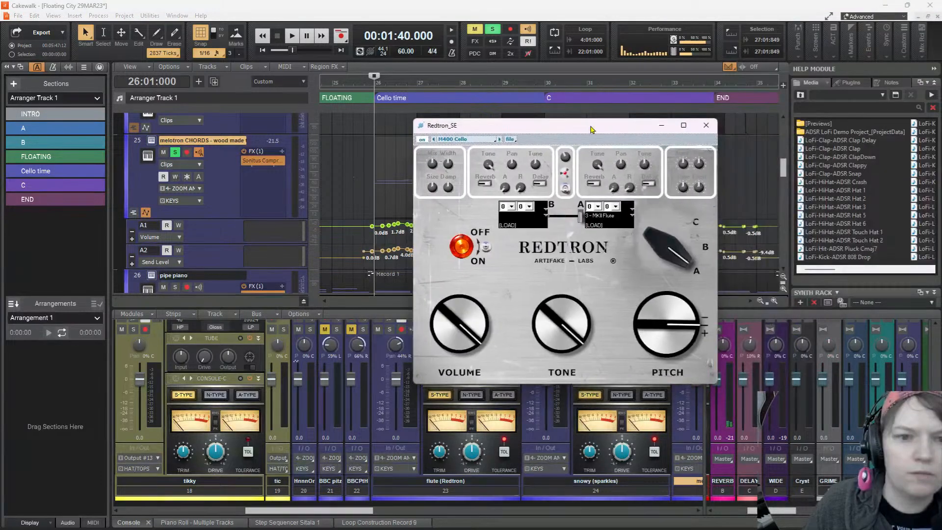
{"action": "left_click", "coordinate": [466, 142]}
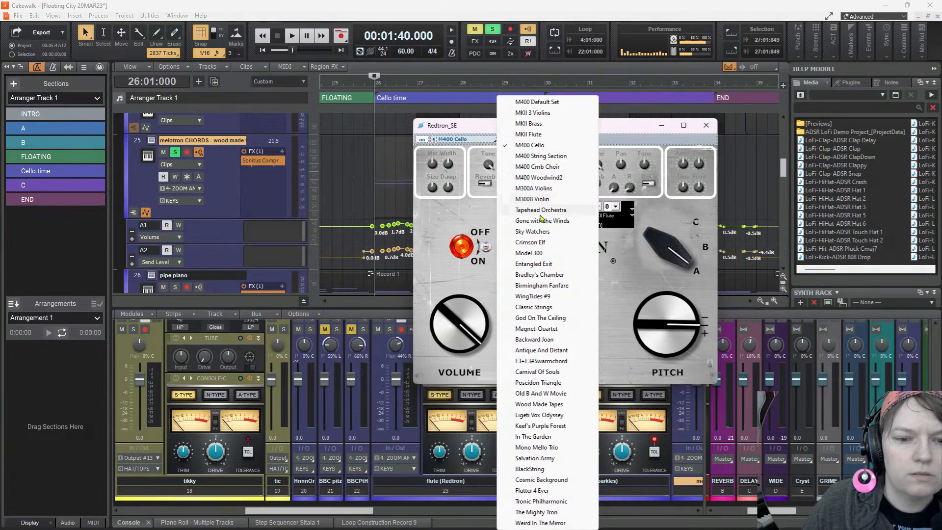
{"action": "left_click", "coordinate": [539, 157]}
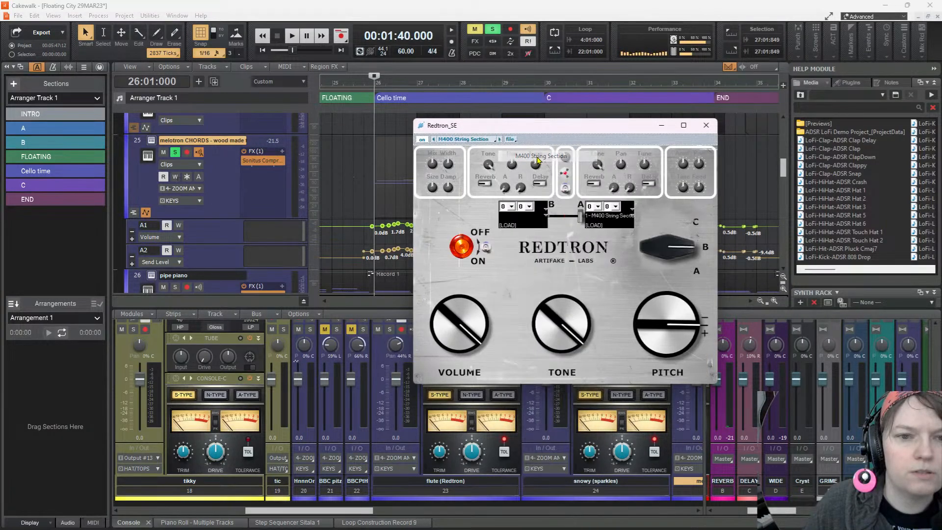
{"action": "left_click", "coordinate": [293, 35]}
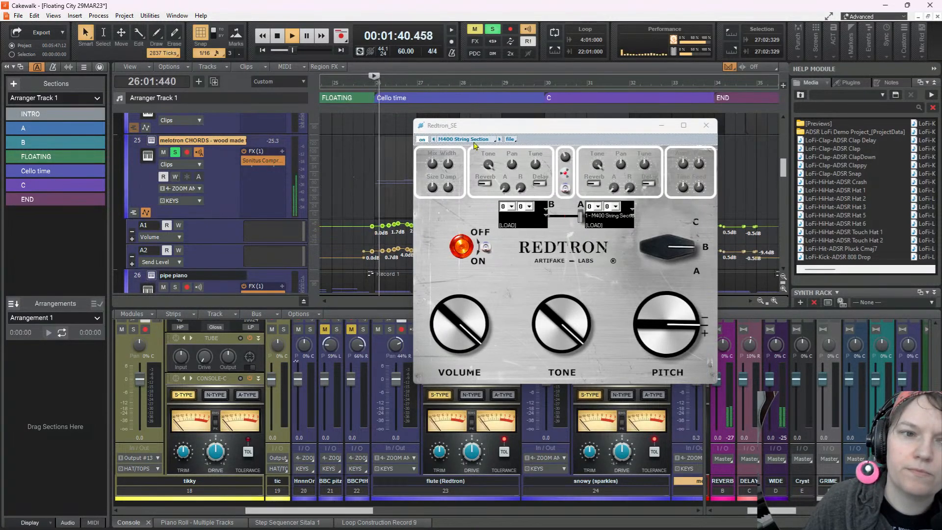
Set the Redtron_SE preset to M400 Cello, audition it, and close the synth window
{"action": "left_click", "coordinate": [497, 139]}
{"action": "left_click", "coordinate": [511, 146]}
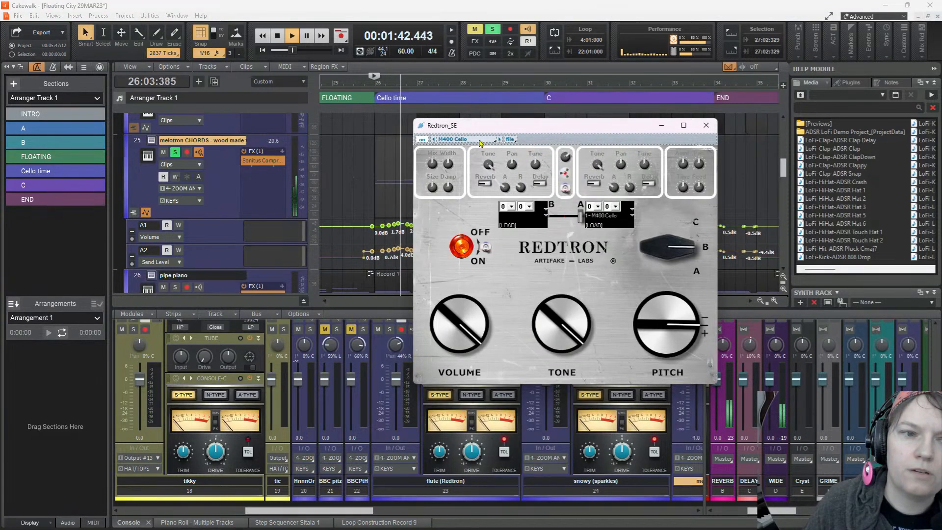
{"action": "key", "text": "space"}
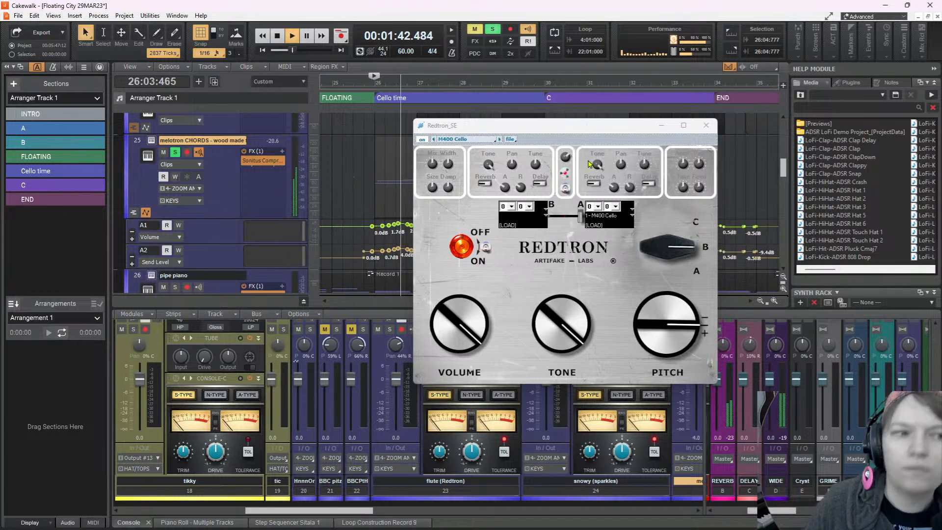
{"action": "key", "text": "space"}
{"action": "left_click", "coordinate": [705, 126]}
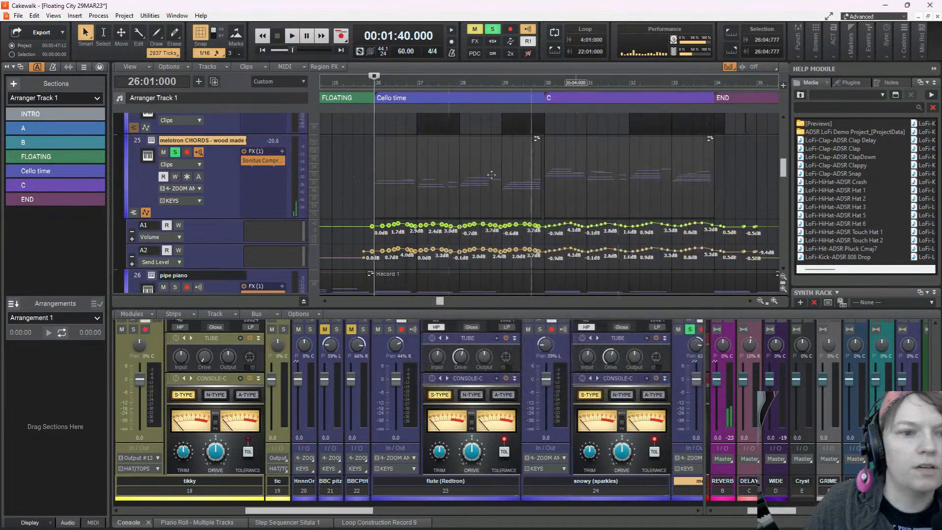
Transpose the melotron CHORDS clip in Cello time by 12 semitones
{"action": "left_click", "coordinate": [410, 174]}
{"action": "key", "text": "ctrl+t"}
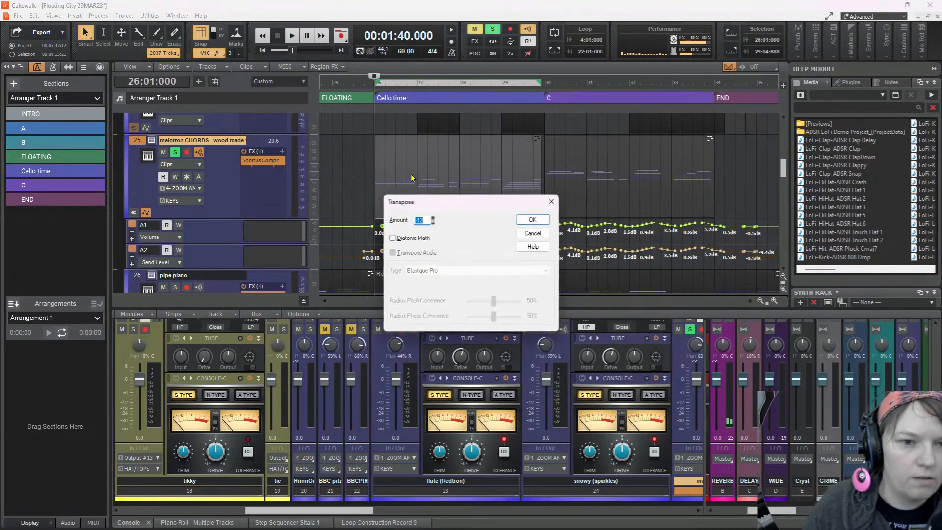
{"action": "type", "text": "12"}
{"action": "key", "text": "Return"}
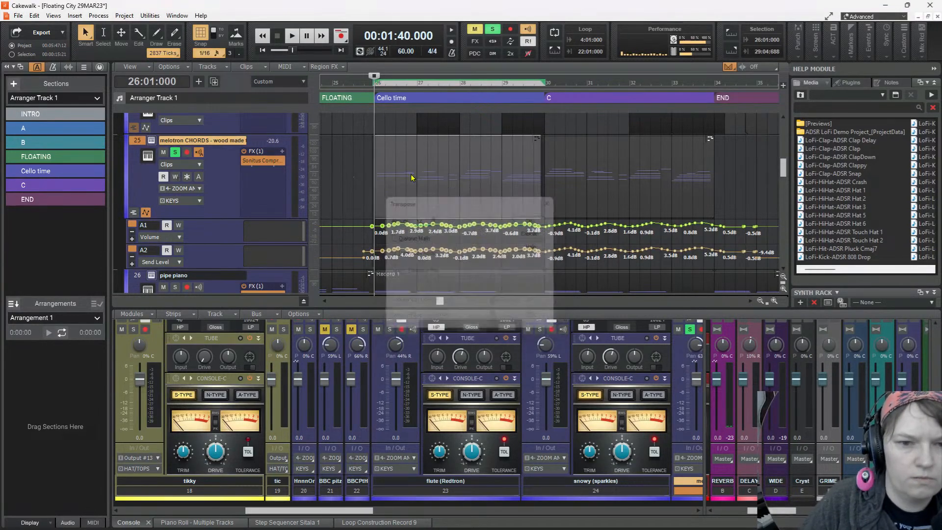
Compare the soloed melotron chords by playing them from 26:01:000 and from the start of section C at 30:01:000
{"action": "key", "text": "space"}
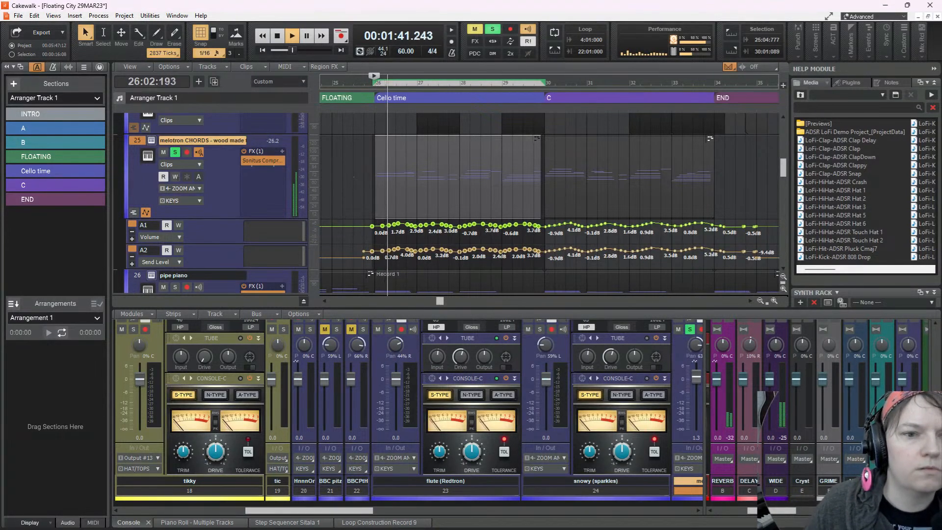
{"action": "key", "text": "space"}
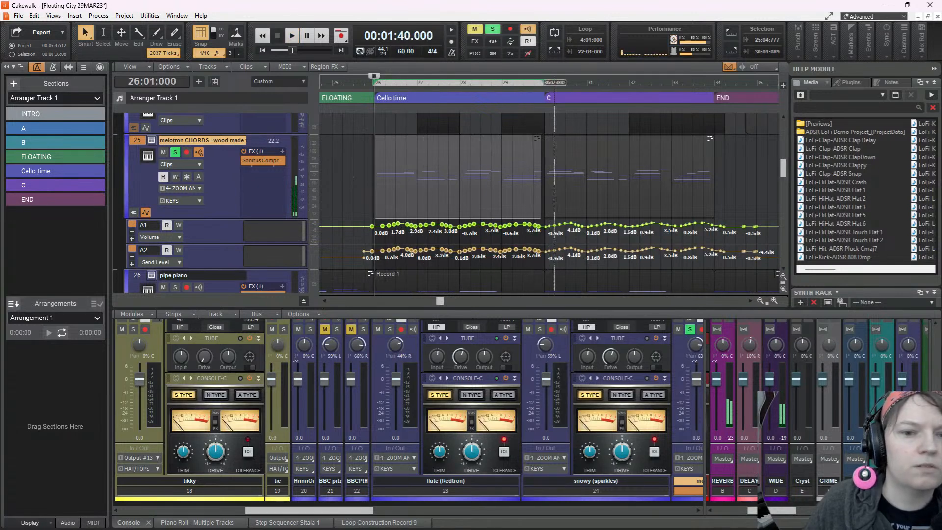
{"action": "left_click", "coordinate": [545, 273]}
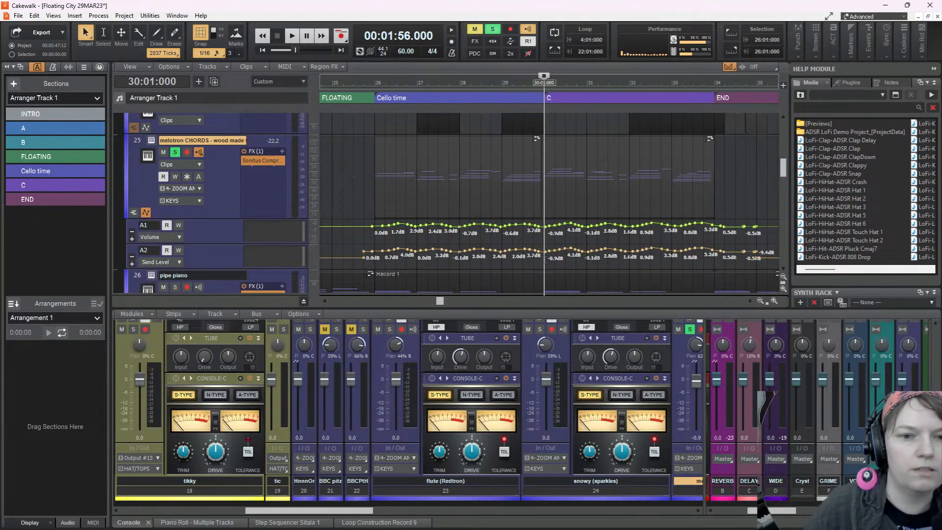
{"action": "key", "text": "space"}
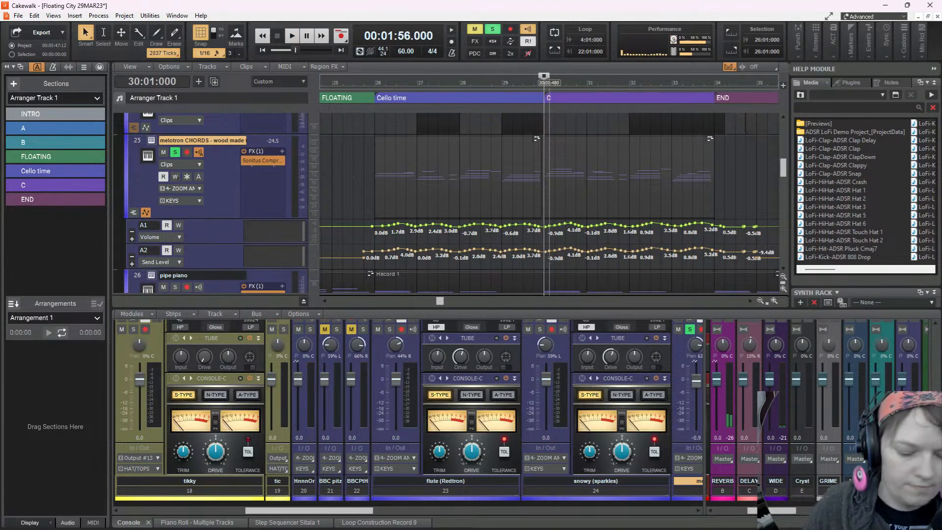
Save the project and play the mix from 25:01:000 through section C with the melotron CHORDS track unsoloed
{"action": "key", "text": "ctrl+s"}
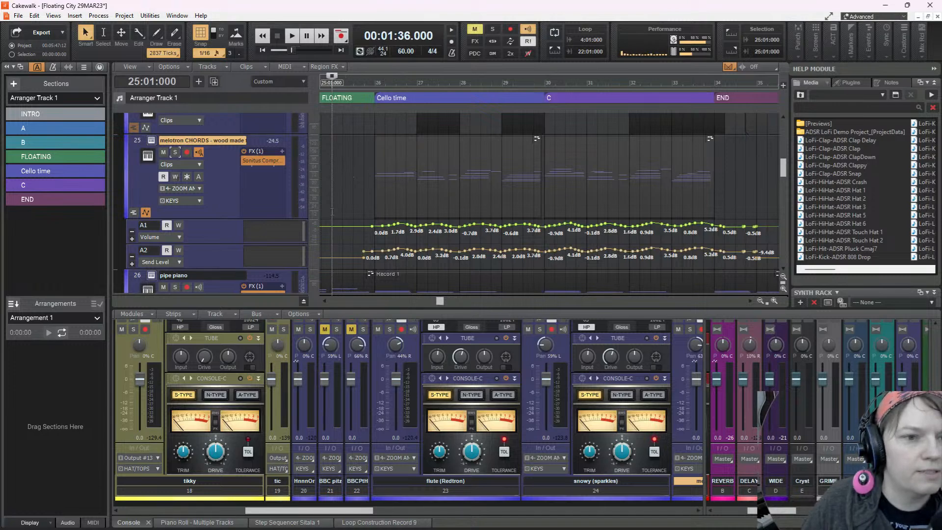
{"action": "key", "text": "space"}
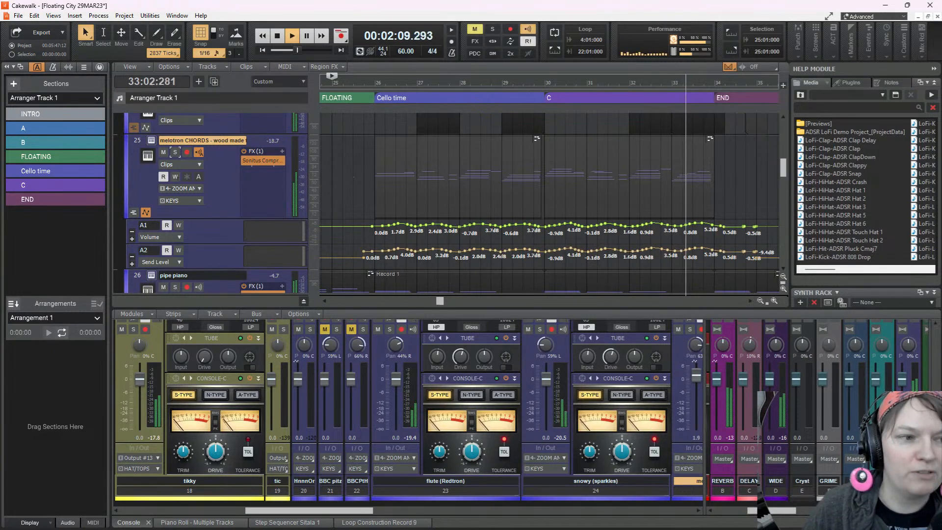
{"action": "key", "text": "space"}
{"action": "key", "text": "space"}
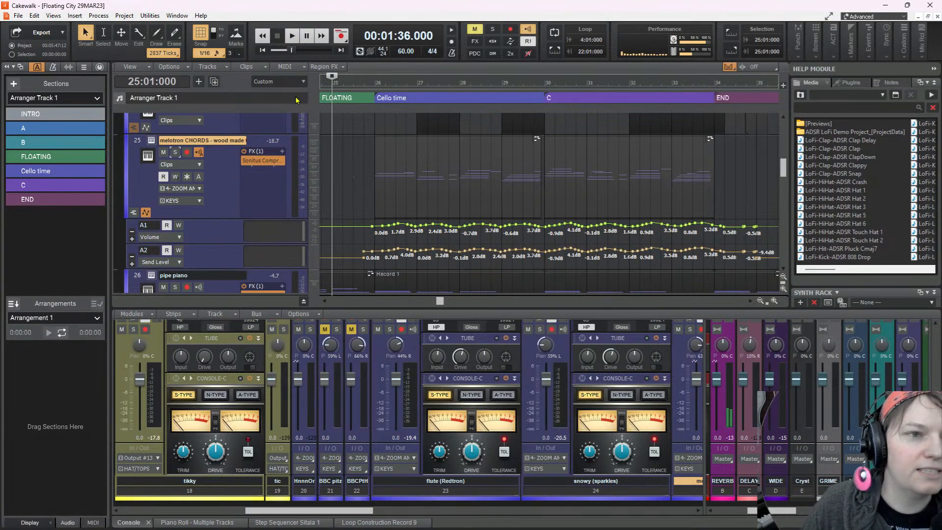
Play the song from 2:01:000 in the intro and rename track 26 as tape piano
{"action": "left_click", "coordinate": [263, 50]}
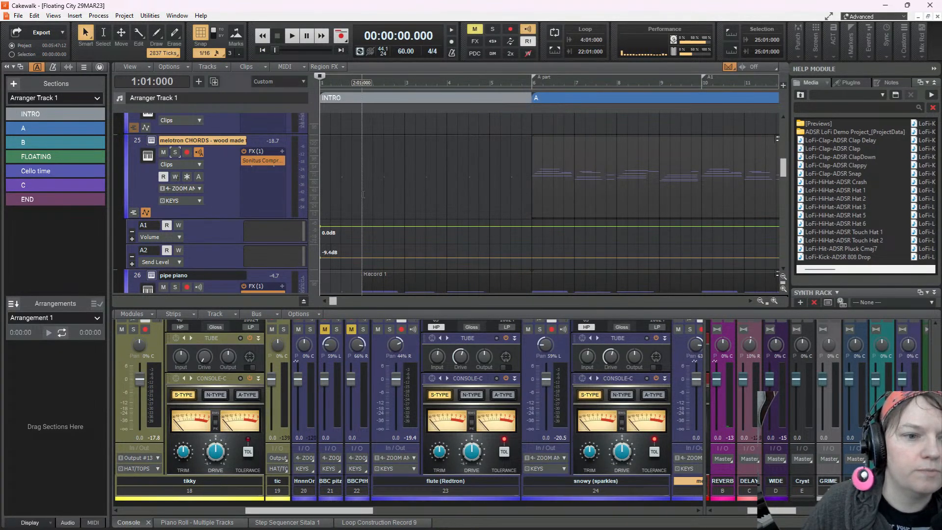
{"action": "left_click", "coordinate": [292, 41]}
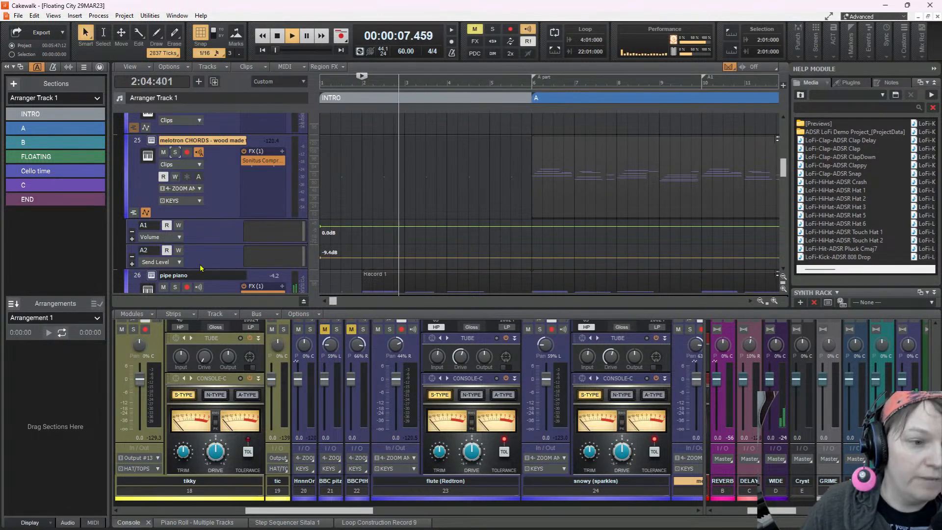
{"action": "left_click", "coordinate": [166, 277]}
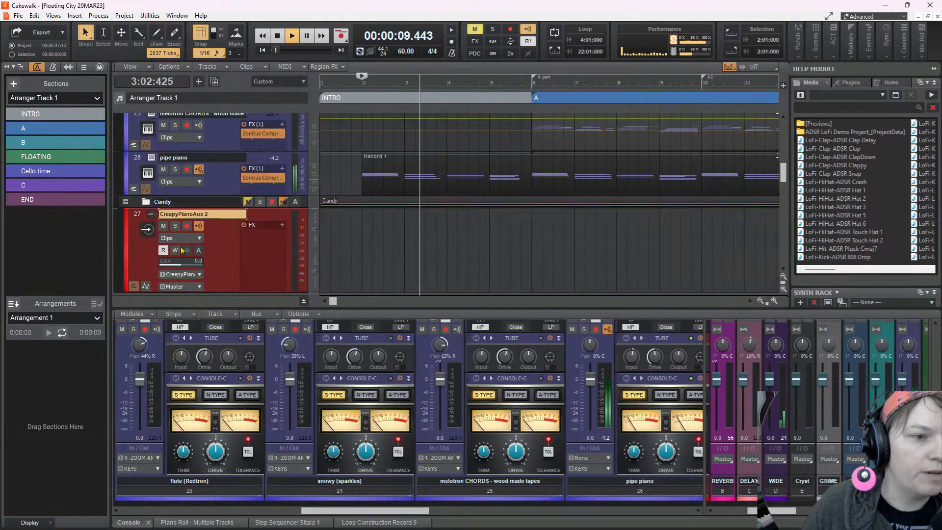
{"action": "left_click", "coordinate": [166, 157]}
{"action": "left_click", "coordinate": [166, 156]}
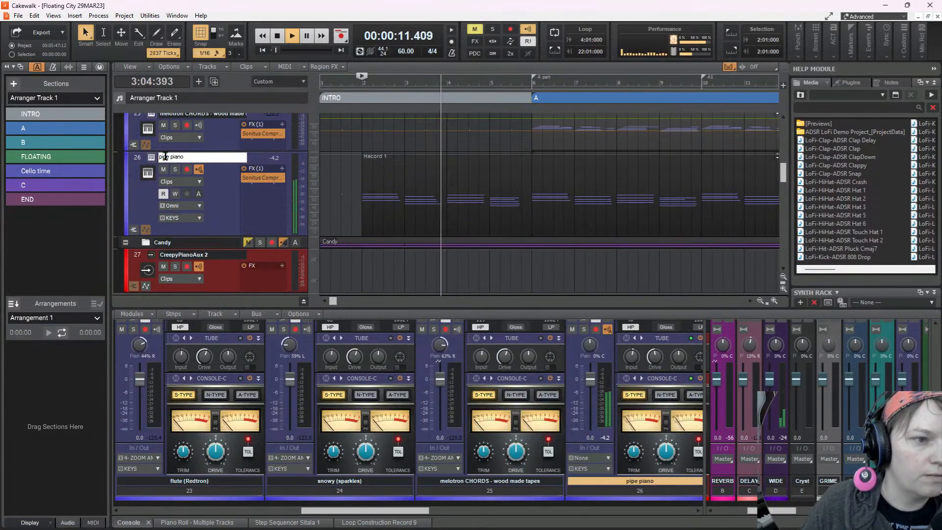
{"action": "double_click", "coordinate": [166, 156]}
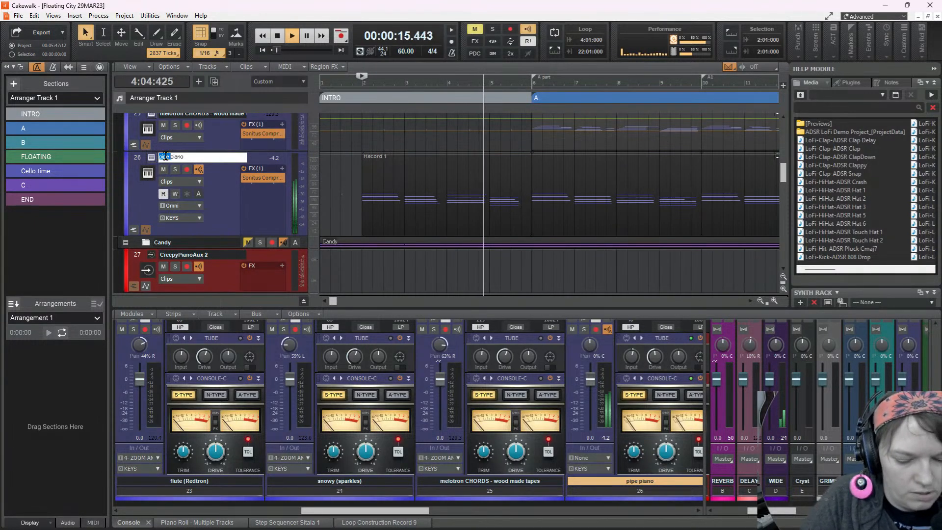
{"action": "type", "text": "tape"}
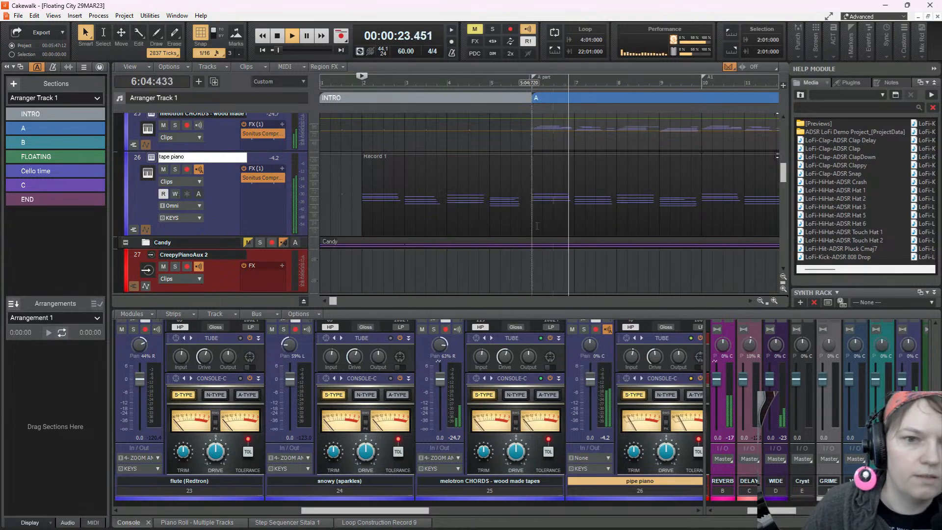
Rename track 25 as melotron CHORDS -cello
{"action": "scroll", "coordinate": [561, 154], "scroll_direction": "up", "scroll_amount": 3}
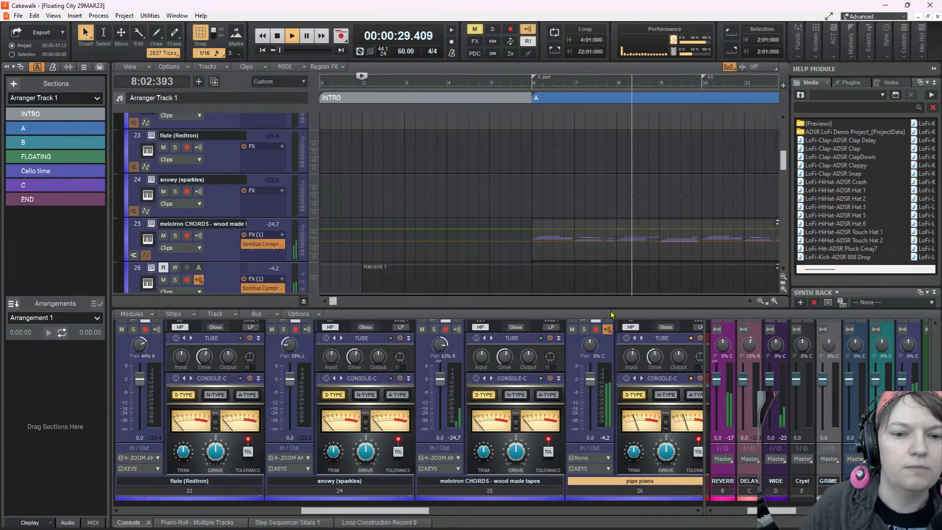
{"action": "left_click_drag", "start_coordinate": [609, 306], "coordinate": [567, 152]}
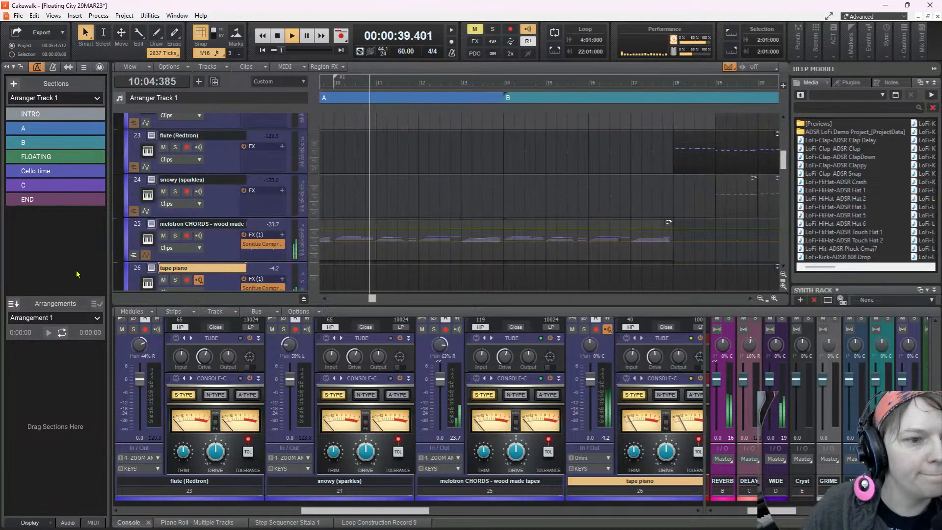
{"action": "left_click", "coordinate": [226, 232]}
{"action": "double_click", "coordinate": [211, 211]}
{"action": "left_click_drag", "start_coordinate": [205, 210], "coordinate": [286, 208]}
{"action": "type", "text": "cello"}
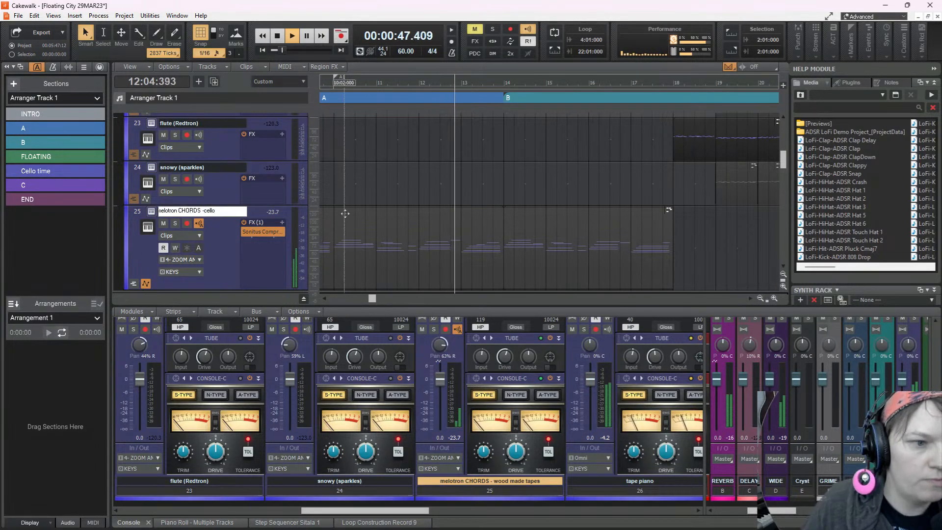
{"action": "key", "text": "Return"}
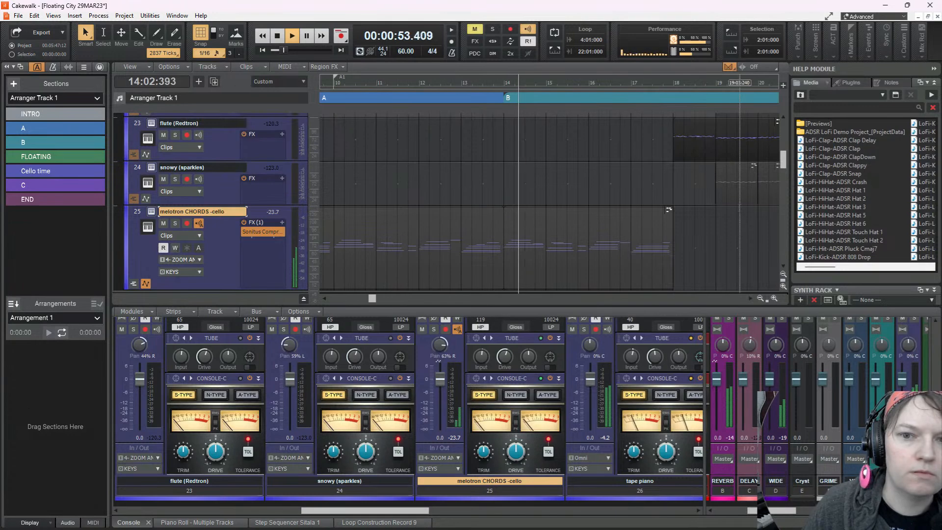
Collapse the Candy track folder below the tape piano track
{"action": "left_click", "coordinate": [740, 174]}
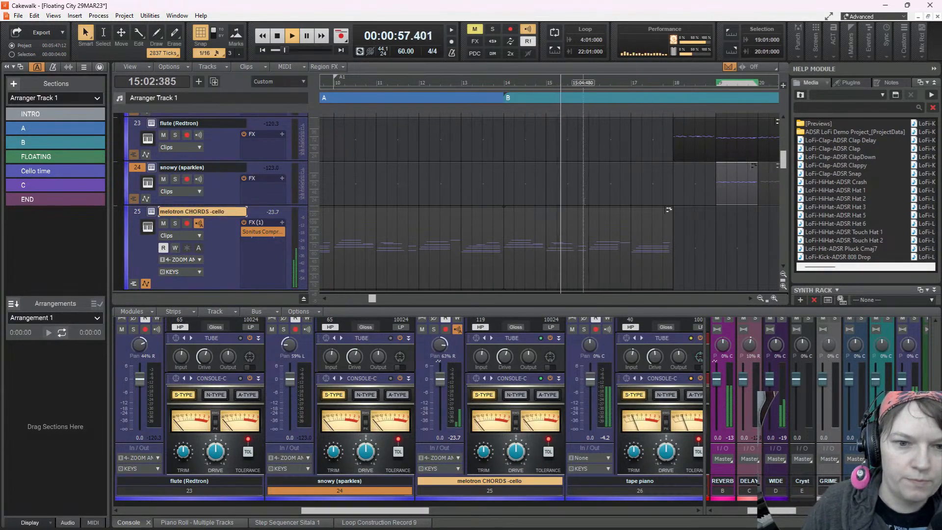
{"action": "scroll", "coordinate": [583, 202], "scroll_direction": "down", "scroll_amount": 3}
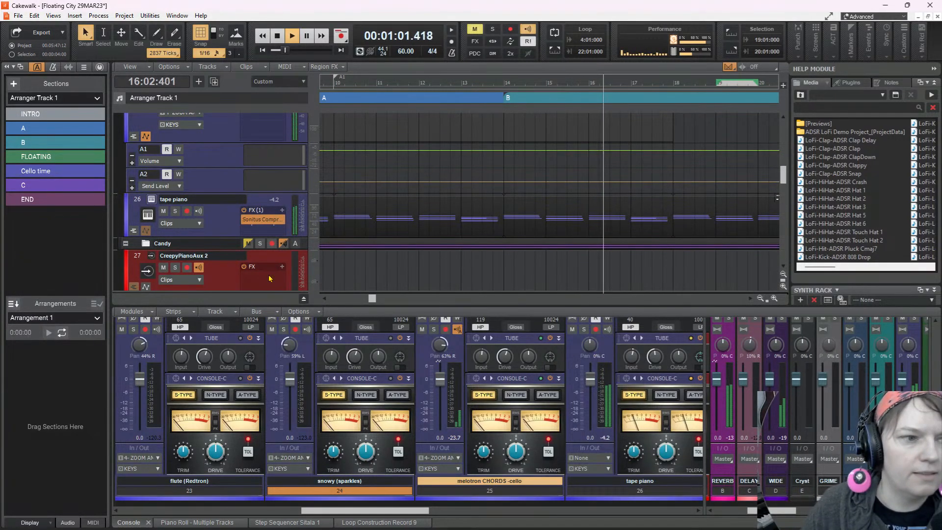
{"action": "scroll", "coordinate": [147, 141], "scroll_direction": "down", "scroll_amount": 1}
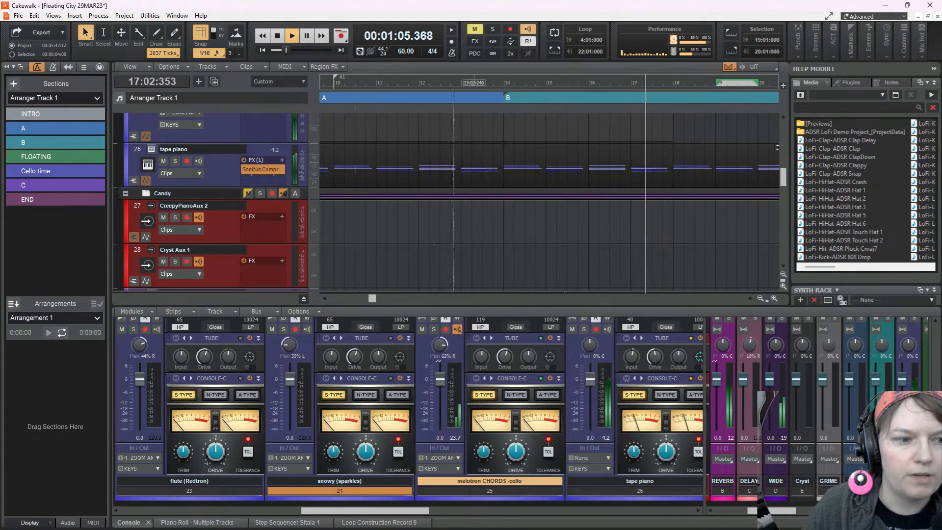
{"action": "scroll", "coordinate": [122, 236], "scroll_direction": "up", "scroll_amount": 1}
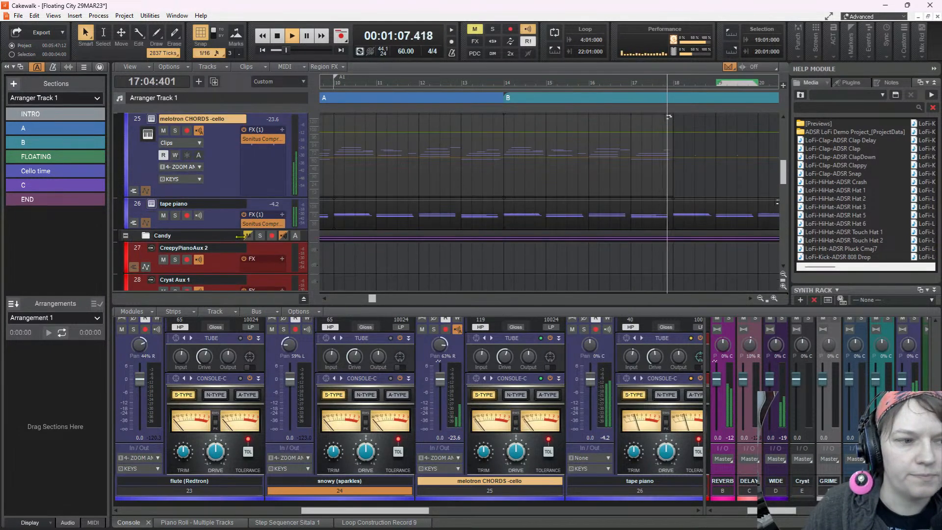
{"action": "left_click", "coordinate": [125, 235]}
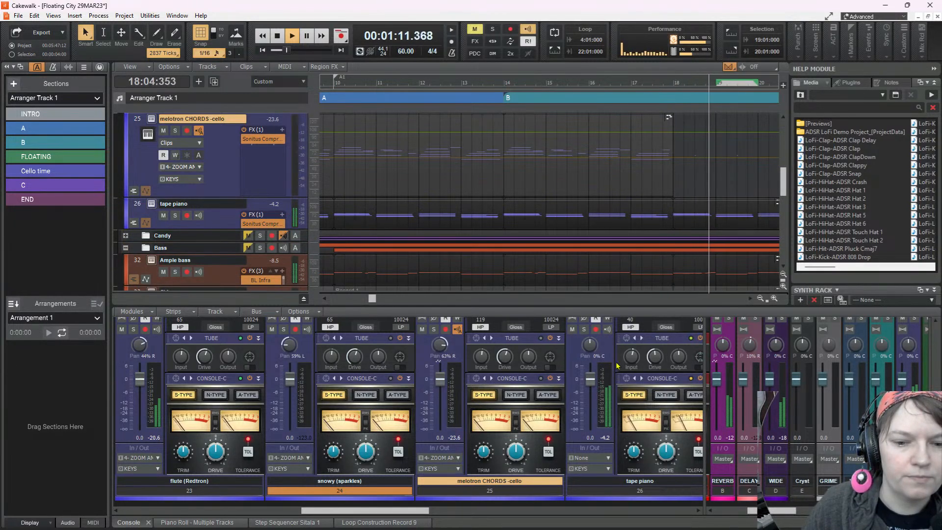
Enlarge the console with the flute (Redtron) and snowy (sparkles) strips in view
{"action": "scroll", "coordinate": [655, 265], "scroll_direction": "up", "scroll_amount": 6}
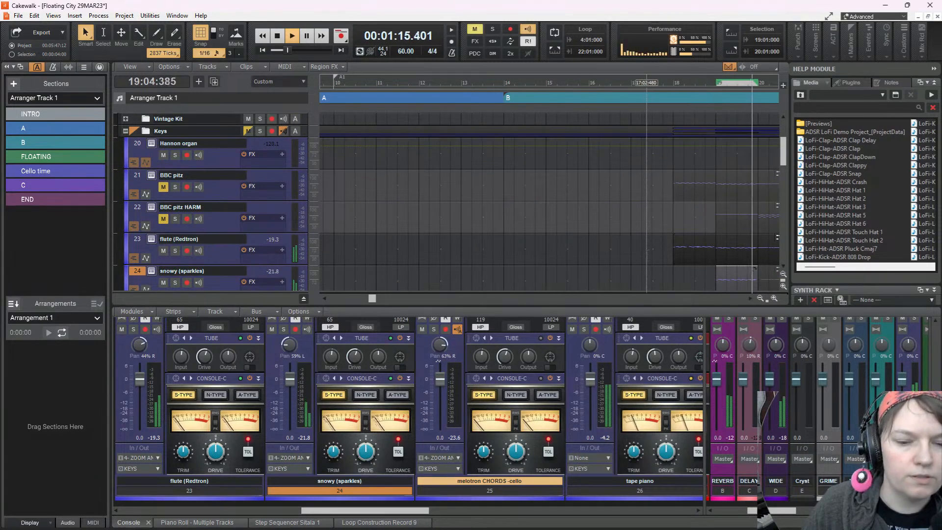
{"action": "scroll", "coordinate": [701, 258], "scroll_direction": "down", "scroll_amount": 3}
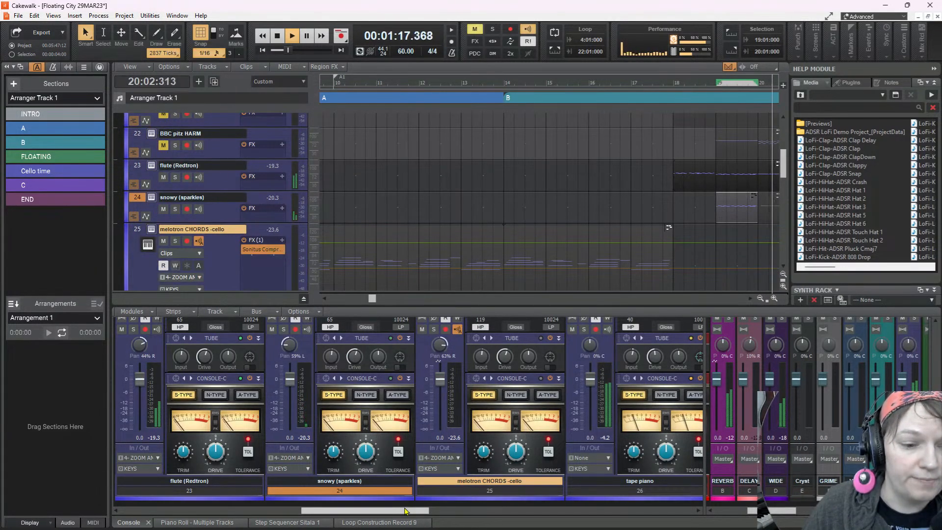
{"action": "scroll", "coordinate": [407, 510], "scroll_direction": "down", "scroll_amount": 2}
{"action": "scroll", "coordinate": [410, 510], "scroll_direction": "up", "scroll_amount": 3}
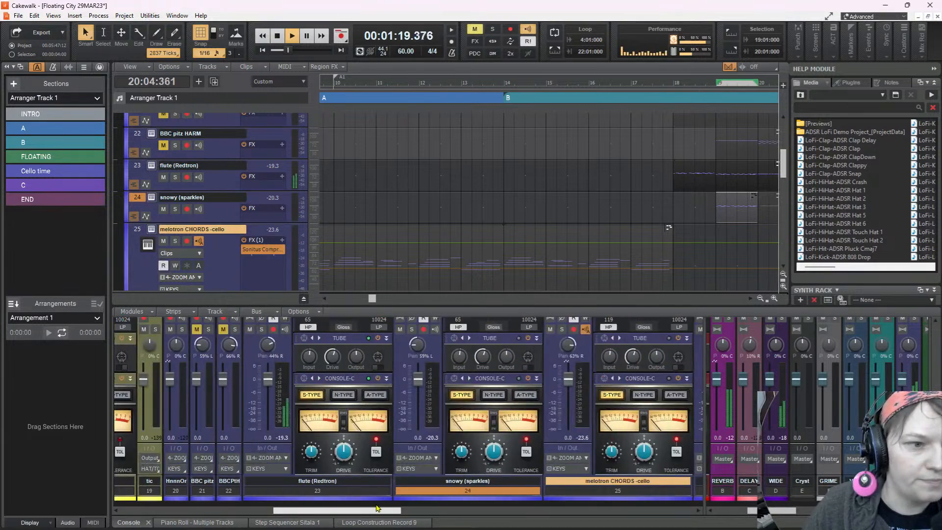
{"action": "left_click_drag", "start_coordinate": [377, 508], "coordinate": [350, 513]}
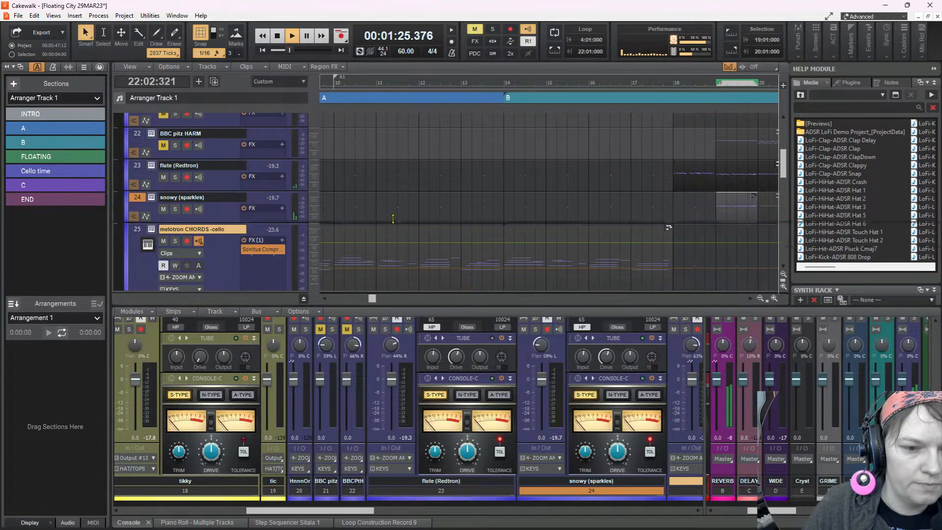
{"action": "left_click_drag", "start_coordinate": [388, 306], "coordinate": [390, 208]}
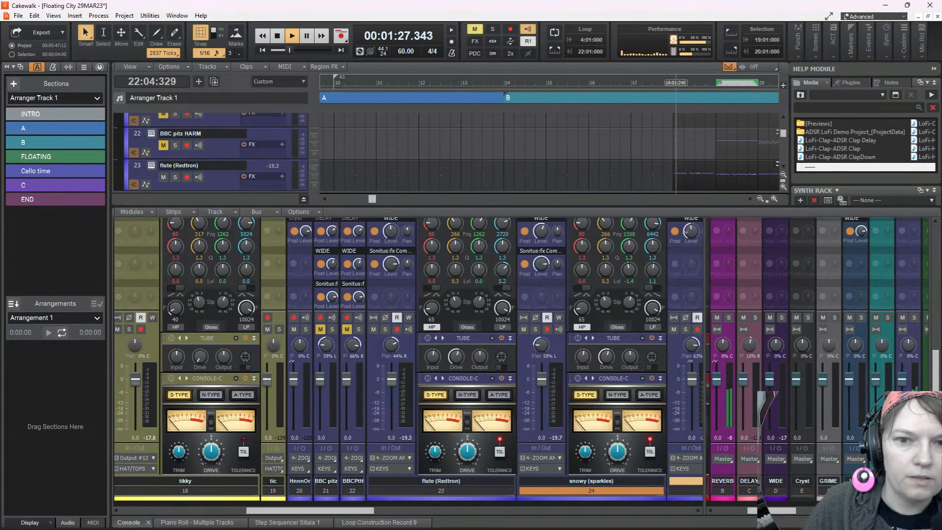
Play from 18:01:000, lower the flute (Redtron) channel gain to -11.5 and adjust its compressor output
{"action": "left_click", "coordinate": [672, 83]}
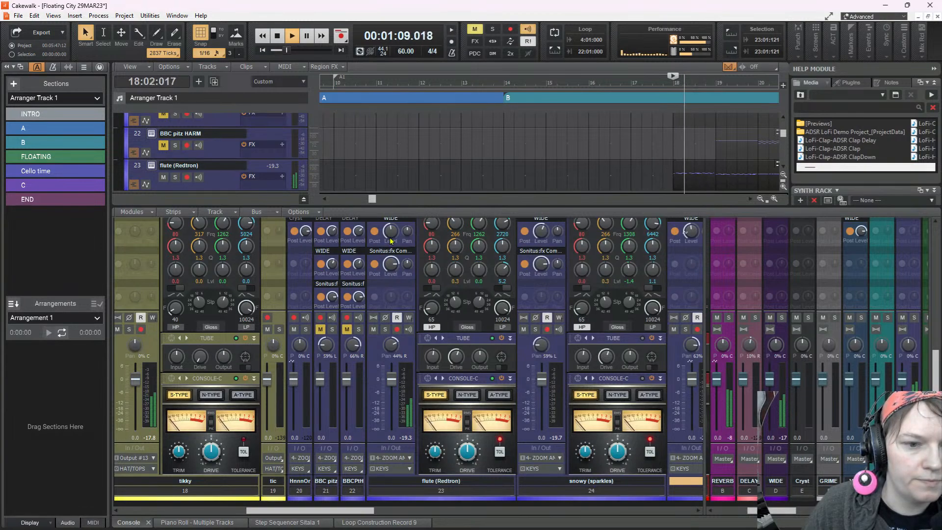
{"action": "scroll", "coordinate": [392, 236], "scroll_direction": "up", "scroll_amount": 4}
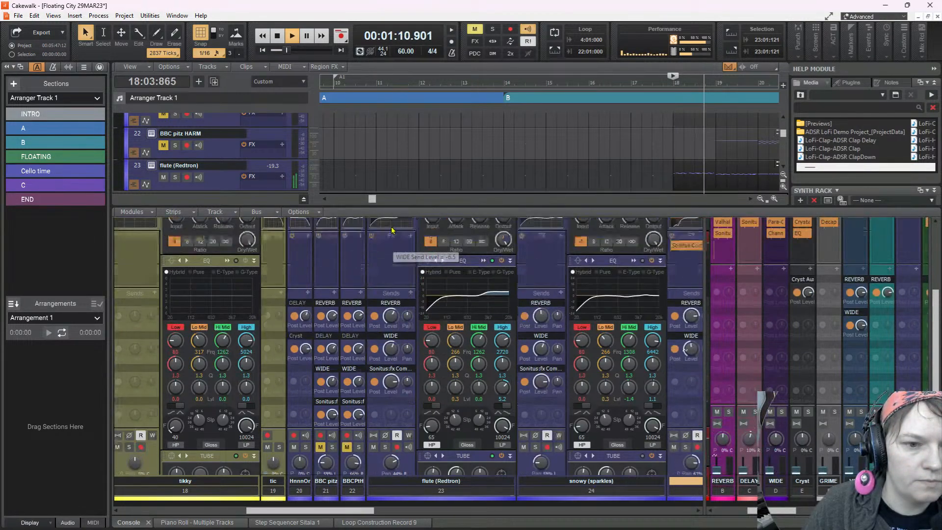
{"action": "scroll", "coordinate": [393, 230], "scroll_direction": "up", "scroll_amount": 5}
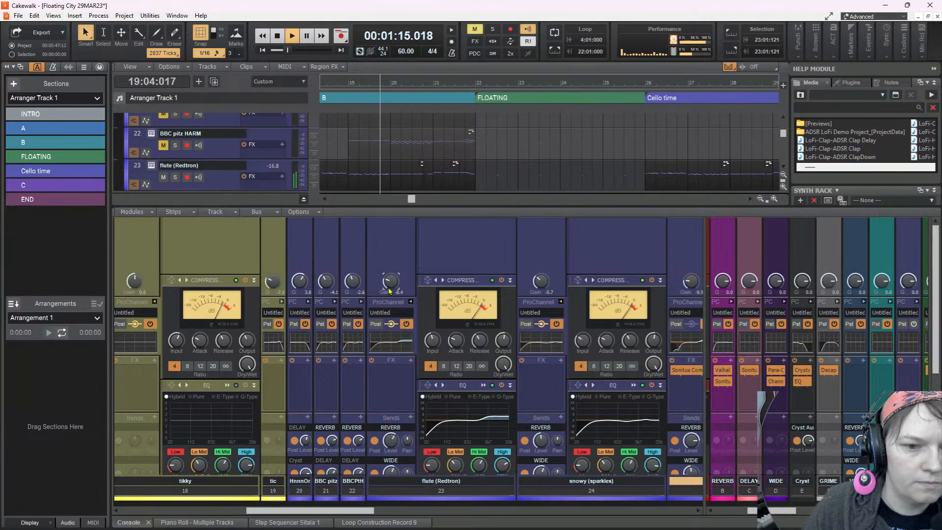
{"action": "left_click_drag", "start_coordinate": [401, 296], "coordinate": [400, 299]}
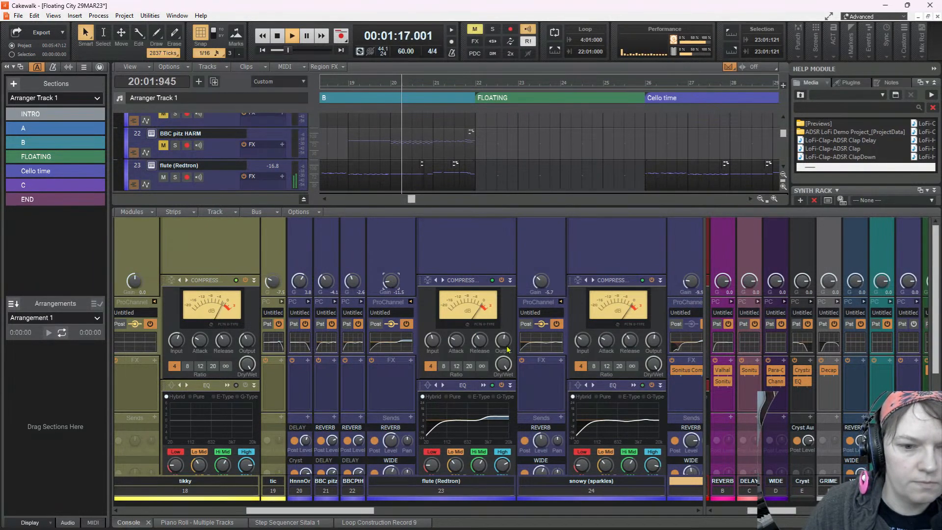
{"action": "left_click_drag", "start_coordinate": [438, 342], "coordinate": [437, 338]}
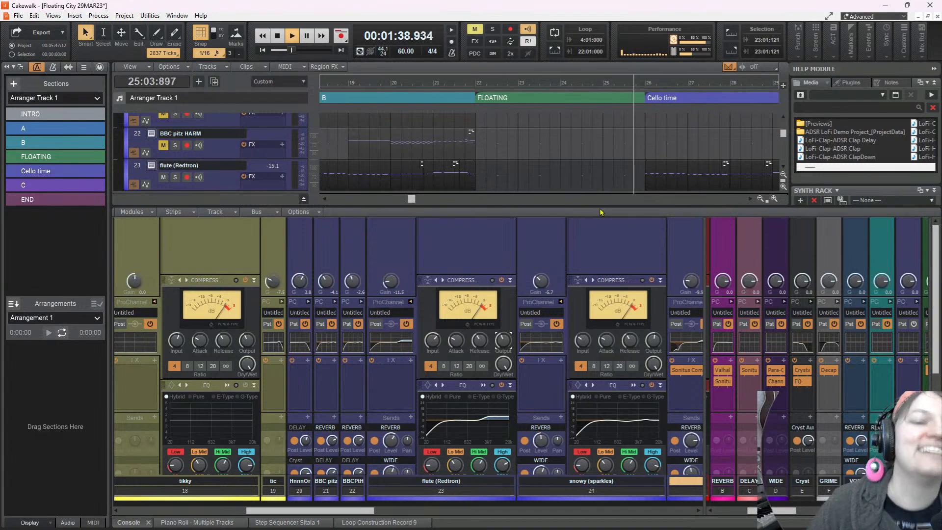
Reduce the console's height, widen its track strip area to include melotron CHORDS -cello, and stop playback
{"action": "left_click_drag", "start_coordinate": [600, 205], "coordinate": [598, 239]}
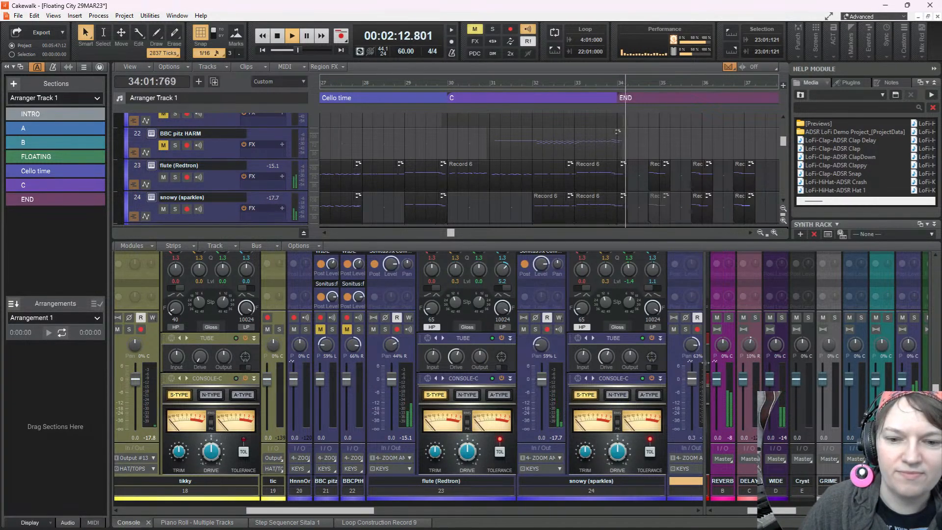
{"action": "left_click_drag", "start_coordinate": [706, 376], "coordinate": [804, 378]}
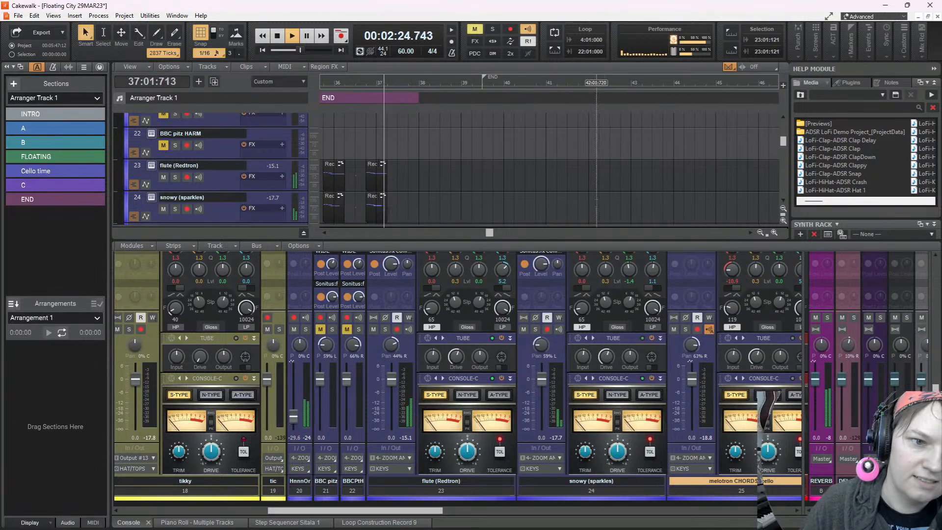
{"action": "key", "text": "space"}
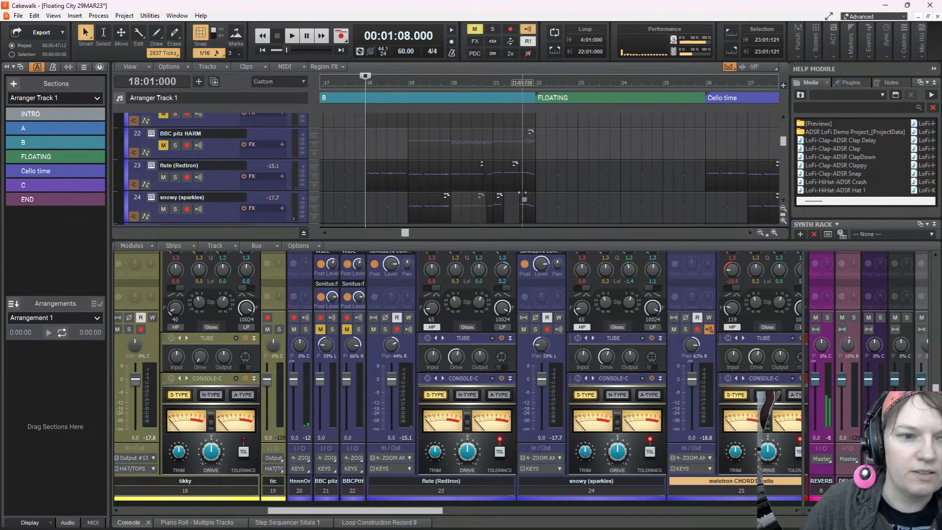
Replay the mix from 18:01:000 twice, listening to the flute and sparkles in section B and on into FLOATING
{"action": "left_click", "coordinate": [464, 200]}
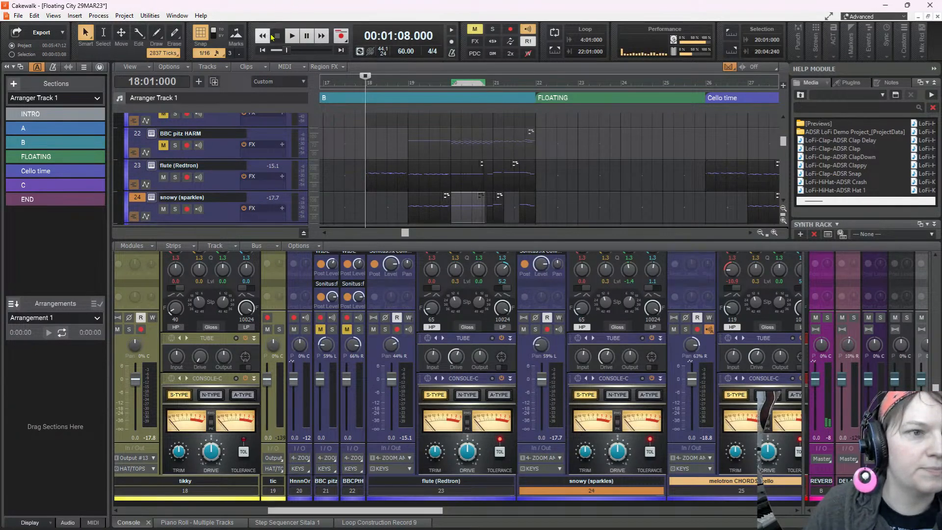
{"action": "left_click", "coordinate": [291, 35]}
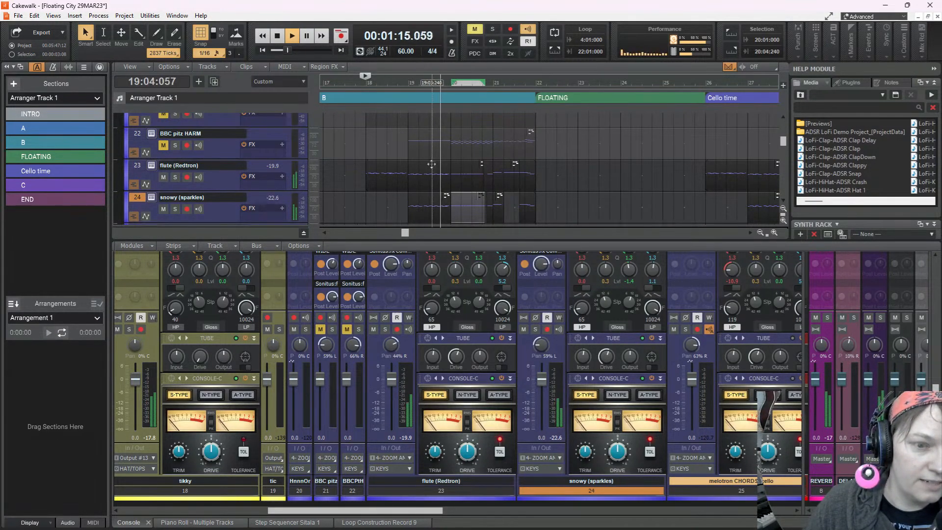
{"action": "key", "text": "space"}
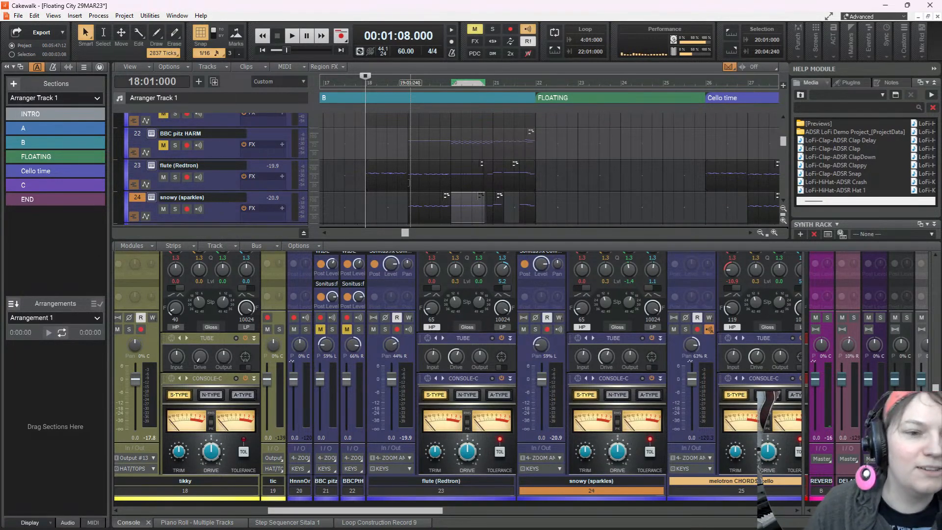
{"action": "left_click", "coordinate": [293, 36]}
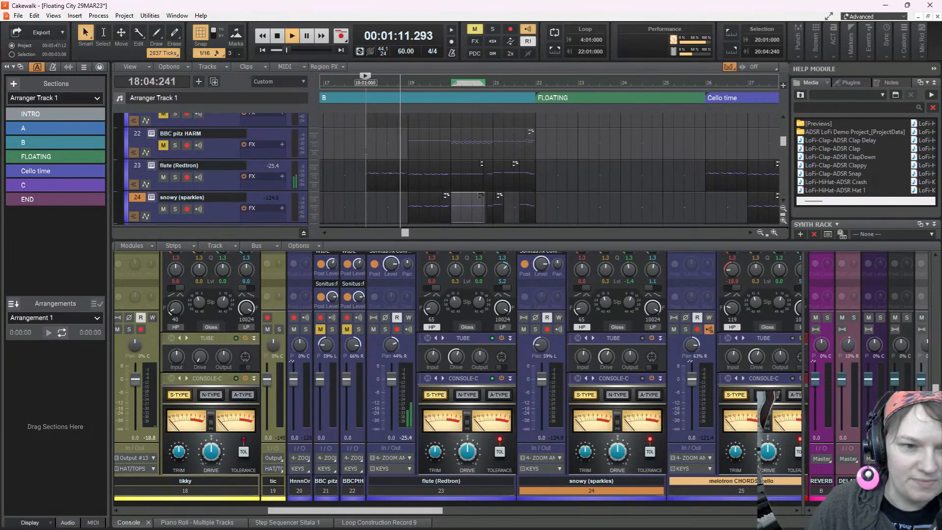
{"action": "left_click", "coordinate": [366, 151]}
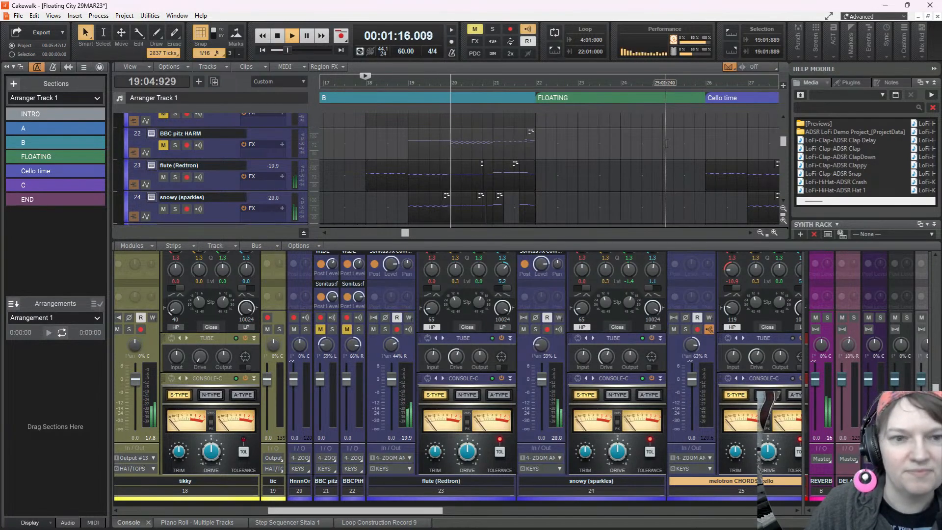
{"action": "scroll", "coordinate": [674, 169], "scroll_direction": "down", "scroll_amount": 3}
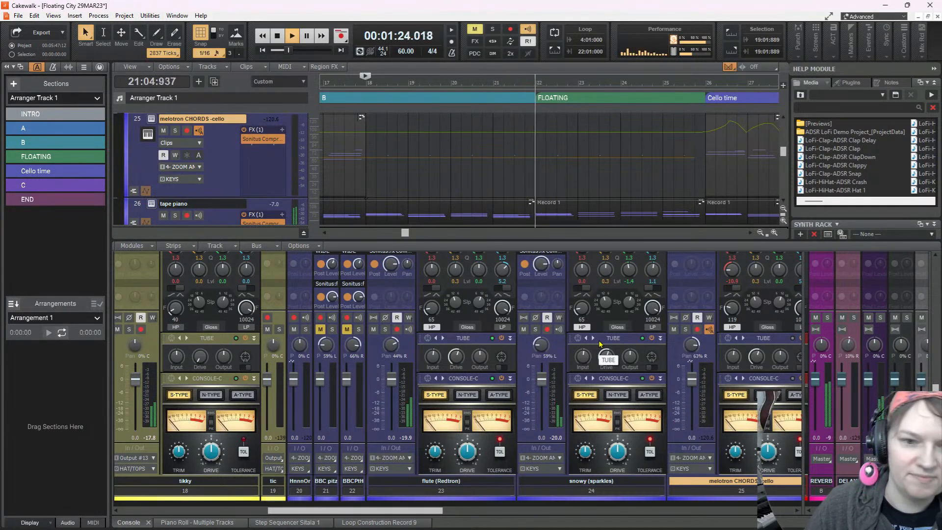
{"action": "scroll", "coordinate": [615, 171], "scroll_direction": "down", "scroll_amount": 6}
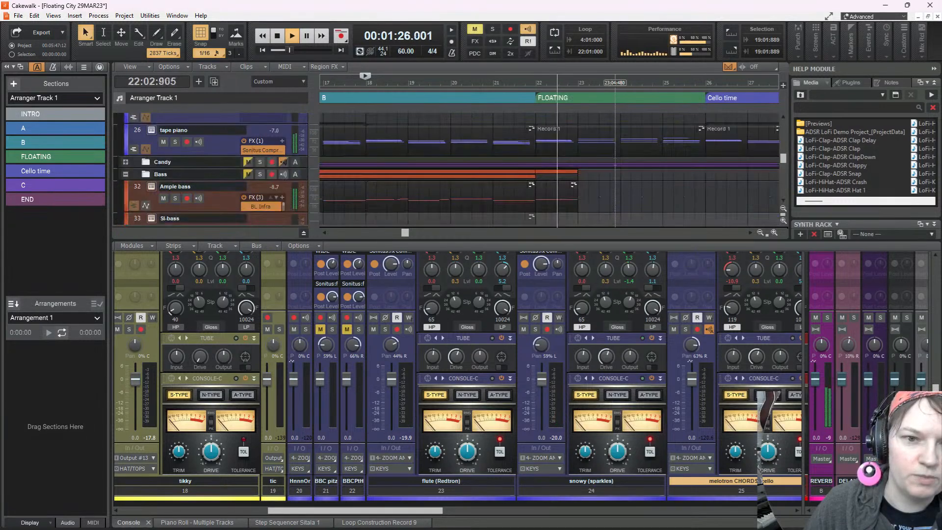
Listen on through FLOATING and Cello time while reviewing the guitar, piano and flute tracks in the arrangement
{"action": "scroll", "coordinate": [616, 171], "scroll_direction": "down", "scroll_amount": 3}
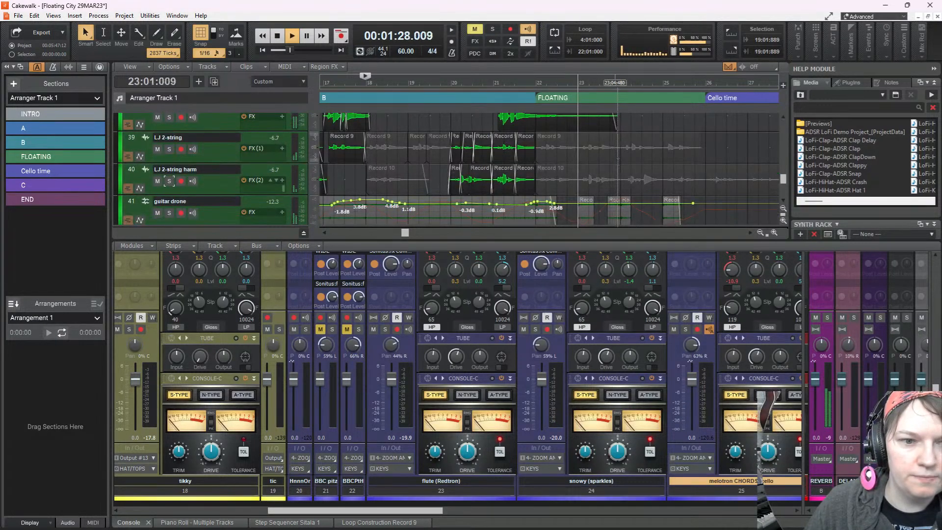
{"action": "scroll", "coordinate": [664, 157], "scroll_direction": "down", "scroll_amount": 2}
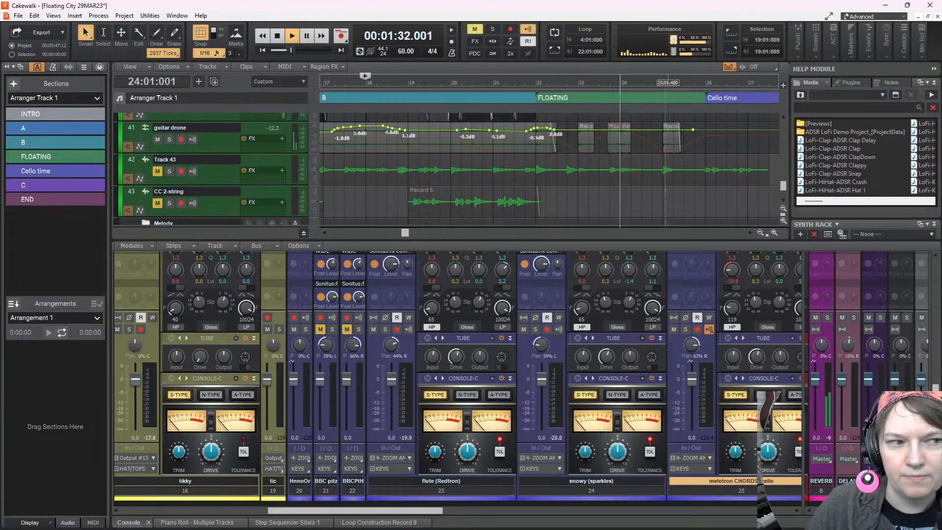
{"action": "scroll", "coordinate": [549, 167], "scroll_direction": "down", "scroll_amount": 2}
{"action": "scroll", "coordinate": [549, 167], "scroll_direction": "up", "scroll_amount": 3}
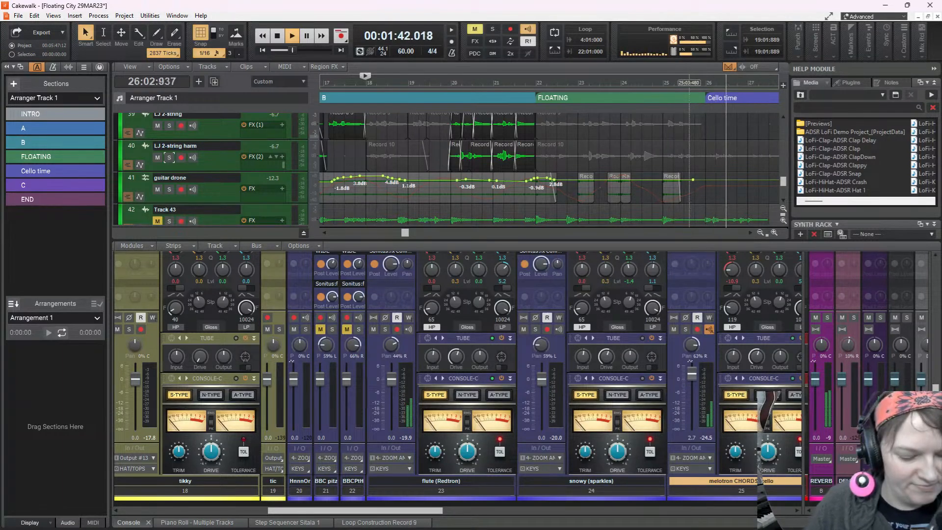
{"action": "scroll", "coordinate": [687, 199], "scroll_direction": "right", "scroll_amount": 6}
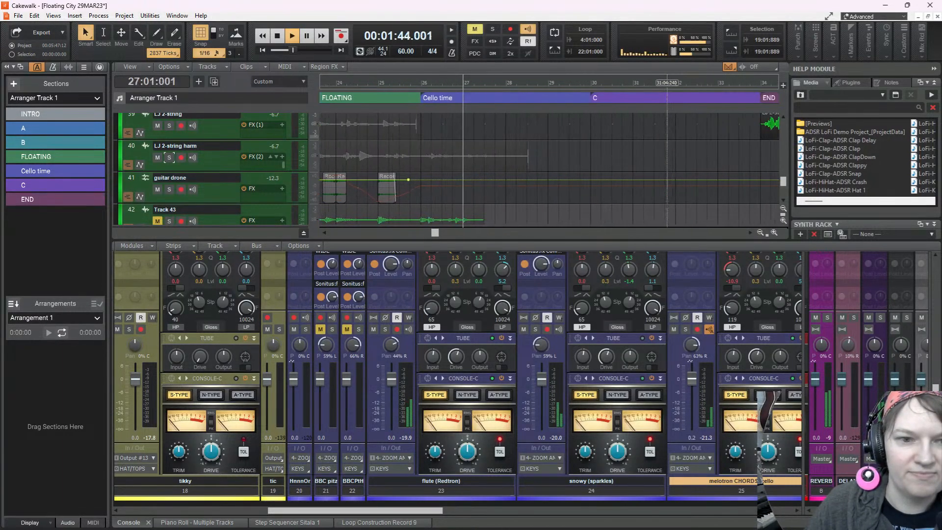
{"action": "scroll", "coordinate": [625, 197], "scroll_direction": "up", "scroll_amount": 5}
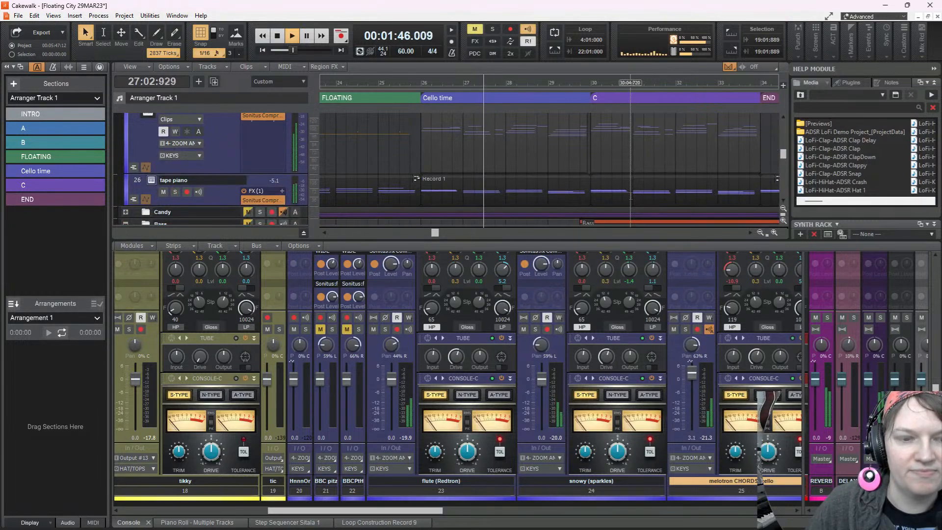
{"action": "scroll", "coordinate": [580, 167], "scroll_direction": "up", "scroll_amount": 3}
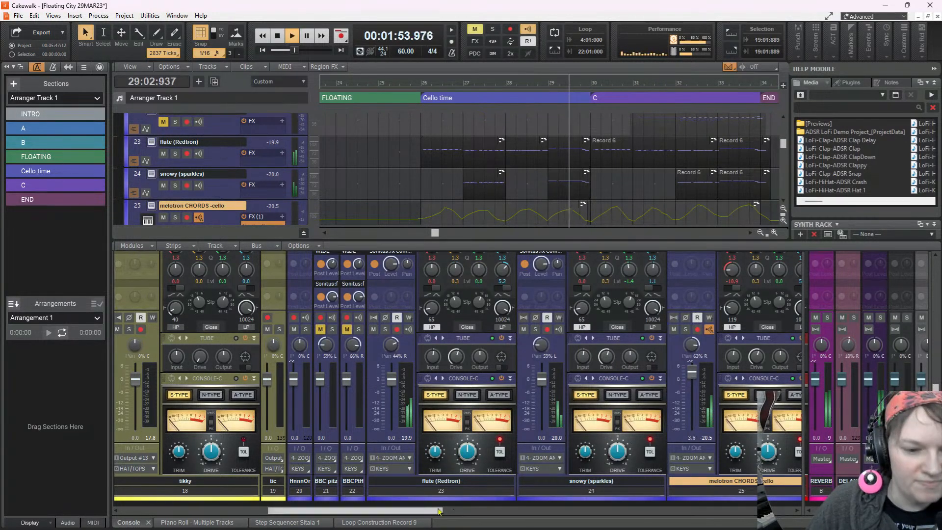
Examine the melotron CHORDS -cello and tape piano console strips while listening through C into END
{"action": "left_click_drag", "start_coordinate": [427, 510], "coordinate": [558, 519]}
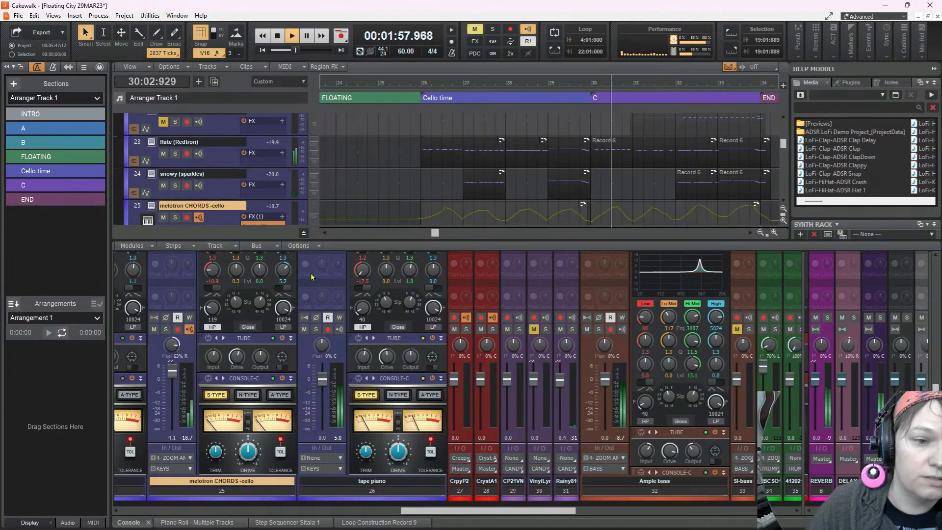
{"action": "scroll", "coordinate": [336, 345], "scroll_direction": "up", "scroll_amount": 4}
{"action": "scroll", "coordinate": [337, 345], "scroll_direction": "up", "scroll_amount": 1}
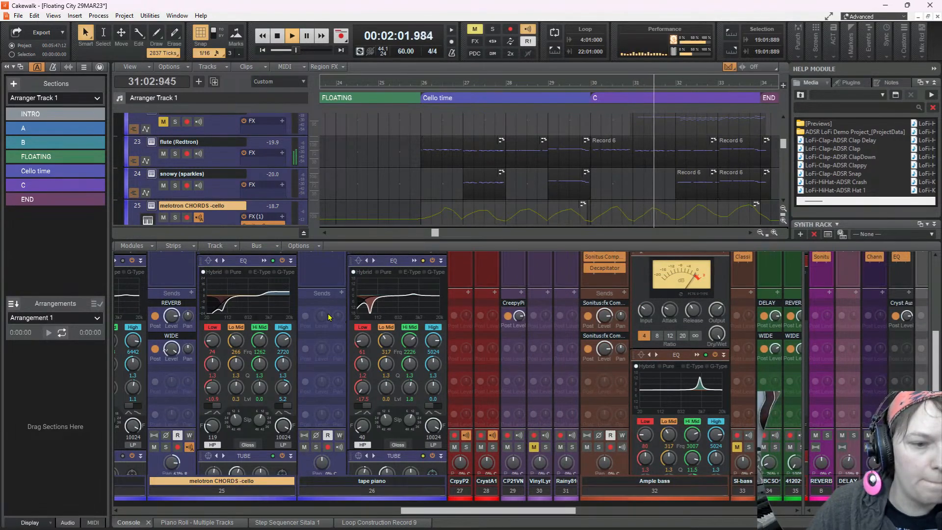
{"action": "scroll", "coordinate": [329, 317], "scroll_direction": "up", "scroll_amount": 1}
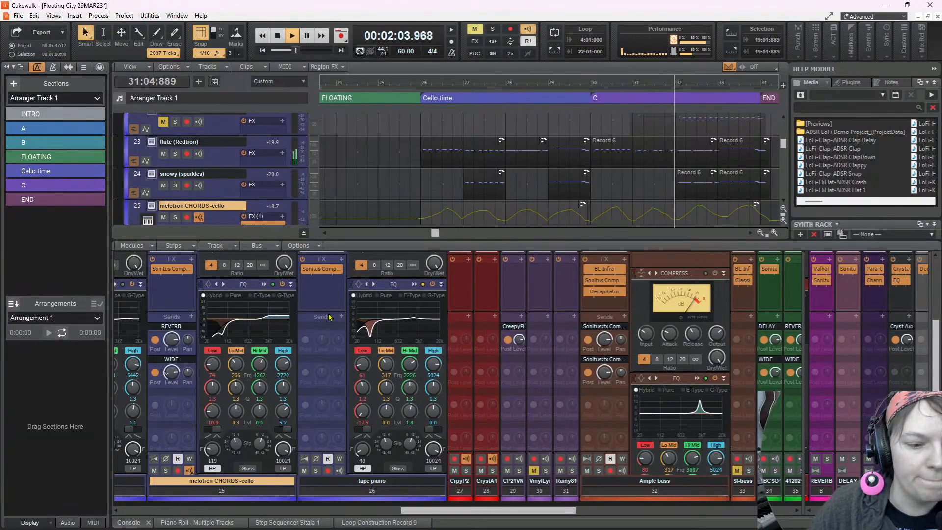
{"action": "scroll", "coordinate": [329, 318], "scroll_direction": "up", "scroll_amount": 3}
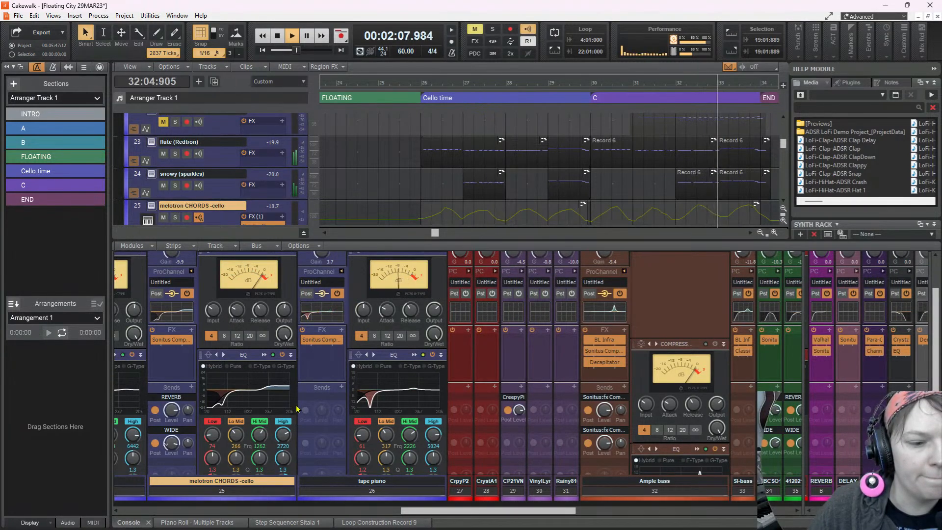
{"action": "scroll", "coordinate": [314, 392], "scroll_direction": "down", "scroll_amount": 3}
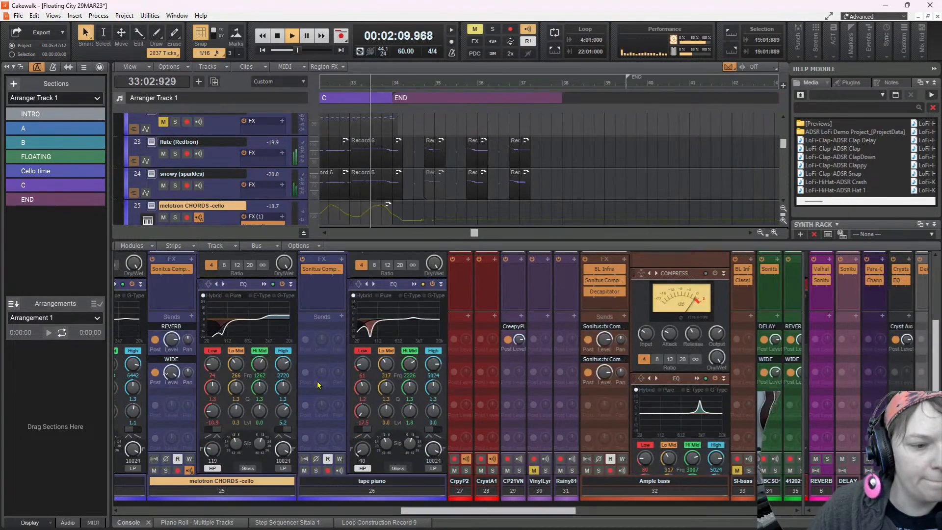
{"action": "scroll", "coordinate": [303, 387], "scroll_direction": "down", "scroll_amount": 5}
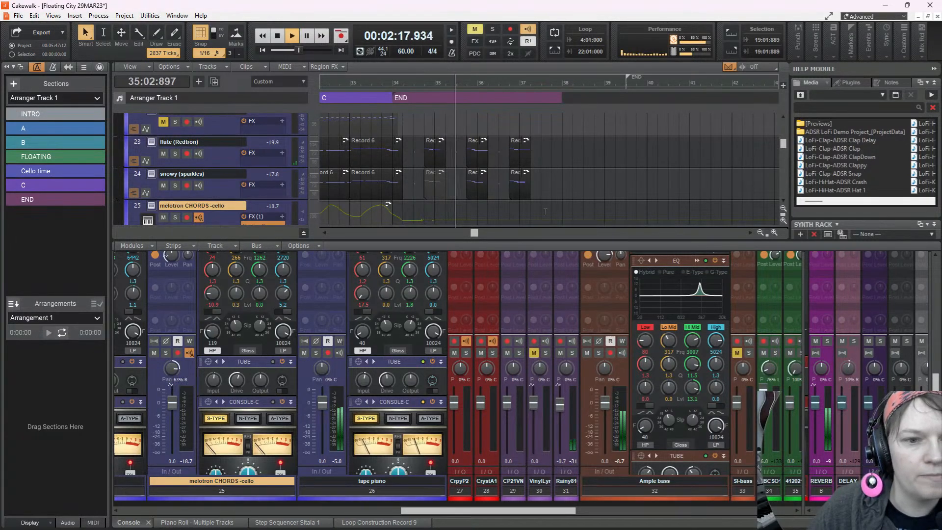
{"action": "scroll", "coordinate": [564, 173], "scroll_direction": "down", "scroll_amount": 3}
{"action": "scroll", "coordinate": [564, 172], "scroll_direction": "up", "scroll_amount": 3}
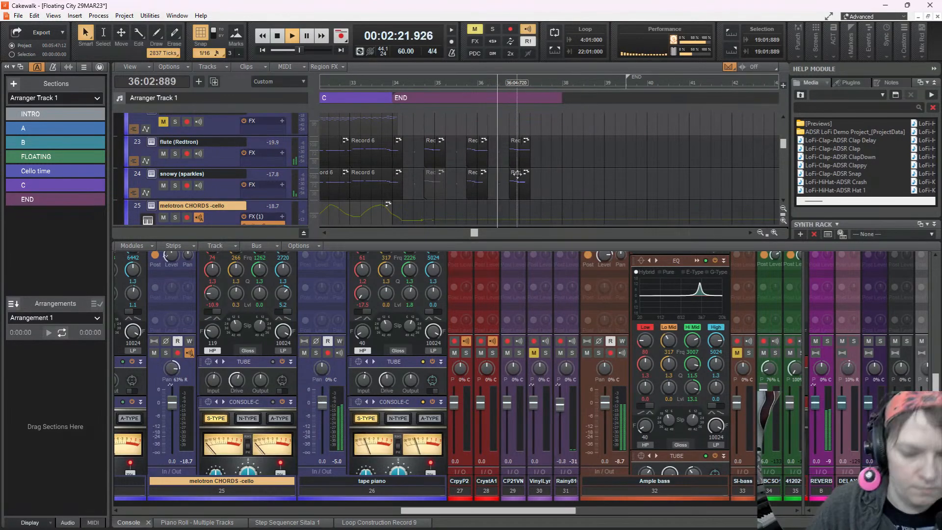
Mute the third snowy (sparkles) clip in END, replay the section from 34:01:000, and stop playback
{"action": "left_click", "coordinate": [520, 187]}
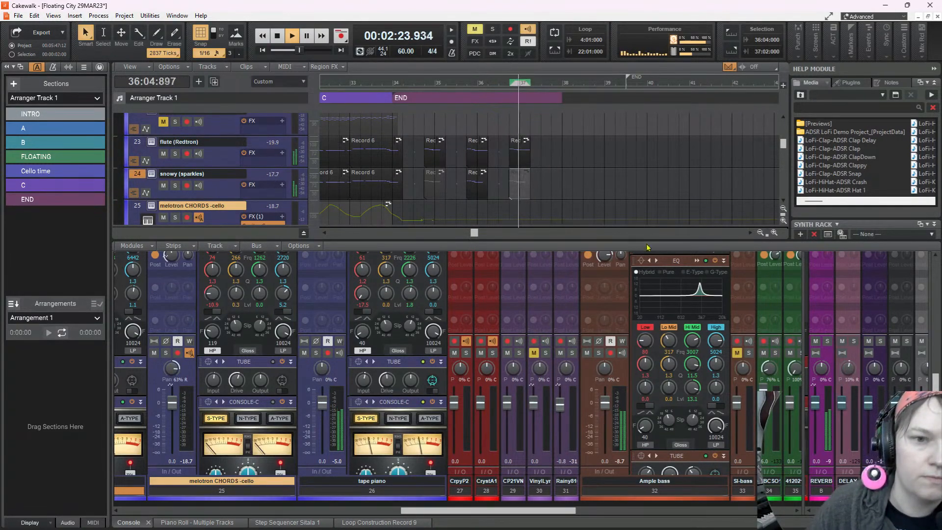
{"action": "key", "text": "space"}
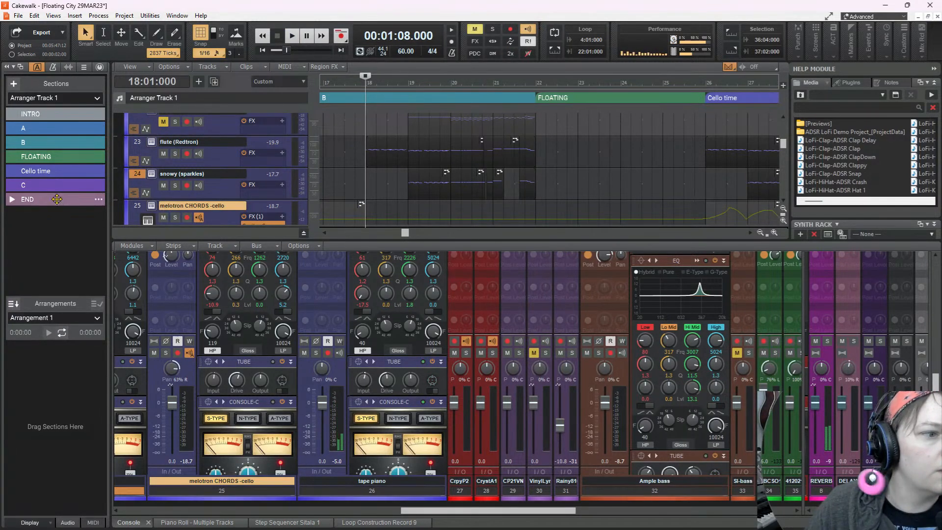
{"action": "left_click", "coordinate": [55, 199]}
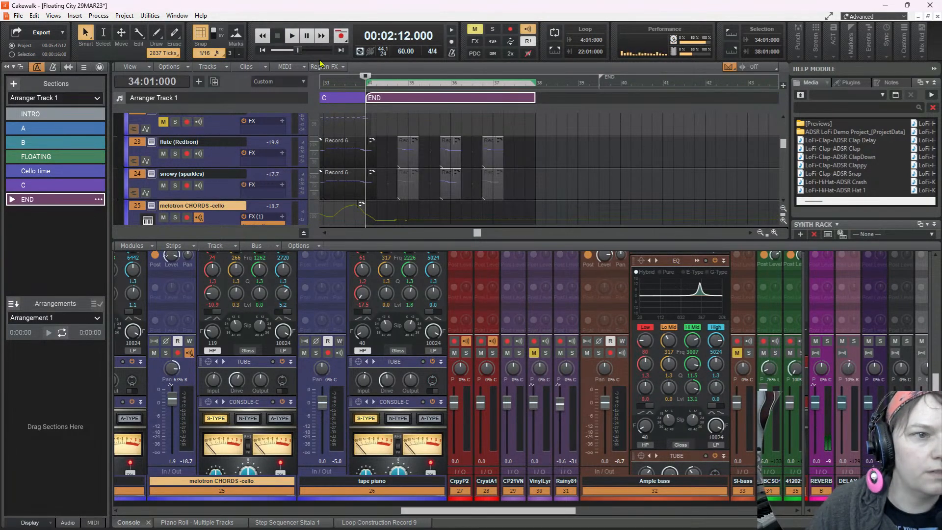
{"action": "left_click", "coordinate": [291, 36]}
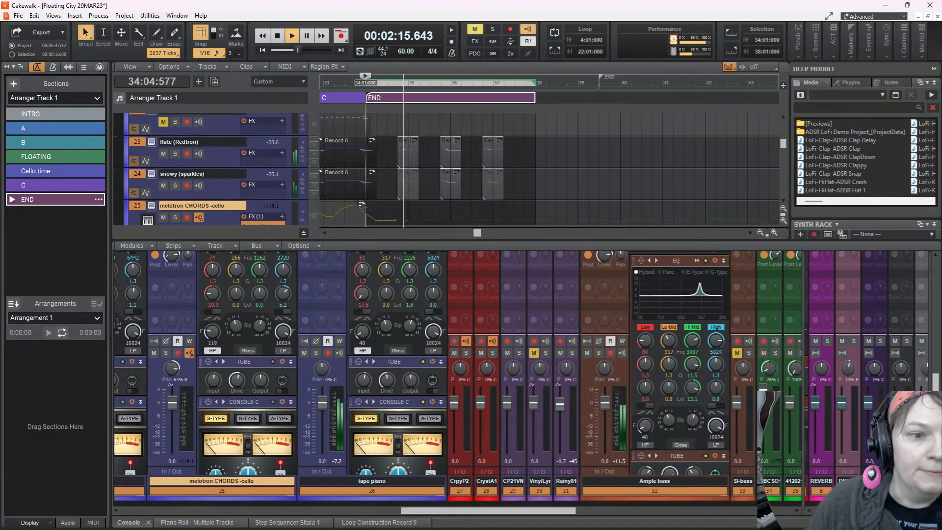
{"action": "left_click", "coordinate": [365, 207]}
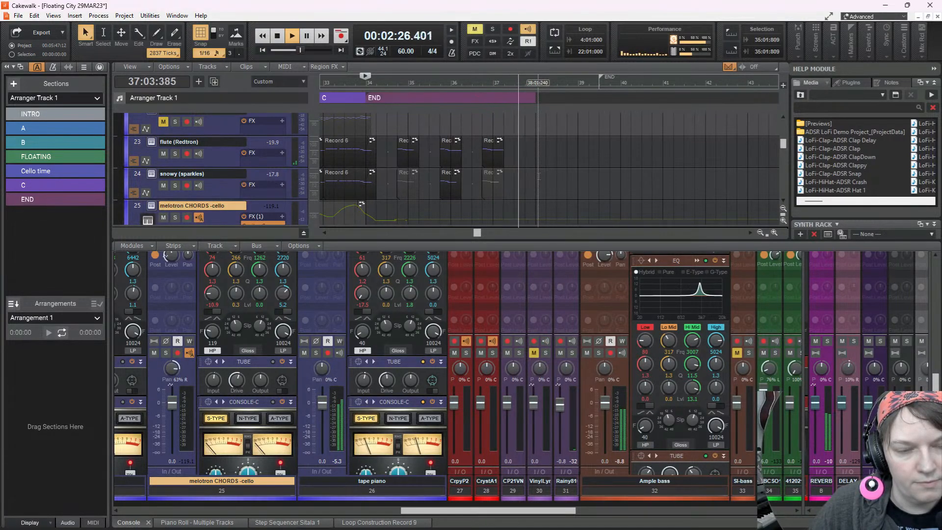
{"action": "key", "text": "space"}
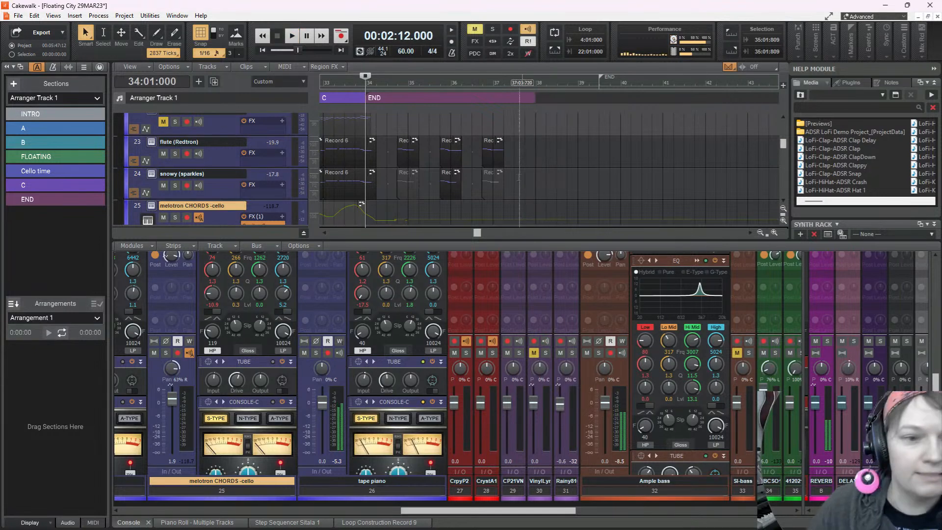
Unmute the first and third snowy (sparkles) clips in END and audition the section from its start
{"action": "left_click", "coordinate": [412, 184]}
{"action": "left_click", "coordinate": [494, 180]}
{"action": "key", "text": "space"}
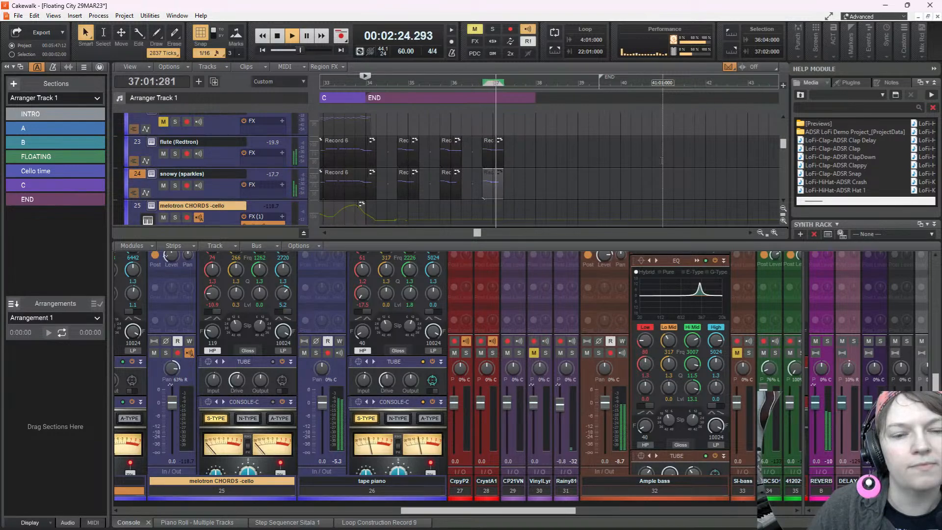
{"action": "key", "text": "space"}
Mute all three short snowy (sparkles) clips in the END section
{"action": "left_click", "coordinate": [409, 182]}
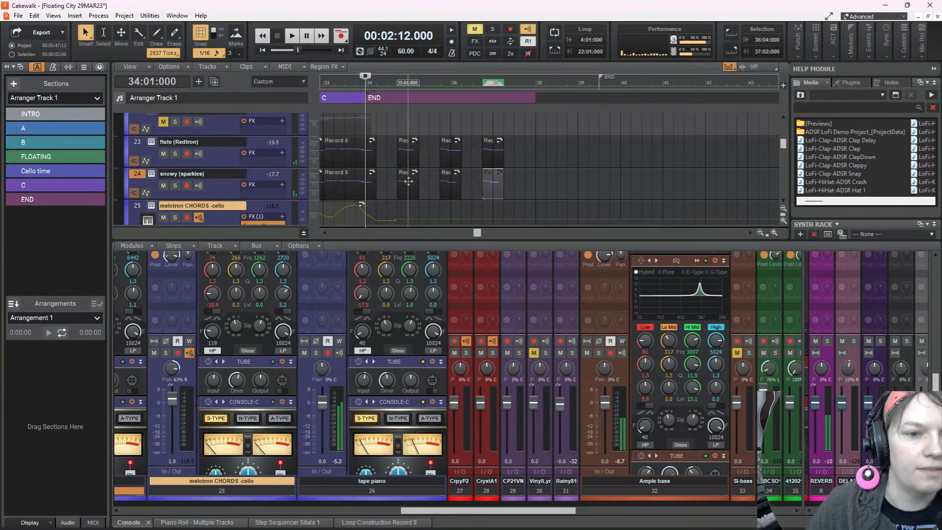
{"action": "left_click", "coordinate": [450, 181]}
{"action": "left_click", "coordinate": [493, 178]}
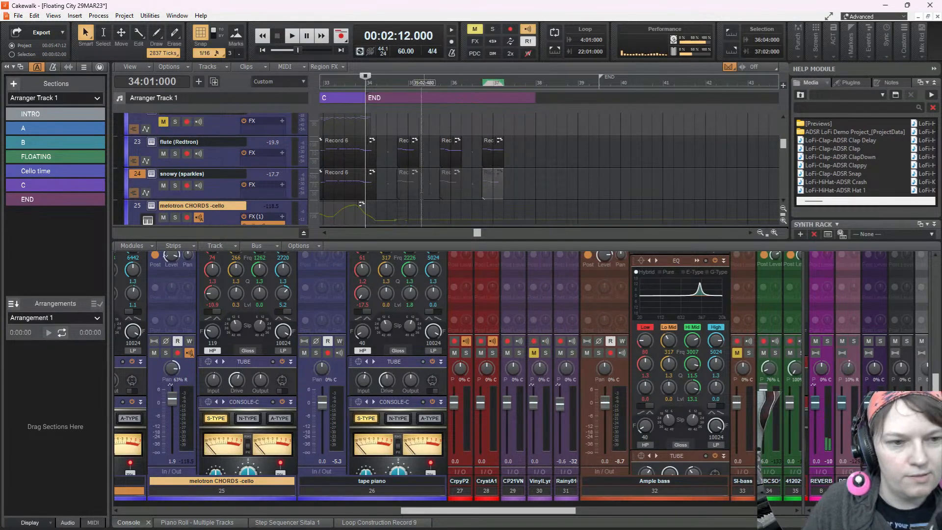
Select the snowy (sparkles) clip leading into END and play from 33:04:000 through the END section, stopping after it
{"action": "left_click", "coordinate": [354, 213]}
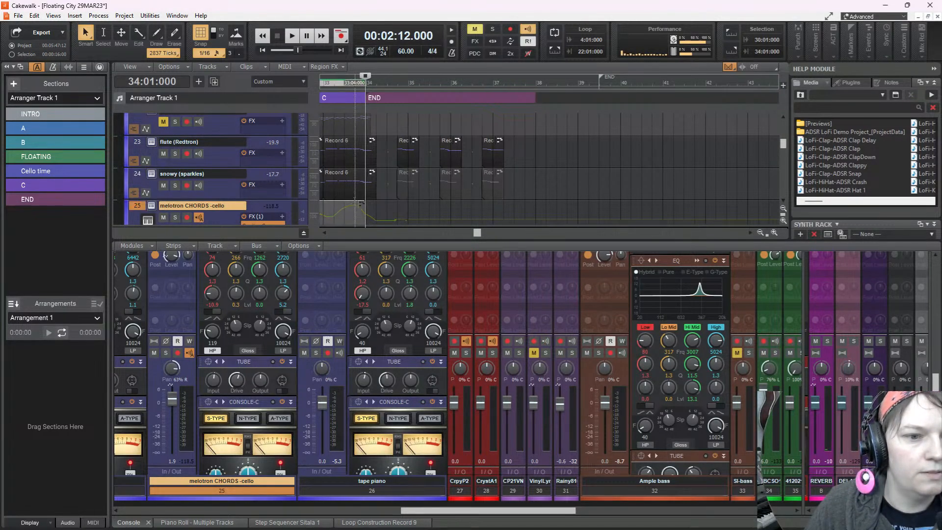
{"action": "left_click", "coordinate": [352, 184]}
{"action": "key", "text": "space"}
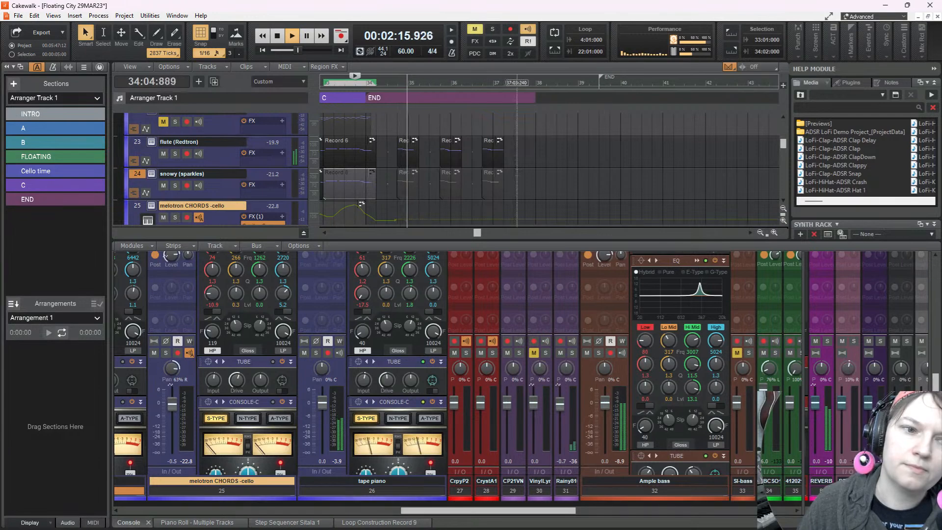
{"action": "scroll", "coordinate": [553, 178], "scroll_direction": "down", "scroll_amount": 3}
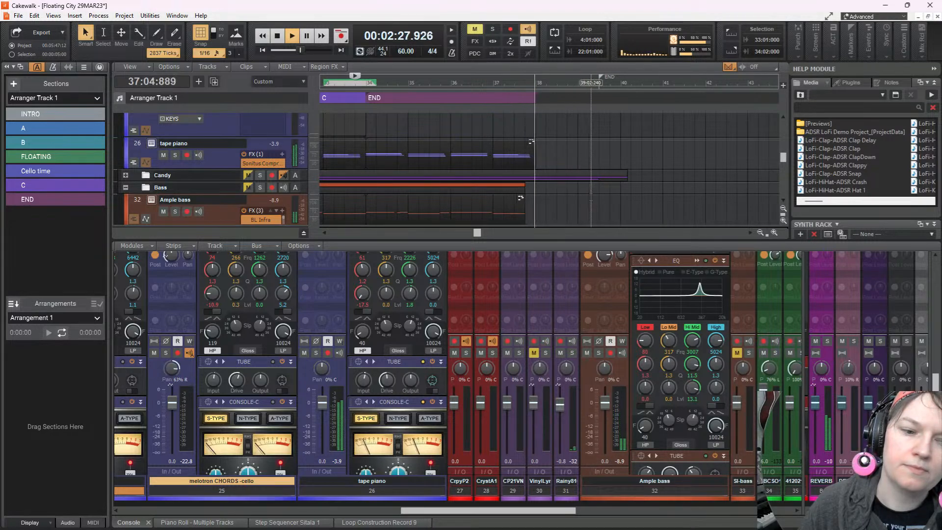
{"action": "key", "text": "space"}
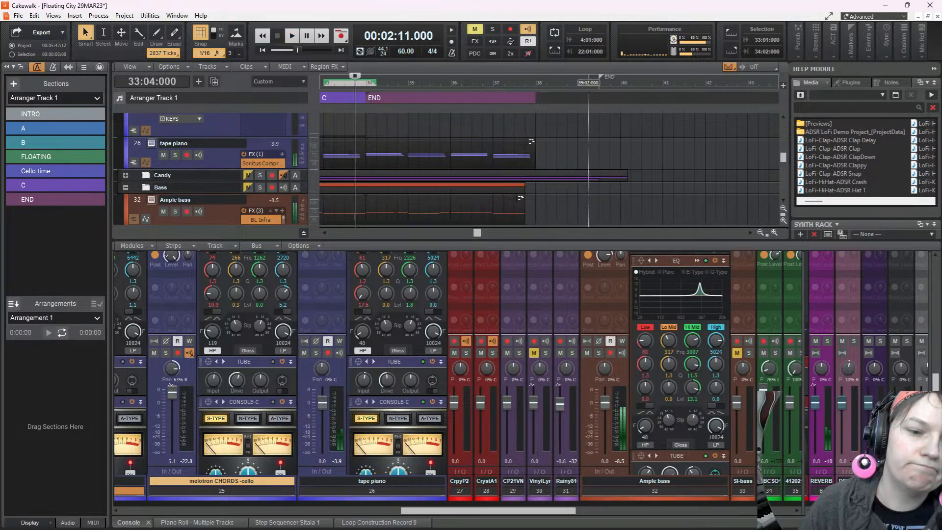
Return to the project start, play the mix with the whole arrangement in view, and enlarge the console
{"action": "scroll", "coordinate": [594, 167], "scroll_direction": "down", "scroll_amount": 3}
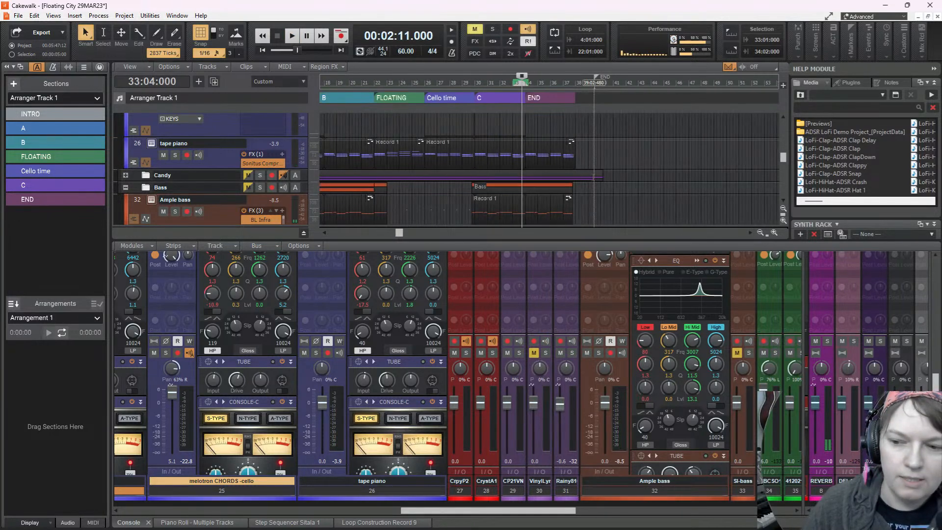
{"action": "scroll", "coordinate": [595, 175], "scroll_direction": "up", "scroll_amount": 3}
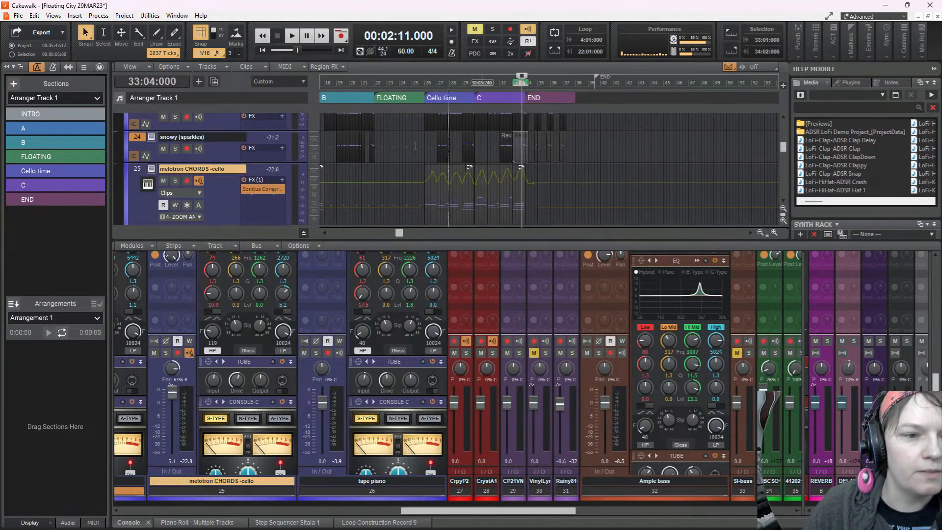
{"action": "left_click", "coordinate": [263, 50]}
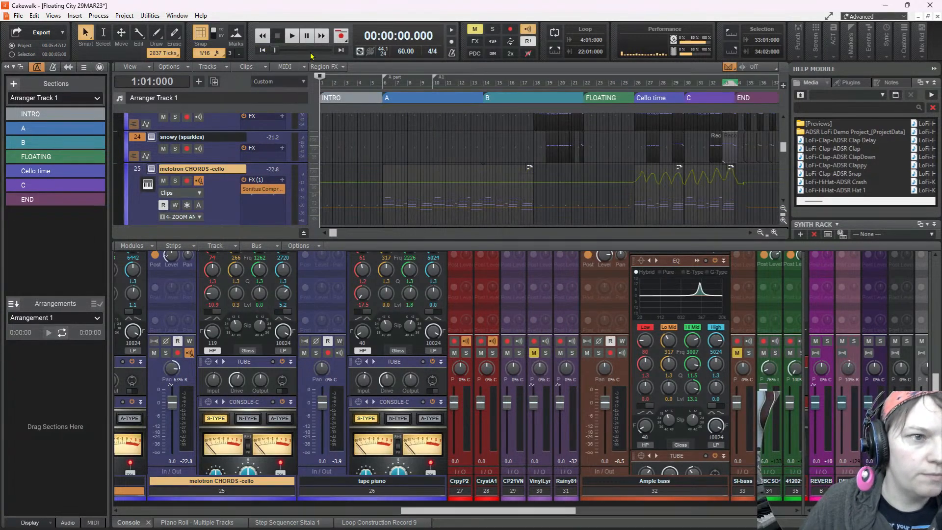
{"action": "left_click", "coordinate": [291, 37]}
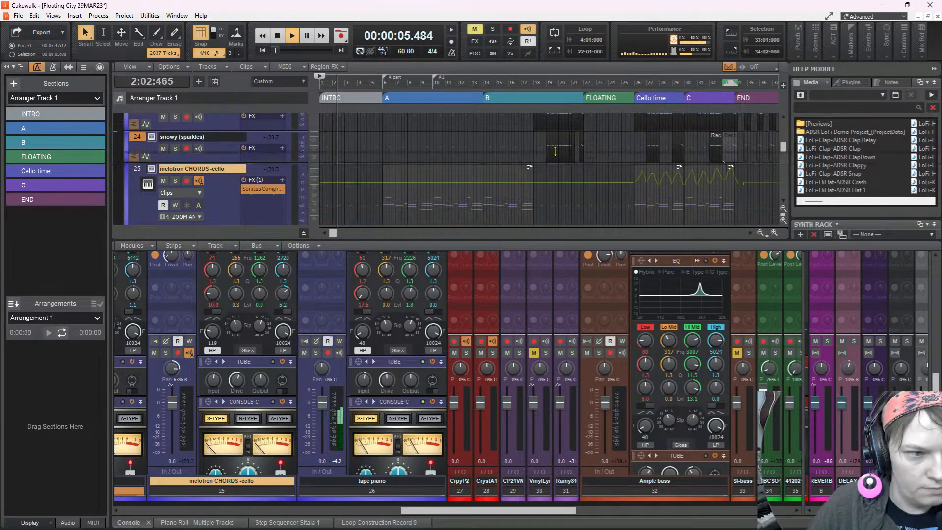
{"action": "left_click_drag", "start_coordinate": [511, 147], "coordinate": [511, 142]}
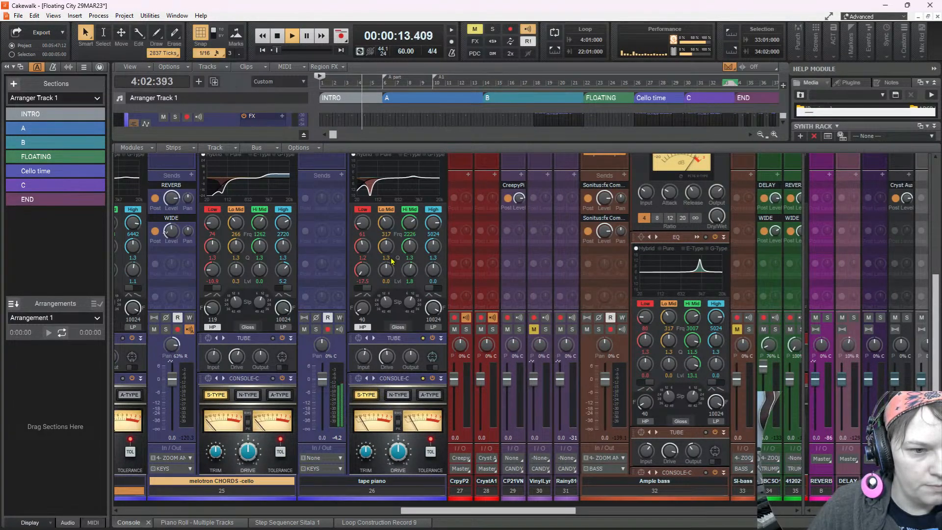
Examine the console strips from tape piano and Ample bass to the guitar tracks while the INTRO and section A play
{"action": "scroll", "coordinate": [389, 254], "scroll_direction": "up", "scroll_amount": 3}
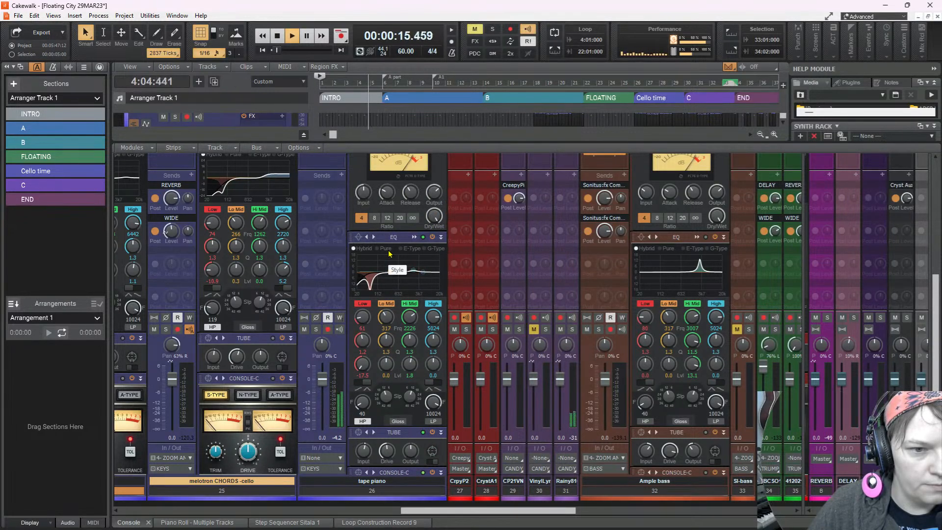
{"action": "scroll", "coordinate": [389, 253], "scroll_direction": "up", "scroll_amount": 1}
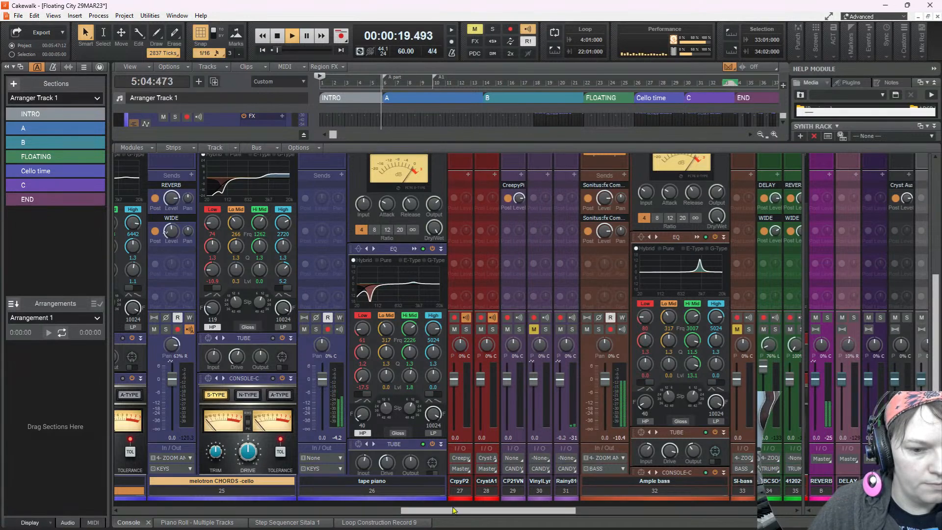
{"action": "left_click_drag", "start_coordinate": [502, 511], "coordinate": [601, 511]}
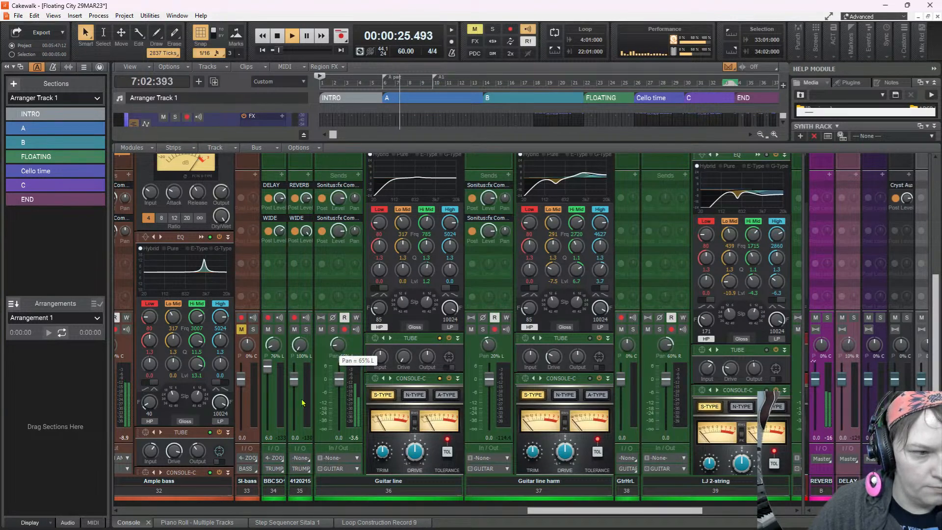
{"action": "left_click_drag", "start_coordinate": [603, 512], "coordinate": [526, 515]}
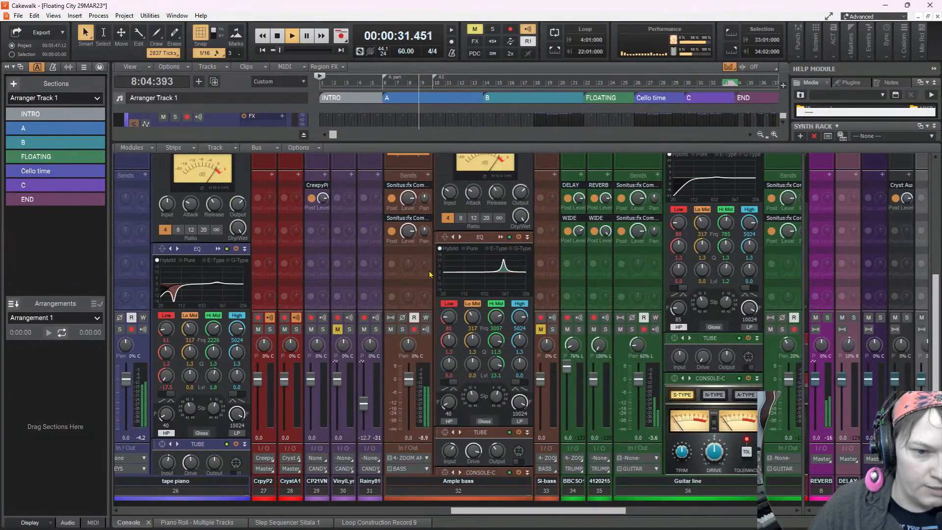
Examine the Decapitator, BL Infra and Sonitus Compressor settings on the Ample bass strip while the mix plays
{"action": "scroll", "coordinate": [455, 284], "scroll_direction": "up", "scroll_amount": 3}
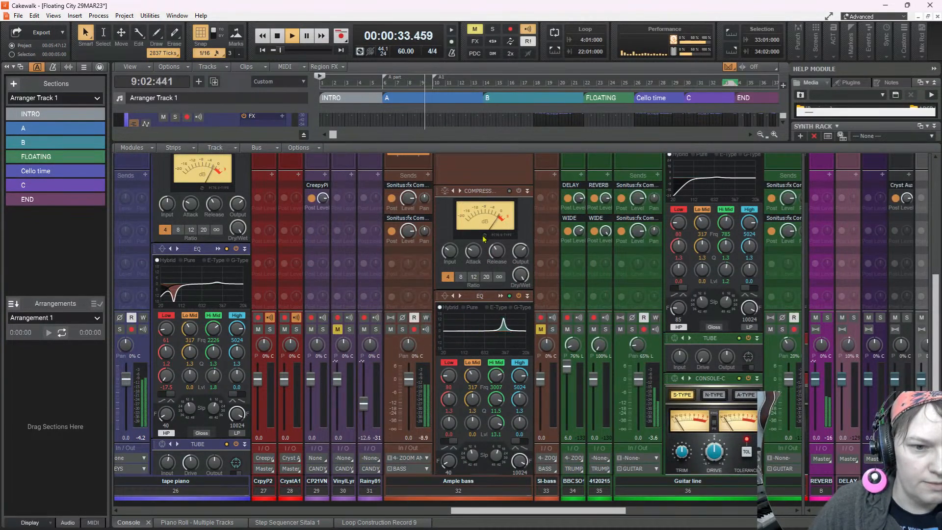
{"action": "scroll", "coordinate": [405, 265], "scroll_direction": "up", "scroll_amount": 3}
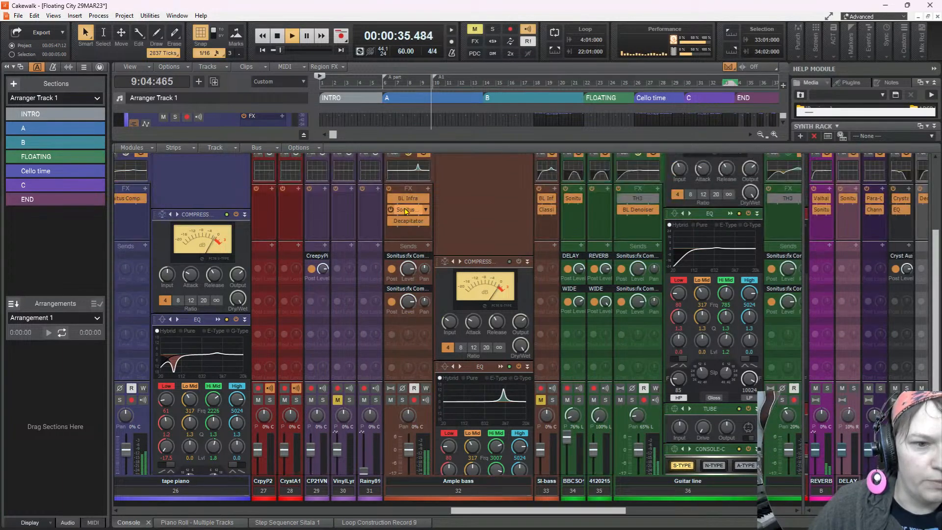
{"action": "double_click", "coordinate": [408, 222]}
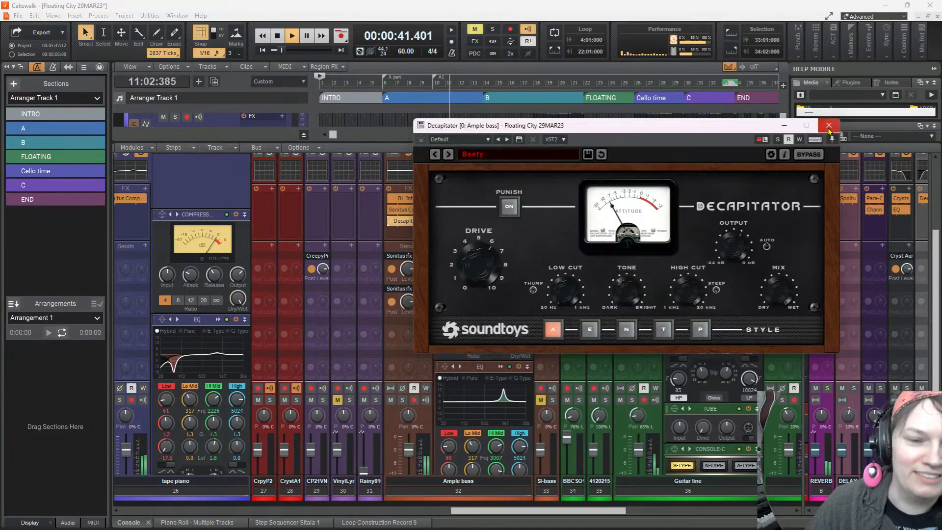
{"action": "left_click", "coordinate": [829, 125]}
{"action": "double_click", "coordinate": [406, 198]}
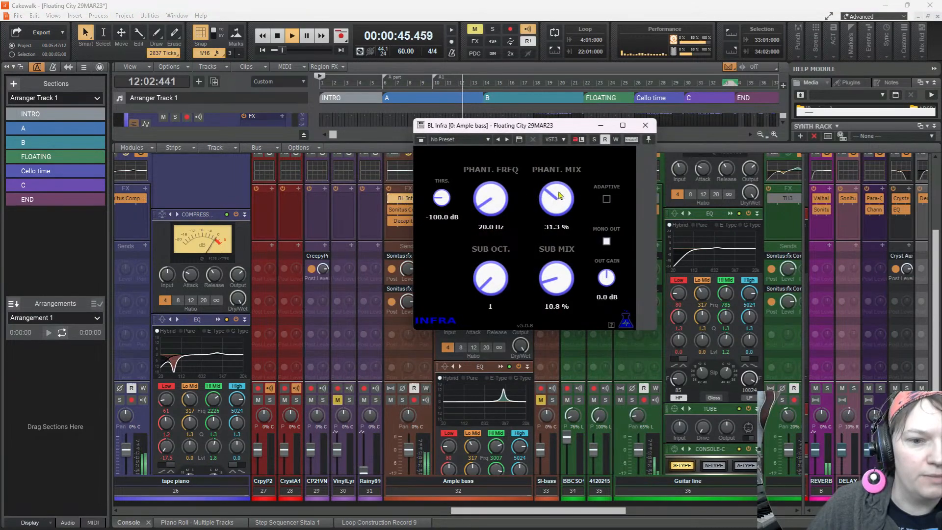
{"action": "left_click", "coordinate": [645, 126]}
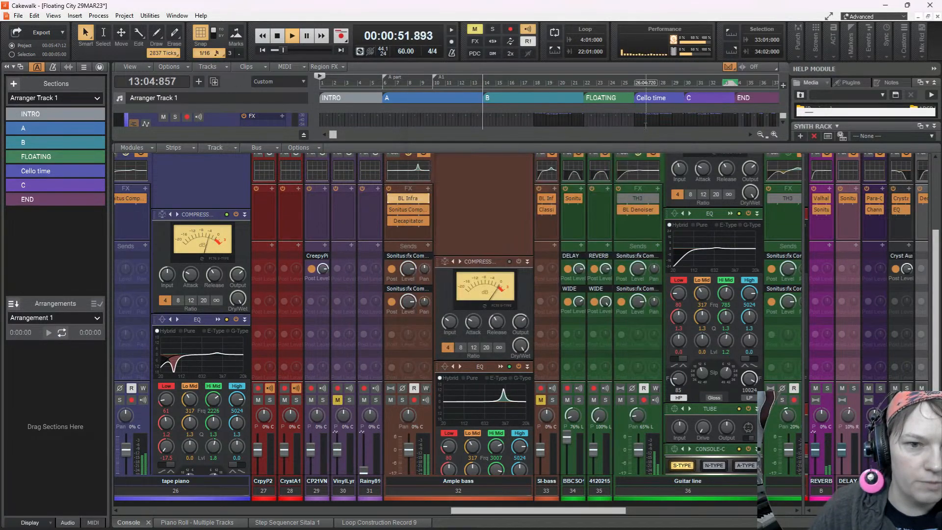
{"action": "double_click", "coordinate": [406, 210]}
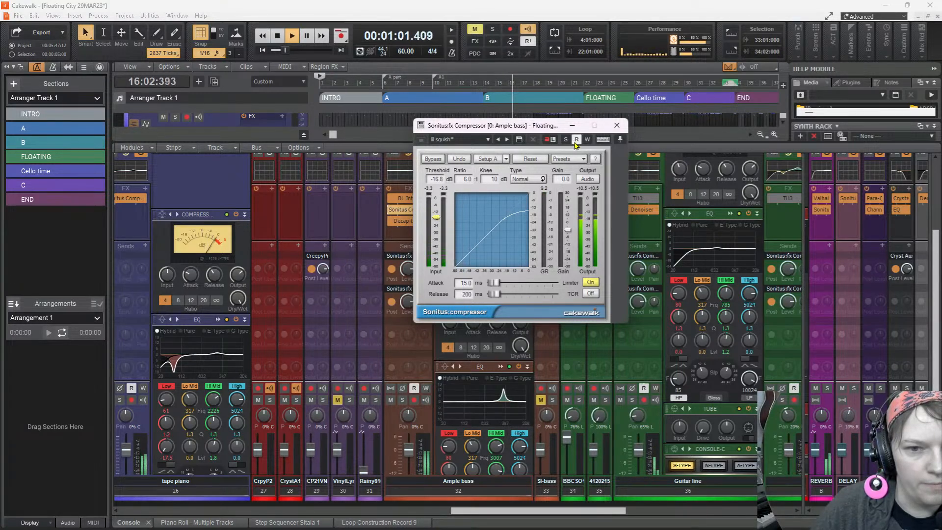
{"action": "left_click", "coordinate": [615, 127]}
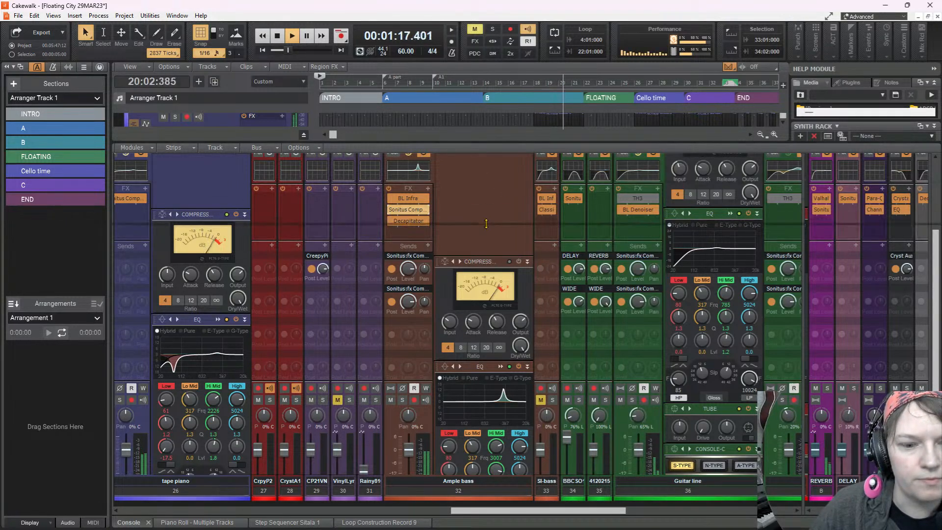
Shrink the console to reveal the tracks, stop playback at 22:01:000, and open the tape piano's FLOATING clip in the Piano Roll
{"action": "left_click_drag", "start_coordinate": [493, 142], "coordinate": [486, 224]}
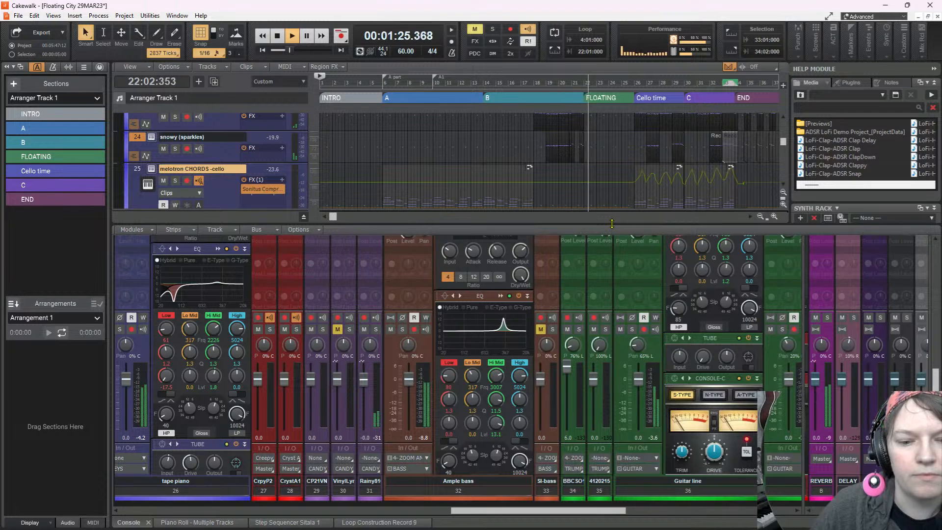
{"action": "left_click_drag", "start_coordinate": [545, 510], "coordinate": [604, 516]}
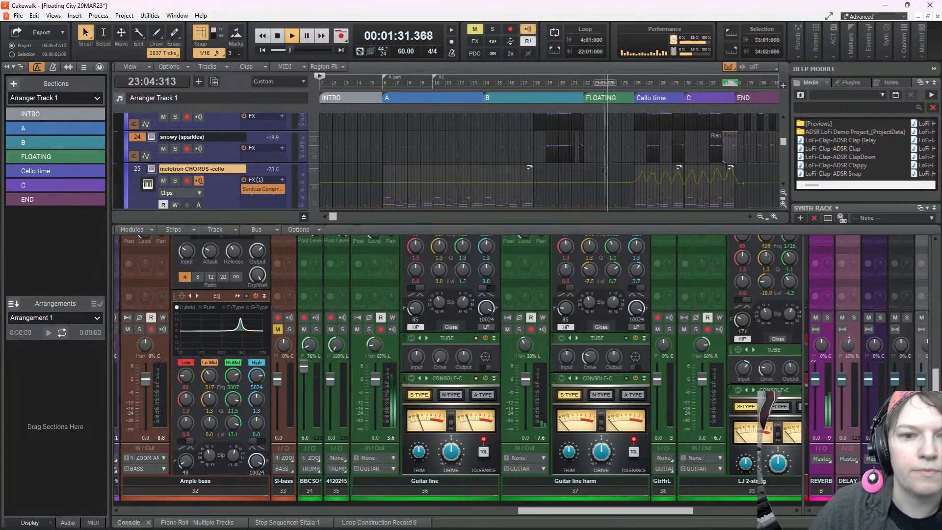
{"action": "scroll", "coordinate": [617, 165], "scroll_direction": "up", "scroll_amount": 8}
{"action": "scroll", "coordinate": [550, 162], "scroll_direction": "down", "scroll_amount": 8}
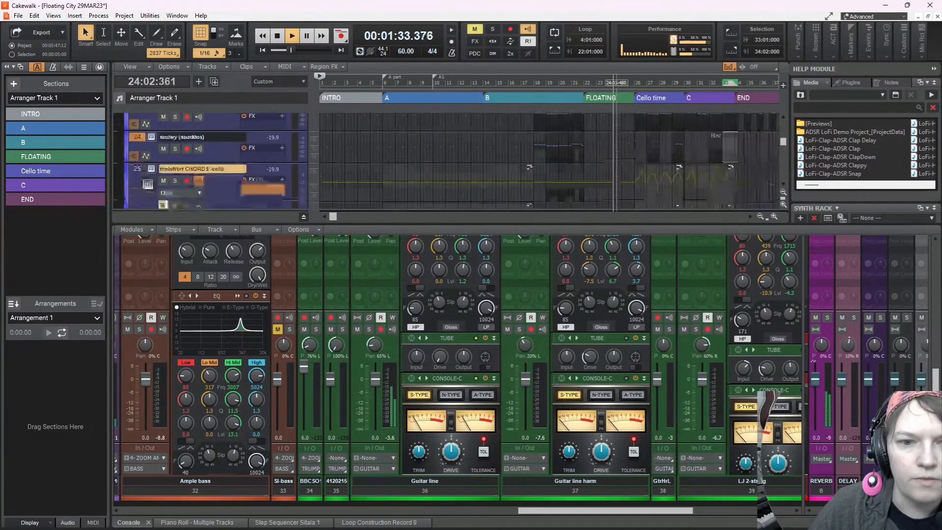
{"action": "scroll", "coordinate": [616, 152], "scroll_direction": "up", "scroll_amount": 6}
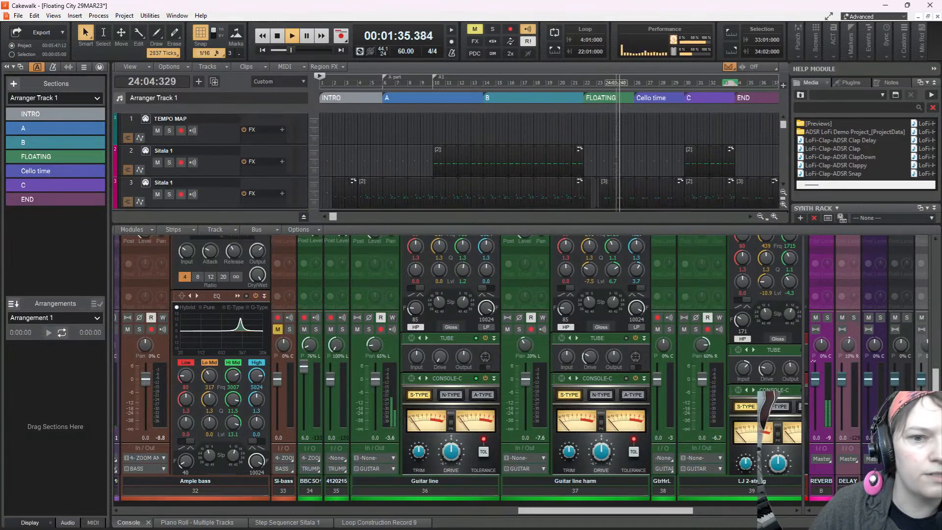
{"action": "scroll", "coordinate": [616, 151], "scroll_direction": "down", "scroll_amount": 8}
{"action": "scroll", "coordinate": [616, 162], "scroll_direction": "down", "scroll_amount": 1}
{"action": "scroll", "coordinate": [616, 162], "scroll_direction": "up", "scroll_amount": 1}
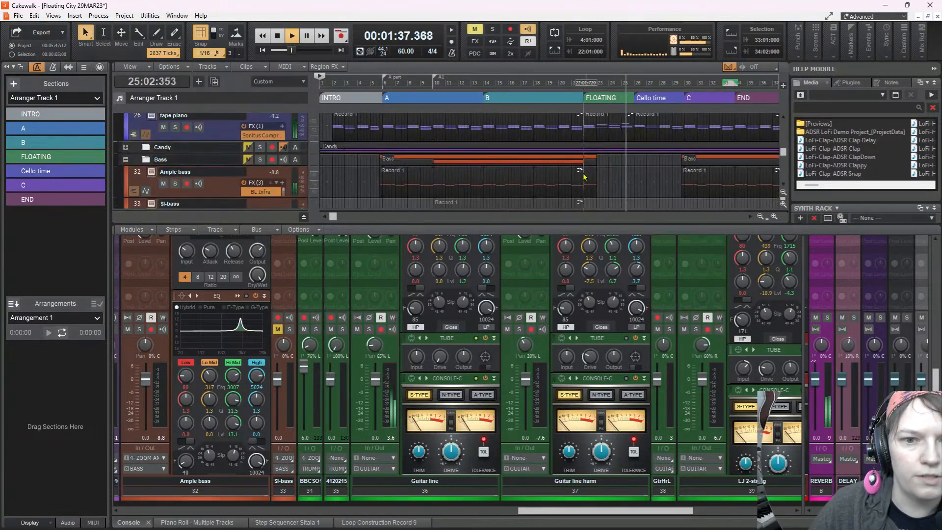
{"action": "left_click", "coordinate": [584, 128]}
{"action": "key", "text": "space"}
{"action": "double_click", "coordinate": [604, 120]}
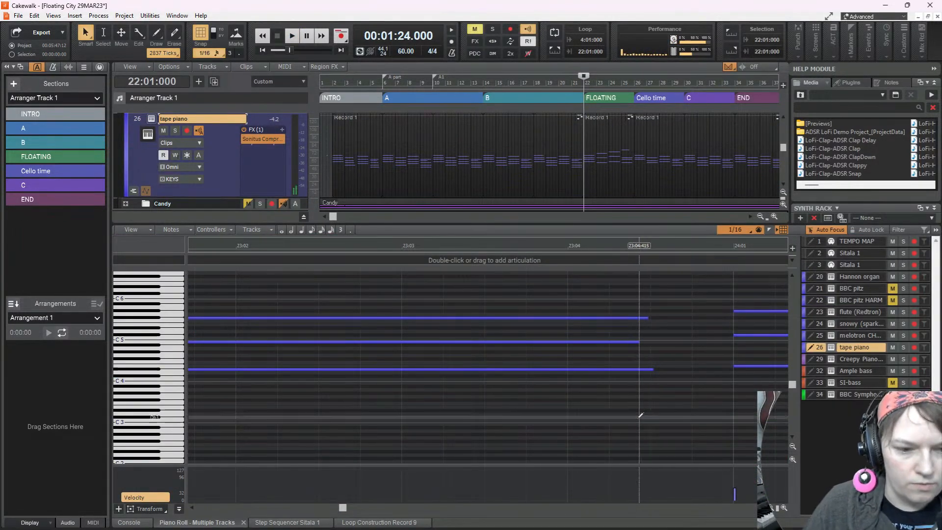
Play the transition into the FLOATING section from 22:01:000 and again from 21:01:000, following the tape piano's chords
{"action": "key", "text": "space"}
{"action": "key", "text": "space"}
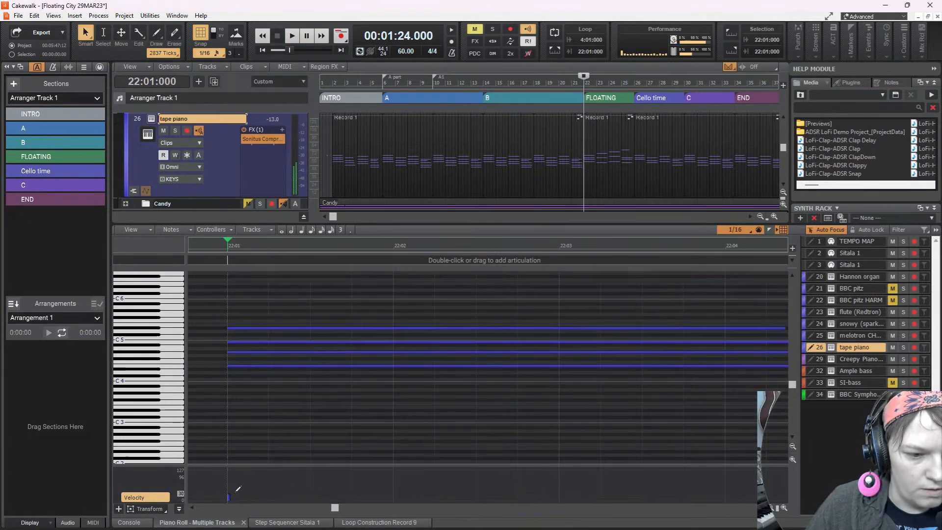
{"action": "key", "text": "space"}
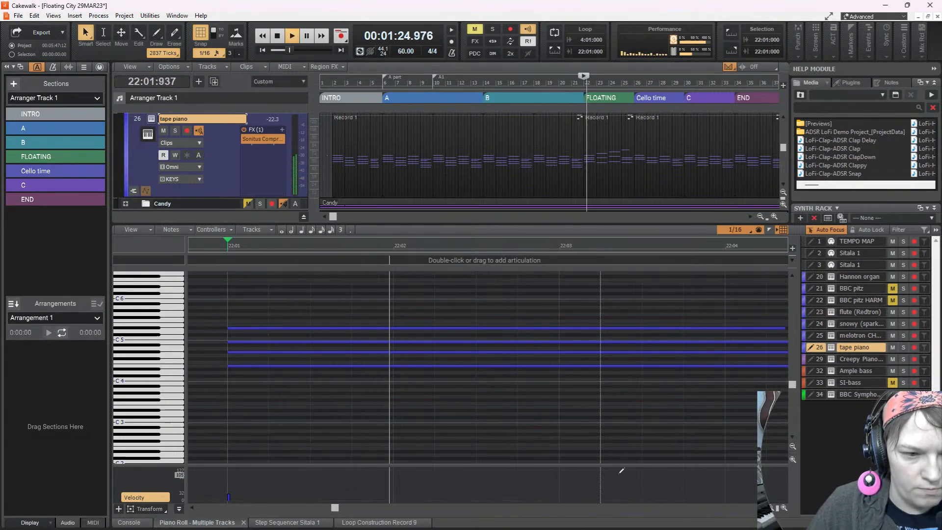
{"action": "key", "text": "space"}
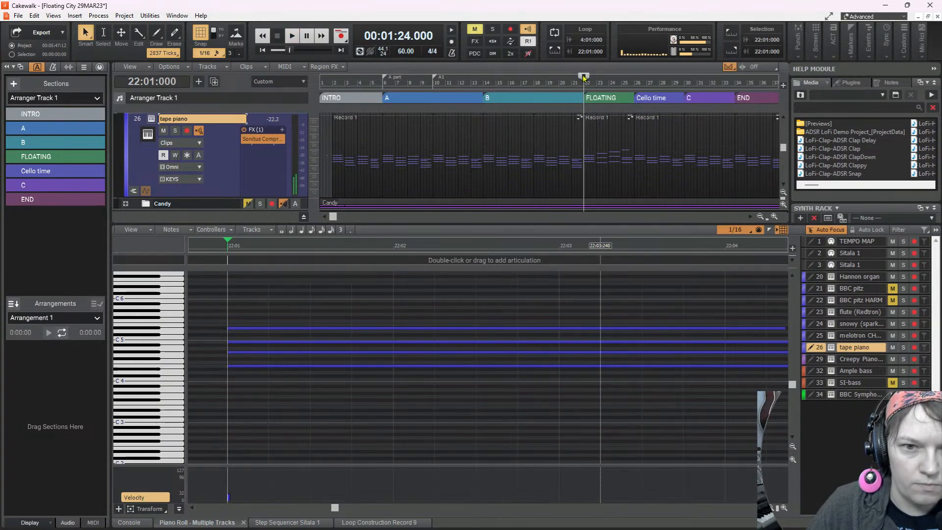
{"action": "left_click_drag", "start_coordinate": [584, 77], "coordinate": [572, 79]}
{"action": "key", "text": "space"}
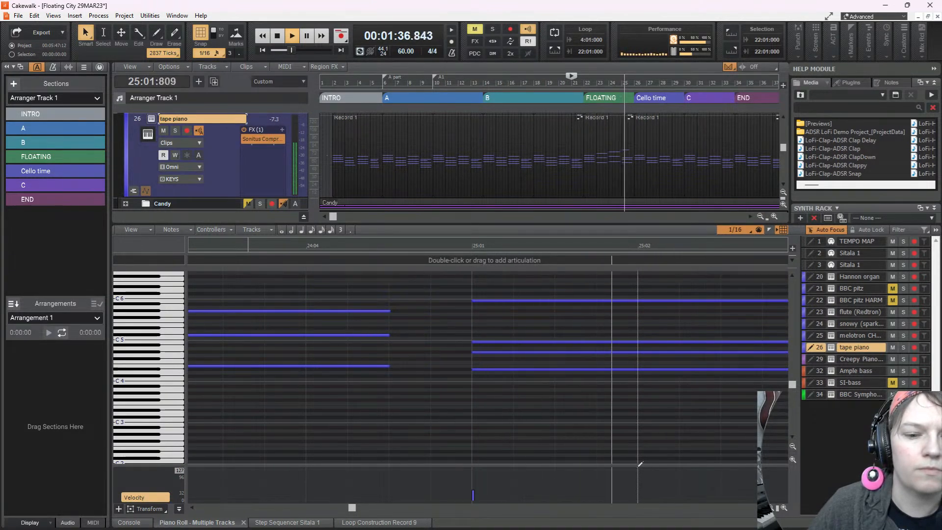
{"action": "key", "text": "space"}
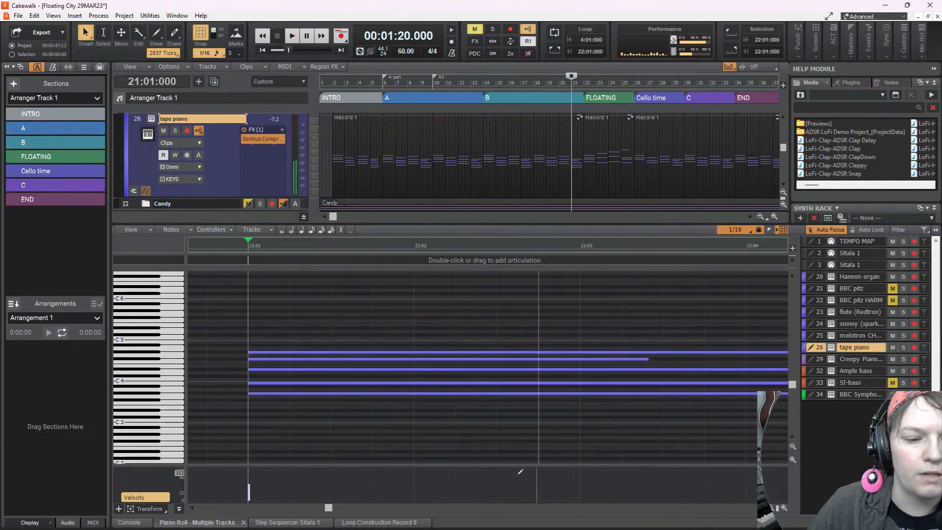
Raise the velocity of the tape piano chord at 23:01 and audition it from 22:04:000 into bar 24
{"action": "scroll", "coordinate": [611, 406], "scroll_direction": "right", "scroll_amount": 6}
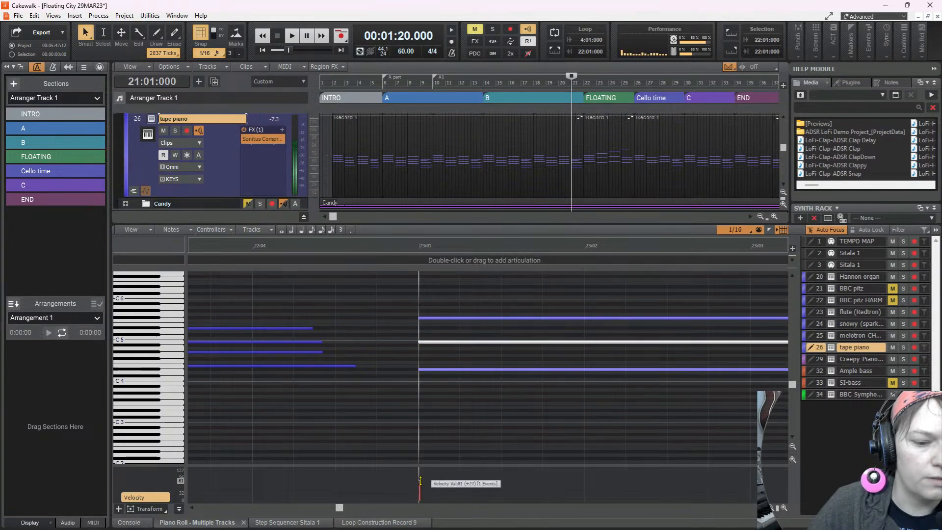
{"action": "left_click", "coordinate": [253, 379]}
{"action": "key", "text": "space"}
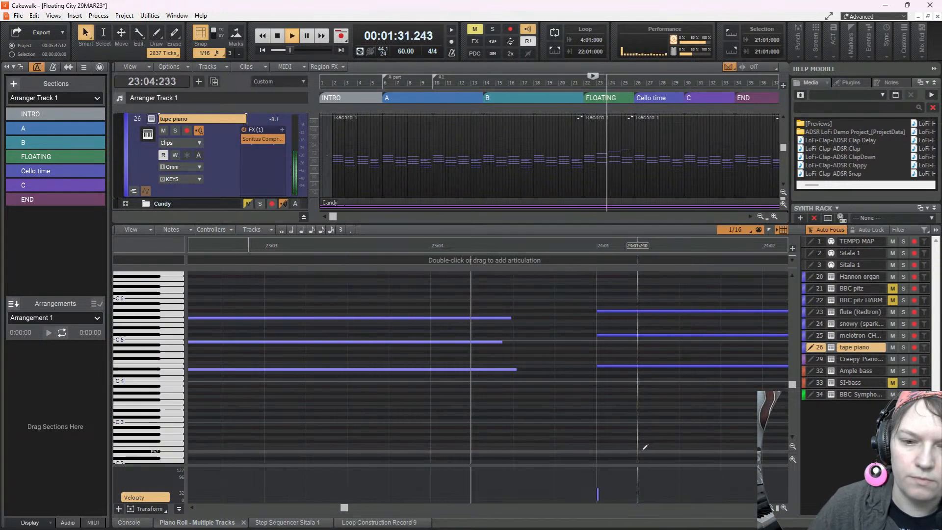
{"action": "key", "text": "space"}
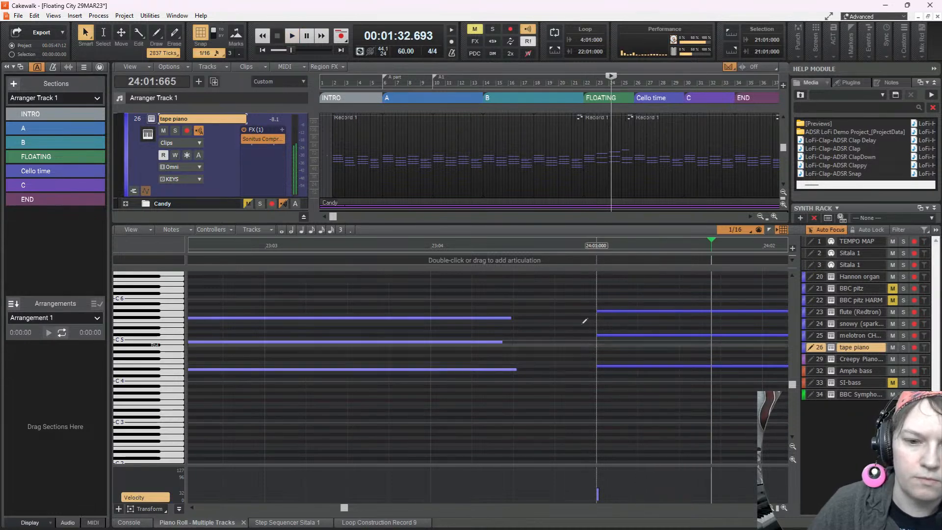
Raise the velocity of the tape piano chord at 24:01 and audition the soloed track from 23:01:000
{"action": "left_click_drag", "start_coordinate": [597, 311], "coordinate": [623, 386]}
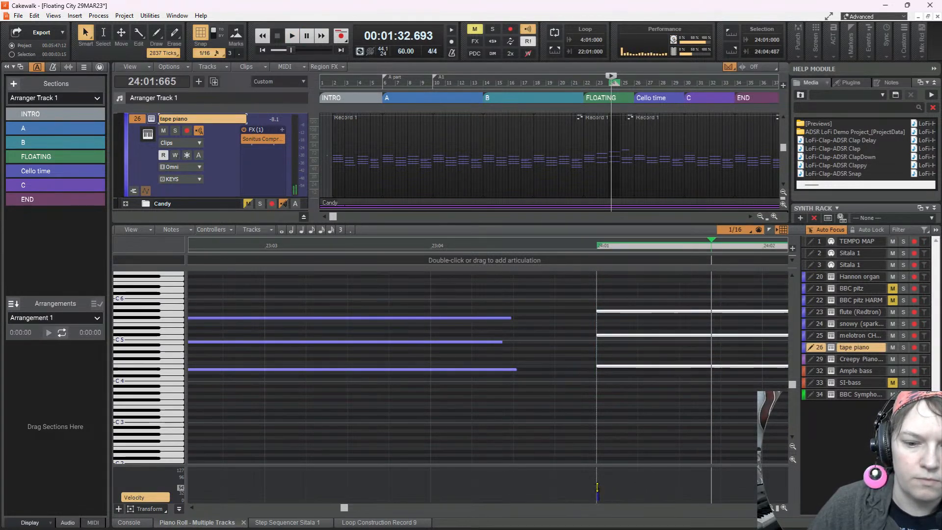
{"action": "scroll", "coordinate": [522, 402], "scroll_direction": "left", "scroll_amount": 3}
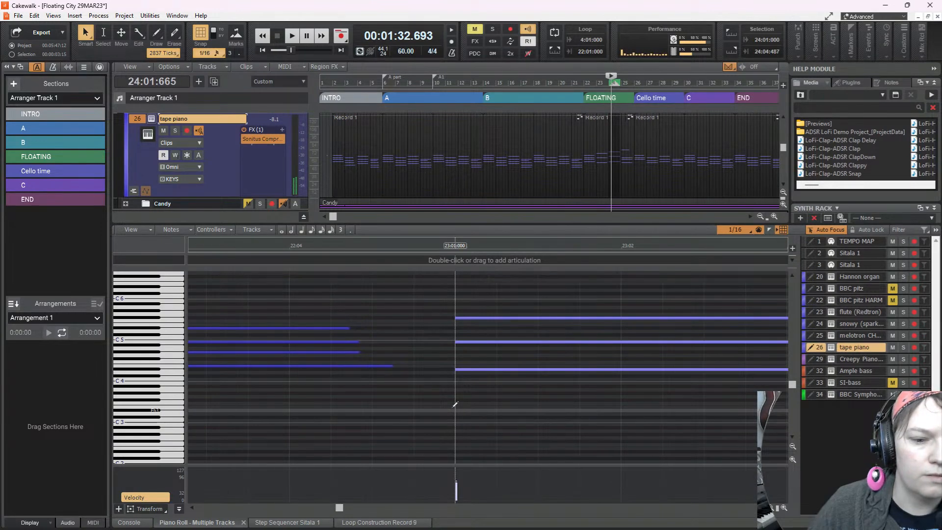
{"action": "left_click", "coordinate": [454, 405]}
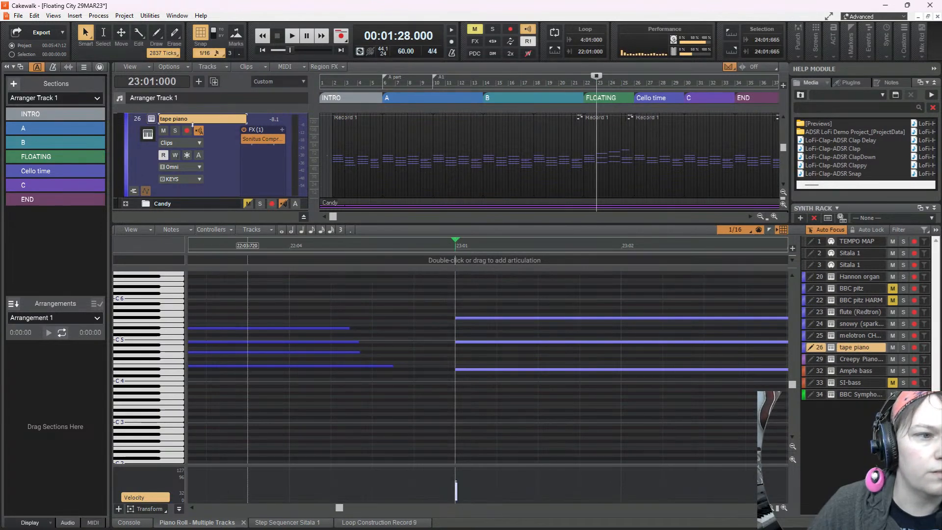
{"action": "key", "text": "space"}
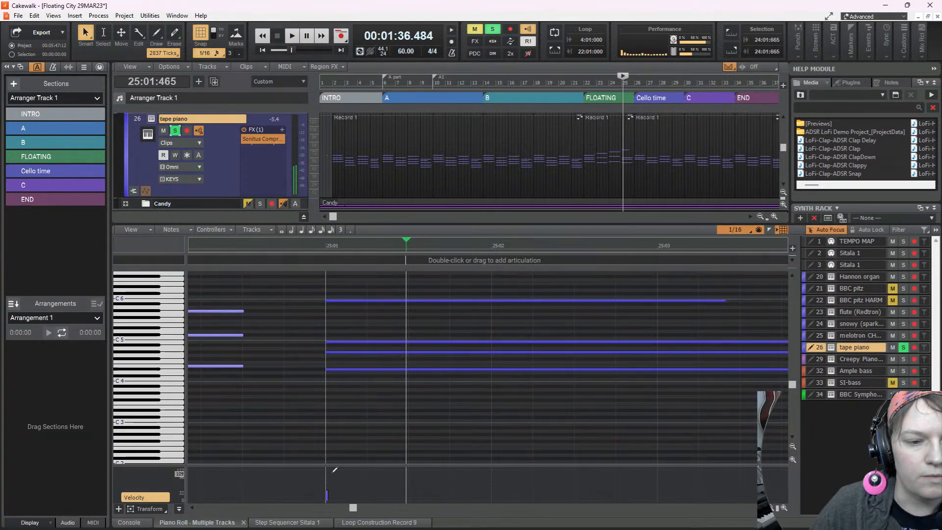
Raise the velocity of the four-note tape piano chord at 25:01 and play the soloed track from 25:01:465
{"action": "left_click_drag", "start_coordinate": [307, 294], "coordinate": [375, 393]}
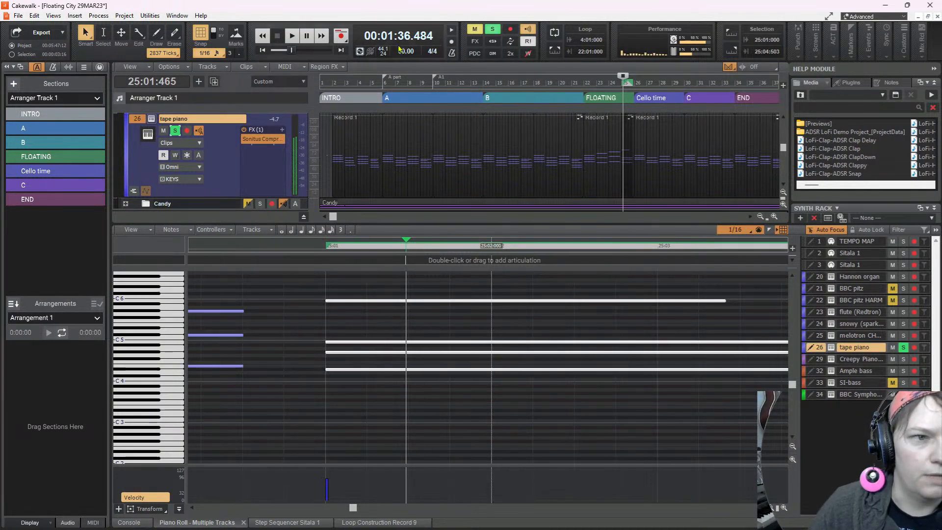
{"action": "left_click", "coordinate": [292, 37]}
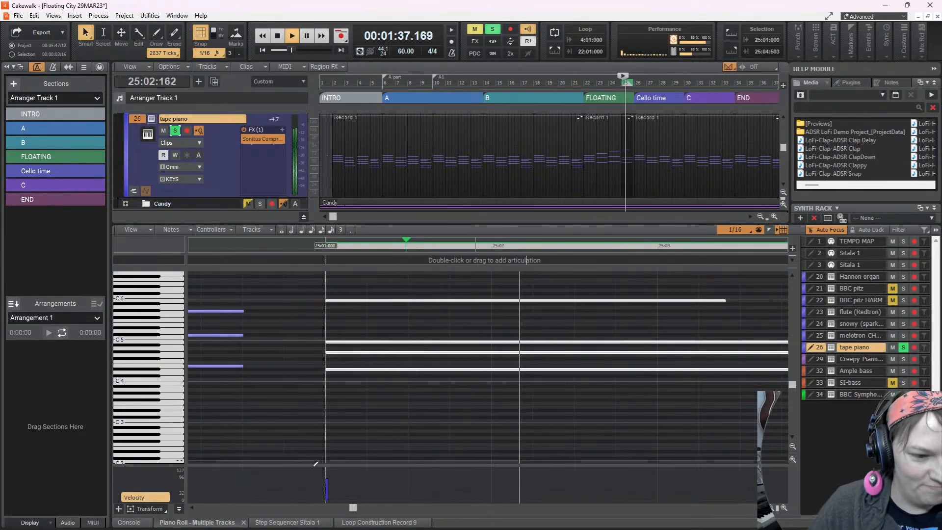
Return to the console, unsolo tape piano, and play the full mix from 25:01:465
{"action": "left_click", "coordinate": [129, 522]}
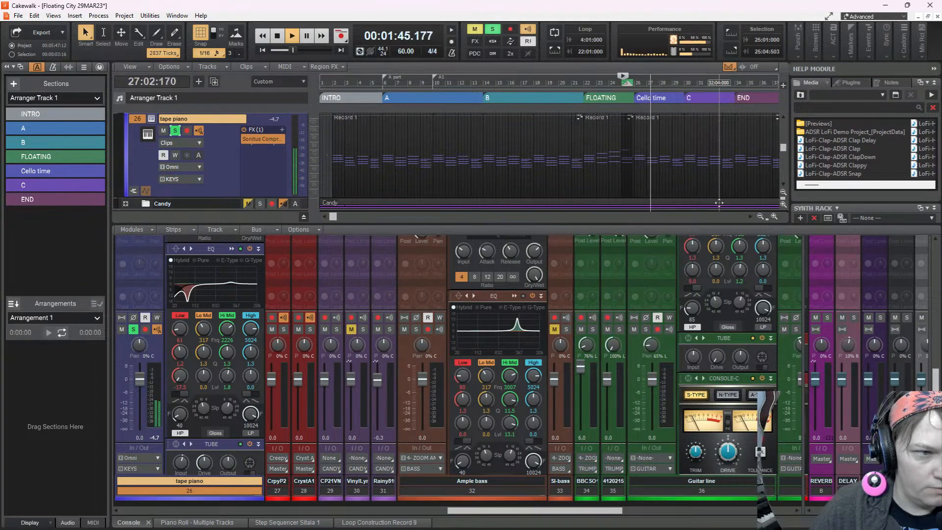
{"action": "key", "text": "space"}
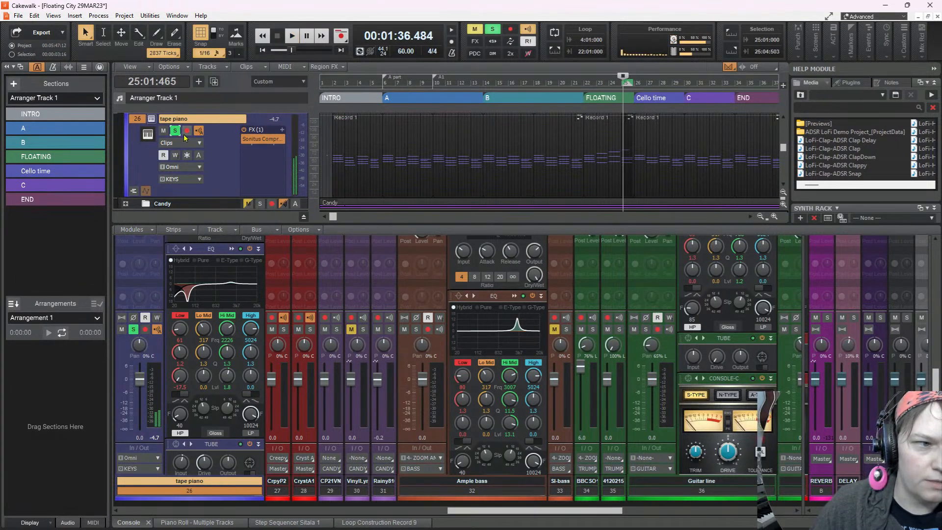
{"action": "key", "text": "space"}
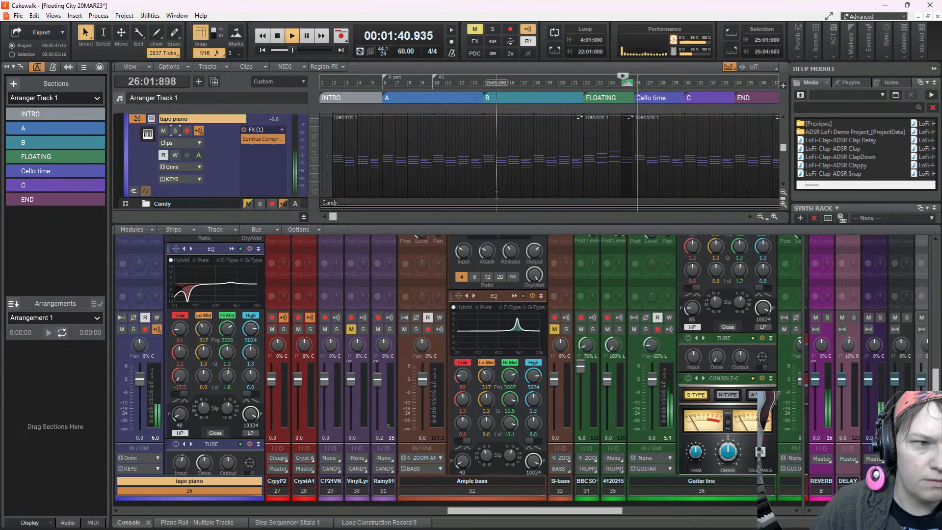
{"action": "key", "text": "space"}
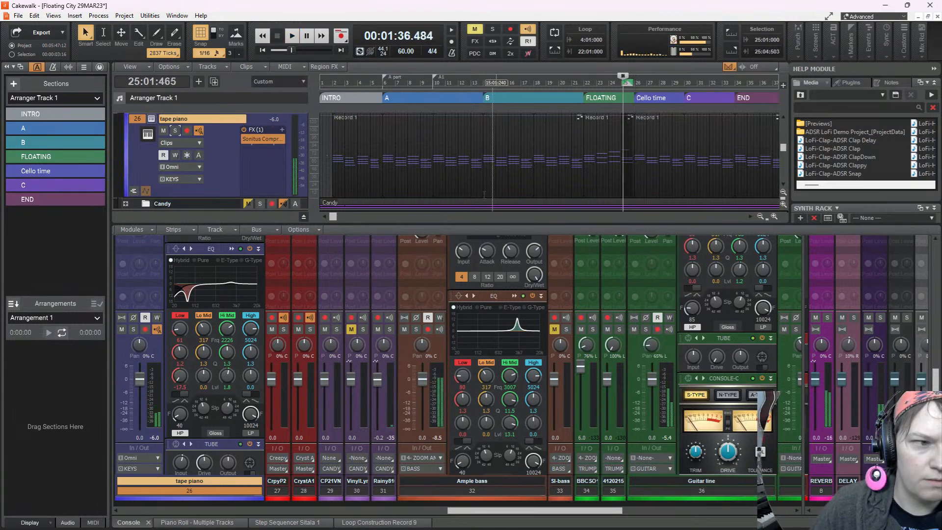
Switch the tape piano's LABS instrument to Modular Pianos: 07 Pipe Piano, audition it in the mix, and close its window
{"action": "left_click", "coordinate": [151, 120]}
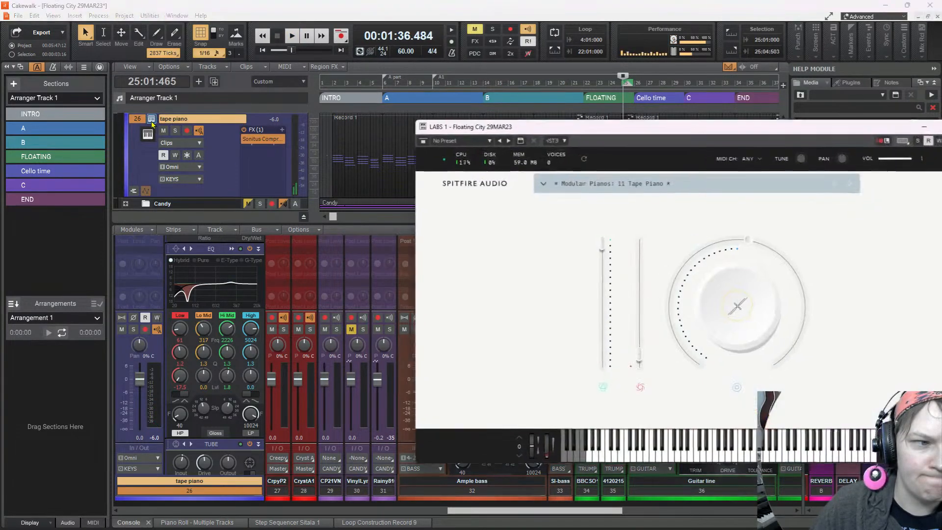
{"action": "left_click", "coordinate": [837, 184]}
{"action": "left_click", "coordinate": [837, 184]}
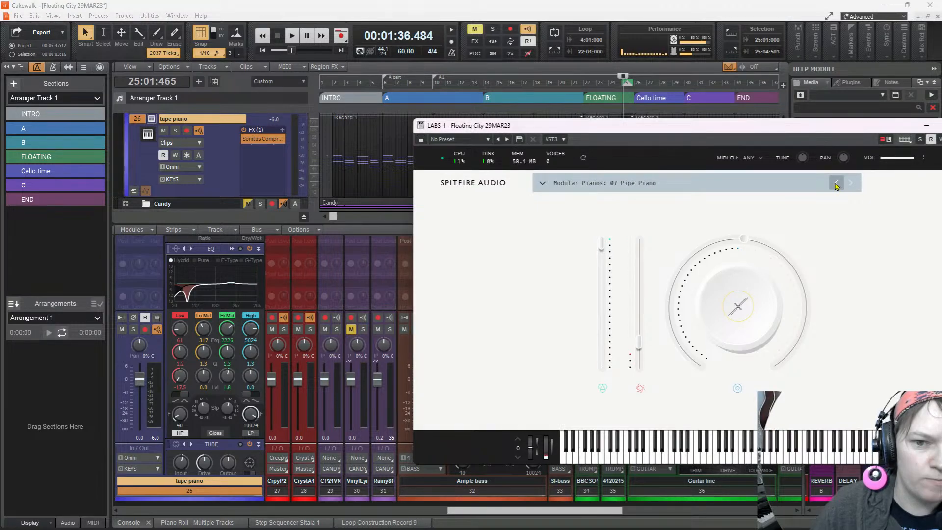
{"action": "key", "text": "space"}
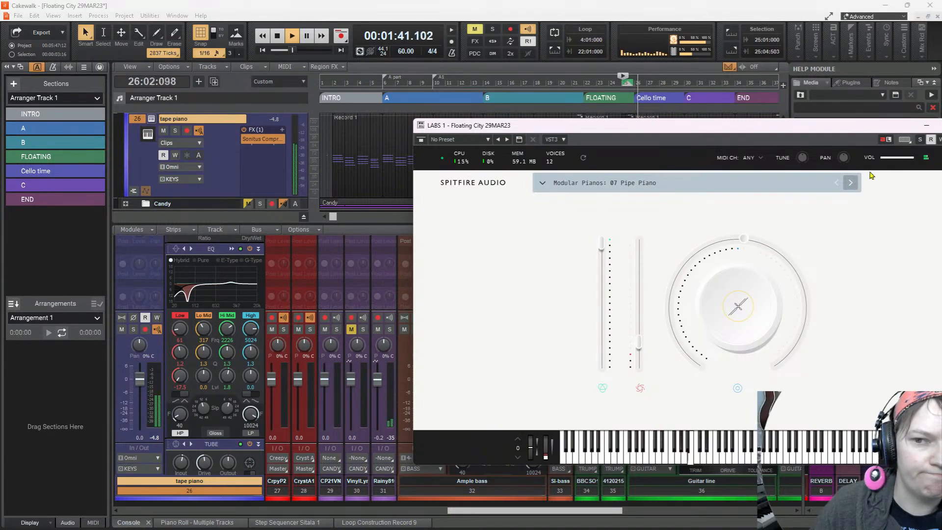
{"action": "left_click_drag", "start_coordinate": [858, 127], "coordinate": [636, 129]}
{"action": "left_click", "coordinate": [752, 128]}
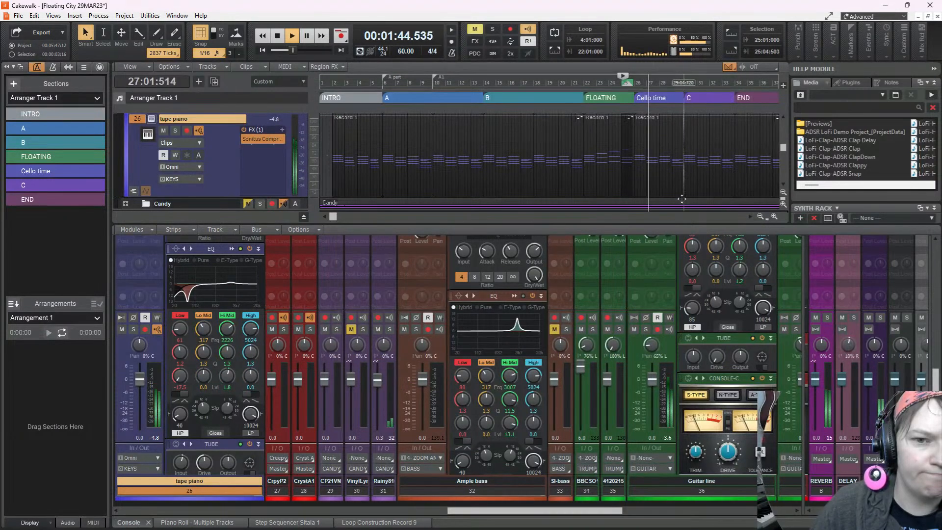
Stop playback, open the tape piano clip in the piano roll, and play the mix briefly from 26:01:000
{"action": "key", "text": "space"}
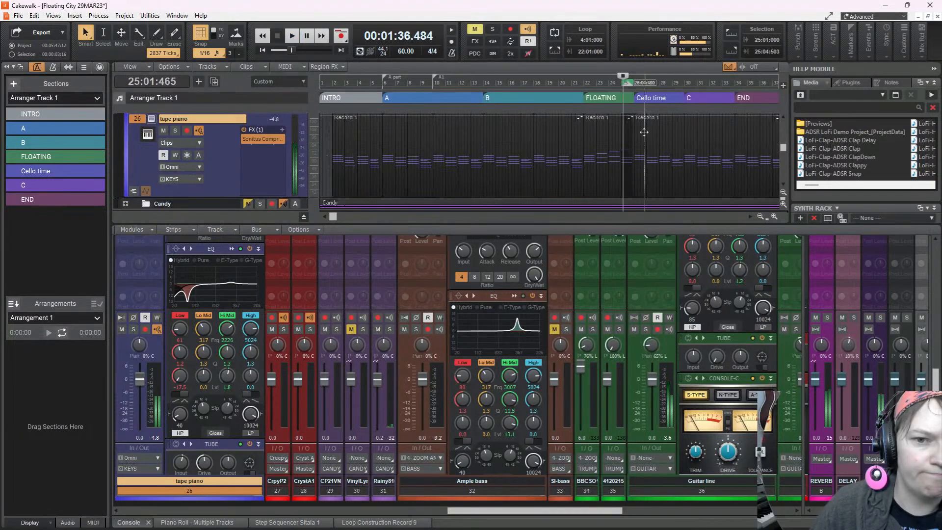
{"action": "double_click", "coordinate": [646, 133]}
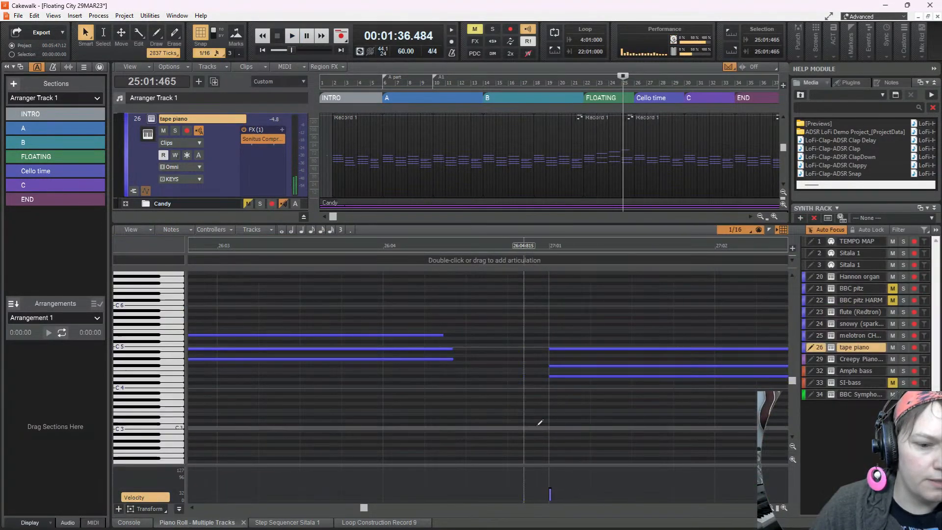
{"action": "scroll", "coordinate": [524, 407], "scroll_direction": "down", "scroll_amount": 2}
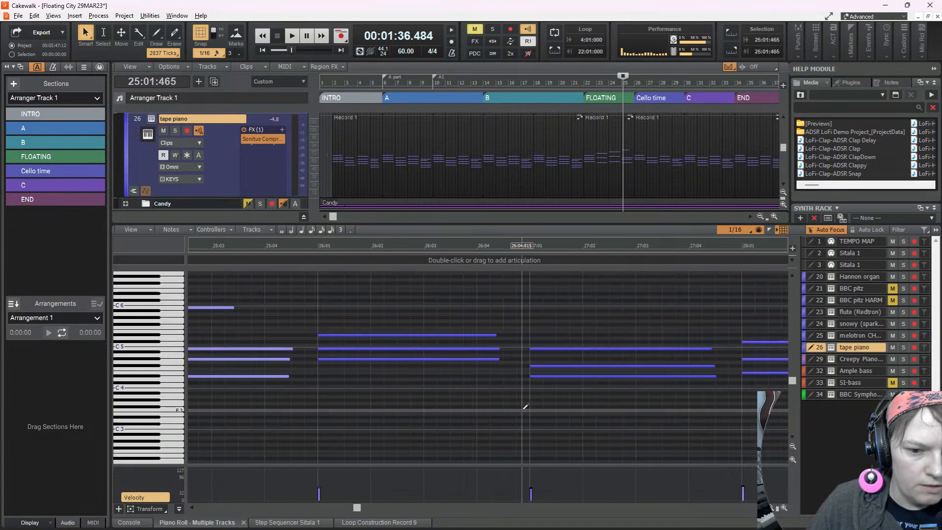
{"action": "left_click", "coordinate": [338, 396]}
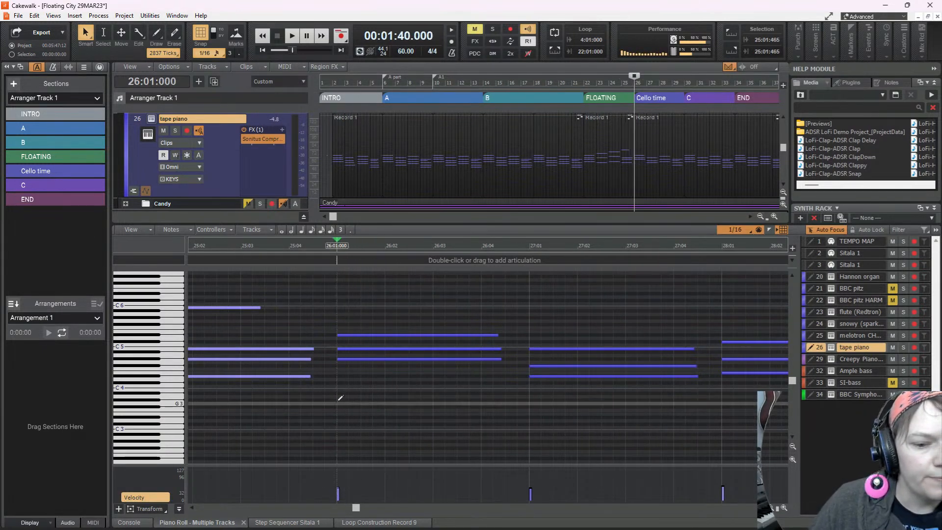
{"action": "key", "text": "space"}
{"action": "key", "text": "space"}
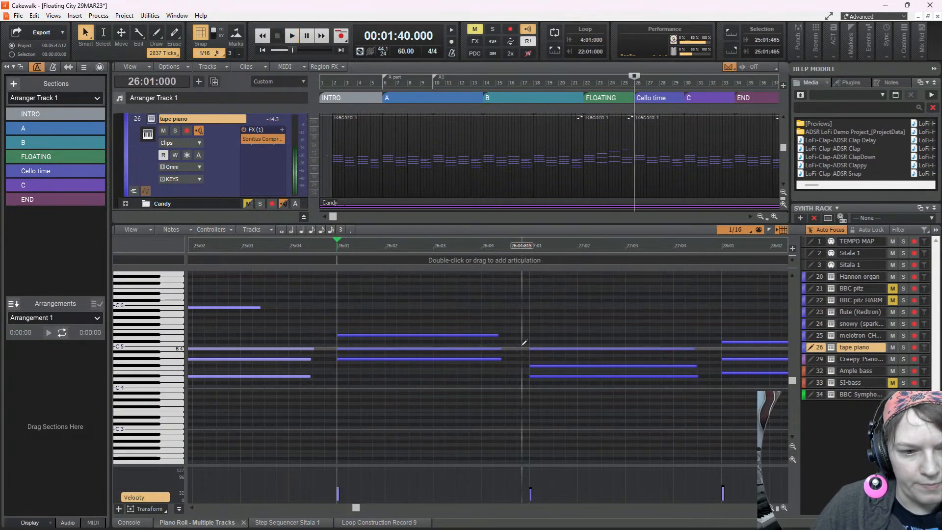
{"action": "key", "text": "space"}
Solo the tape piano track and audition its chords from 26:01:000
{"action": "key", "text": "space"}
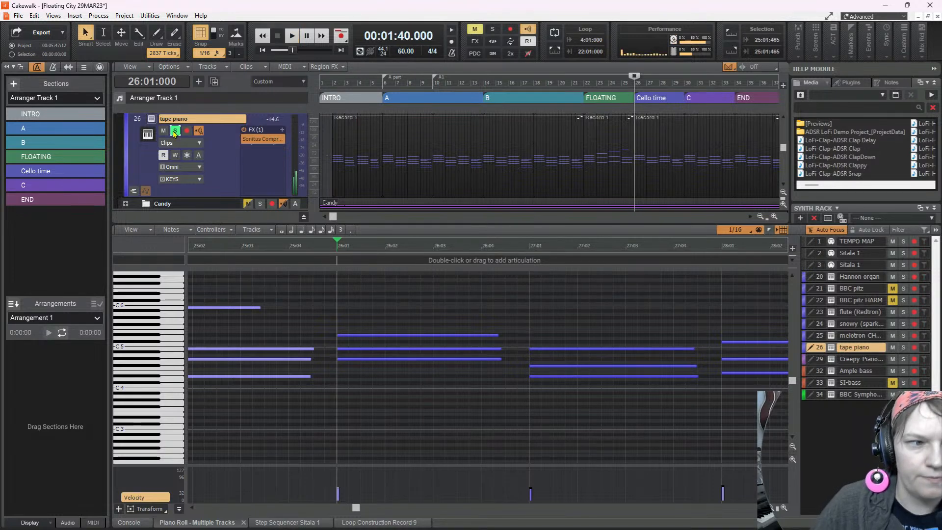
{"action": "left_click", "coordinate": [174, 131]}
{"action": "key", "text": "space"}
{"action": "key", "text": "space"}
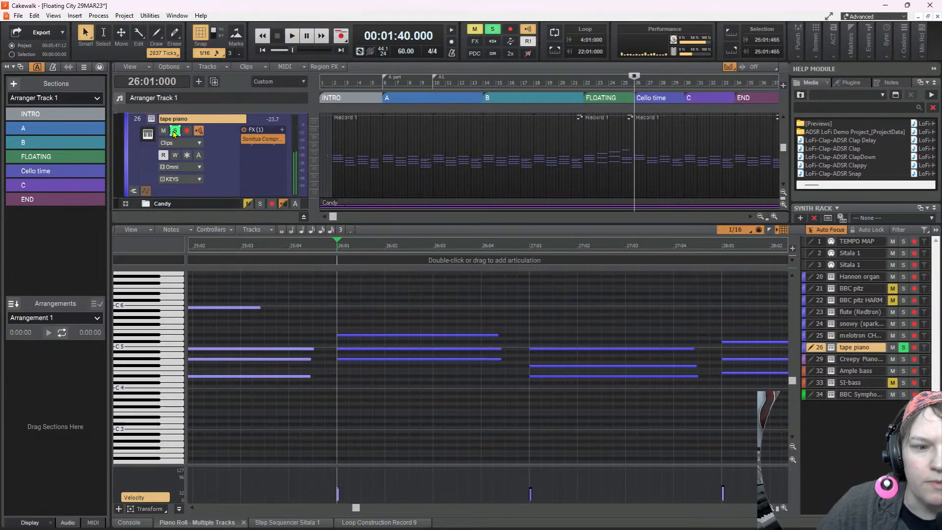
{"action": "key", "text": "space"}
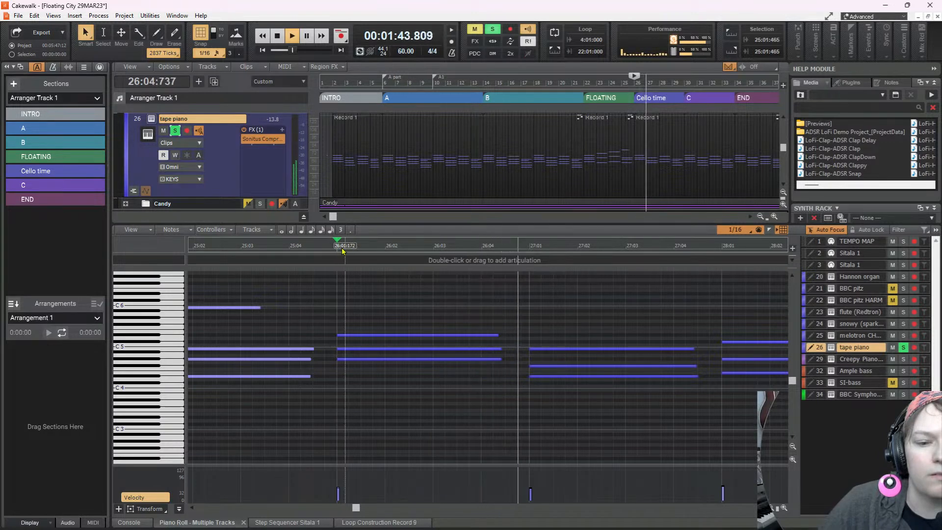
{"action": "key", "text": "space"}
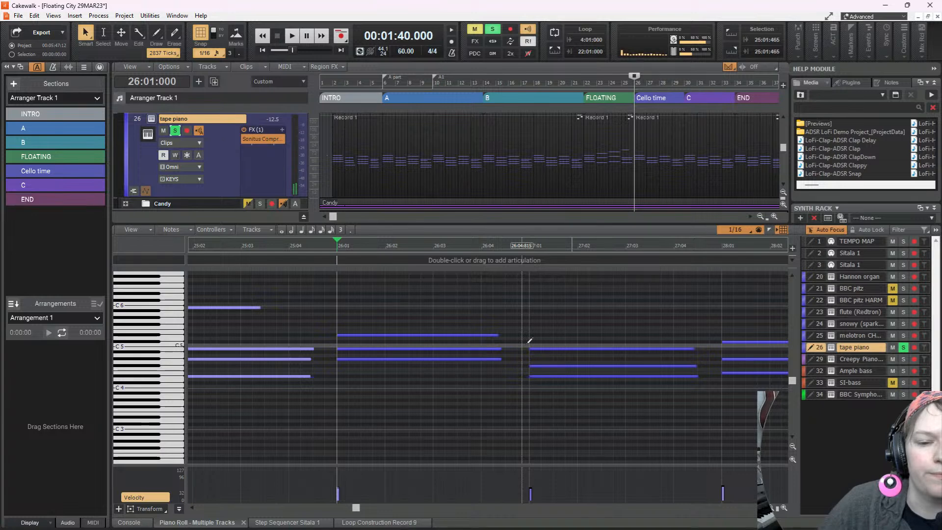
Select the three-note tape piano chord at 27:01, raise its velocity, audition it, and trim the velocity back slightly
{"action": "left_click_drag", "start_coordinate": [535, 333], "coordinate": [554, 381]}
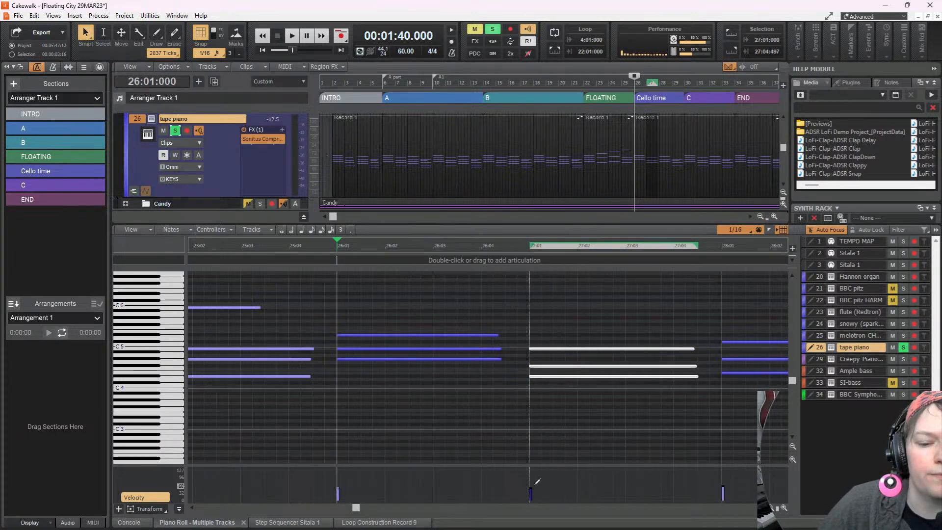
{"action": "left_click_drag", "start_coordinate": [529, 486], "coordinate": [529, 477]}
{"action": "key", "text": "space"}
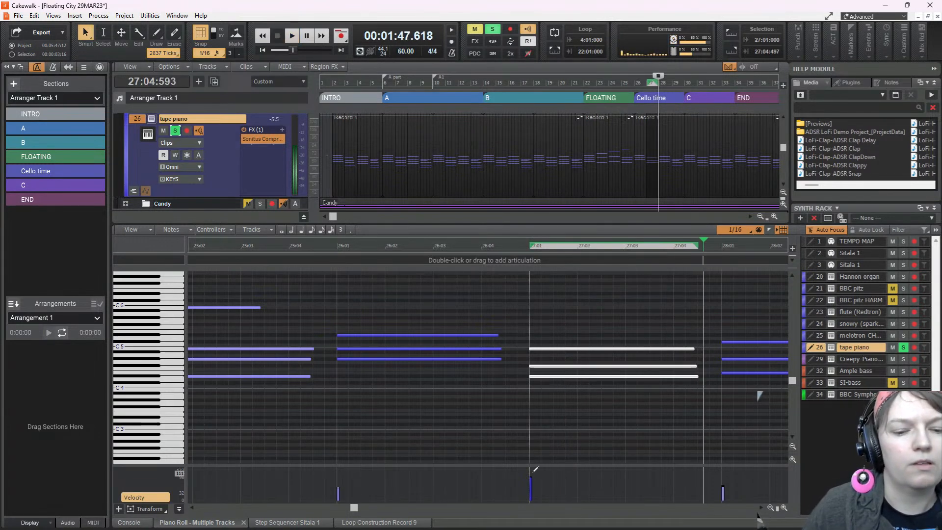
{"action": "left_click_drag", "start_coordinate": [530, 479], "coordinate": [530, 485]}
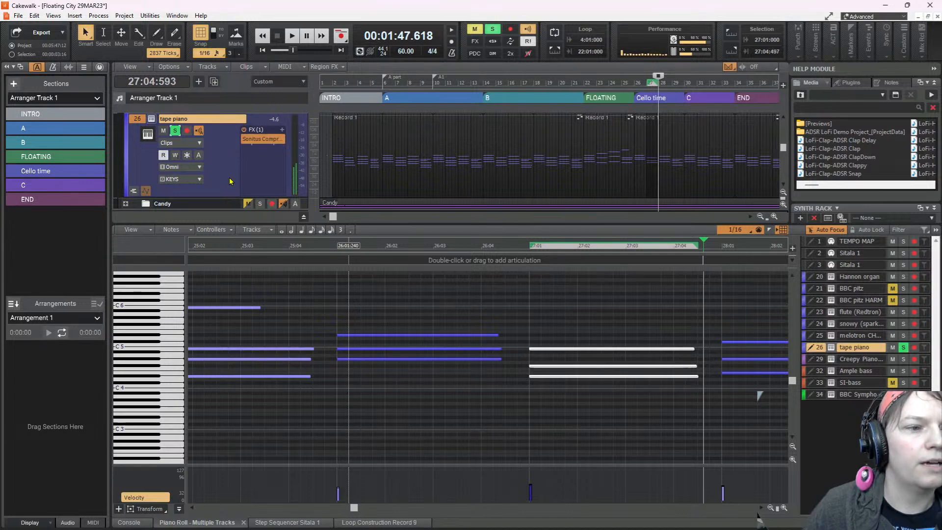
In tape piano's QuadCurve EQ, set Lo Mid to -4.3 dB at 169 Hz and Hi Mid to 0.6 dB at 978 Hz during playback
{"action": "left_click", "coordinate": [128, 522]}
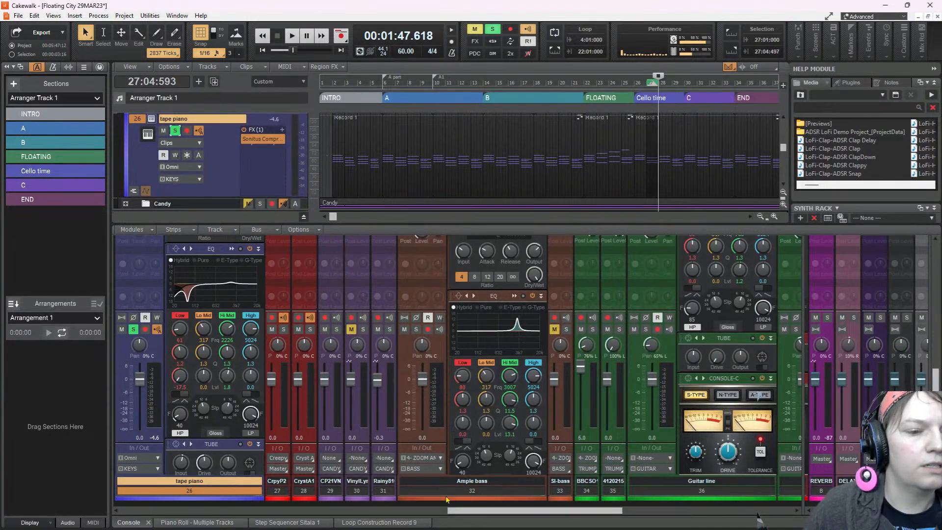
{"action": "double_click", "coordinate": [220, 295]}
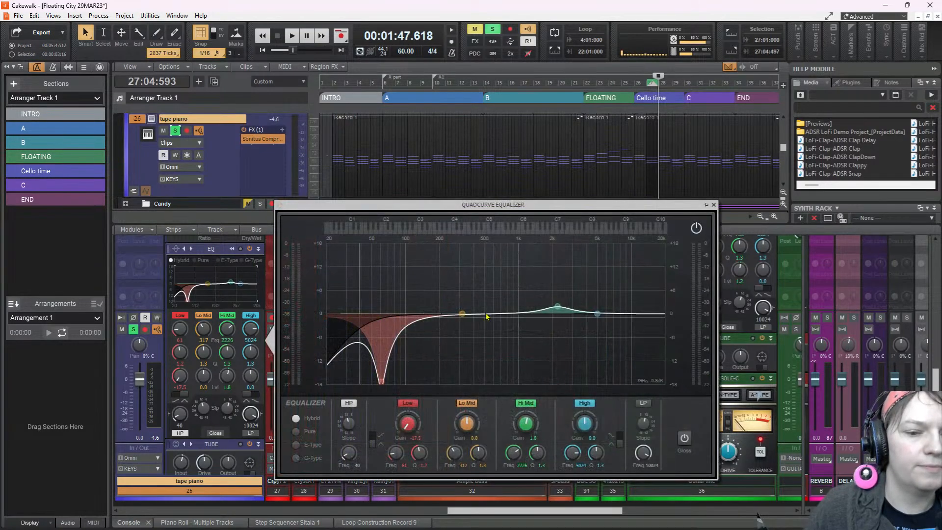
{"action": "key", "text": "space"}
{"action": "left_click_drag", "start_coordinate": [462, 313], "coordinate": [432, 331]}
{"action": "left_click_drag", "start_coordinate": [558, 307], "coordinate": [517, 311]}
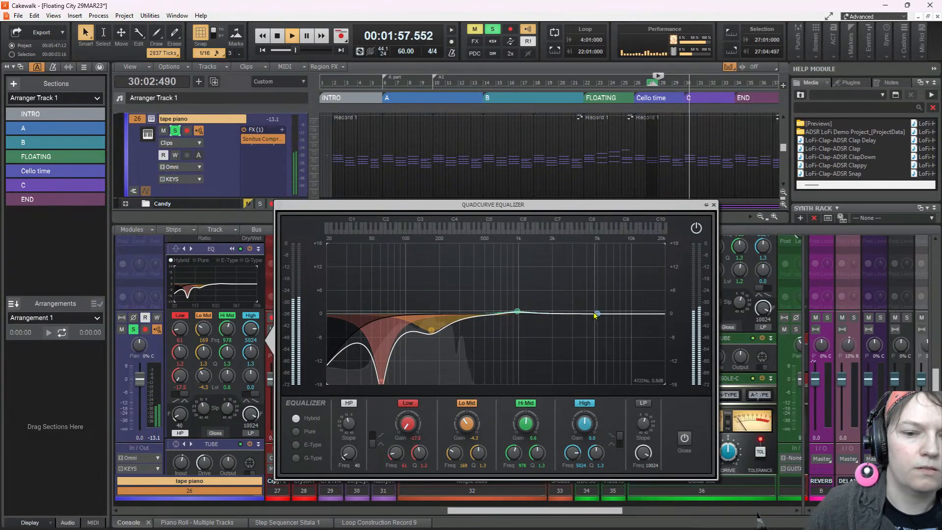
Set the EQ's High band to 5.5 dB at 475 Hz and its Low band to -12.0 dB at 56 Hz, then stop playback
{"action": "left_click_drag", "start_coordinate": [597, 313], "coordinate": [481, 263]}
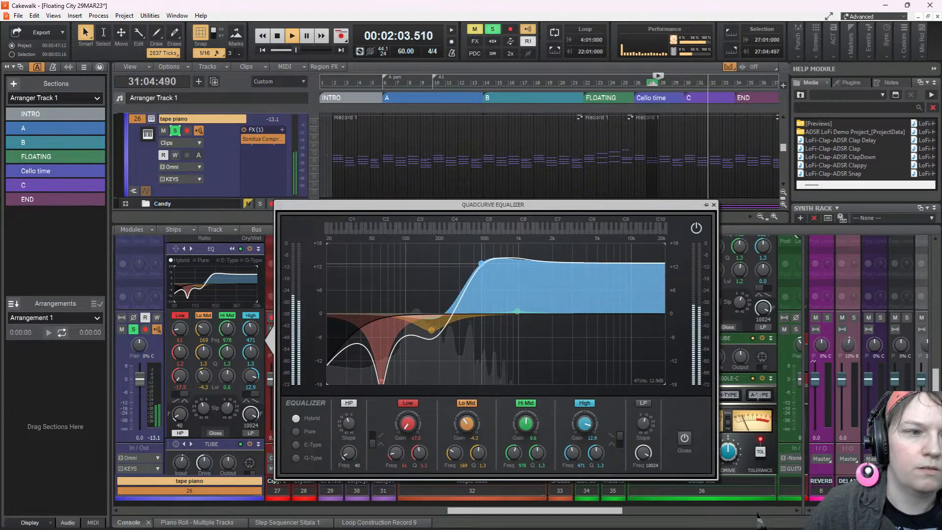
{"action": "left_click_drag", "start_coordinate": [482, 263], "coordinate": [481, 292]}
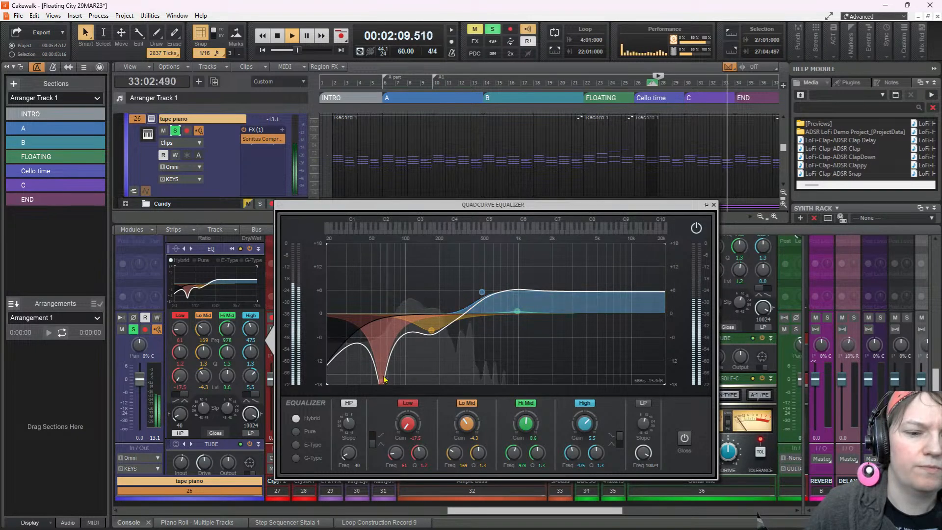
{"action": "mouse_move", "coordinate": [382, 378]}
{"action": "left_mouse_down"}
{"action": "mouse_move", "coordinate": [383, 353]}
{"action": "mouse_move", "coordinate": [376, 361]}
{"action": "left_mouse_up"}
{"action": "key", "text": "space"}
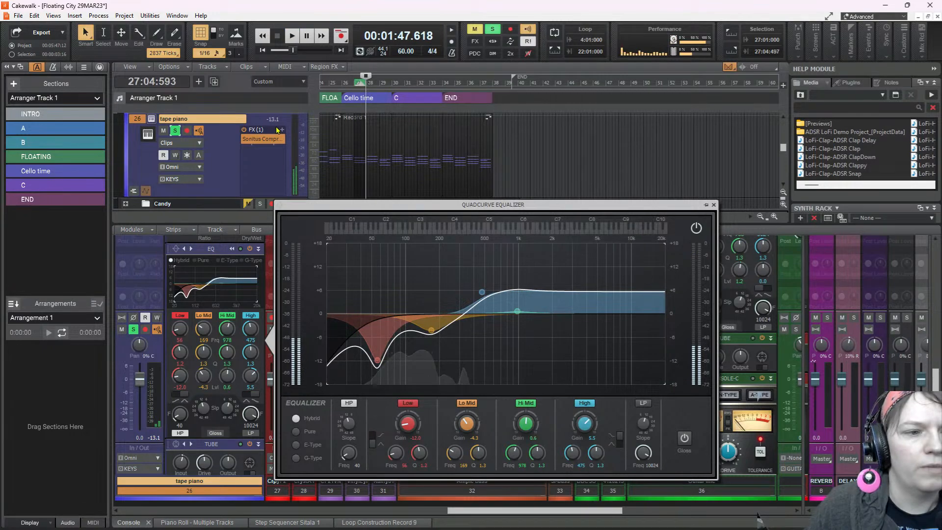
Unsolo tape piano, close its EQ window, and play the full mix from the Cello time section
{"action": "left_click", "coordinate": [175, 130]}
{"action": "left_click", "coordinate": [298, 37]}
{"action": "left_click", "coordinate": [298, 37]}
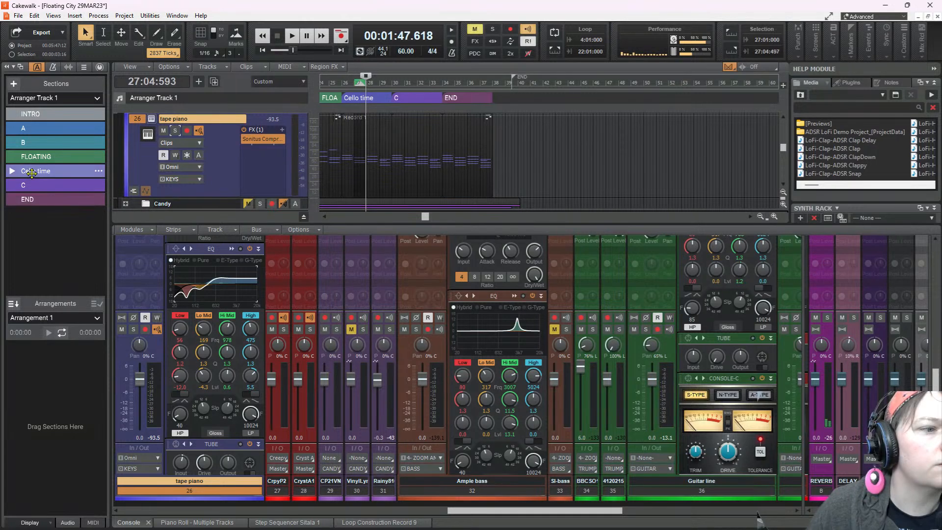
{"action": "left_click", "coordinate": [54, 171]}
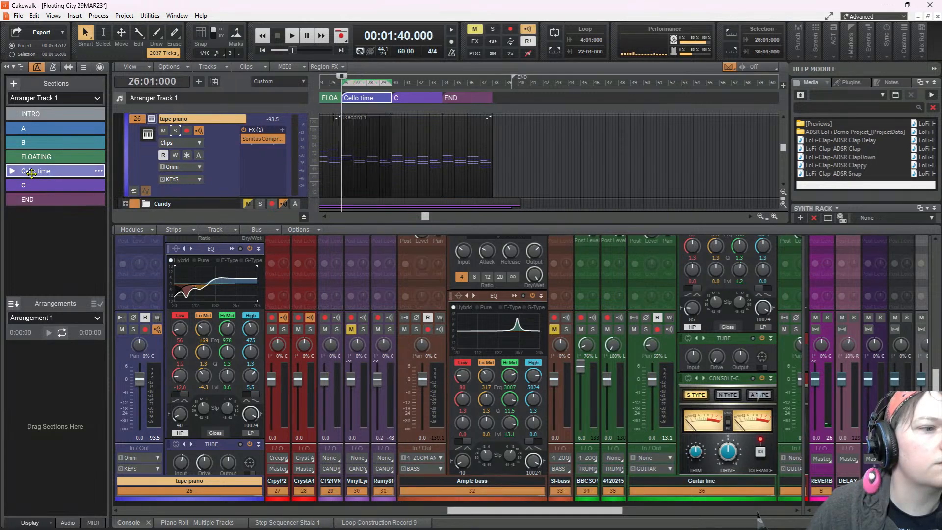
{"action": "left_click", "coordinate": [292, 35]}
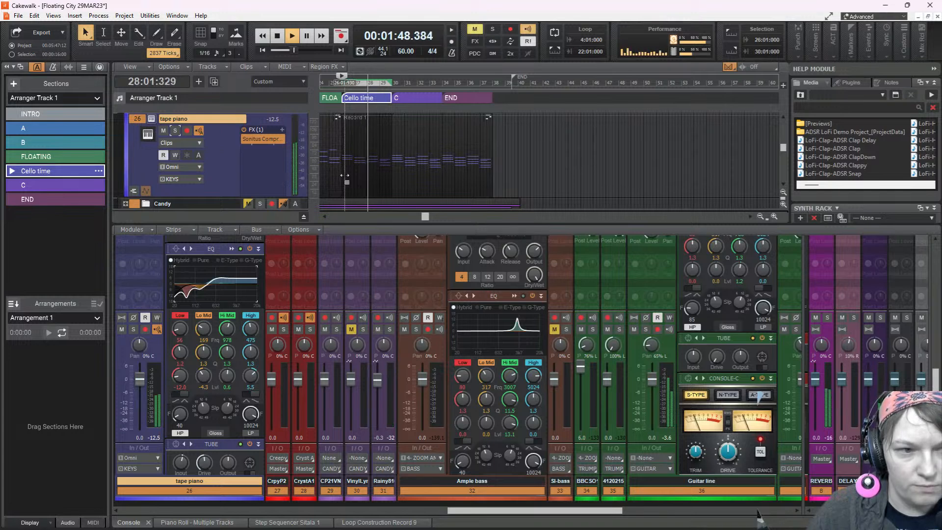
{"action": "key", "text": "space"}
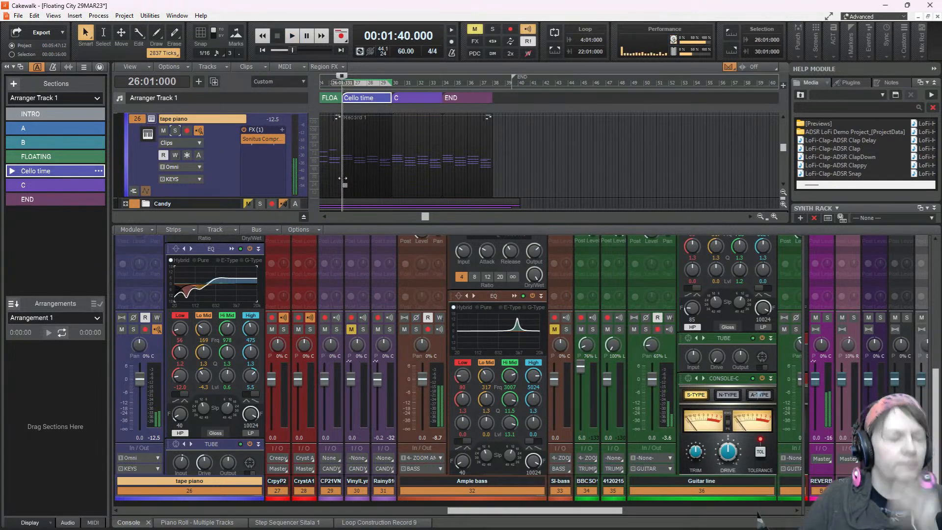
Duplicate the selected tracks once from track 44, including properties, effects and sends but excluding events
{"action": "right_click", "coordinate": [222, 156]}
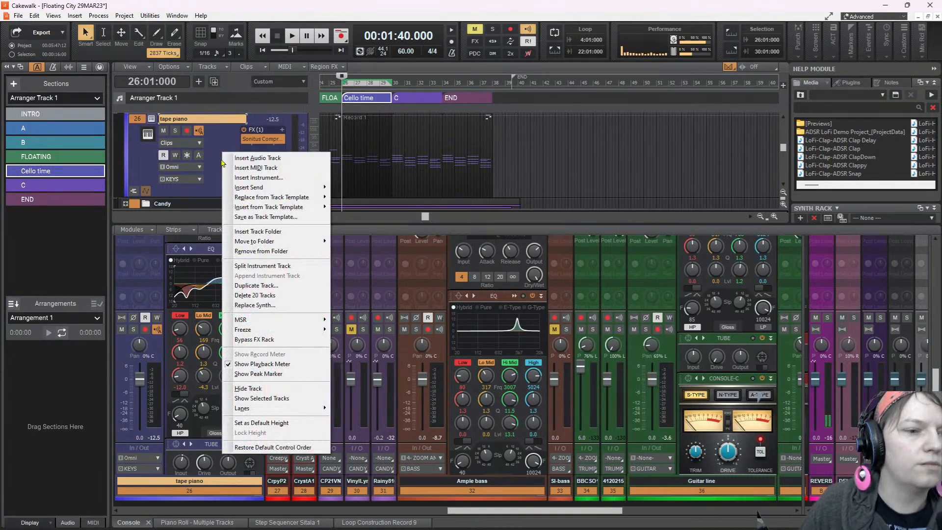
{"action": "left_click", "coordinate": [275, 286]}
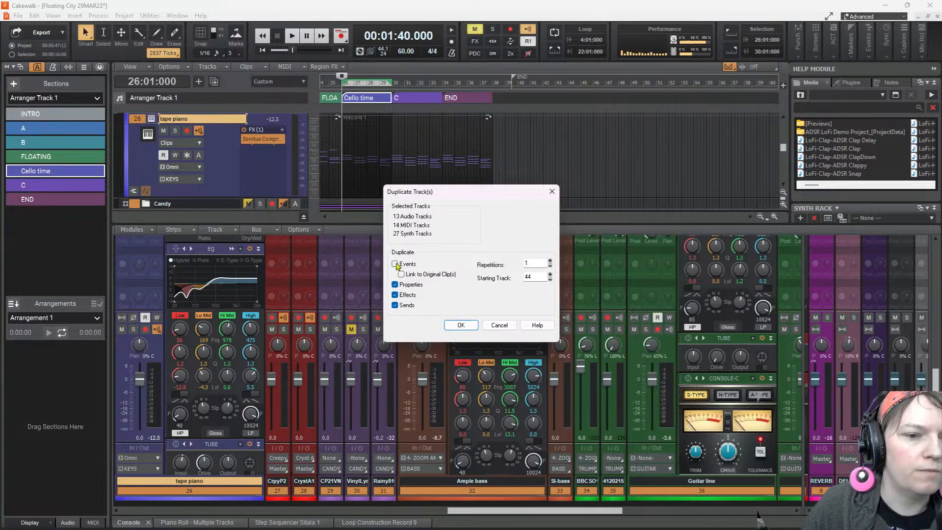
{"action": "left_click", "coordinate": [462, 326]}
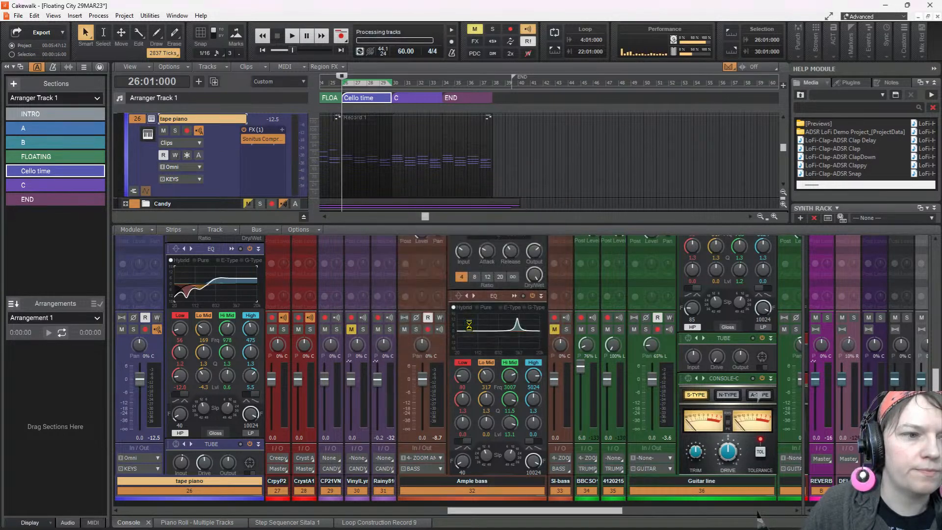
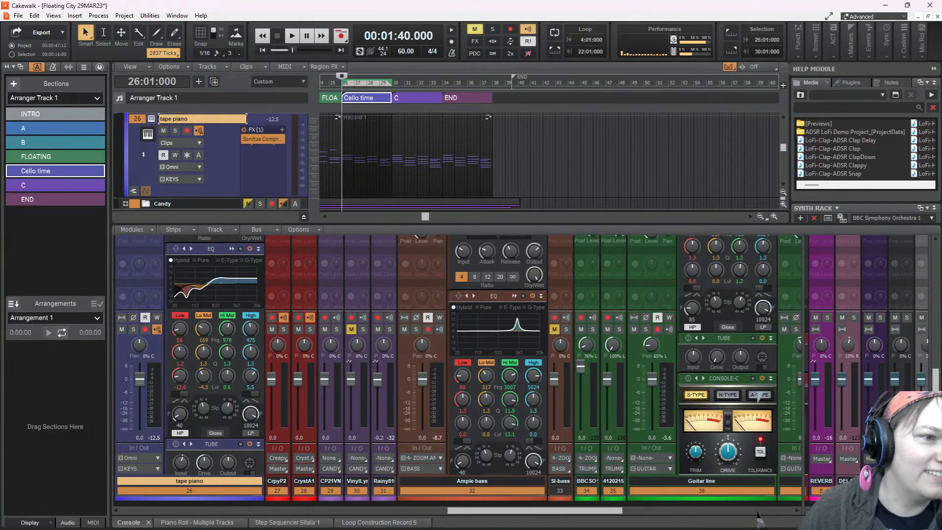
Duplicate the tape piano track once as track 27, including its events, properties, effects and sends, and mute the original track
{"action": "left_click", "coordinate": [152, 120]}
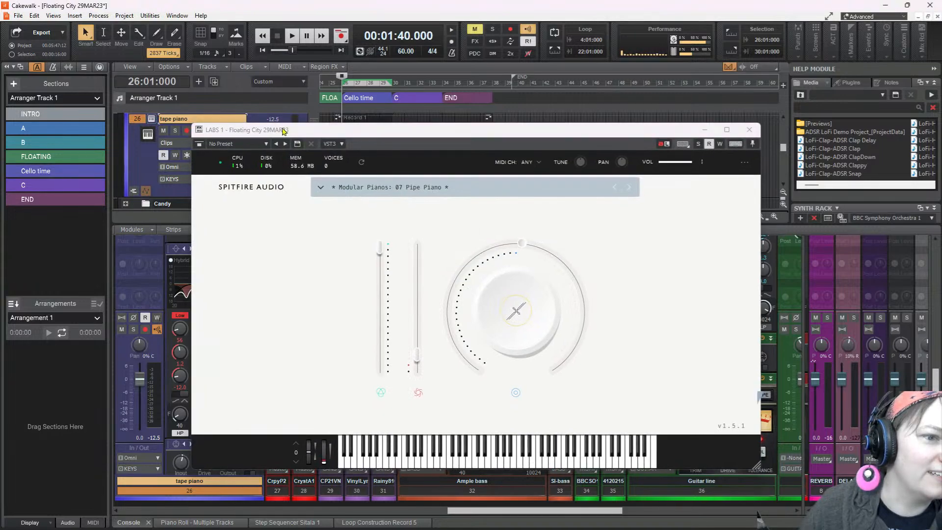
{"action": "left_click", "coordinate": [749, 130]}
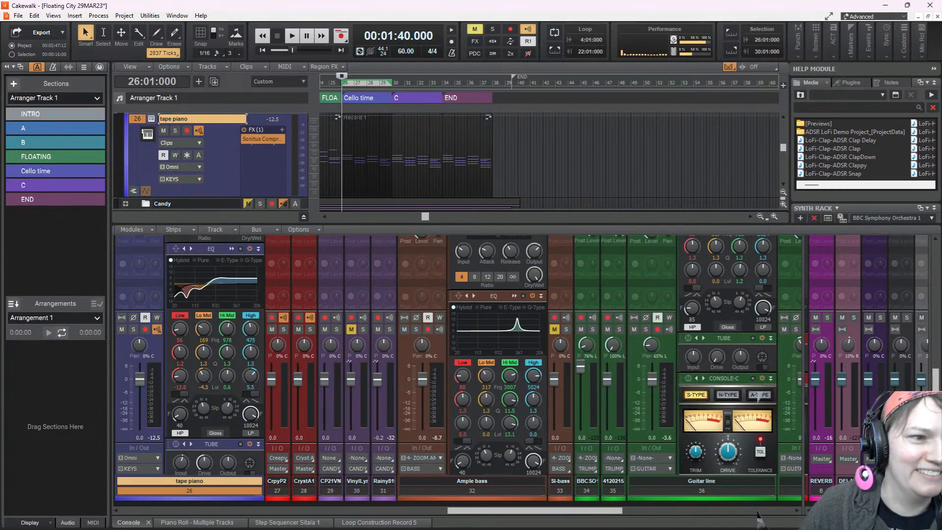
{"action": "left_click", "coordinate": [138, 119]}
{"action": "left_click", "coordinate": [139, 118]}
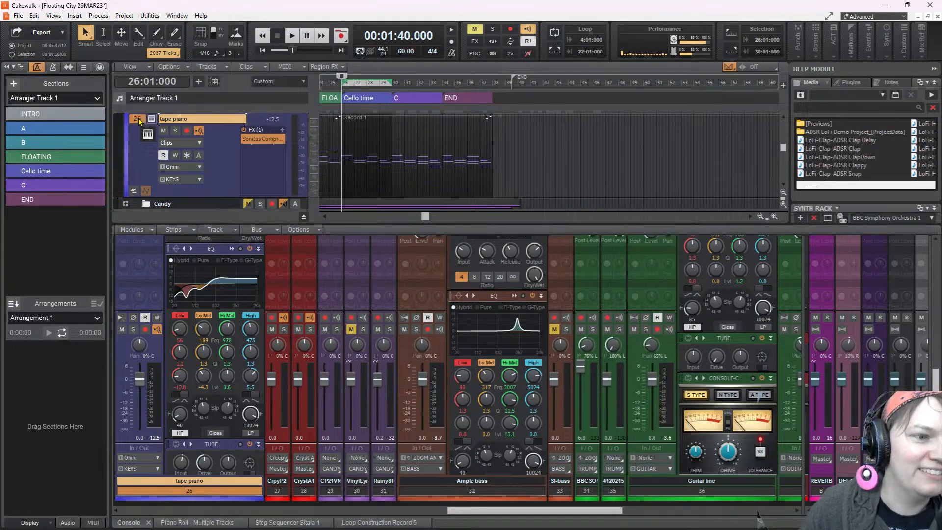
{"action": "right_click", "coordinate": [225, 170]}
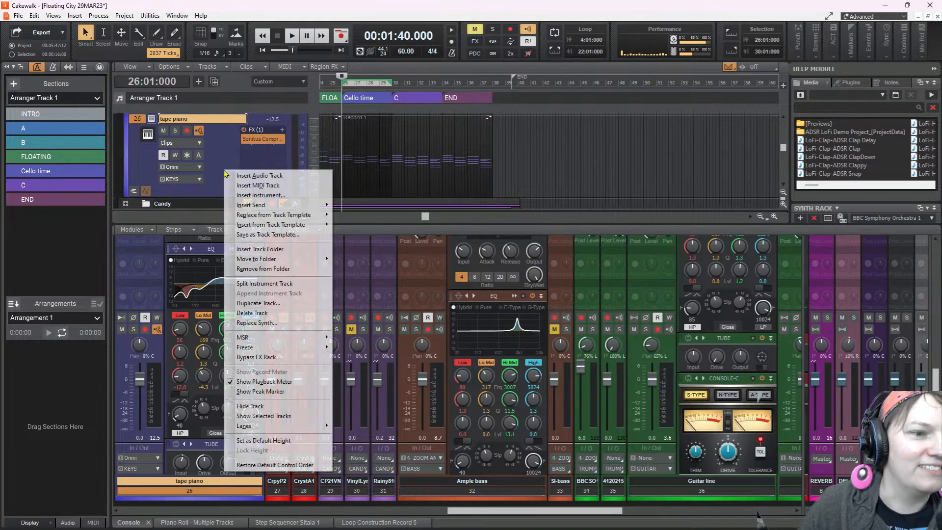
{"action": "left_click", "coordinate": [281, 304]}
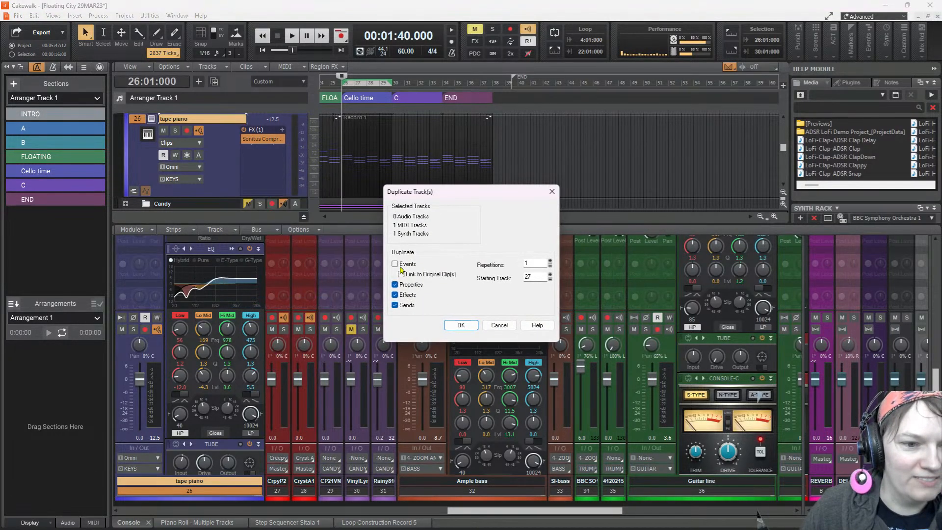
{"action": "left_click", "coordinate": [461, 325]}
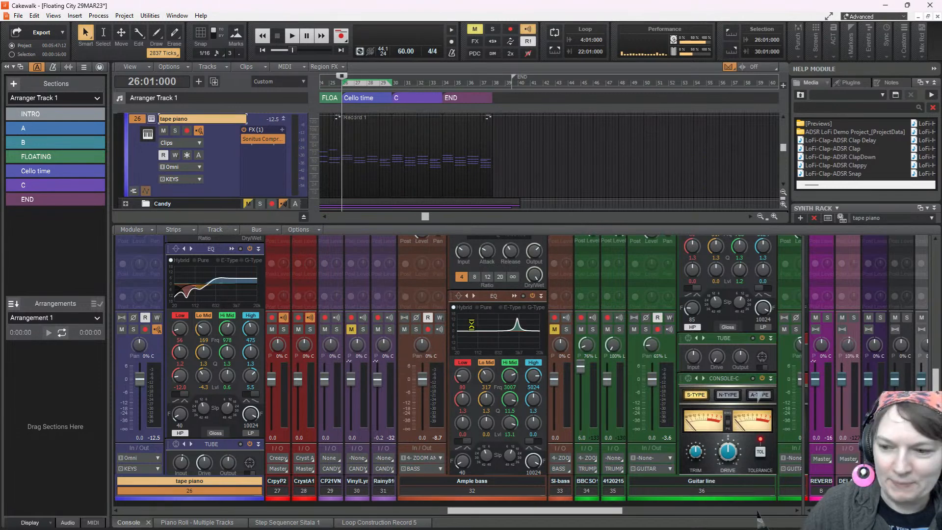
{"action": "left_click", "coordinate": [164, 131]}
Replace the synth on the duplicated tape piano track with Creepy Piano 2 and enter the instrument's main interface
{"action": "scroll", "coordinate": [337, 153], "scroll_direction": "down", "scroll_amount": 3}
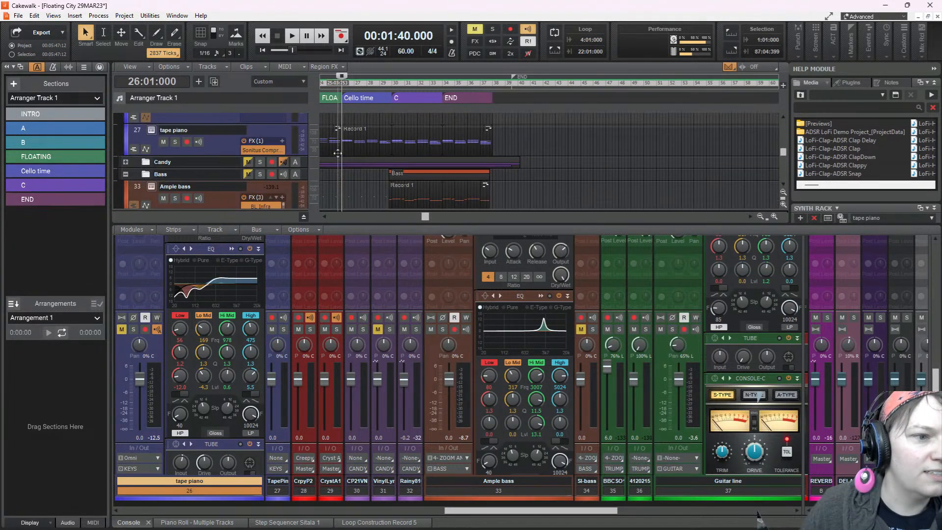
{"action": "left_click", "coordinate": [193, 133]}
{"action": "right_click", "coordinate": [218, 155]}
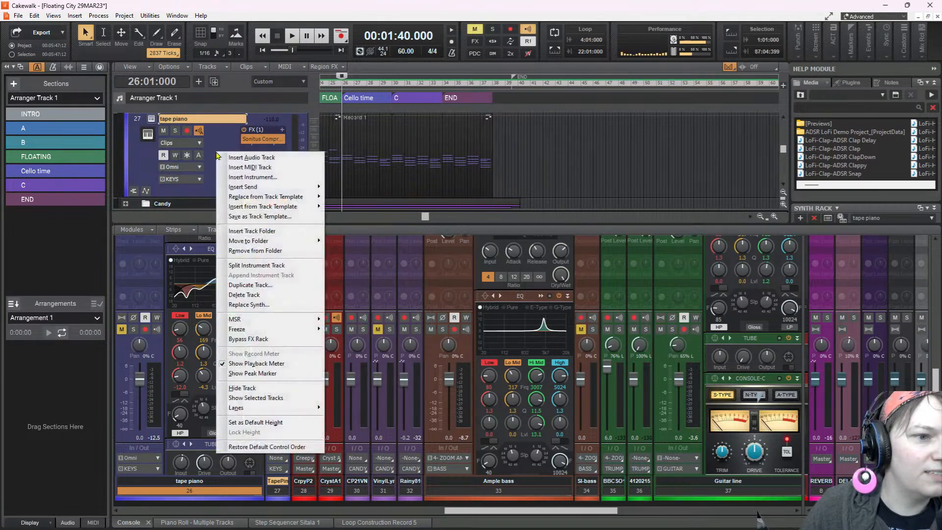
{"action": "left_click", "coordinate": [259, 304]}
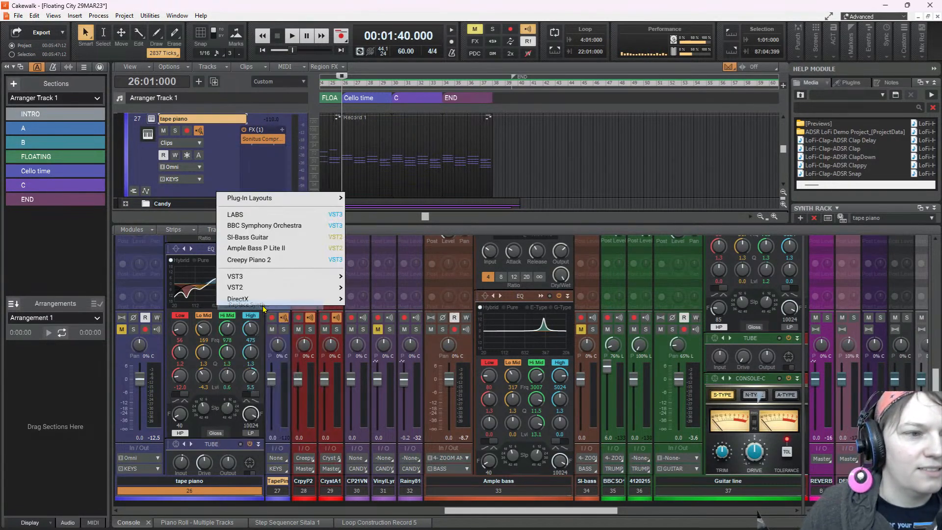
{"action": "left_click", "coordinate": [274, 261]}
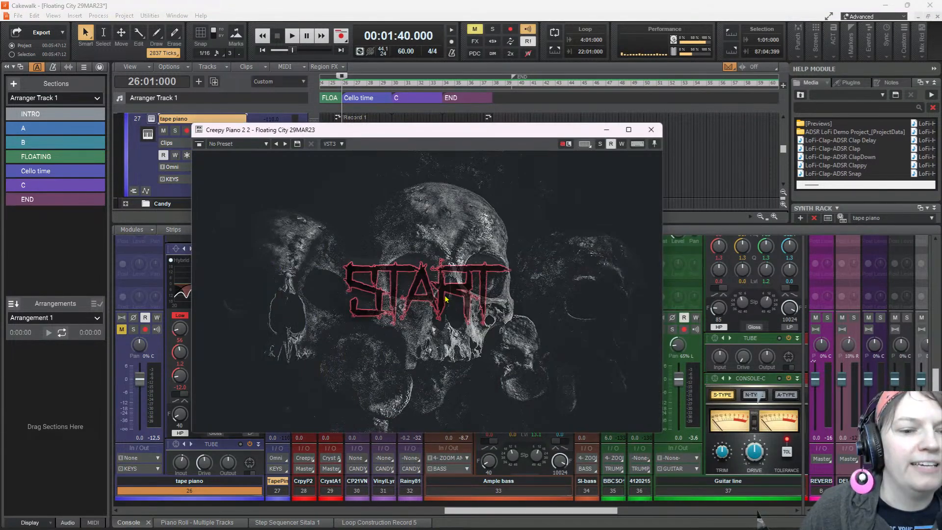
{"action": "left_click", "coordinate": [445, 298]}
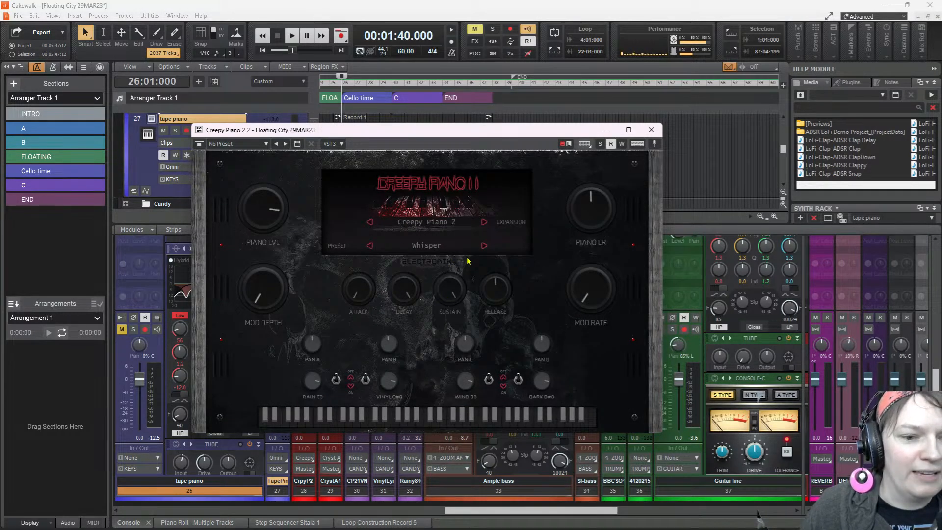
Audition Creepy Piano 2's Whisper preset by itself and in the mix from the Cello time section, then close its window
{"action": "left_click_drag", "start_coordinate": [467, 135], "coordinate": [653, 69]}
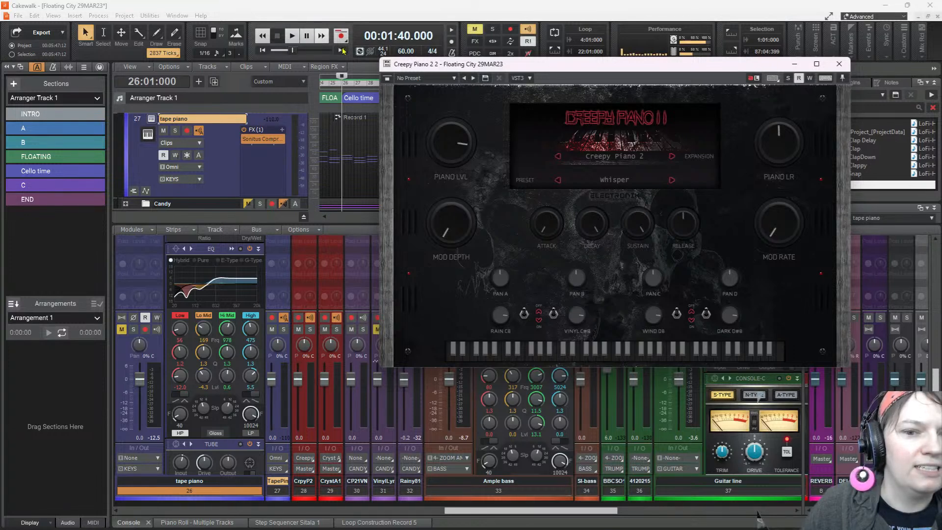
{"action": "left_click", "coordinate": [632, 350]}
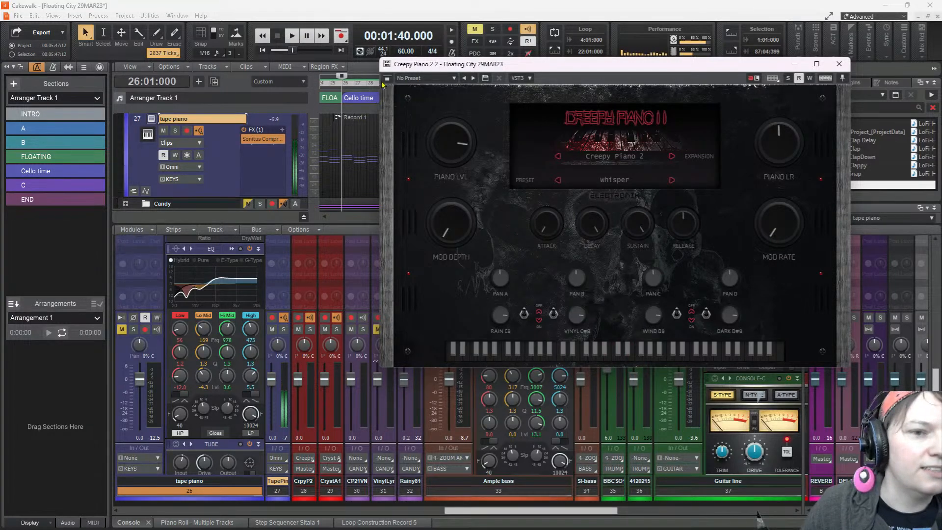
{"action": "left_click", "coordinate": [291, 37]}
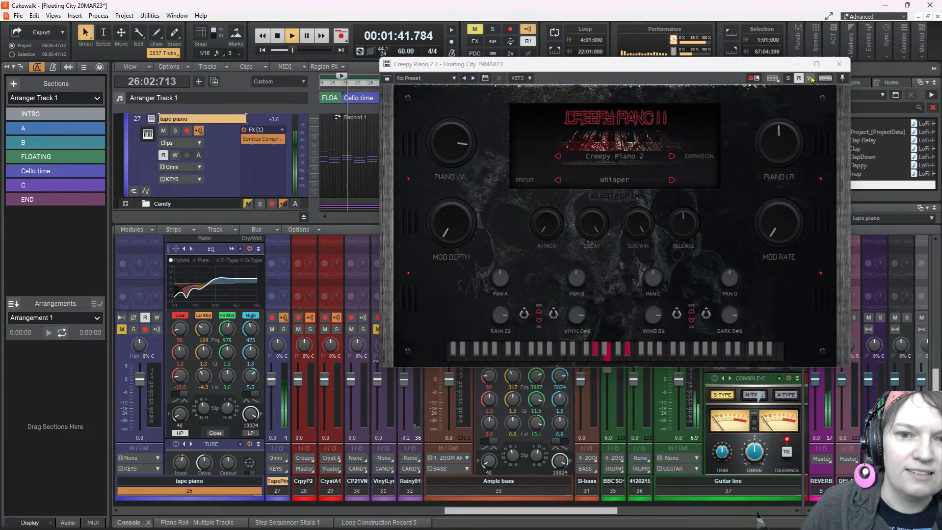
{"action": "left_click", "coordinate": [839, 64]}
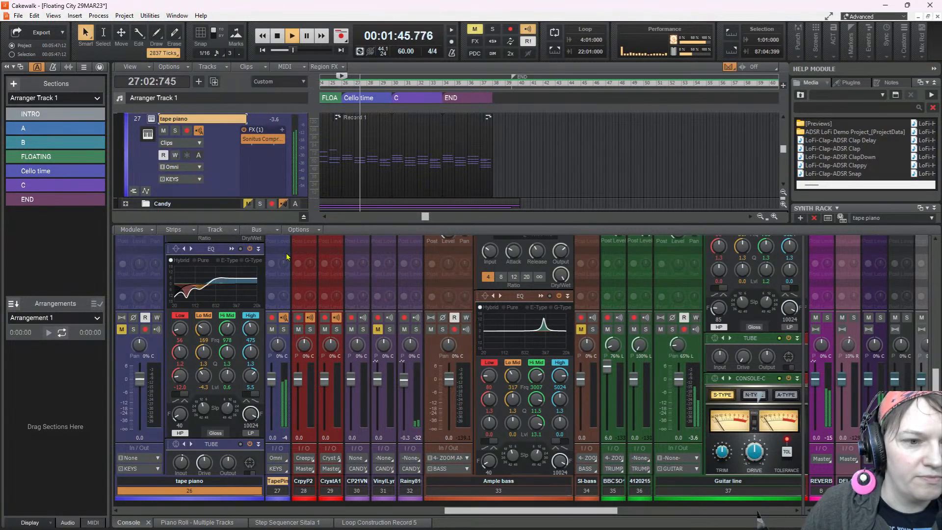
In track 27's QuadCurve EQ, set the High band to 0.1 dB at 2561 Hz, then stop playback
{"action": "scroll", "coordinate": [283, 283], "scroll_direction": "up", "scroll_amount": 9}
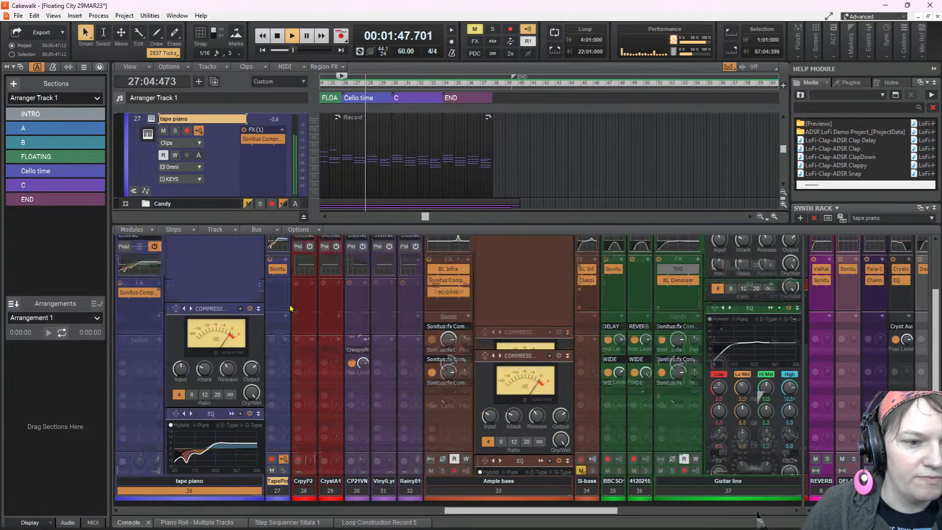
{"action": "scroll", "coordinate": [293, 317], "scroll_direction": "up", "scroll_amount": 2}
{"action": "scroll", "coordinate": [294, 368], "scroll_direction": "down", "scroll_amount": 2}
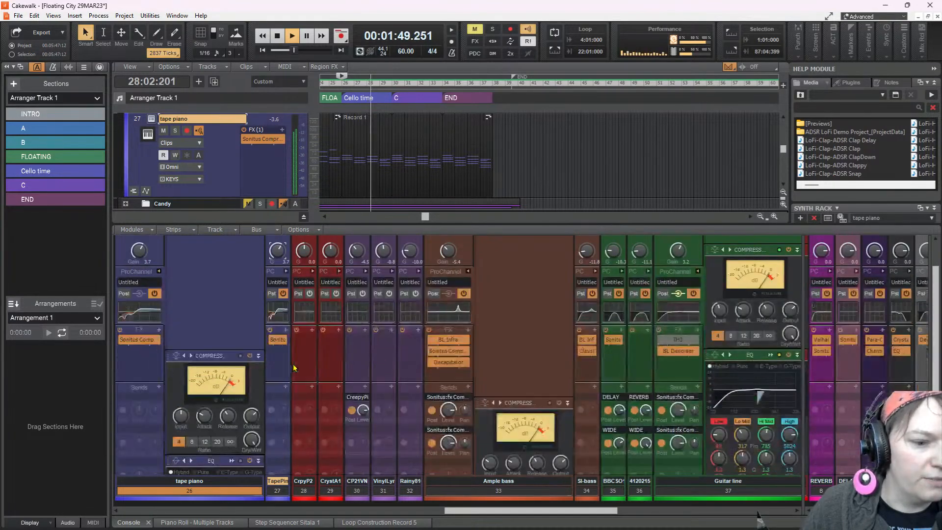
{"action": "left_click", "coordinate": [286, 271]}
{"action": "double_click", "coordinate": [378, 398]}
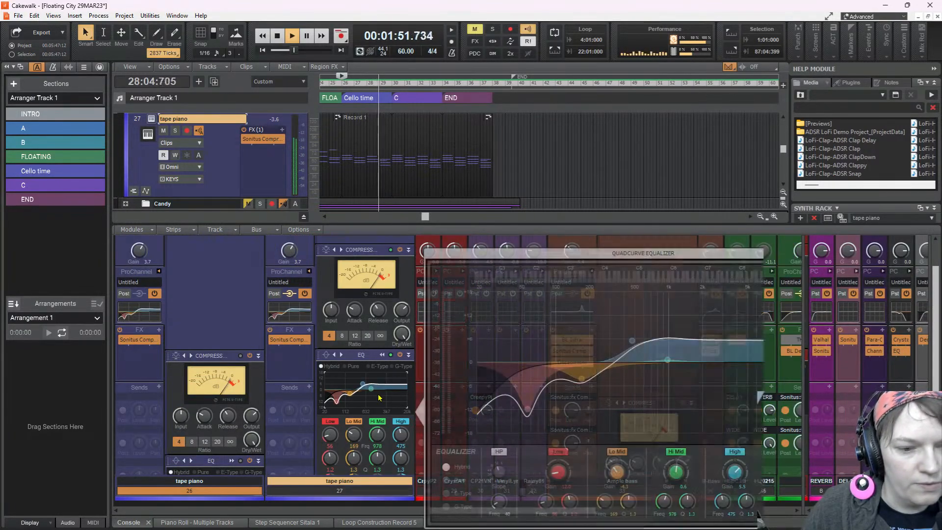
{"action": "left_click_drag", "start_coordinate": [632, 339], "coordinate": [716, 365]}
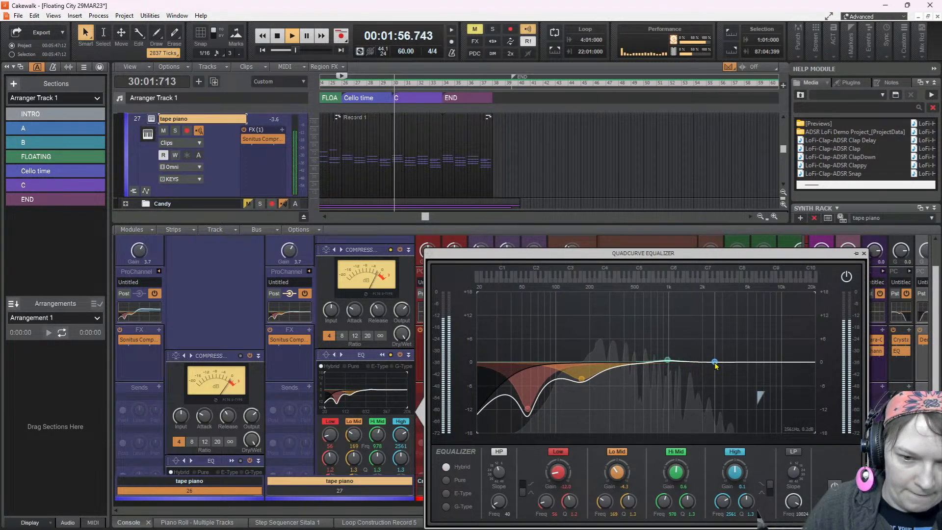
{"action": "key", "text": "space"}
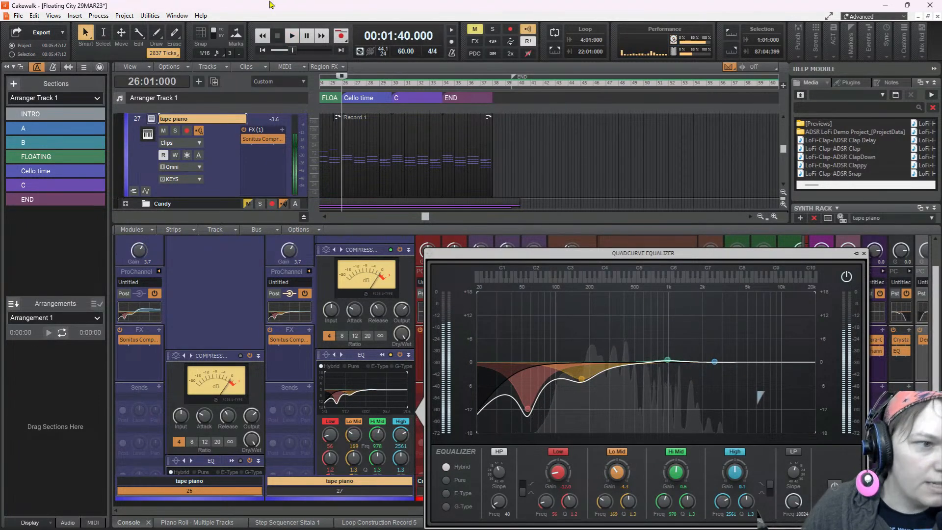
Play the song briefly from its beginning and lower track 27's input gain to -5.3 dB
{"action": "left_click", "coordinate": [263, 50]}
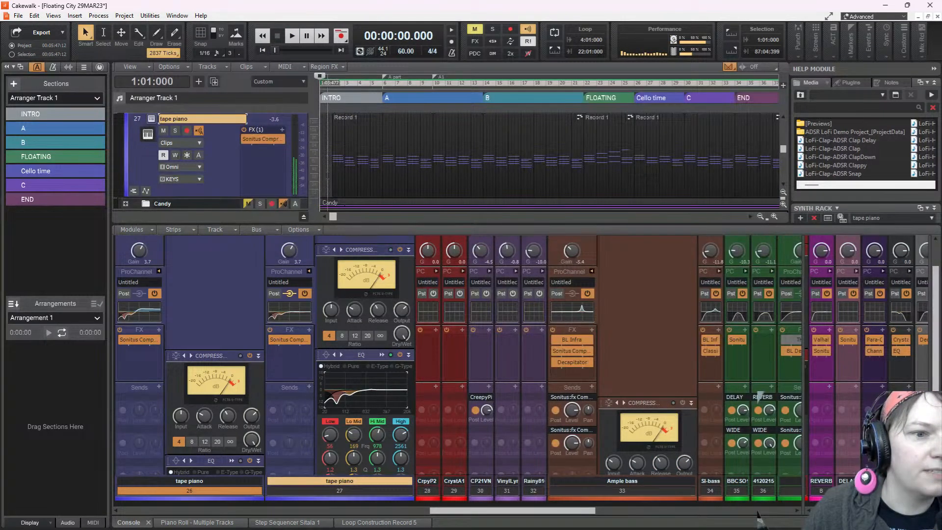
{"action": "key", "text": "space"}
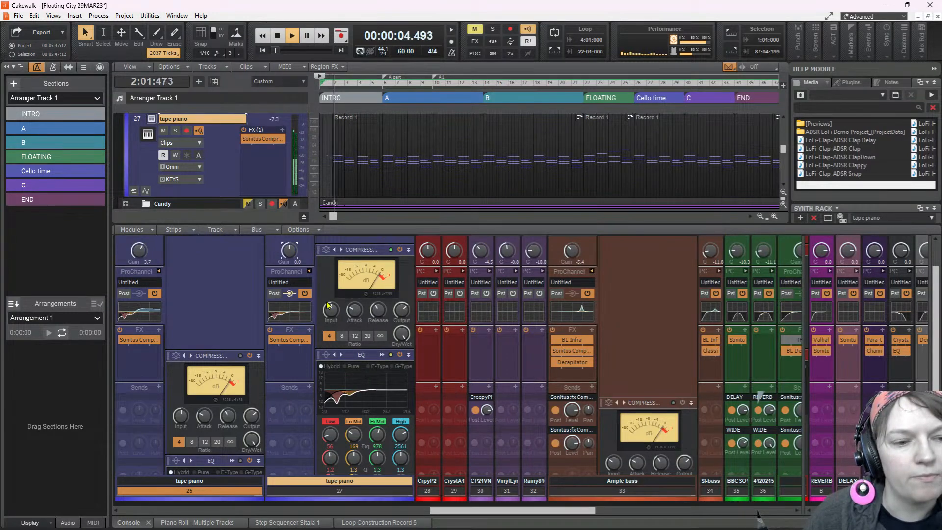
{"action": "key", "text": "space"}
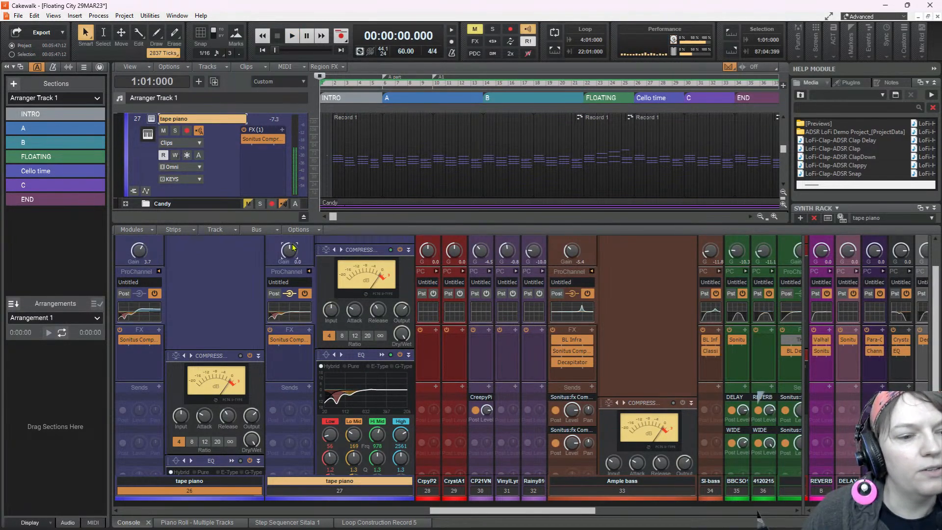
{"action": "left_click_drag", "start_coordinate": [288, 251], "coordinate": [287, 262]}
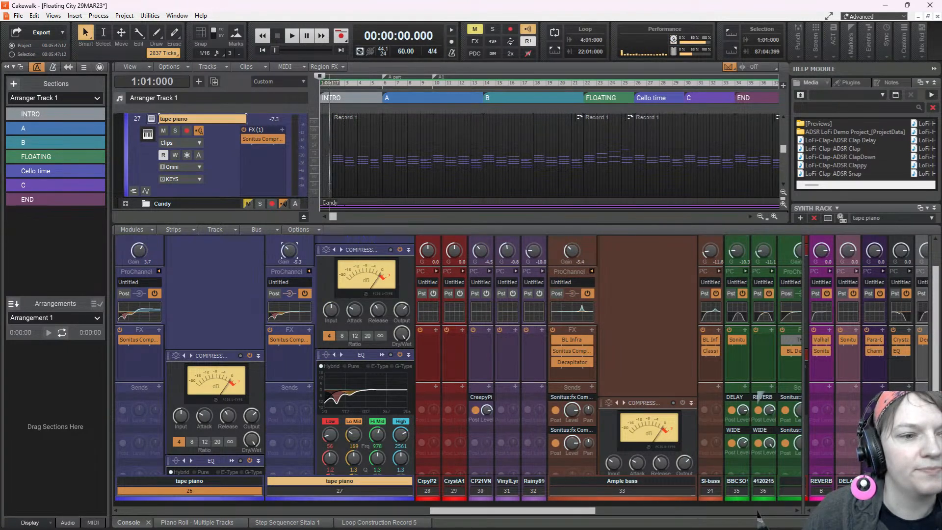
Play from 1:03:627 and raise the Lo Mid band in track 27's EQ to 4.2 dB at 133 Hz
{"action": "left_click", "coordinate": [327, 161]}
{"action": "key", "text": "space"}
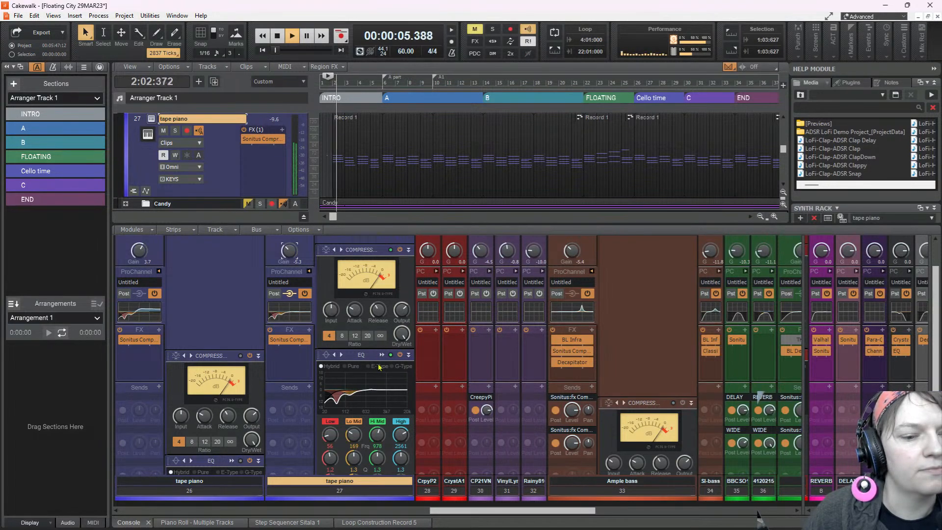
{"action": "double_click", "coordinate": [385, 397]}
{"action": "left_click_drag", "start_coordinate": [582, 366], "coordinate": [569, 345]}
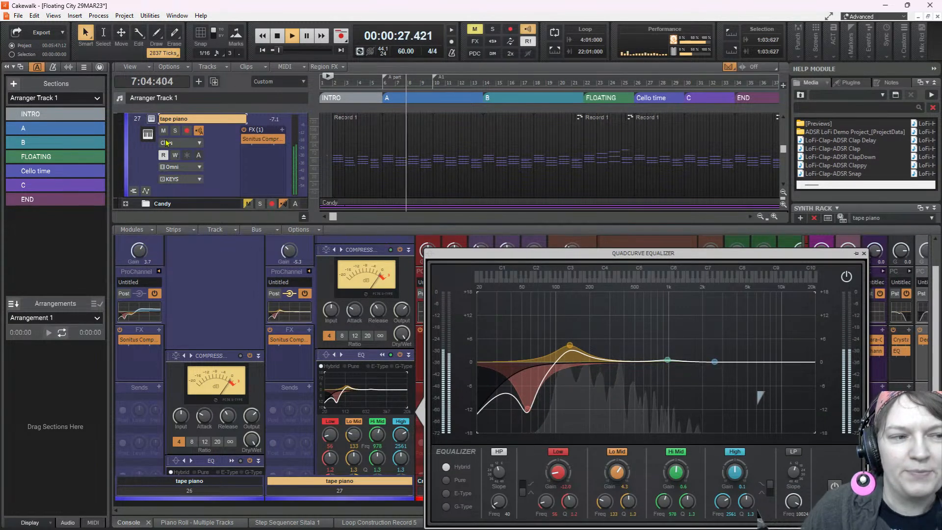
Rename track 27 as creepy piano
{"action": "double_click", "coordinate": [199, 119]}
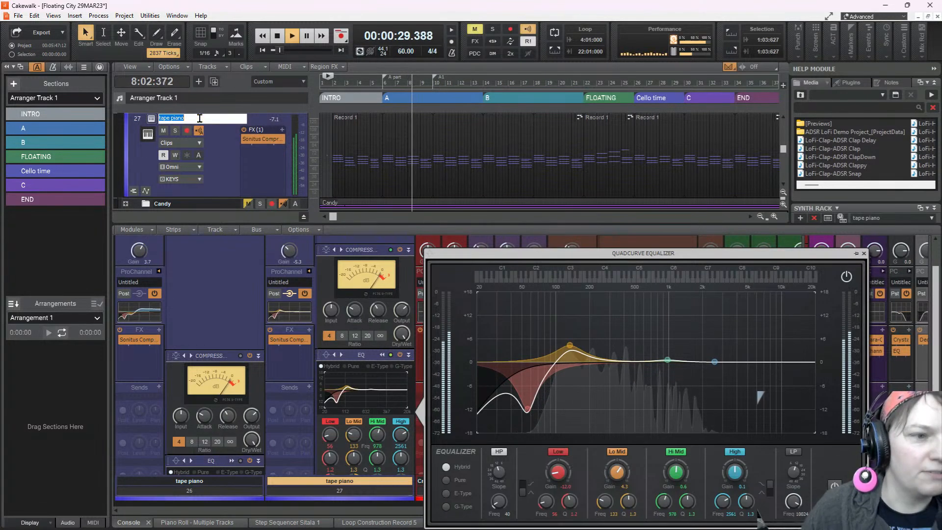
{"action": "type", "text": "cree"}
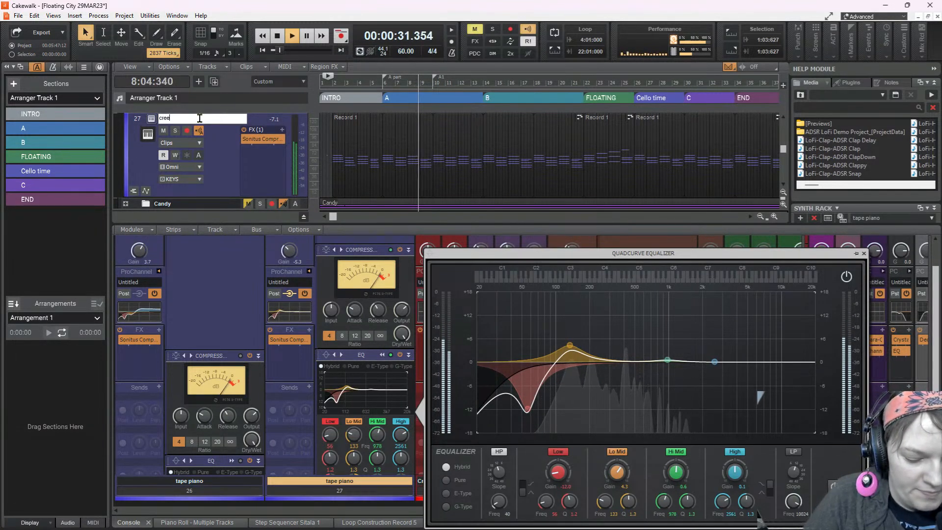
{"action": "type", "text": "py piano"}
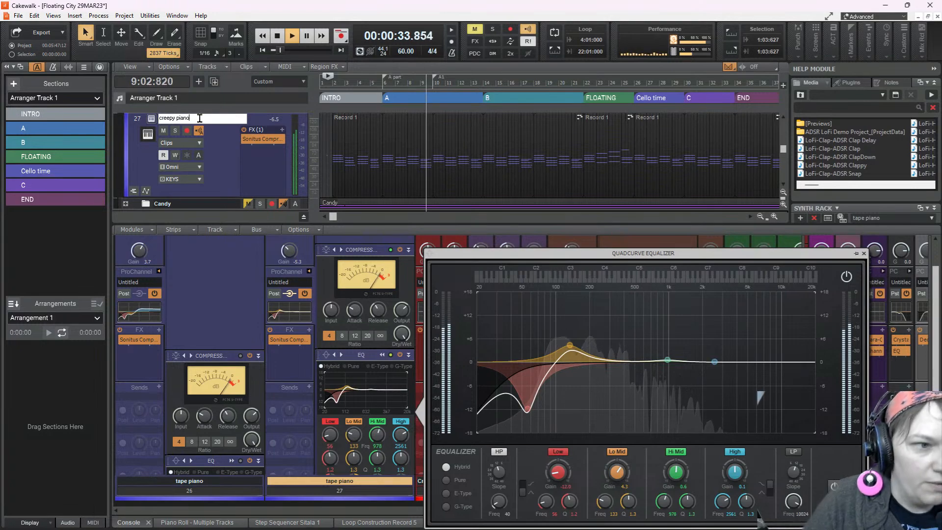
{"action": "key", "text": "Return"}
Open the creepy piano track's synth and switch its preset to Haunted during playback
{"action": "scroll", "coordinate": [202, 143], "scroll_direction": "up", "scroll_amount": 1}
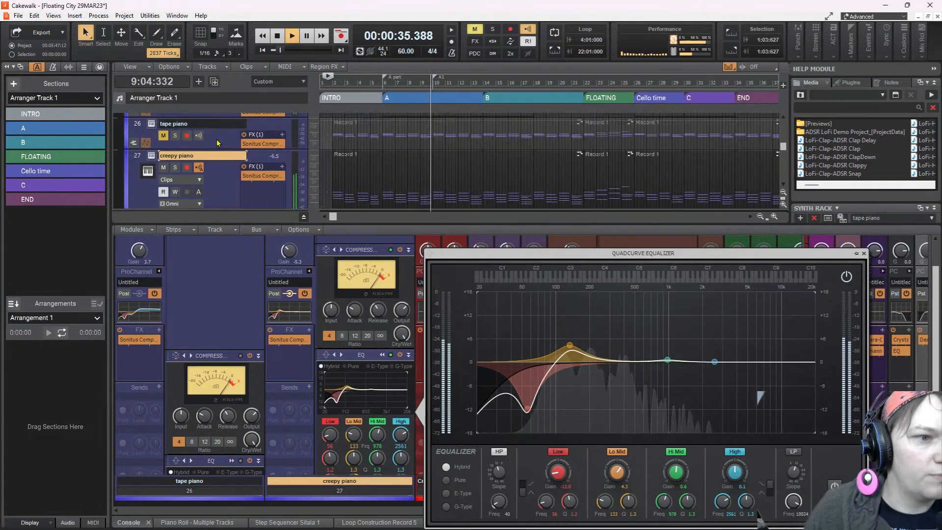
{"action": "left_click", "coordinate": [152, 156]}
{"action": "left_click", "coordinate": [671, 180]}
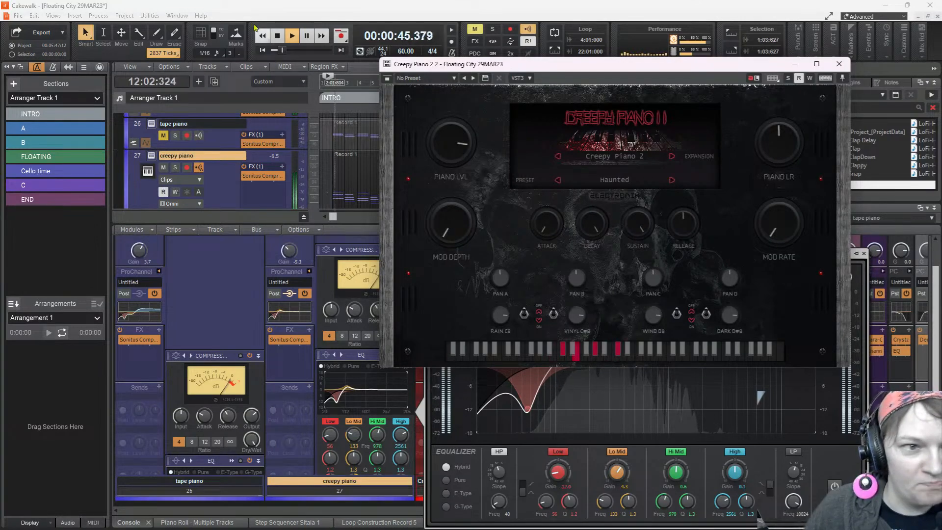
Solo creepy piano with Dim Solo enabled, restart playback, and advance its preset through Possession to The Shining
{"action": "left_click", "coordinate": [278, 36]}
{"action": "left_click", "coordinate": [494, 54]}
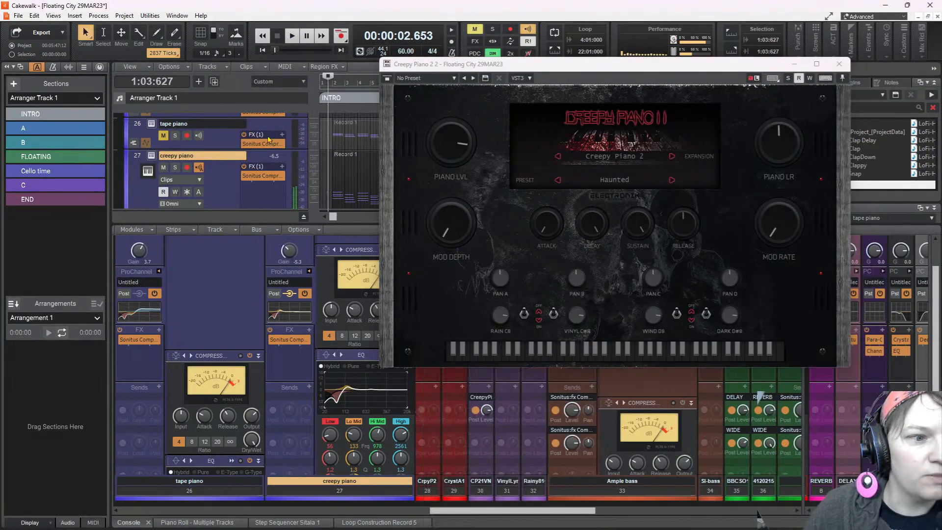
{"action": "left_click", "coordinate": [175, 167]}
{"action": "key", "text": "space"}
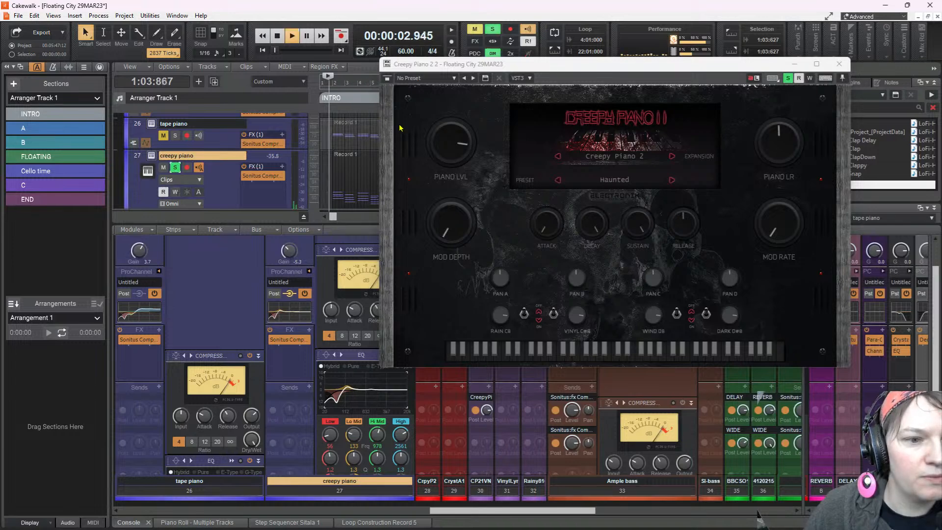
{"action": "left_click", "coordinate": [673, 180]}
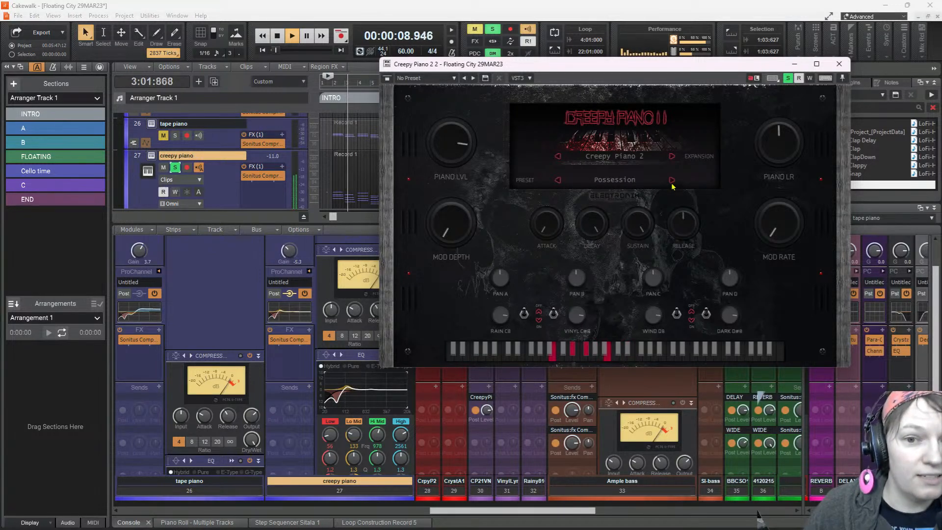
{"action": "left_click", "coordinate": [672, 181]}
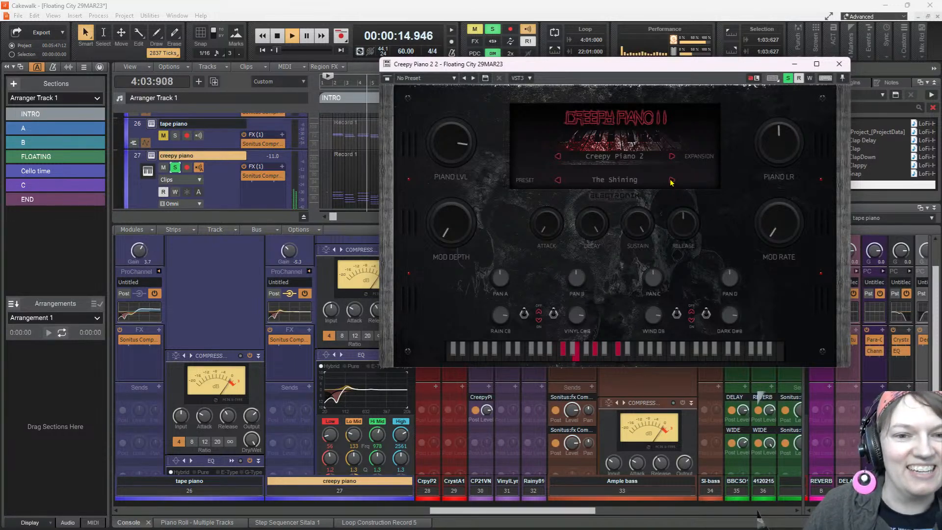
Advance the Creepy Piano 2 preset through Silent to Paranormal during playback
{"action": "left_click", "coordinate": [672, 180]}
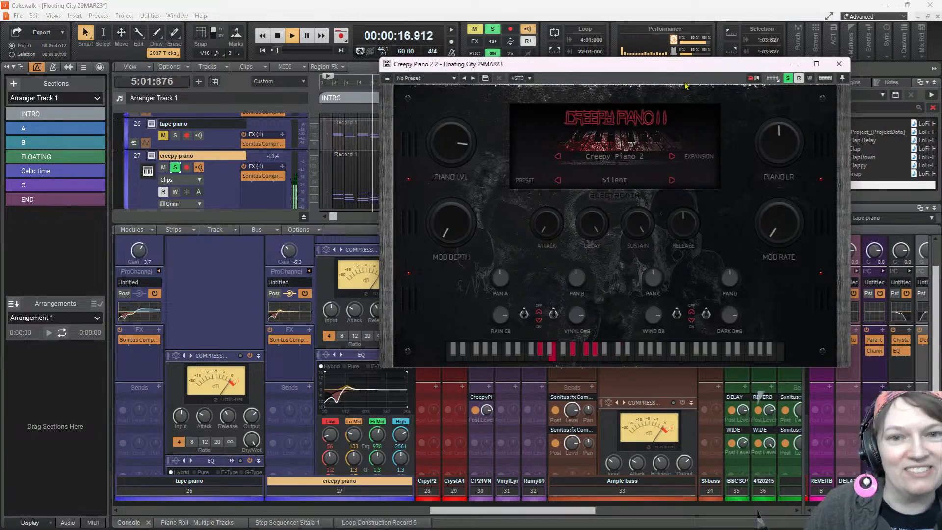
{"action": "left_click_drag", "start_coordinate": [678, 67], "coordinate": [669, 76]}
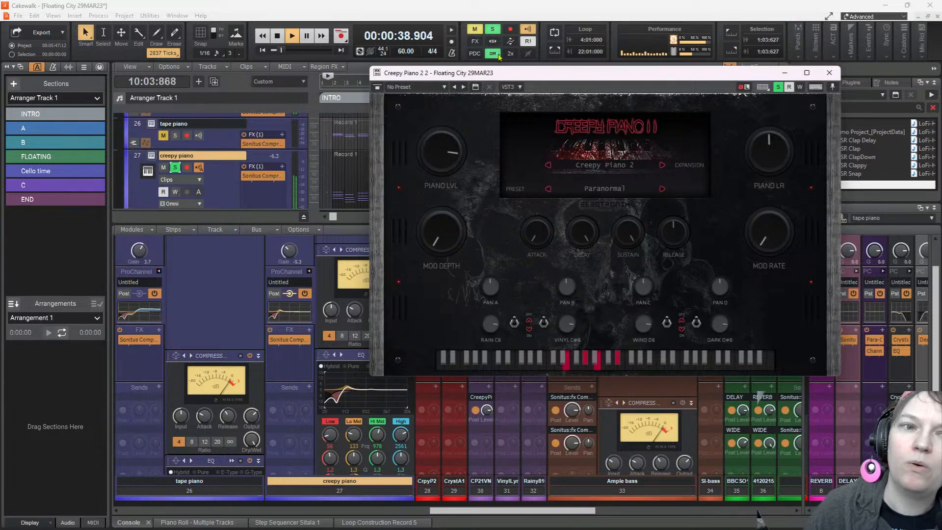
Clear the solo, turn on snapping, and replay the intro to hear the Paranormal preset in the full mix
{"action": "left_click", "coordinate": [493, 30]}
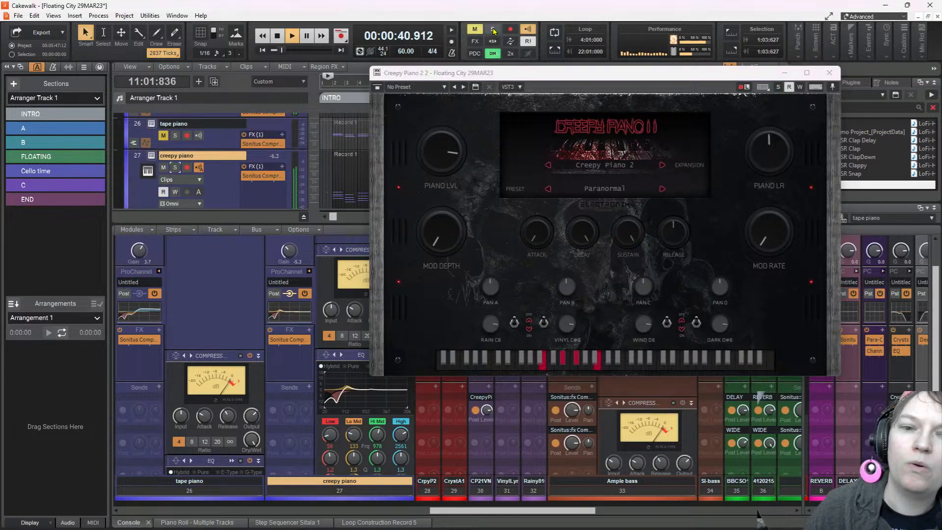
{"action": "key", "text": "space"}
{"action": "key", "text": "space"}
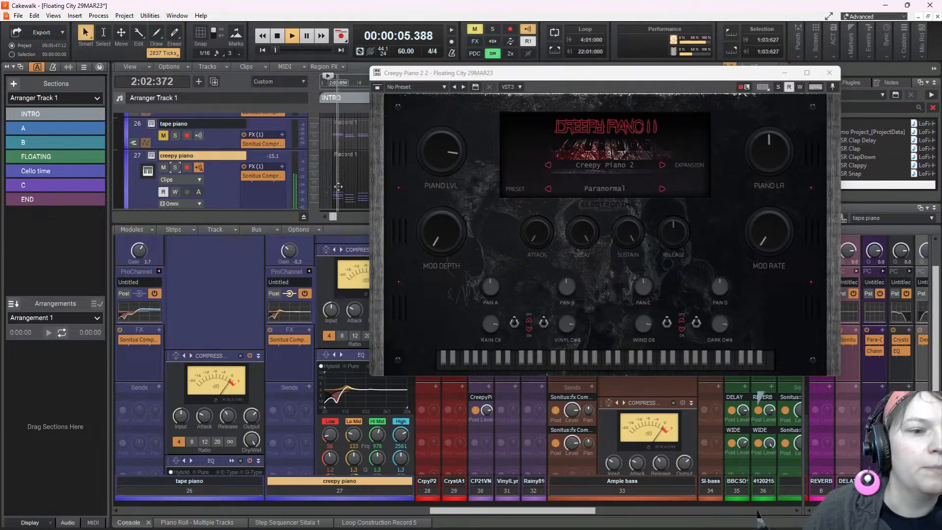
{"action": "key", "text": "n"}
{"action": "key", "text": "space"}
{"action": "key", "text": "space"}
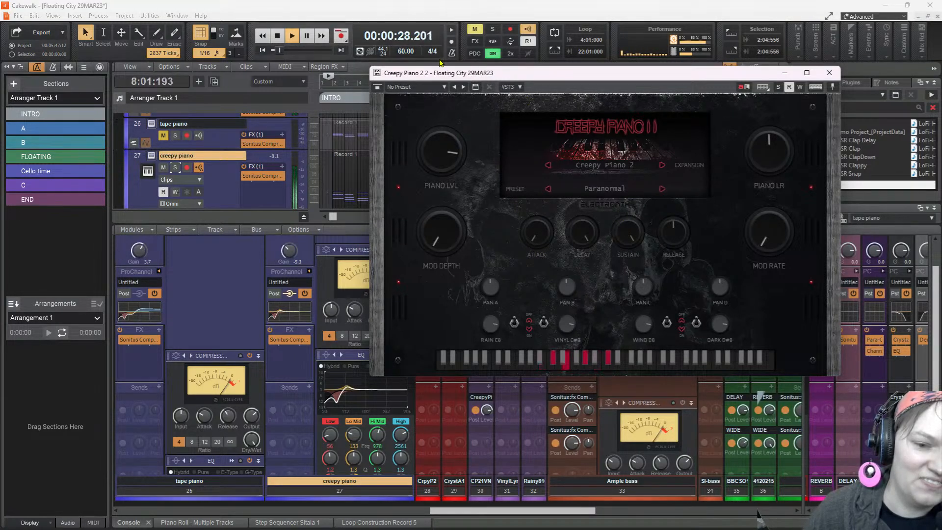
{"action": "left_click", "coordinate": [280, 38]}
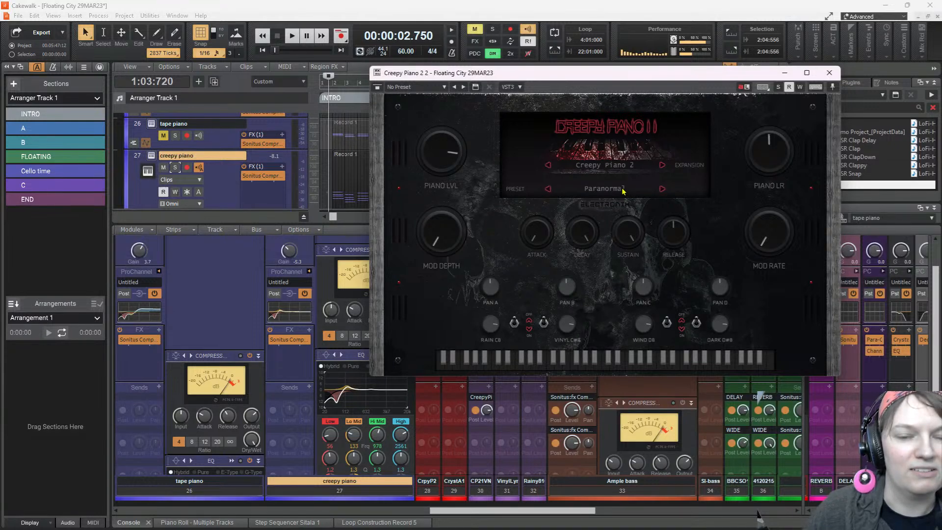
Advance the Creepy Piano 2 preset through Bizarre to Strange while replaying the intro
{"action": "key", "text": "space"}
{"action": "key", "text": "space"}
{"action": "key", "text": "space"}
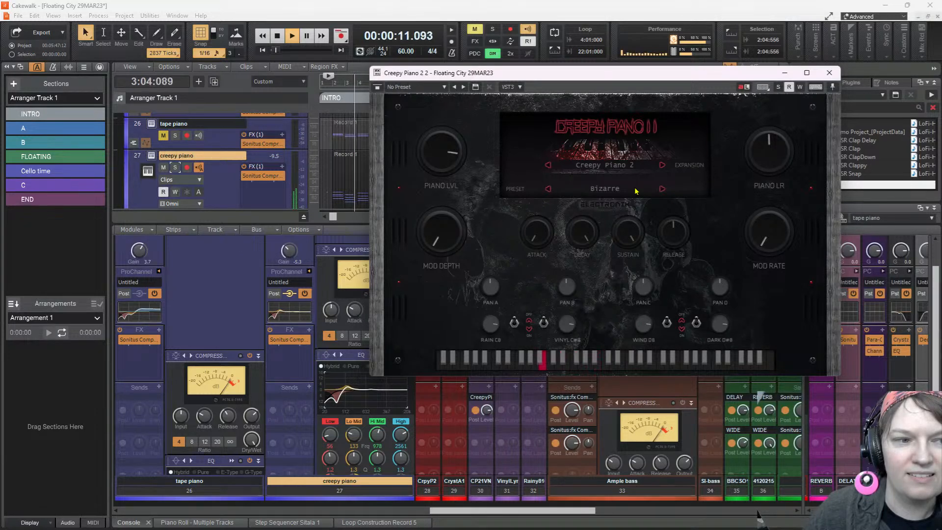
{"action": "left_click", "coordinate": [662, 188]}
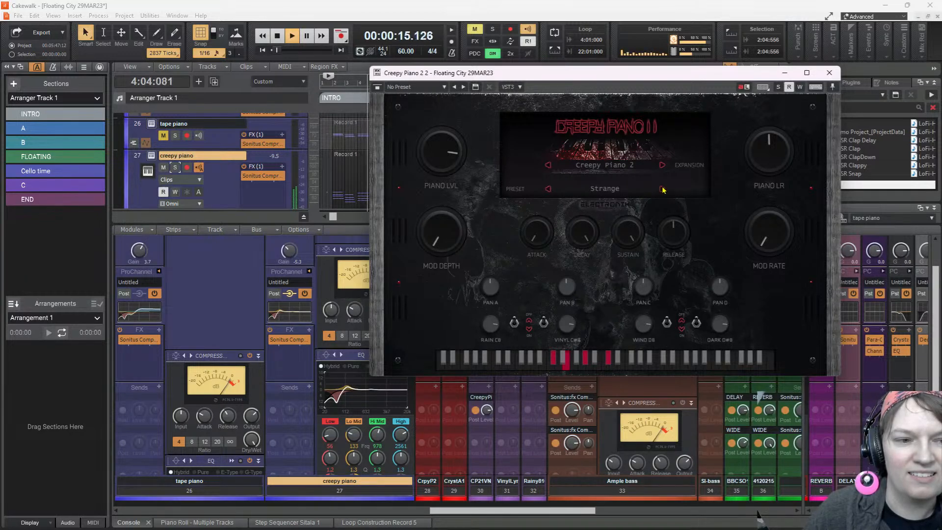
{"action": "key", "text": "space"}
{"action": "key", "text": "space"}
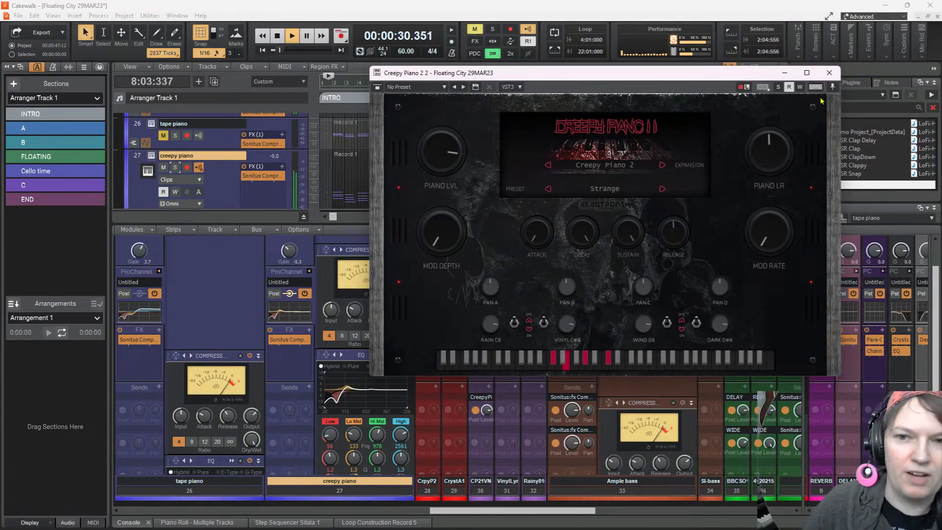
Close the synth window, rename track 27 as creepy piano-strange and lower its gain slightly
{"action": "left_click", "coordinate": [829, 72]}
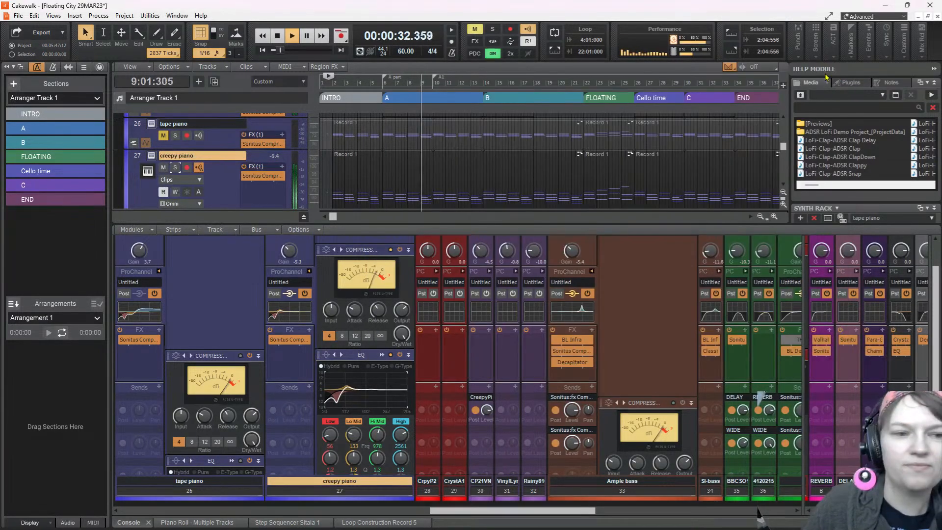
{"action": "double_click", "coordinate": [201, 156]}
{"action": "left_click", "coordinate": [202, 156]}
{"action": "type", "text": "-"}
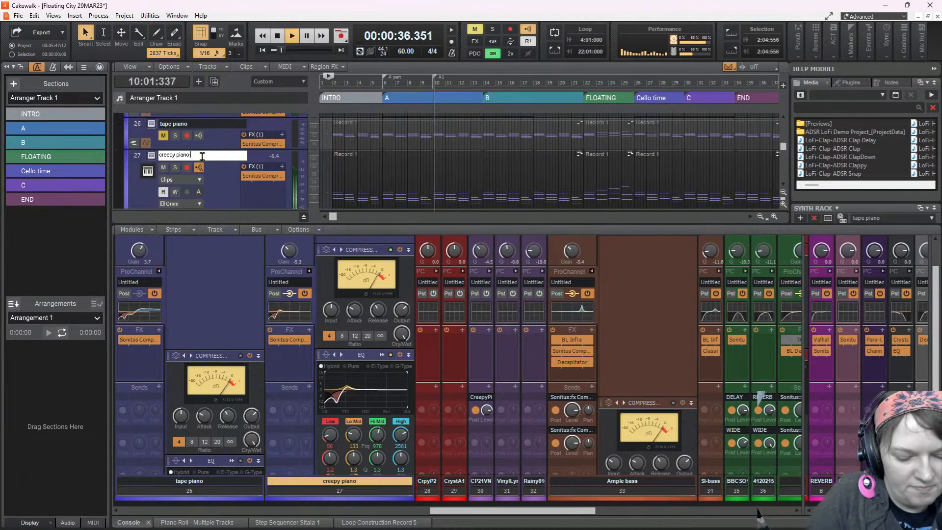
{"action": "type", "text": "strange"}
{"action": "key", "text": "Return"}
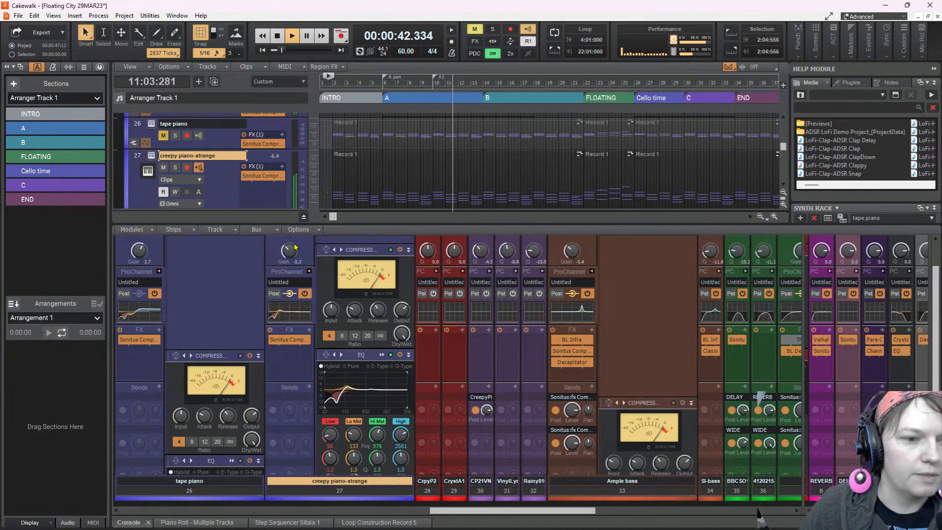
{"action": "left_click_drag", "start_coordinate": [291, 248], "coordinate": [291, 248]}
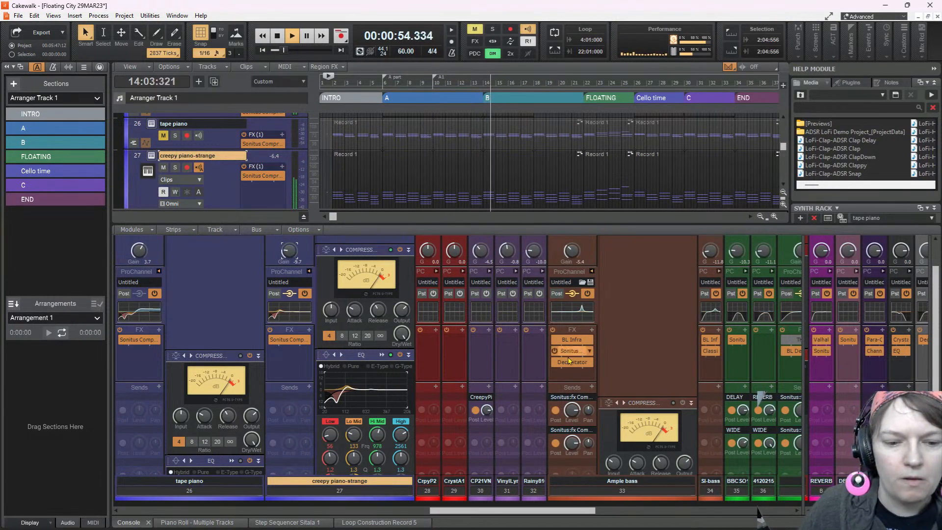
Insert a PC76 U-Type Compressor module above BREVERB 2 in the clack track's ProChannel
{"action": "left_click_drag", "start_coordinate": [544, 513], "coordinate": [272, 494]}
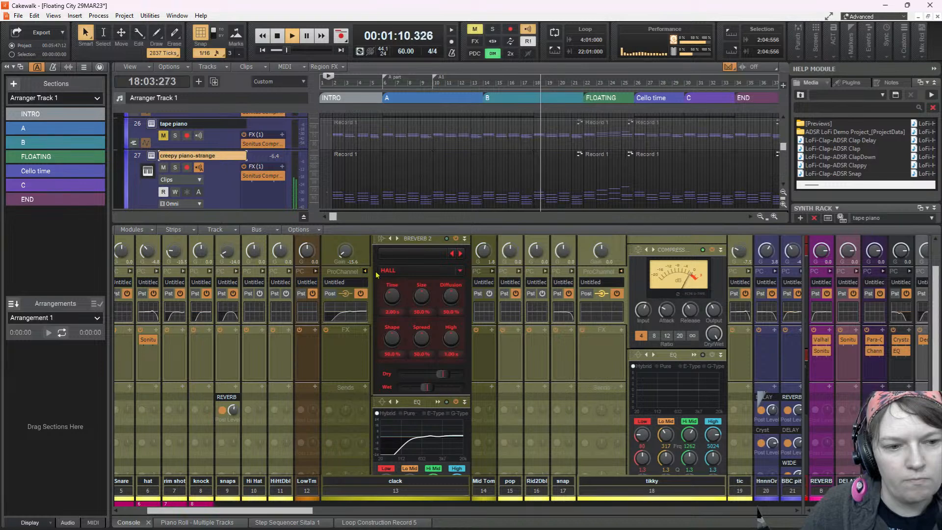
{"action": "scroll", "coordinate": [409, 278], "scroll_direction": "down", "scroll_amount": 3}
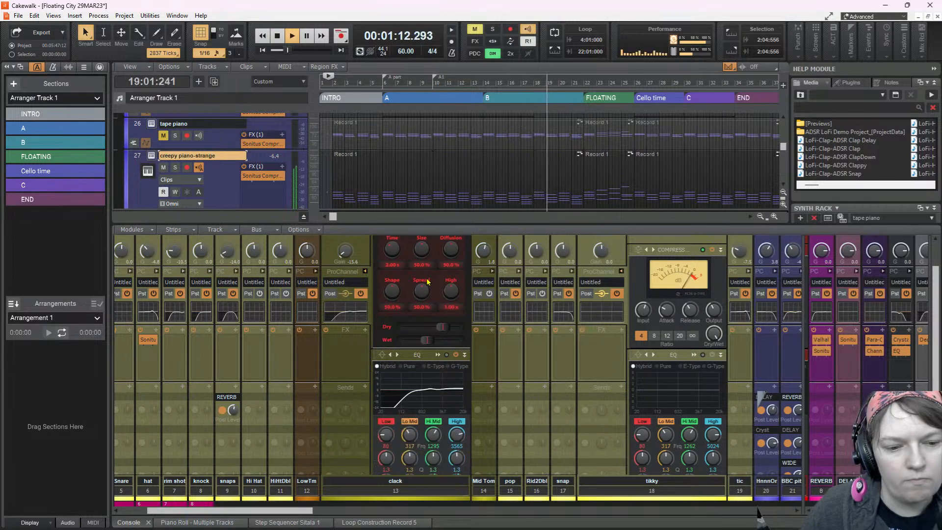
{"action": "left_click_drag", "start_coordinate": [935, 314], "coordinate": [938, 252]}
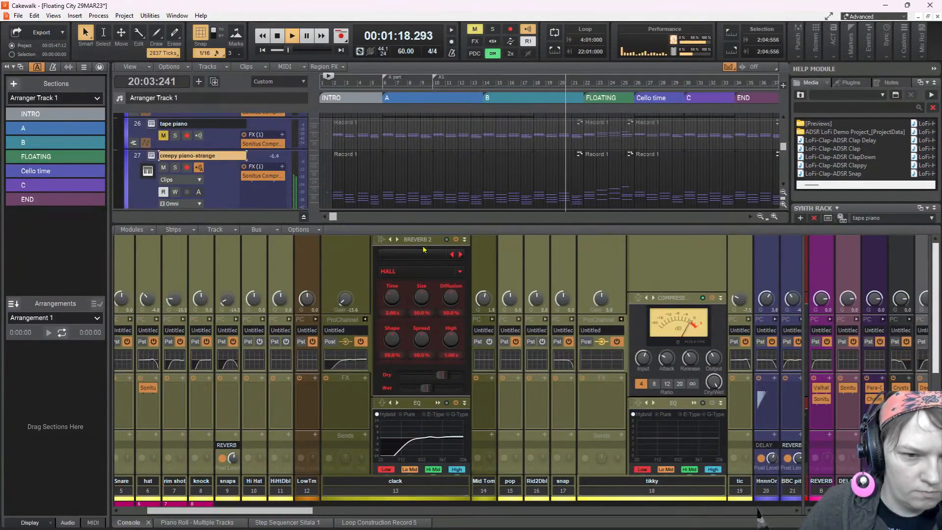
{"action": "right_click", "coordinate": [425, 243]}
{"action": "mouse_move", "coordinate": [461, 247]}
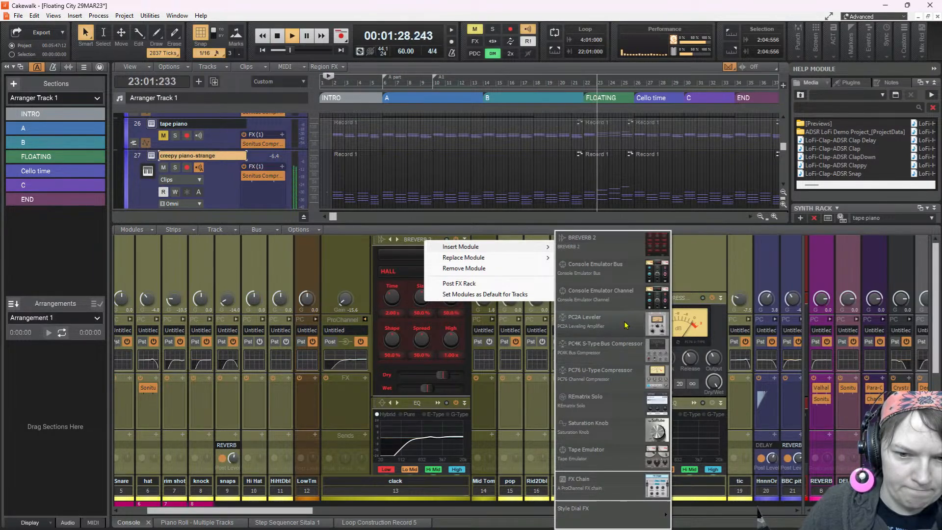
{"action": "left_click", "coordinate": [626, 370]}
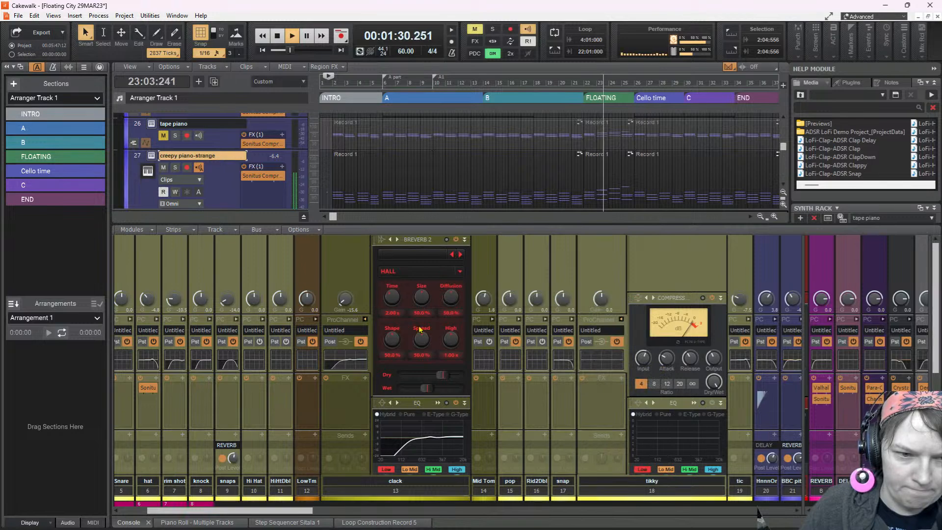
{"action": "scroll", "coordinate": [411, 316], "scroll_direction": "up", "scroll_amount": 2}
{"action": "scroll", "coordinate": [410, 316], "scroll_direction": "up", "scroll_amount": 3}
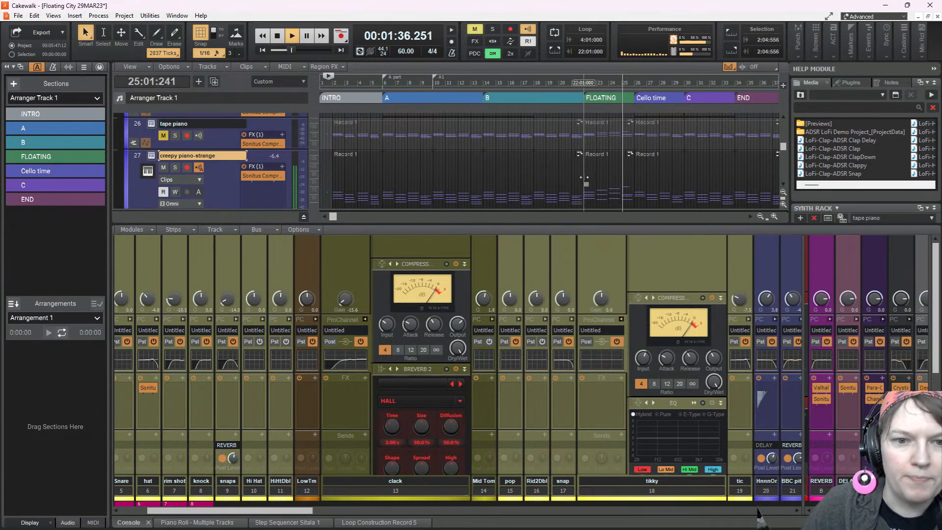
Open the creepy piano-strange clip under the FLOATING section in the Piano Roll and stop playback
{"action": "double_click", "coordinate": [609, 164]}
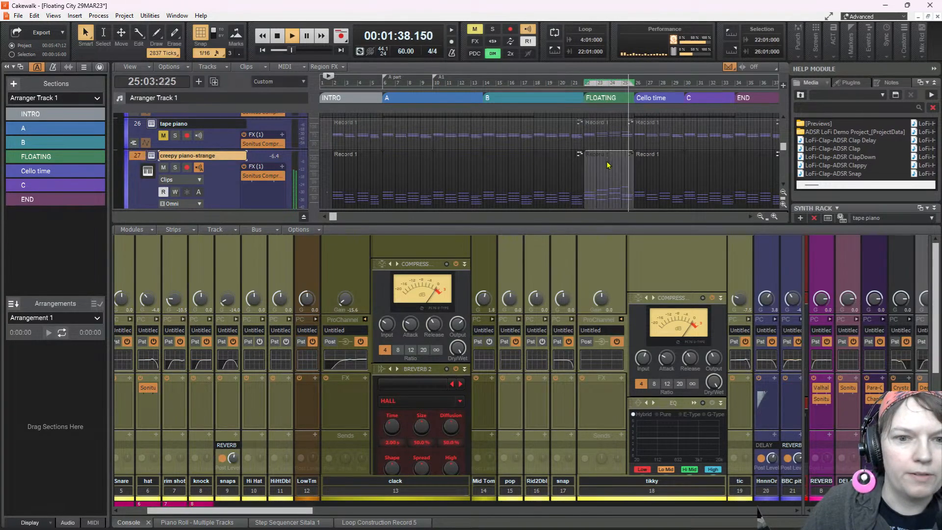
{"action": "key", "text": "space"}
{"action": "scroll", "coordinate": [591, 163], "scroll_direction": "down", "scroll_amount": 5}
{"action": "scroll", "coordinate": [592, 157], "scroll_direction": "up", "scroll_amount": 5}
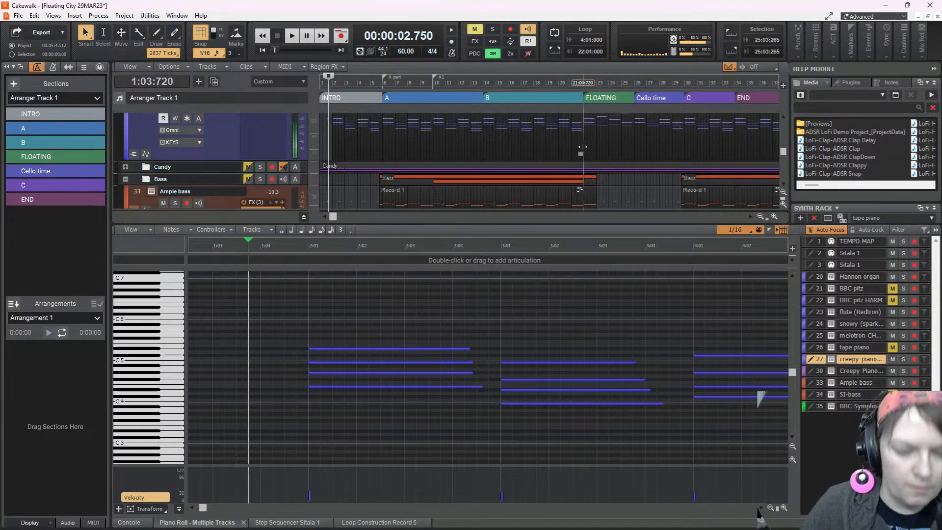
{"action": "key", "text": "n"}
{"action": "key", "text": "n"}
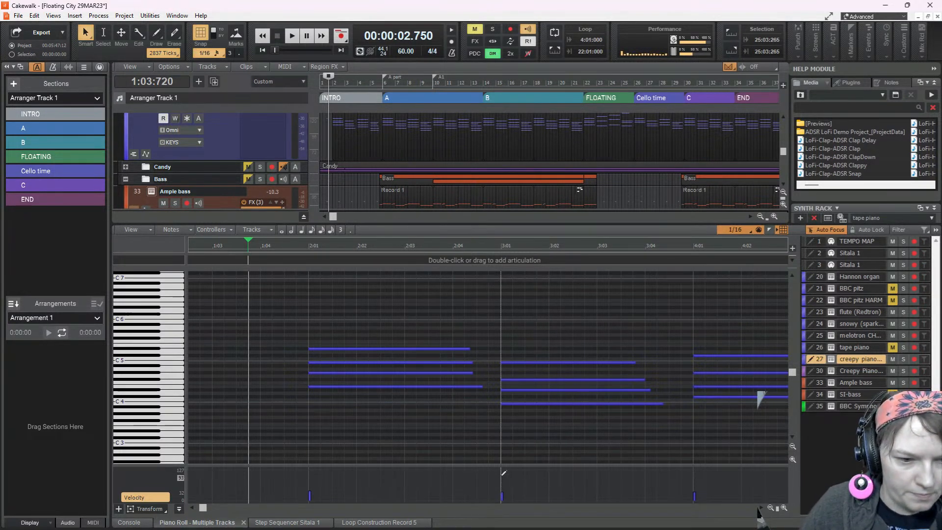
Mute SI-bass and lower the velocities of the creepy piano-strange chords at 23:01 and 24:01 while auditioning them
{"action": "key", "text": "space"}
{"action": "key", "text": "space"}
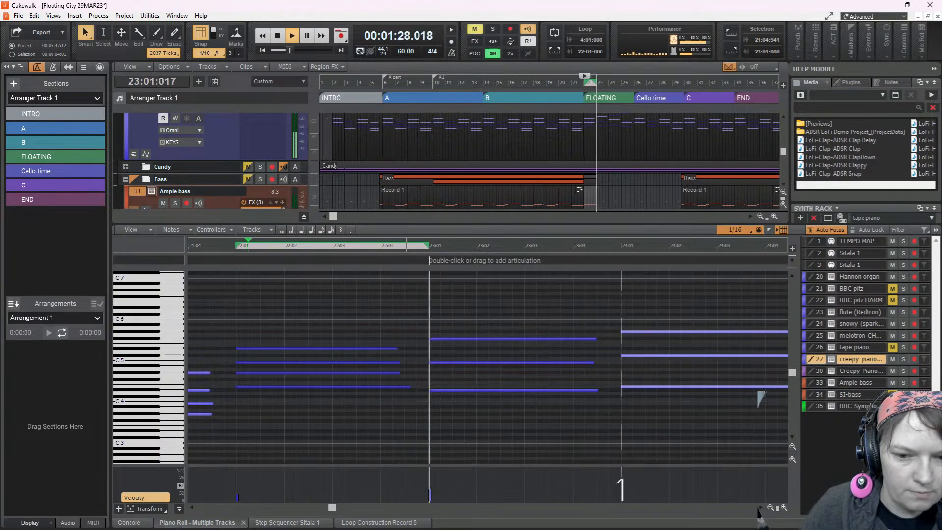
{"action": "key", "text": "space"}
{"action": "key", "text": "space"}
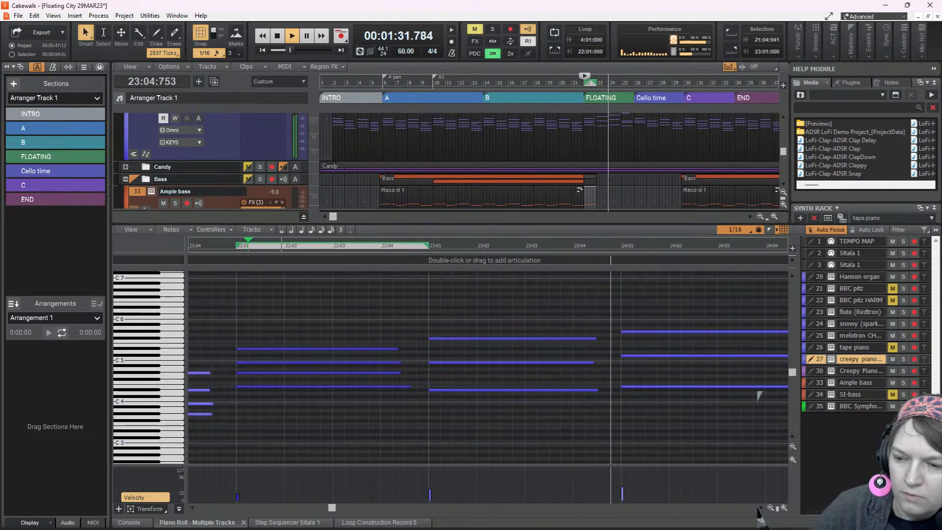
{"action": "key", "text": "space"}
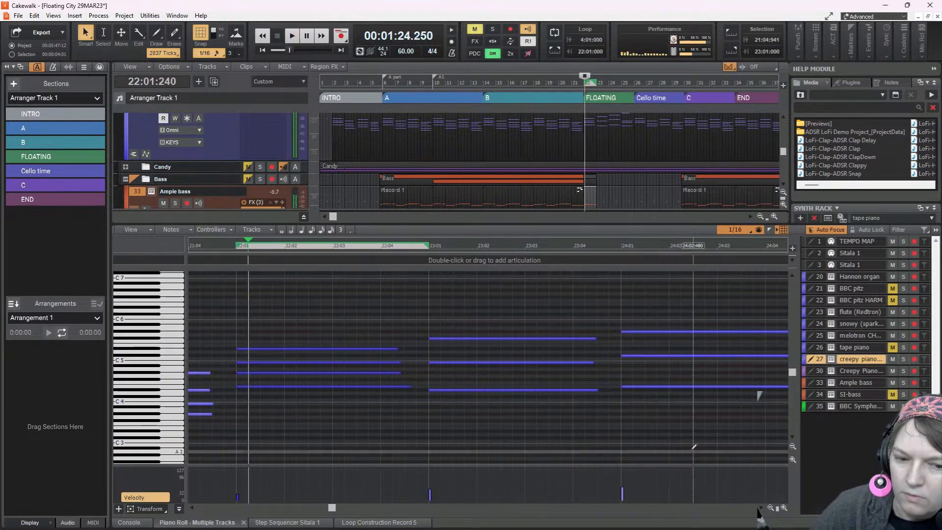
{"action": "left_click_drag", "start_coordinate": [617, 494], "coordinate": [632, 493]}
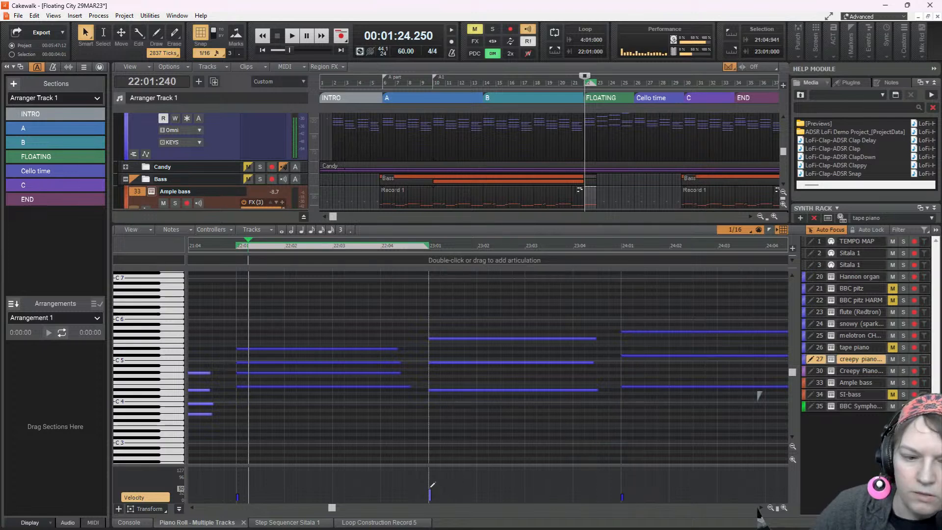
{"action": "left_click_drag", "start_coordinate": [430, 492], "coordinate": [439, 490]}
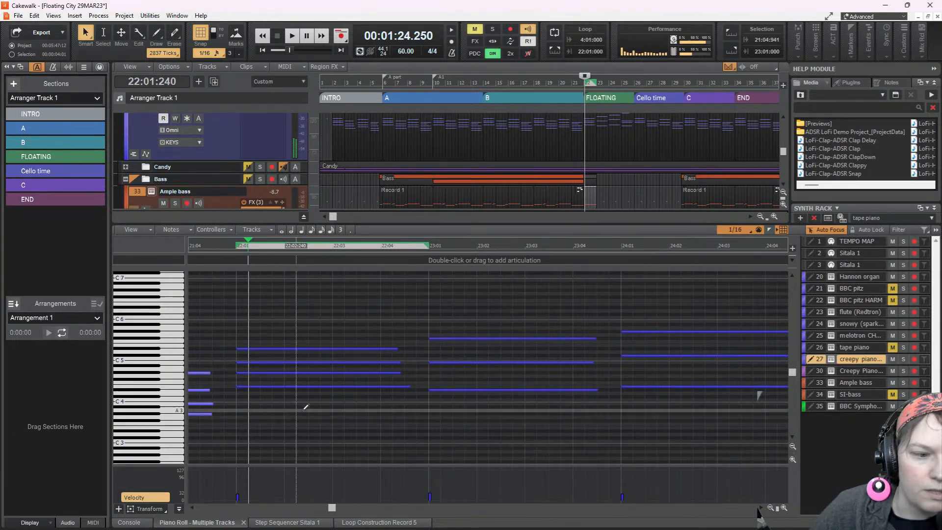
Replay the start of the FLOATING section from 22:01:000 to judge the softened piano chords
{"action": "key", "text": "space"}
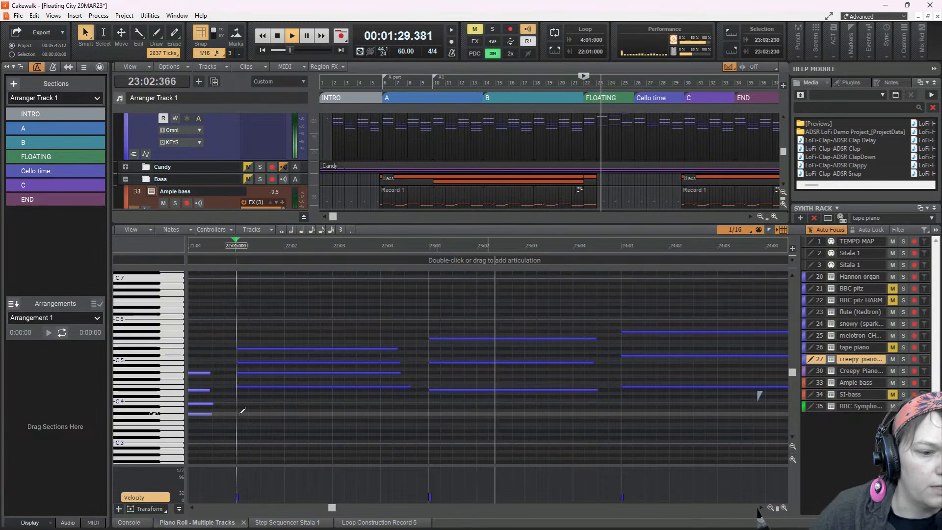
{"action": "key", "text": "space"}
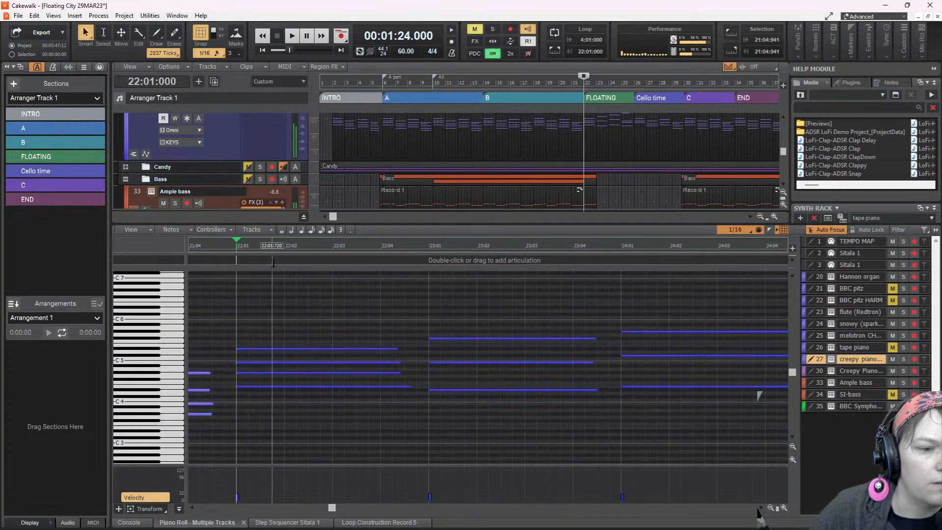
{"action": "key", "text": "space"}
{"action": "key", "text": "space"}
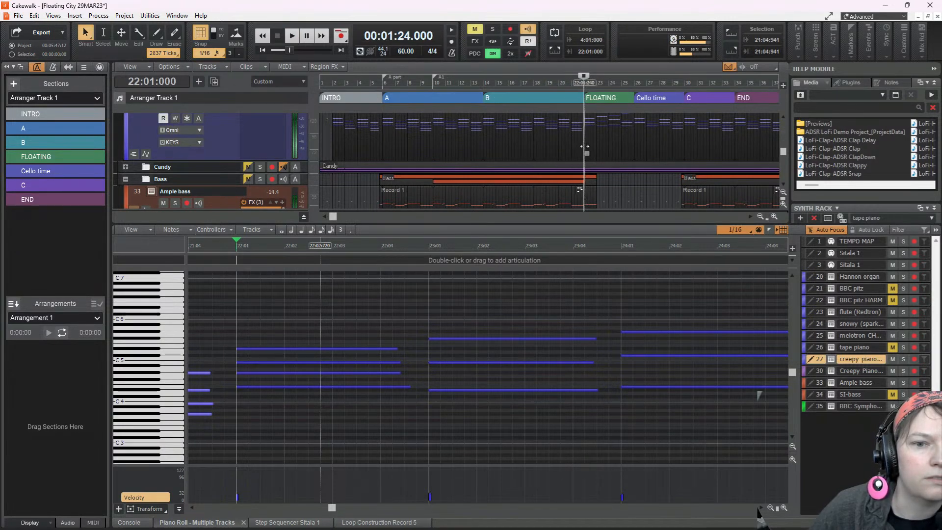
{"action": "scroll", "coordinate": [605, 149], "scroll_direction": "up", "scroll_amount": 2}
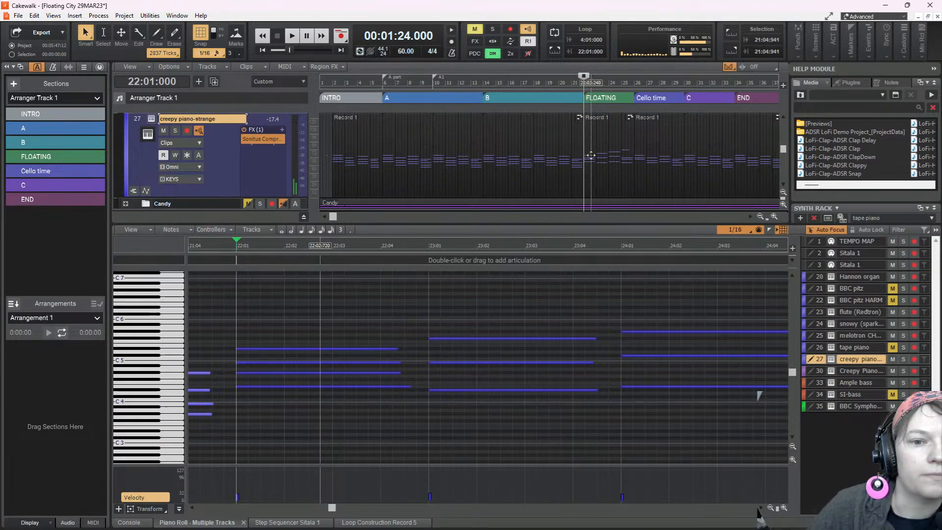
{"action": "key", "text": "space"}
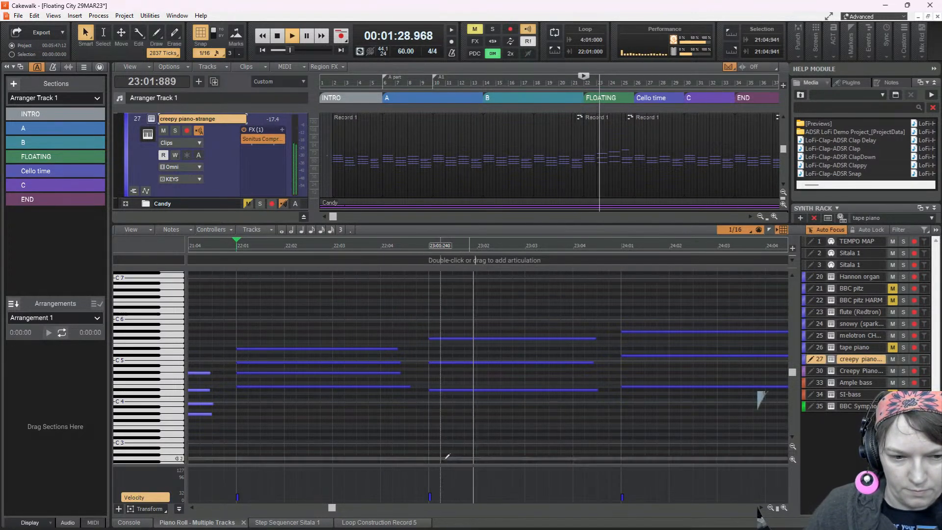
Stop playback, select the piano chords in bars 23 and 24, and set their velocity to 44
{"action": "key", "text": "space"}
{"action": "left_click_drag", "start_coordinate": [465, 314], "coordinate": [657, 441]}
{"action": "left_click_drag", "start_coordinate": [431, 490], "coordinate": [432, 486]}
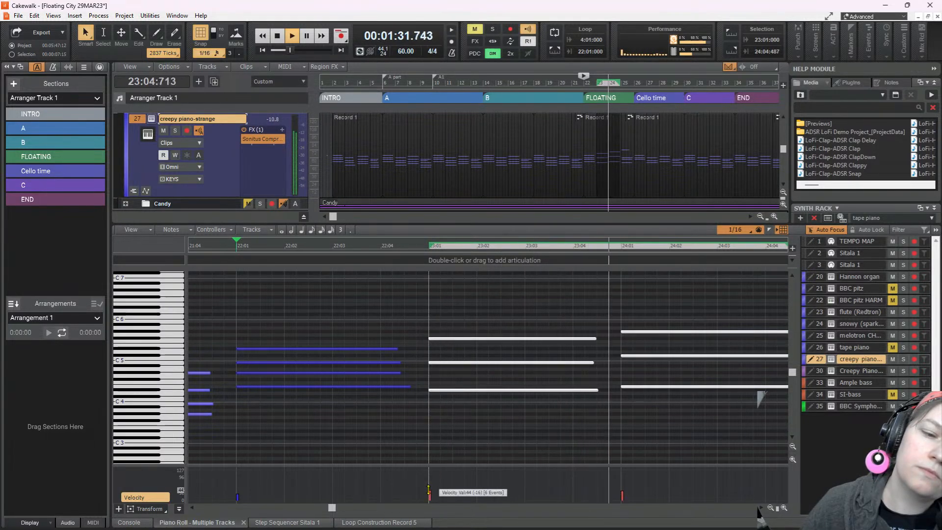
Replay the FLOATING section from bar 22 and make the Piano Roll's velocity lane taller
{"action": "key", "text": "space"}
{"action": "key", "text": "space"}
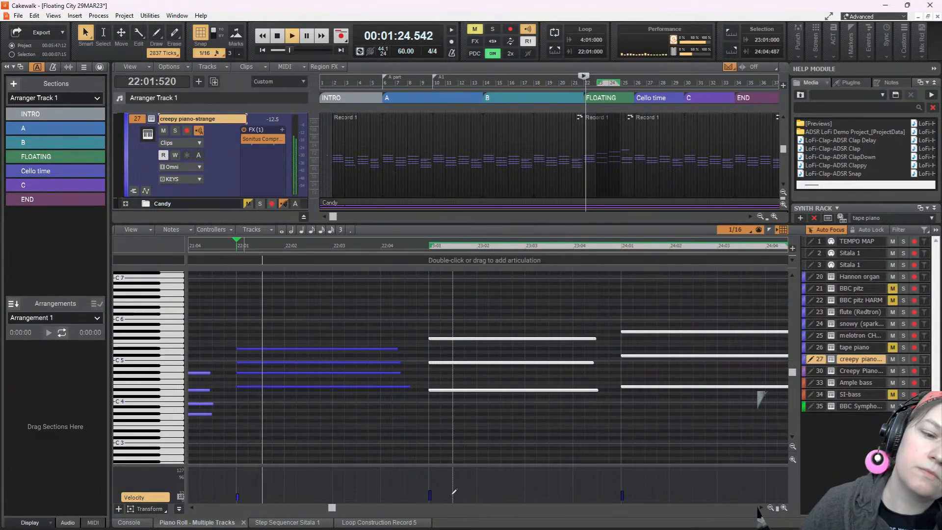
{"action": "left_click_drag", "start_coordinate": [471, 463], "coordinate": [469, 425]}
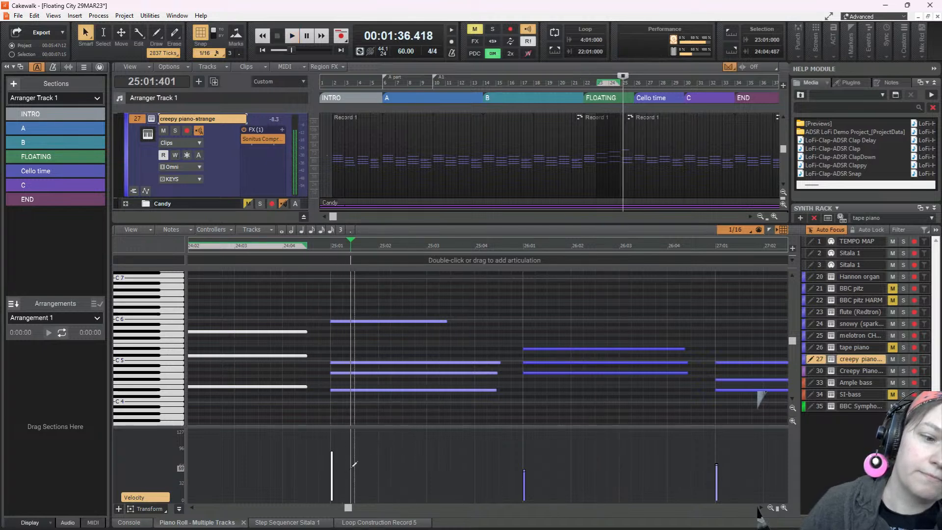
Lower the velocity of the creepy piano-strange chord at 25:01 to match the following chords and audition it from 24:03:720
{"action": "left_click", "coordinate": [354, 406]}
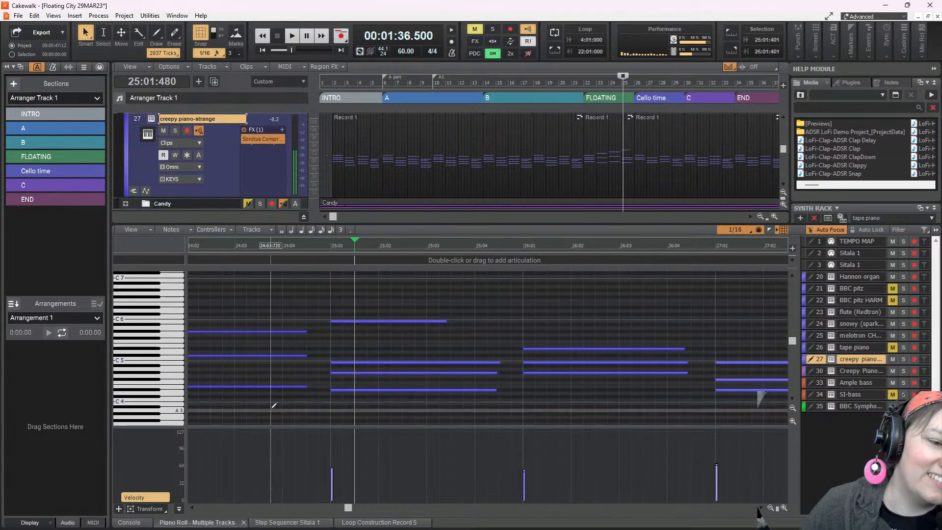
{"action": "left_click", "coordinate": [271, 407]}
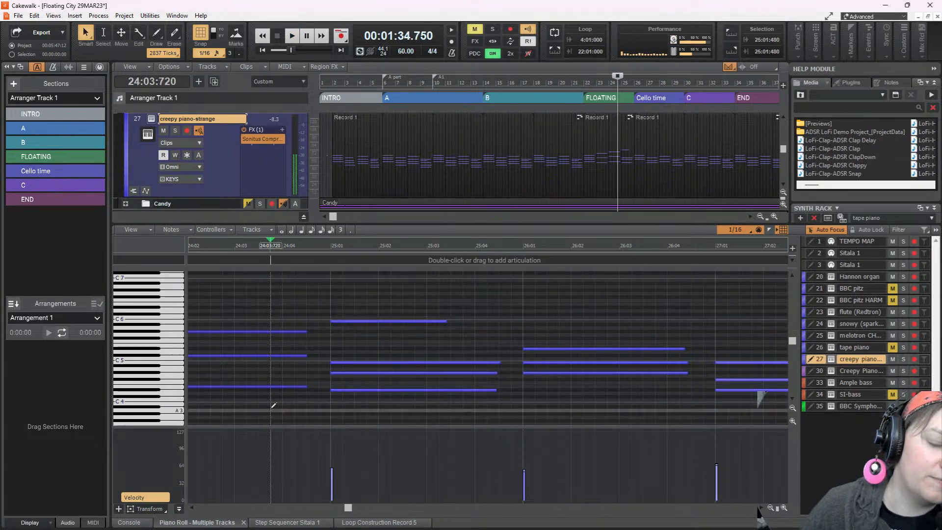
{"action": "key", "text": "space"}
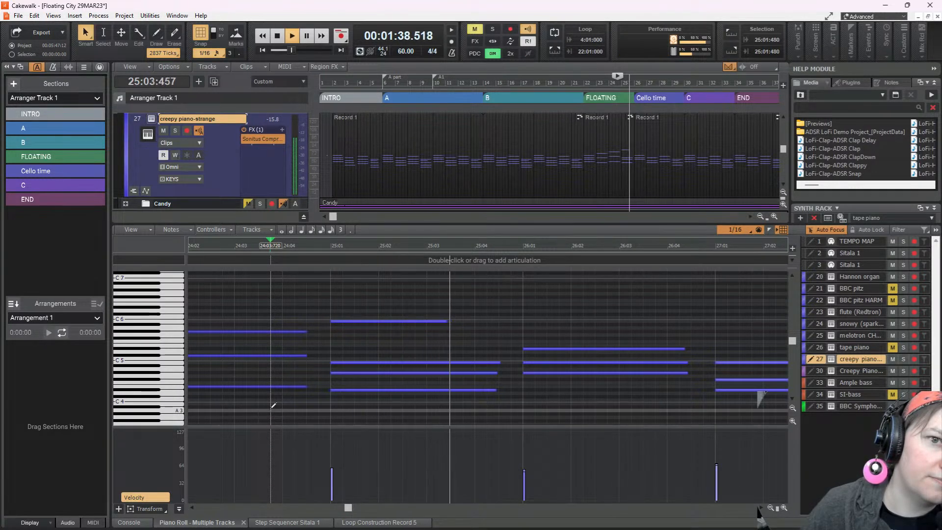
{"action": "key", "text": "space"}
{"action": "key", "text": "space"}
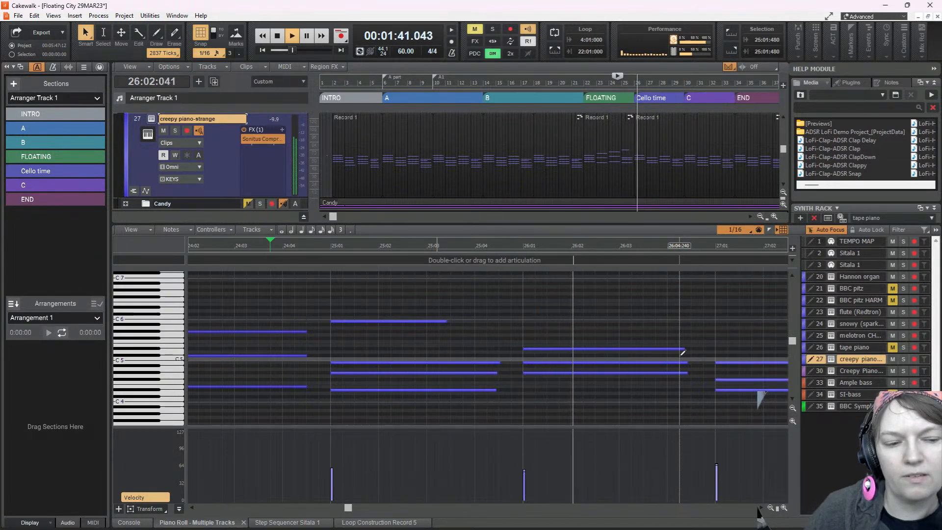
{"action": "key", "text": "space"}
Save the project and play the INTRO section from 1:04:240 to hear the opening piano chords
{"action": "key", "text": "ctrl+s"}
{"action": "key", "text": "ctrl+Home"}
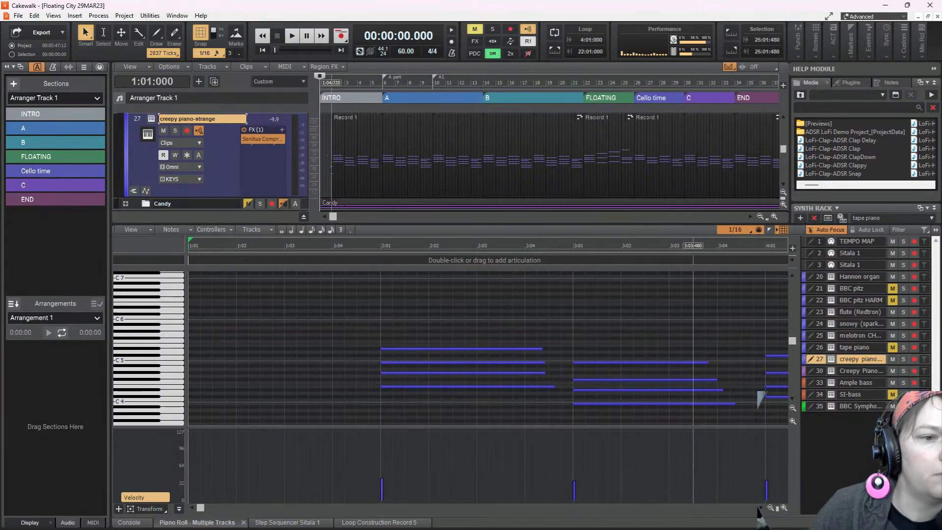
{"action": "key", "text": "space"}
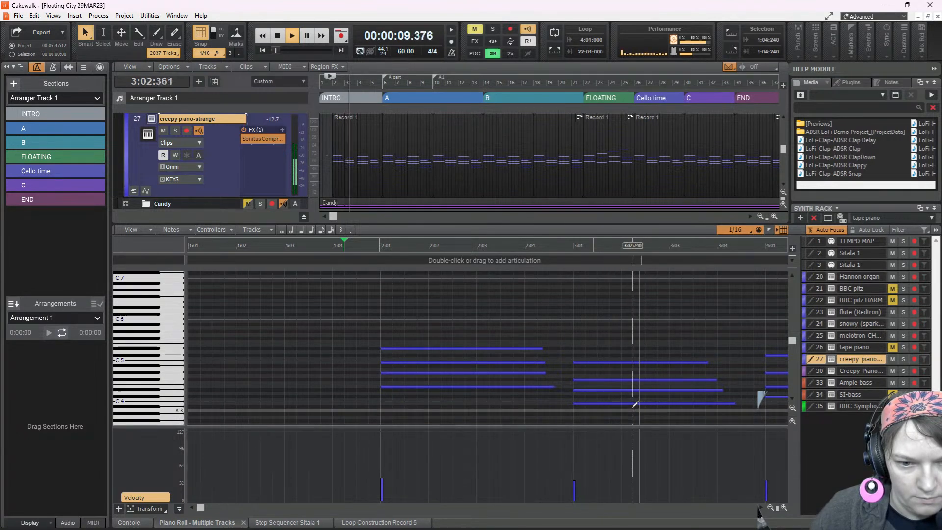
{"action": "key", "text": "space"}
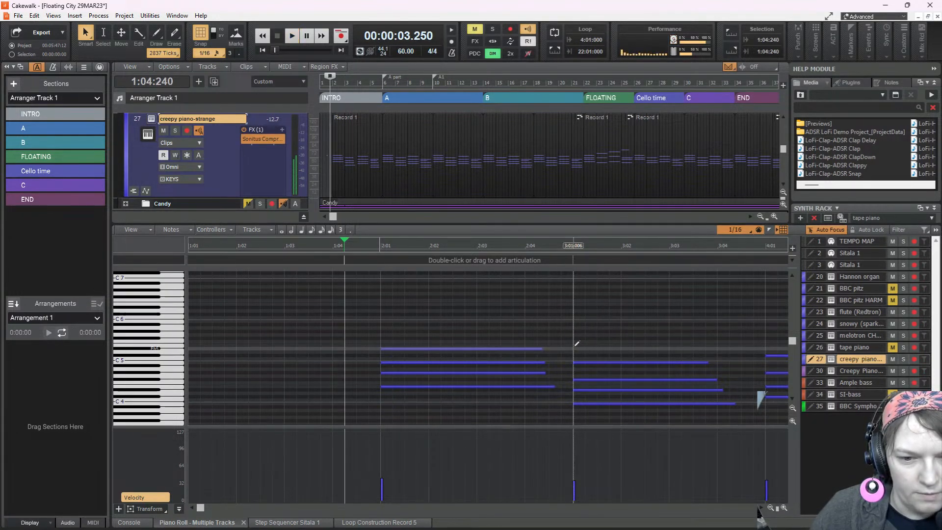
Add a soft D#5 on top of the piano chord at 3:01, and play from 2:01:000 while switching to the Console
{"action": "left_click_drag", "start_coordinate": [579, 443], "coordinate": [590, 489]}
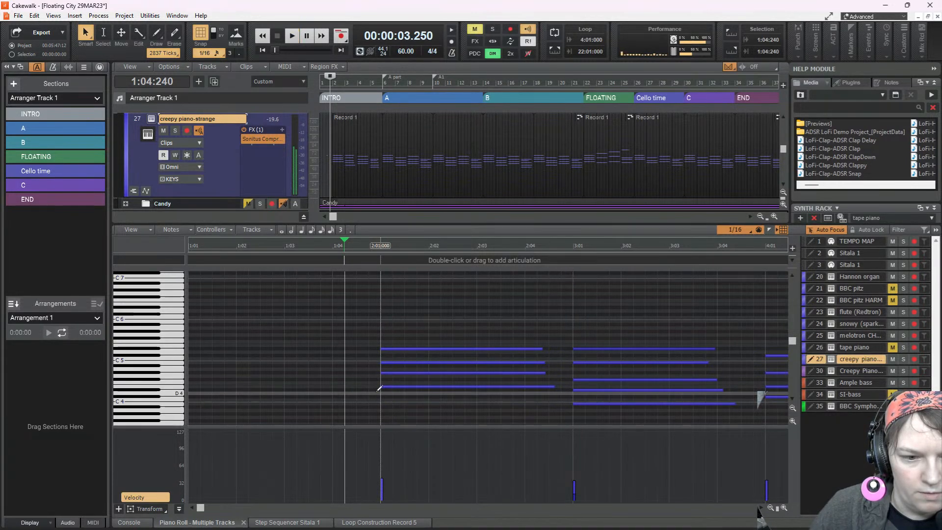
{"action": "left_click", "coordinate": [379, 388]}
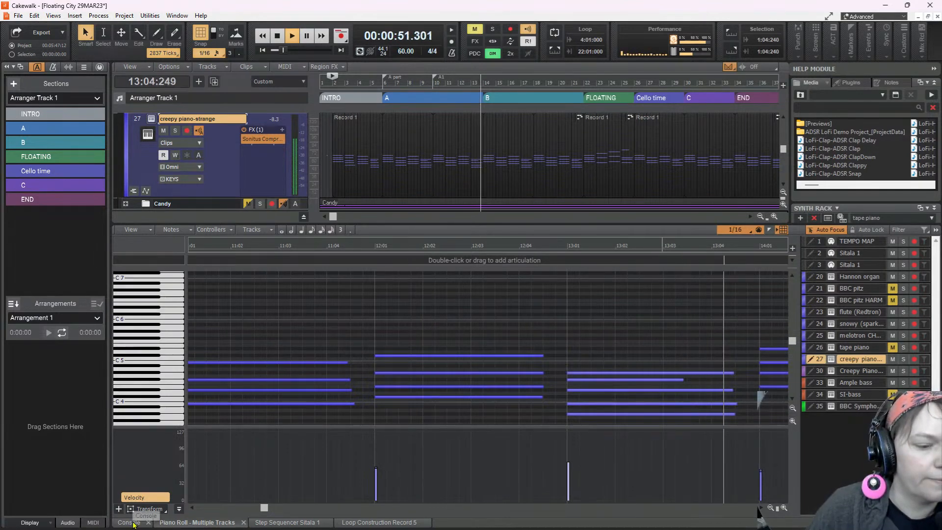
{"action": "left_click", "coordinate": [131, 522]}
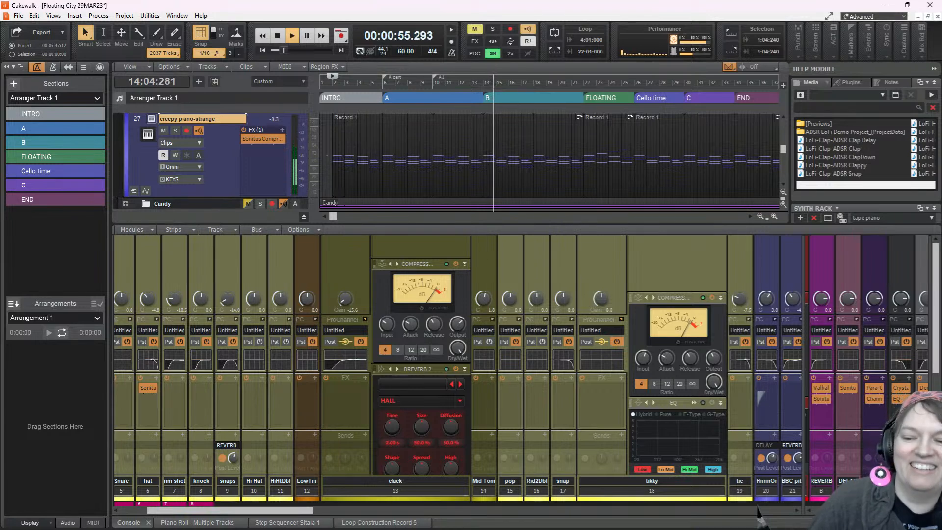
{"action": "key", "text": "space"}
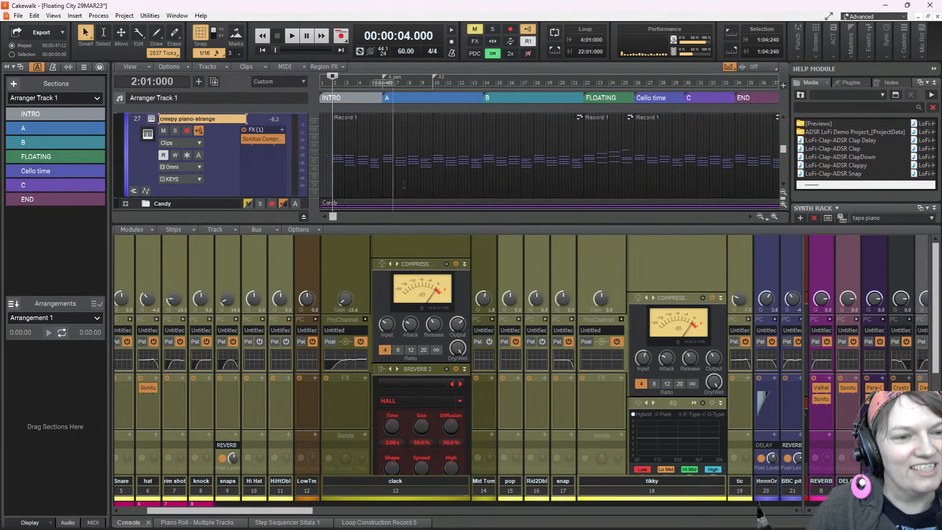
Replay from 2:01:000, reopen the creepy piano-strange clip in the Piano Roll, and select the D#5 note in bar 3
{"action": "key", "text": "space"}
{"action": "double_click", "coordinate": [347, 139]}
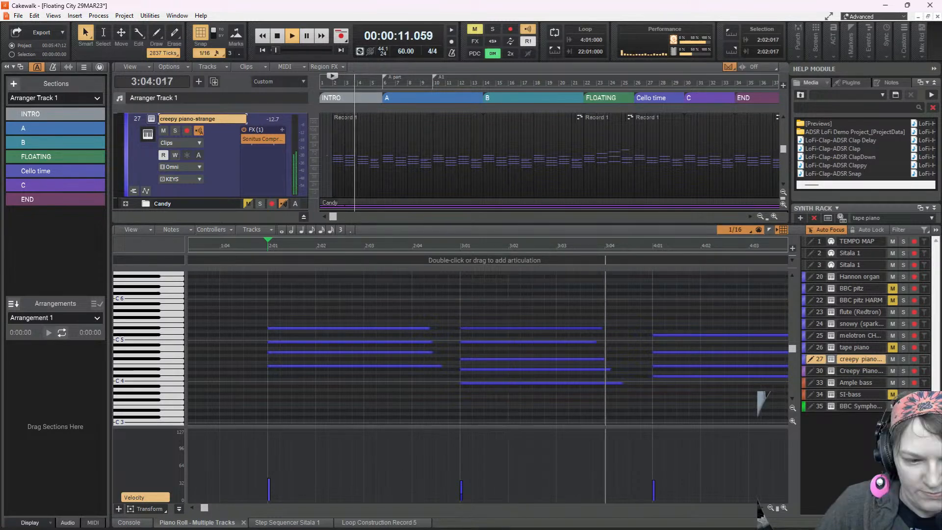
{"action": "key", "text": "space"}
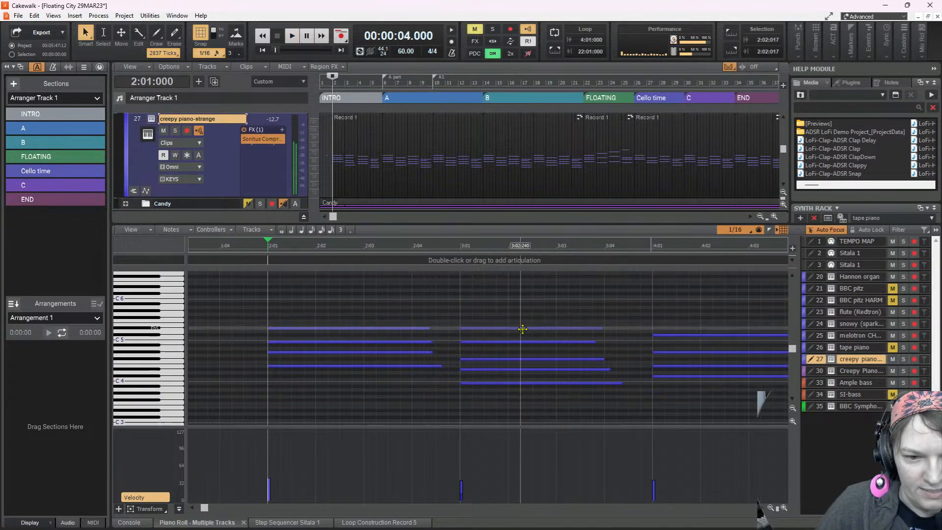
{"action": "left_click", "coordinate": [523, 328]}
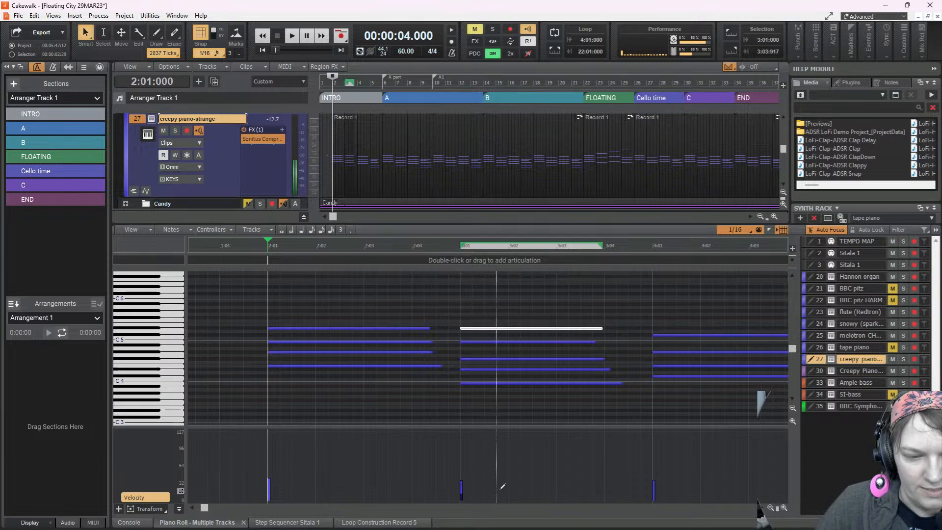
Try a soft top note on the piano chord at 5:01, raise it to D#5, and audition it from 4:02:000
{"action": "key", "text": "space"}
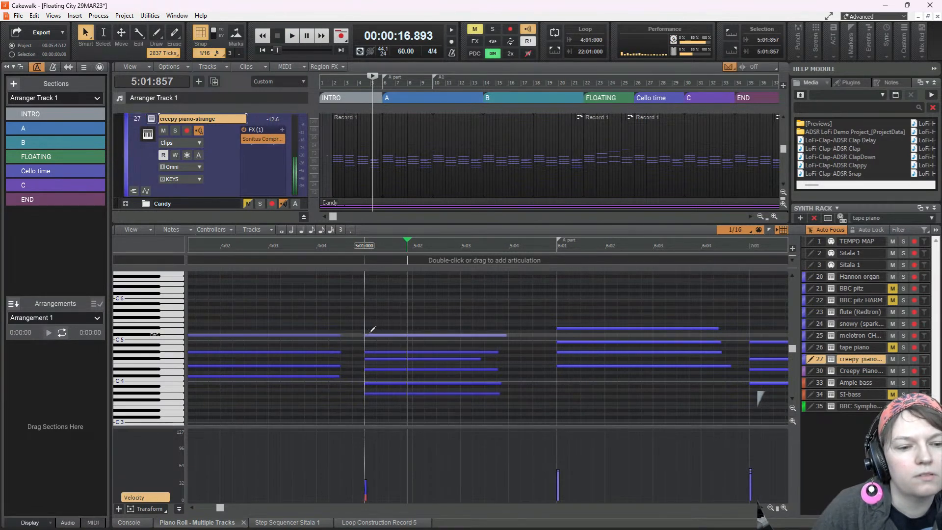
{"action": "left_click_drag", "start_coordinate": [389, 335], "coordinate": [389, 328]}
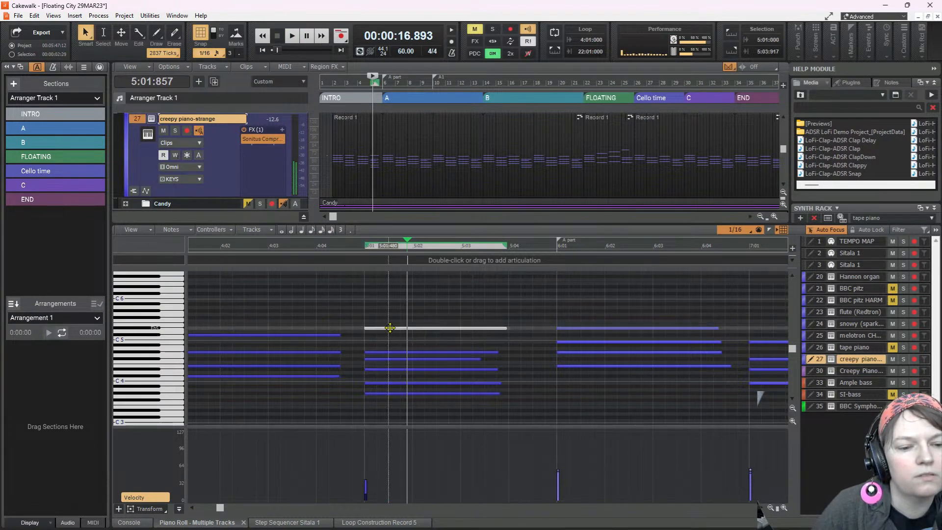
{"action": "left_click", "coordinate": [219, 310]}
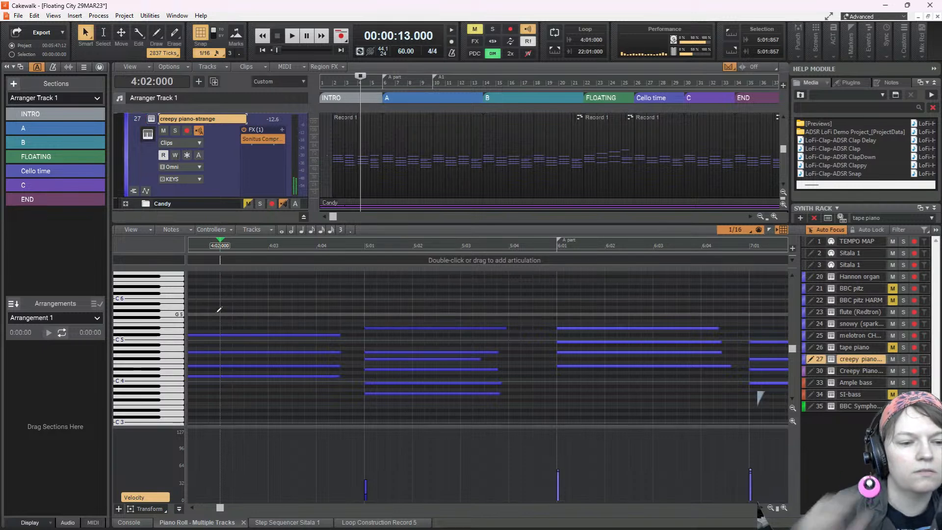
{"action": "key", "text": "space"}
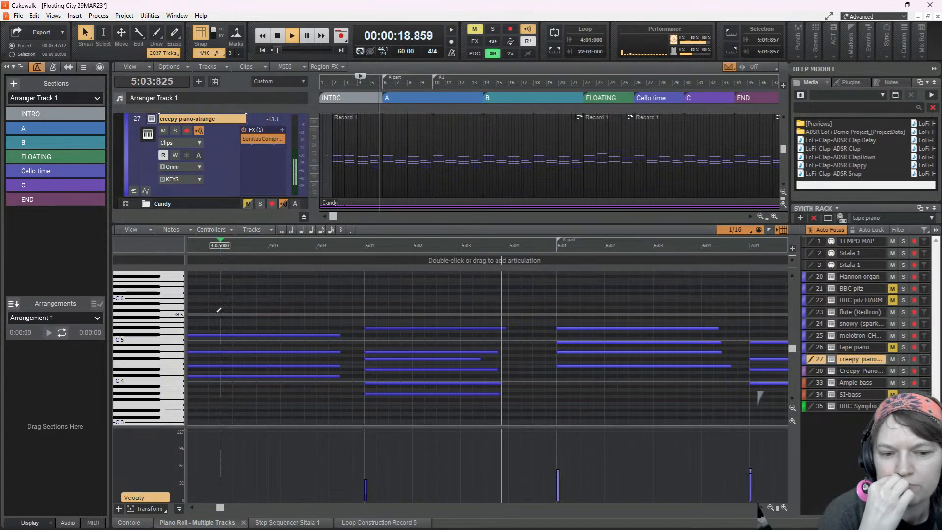
{"action": "key", "text": "space"}
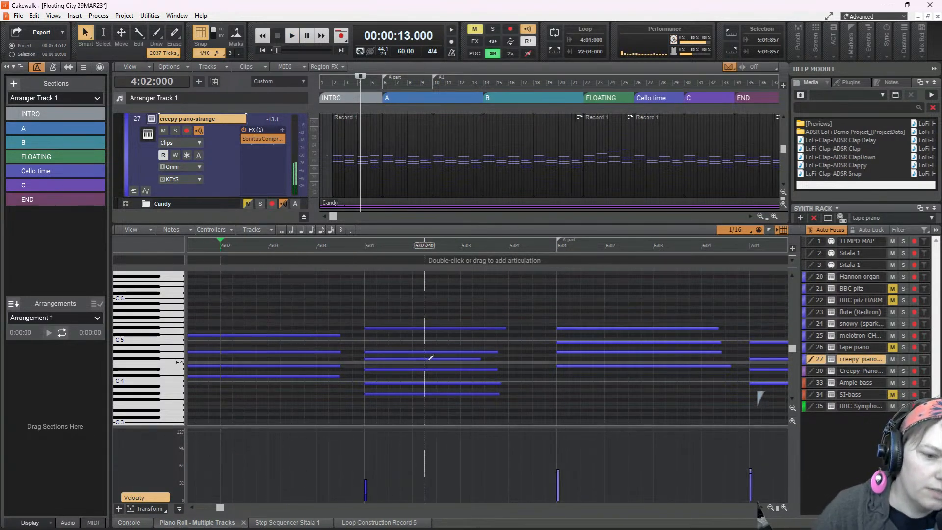
Audition the individual notes of the piano chord at 5:01 and move its B3 up an octave to B4
{"action": "left_click", "coordinate": [406, 394]}
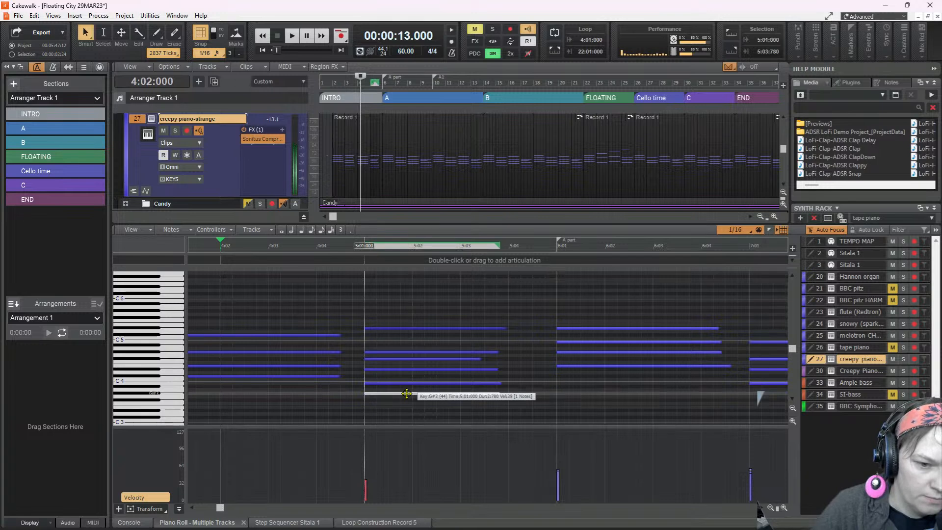
{"action": "left_click", "coordinate": [410, 384]}
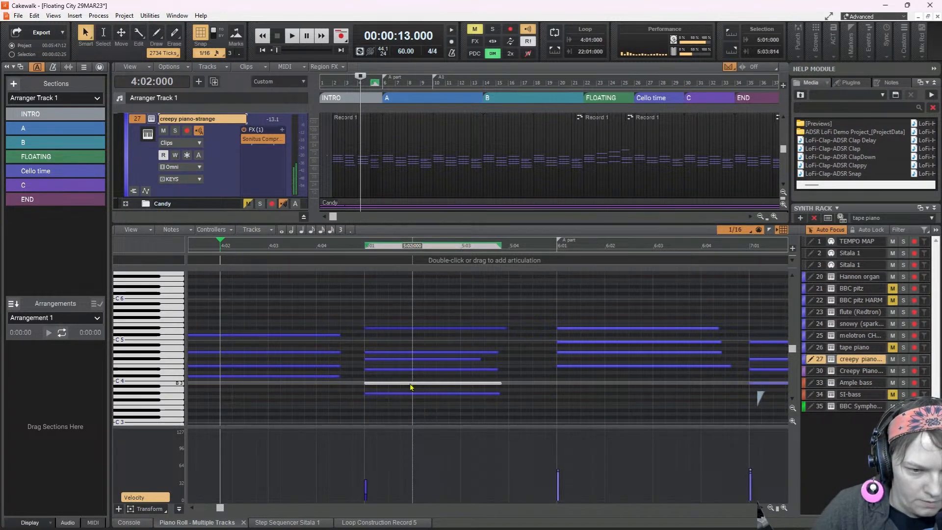
{"action": "left_click", "coordinate": [409, 383]}
{"action": "left_click_drag", "start_coordinate": [410, 383], "coordinate": [409, 353]}
{"action": "left_click", "coordinate": [410, 359]}
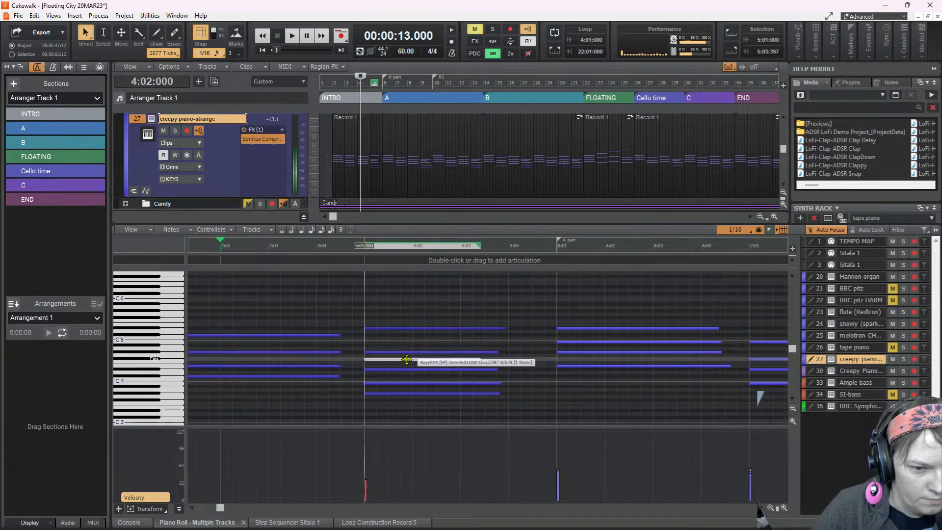
{"action": "left_click", "coordinate": [407, 369]}
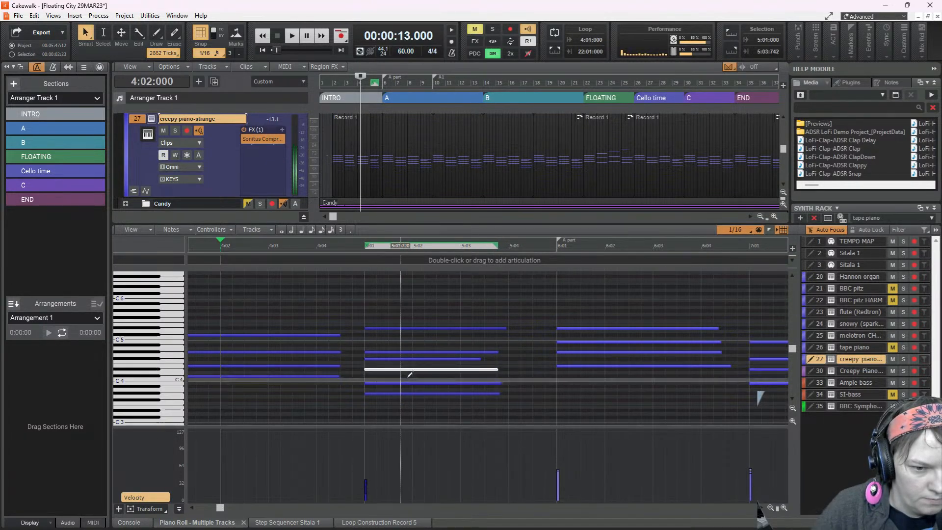
{"action": "left_click", "coordinate": [404, 383]}
{"action": "left_click", "coordinate": [403, 327]}
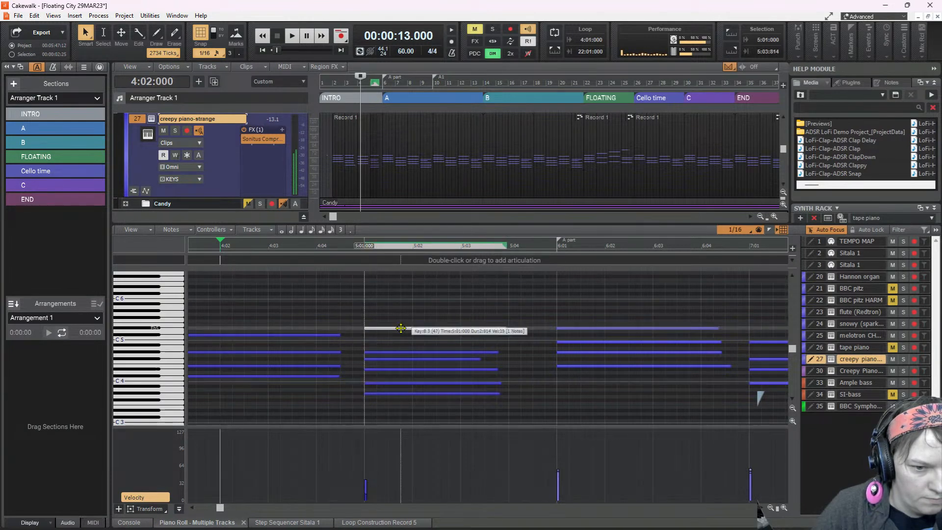
{"action": "left_click_drag", "start_coordinate": [405, 384], "coordinate": [405, 342]}
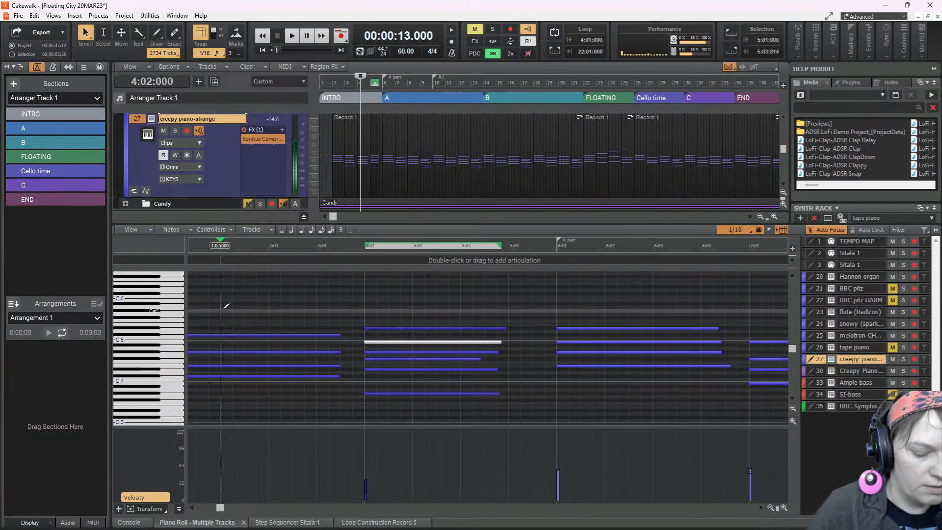
Replay the transition into section A from 4:02:000 to judge the revoiced chord in bar 5
{"action": "left_click", "coordinate": [292, 39]}
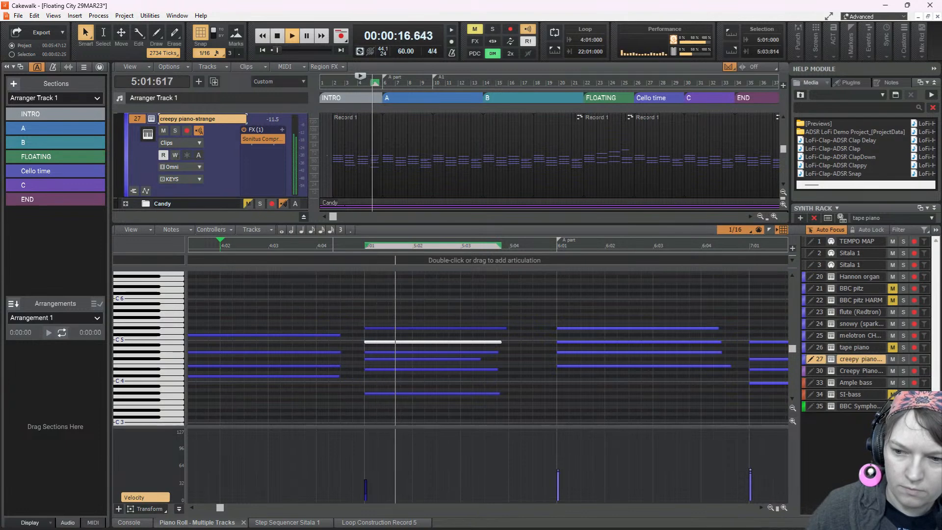
{"action": "key", "text": "space"}
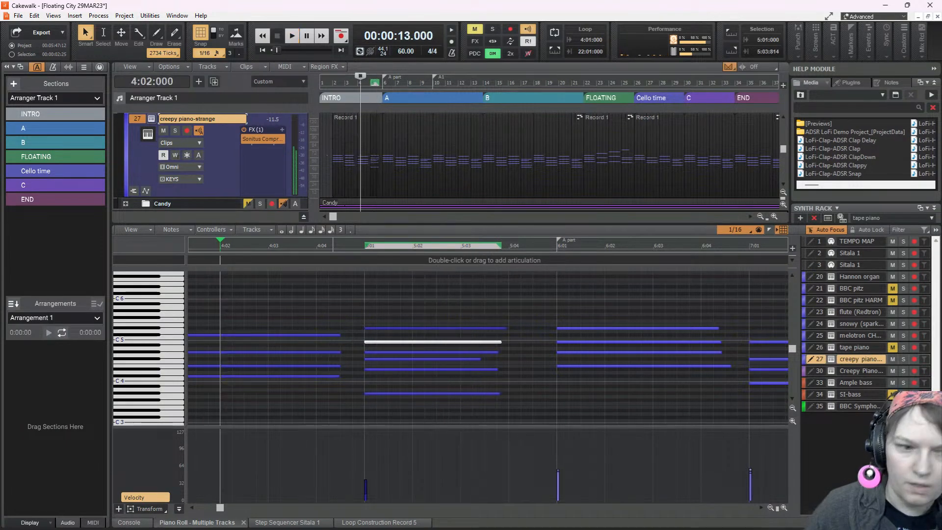
{"action": "key", "text": "space"}
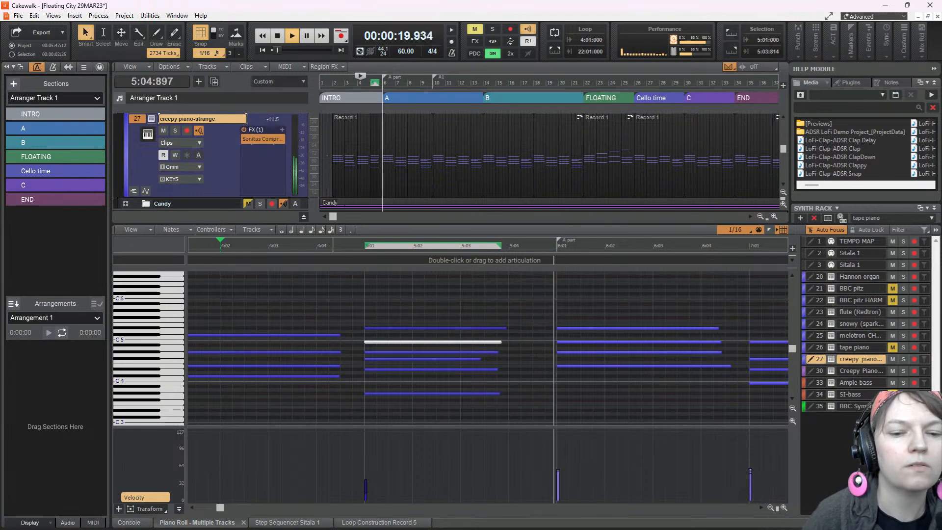
{"action": "key", "text": "space"}
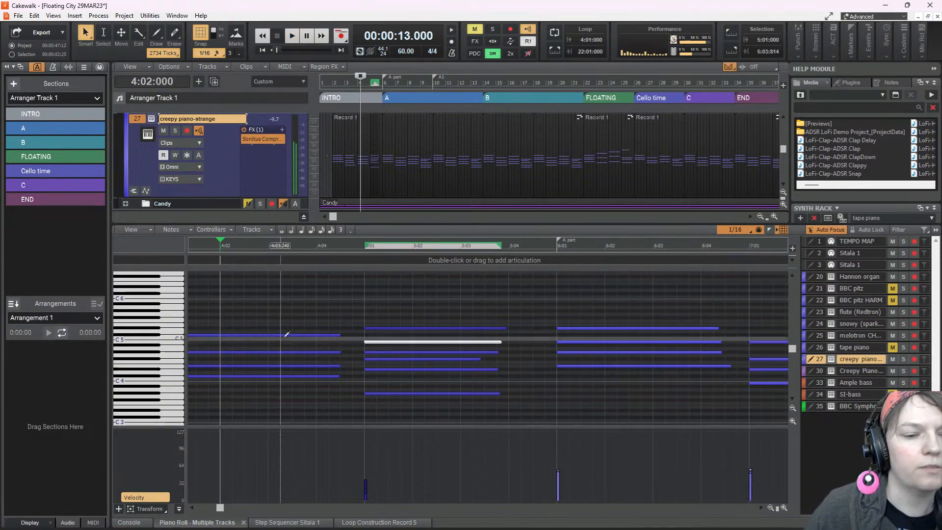
Remove the D#5 from the piano chord at 5:01 and audition the chord again from 4:02:000
{"action": "left_click", "coordinate": [418, 323]}
{"action": "key", "text": "space"}
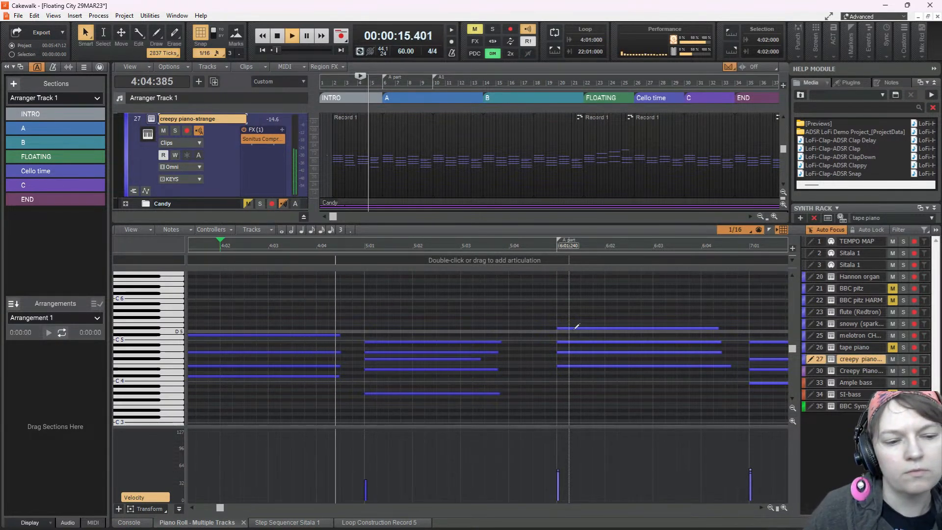
{"action": "key", "text": "space"}
Delete the low G#3 from the piano chord at 5:01, and replay the INTRO from 4:02:000 and 2:01:000
{"action": "left_click", "coordinate": [464, 394]}
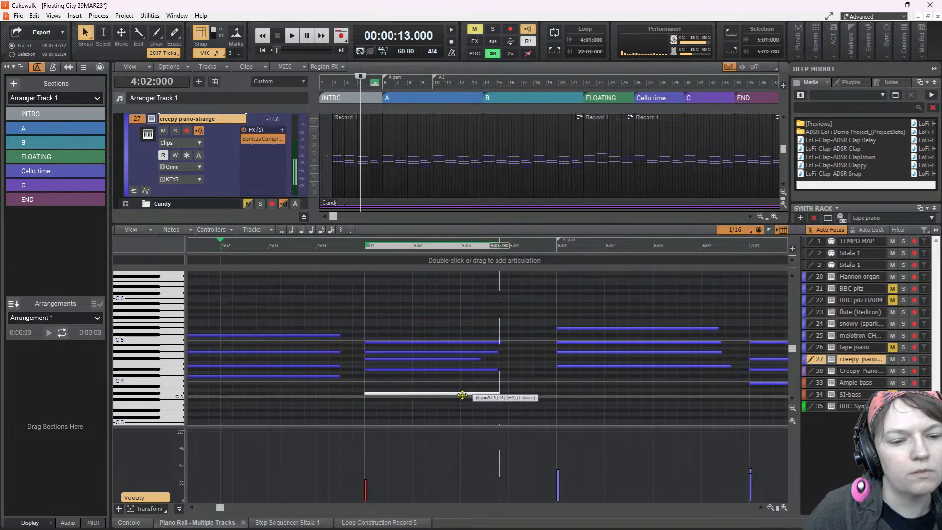
{"action": "left_click", "coordinate": [450, 352]}
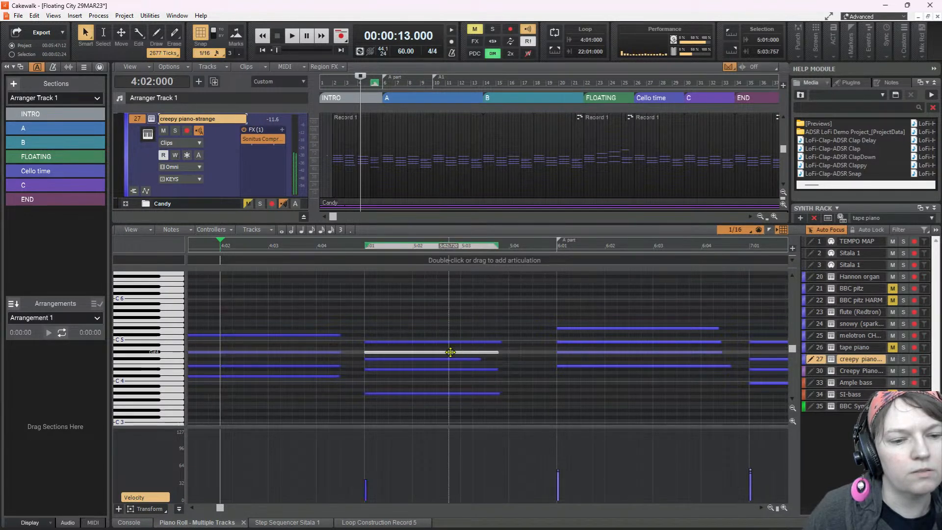
{"action": "left_click", "coordinate": [454, 393]}
{"action": "key", "text": "Delete"}
{"action": "key", "text": "space"}
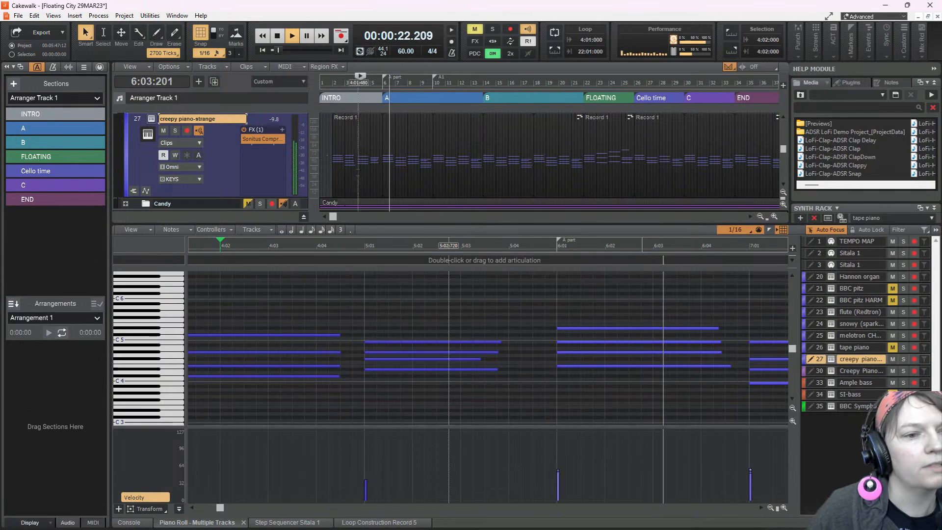
{"action": "key", "text": "space"}
{"action": "left_click", "coordinate": [332, 161]}
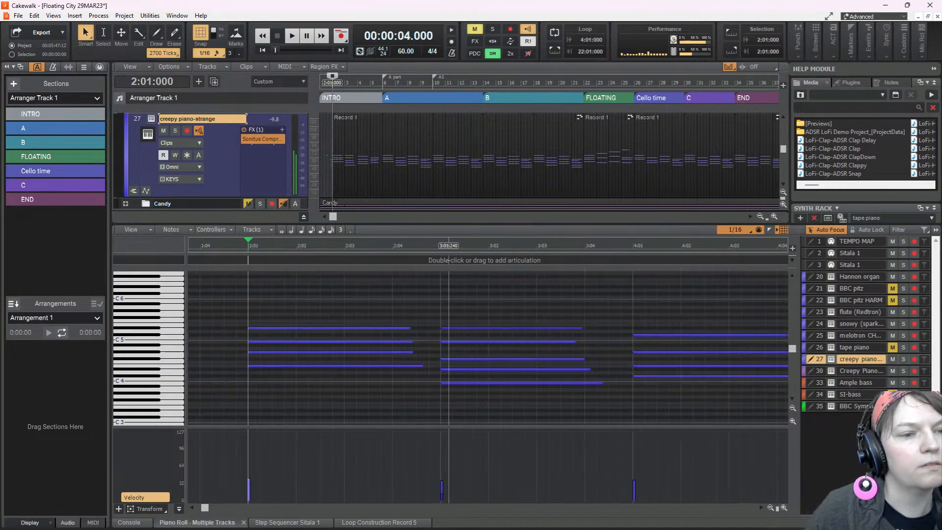
{"action": "key", "text": "space"}
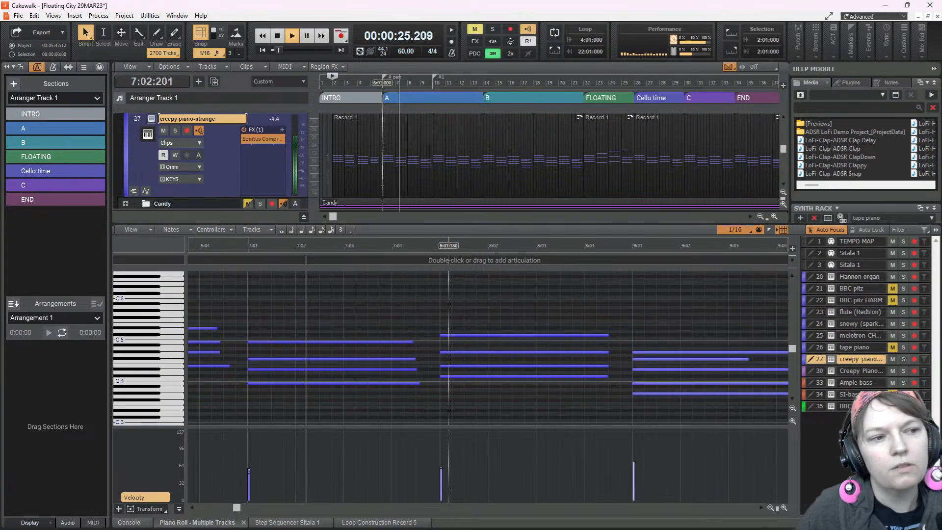
Set the gain of the creepy piano-strange channel to about -7.6 in the console and play the INTRO from 2:01:000
{"action": "key", "text": "space"}
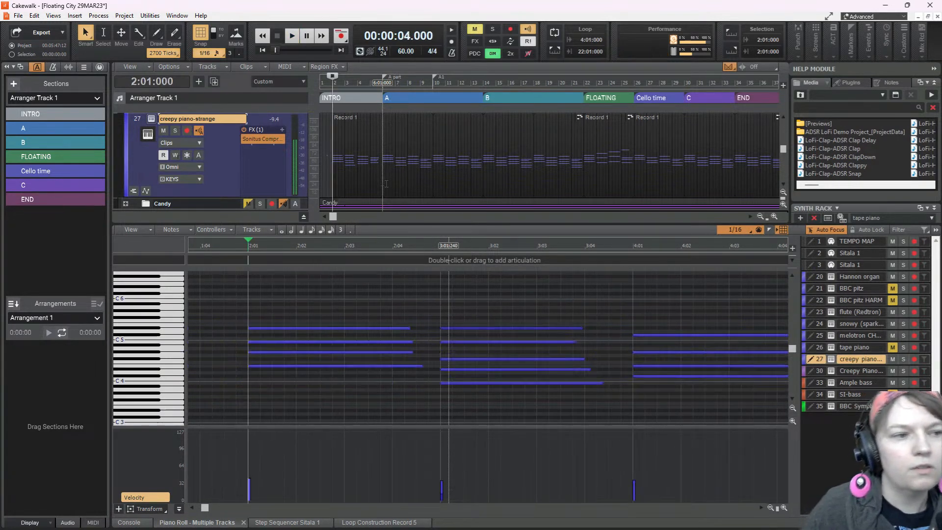
{"action": "left_click", "coordinate": [129, 523]}
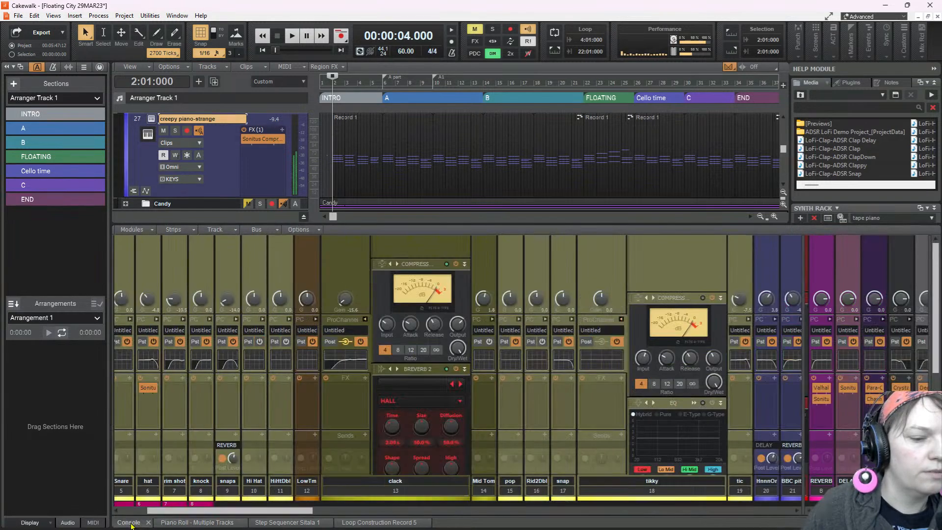
{"action": "left_click_drag", "start_coordinate": [283, 514], "coordinate": [379, 514]}
{"action": "left_click_drag", "start_coordinate": [393, 513], "coordinate": [544, 509]}
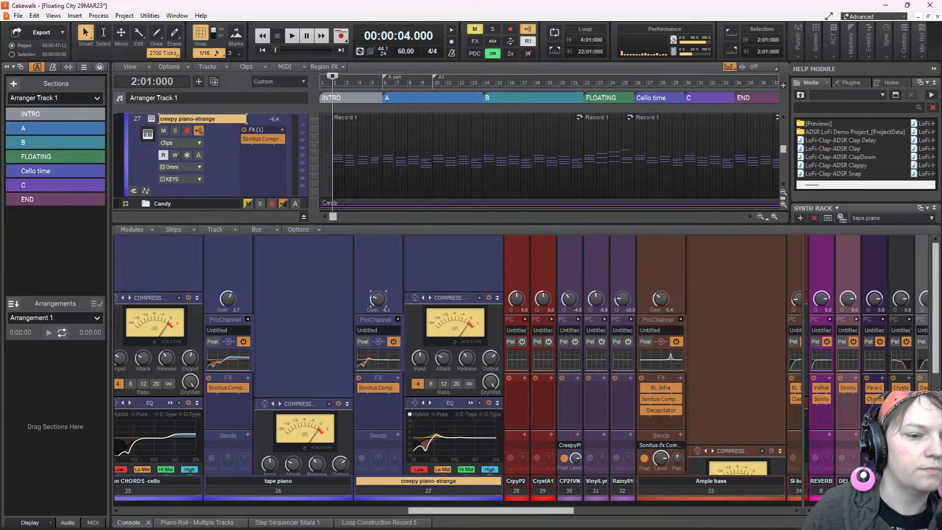
{"action": "key", "text": "space"}
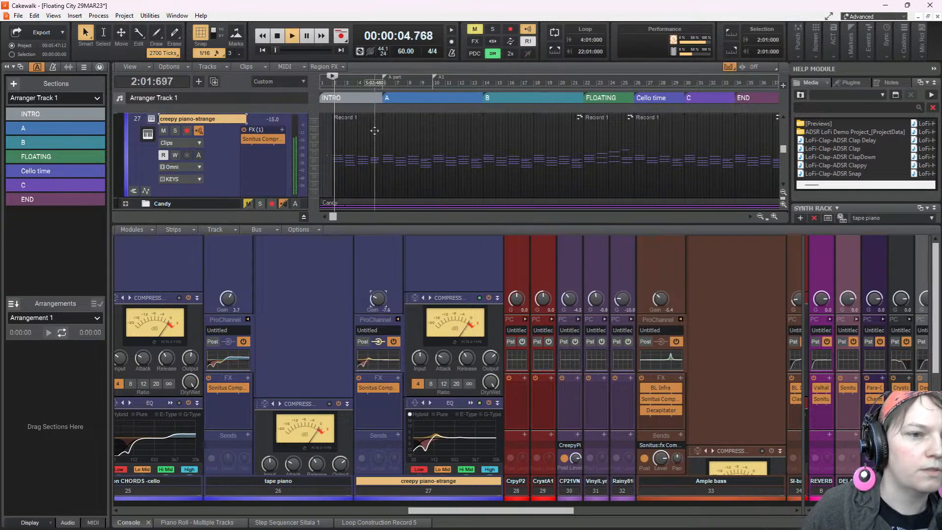
Open the creepy piano-strange notes, turn snap off, slightly stagger the note starts of the chord at 2:01, and audition it
{"action": "double_click", "coordinate": [374, 131]}
{"action": "key", "text": "space"}
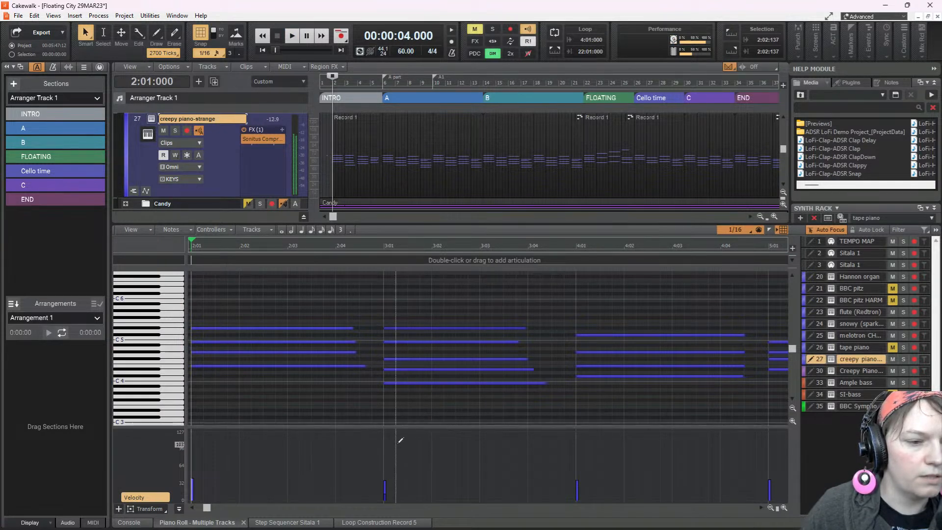
{"action": "scroll", "coordinate": [398, 405], "scroll_direction": "left", "scroll_amount": 6}
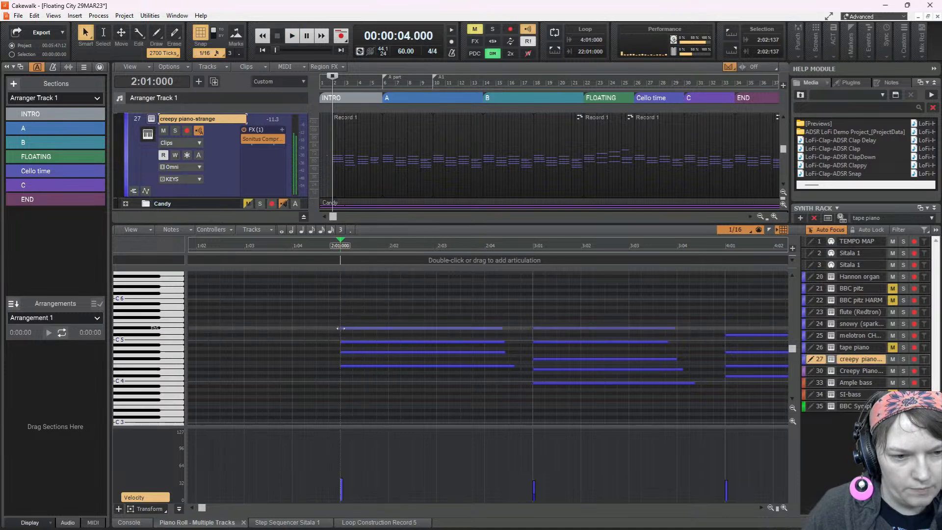
{"action": "scroll", "coordinate": [346, 349], "scroll_direction": "up", "scroll_amount": 3}
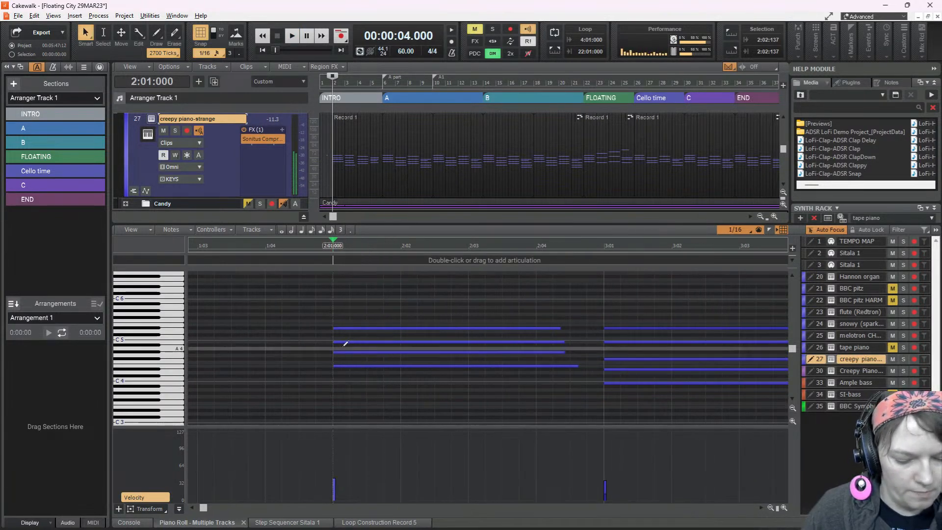
{"action": "left_click_drag", "start_coordinate": [337, 343], "coordinate": [335, 365]}
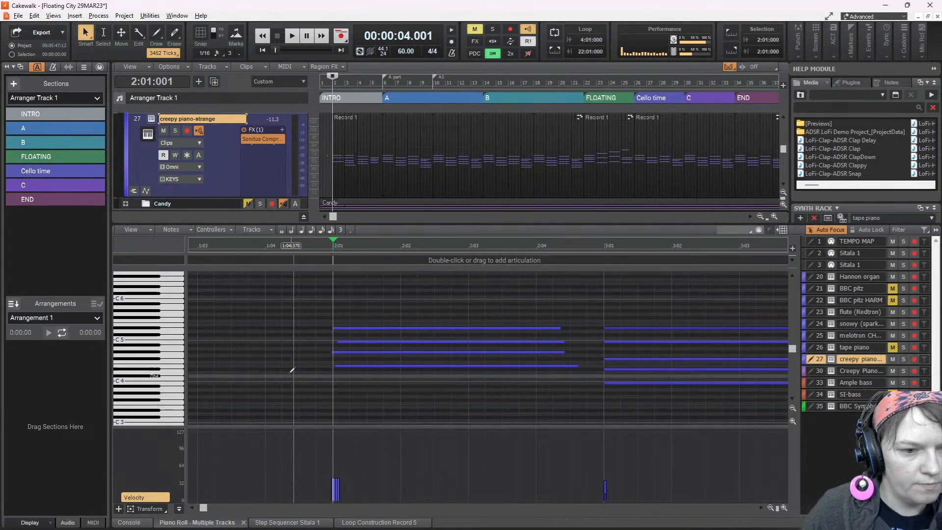
{"action": "left_click", "coordinate": [269, 371]}
{"action": "key", "text": "space"}
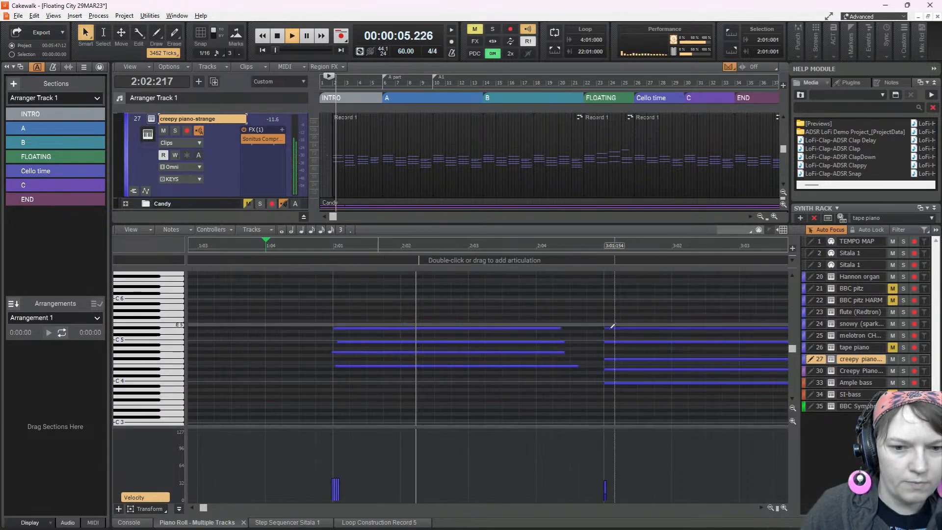
{"action": "key", "text": "space"}
Stagger the note starts of the piano chord at 3:01 slightly, and play on to hear it
{"action": "left_click_drag", "start_coordinate": [606, 327], "coordinate": [610, 327]}
{"action": "left_click_drag", "start_coordinate": [604, 370], "coordinate": [603, 360]}
{"action": "key", "text": "space"}
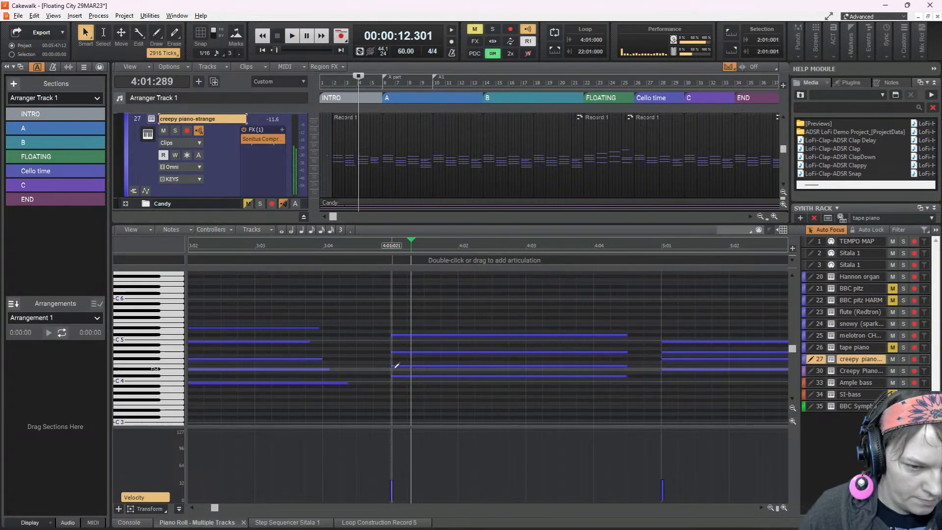
Spread the note starts of the piano chord at 4:01, with the lowest note first, and audition it from 3:03:167
{"action": "left_click_drag", "start_coordinate": [390, 375], "coordinate": [390, 352]}
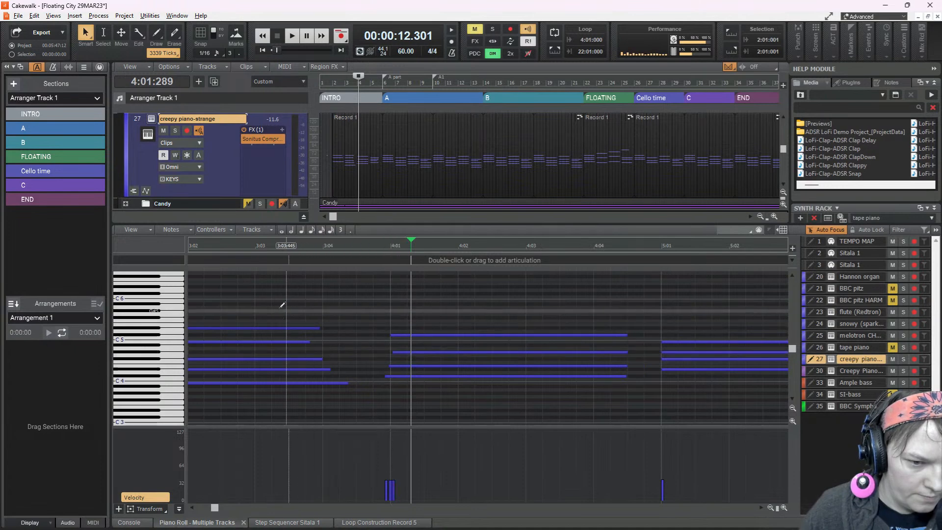
{"action": "left_click", "coordinate": [269, 303]}
{"action": "key", "text": "space"}
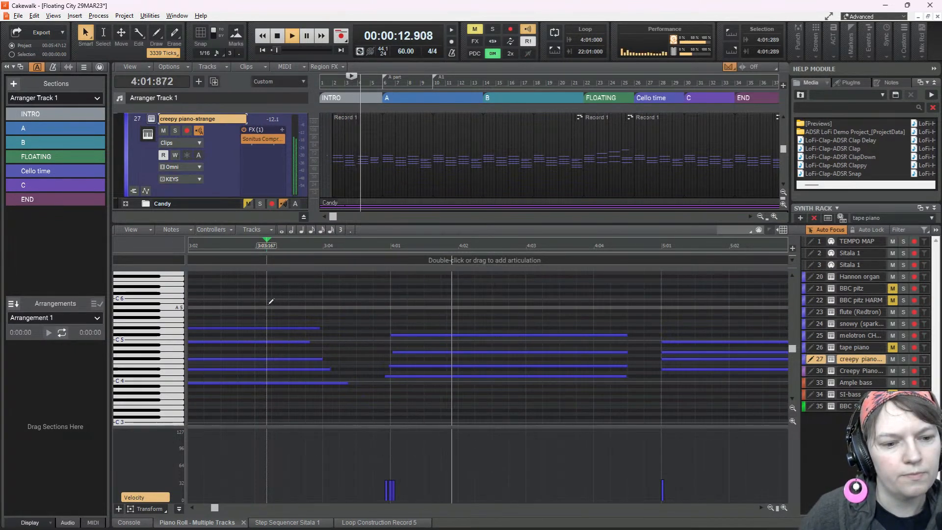
{"action": "key", "text": "space"}
Move the start of the lowest note in the 4:01 chord closer to the other notes and replay from 3:03:167
{"action": "scroll", "coordinate": [390, 404], "scroll_direction": "up", "scroll_amount": 1}
{"action": "scroll", "coordinate": [391, 404], "scroll_direction": "up", "scroll_amount": 3}
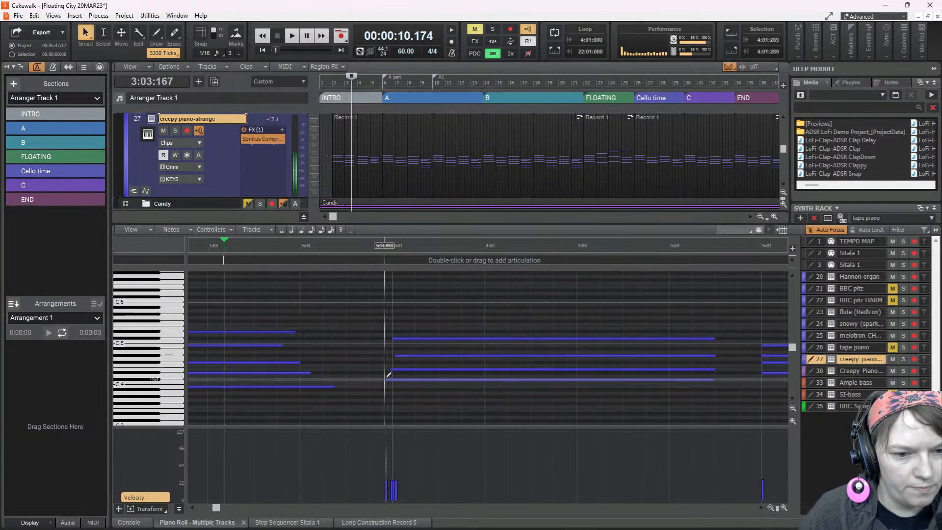
{"action": "left_click_drag", "start_coordinate": [386, 380], "coordinate": [391, 379]}
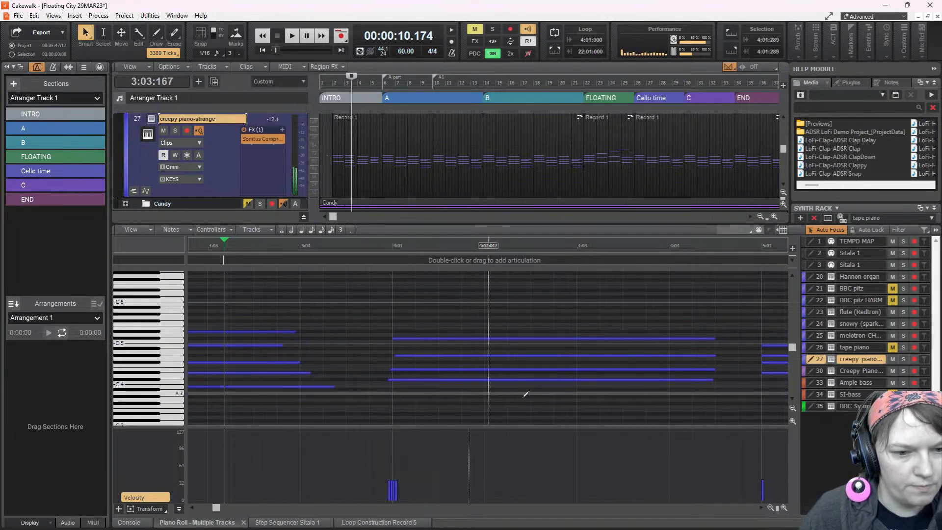
{"action": "key", "text": "space"}
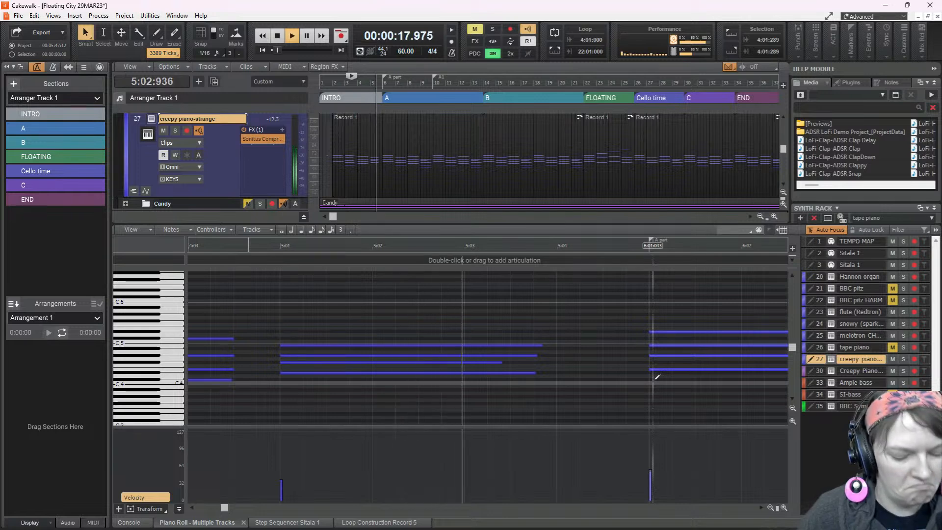
Replay the song from the beginning while looking through the console channels and the track list, and save the project
{"action": "key", "text": "space"}
{"action": "key", "text": "w"}
{"action": "key", "text": "space"}
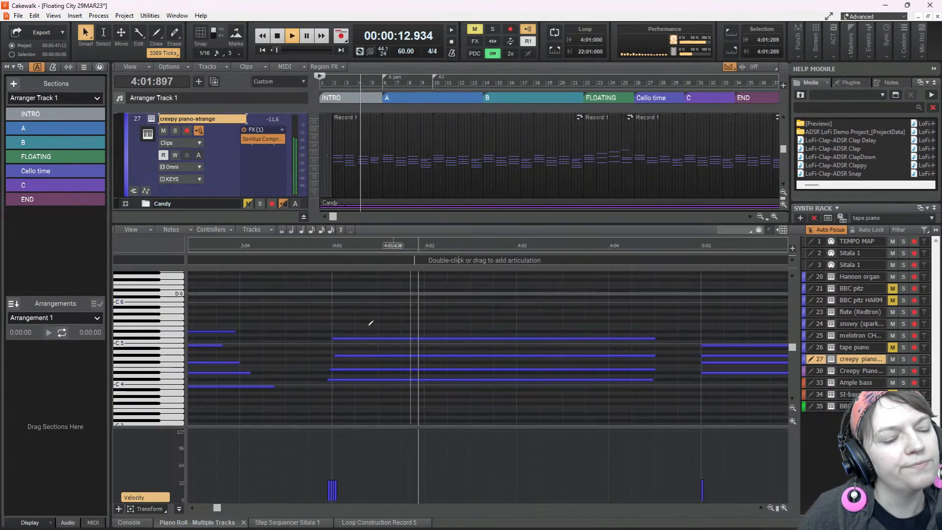
{"action": "left_click", "coordinate": [136, 523]}
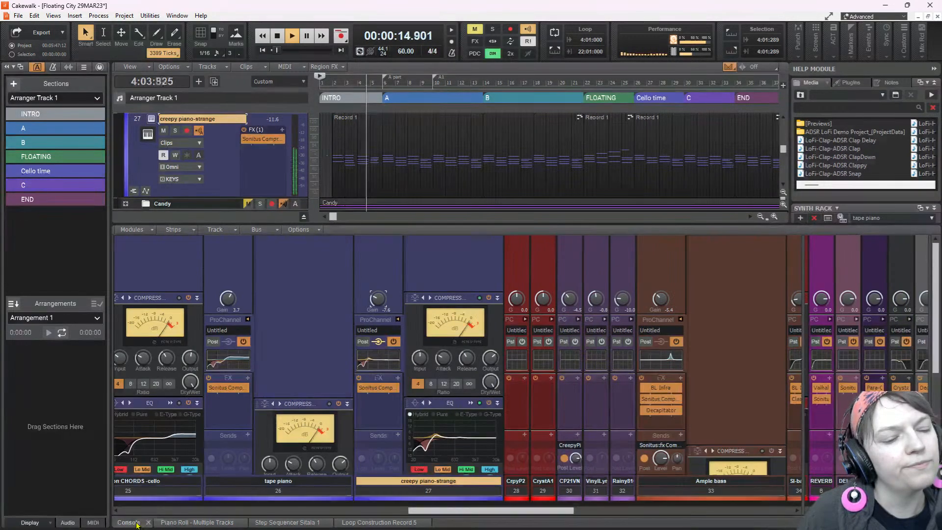
{"action": "left_click_drag", "start_coordinate": [464, 510], "coordinate": [216, 525]}
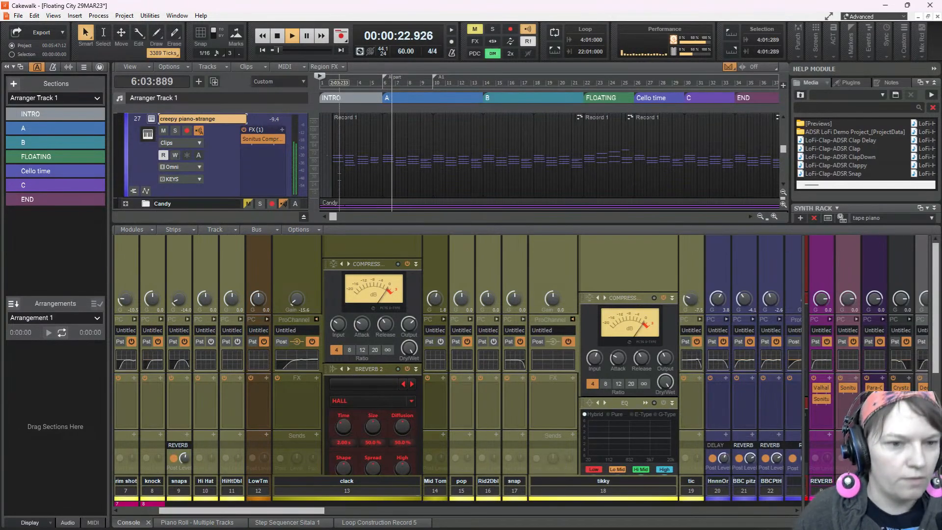
{"action": "scroll", "coordinate": [189, 136], "scroll_direction": "up", "scroll_amount": 5}
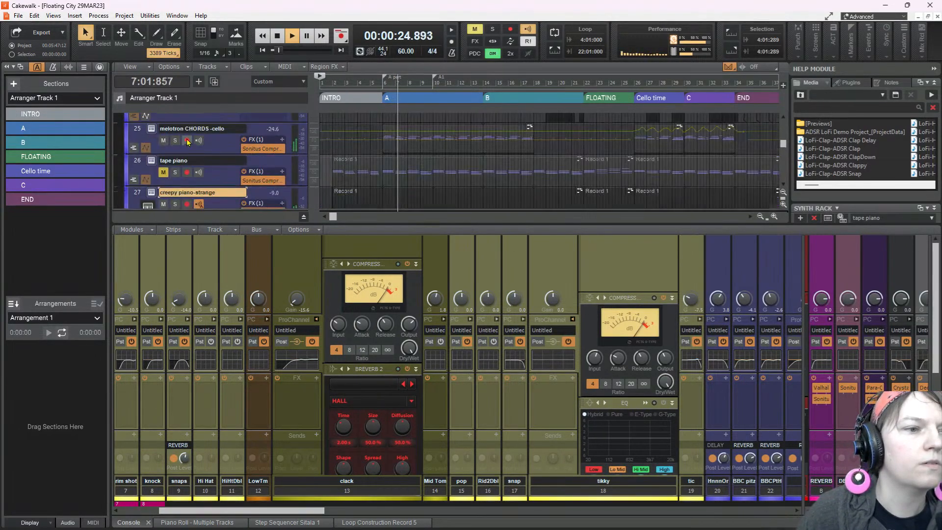
{"action": "scroll", "coordinate": [189, 140], "scroll_direction": "up", "scroll_amount": 3}
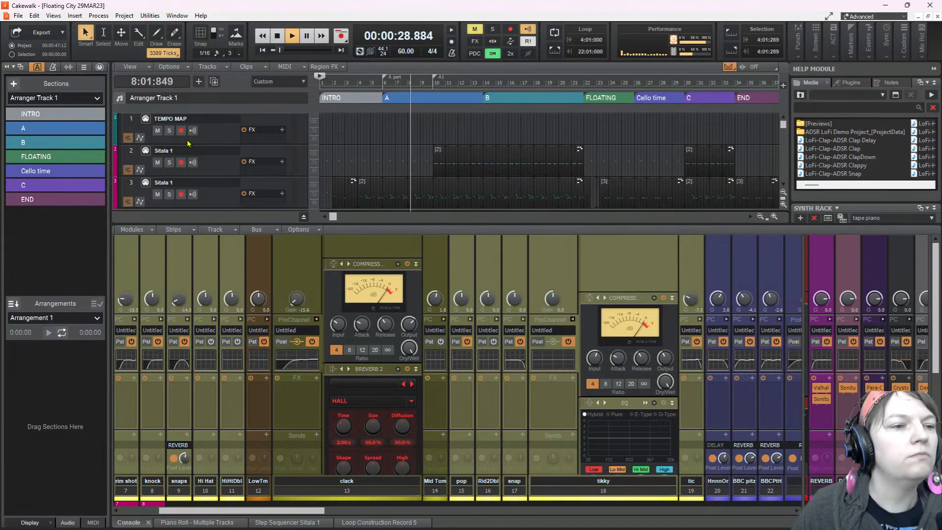
Open the Sitala drum sampler of track 2 beside a widened media browser and open the content folder mpcbeatslaniakeasoundstrapsoulandlofibeats
{"action": "left_click", "coordinate": [146, 152]}
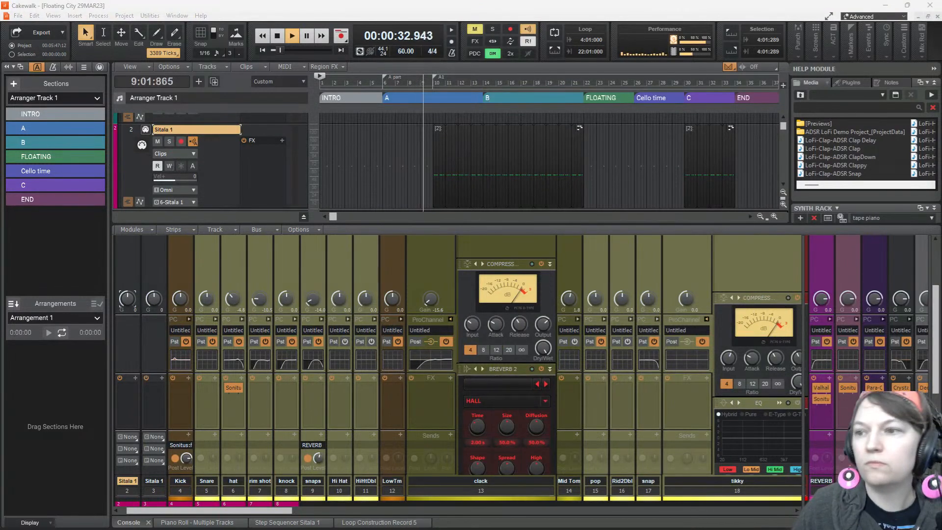
{"action": "left_click_drag", "start_coordinate": [805, 130], "coordinate": [359, 110]}
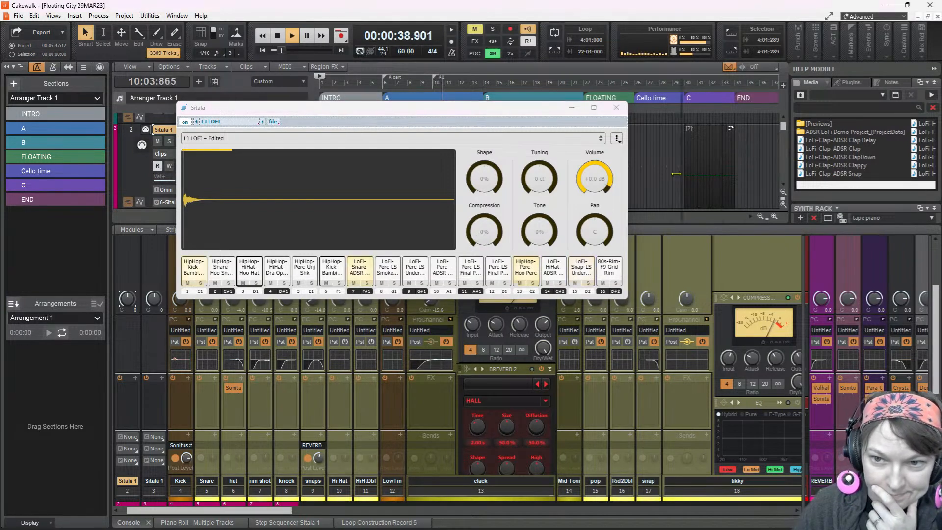
{"action": "left_click_drag", "start_coordinate": [789, 167], "coordinate": [670, 174]}
{"action": "left_click", "coordinate": [682, 94]}
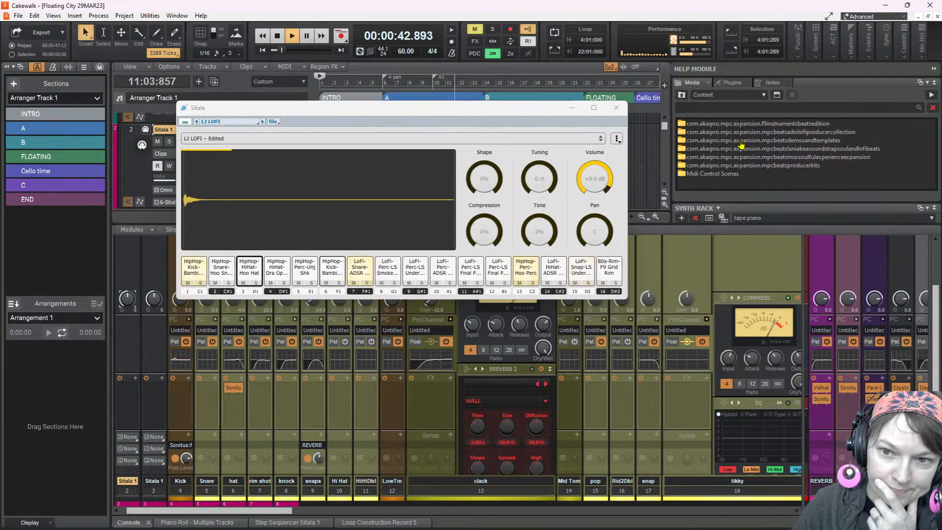
{"action": "double_click", "coordinate": [741, 148]}
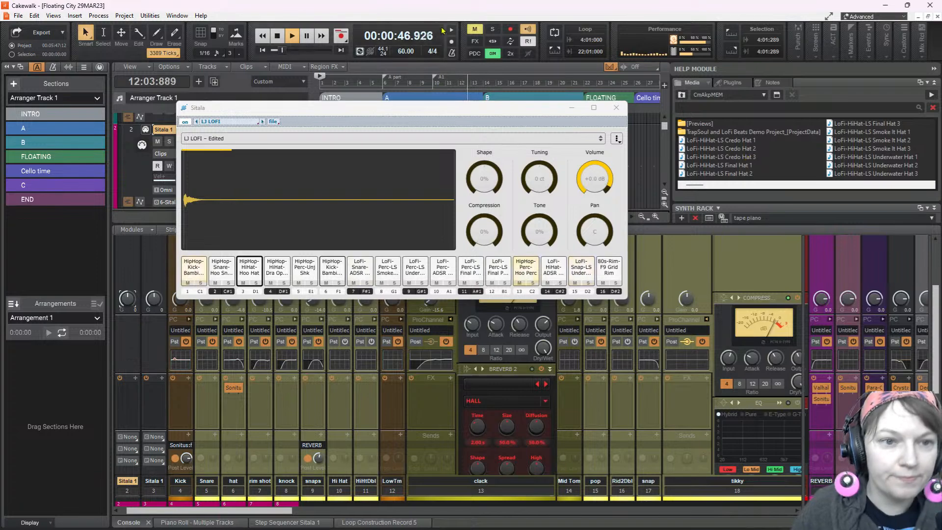
Stop playback and audition Sitala pads 5, 6 and 7 in the LJ LOFI kit
{"action": "left_click", "coordinate": [309, 271]}
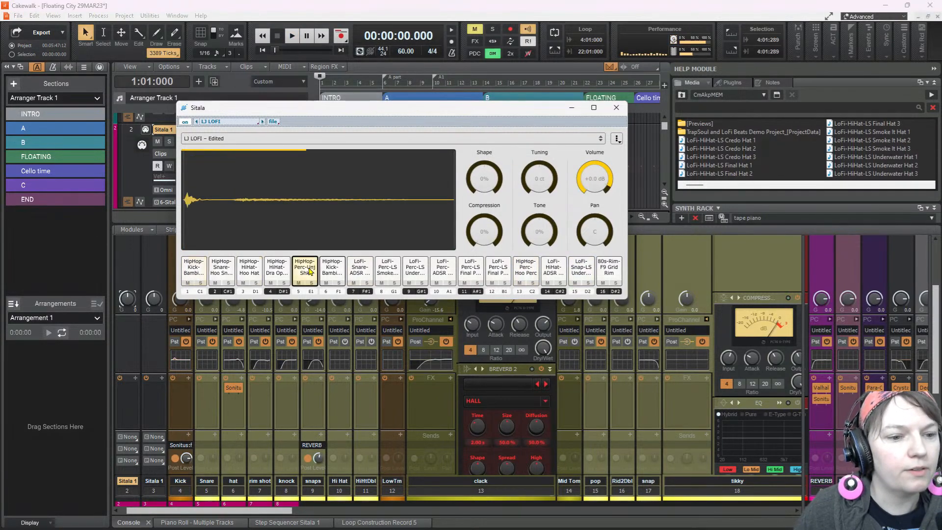
{"action": "left_click", "coordinate": [328, 273]}
{"action": "left_click", "coordinate": [359, 273]}
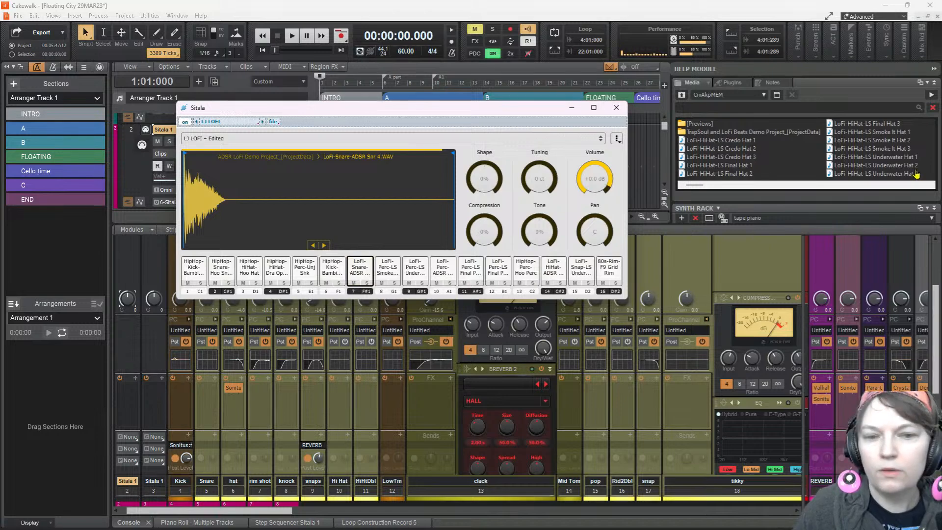
Audition the LoFi-HiHat-LS samples in the media browser, including the Smoke It, Underwater and With U hats
{"action": "left_click", "coordinate": [888, 149]}
{"action": "left_click", "coordinate": [886, 141]}
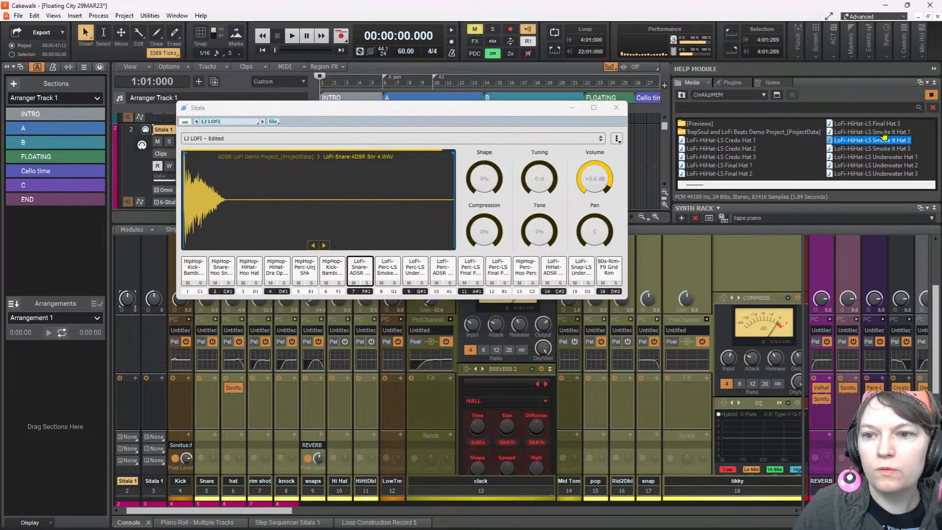
{"action": "left_click", "coordinate": [883, 157]}
{"action": "left_click", "coordinate": [883, 165]}
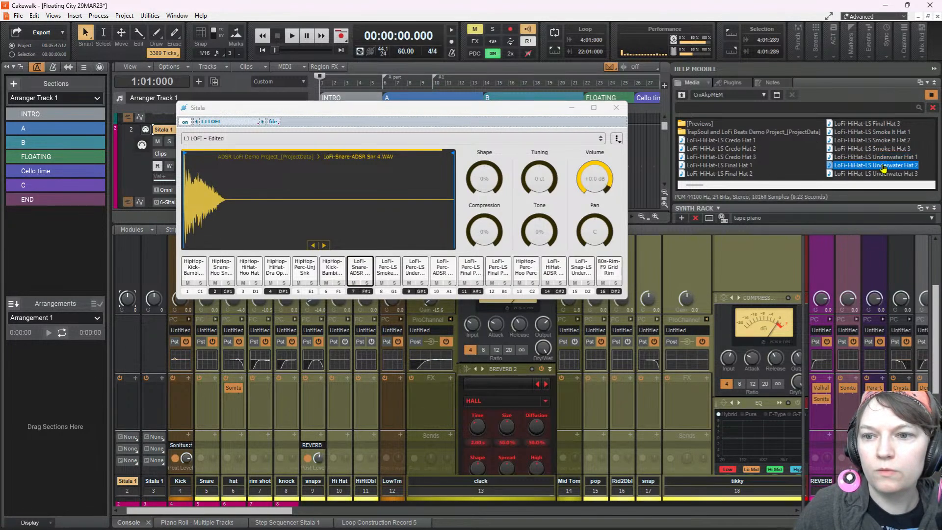
{"action": "left_click", "coordinate": [882, 174]}
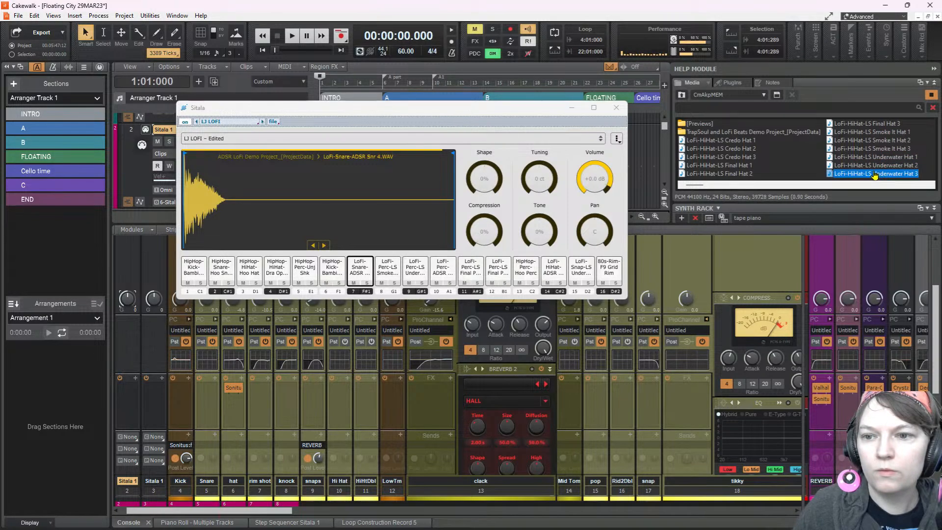
{"action": "scroll", "coordinate": [874, 175], "scroll_direction": "down", "scroll_amount": 1}
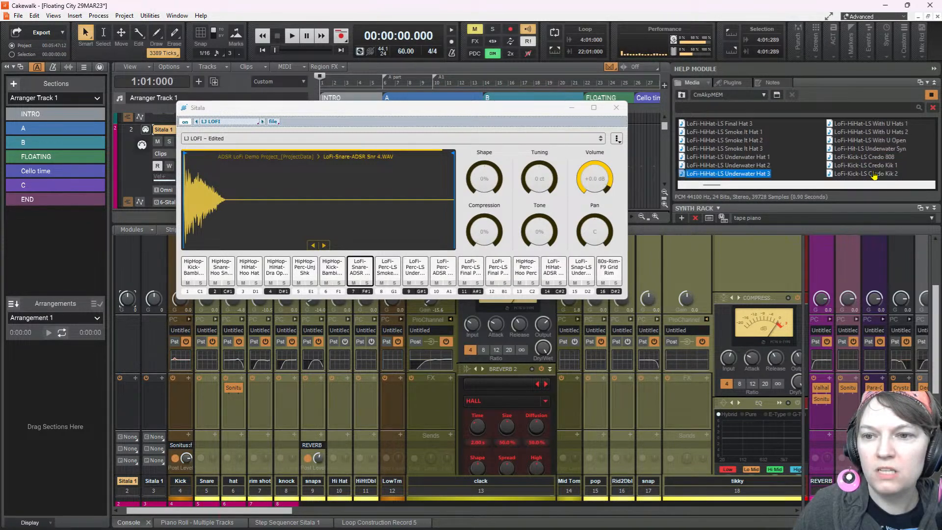
{"action": "left_click", "coordinate": [874, 141]}
{"action": "left_click", "coordinate": [872, 125]}
{"action": "left_click", "coordinate": [871, 132]}
Audition LoFi-Kick-LS samples, including Underwater Kick, Smoke It 808 and With U 808, and the drum loop Smoke It Top
{"action": "scroll", "coordinate": [872, 133], "scroll_direction": "down", "scroll_amount": 2}
{"action": "left_click", "coordinate": [871, 132]}
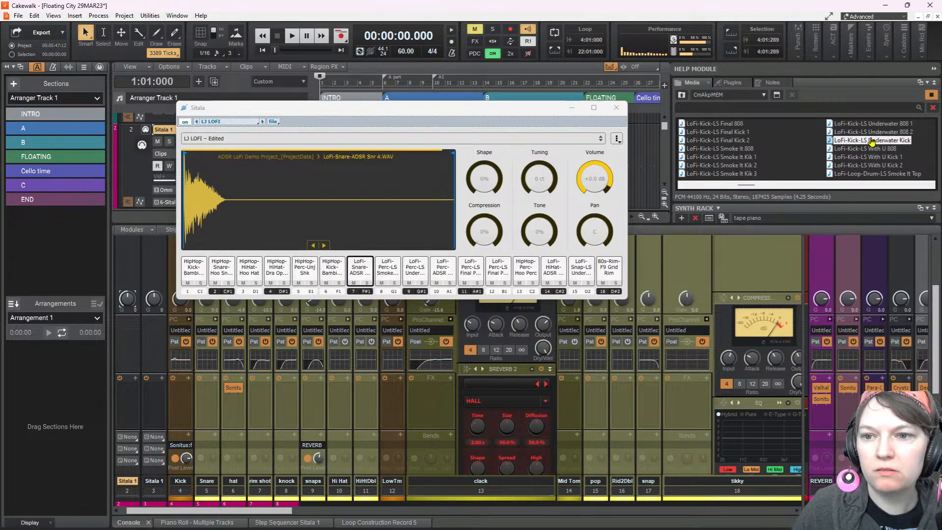
{"action": "left_click", "coordinate": [738, 149]}
{"action": "left_click", "coordinate": [858, 150]}
{"action": "scroll", "coordinate": [725, 156], "scroll_direction": "down", "scroll_amount": 1}
{"action": "scroll", "coordinate": [723, 157], "scroll_direction": "up", "scroll_amount": 1}
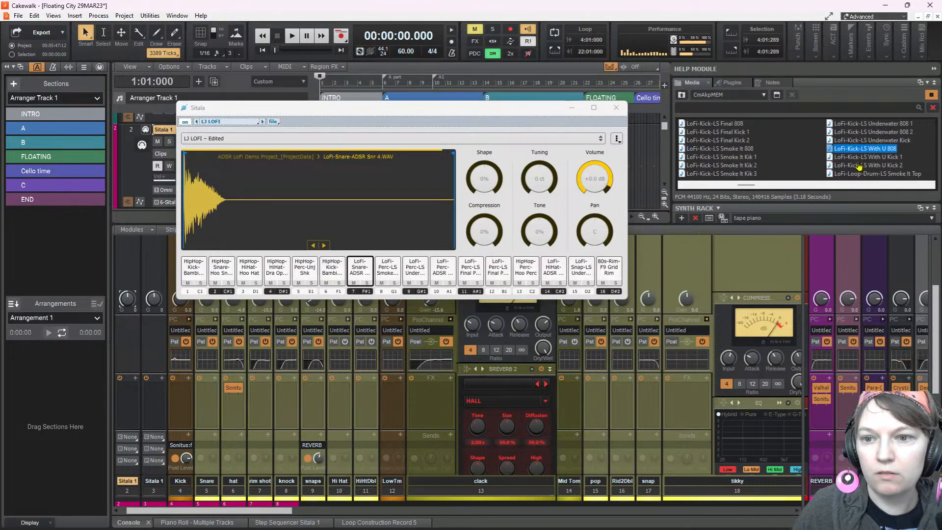
{"action": "left_click", "coordinate": [872, 174]}
Audition further lo-fi samples in the media browser up to LoFi-Snap-LS Underwater Snp
{"action": "scroll", "coordinate": [869, 170], "scroll_direction": "down", "scroll_amount": 5}
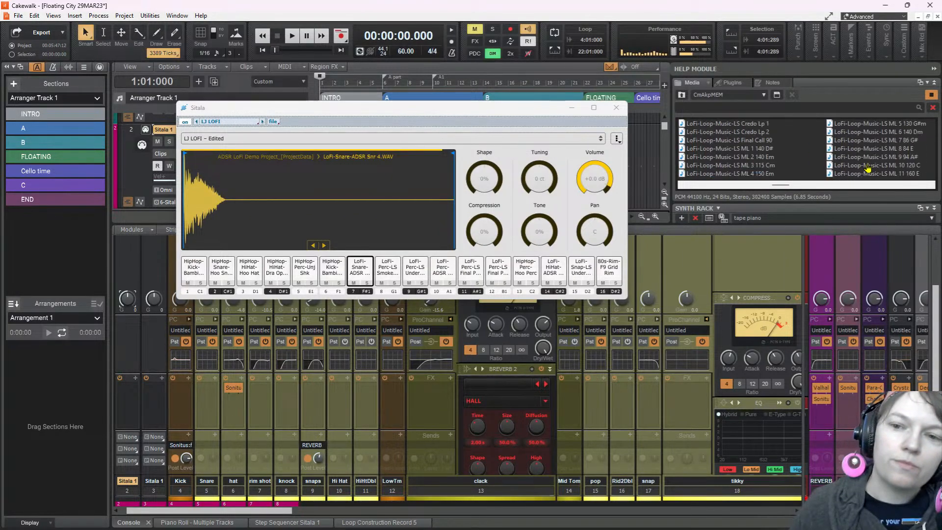
{"action": "left_click", "coordinate": [721, 125]}
{"action": "left_click", "coordinate": [723, 133]}
{"action": "left_click", "coordinate": [725, 142]}
{"action": "left_click", "coordinate": [724, 158]}
{"action": "left_click", "coordinate": [876, 141]}
{"action": "scroll", "coordinate": [873, 145], "scroll_direction": "down", "scroll_amount": 5}
{"action": "left_click", "coordinate": [865, 141]}
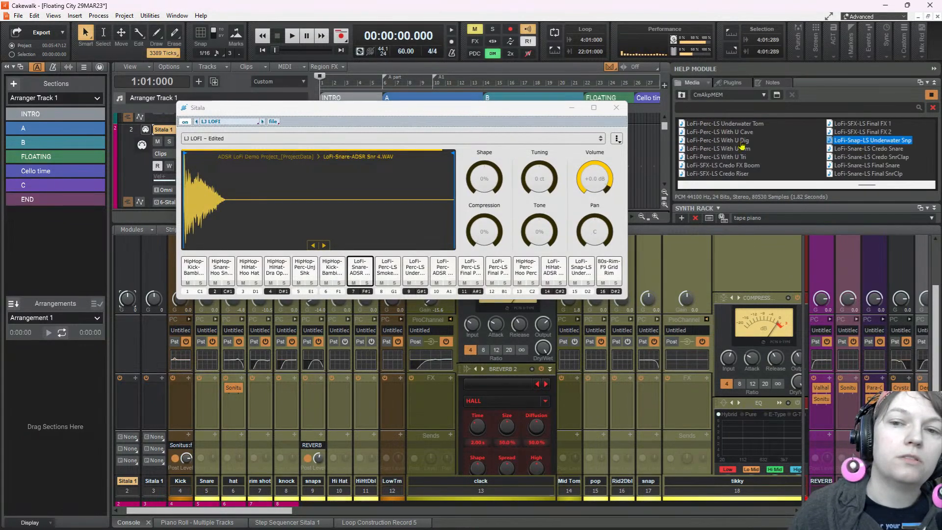
Audition the Credo SnrClap and Final Snare samples, the Final FX 1 and Credo effects, and the With U Rim and Tri percussion
{"action": "left_click", "coordinate": [880, 157]}
{"action": "left_click", "coordinate": [867, 164]}
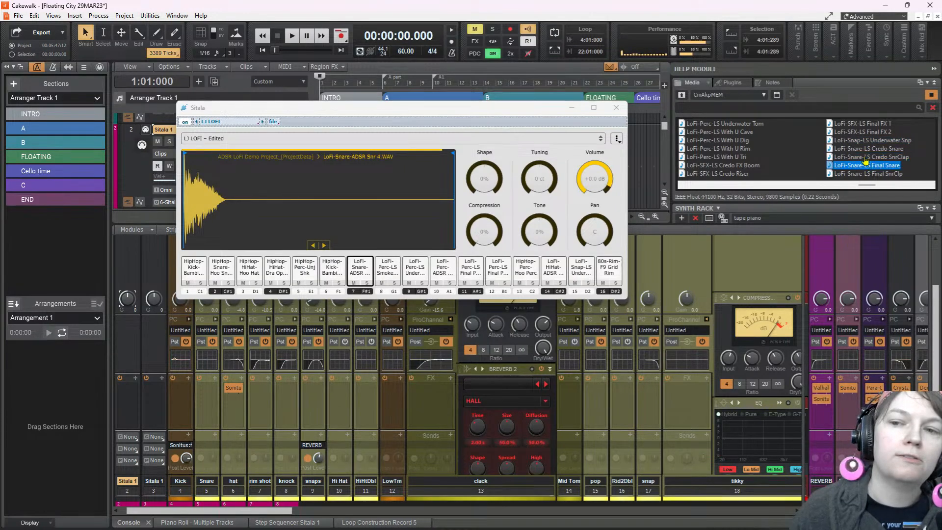
{"action": "left_click", "coordinate": [862, 124]}
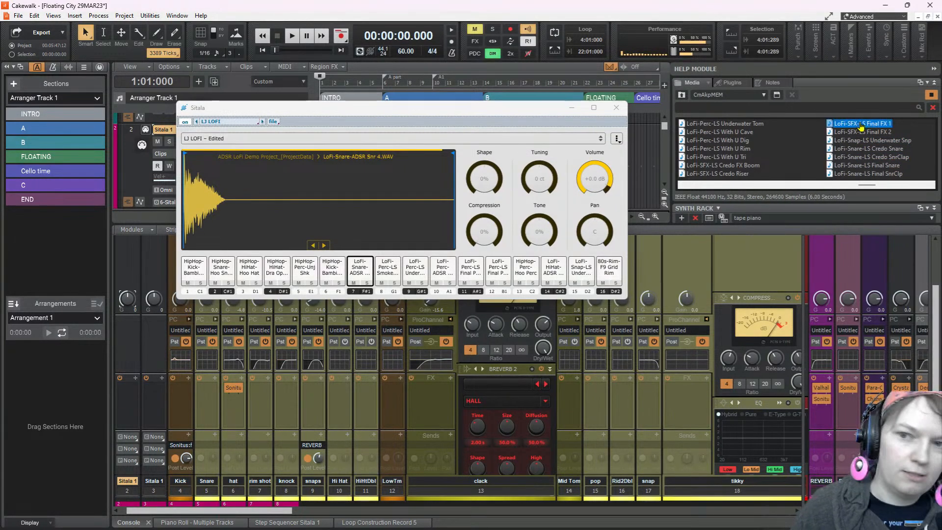
{"action": "left_click", "coordinate": [718, 149]}
{"action": "left_click", "coordinate": [720, 157]}
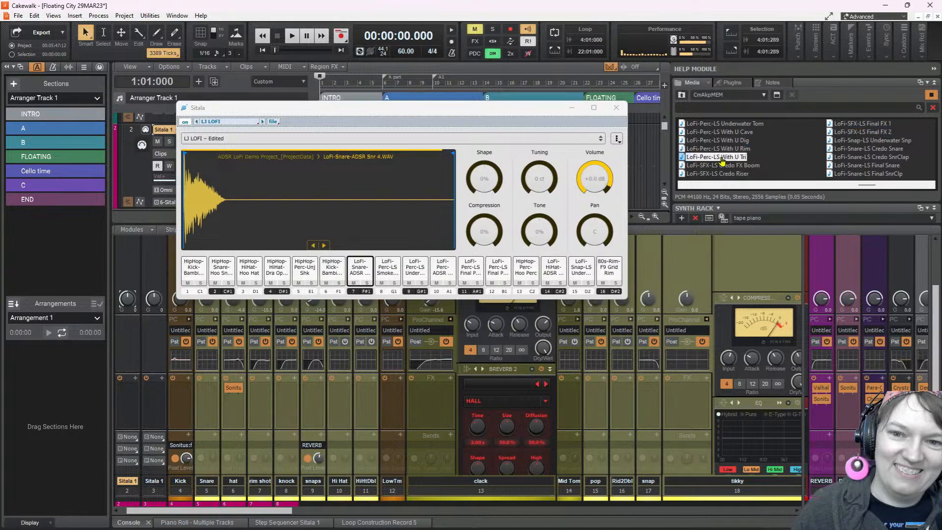
{"action": "left_click", "coordinate": [724, 166]}
{"action": "left_click", "coordinate": [726, 174]}
Replace the sample on Sitala pad 7 with LoFi-Perc-LS With U Cave, set its compression to 42%, and minimize the sampler
{"action": "left_click", "coordinate": [731, 132]}
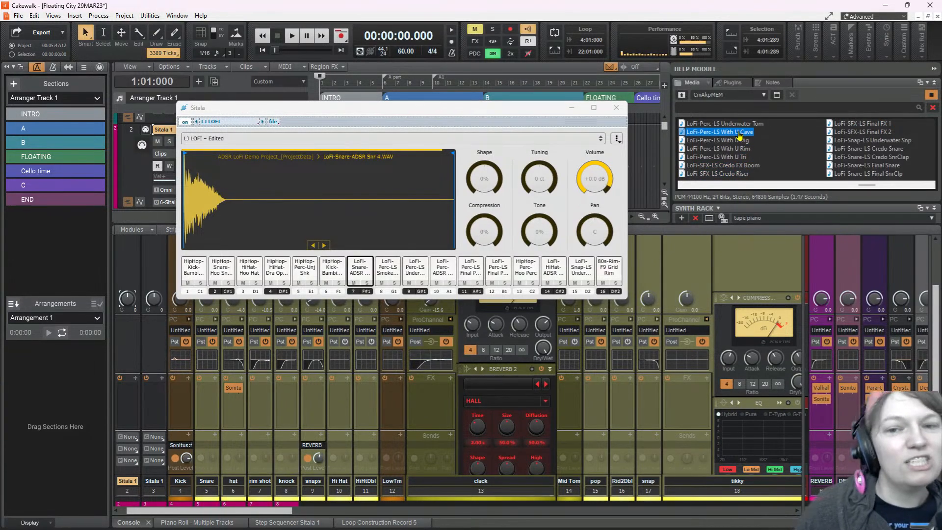
{"action": "left_click_drag", "start_coordinate": [739, 135], "coordinate": [369, 277]}
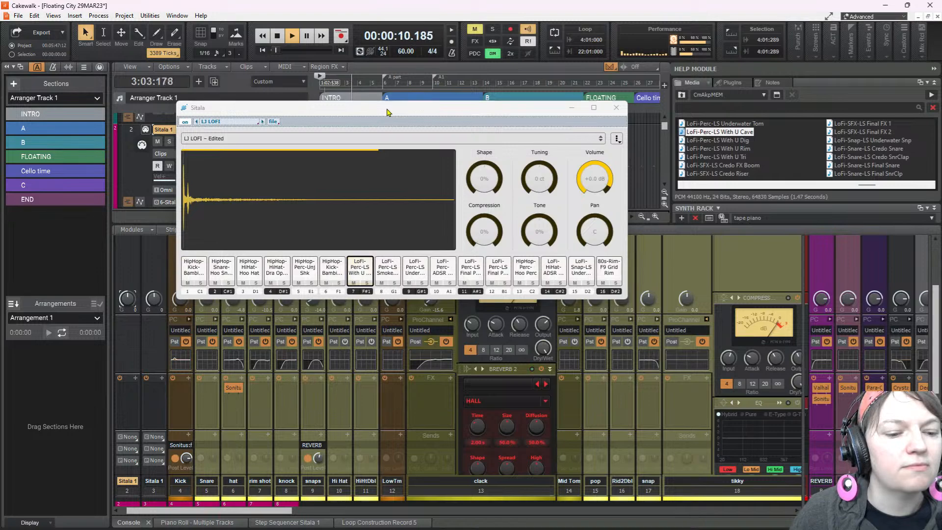
{"action": "left_click_drag", "start_coordinate": [387, 113], "coordinate": [610, 83]}
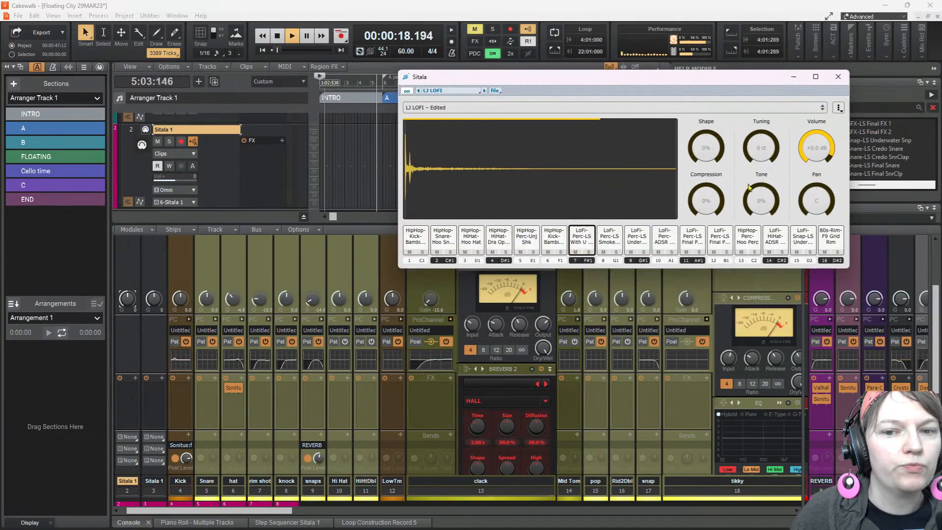
{"action": "left_click_drag", "start_coordinate": [695, 207], "coordinate": [693, 206]}
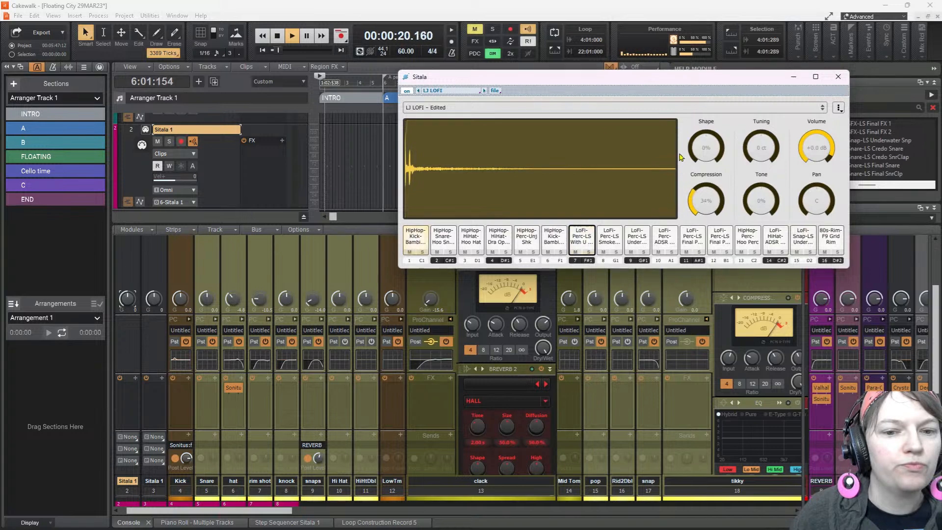
{"action": "left_click_drag", "start_coordinate": [679, 158], "coordinate": [682, 147]}
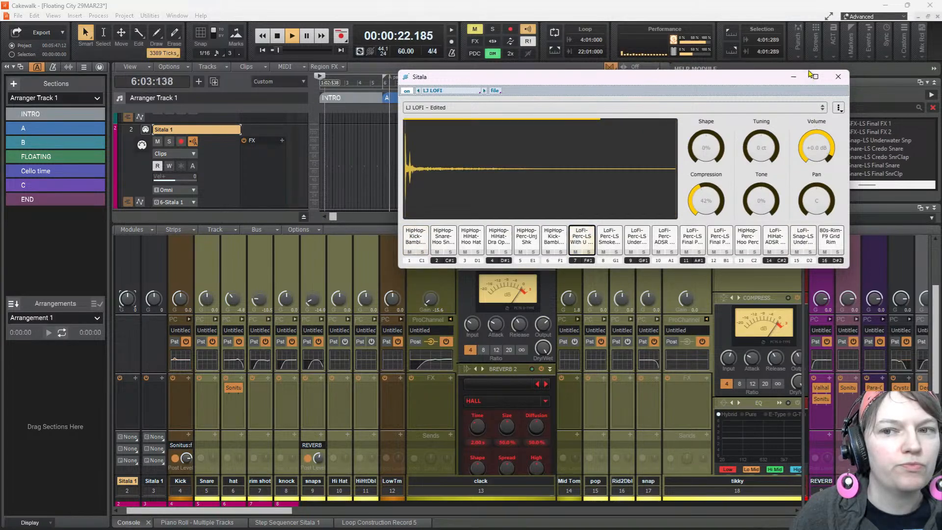
{"action": "left_click", "coordinate": [794, 77]}
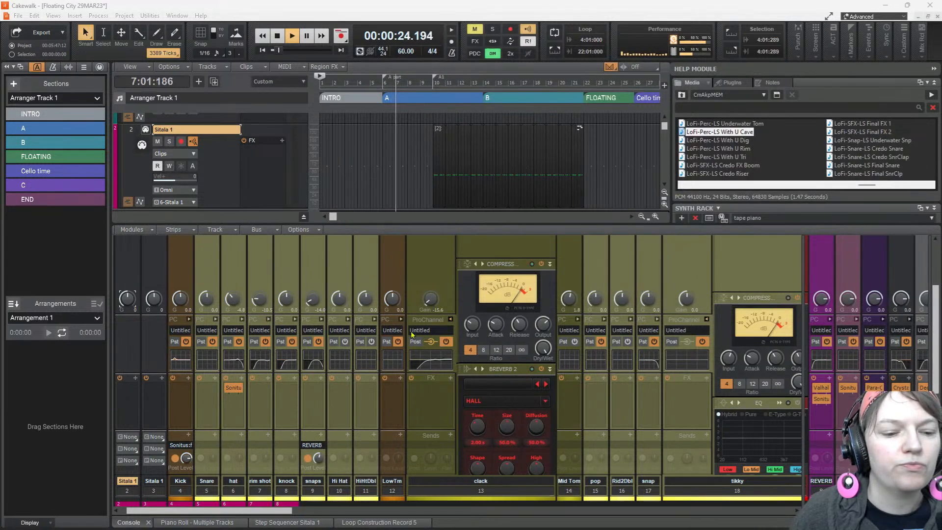
Raise the input gain of the clack channel in the console during playback
{"action": "left_click_drag", "start_coordinate": [430, 305], "coordinate": [430, 299]}
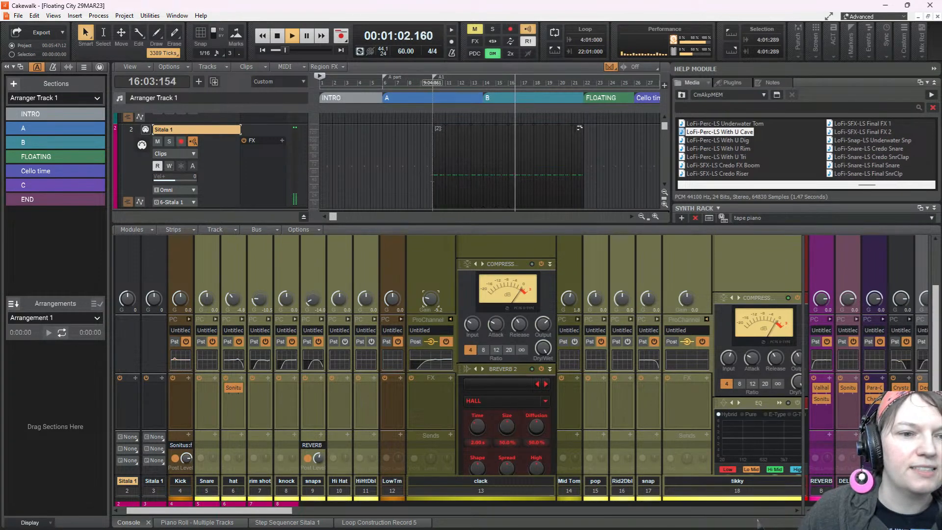
Enable automation write on the tikky channel and play from the A1 marker just before bar 10
{"action": "left_click", "coordinate": [432, 83]}
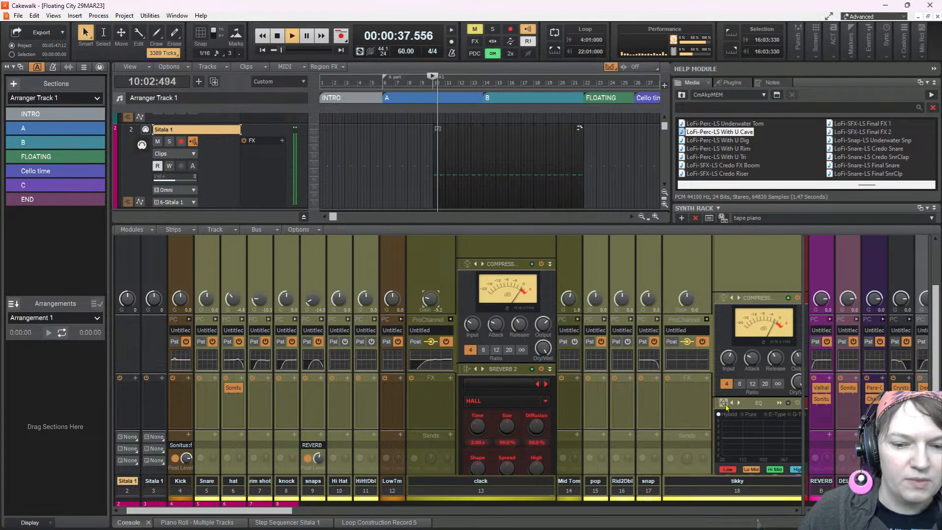
{"action": "scroll", "coordinate": [709, 394], "scroll_direction": "down", "scroll_amount": 5}
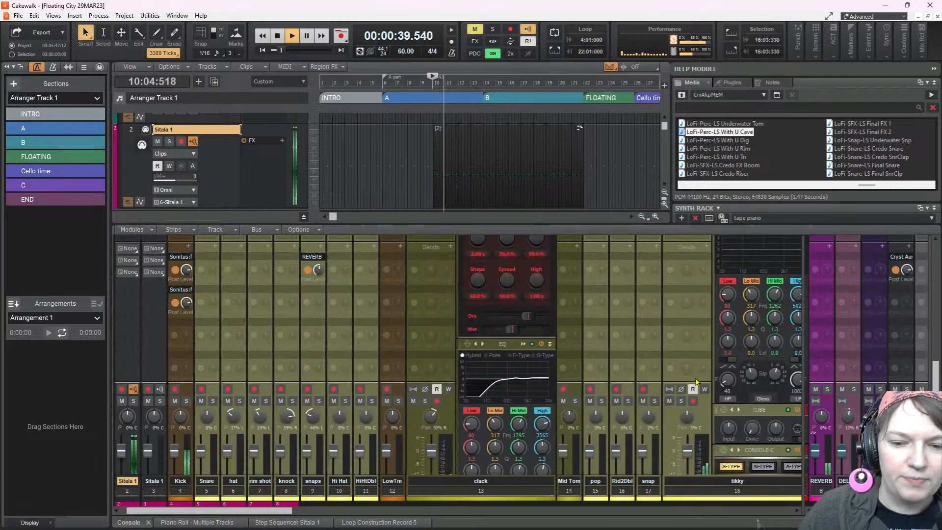
{"action": "scroll", "coordinate": [672, 303], "scroll_direction": "down", "scroll_amount": 3}
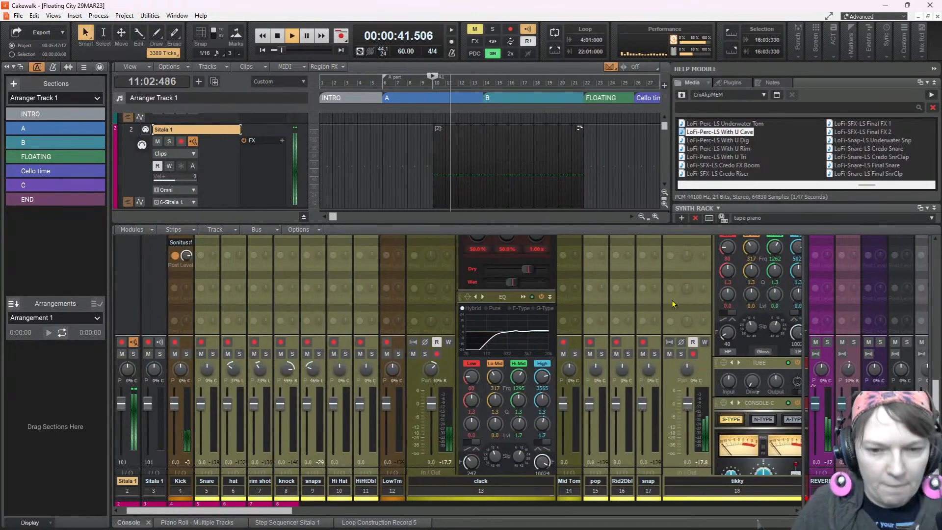
{"action": "key", "text": "space"}
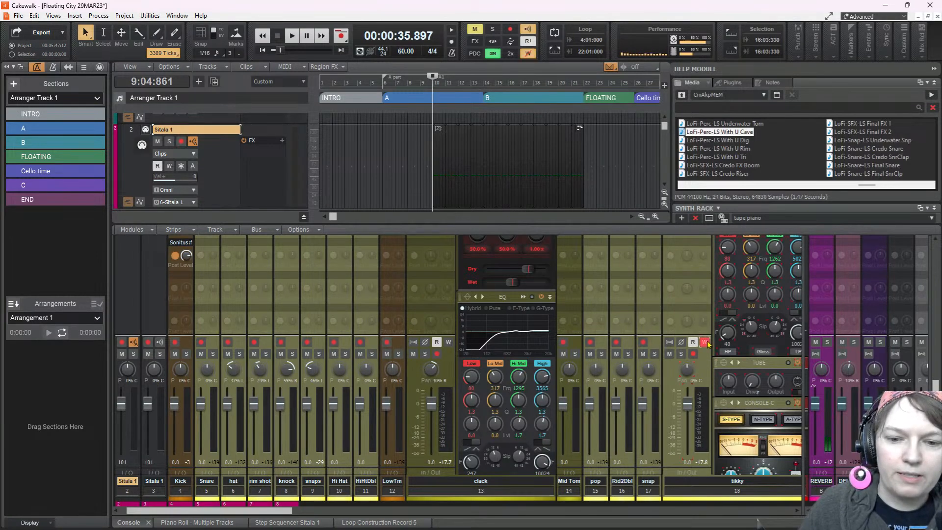
{"action": "key", "text": "space"}
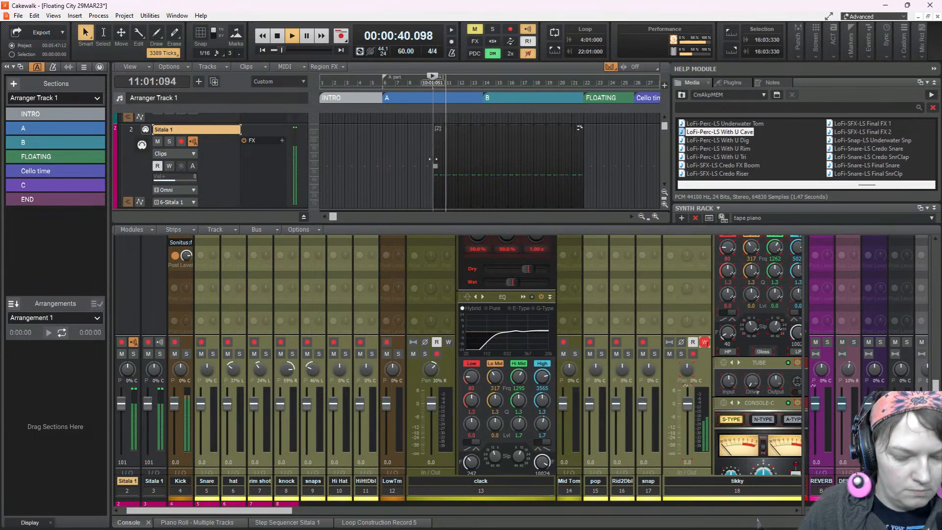
Turn on snap and record tikky pan automation swaying about 18 to 31% left and right from bar 10 to bar 22
{"action": "key", "text": "n"}
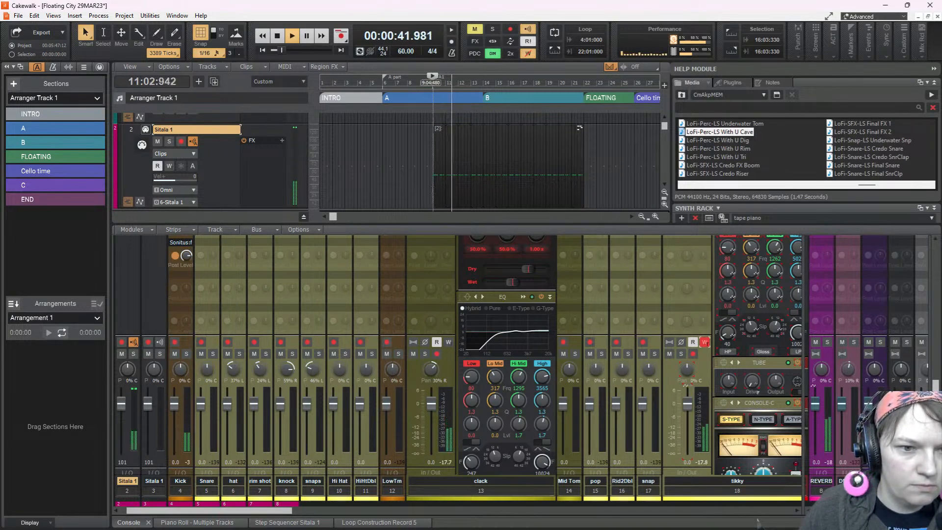
{"action": "key", "text": "space"}
{"action": "key", "text": "space"}
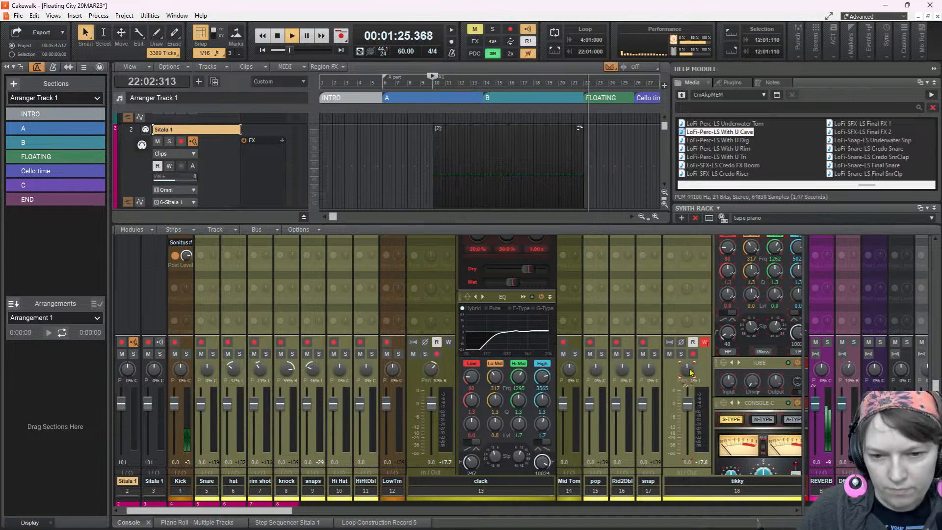
{"action": "scroll", "coordinate": [602, 210], "scroll_direction": "down", "scroll_amount": 2}
{"action": "key", "text": "space"}
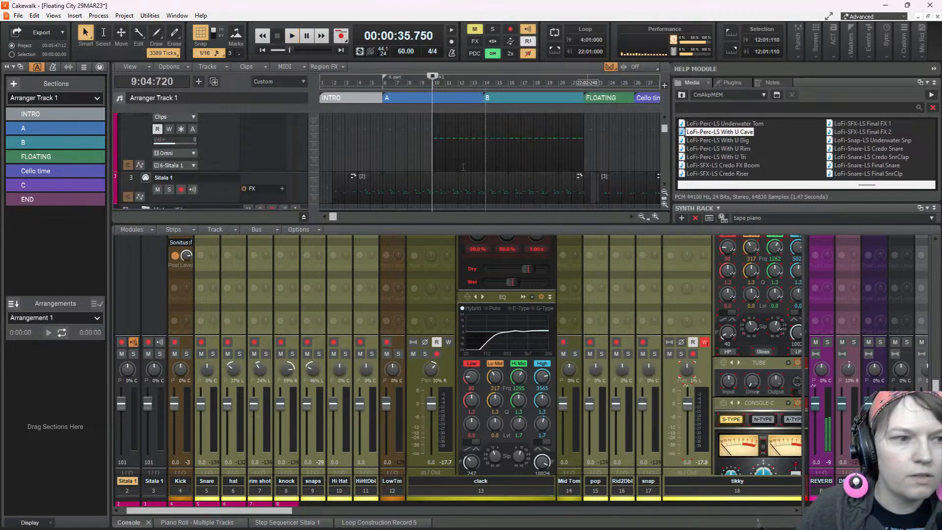
Show the automation lane of Sitala 1 track 2 and look through the track list for the recorded pan envelope
{"action": "left_click", "coordinate": [140, 164]}
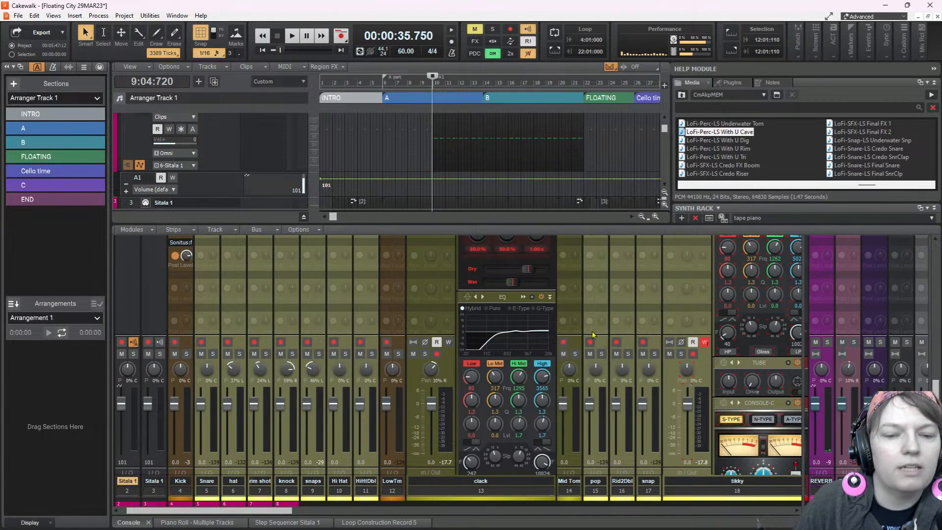
{"action": "scroll", "coordinate": [372, 172], "scroll_direction": "up", "scroll_amount": 2}
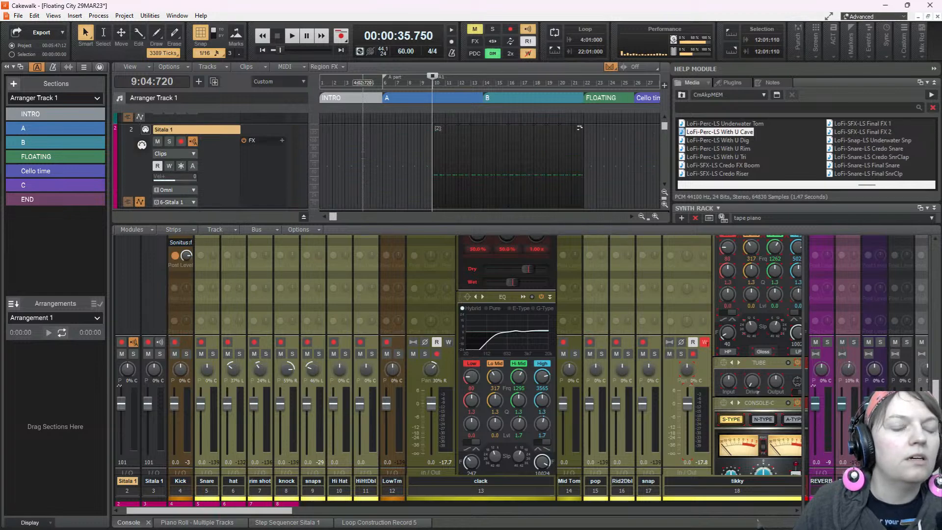
{"action": "scroll", "coordinate": [580, 128], "scroll_direction": "down", "scroll_amount": 15}
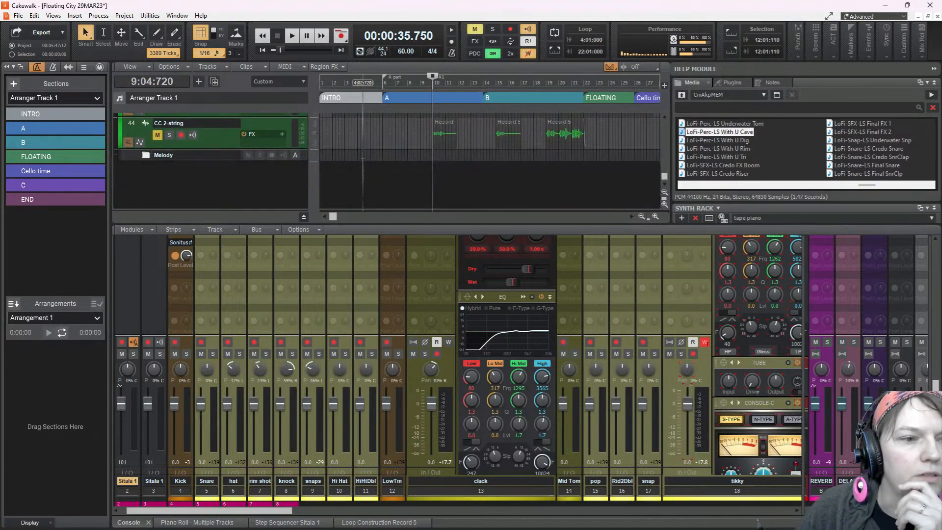
{"action": "scroll", "coordinate": [490, 162], "scroll_direction": "up", "scroll_amount": 5}
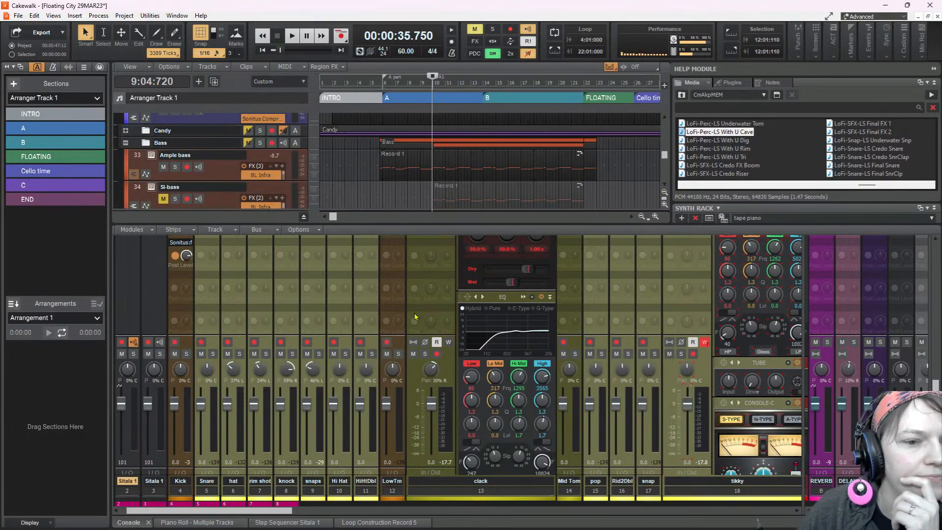
Enlarge the track view and expand the Vintage Kit folder to examine the pan envelope on the tikky track
{"action": "left_click_drag", "start_coordinate": [431, 224], "coordinate": [430, 350]}
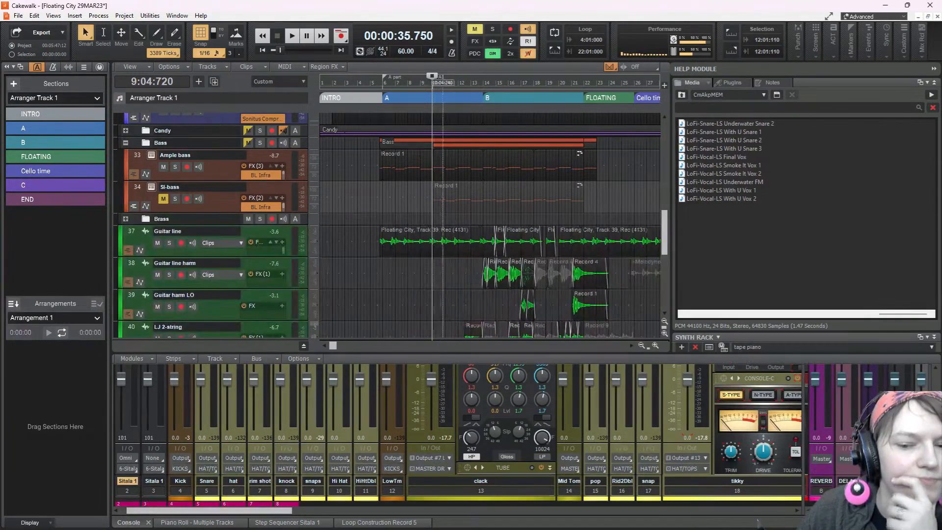
{"action": "scroll", "coordinate": [395, 254], "scroll_direction": "up", "scroll_amount": 5}
{"action": "scroll", "coordinate": [391, 253], "scroll_direction": "down", "scroll_amount": 5}
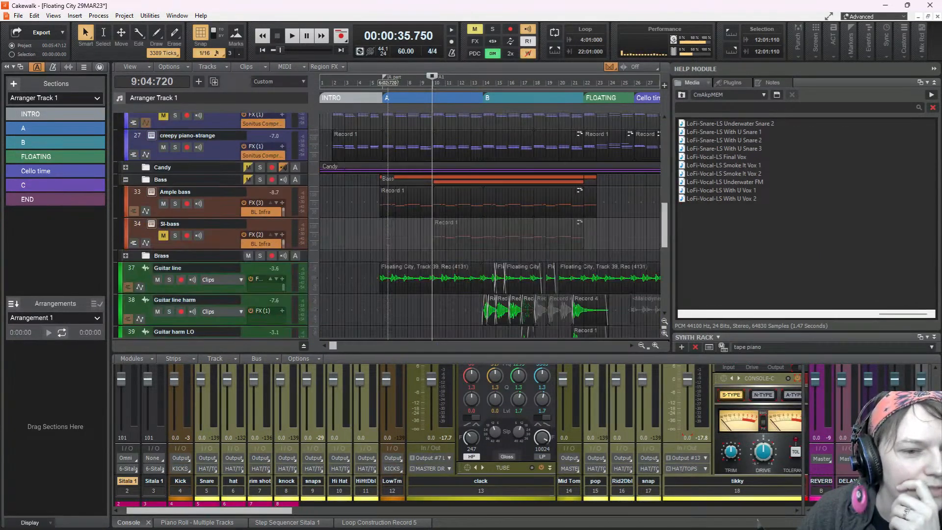
{"action": "scroll", "coordinate": [388, 253], "scroll_direction": "down", "scroll_amount": 5}
{"action": "scroll", "coordinate": [389, 254], "scroll_direction": "up", "scroll_amount": 10}
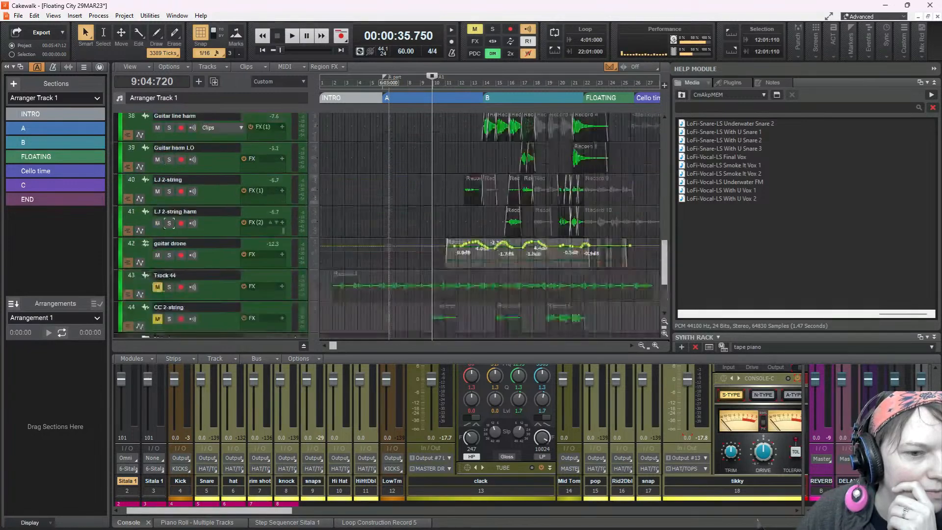
{"action": "scroll", "coordinate": [391, 253], "scroll_direction": "down", "scroll_amount": 3}
{"action": "scroll", "coordinate": [391, 253], "scroll_direction": "up", "scroll_amount": 15}
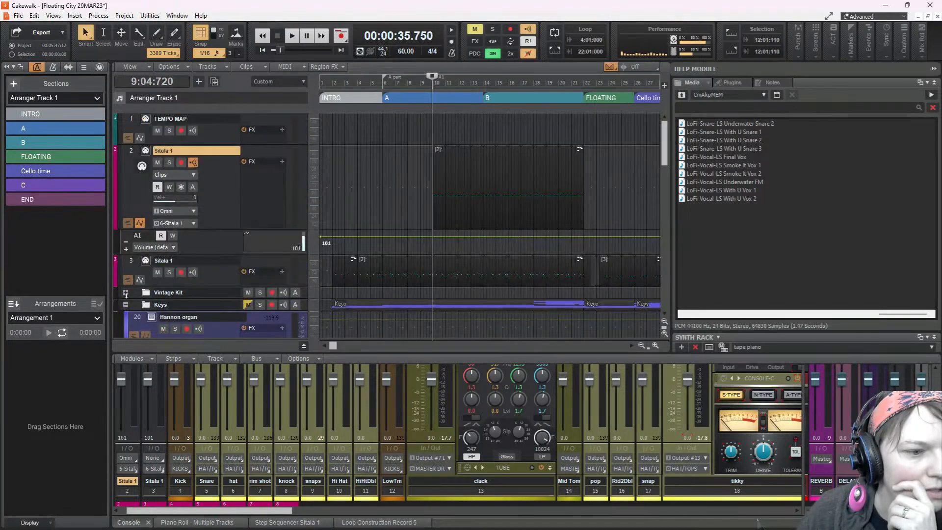
{"action": "left_click", "coordinate": [125, 293]}
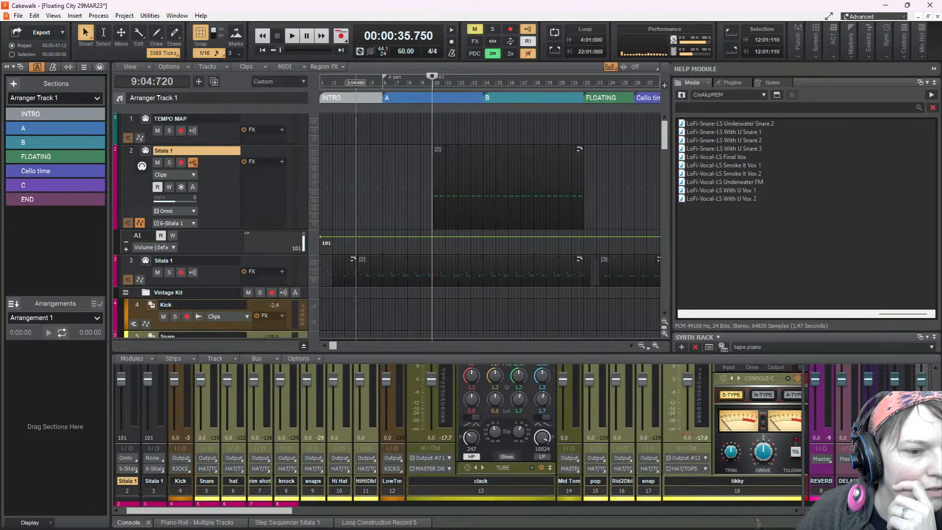
{"action": "scroll", "coordinate": [359, 292], "scroll_direction": "down", "scroll_amount": 15}
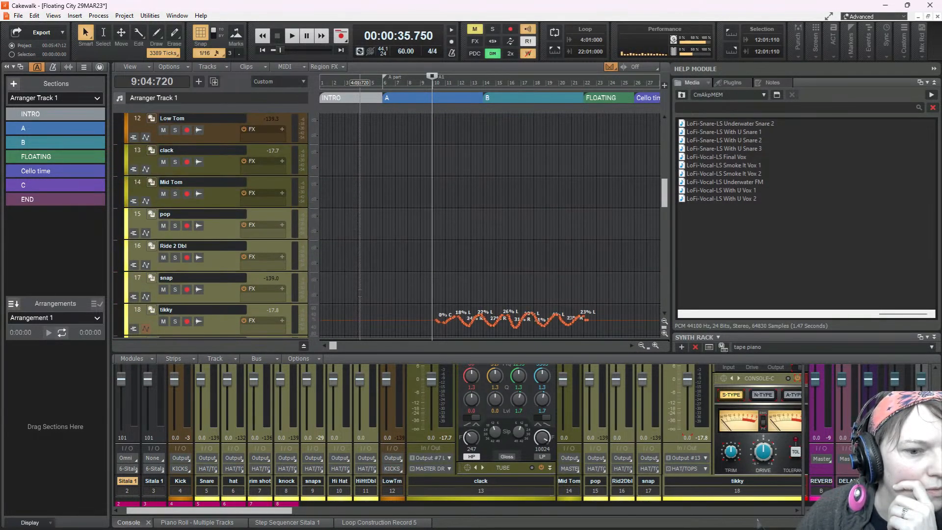
Play from the A1 marker, enlarge the console, and lower the tikky channel's input gain
{"action": "key", "text": "space"}
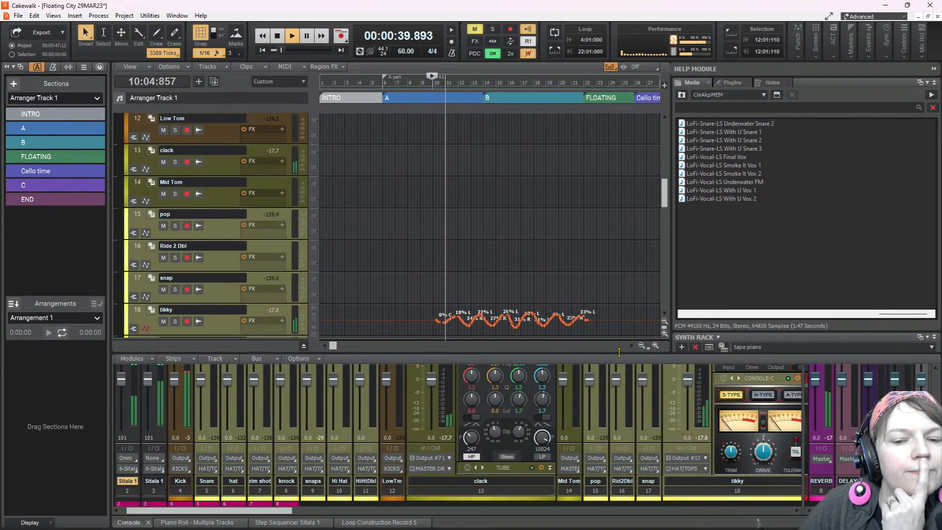
{"action": "left_click_drag", "start_coordinate": [619, 352], "coordinate": [647, 243]}
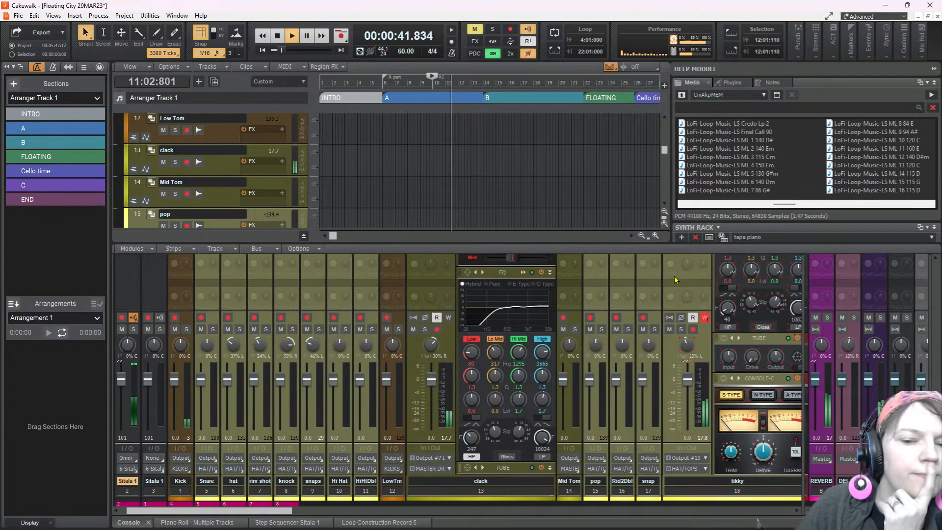
{"action": "scroll", "coordinate": [675, 279], "scroll_direction": "up", "scroll_amount": 6}
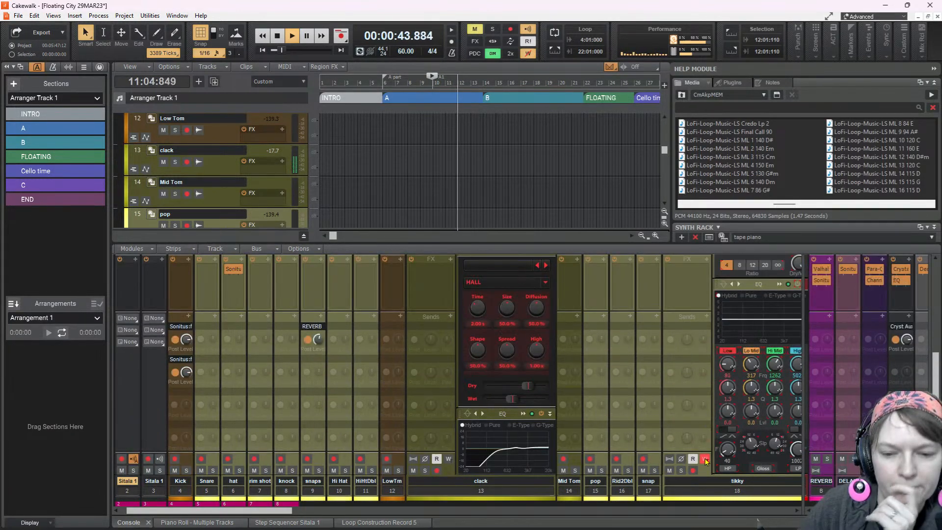
{"action": "scroll", "coordinate": [699, 352], "scroll_direction": "up", "scroll_amount": 4}
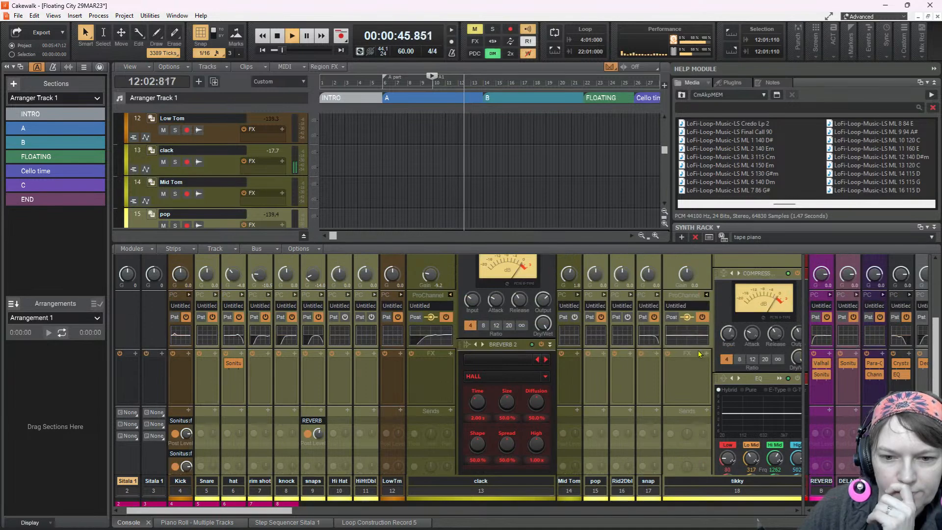
{"action": "scroll", "coordinate": [686, 273], "scroll_direction": "down", "scroll_amount": 4}
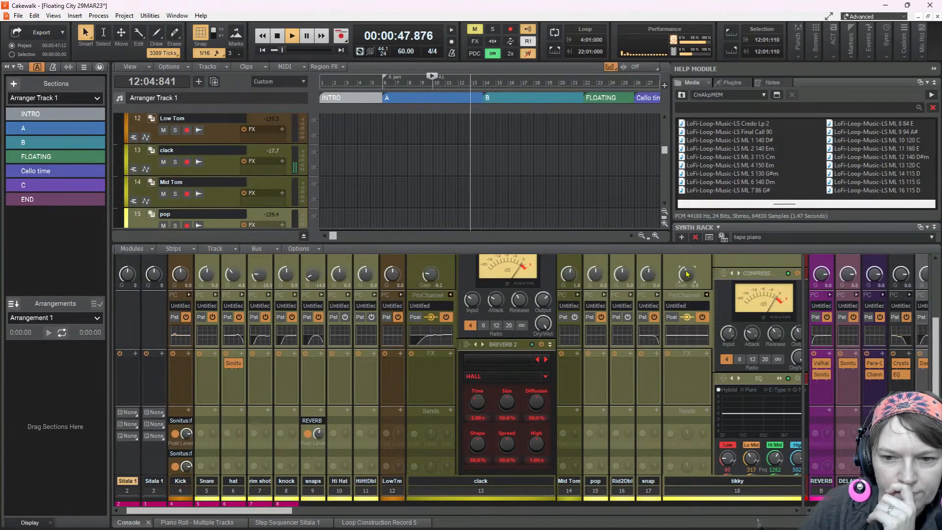
{"action": "scroll", "coordinate": [687, 273], "scroll_direction": "down", "scroll_amount": 3}
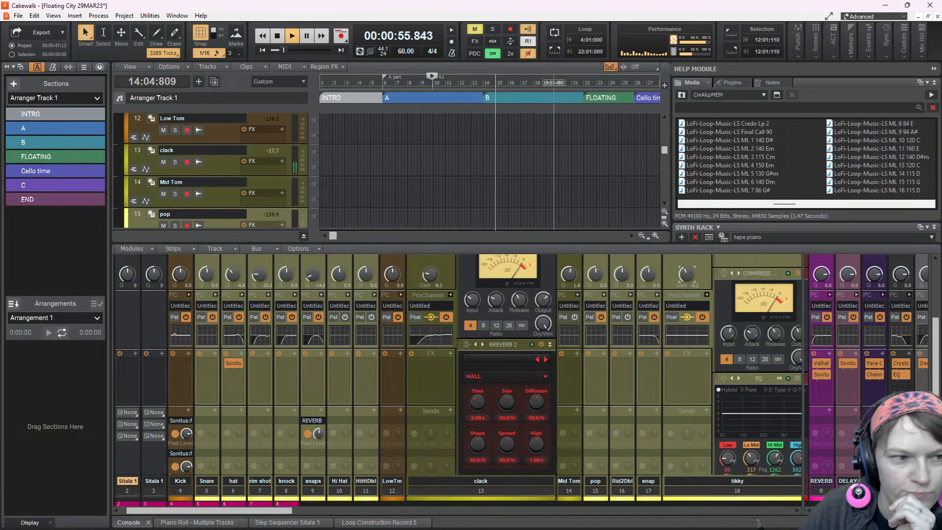
Collapse the Vintage Kit folder and select the creepy piano-strange track in the Keys folder
{"action": "scroll", "coordinate": [491, 162], "scroll_direction": "down", "scroll_amount": 4}
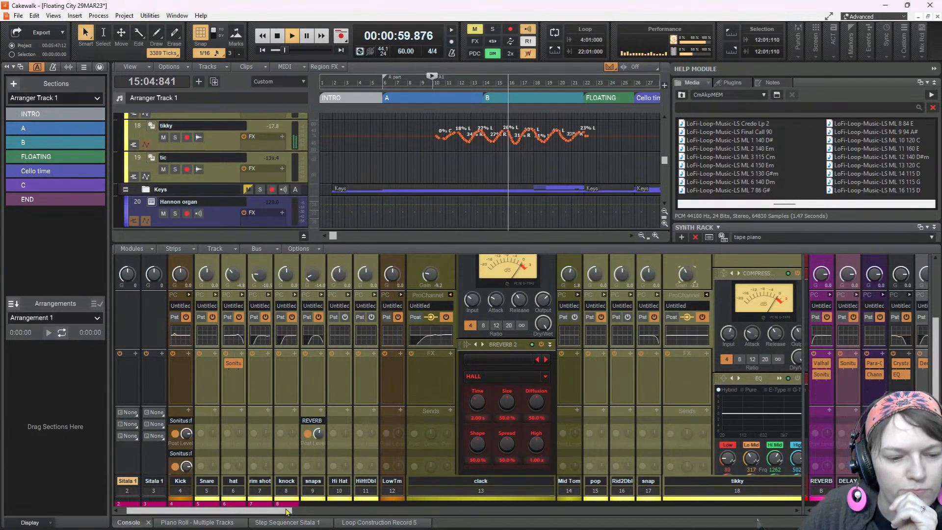
{"action": "left_click_drag", "start_coordinate": [278, 511], "coordinate": [460, 527]}
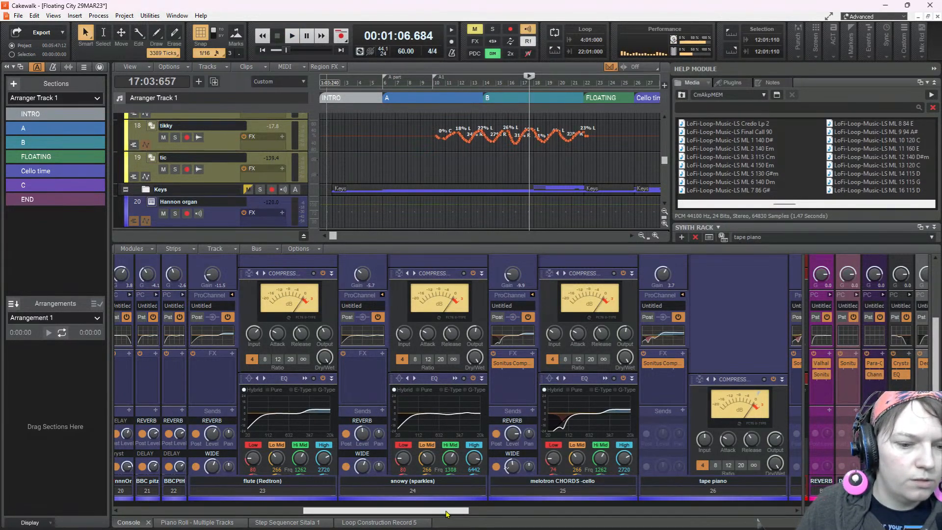
{"action": "left_click_drag", "start_coordinate": [446, 514], "coordinate": [416, 513]}
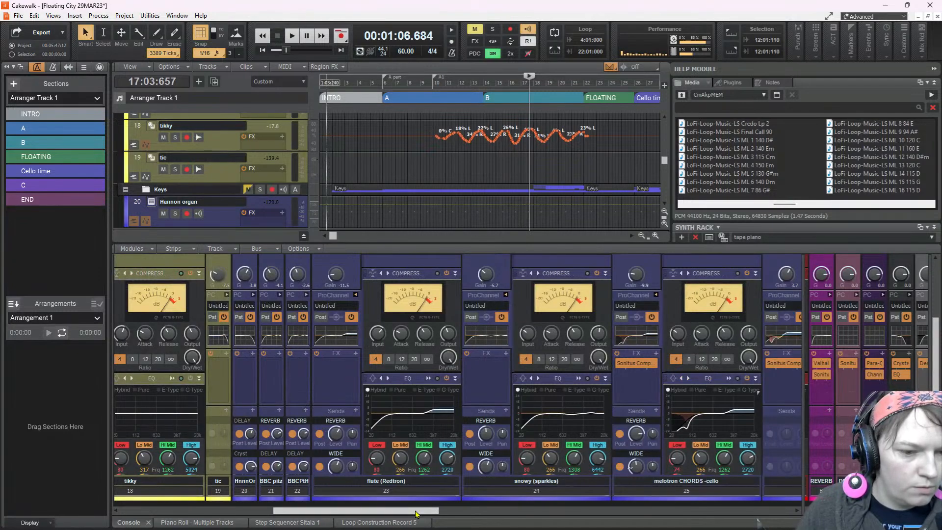
{"action": "scroll", "coordinate": [229, 153], "scroll_direction": "up", "scroll_amount": 5}
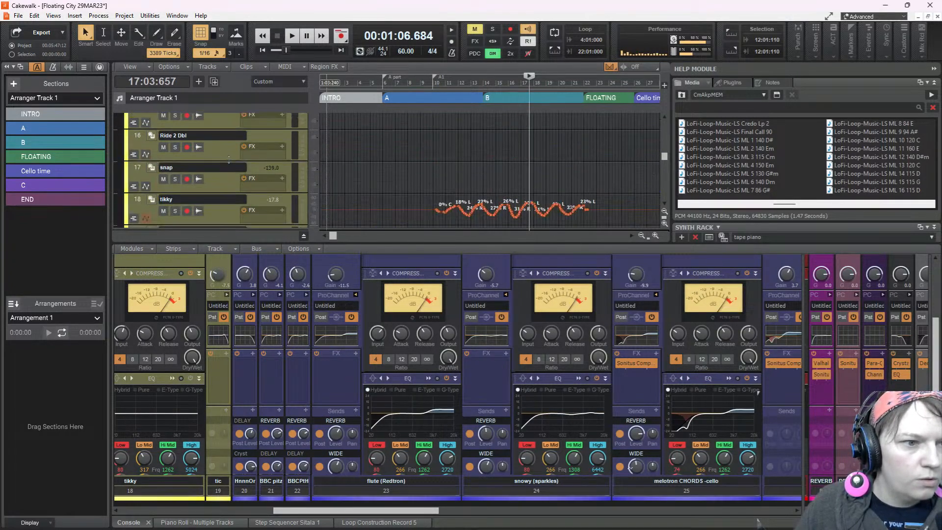
{"action": "scroll", "coordinate": [229, 152], "scroll_direction": "up", "scroll_amount": 5}
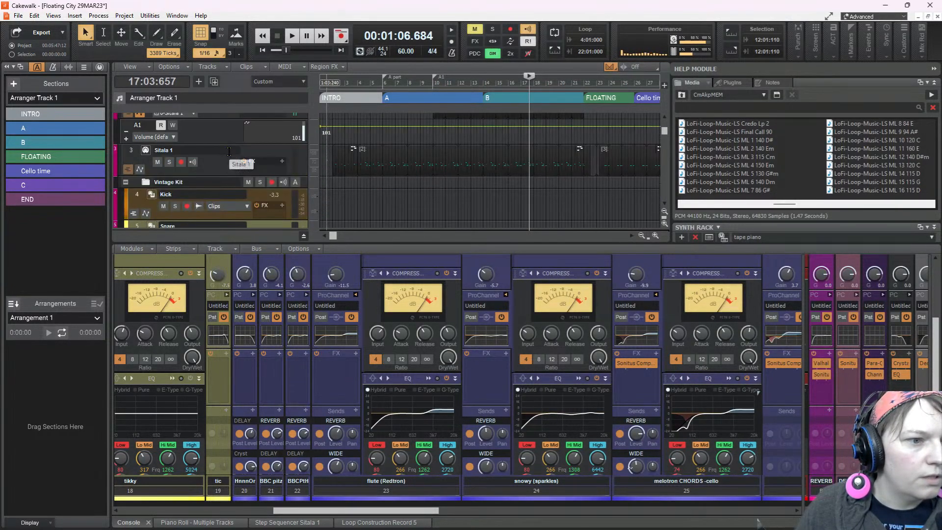
{"action": "left_click", "coordinate": [125, 183]}
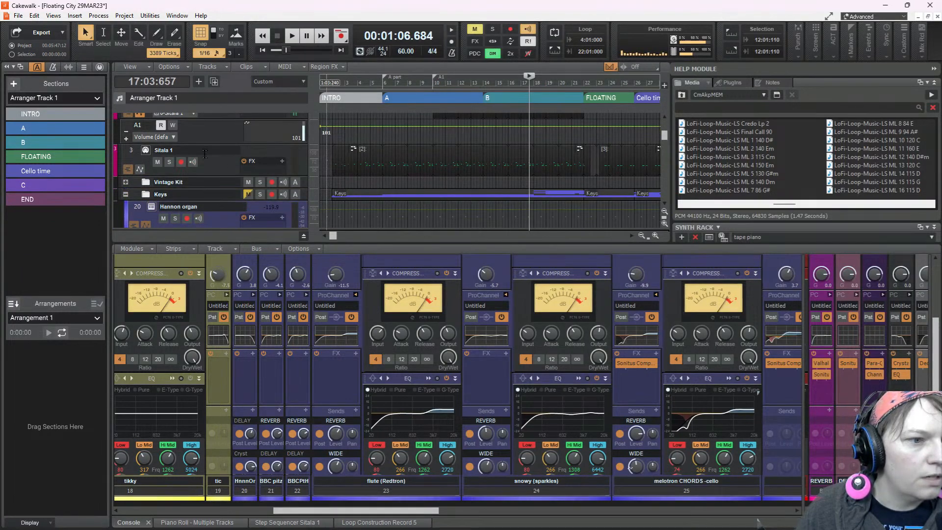
{"action": "scroll", "coordinate": [206, 158], "scroll_direction": "down", "scroll_amount": 10}
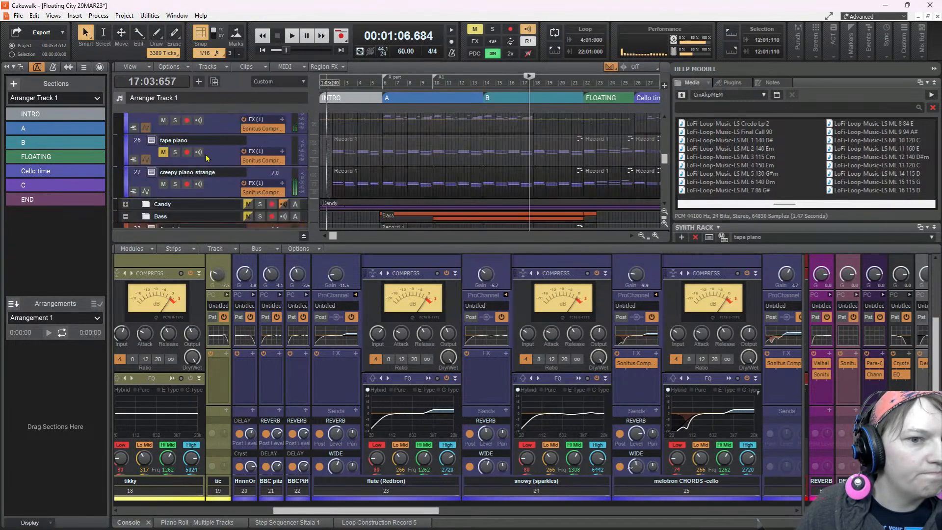
{"action": "left_click", "coordinate": [225, 185]}
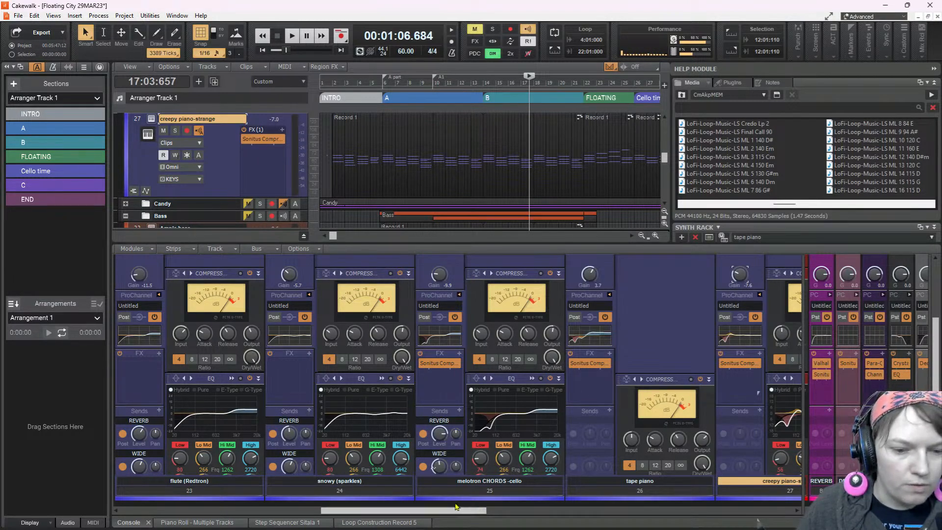
Add a send on the Ample bass channel to the Sonitus:fx Compressor side input of creepy piano-strange
{"action": "left_click_drag", "start_coordinate": [472, 511], "coordinate": [528, 519]}
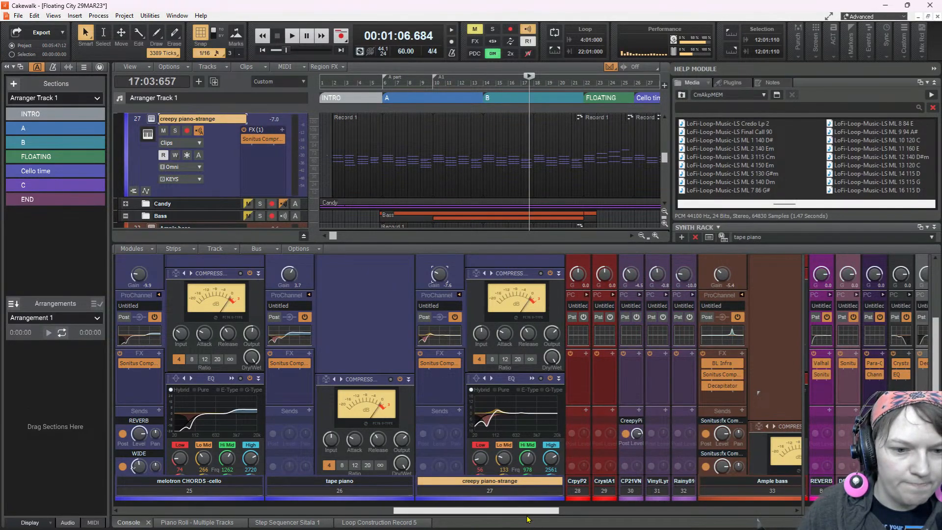
{"action": "left_click_drag", "start_coordinate": [528, 519], "coordinate": [623, 518]}
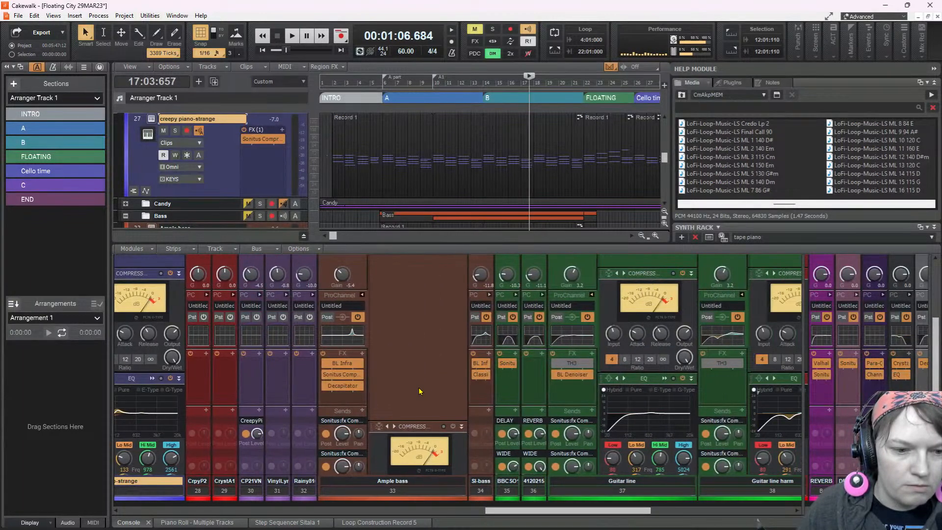
{"action": "left_click", "coordinate": [361, 420]}
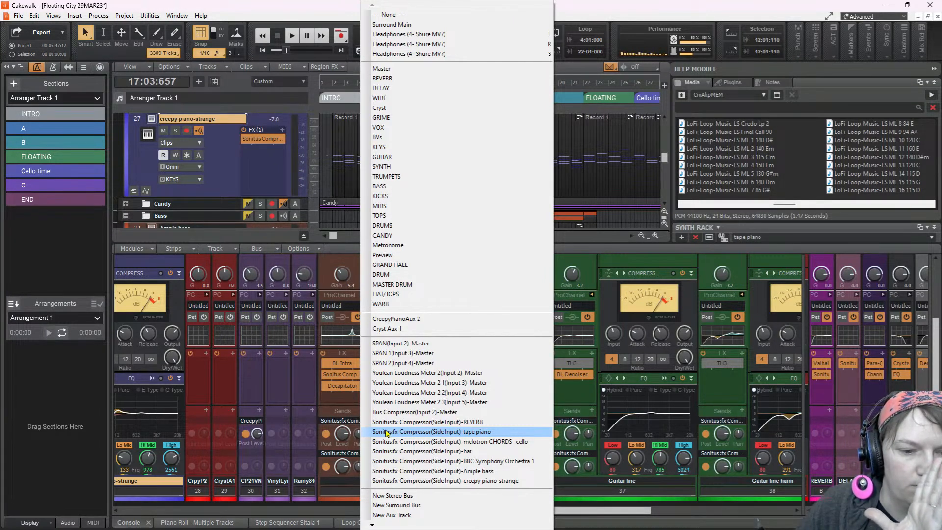
{"action": "left_click", "coordinate": [407, 471]}
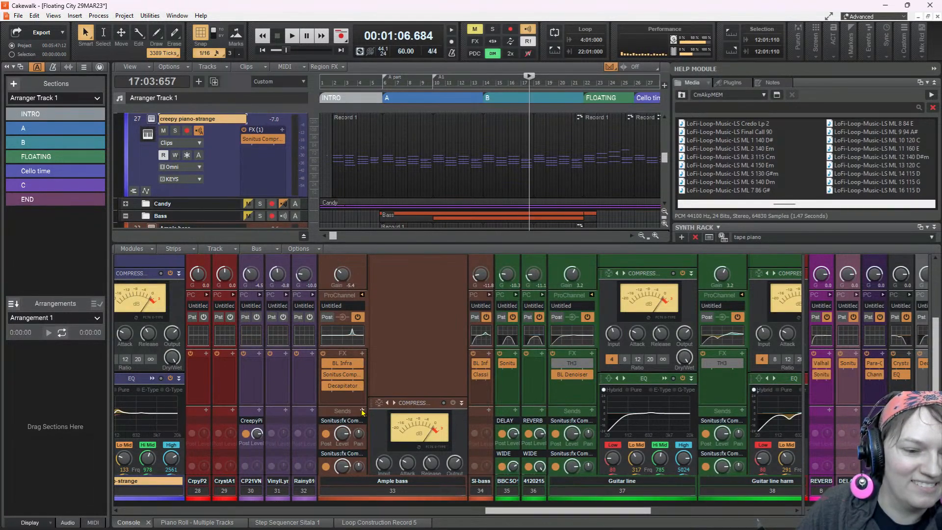
{"action": "scroll", "coordinate": [361, 351], "scroll_direction": "down", "scroll_amount": 3}
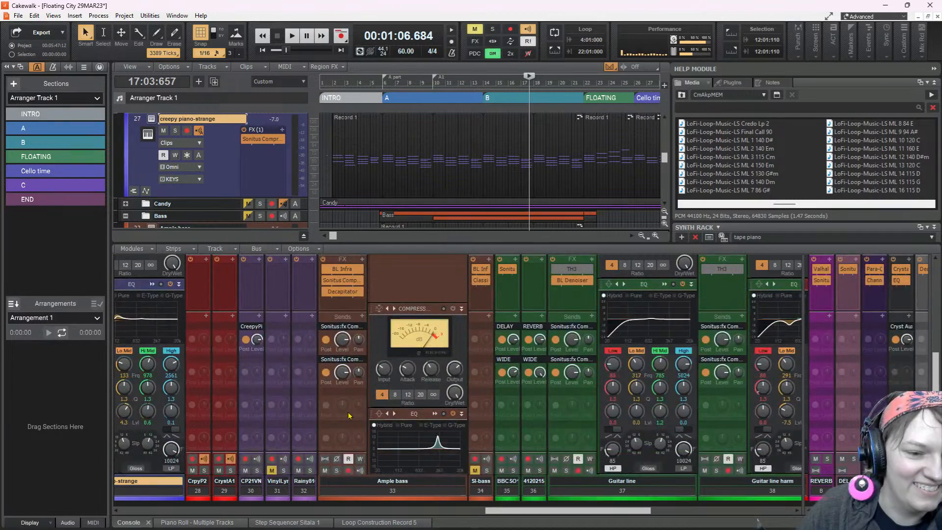
{"action": "left_click", "coordinate": [361, 340]}
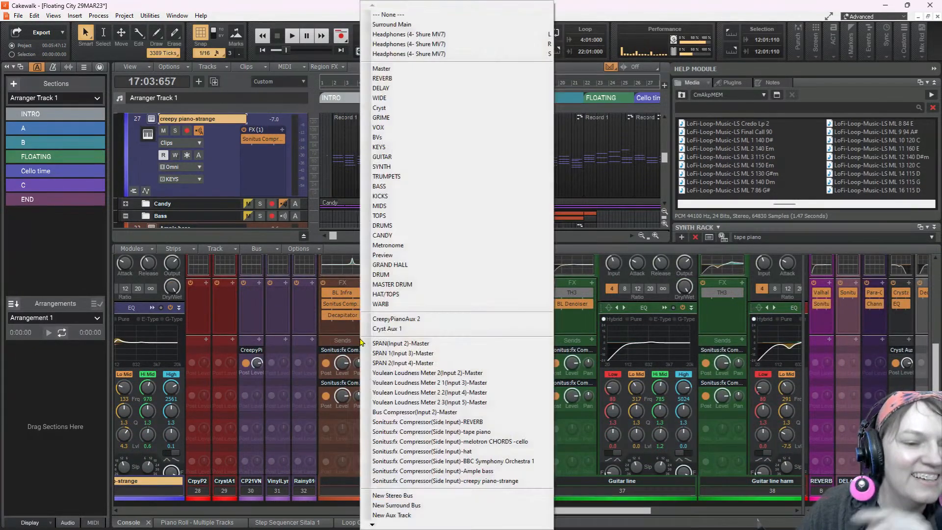
{"action": "left_click", "coordinate": [442, 481]}
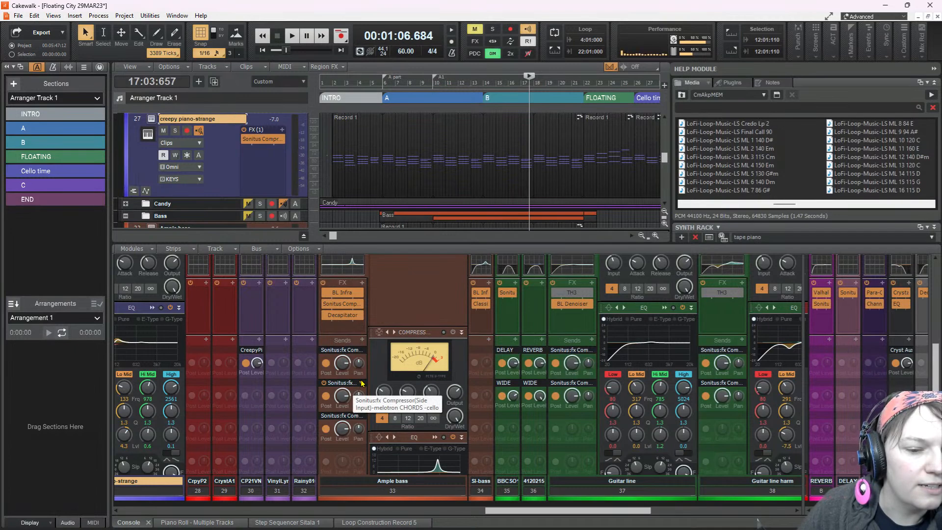
{"action": "left_click", "coordinate": [362, 340]}
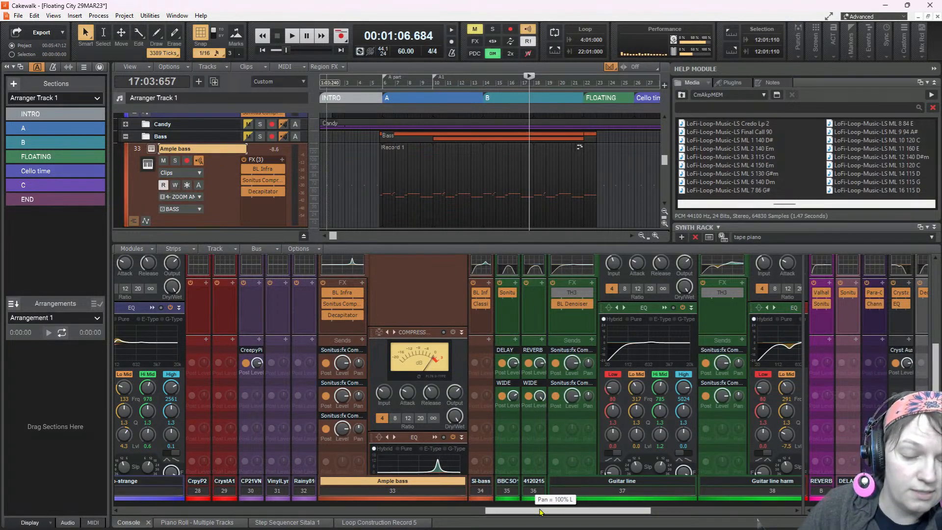
Add sends on the Guitar line and Guitar line harm channels to creepy piano-strange's Sonitus:fx Compressor side input
{"action": "left_click_drag", "start_coordinate": [544, 514], "coordinate": [579, 514]}
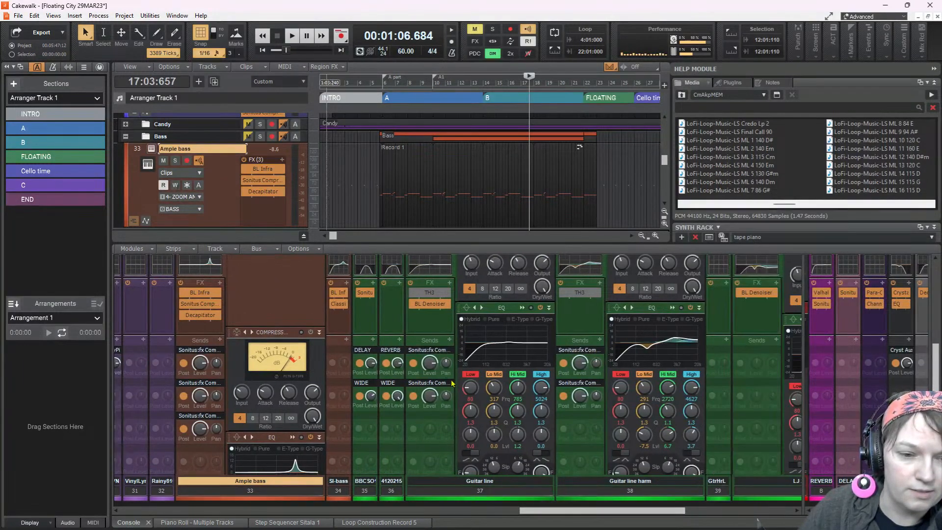
{"action": "left_click", "coordinate": [450, 340]}
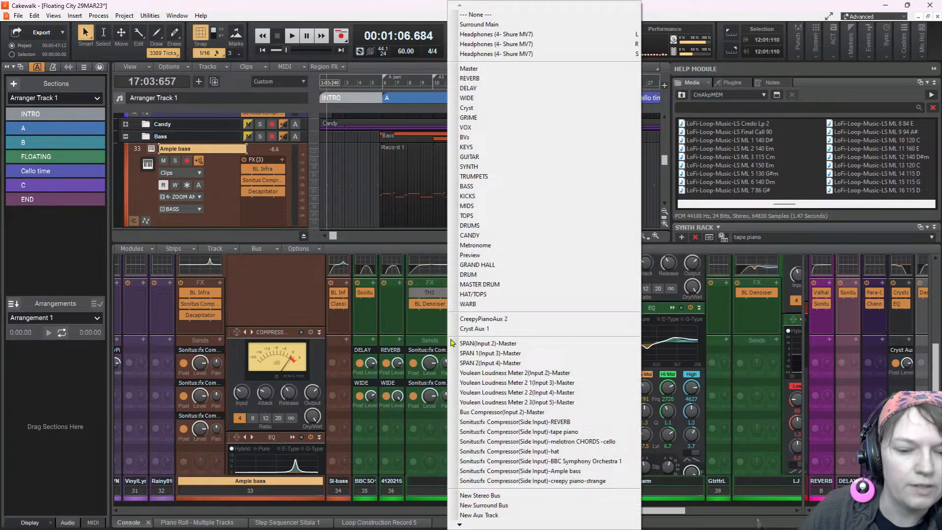
{"action": "left_click", "coordinate": [567, 480]}
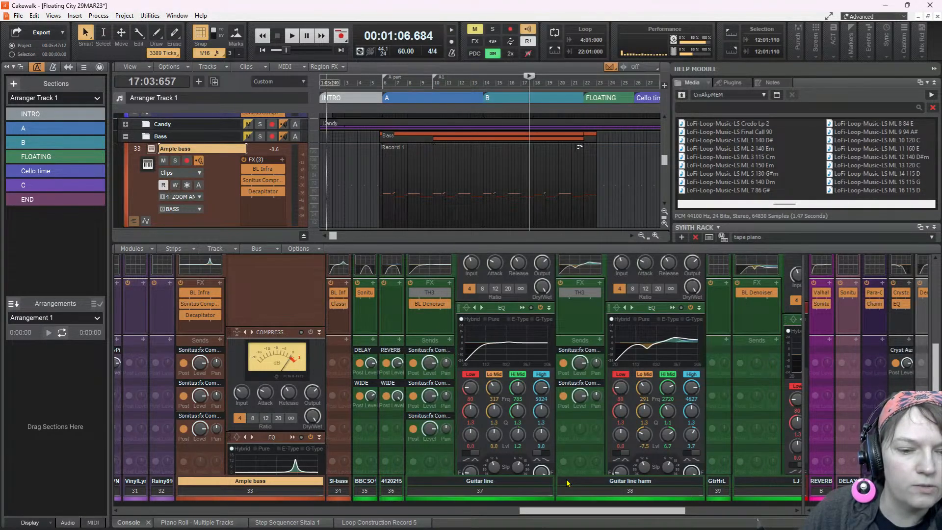
{"action": "left_click", "coordinate": [599, 340]}
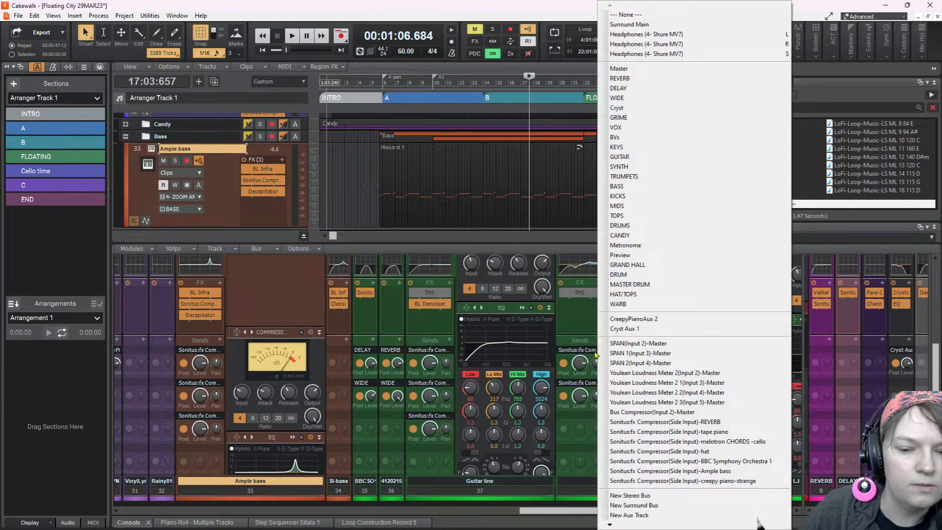
{"action": "left_click", "coordinate": [660, 481]}
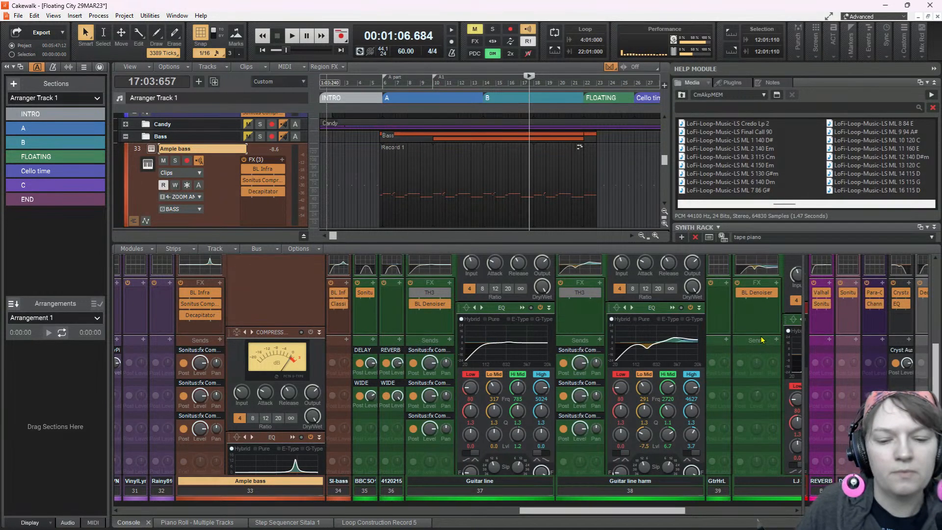
Play the song and check how the Sonitus:fx Compressor on creepy piano-strange reacts to the sidechain, then close it
{"action": "key", "text": "space"}
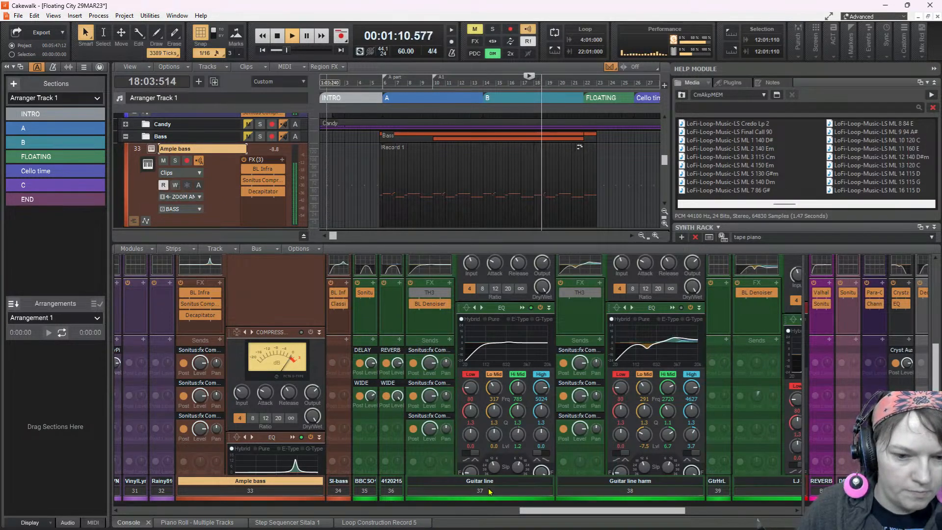
{"action": "scroll", "coordinate": [487, 489], "scroll_direction": "left", "scroll_amount": 10}
{"action": "scroll", "coordinate": [316, 491], "scroll_direction": "right", "scroll_amount": 10}
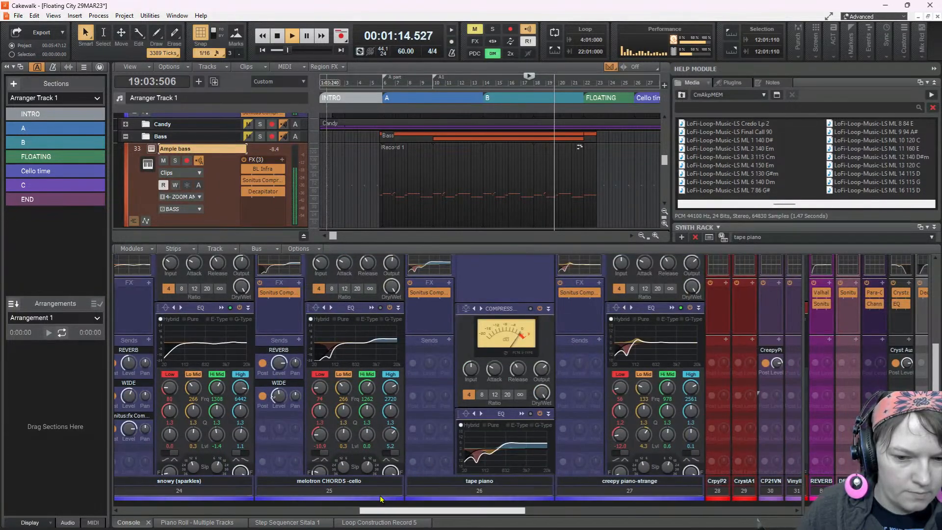
{"action": "scroll", "coordinate": [387, 495], "scroll_direction": "right", "scroll_amount": 1}
{"action": "double_click", "coordinate": [491, 294]}
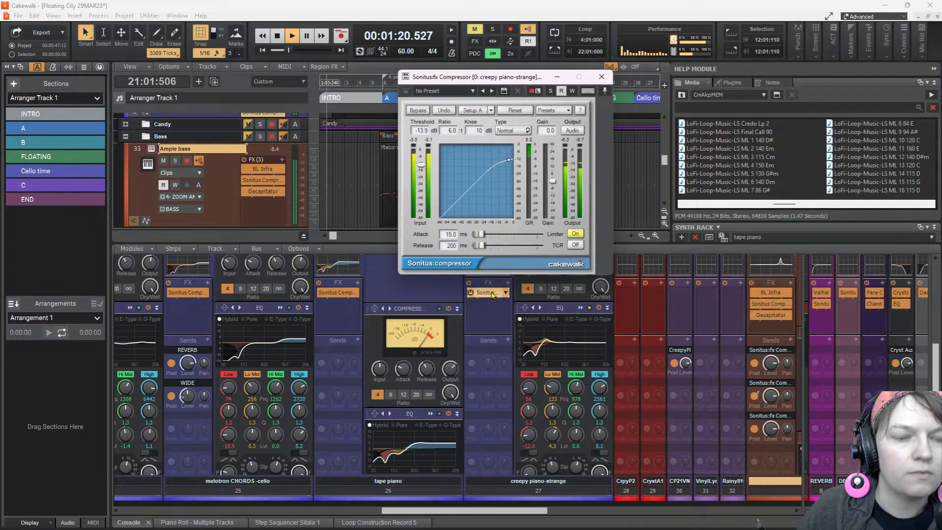
{"action": "left_click", "coordinate": [557, 78]}
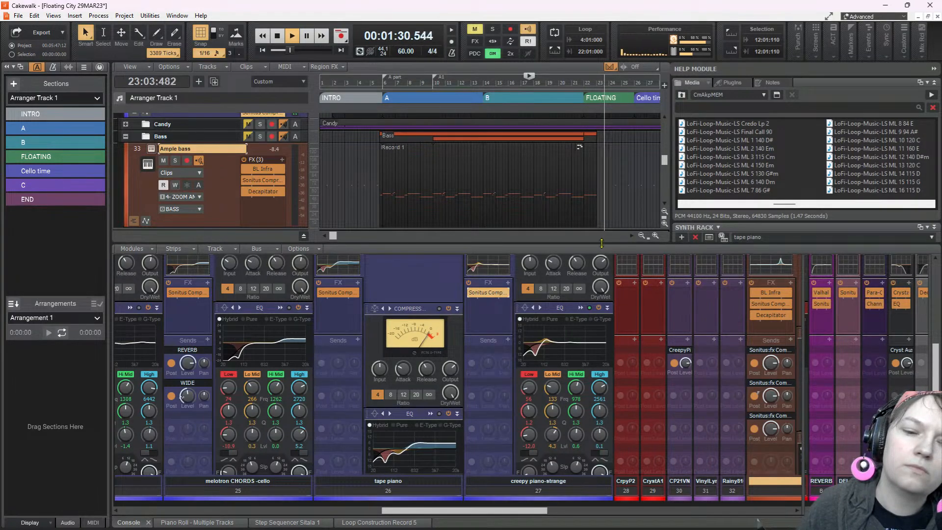
Look over the console settings of the guitar channels from Guitar line to guitar drone while the song plays
{"action": "left_click_drag", "start_coordinate": [538, 510], "coordinate": [750, 485]}
{"action": "scroll", "coordinate": [601, 384], "scroll_direction": "down", "scroll_amount": 5}
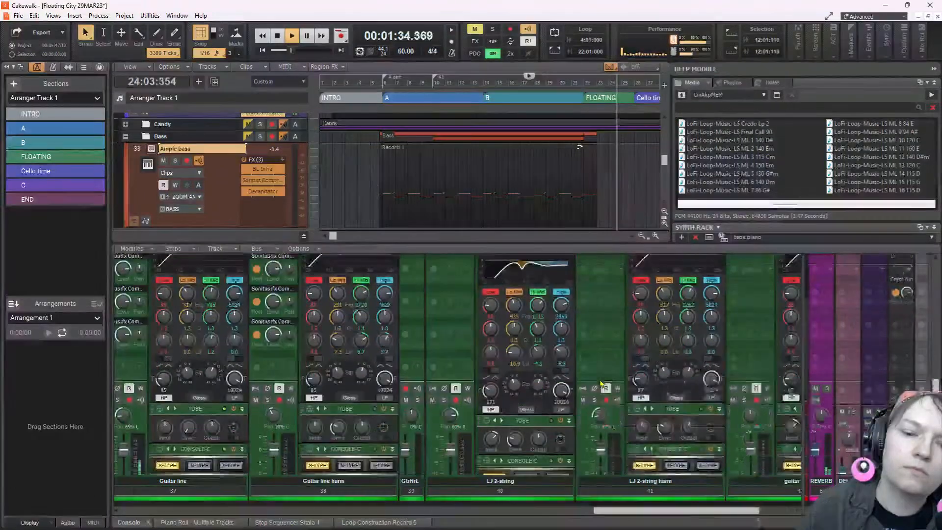
{"action": "scroll", "coordinate": [602, 384], "scroll_direction": "down", "scroll_amount": 1}
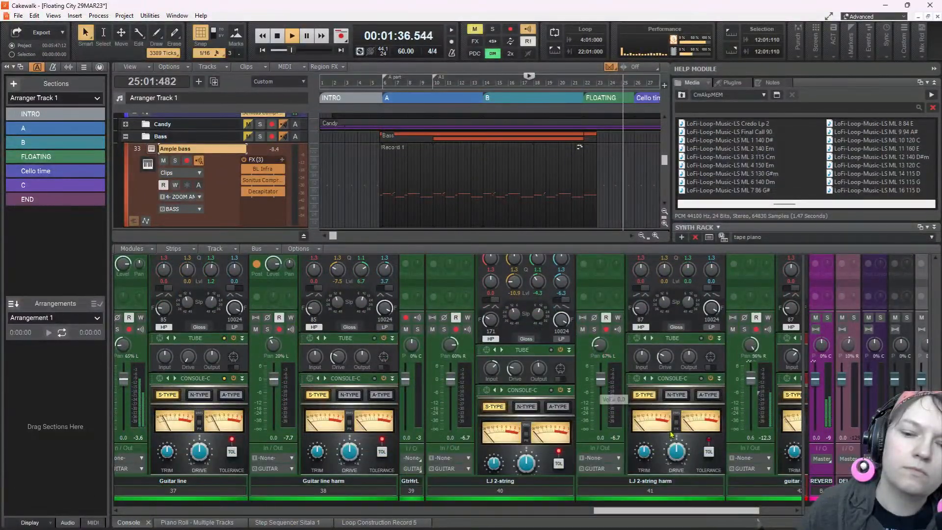
{"action": "left_click_drag", "start_coordinate": [752, 510], "coordinate": [785, 508]}
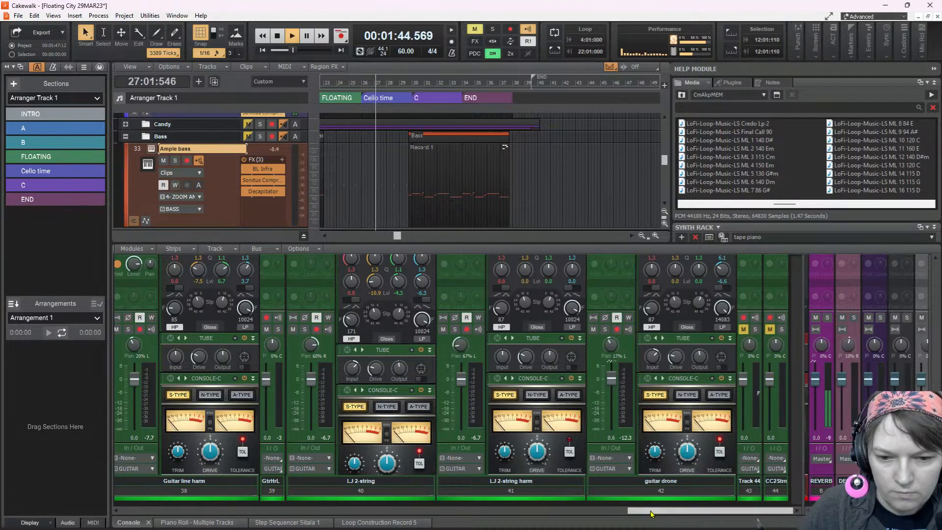
Open the creepy piano-strange notes in the piano roll at bar 26 and lower the velocity of the bar 27 chord
{"action": "scroll", "coordinate": [394, 173], "scroll_direction": "up", "scroll_amount": 6}
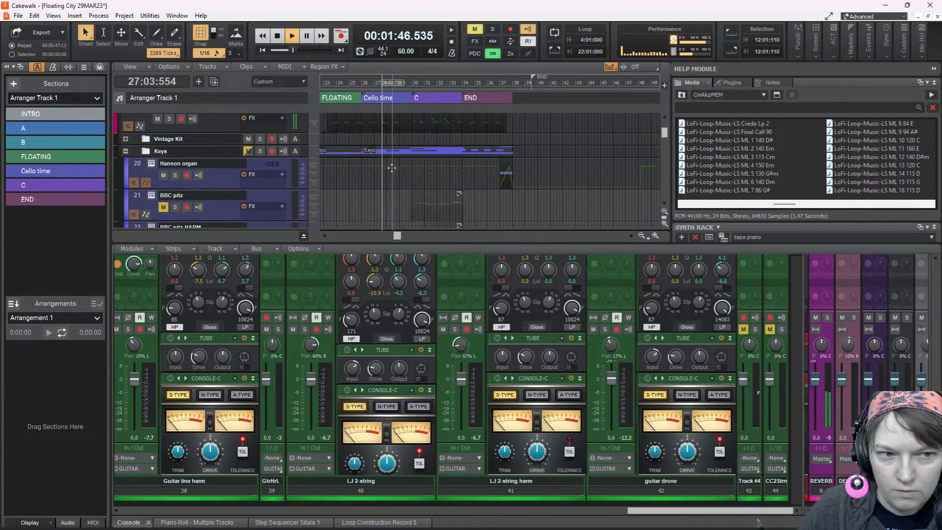
{"action": "scroll", "coordinate": [394, 173], "scroll_direction": "down", "scroll_amount": 10}
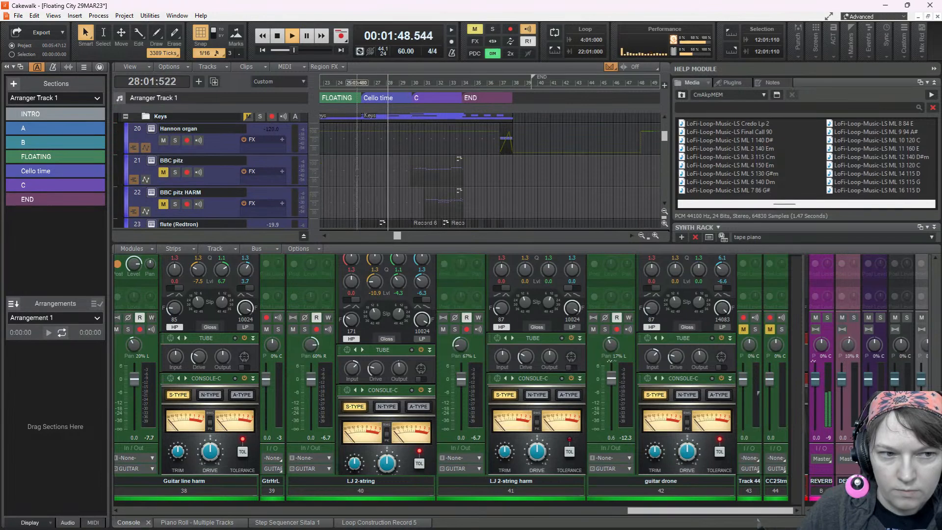
{"action": "scroll", "coordinate": [394, 173], "scroll_direction": "down", "scroll_amount": 5}
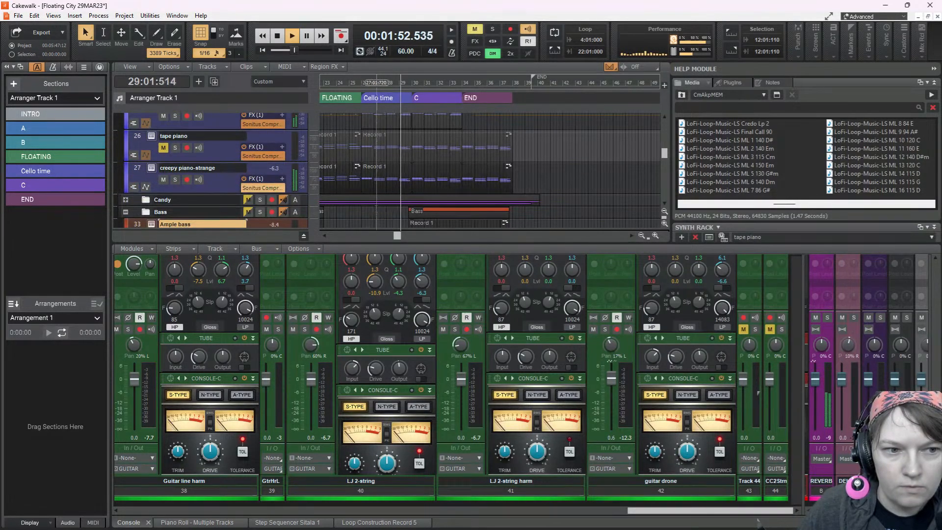
{"action": "key", "text": "space"}
{"action": "double_click", "coordinate": [375, 175]}
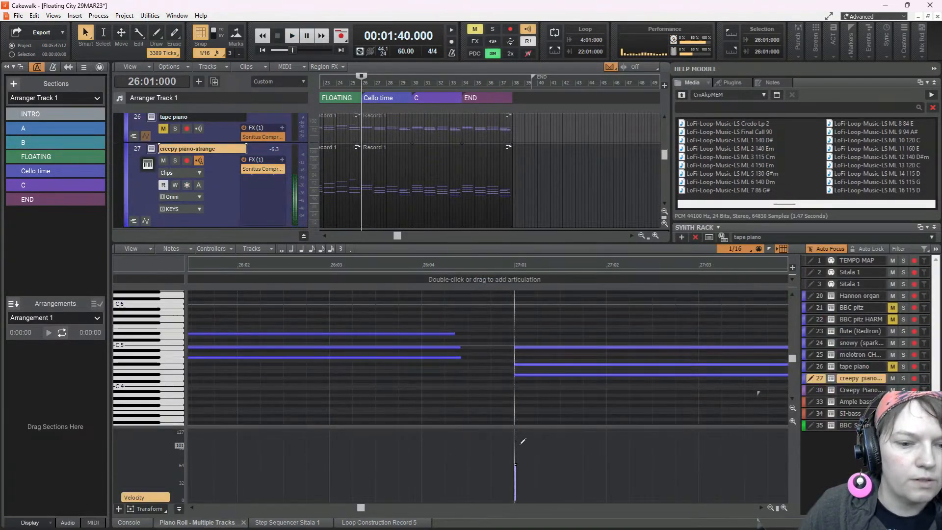
{"action": "left_click", "coordinate": [514, 474]}
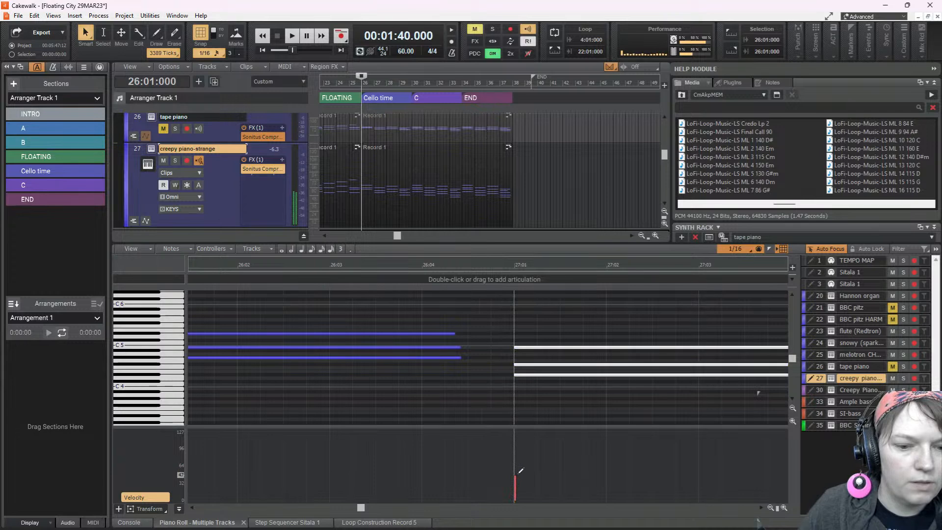
{"action": "key", "text": "space"}
{"action": "key", "text": "space"}
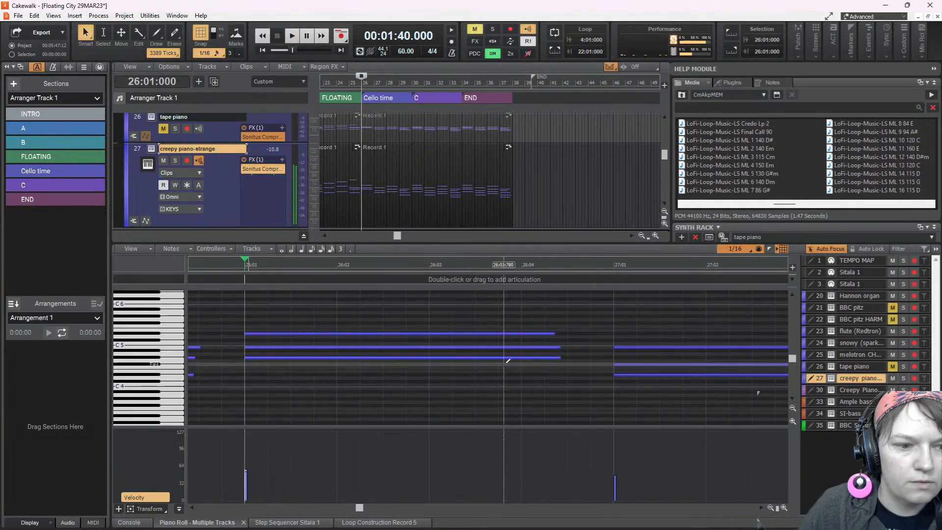
Turn off snapping, delay the starts of the bar 26 chord's upper two notes slightly, and listen to the chord
{"action": "left_click", "coordinate": [248, 347]}
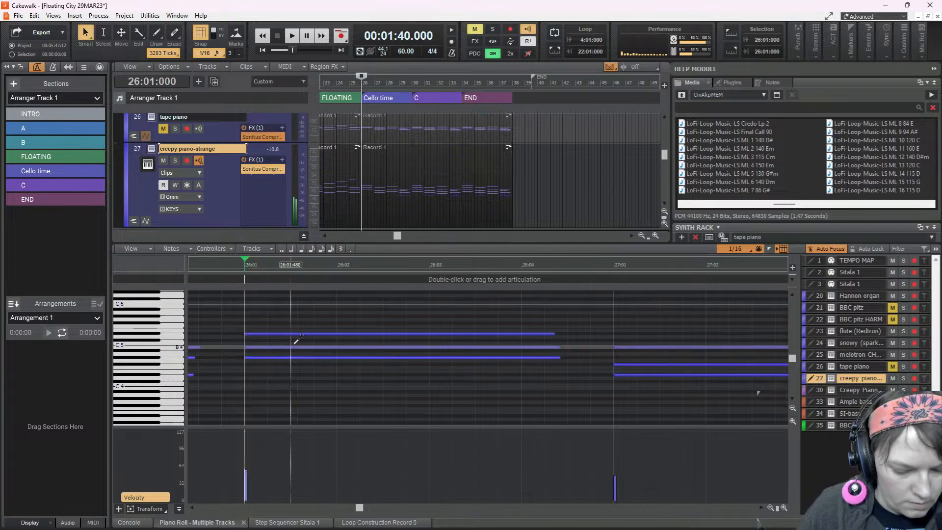
{"action": "key", "text": "n"}
{"action": "left_click_drag", "start_coordinate": [246, 347], "coordinate": [251, 334]}
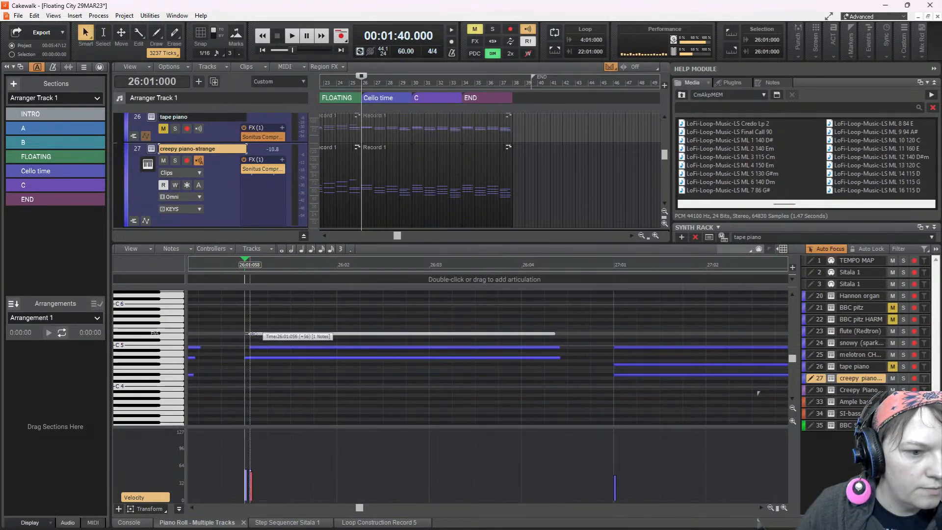
{"action": "key", "text": "space"}
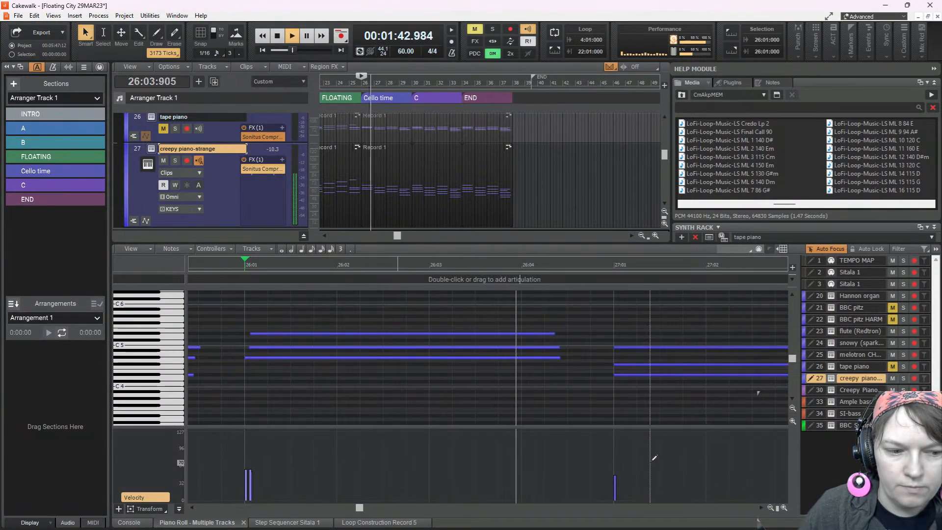
{"action": "key", "text": "space"}
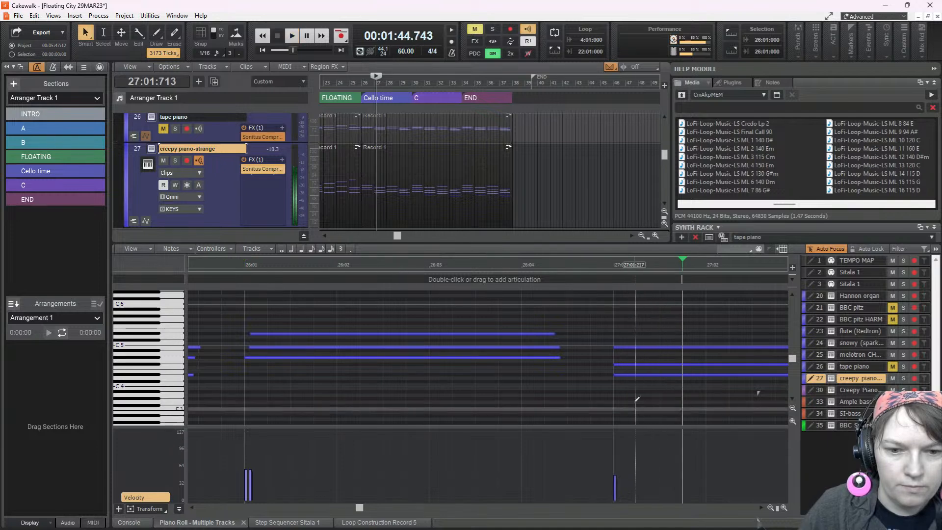
Stagger the upper note starts of the bar 27 and bar 26 chords about a sixteenth apart and play them back
{"action": "left_click_drag", "start_coordinate": [619, 365], "coordinate": [663, 349]}
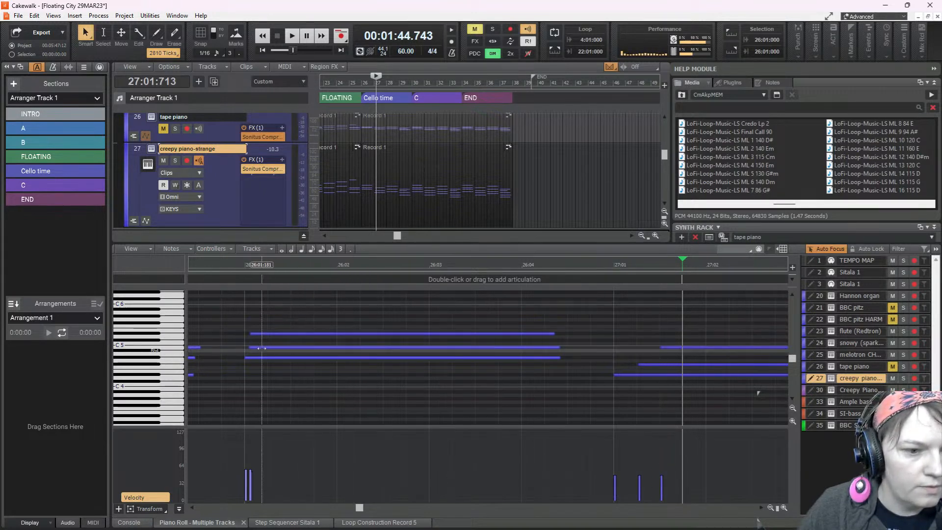
{"action": "left_click_drag", "start_coordinate": [249, 348], "coordinate": [294, 334]}
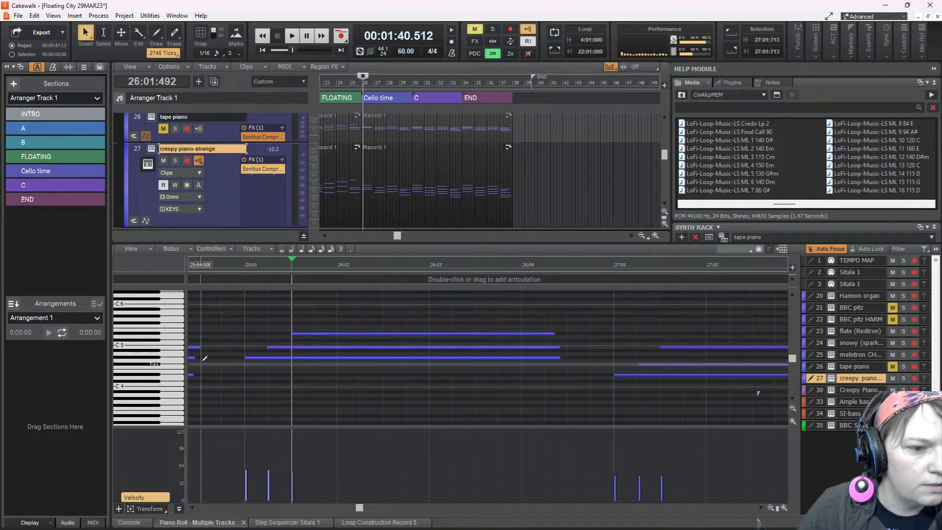
{"action": "left_click", "coordinate": [201, 361]}
{"action": "key", "text": "space"}
{"action": "key", "text": "space"}
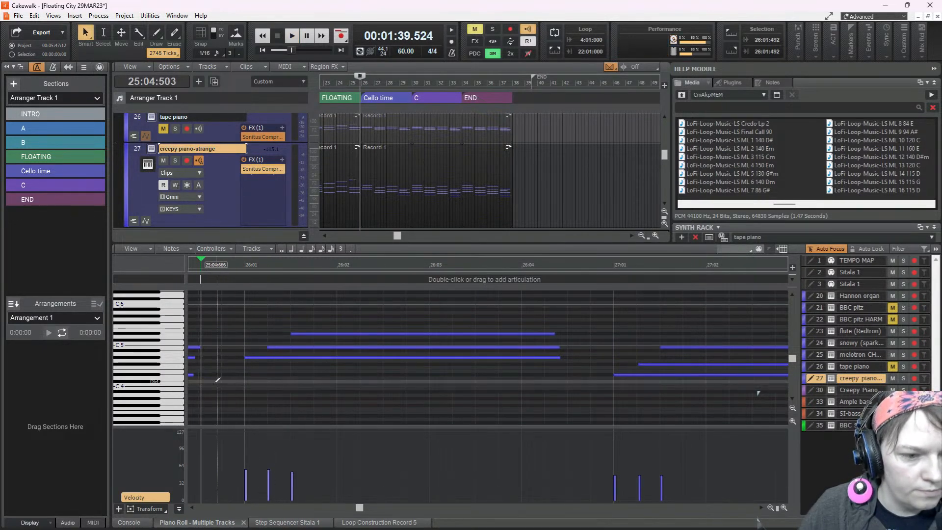
{"action": "key", "text": "space"}
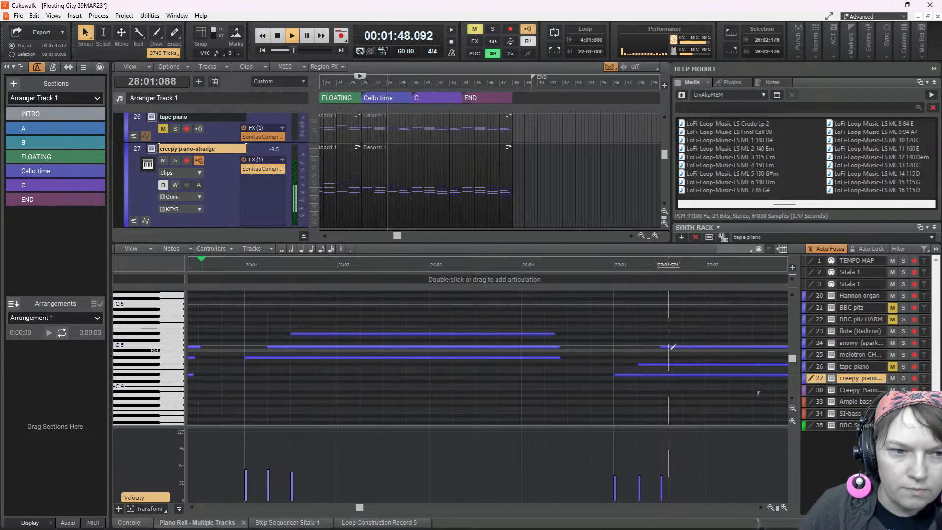
{"action": "key", "text": "space"}
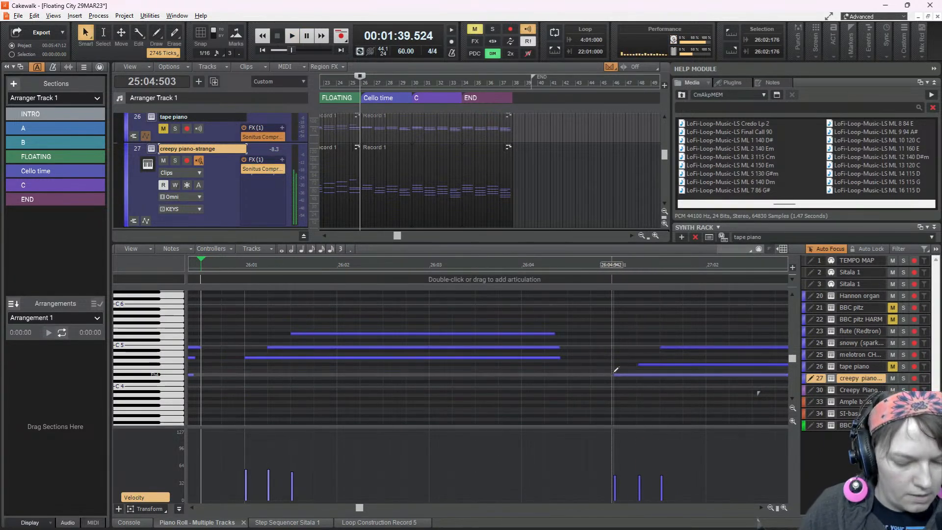
Turn on 1/16 snapping, stagger the bar 28 chord's middle and top note starts a sixteenth apart, and listen to the result
{"action": "scroll", "coordinate": [616, 369], "scroll_direction": "down", "scroll_amount": 4}
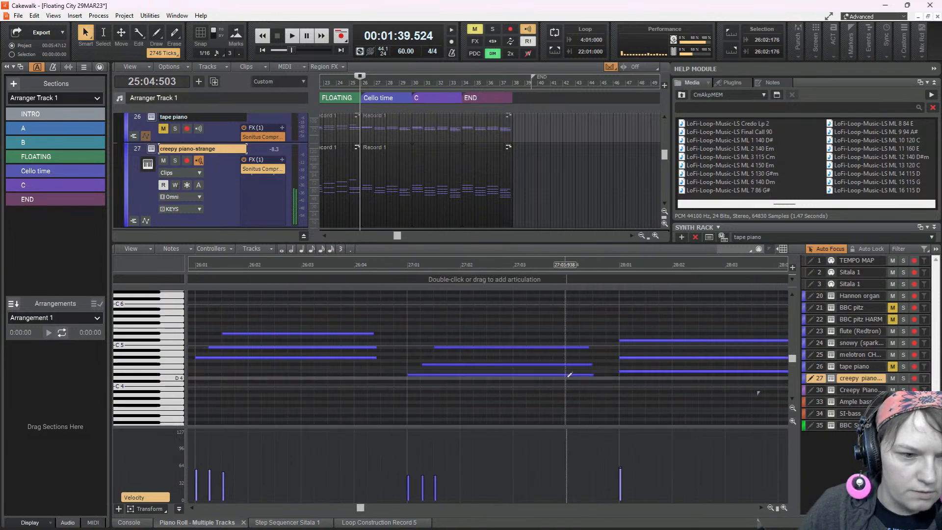
{"action": "scroll", "coordinate": [638, 366], "scroll_direction": "left", "scroll_amount": 5}
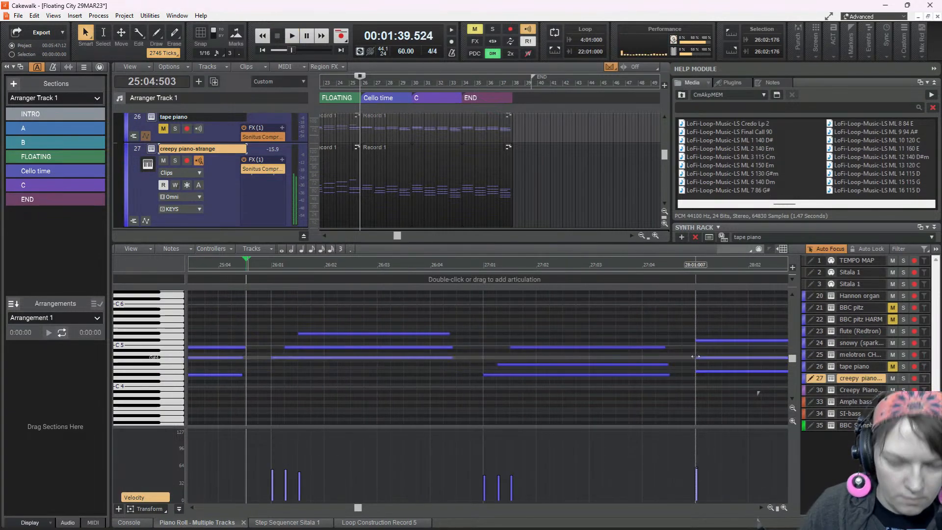
{"action": "key", "text": "n"}
{"action": "left_click_drag", "start_coordinate": [696, 357], "coordinate": [726, 340]}
{"action": "key", "text": "space"}
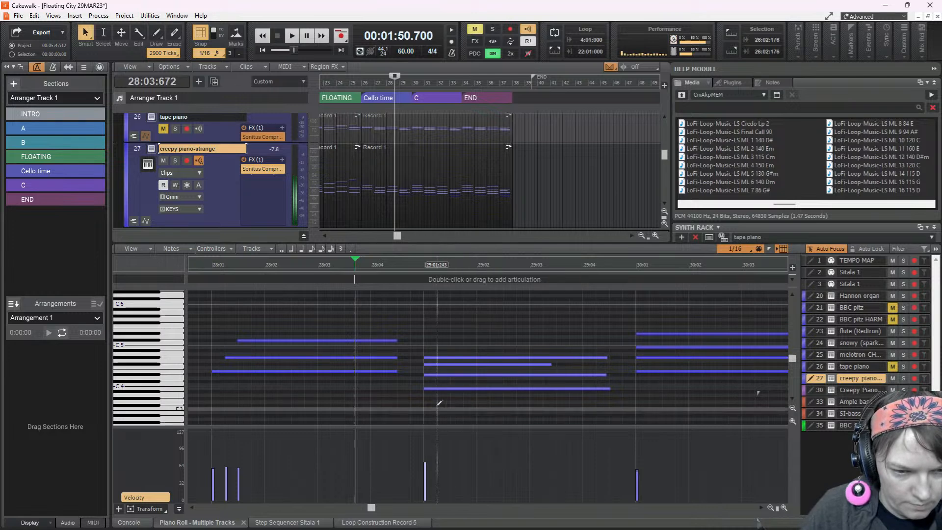
Stagger the bar 29 chord's upper note starts a sixteenth apart, ending at 29:01:720, and play the passage back
{"action": "left_click_drag", "start_coordinate": [425, 376], "coordinate": [451, 358]}
{"action": "key", "text": "space"}
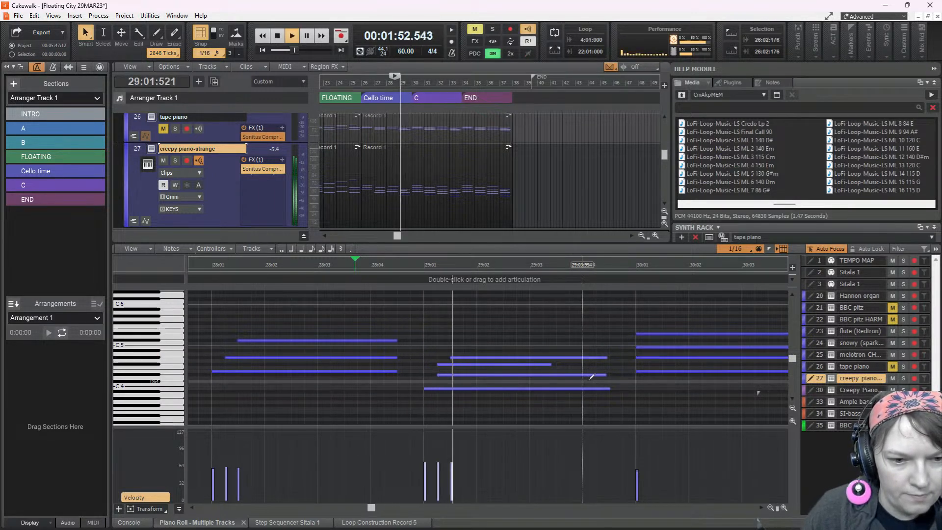
{"action": "key", "text": "space"}
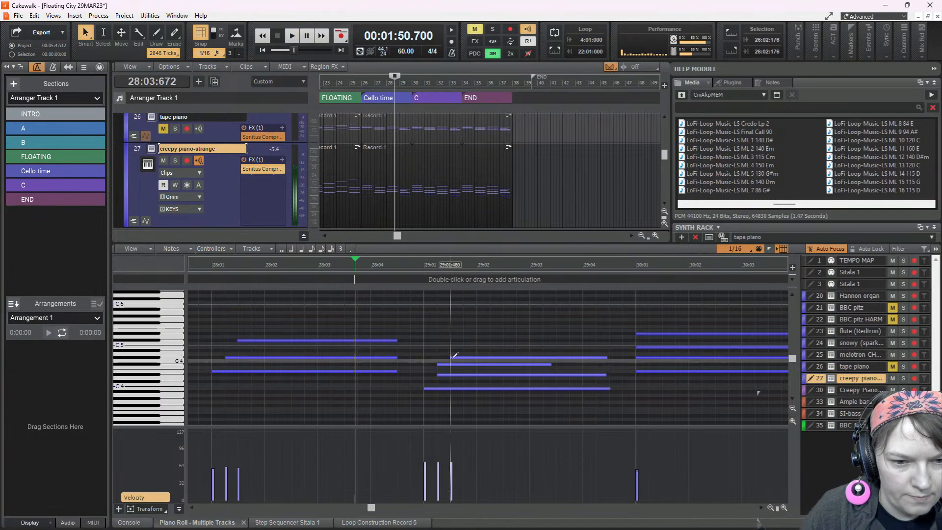
{"action": "mouse_move", "coordinate": [453, 358]}
{"action": "left_mouse_down"}
{"action": "mouse_move", "coordinate": [464, 358]}
{"action": "mouse_move", "coordinate": [451, 365]}
{"action": "left_mouse_up"}
{"action": "left_click", "coordinate": [217, 324]}
{"action": "key", "text": "space"}
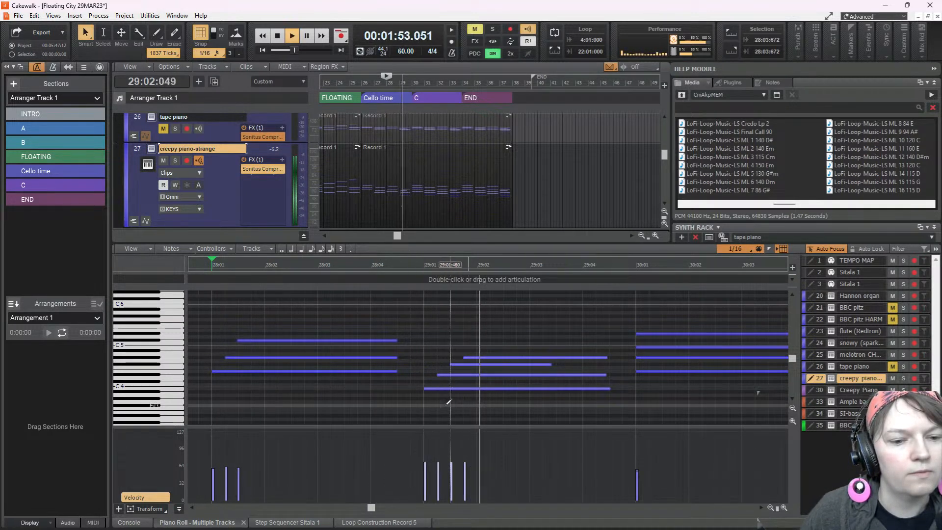
{"action": "key", "text": "space"}
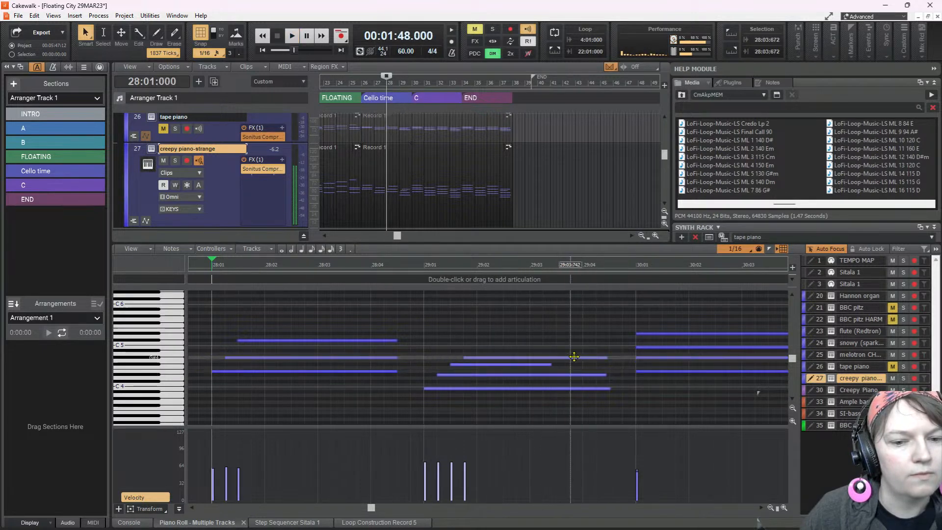
Raise the pitch of the bar 29 chord's last-starting note above the rest of the chord and listen to the change
{"action": "left_click", "coordinate": [574, 357]}
{"action": "left_click_drag", "start_coordinate": [574, 357], "coordinate": [575, 333]}
{"action": "key", "text": "space"}
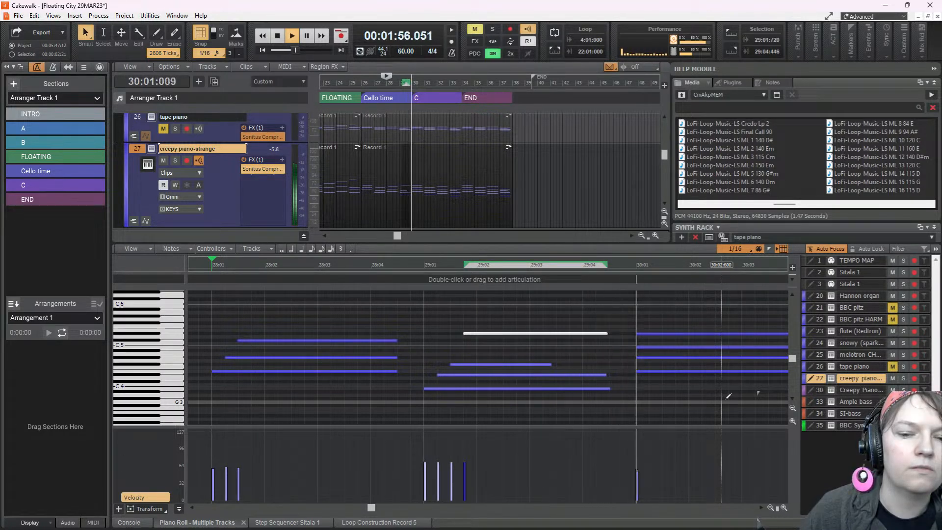
{"action": "key", "text": "space"}
Stagger the bar 30 chord's three upper note starts a sixteenth apart and play from bar 30
{"action": "left_click_drag", "start_coordinate": [636, 357], "coordinate": [679, 339]}
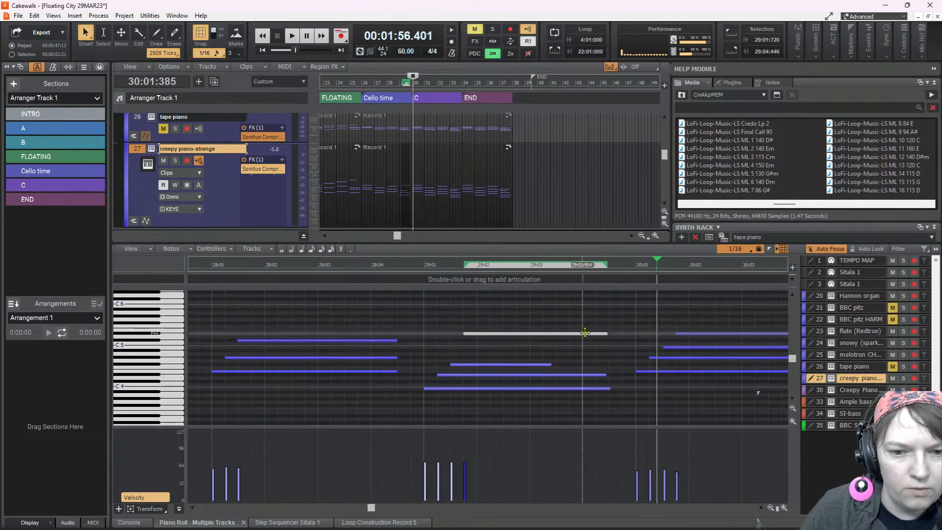
{"action": "left_click", "coordinate": [642, 318]}
{"action": "key", "text": "space"}
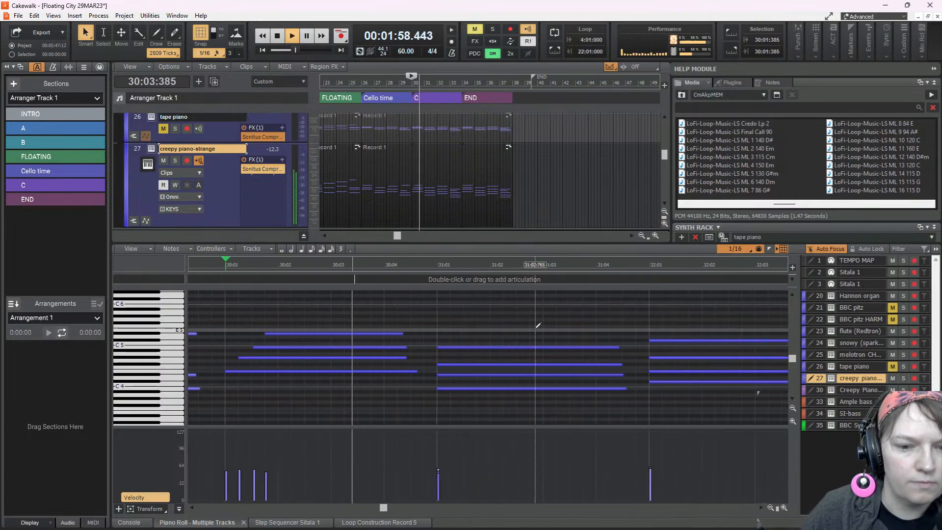
Stagger the bar 31 chord's upper note starts a sixteenth apart, raise the top note's velocity, and listen to the passage
{"action": "left_click_drag", "start_coordinate": [440, 371], "coordinate": [480, 352]}
{"action": "key", "text": "space"}
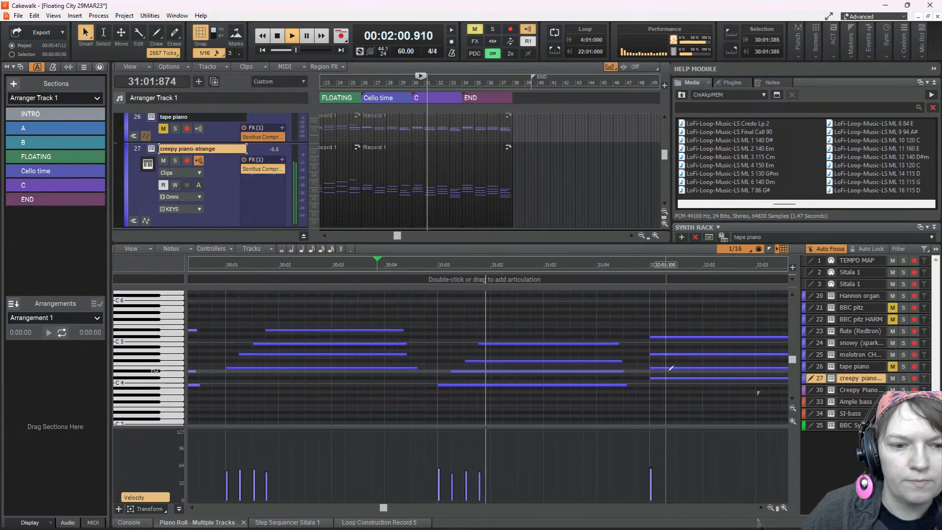
{"action": "key", "text": "space"}
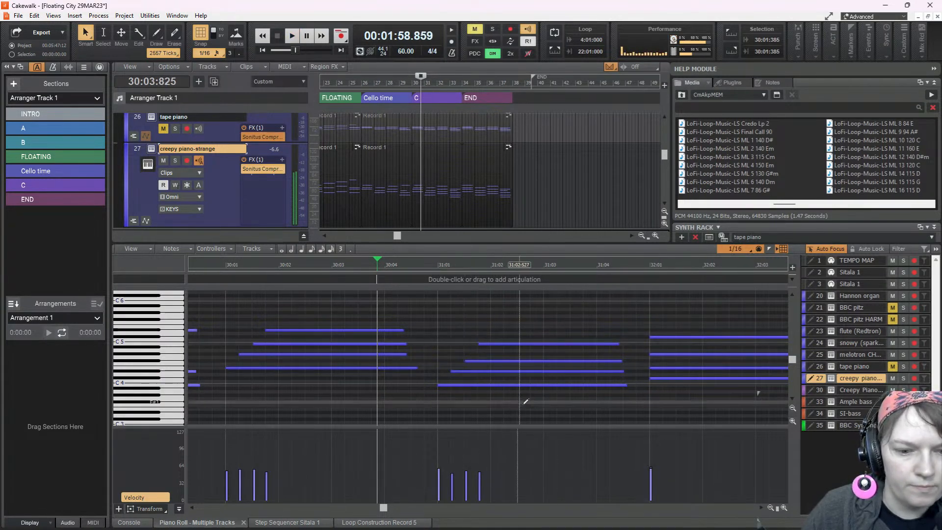
{"action": "left_click_drag", "start_coordinate": [480, 464], "coordinate": [480, 464]}
{"action": "key", "text": "space"}
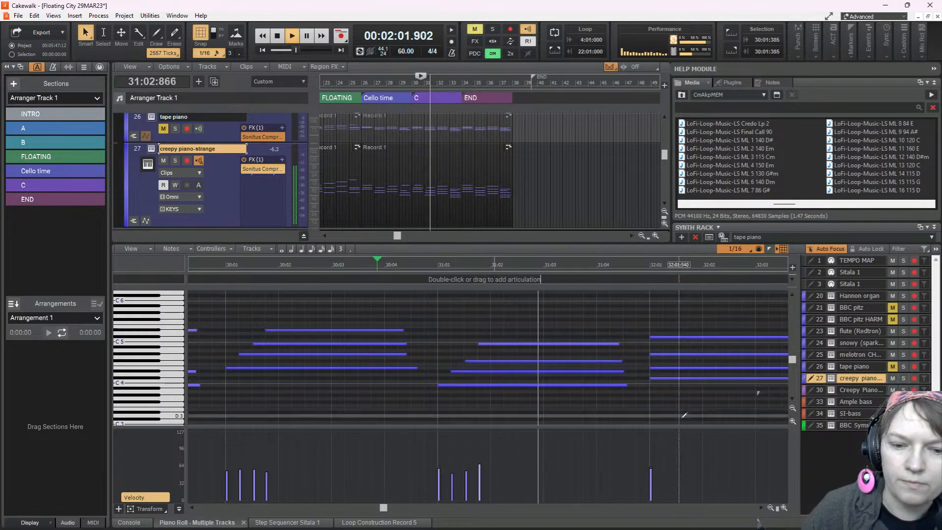
{"action": "key", "text": "space"}
Stagger the bar 32 chord's three upper note starts about a sixteenth apart and play the passage back
{"action": "left_click_drag", "start_coordinate": [651, 368], "coordinate": [679, 356]}
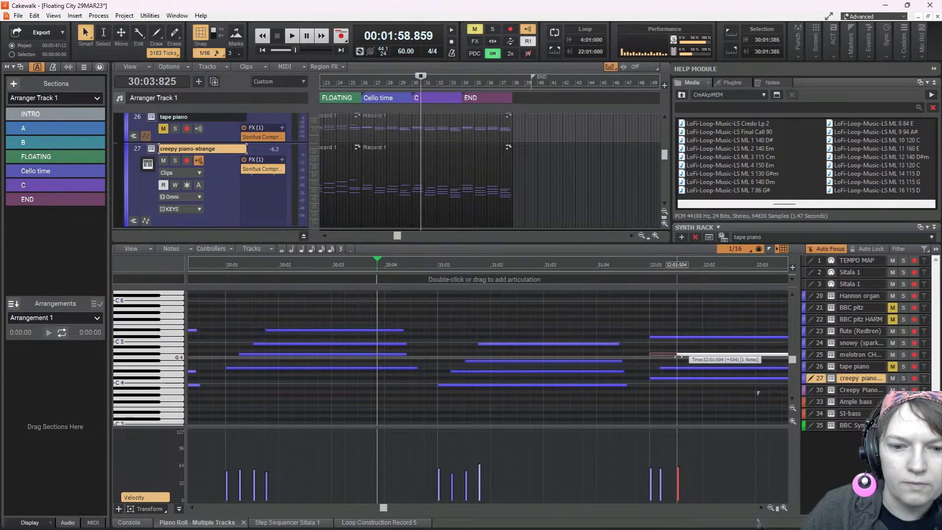
{"action": "left_click_drag", "start_coordinate": [650, 338], "coordinate": [689, 342]}
{"action": "left_click", "coordinate": [659, 368]}
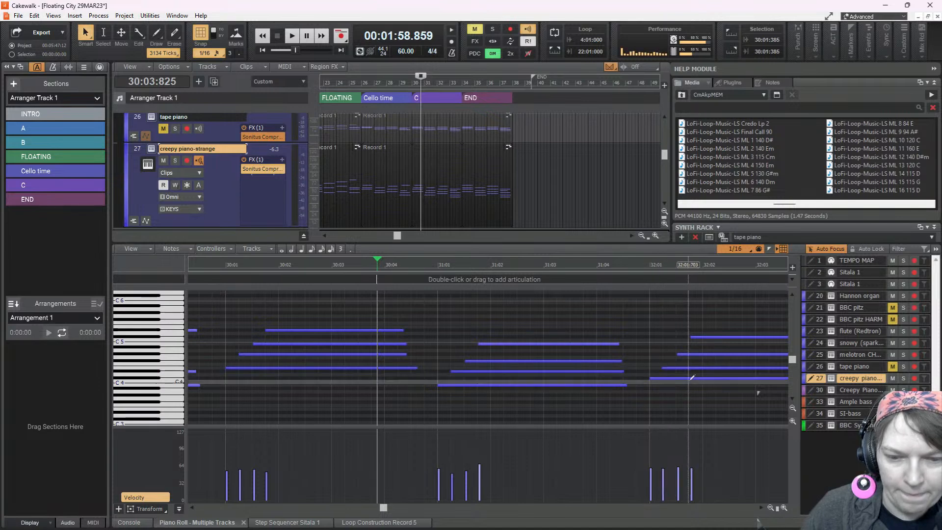
{"action": "key", "text": "space"}
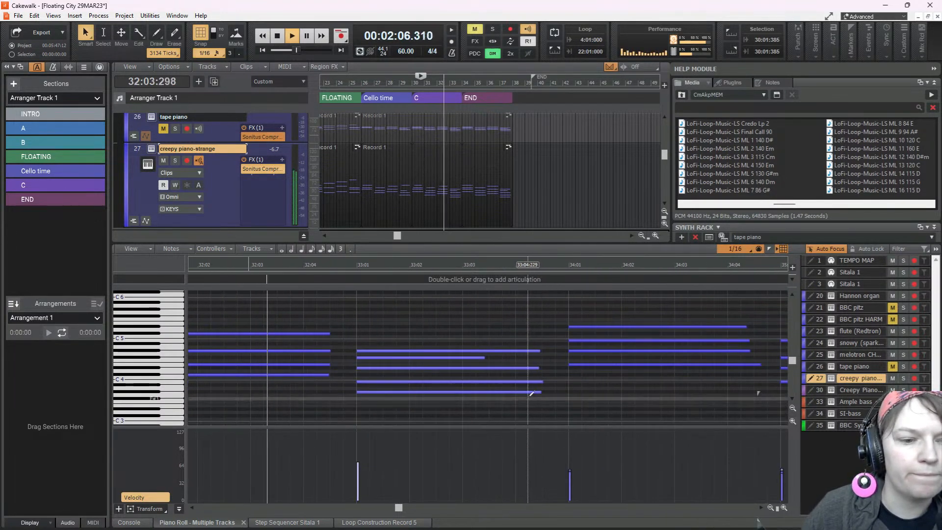
{"action": "key", "text": "space"}
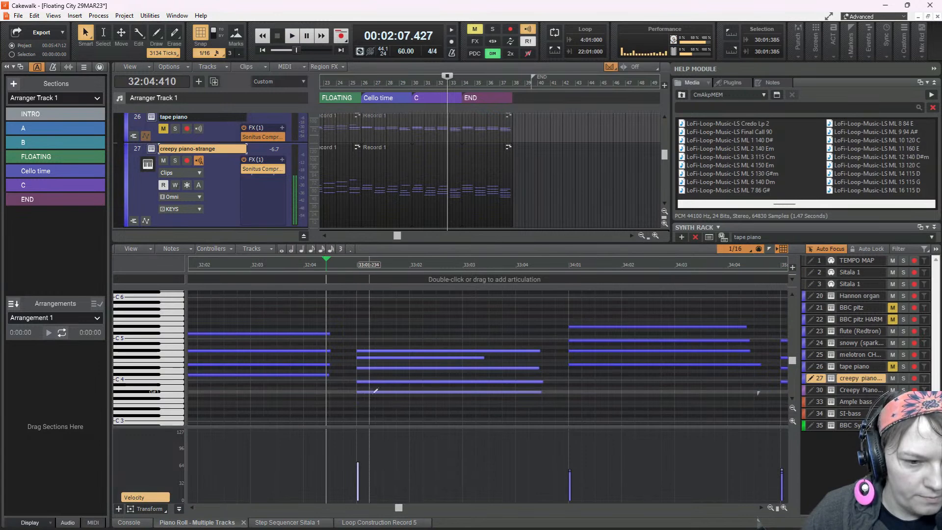
Stagger the bar 33 chord's upper note starts and play on through the following chords to bar 36
{"action": "left_click_drag", "start_coordinate": [357, 382], "coordinate": [411, 352]}
{"action": "key", "text": "space"}
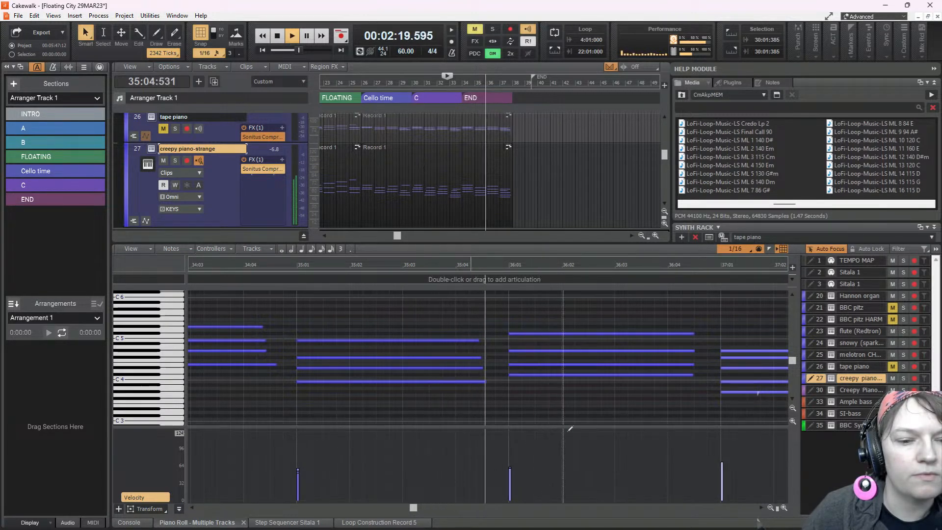
{"action": "key", "text": "space"}
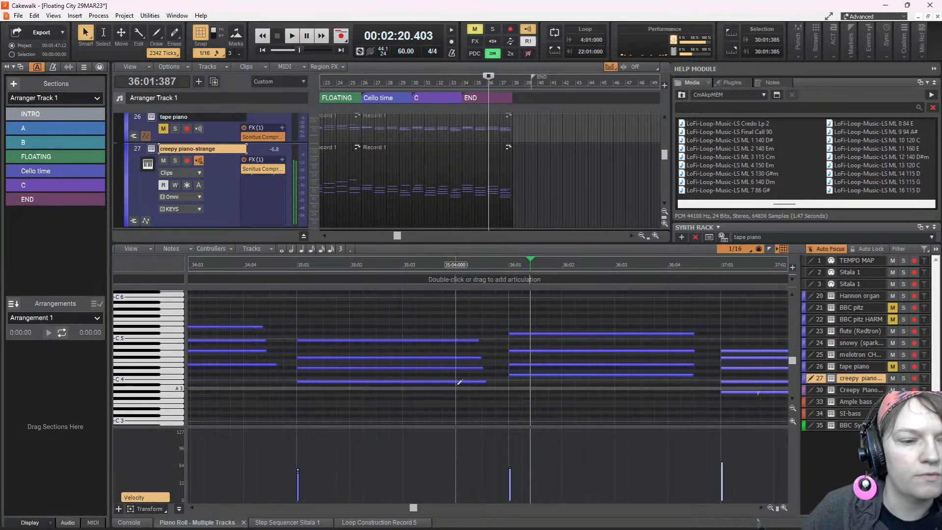
Lower the velocity of the bar 35 chord's top note on the creepy piano track
{"action": "left_click", "coordinate": [236, 328]}
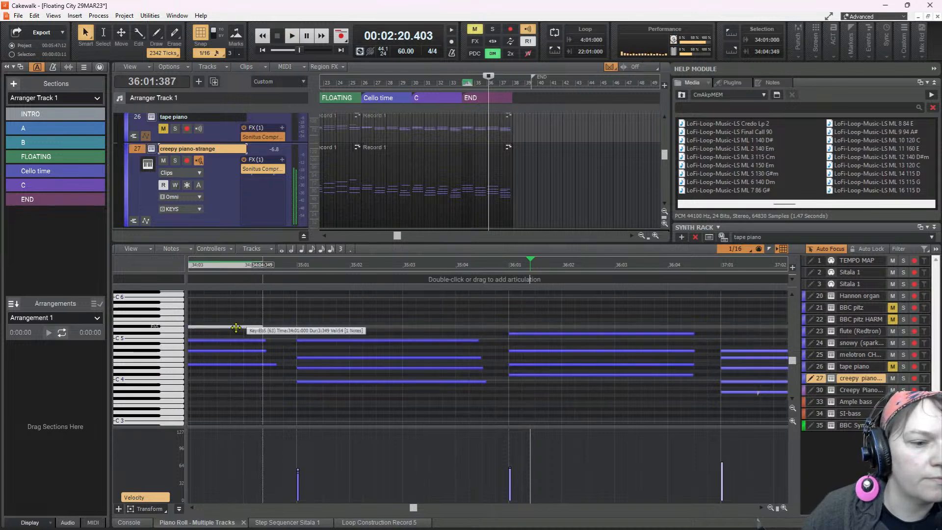
{"action": "left_click", "coordinate": [300, 325]}
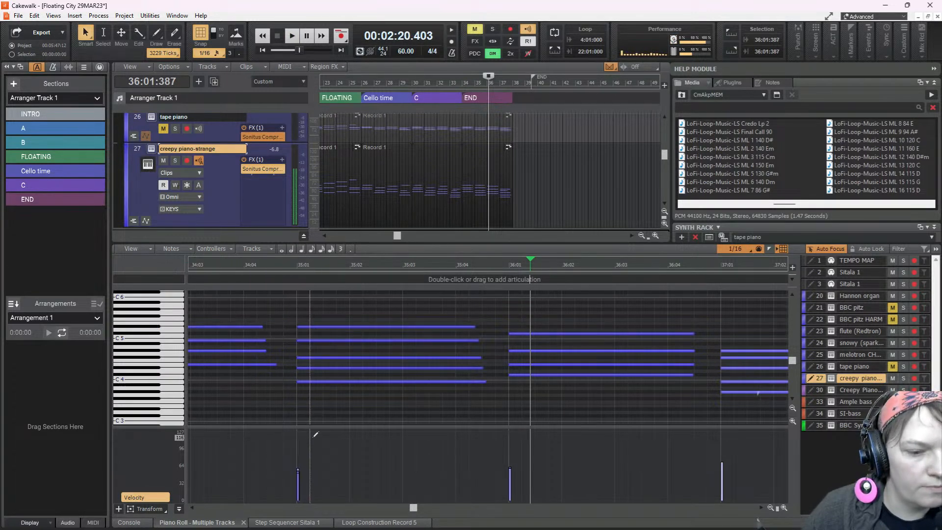
{"action": "left_click_drag", "start_coordinate": [297, 469], "coordinate": [296, 469]}
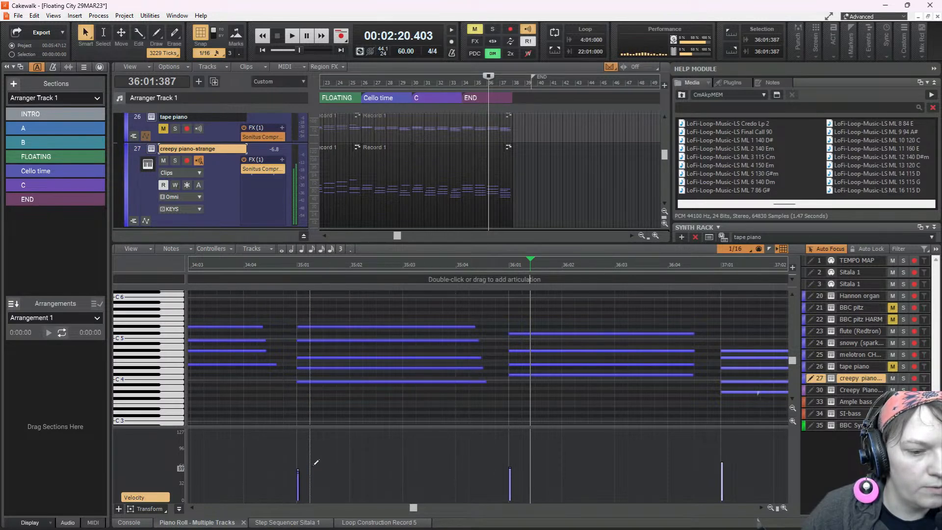
{"action": "left_click", "coordinate": [342, 327]}
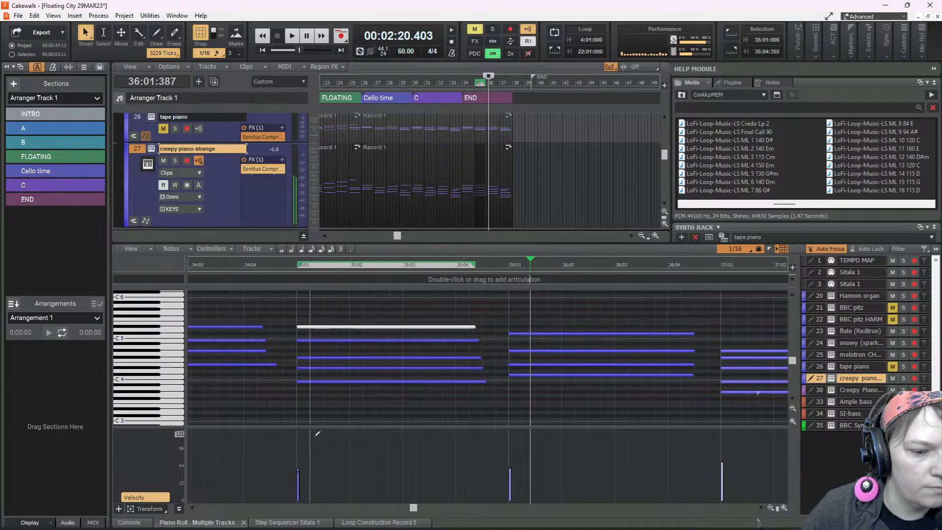
{"action": "left_click_drag", "start_coordinate": [299, 481], "coordinate": [298, 480]}
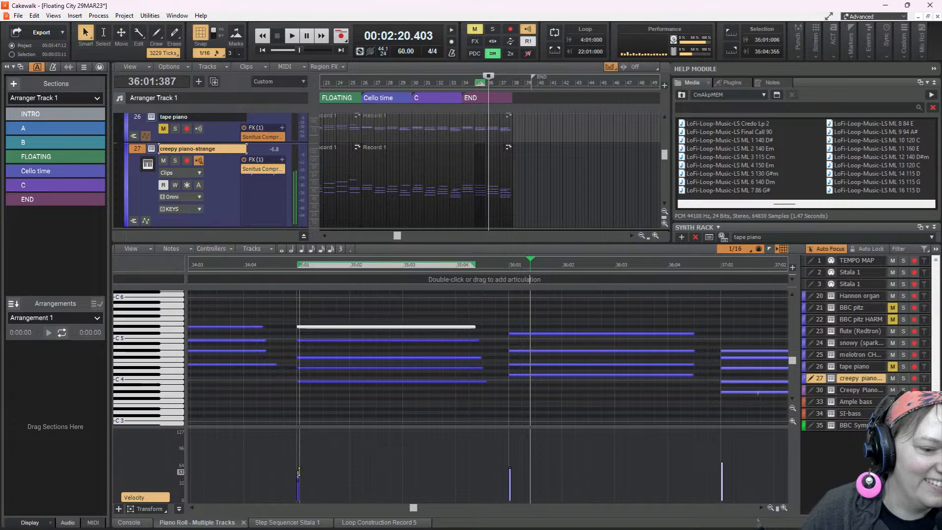
{"action": "left_click_drag", "start_coordinate": [298, 472], "coordinate": [304, 491]}
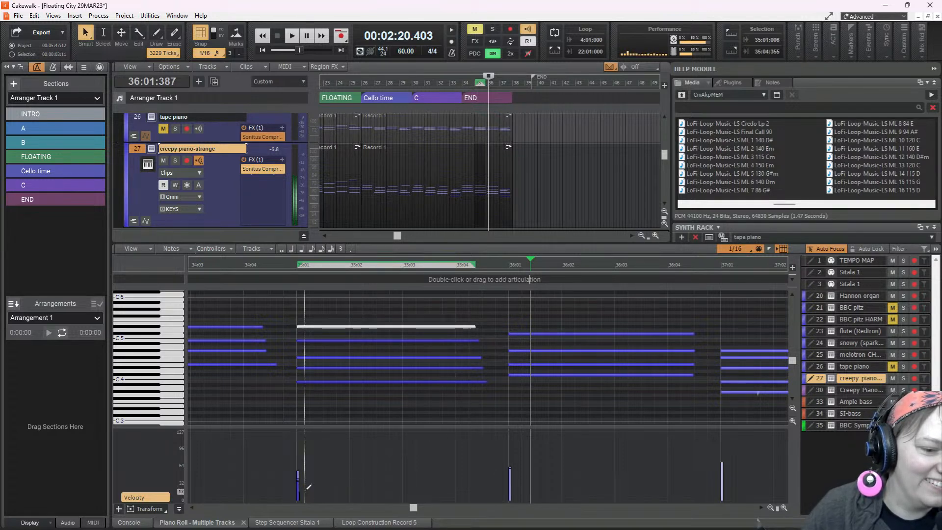
Play the creepy piano's closing chords from 34:03 through the end of bar 37
{"action": "left_click", "coordinate": [230, 389]}
{"action": "key", "text": "space"}
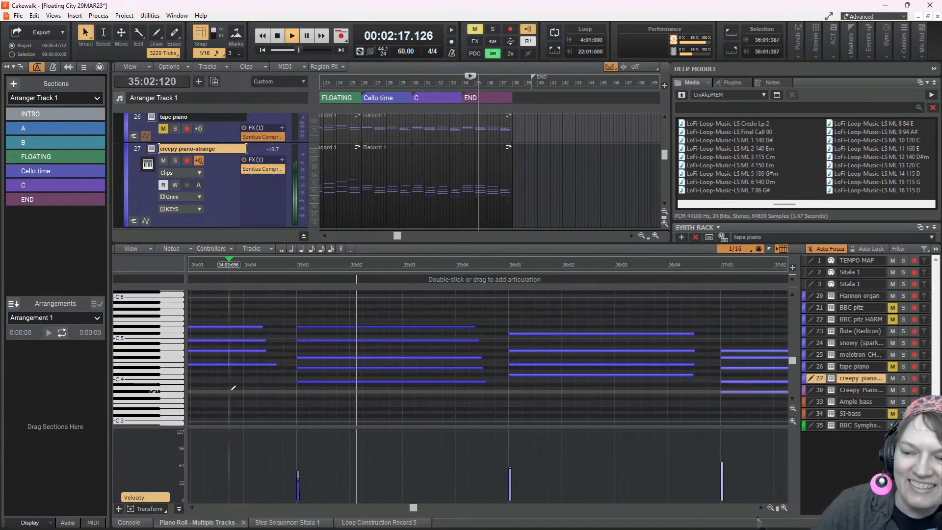
{"action": "key", "text": "space"}
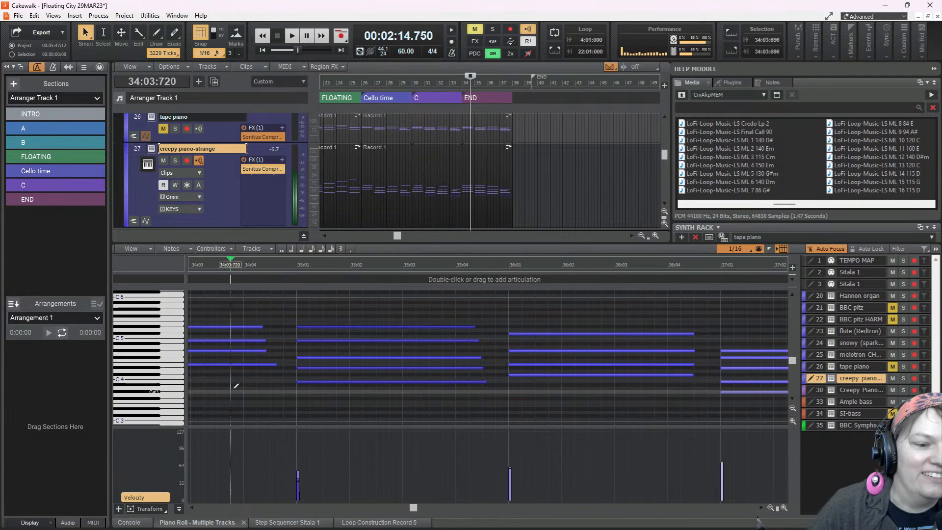
{"action": "key", "text": "space"}
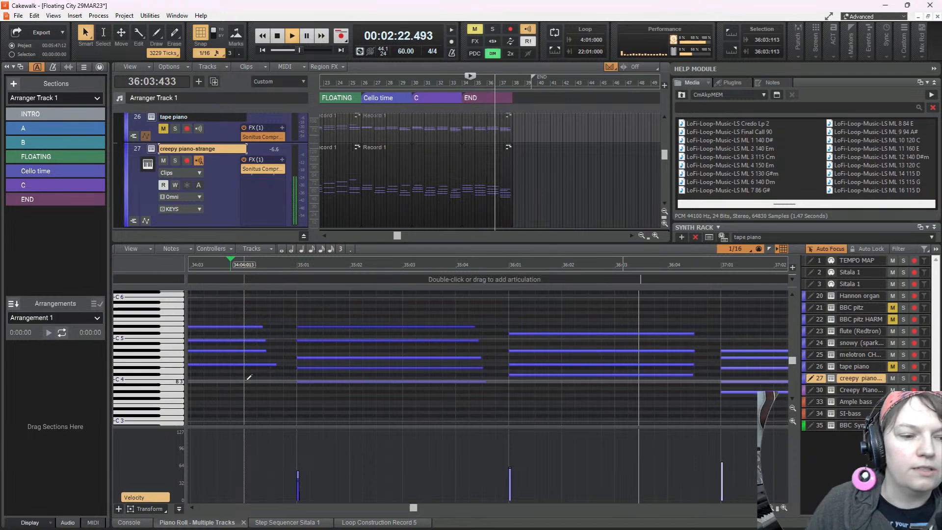
{"action": "key", "text": "space"}
{"action": "key", "text": "space"}
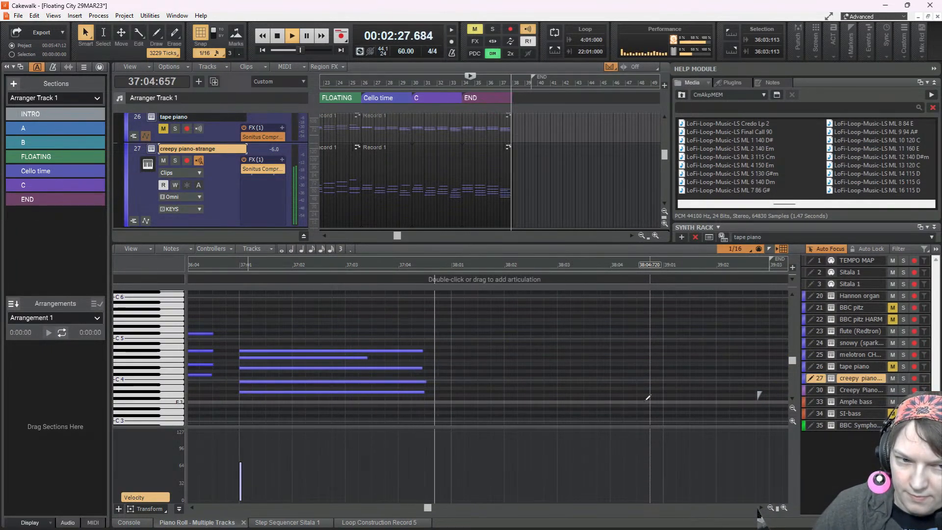
{"action": "key", "text": "space"}
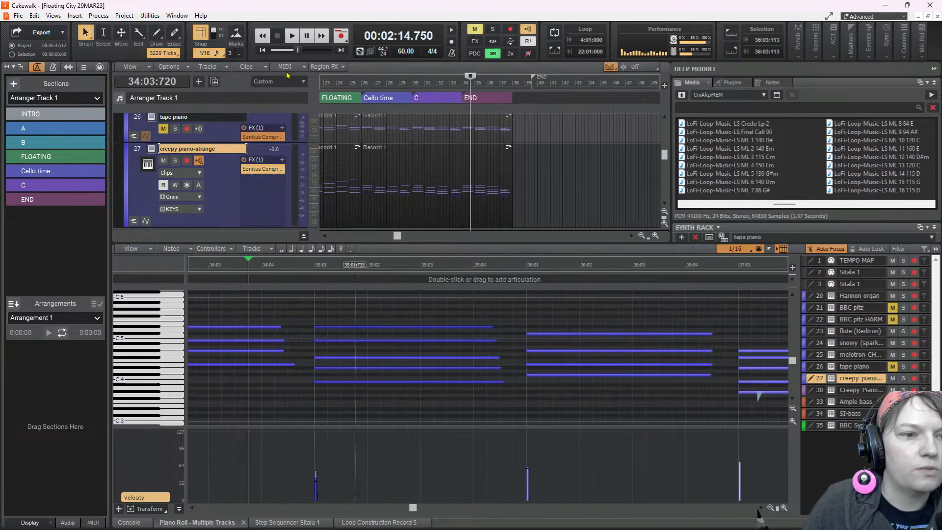
Return to the start of the song and listen through the intro up to the A section
{"action": "left_click", "coordinate": [262, 50]}
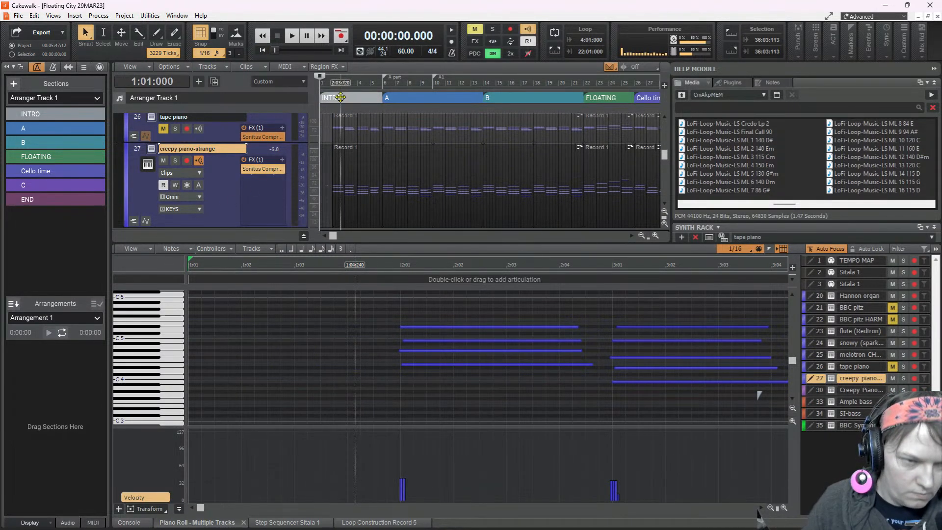
{"action": "left_click", "coordinate": [292, 37]}
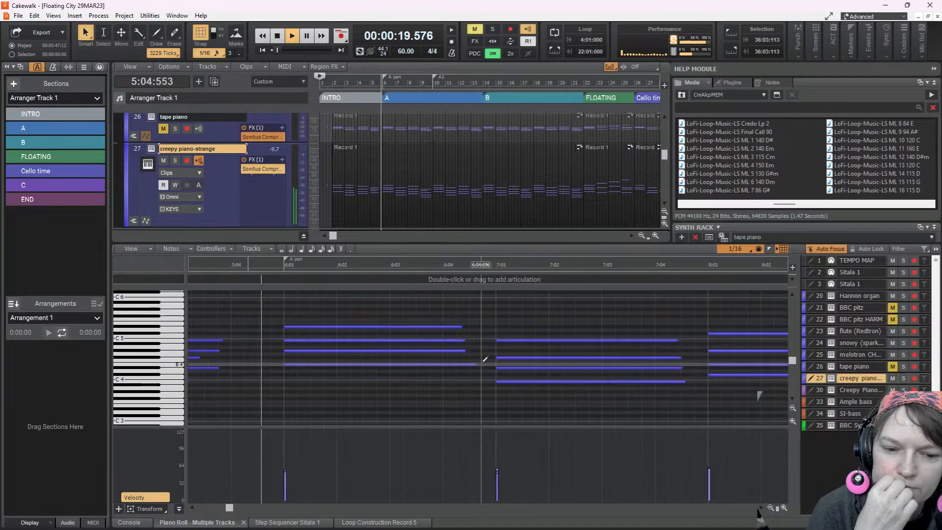
{"action": "key", "text": "space"}
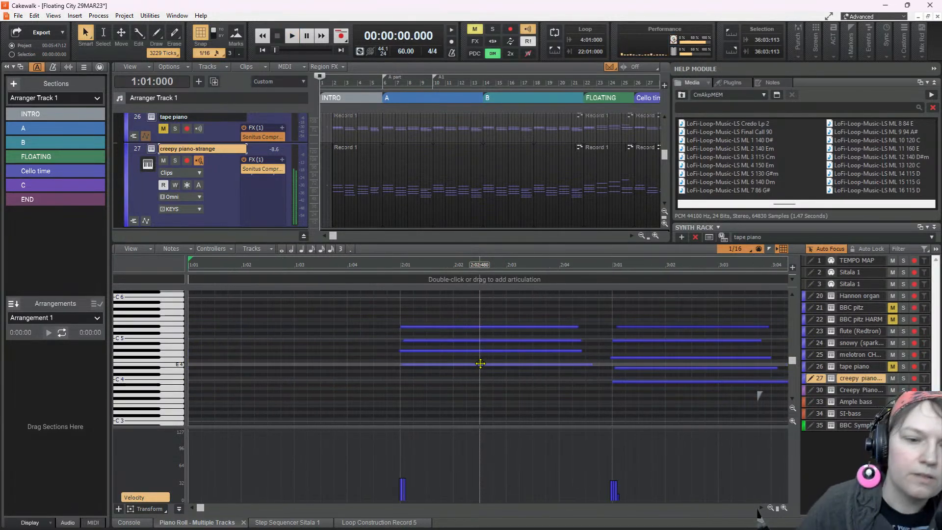
Align the bar 2 chord's late note start with the others and lower the whole chord's velocity, checking it by playback
{"action": "left_click_drag", "start_coordinate": [405, 339], "coordinate": [399, 366]}
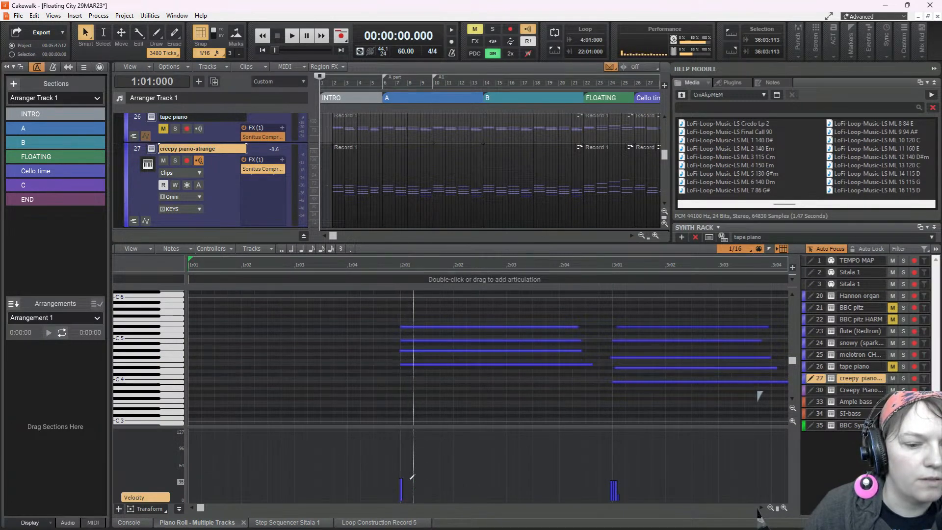
{"action": "left_click_drag", "start_coordinate": [389, 316], "coordinate": [431, 384]}
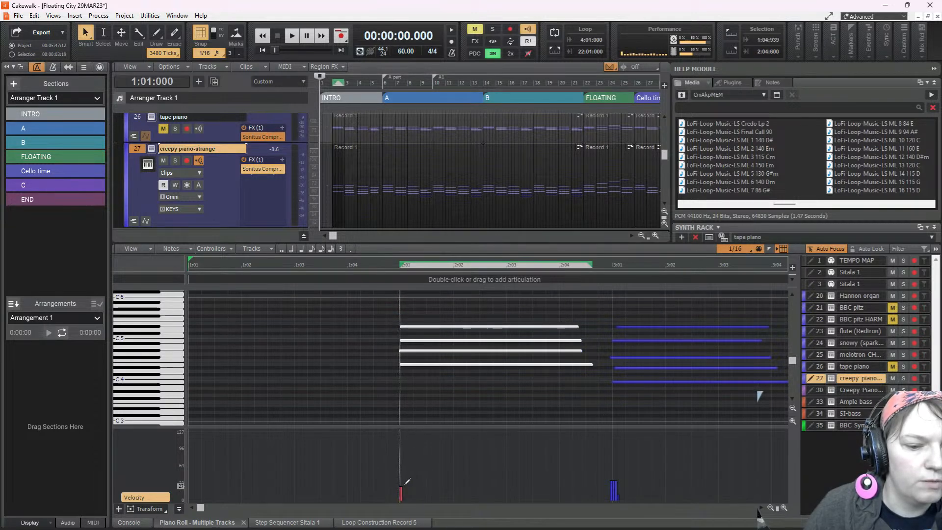
{"action": "key", "text": "space"}
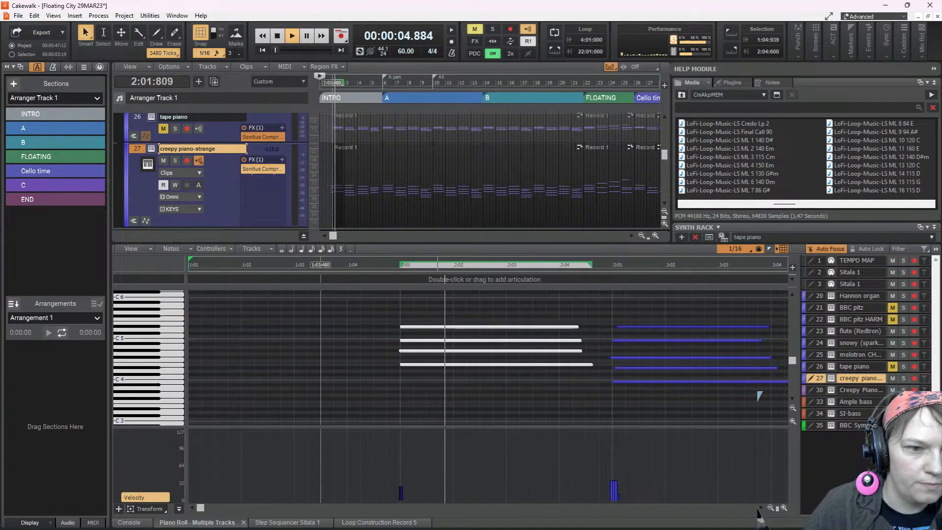
{"action": "left_click", "coordinate": [328, 201]}
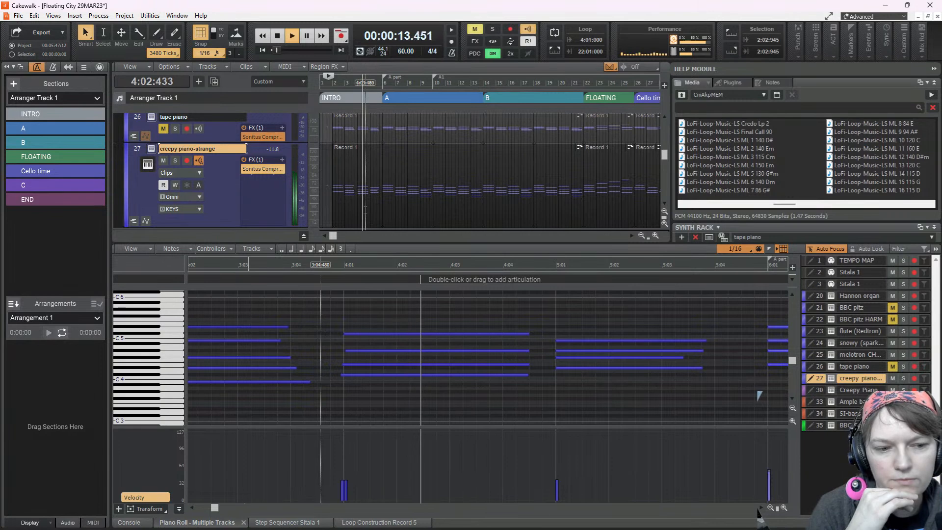
Nudge the start of the bar 4 chord's lowest note slightly later and play the passage from bar 3
{"action": "left_click", "coordinate": [343, 375]}
{"action": "left_click_drag", "start_coordinate": [342, 374], "coordinate": [345, 375]}
{"action": "left_click", "coordinate": [275, 397]}
{"action": "key", "text": "space"}
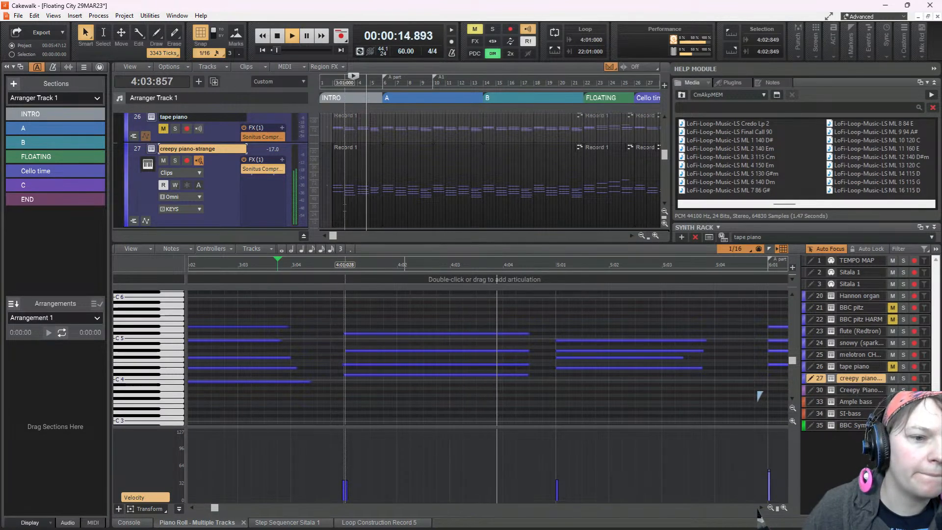
{"action": "left_click", "coordinate": [345, 208]}
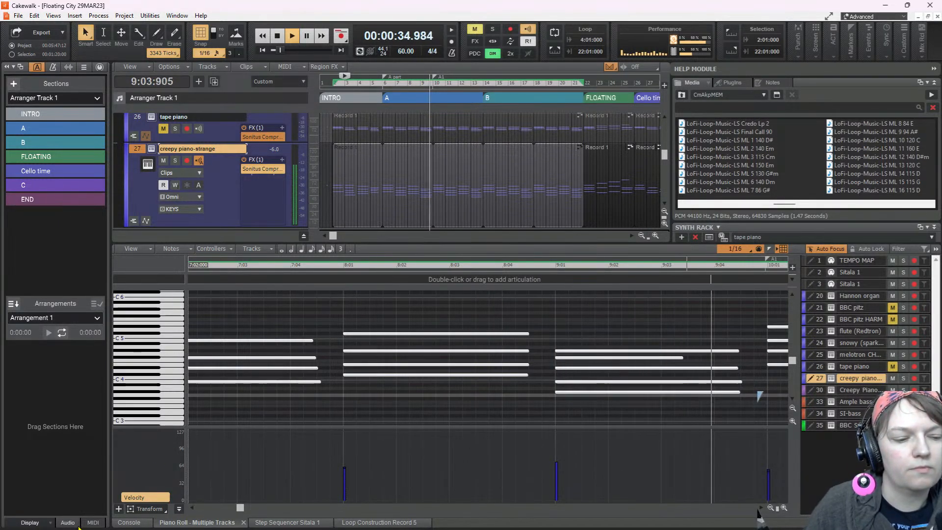
Examine the creepy piano's Sonitus compressor from the console while replaying the song from bar 3
{"action": "left_click", "coordinate": [129, 523]}
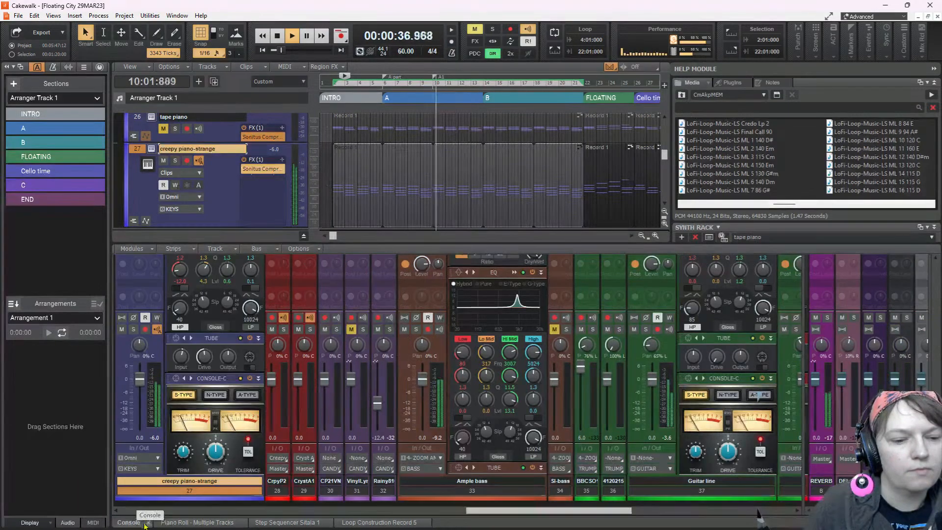
{"action": "scroll", "coordinate": [148, 288], "scroll_direction": "up", "scroll_amount": 1}
{"action": "scroll", "coordinate": [148, 289], "scroll_direction": "up", "scroll_amount": 4}
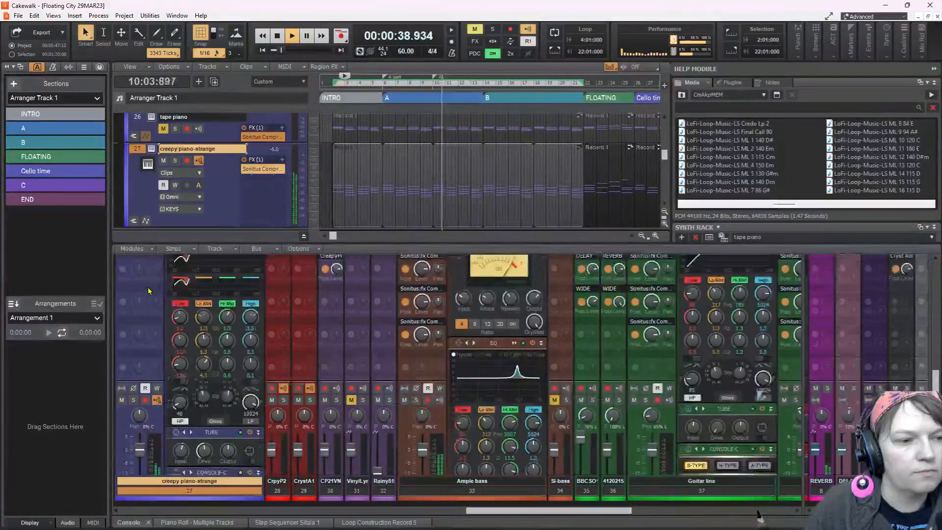
{"action": "double_click", "coordinate": [137, 269]}
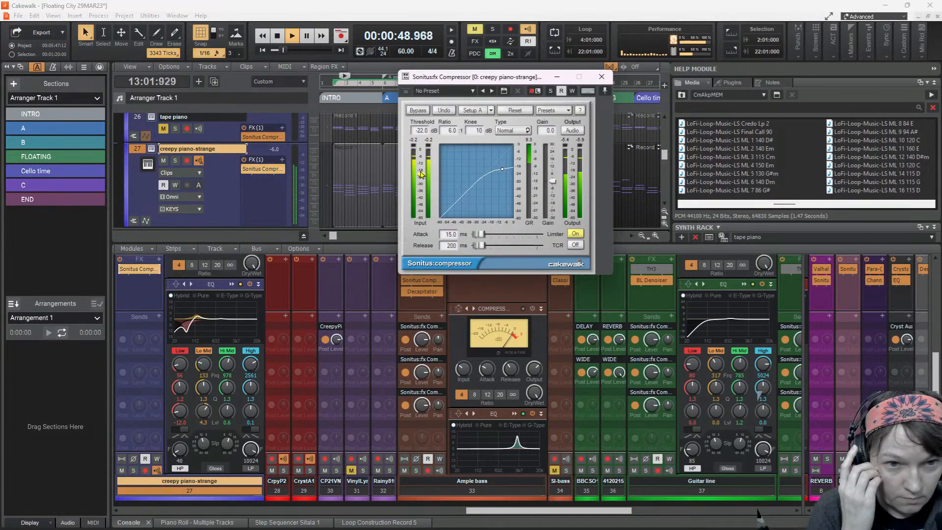
{"action": "key", "text": "space"}
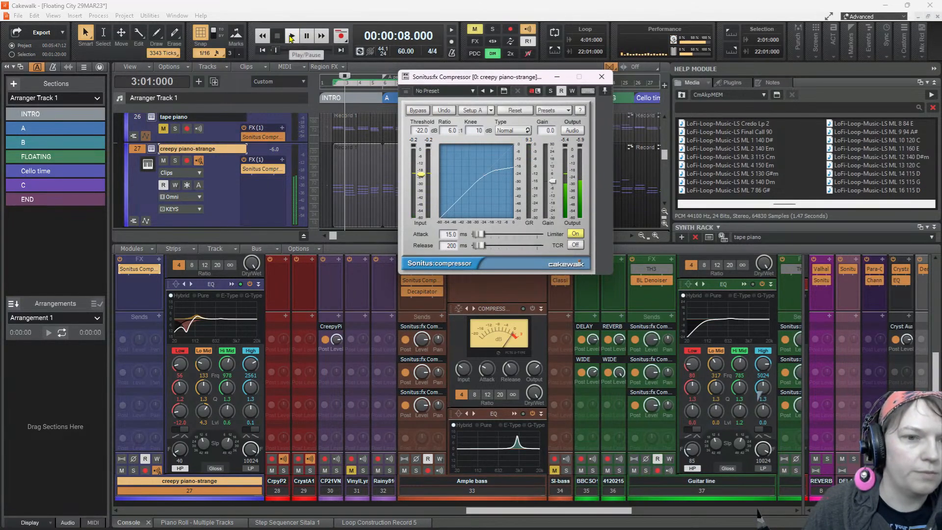
{"action": "left_click", "coordinate": [291, 38]}
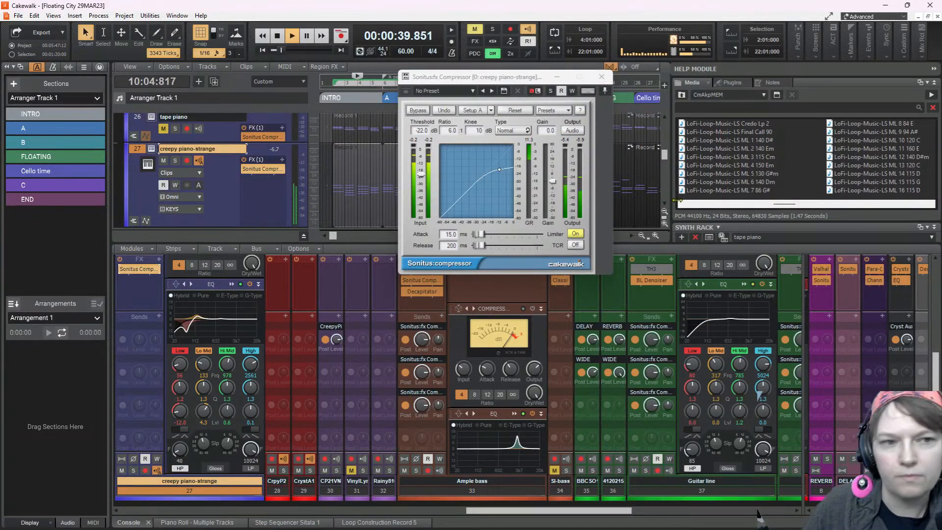
{"action": "left_click", "coordinate": [602, 77]}
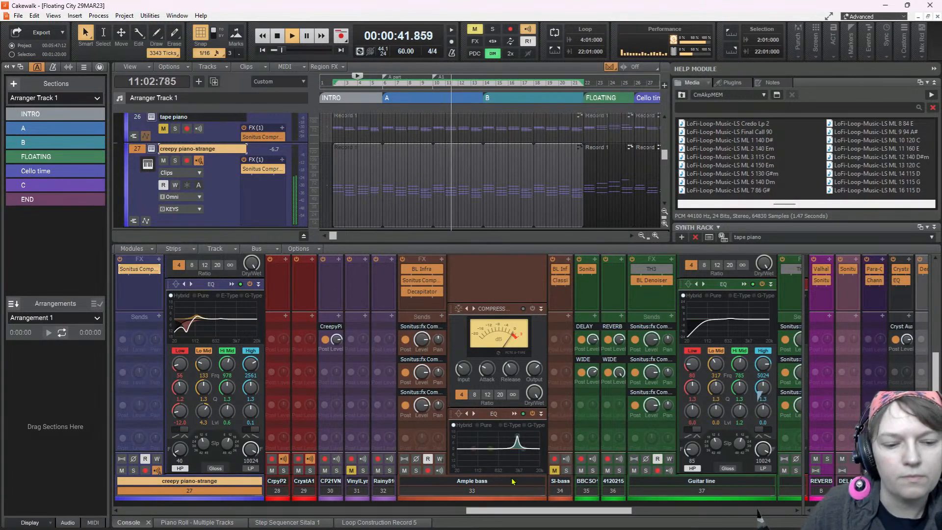
Locate the tikky percussion channel in the console and show its gain and compressor controls
{"action": "left_click_drag", "start_coordinate": [520, 510], "coordinate": [681, 511]}
{"action": "left_click_drag", "start_coordinate": [757, 512], "coordinate": [276, 513]}
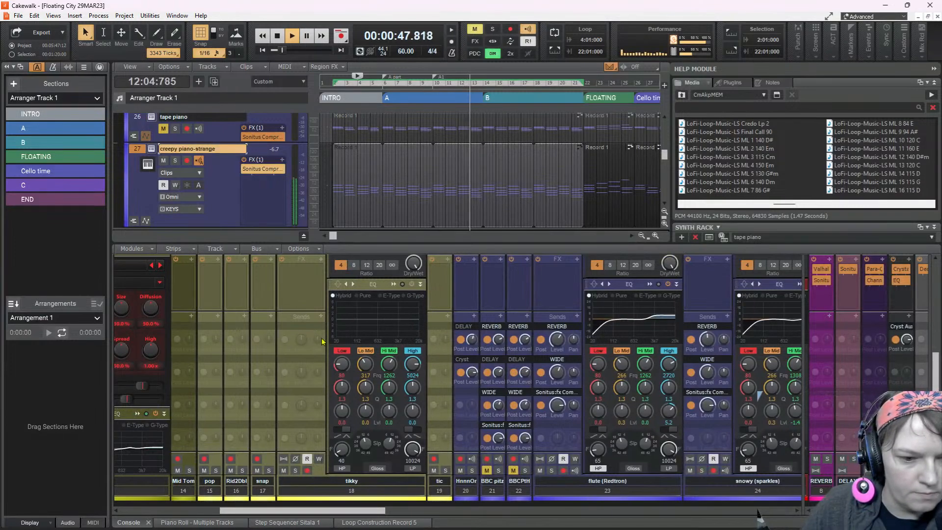
{"action": "scroll", "coordinate": [342, 346], "scroll_direction": "up", "scroll_amount": 5}
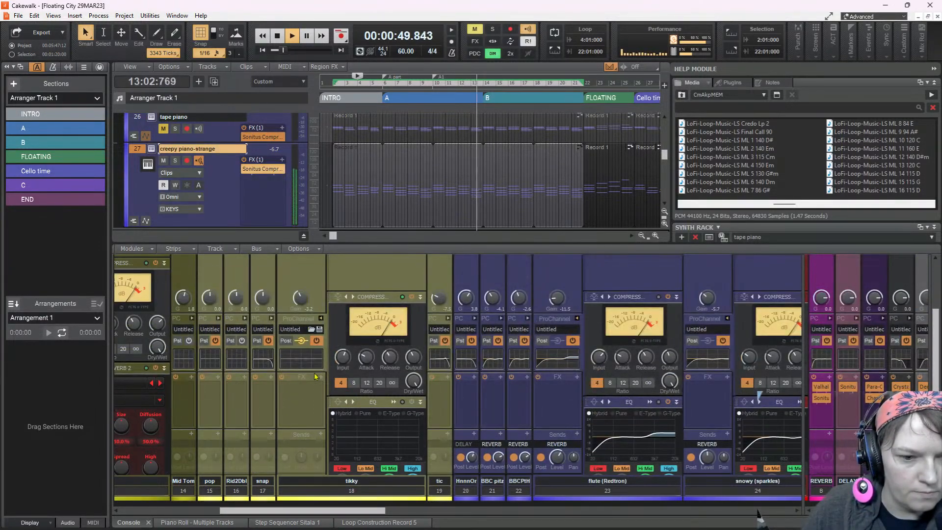
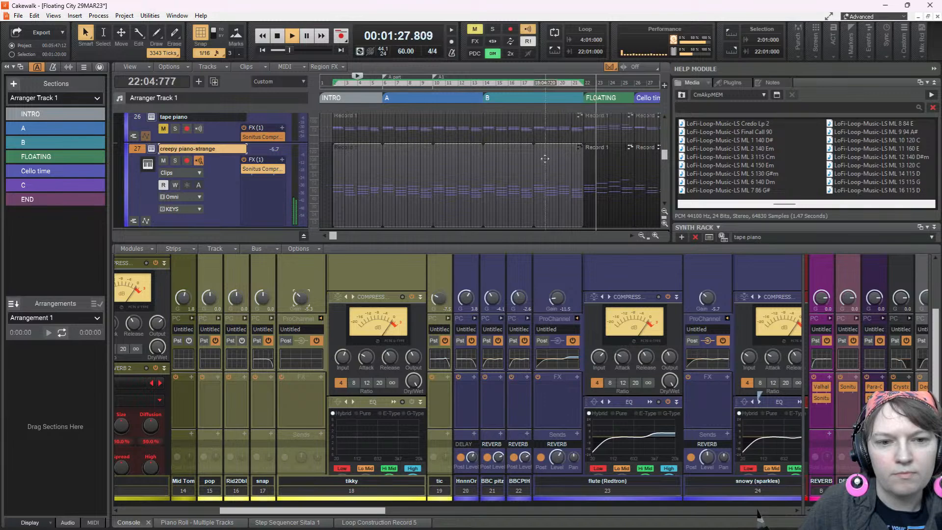
Expand the Candy track folder and bring the rainy (810) track into view around the FLOATING section
{"action": "scroll", "coordinate": [546, 161], "scroll_direction": "down", "scroll_amount": 5}
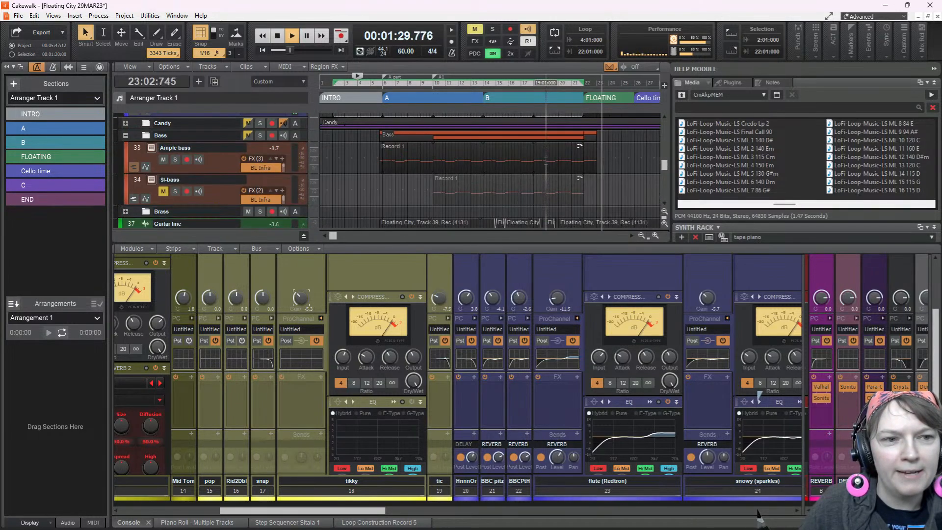
{"action": "left_click", "coordinate": [125, 123]}
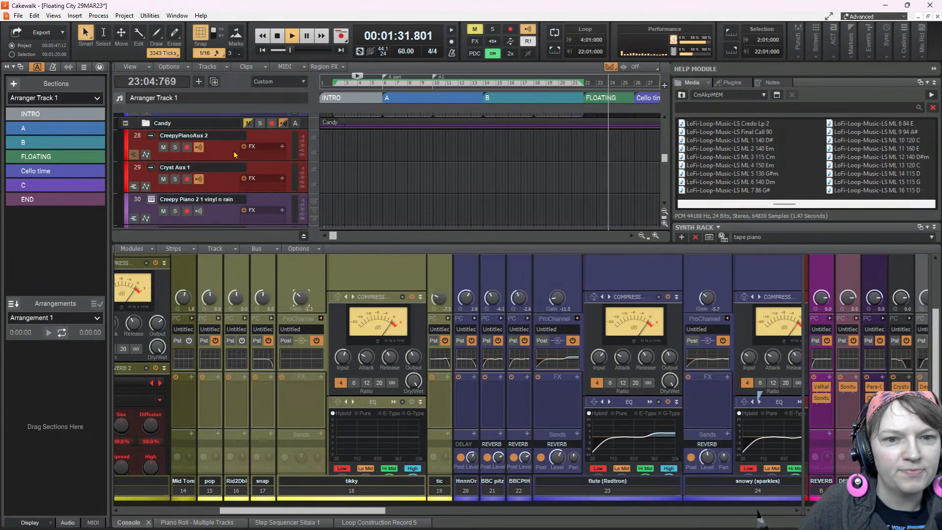
{"action": "scroll", "coordinate": [187, 161], "scroll_direction": "down", "scroll_amount": 3}
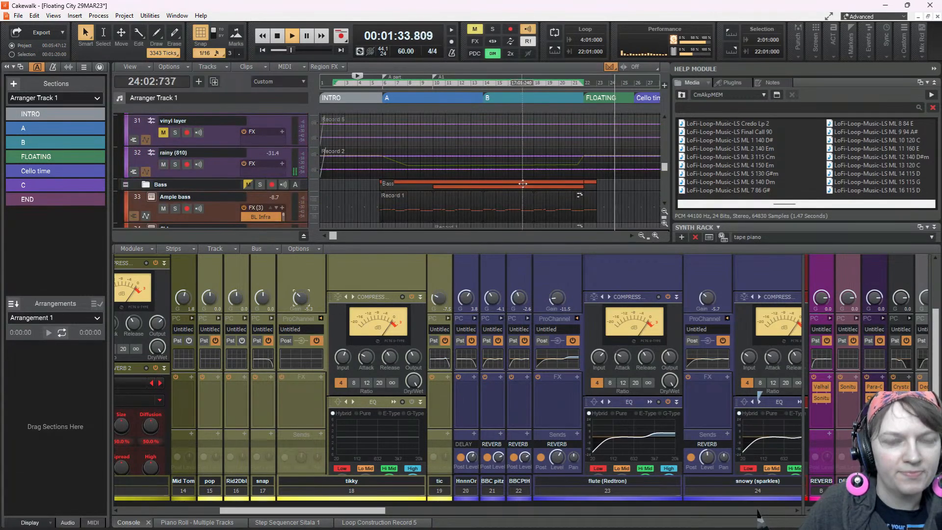
{"action": "scroll", "coordinate": [575, 181], "scroll_direction": "up", "scroll_amount": 3}
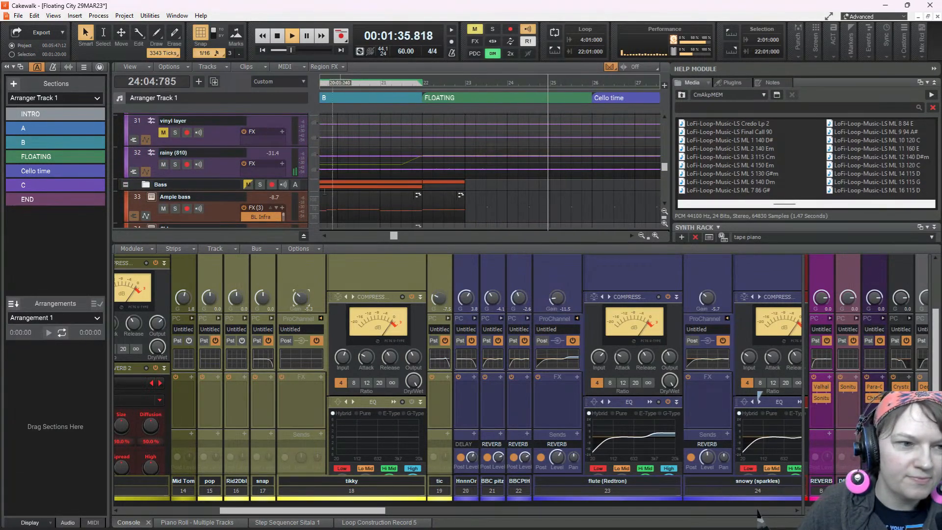
Show the rainy (810) track's volume automation lane, enlarge it, and lower the node at the start of FLOATING to -2.9 dB
{"action": "left_click", "coordinate": [208, 154]}
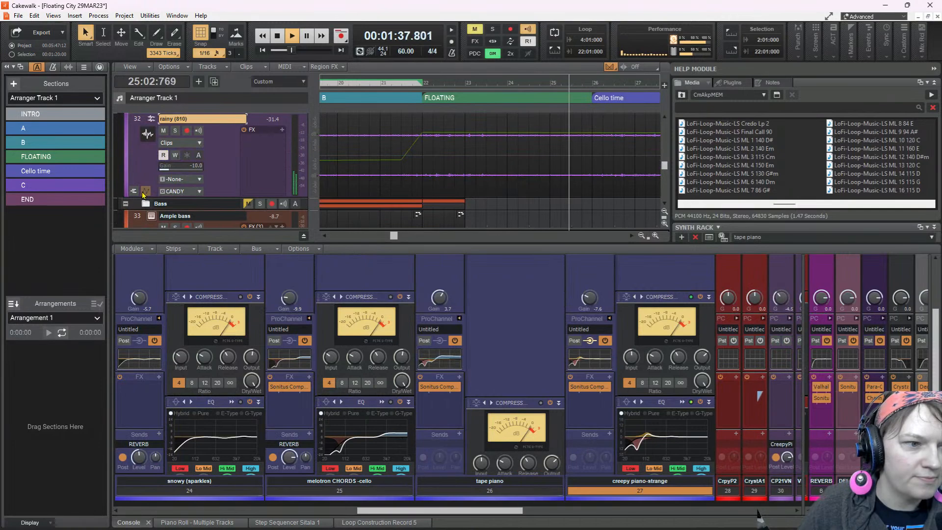
{"action": "left_click", "coordinate": [146, 191]}
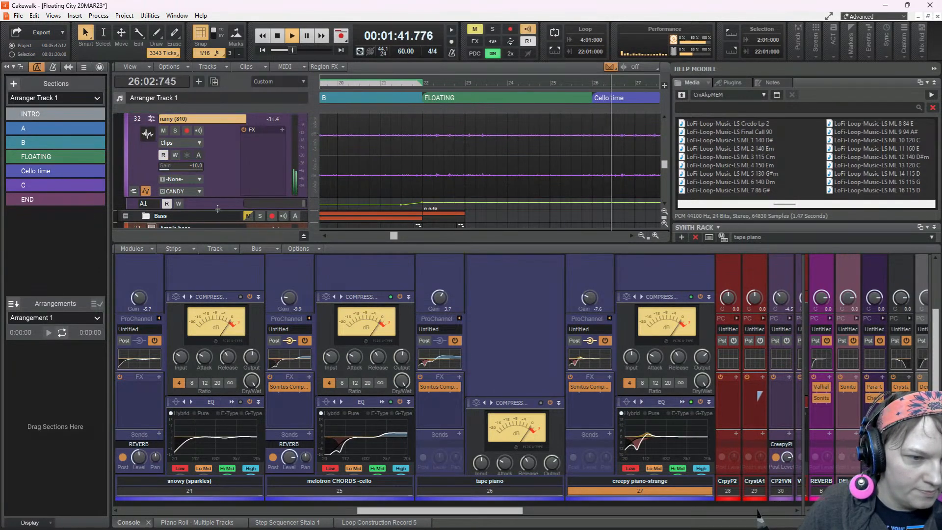
{"action": "left_click_drag", "start_coordinate": [217, 210], "coordinate": [221, 243]}
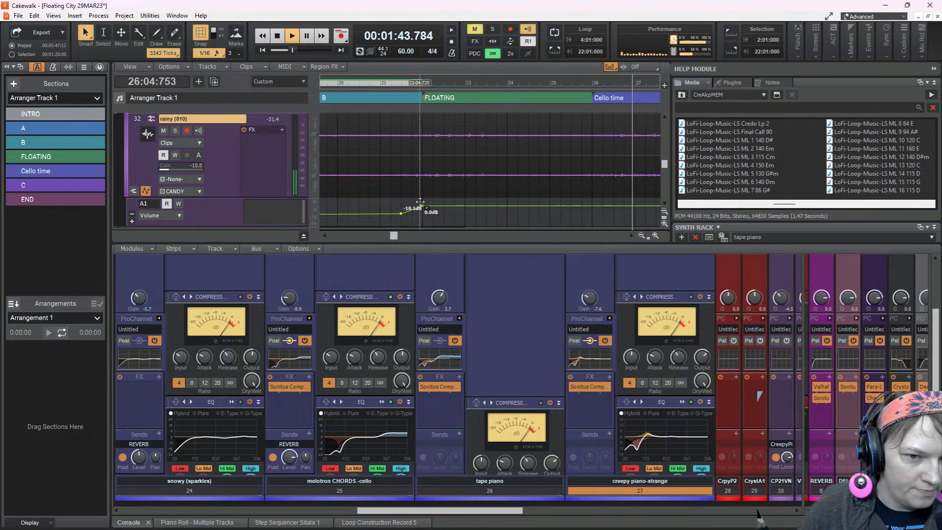
{"action": "left_click_drag", "start_coordinate": [422, 206], "coordinate": [421, 208]}
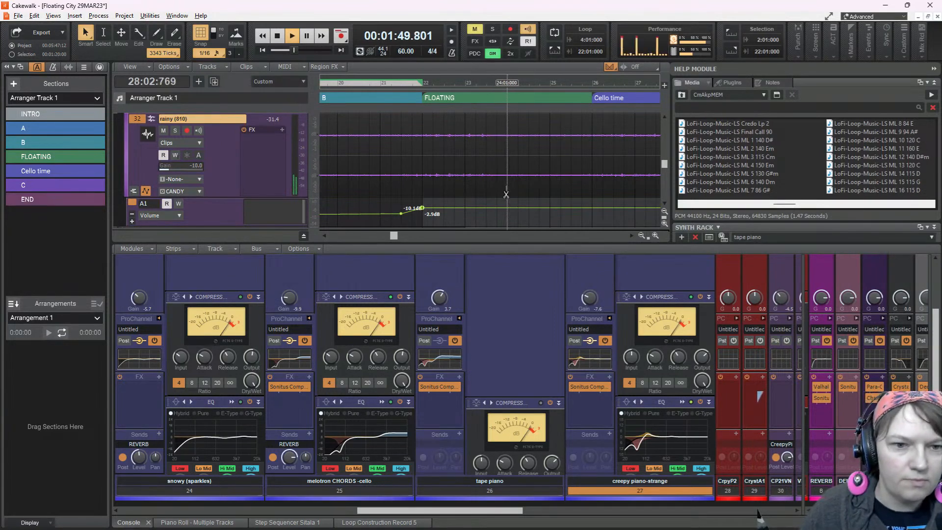
{"action": "scroll", "coordinate": [499, 201], "scroll_direction": "down", "scroll_amount": 5, "text": "ctrl"}
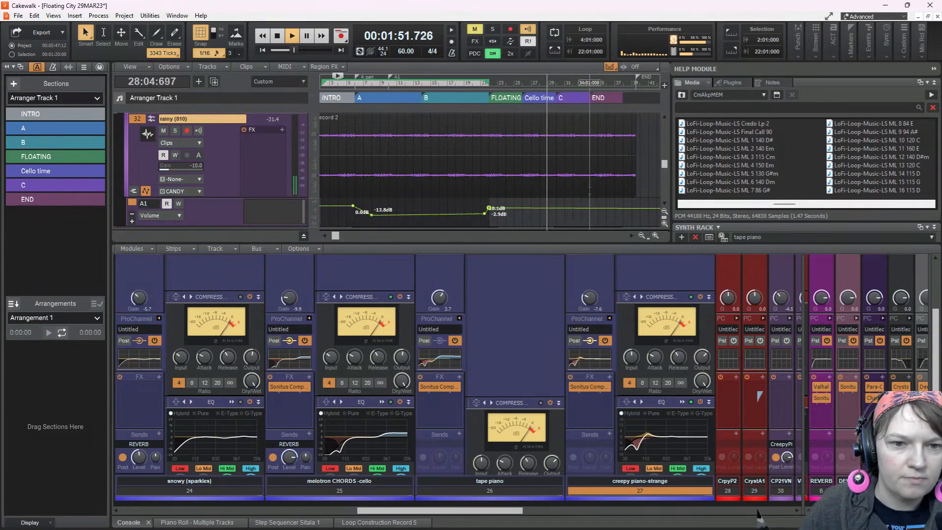
Open the creepy piano-strange clip in the Piano Roll and play the song from just before the FLOATING section
{"action": "scroll", "coordinate": [546, 172], "scroll_direction": "up", "scroll_amount": 5}
{"action": "double_click", "coordinate": [546, 172]}
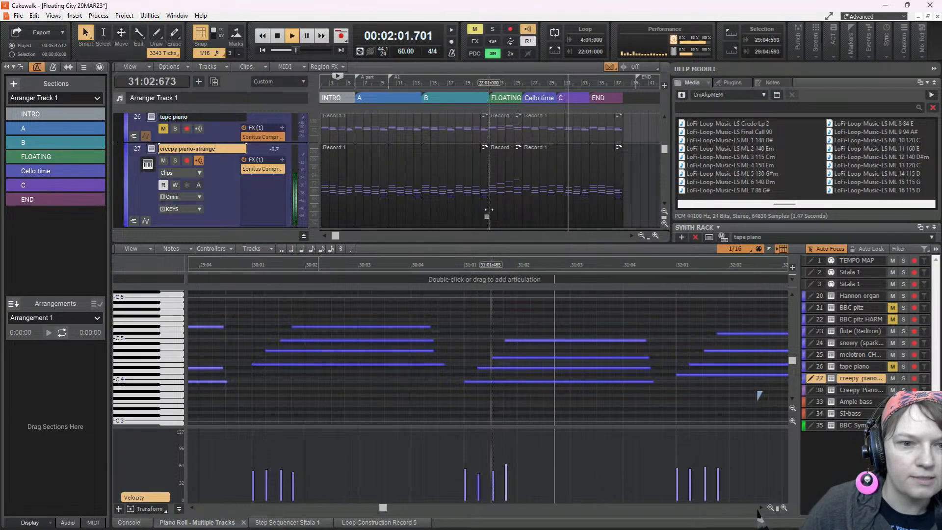
{"action": "key", "text": "space"}
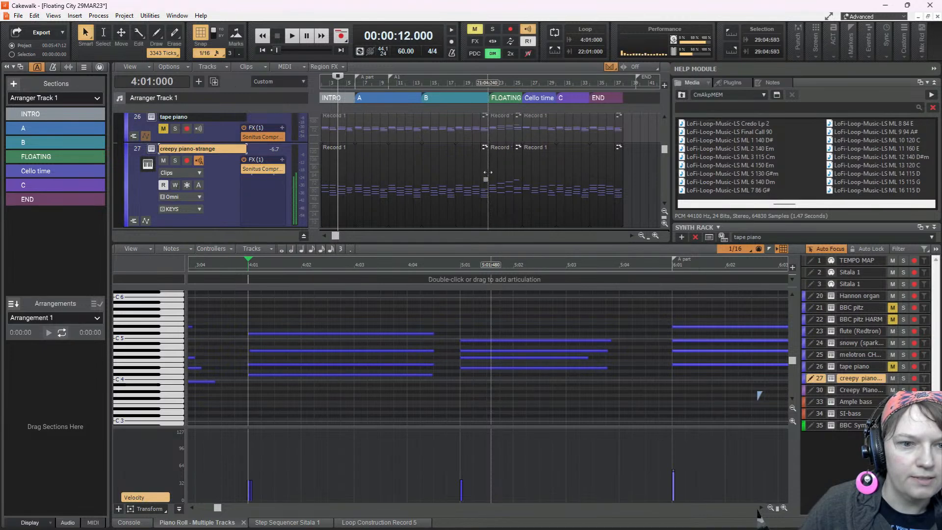
{"action": "left_click", "coordinate": [485, 135]}
{"action": "key", "text": "space"}
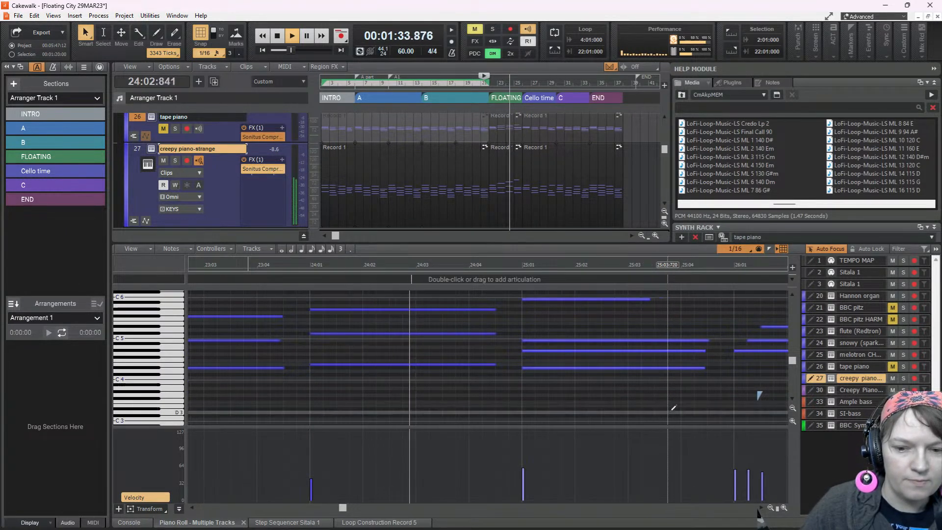
Solo the creepy piano-strange track and listen to its chords from the start of bar 28
{"action": "left_click", "coordinate": [175, 161]}
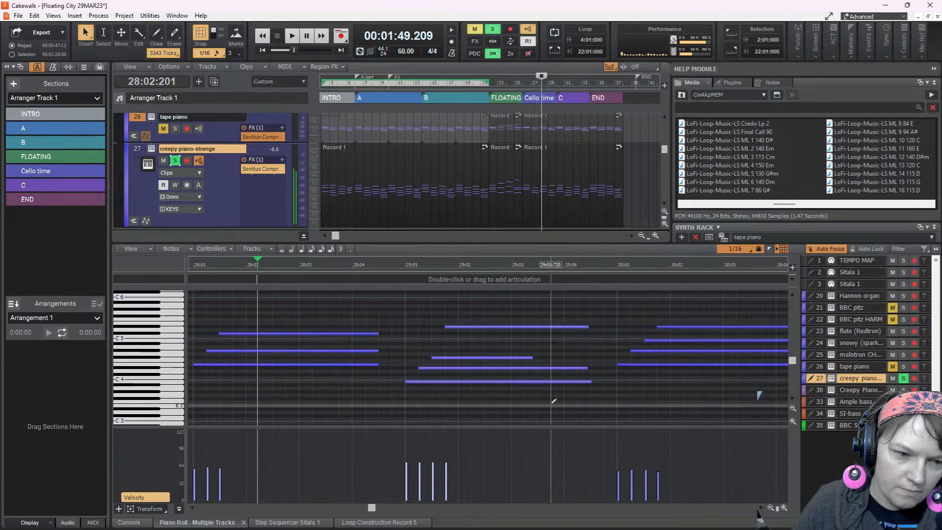
{"action": "left_click", "coordinate": [405, 385]}
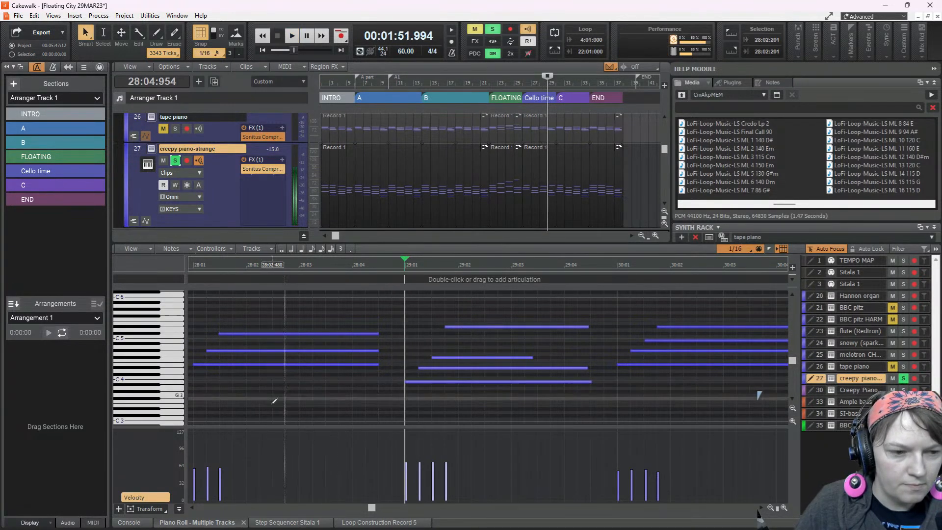
{"action": "left_click", "coordinate": [194, 391]}
{"action": "key", "text": "space"}
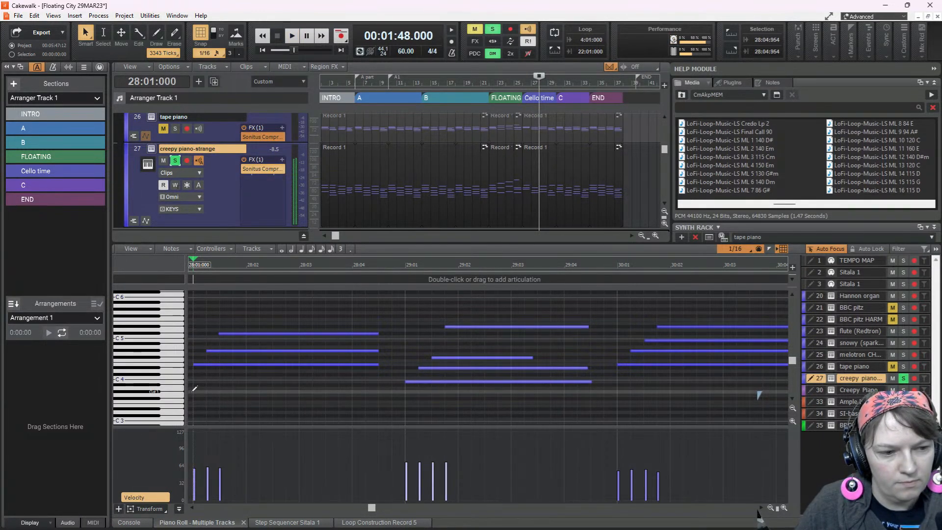
{"action": "key", "text": "space"}
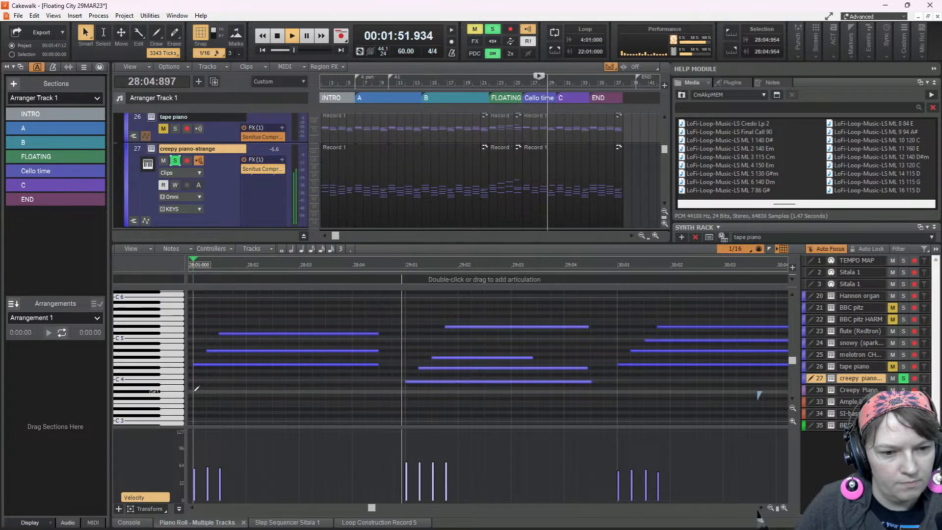
{"action": "key", "text": "space"}
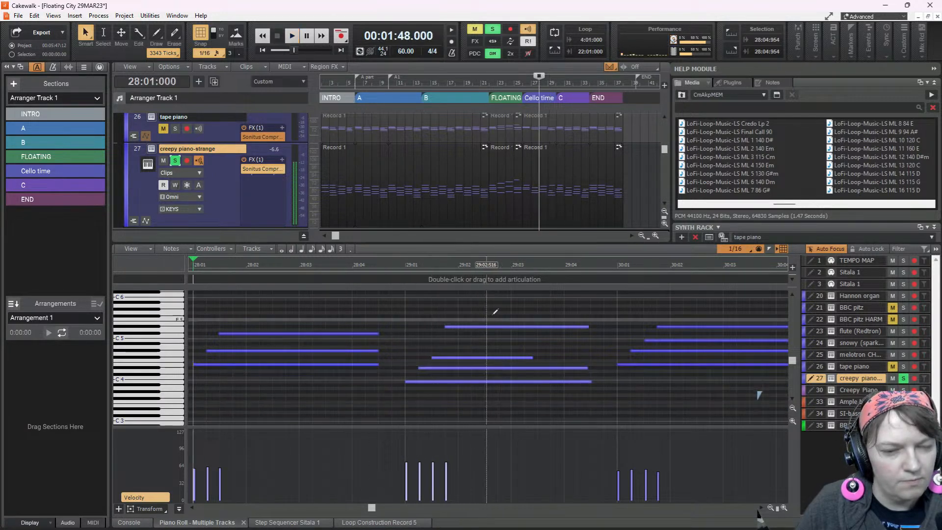
Lower the top note of the bar 29 chord to B-flat 4, auditioning the change from bar 28
{"action": "left_click_drag", "start_coordinate": [492, 326], "coordinate": [491, 340]}
{"action": "key", "text": "space"}
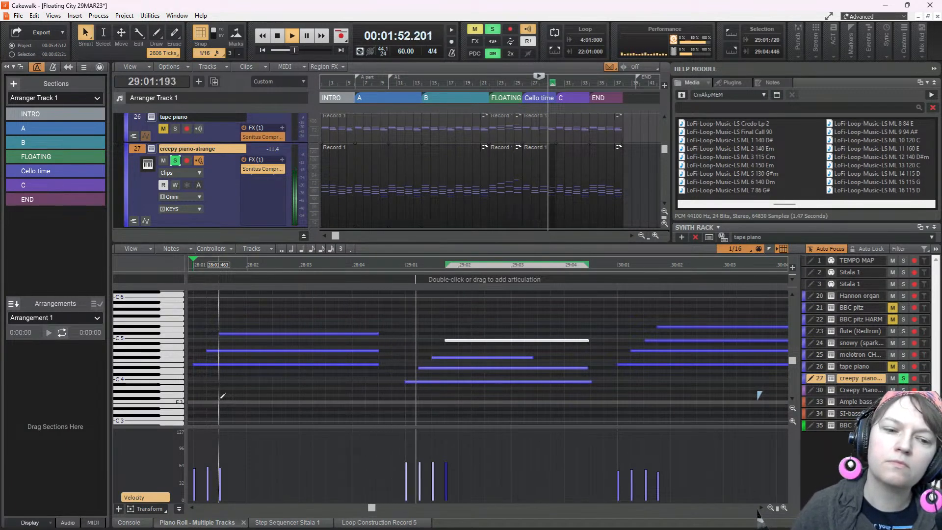
{"action": "key", "text": "space"}
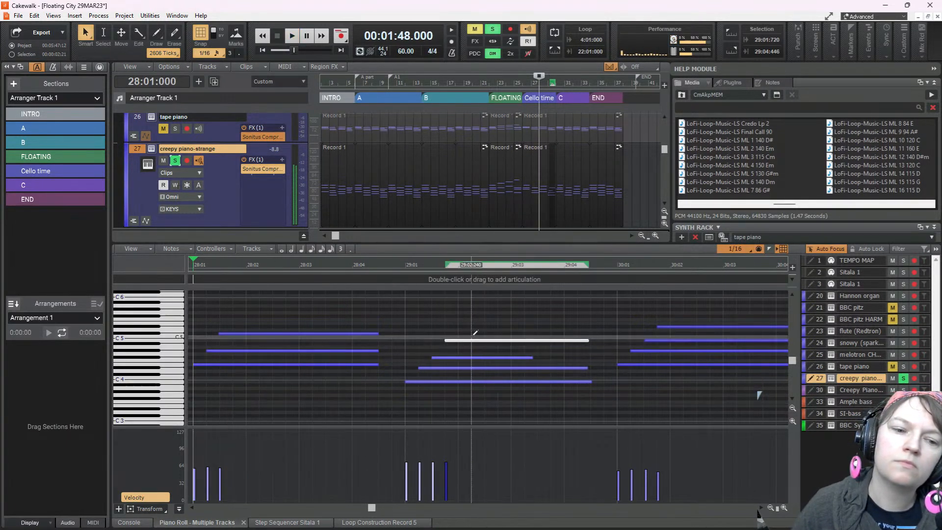
{"action": "left_click_drag", "start_coordinate": [478, 341], "coordinate": [477, 343]}
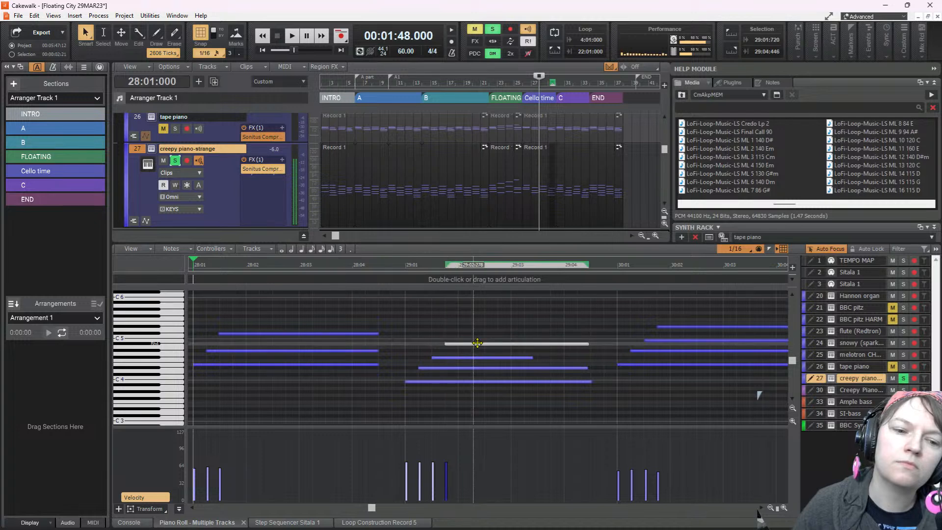
{"action": "key", "text": "space"}
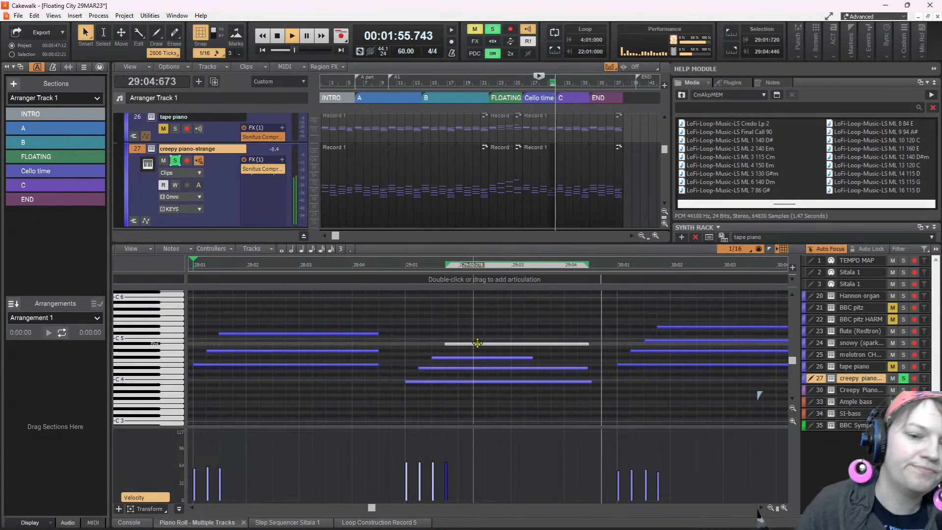
{"action": "key", "text": "space"}
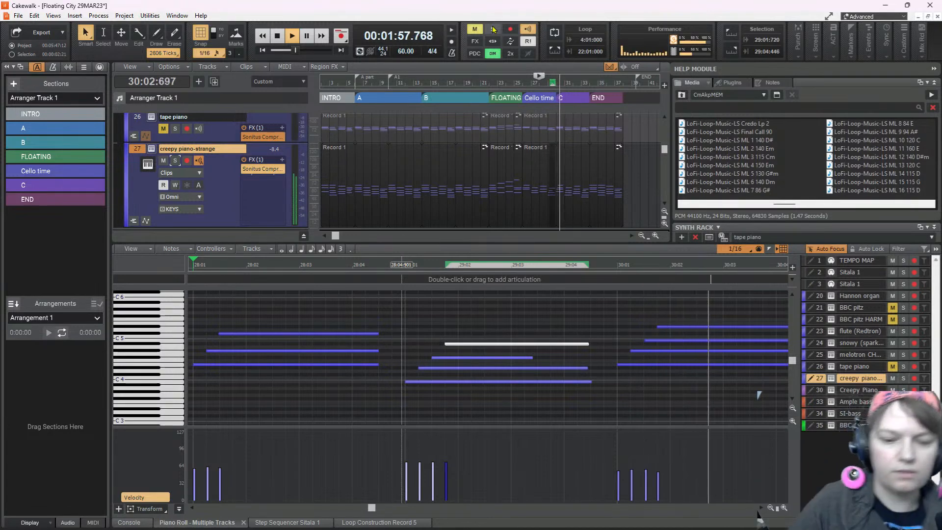
{"action": "key", "text": "space"}
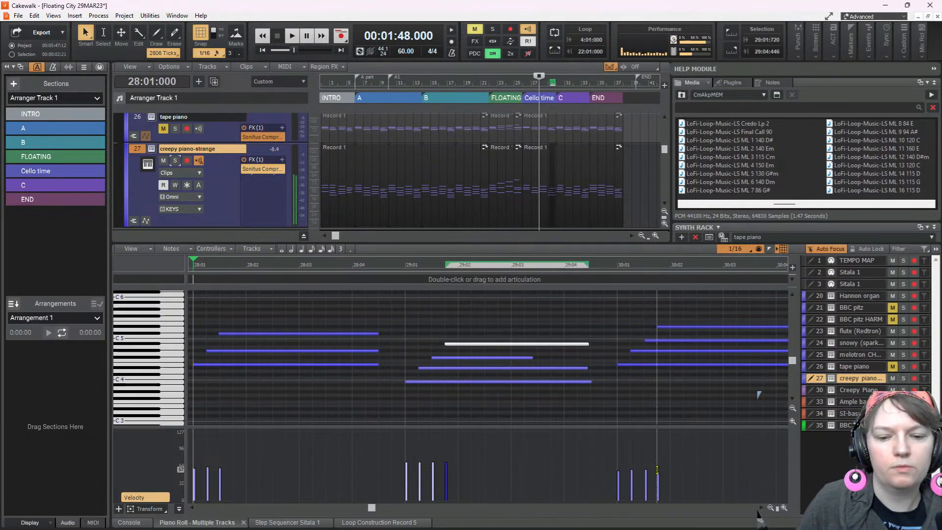
Raise the velocity of the top two notes in the bar 30 chord and play through to bar 32
{"action": "left_click_drag", "start_coordinate": [657, 472], "coordinate": [658, 455]}
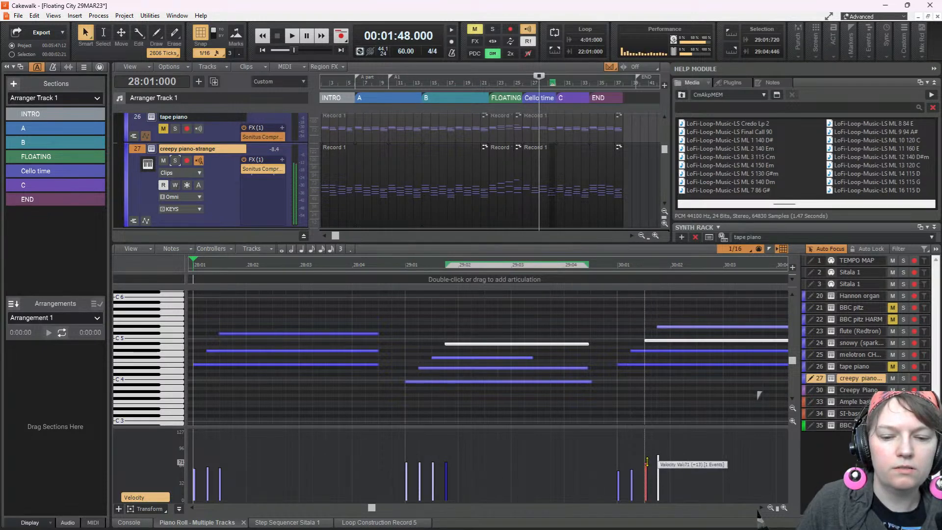
{"action": "key", "text": "space"}
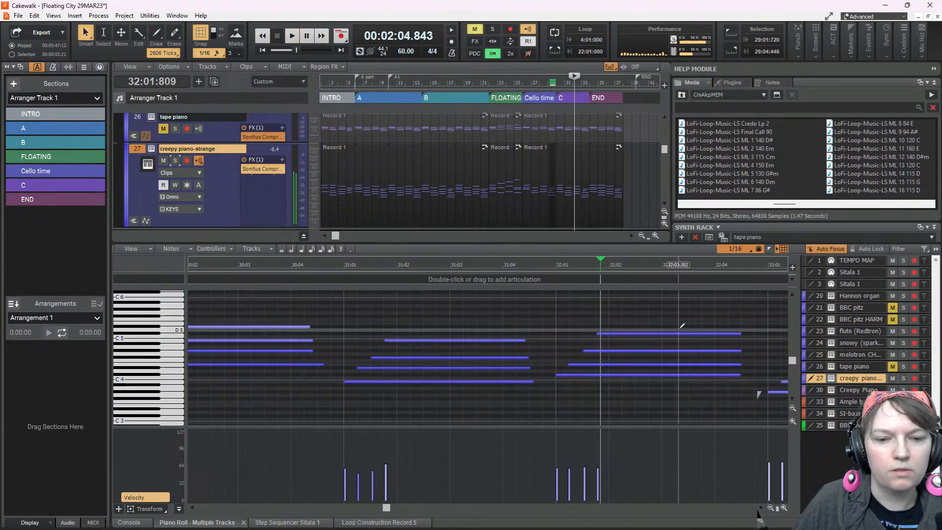
Lower the top note of the bar 32 chord to B4 and audition it from the start of the bar
{"action": "left_click", "coordinate": [677, 334]}
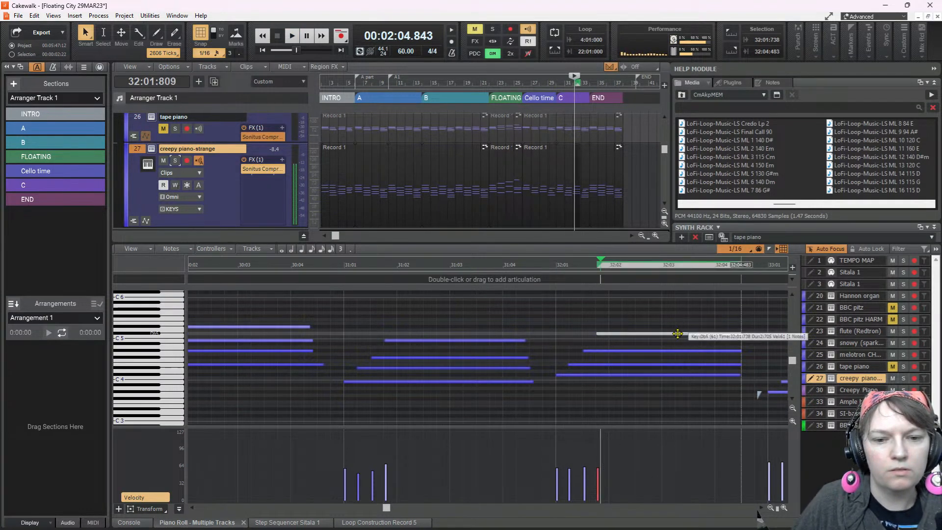
{"action": "left_click_drag", "start_coordinate": [677, 334], "coordinate": [676, 340]}
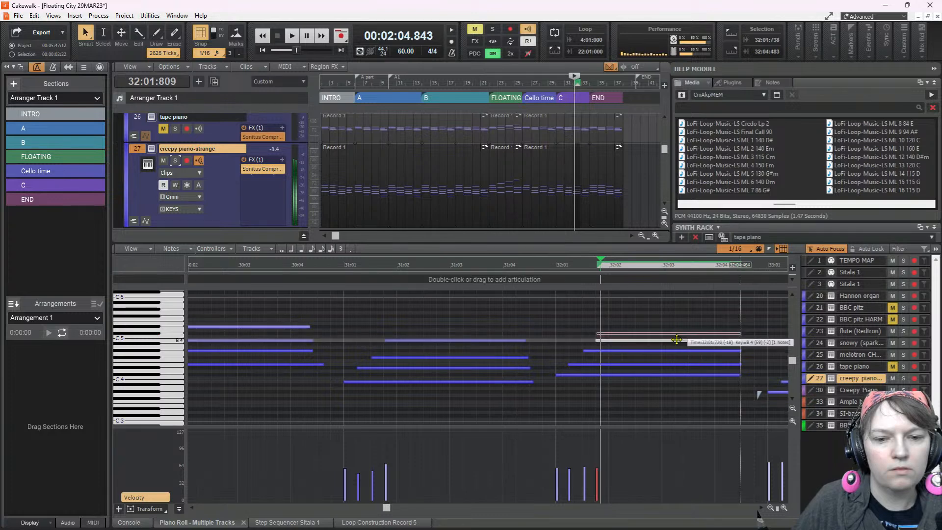
{"action": "left_click", "coordinate": [558, 316]}
{"action": "key", "text": "space"}
{"action": "key", "text": "space"}
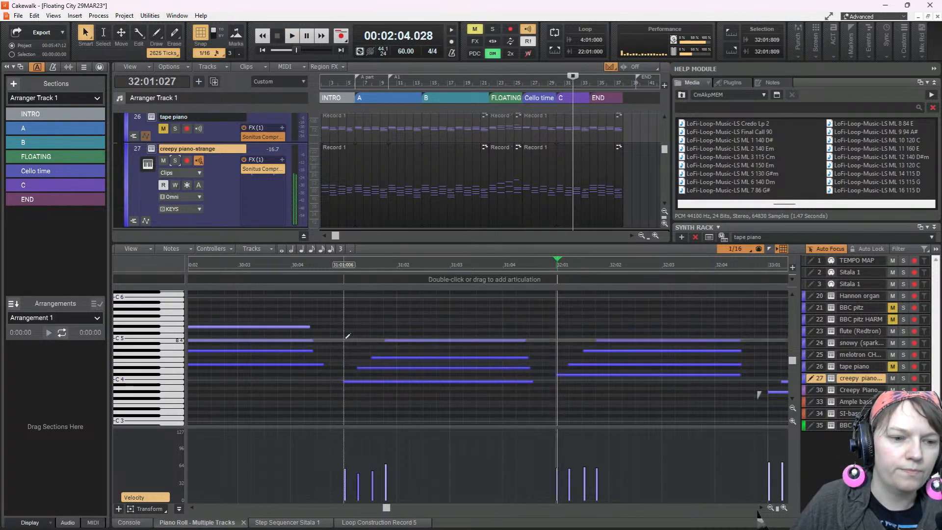
Play from bar 31 with all tracks soloed, and take the tape piano track out of the solo
{"action": "left_click", "coordinate": [346, 338]}
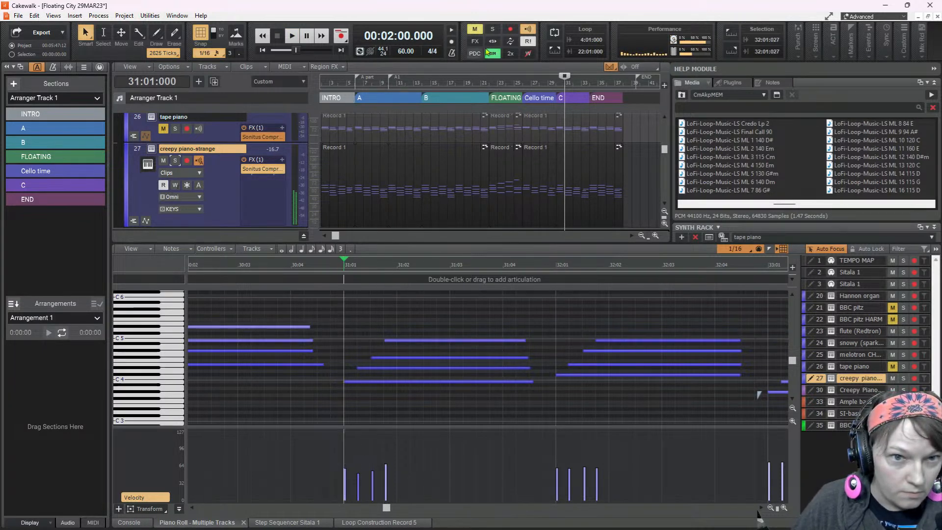
{"action": "left_click", "coordinate": [492, 30]}
{"action": "key", "text": "space"}
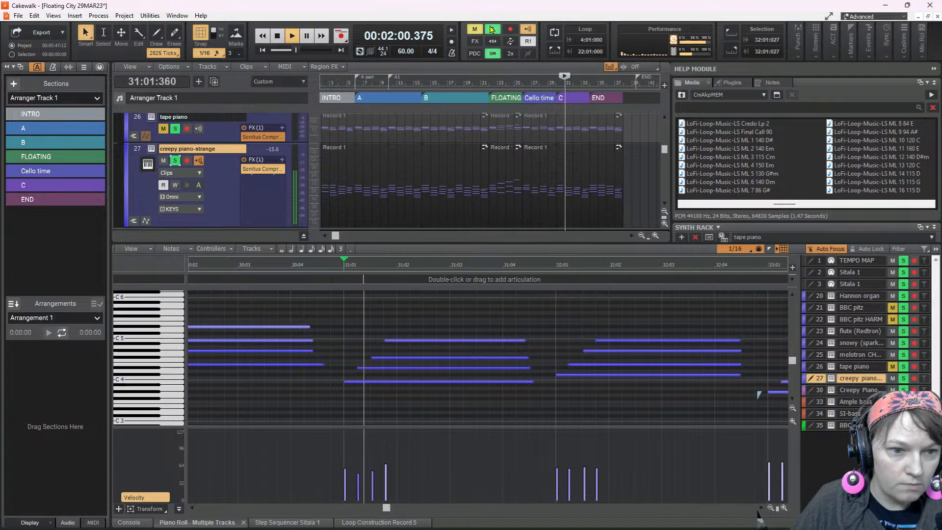
{"action": "key", "text": "space"}
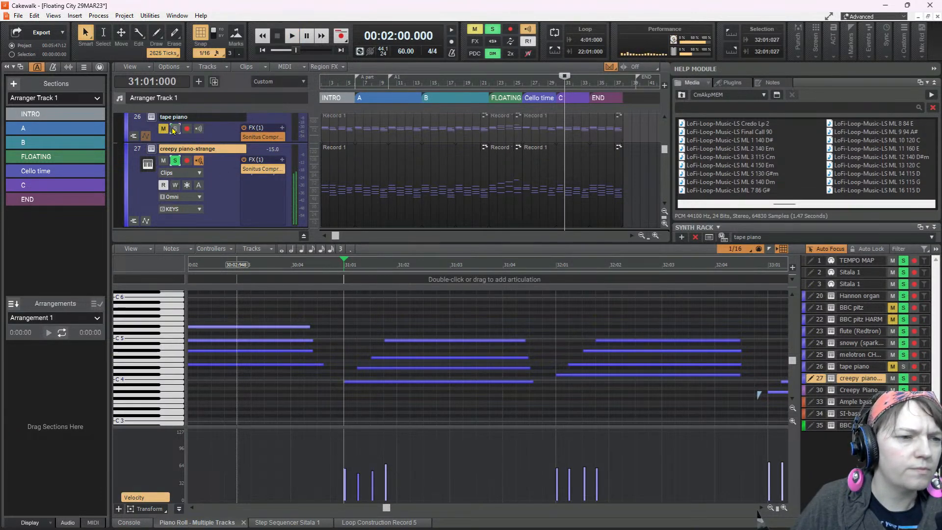
Replay the passage from bar 31, turn off Dim Solo, and clear all track solos
{"action": "key", "text": "space"}
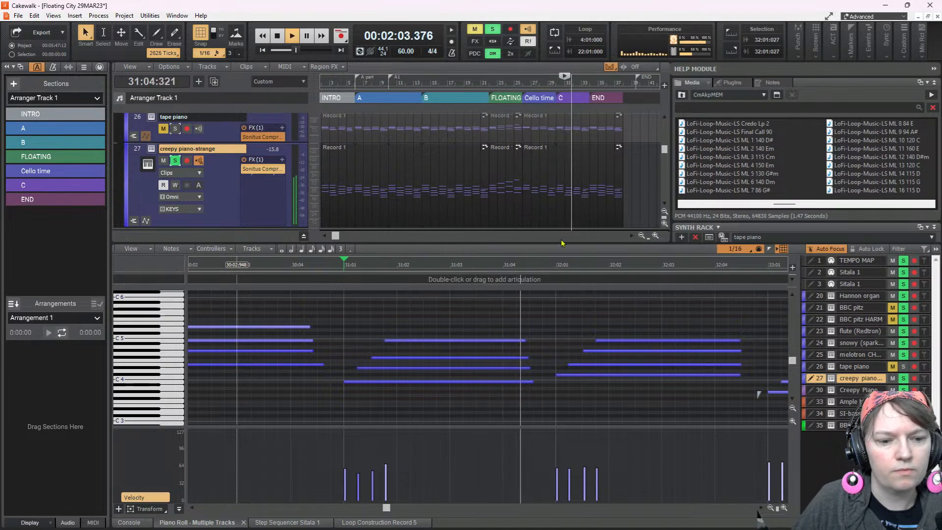
{"action": "key", "text": "space"}
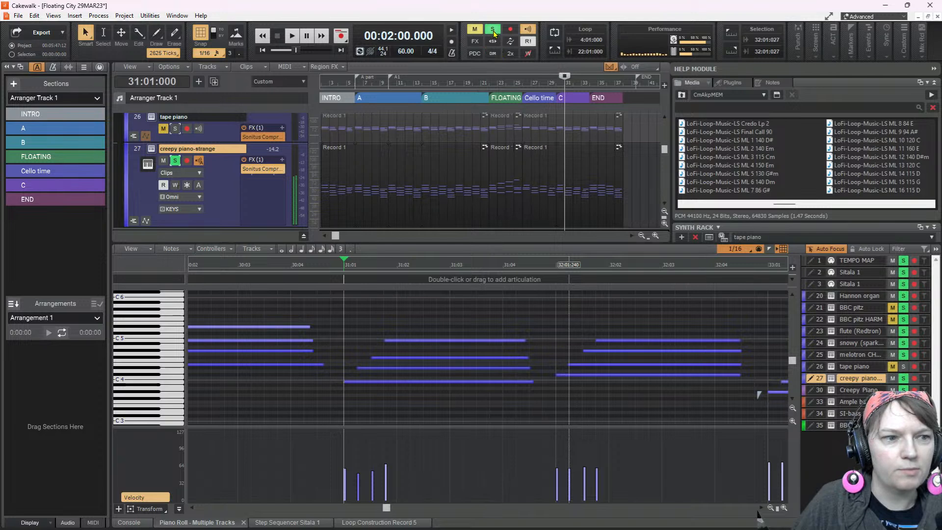
{"action": "key", "text": "space"}
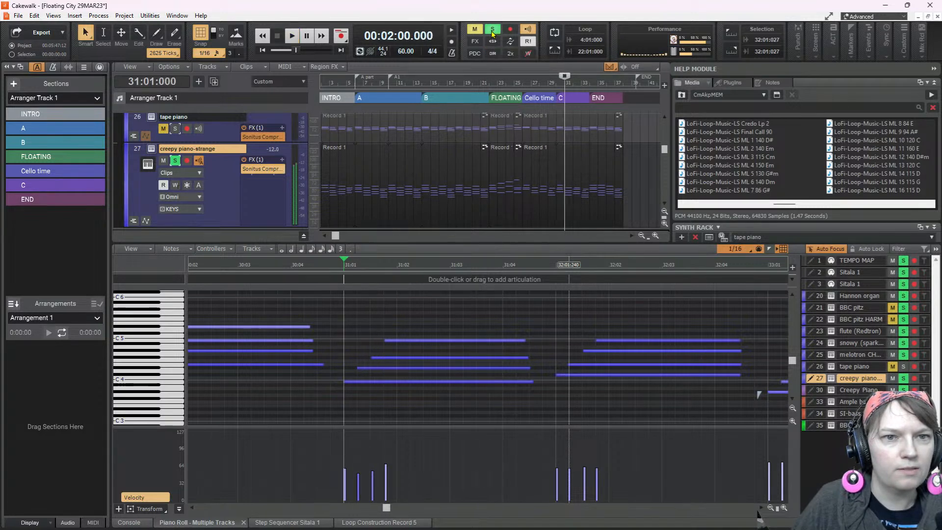
{"action": "left_click", "coordinate": [493, 30]}
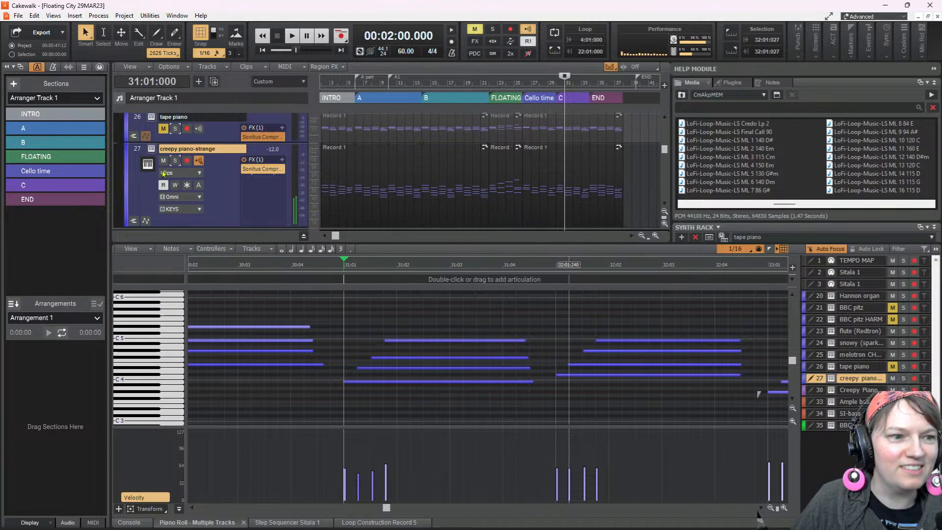
Solo the creepy piano-strange track, turn on Dim Solo, and play the passage from bar 31 into bar 32
{"action": "key", "text": "space"}
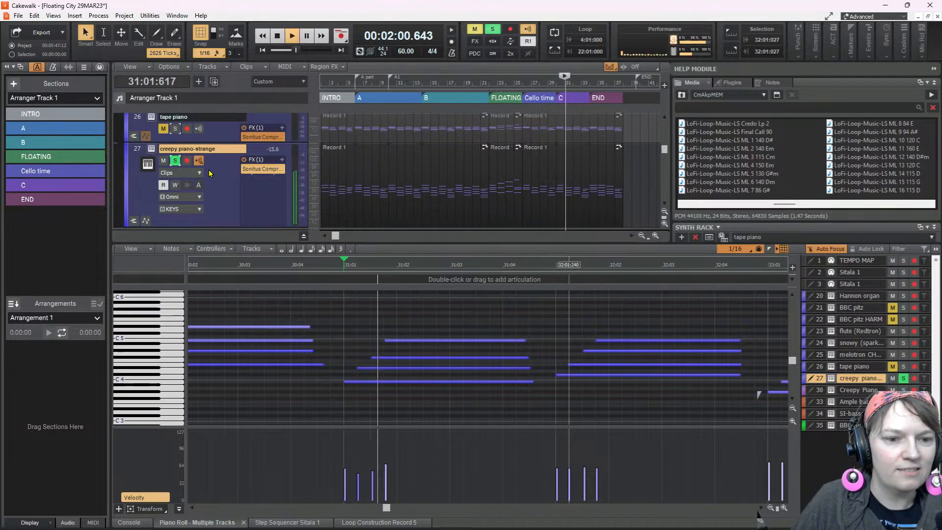
{"action": "key", "text": "space"}
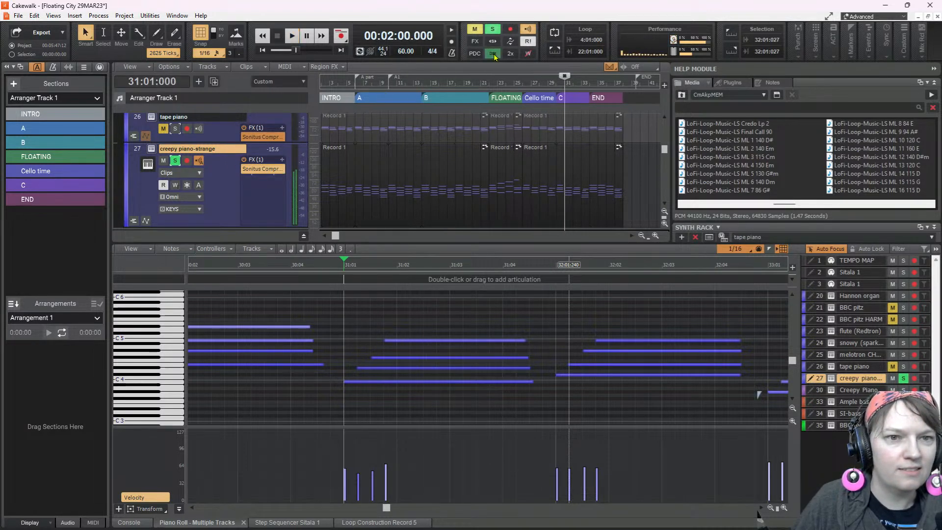
{"action": "key", "text": "space"}
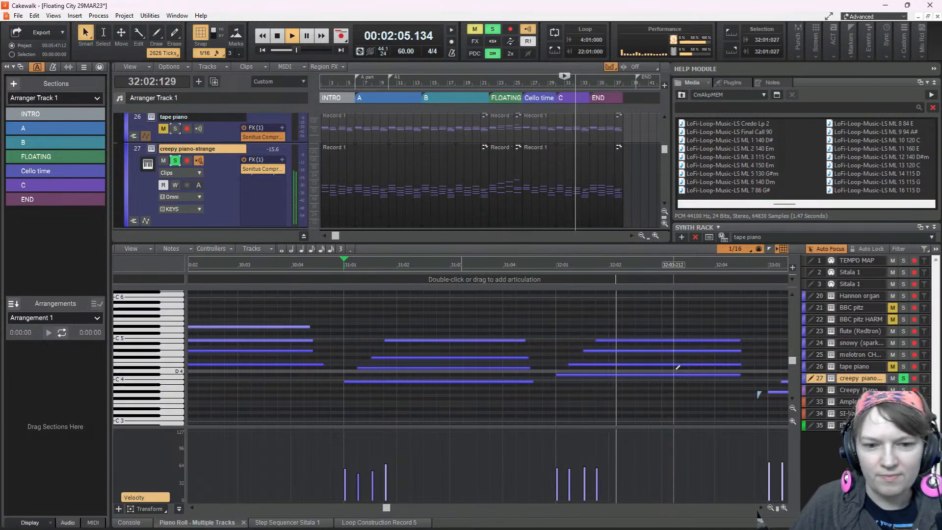
{"action": "key", "text": "space"}
Raise the top note of the bar 32 chord, trying C#5 and settling on D#5, auditioning each pitch from bar 31
{"action": "left_click", "coordinate": [670, 340]}
{"action": "left_click_drag", "start_coordinate": [669, 339], "coordinate": [670, 334]}
{"action": "key", "text": "space"}
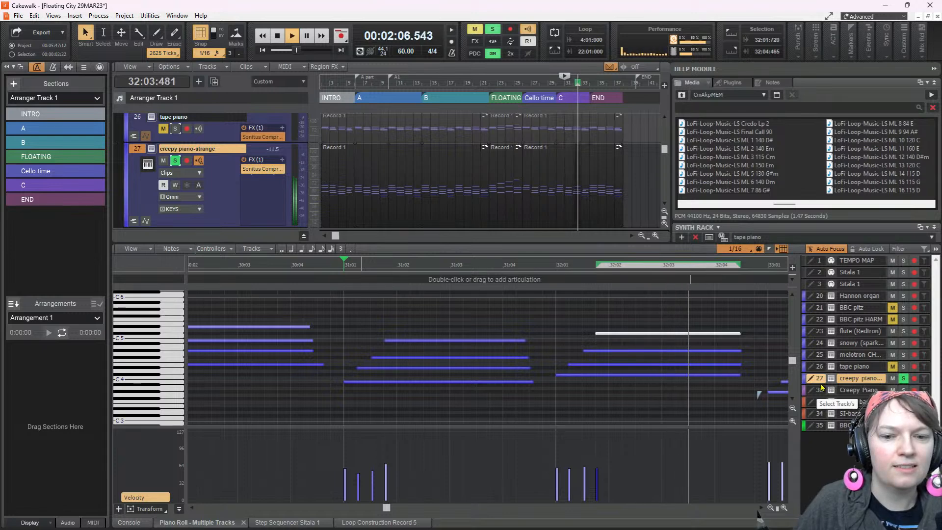
{"action": "key", "text": "space"}
{"action": "left_click_drag", "start_coordinate": [695, 333], "coordinate": [693, 327]}
{"action": "key", "text": "space"}
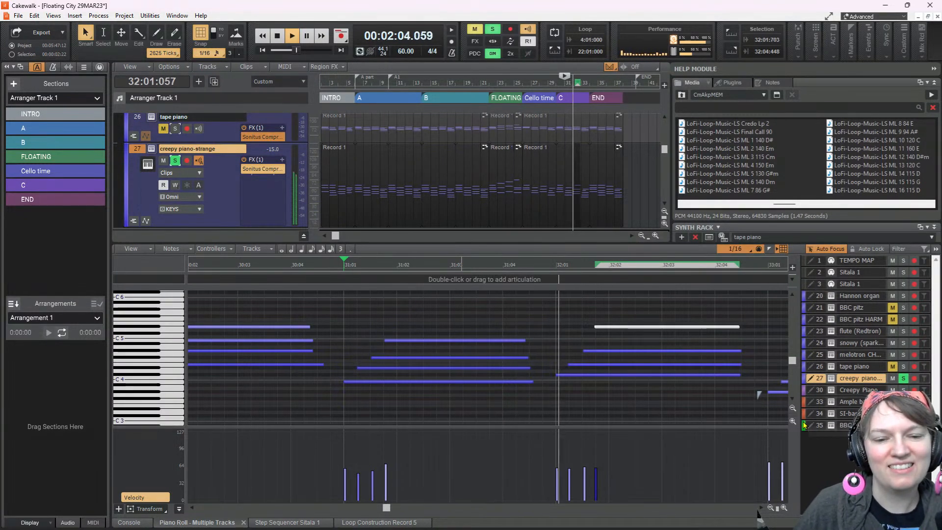
{"action": "key", "text": "space"}
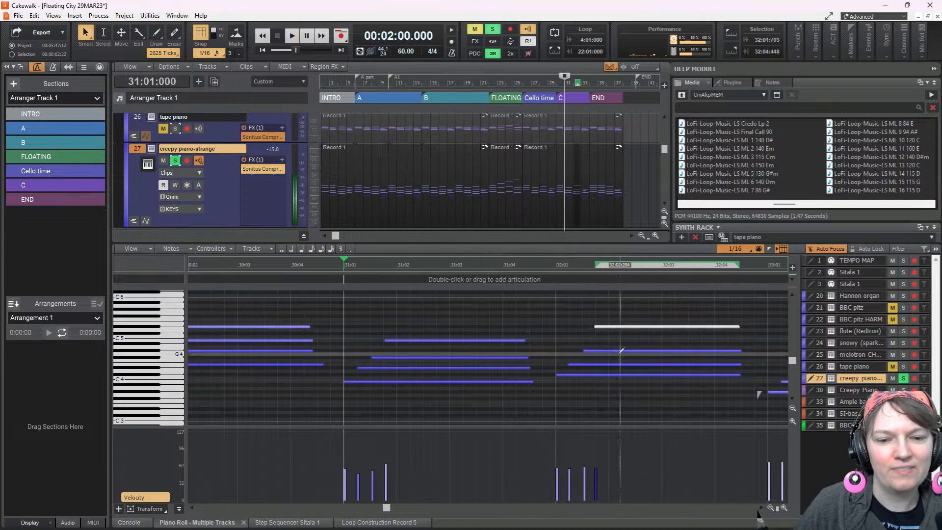
Add a B4 note beneath the top note of the bar 32 chord and play the passage from bar 31
{"action": "left_click", "coordinate": [599, 335]}
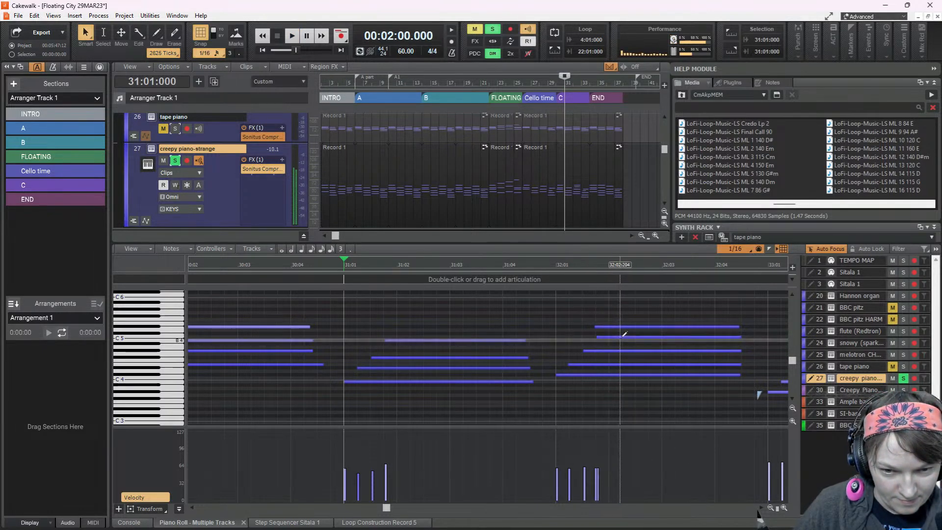
{"action": "left_click", "coordinate": [617, 339]}
{"action": "left_click_drag", "start_coordinate": [617, 338], "coordinate": [616, 340]}
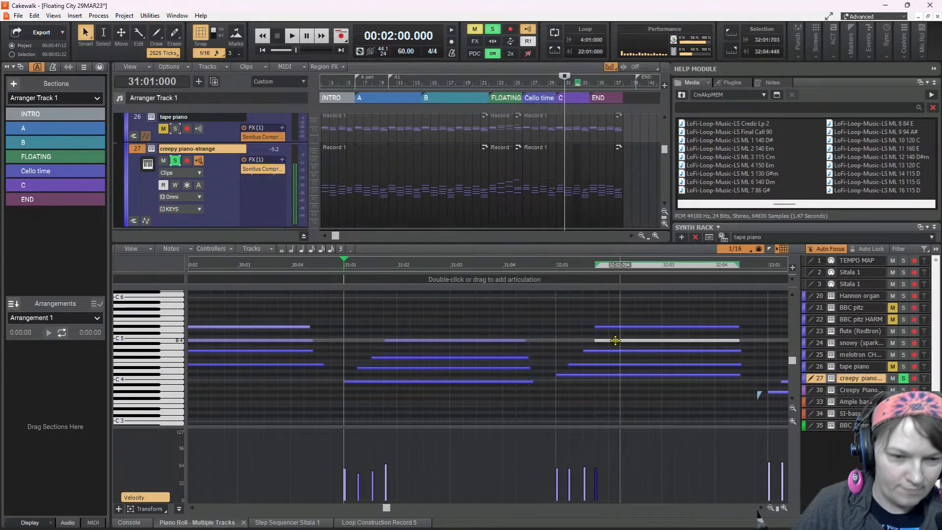
{"action": "key", "text": "space"}
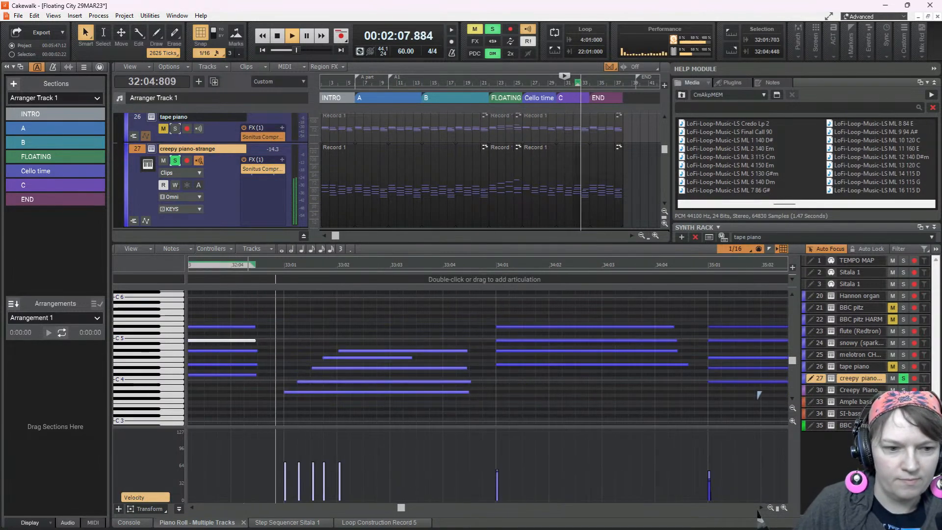
{"action": "key", "text": "space"}
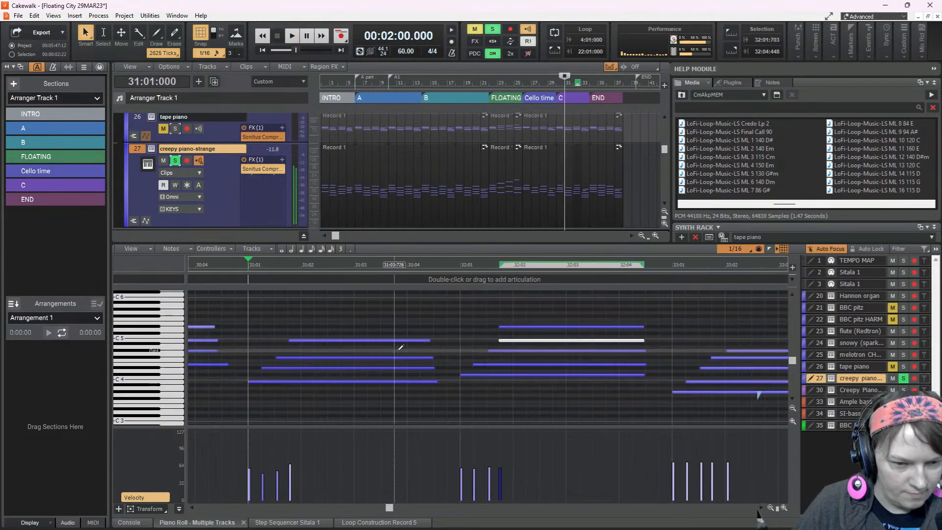
Move the top G#4 note of the bar 33 chord earlier to 33:01:703 and play from bar 31 through bar 33
{"action": "left_click_drag", "start_coordinate": [658, 351], "coordinate": [643, 351]}
{"action": "key", "text": "space"}
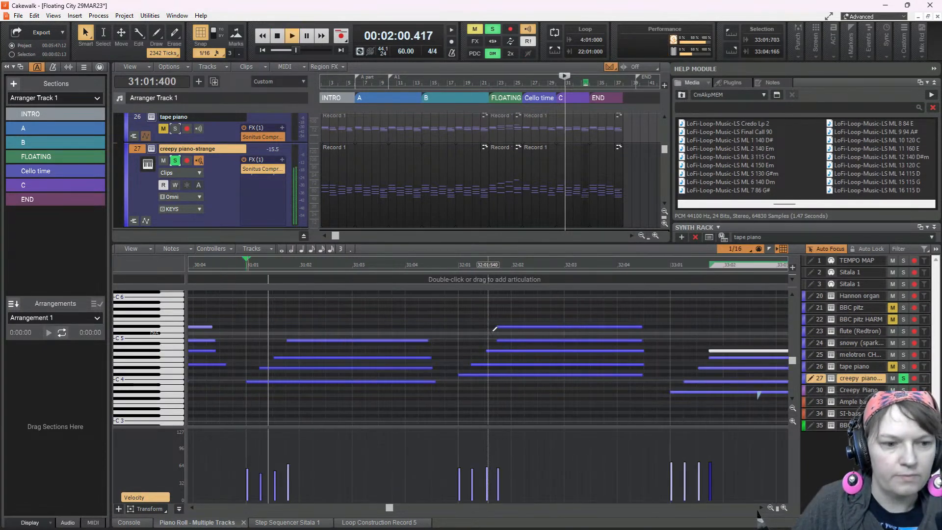
{"action": "left_click", "coordinate": [248, 334]}
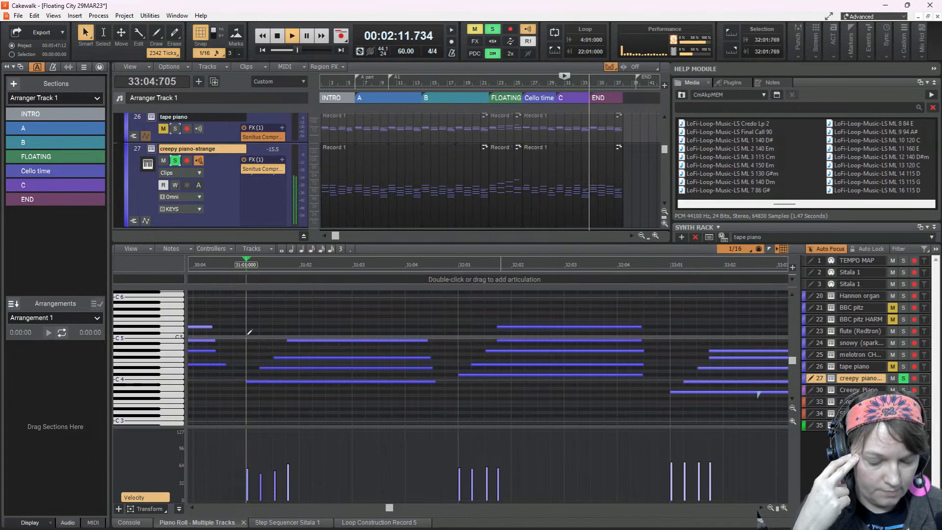
{"action": "key", "text": "space"}
Raise the short F#4 note in the bar 33 chord to D#5 so it sits on top of the chord
{"action": "scroll", "coordinate": [666, 413], "scroll_direction": "right", "scroll_amount": 4}
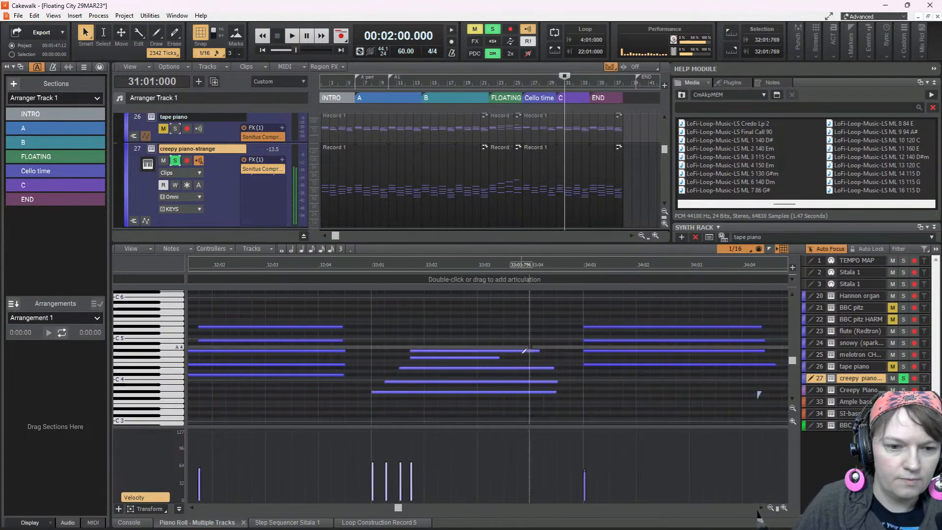
{"action": "left_click", "coordinate": [478, 358]}
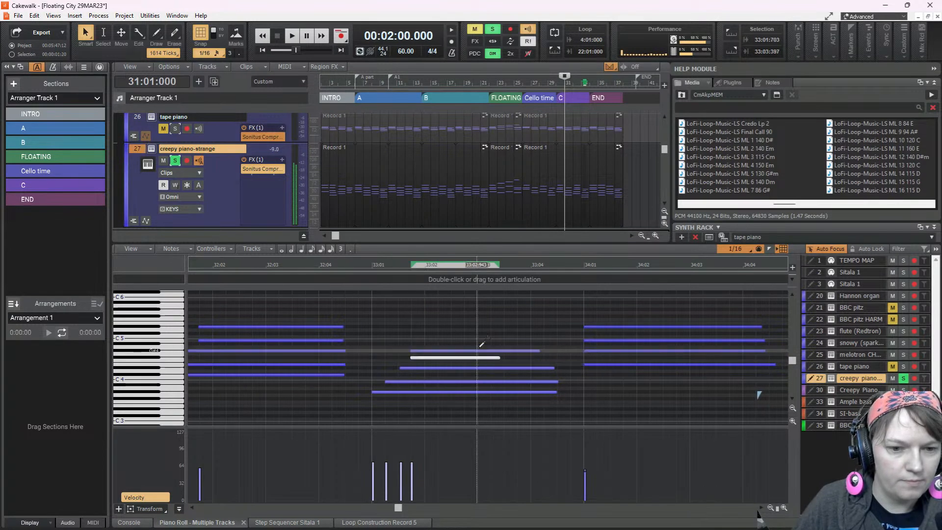
{"action": "left_click", "coordinate": [477, 351]}
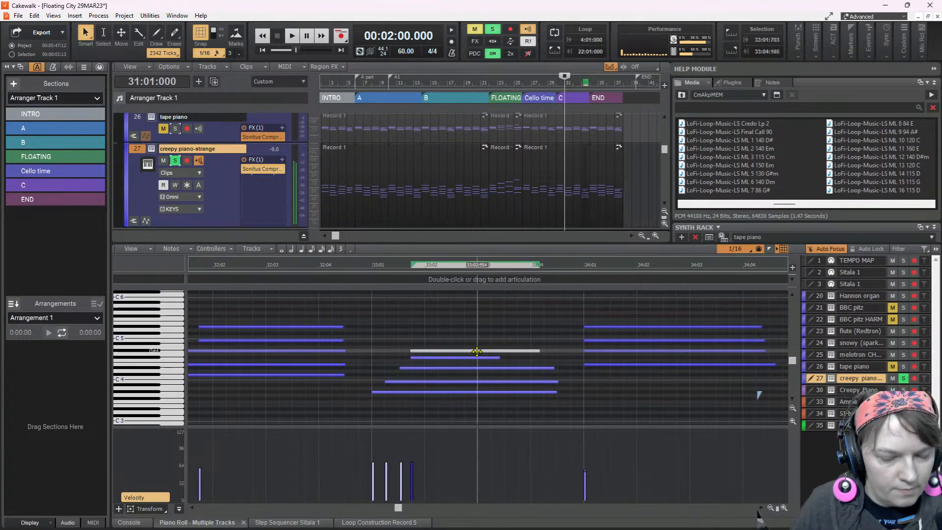
{"action": "left_click", "coordinate": [473, 358]}
{"action": "left_click_drag", "start_coordinate": [473, 359], "coordinate": [470, 326]}
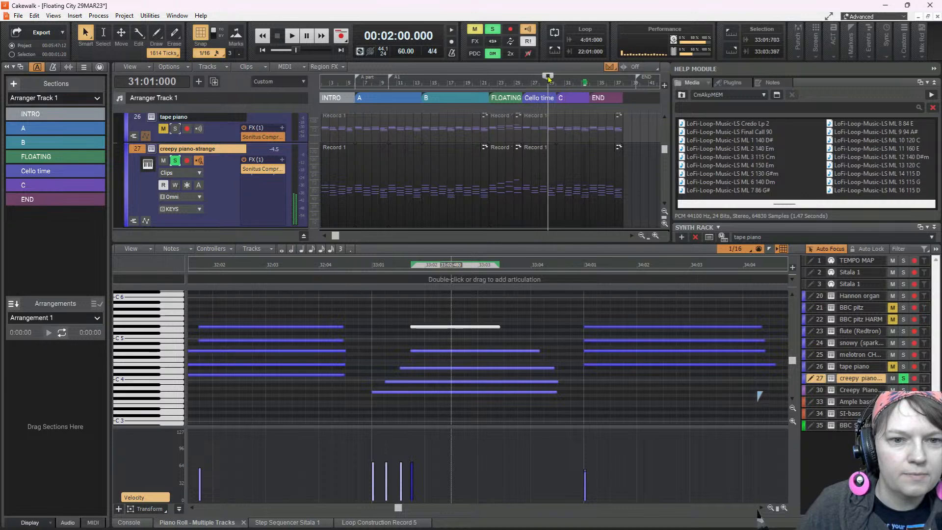
Play the soloed creepy piano from bar 29 through to the revised chord in bar 33
{"action": "left_click", "coordinate": [548, 79]}
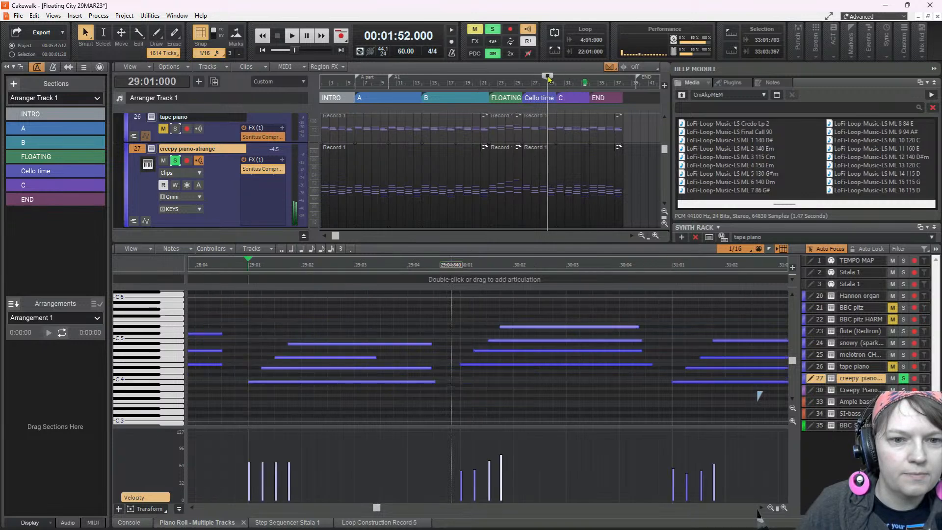
{"action": "left_click", "coordinate": [290, 37]}
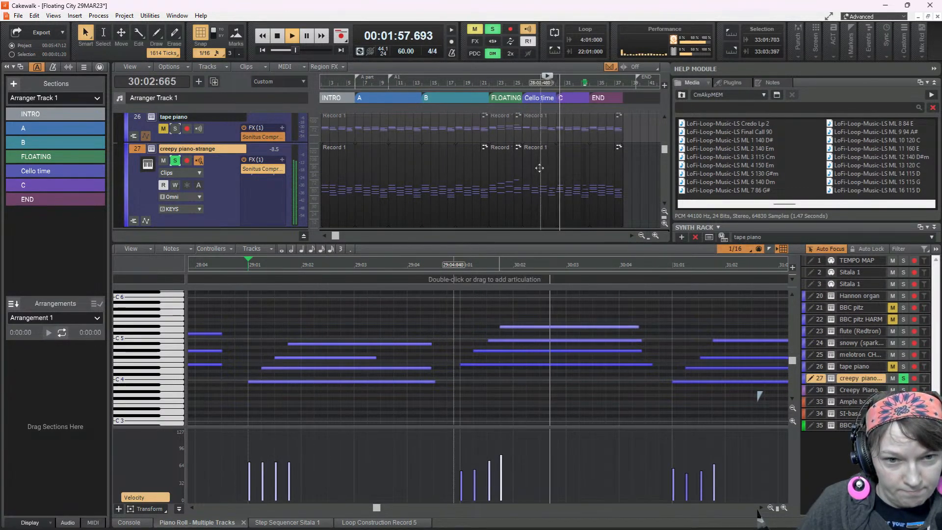
{"action": "left_click", "coordinate": [540, 118]}
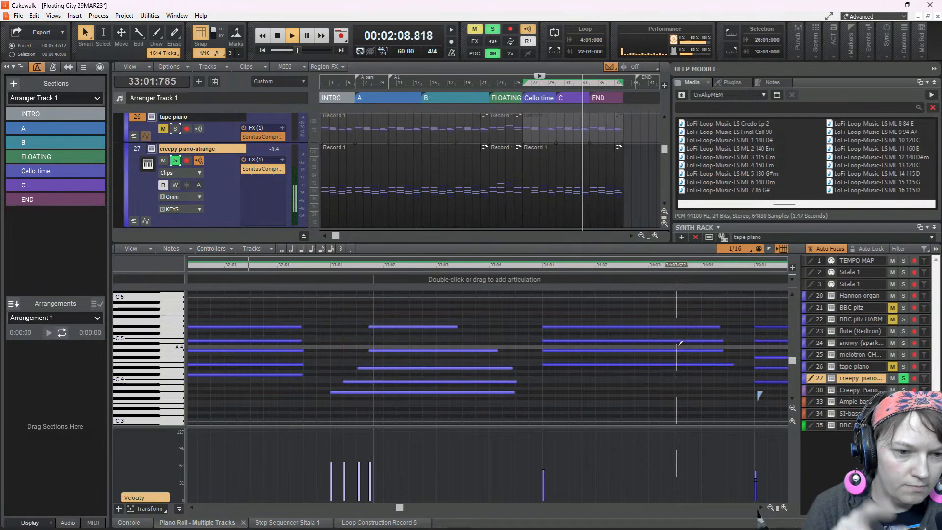
{"action": "key", "text": "space"}
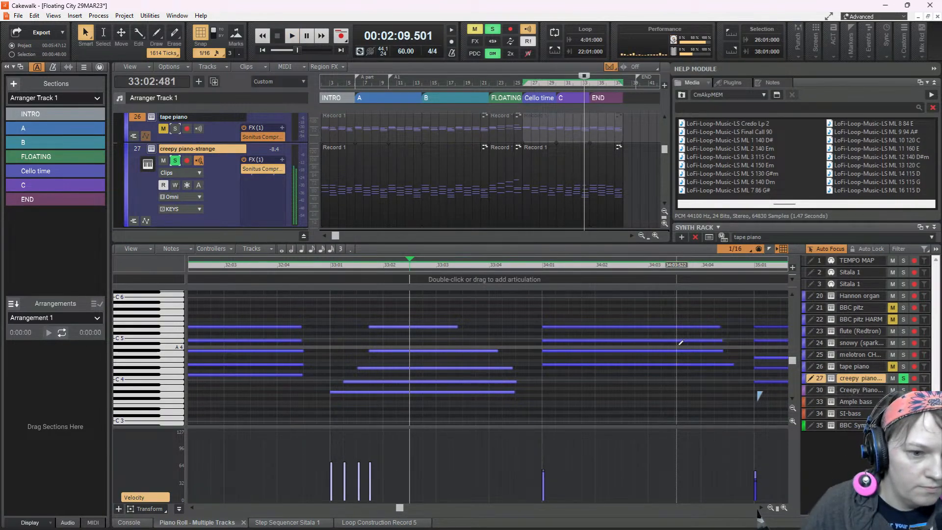
Audition the G#4 note in the bar 33 chord and replay the chord from just before bar 33
{"action": "left_click", "coordinate": [445, 351]}
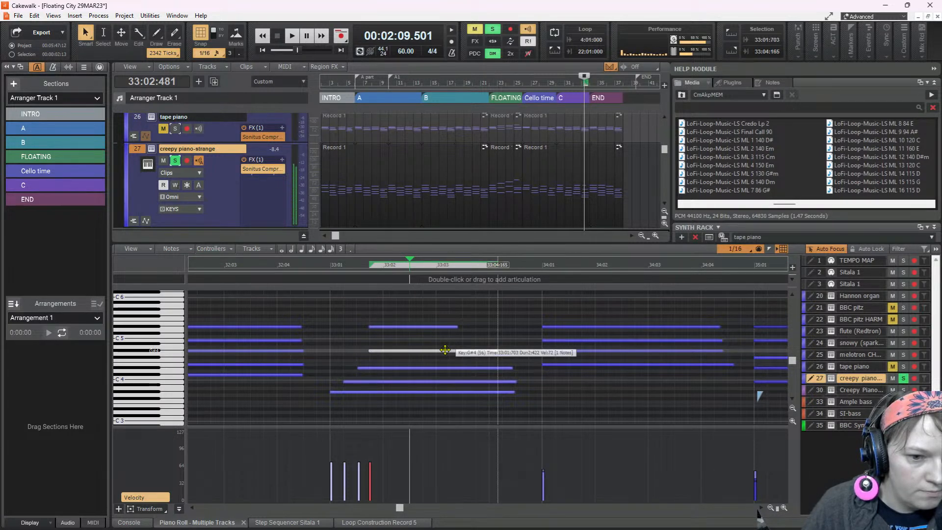
{"action": "left_click_drag", "start_coordinate": [445, 349], "coordinate": [445, 350]}
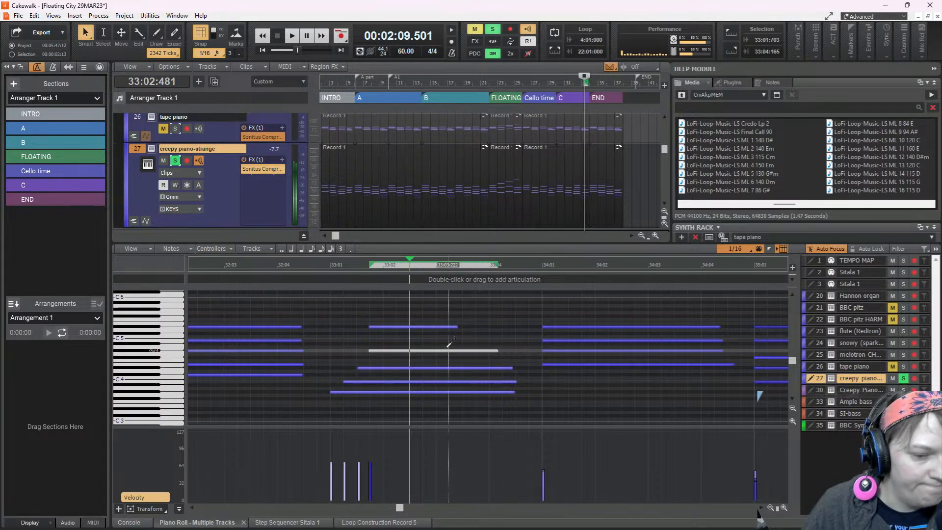
{"action": "left_click", "coordinate": [330, 333]}
{"action": "key", "text": "space"}
{"action": "key", "text": "space"}
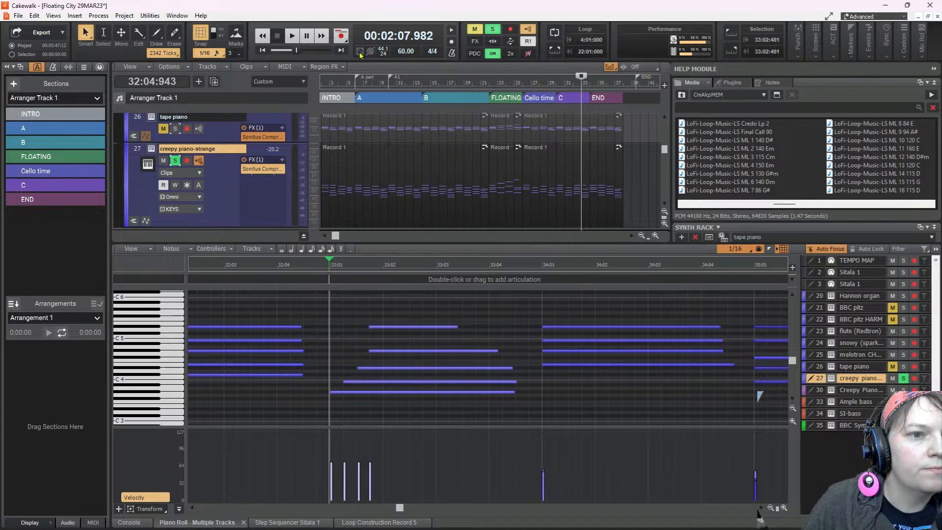
{"action": "key", "text": "space"}
{"action": "key", "text": "space"}
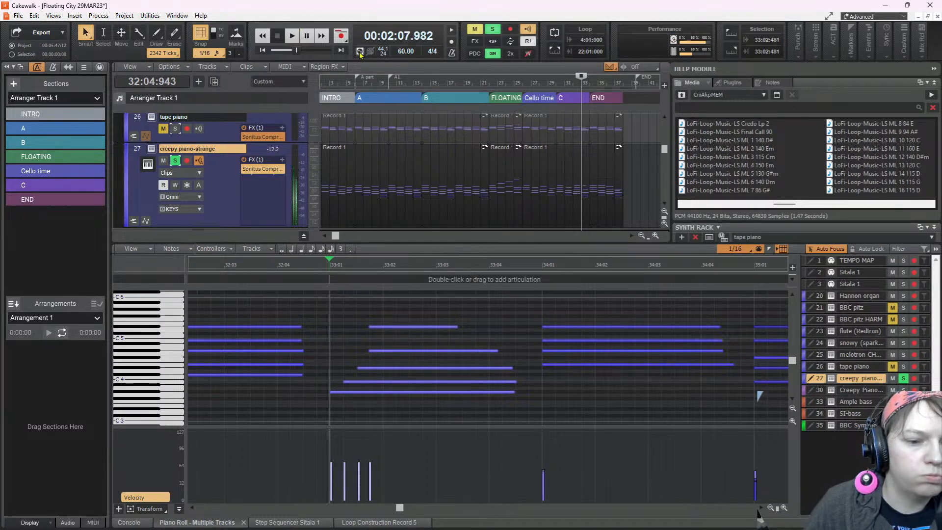
Play from bar 33 through the ending and clear all track solos to hear the full mix
{"action": "key", "text": "space"}
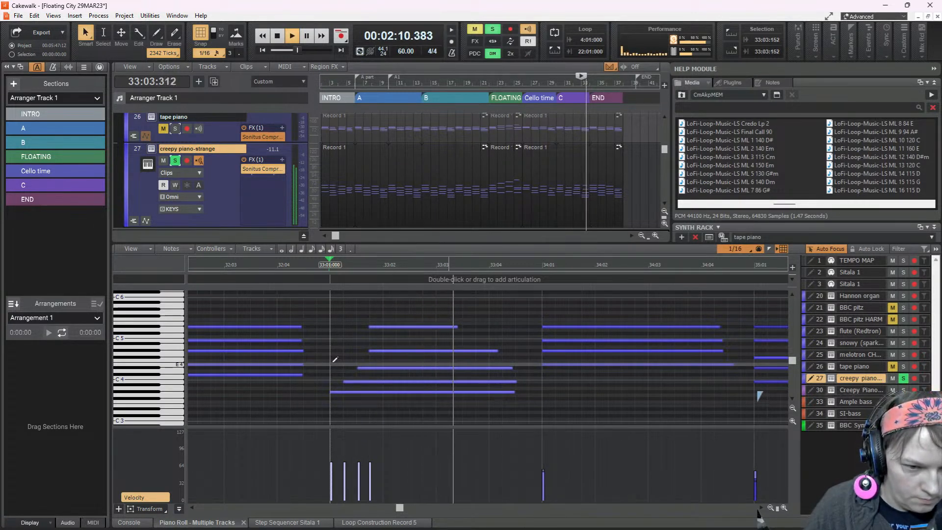
{"action": "left_click", "coordinate": [580, 164]}
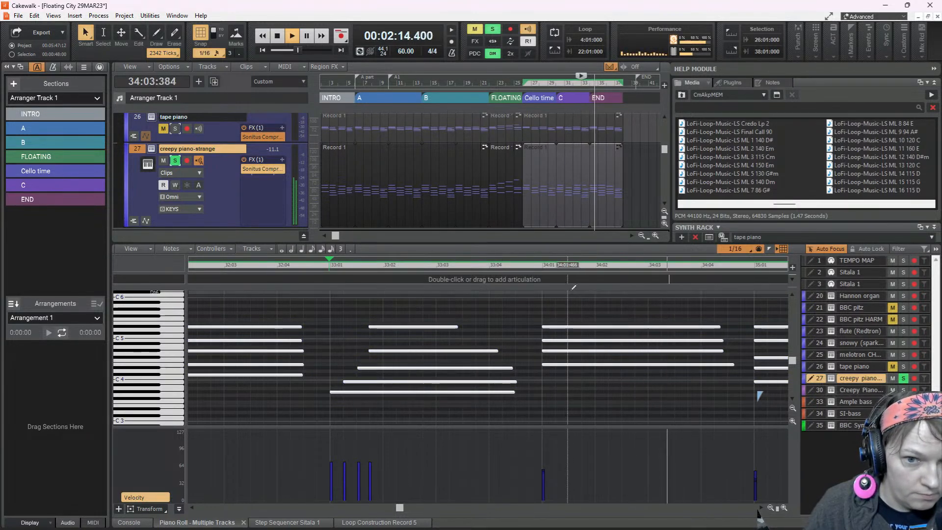
{"action": "key", "text": "space"}
{"action": "key", "text": "space"}
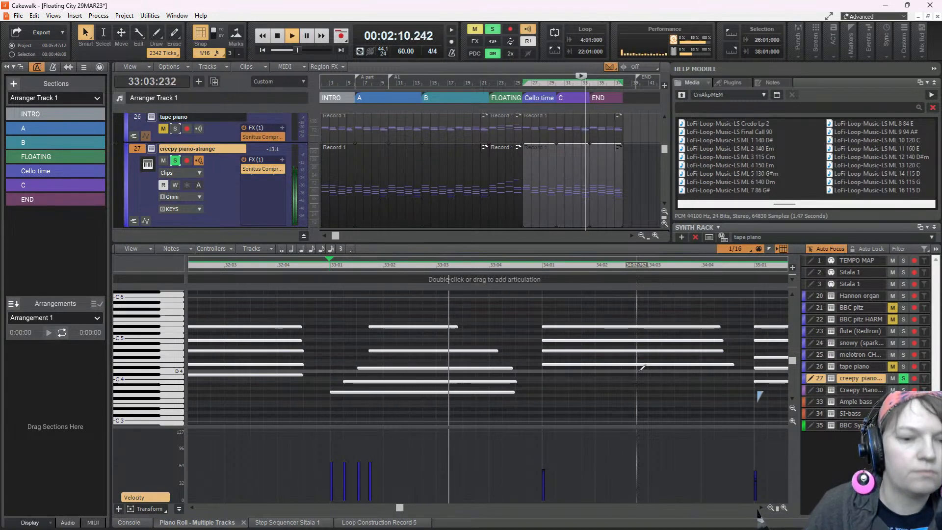
{"action": "left_click", "coordinate": [491, 30]}
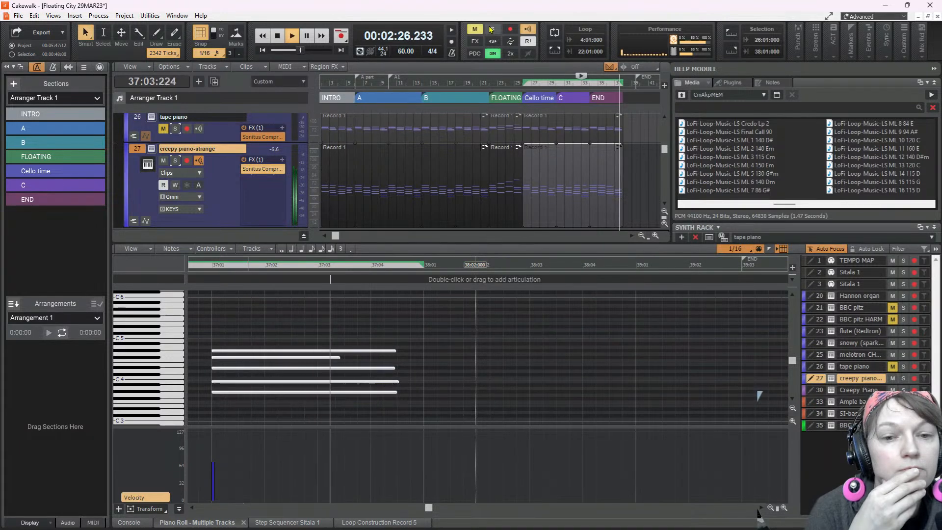
{"action": "key", "text": "space"}
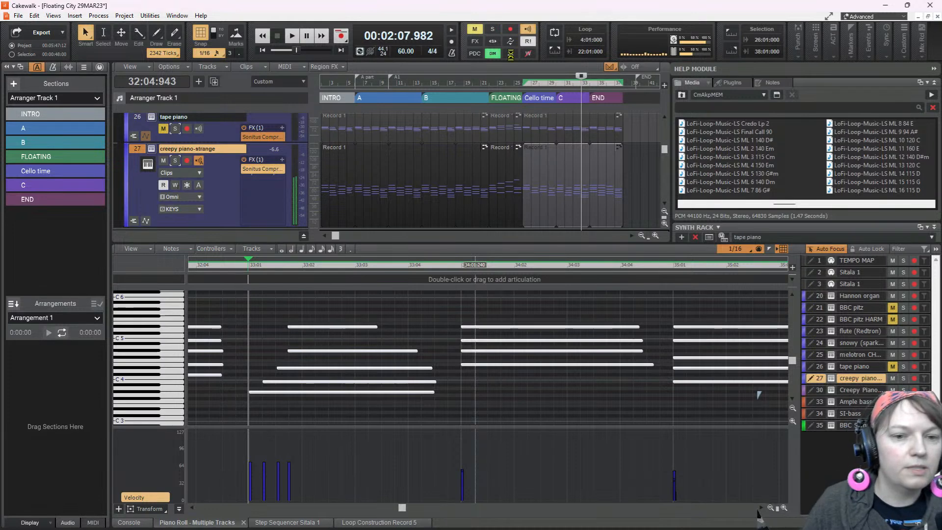
Save the project and return the playhead to the start of the song
{"action": "key", "text": "ctrl+s"}
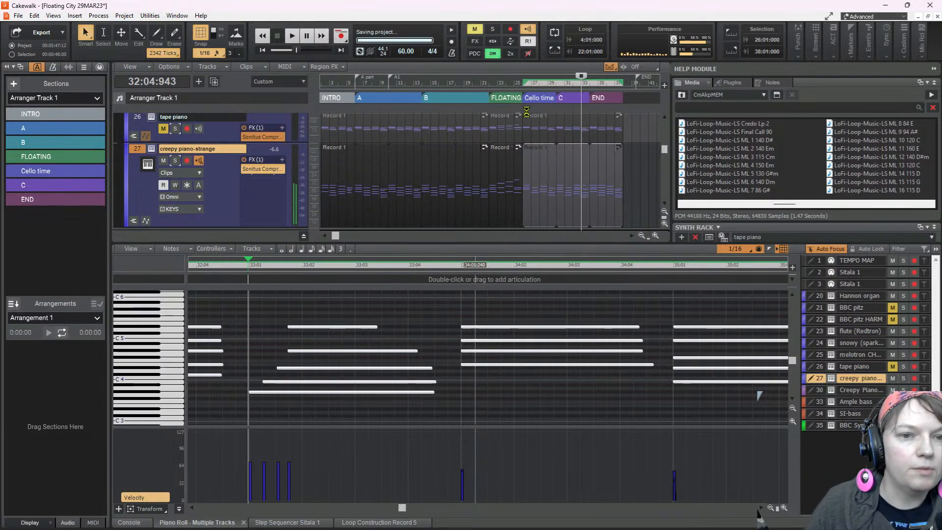
{"action": "left_click", "coordinate": [263, 50]}
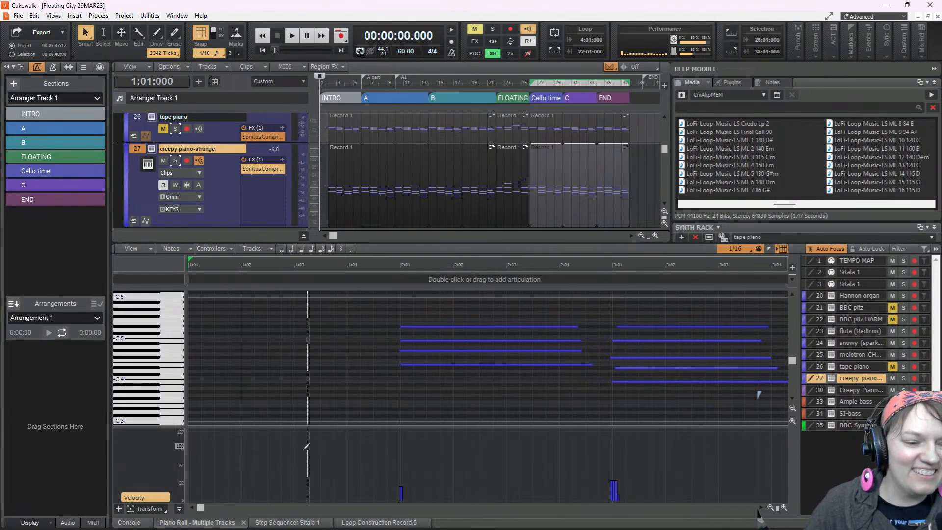
{"action": "key", "text": "ctrl+s"}
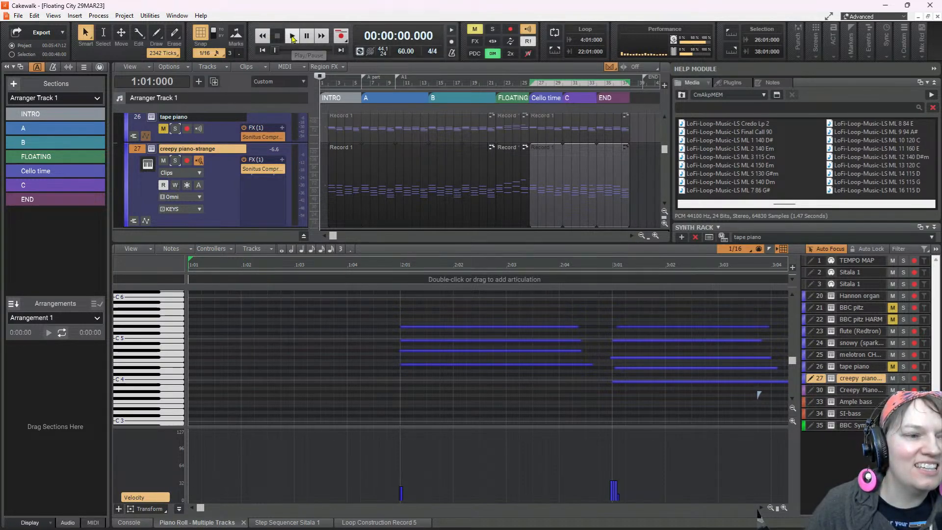
Show the console with all strips narrowed, enlarge it over the track area and bring the first track strips into view
{"action": "left_click", "coordinate": [126, 523]}
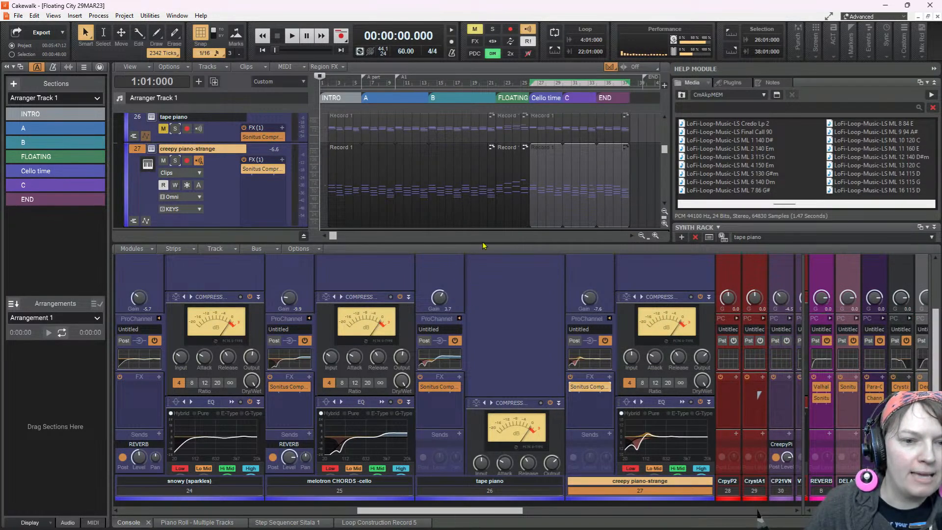
{"action": "left_click", "coordinate": [215, 250]}
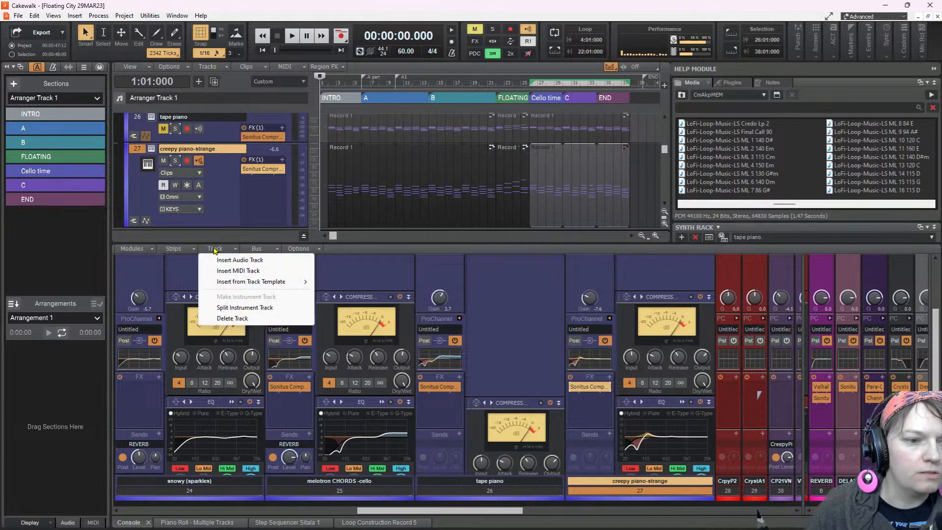
{"action": "left_click", "coordinate": [188, 249]}
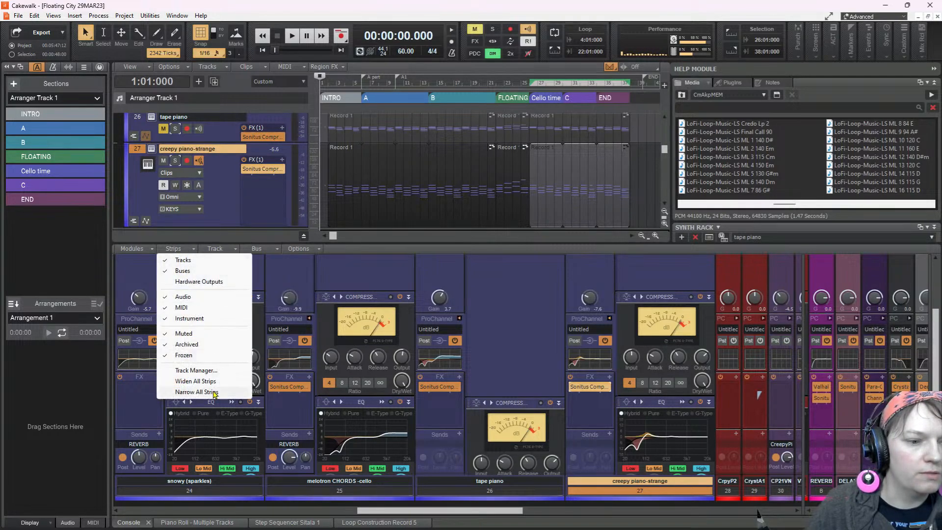
{"action": "left_click", "coordinate": [196, 392]}
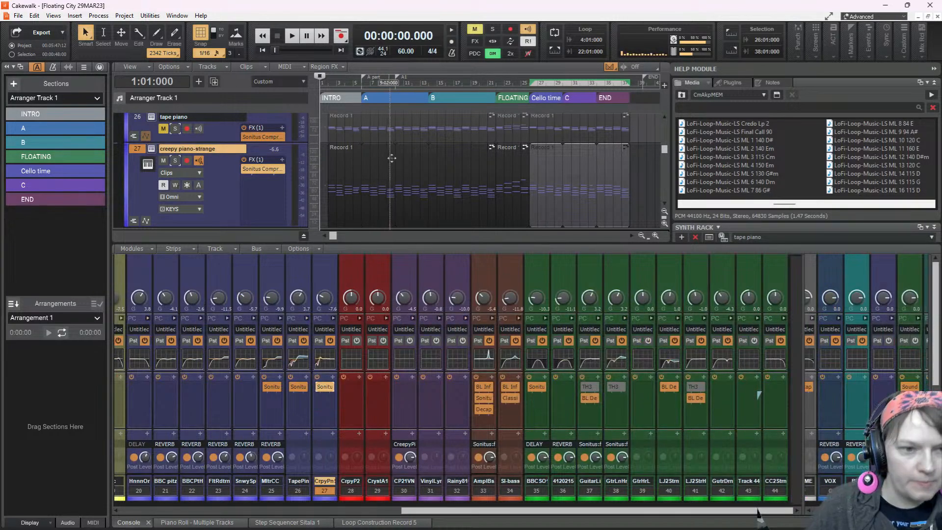
{"action": "left_click_drag", "start_coordinate": [435, 246], "coordinate": [431, 149]}
{"action": "left_click_drag", "start_coordinate": [522, 511], "coordinate": [196, 510]}
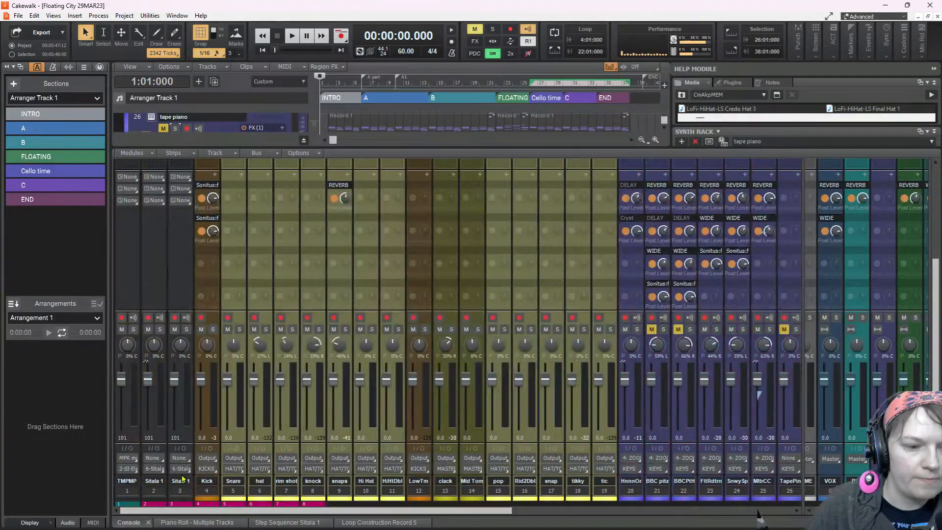
Play the song from the start, enlarge the track area again and look through the tracks down to CC 2-string
{"action": "left_click", "coordinate": [292, 37]}
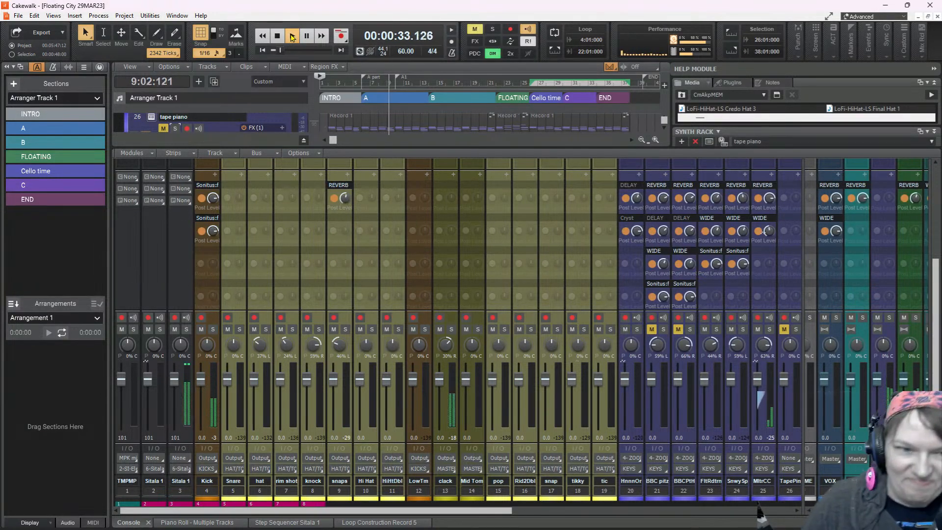
{"action": "left_click_drag", "start_coordinate": [490, 147], "coordinate": [491, 324]}
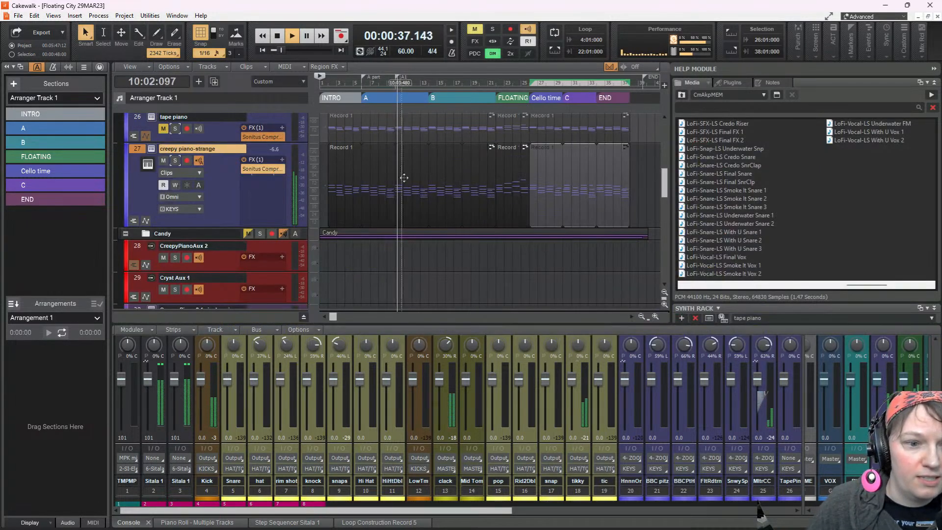
{"action": "scroll", "coordinate": [397, 166], "scroll_direction": "up", "scroll_amount": 15}
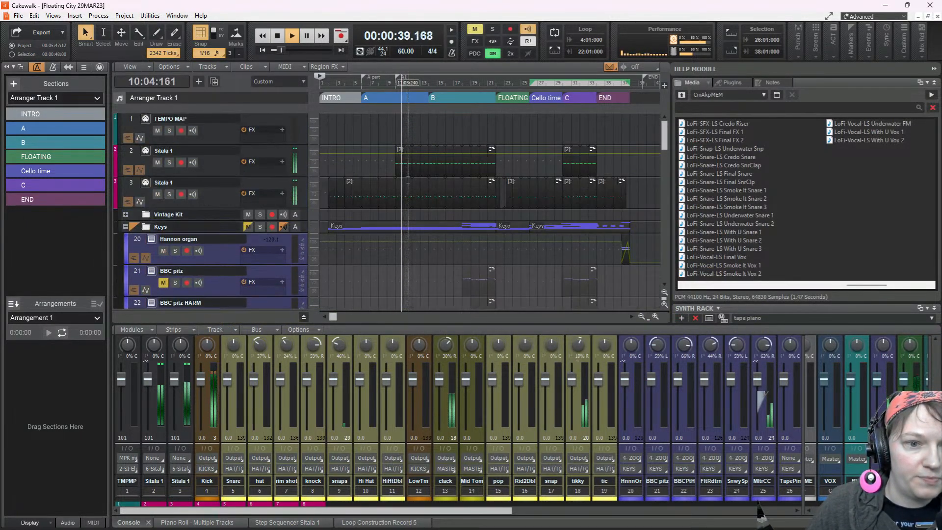
{"action": "scroll", "coordinate": [447, 195], "scroll_direction": "down", "scroll_amount": 6}
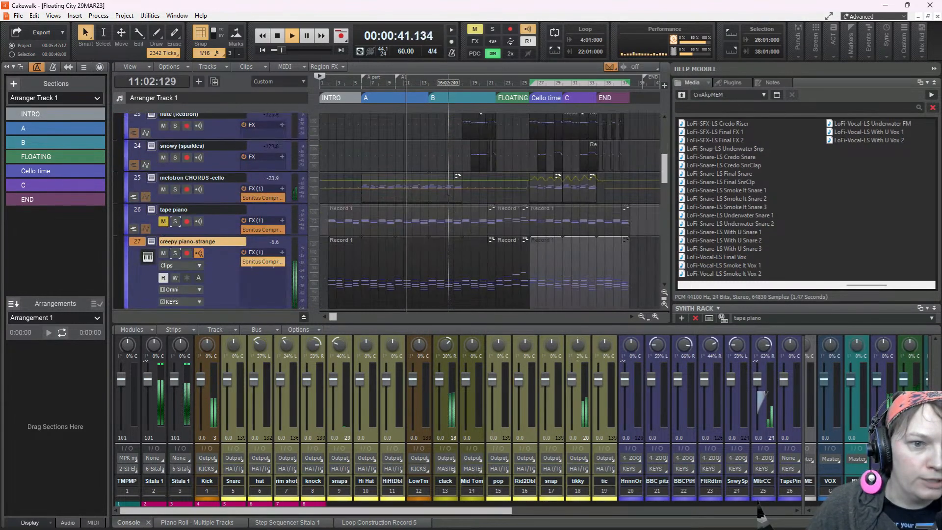
{"action": "scroll", "coordinate": [447, 195], "scroll_direction": "down", "scroll_amount": 6}
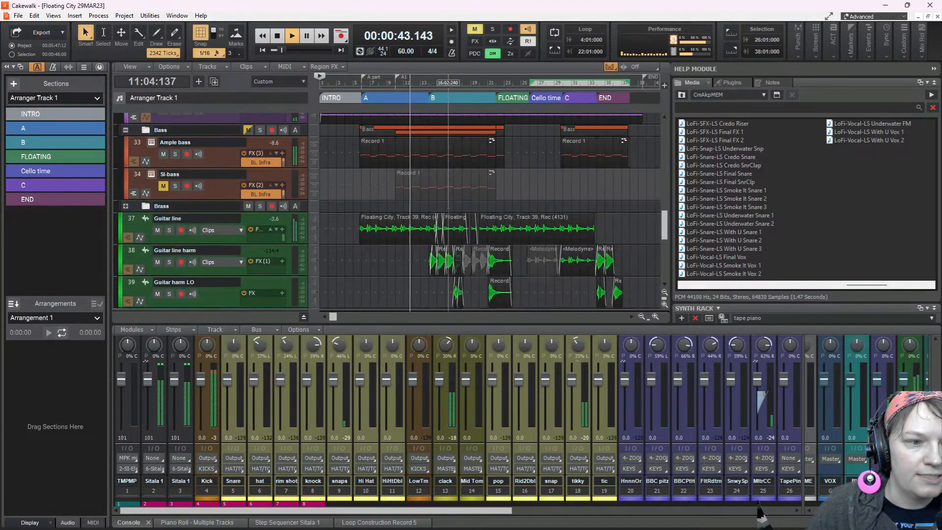
{"action": "scroll", "coordinate": [448, 216], "scroll_direction": "down", "scroll_amount": 4}
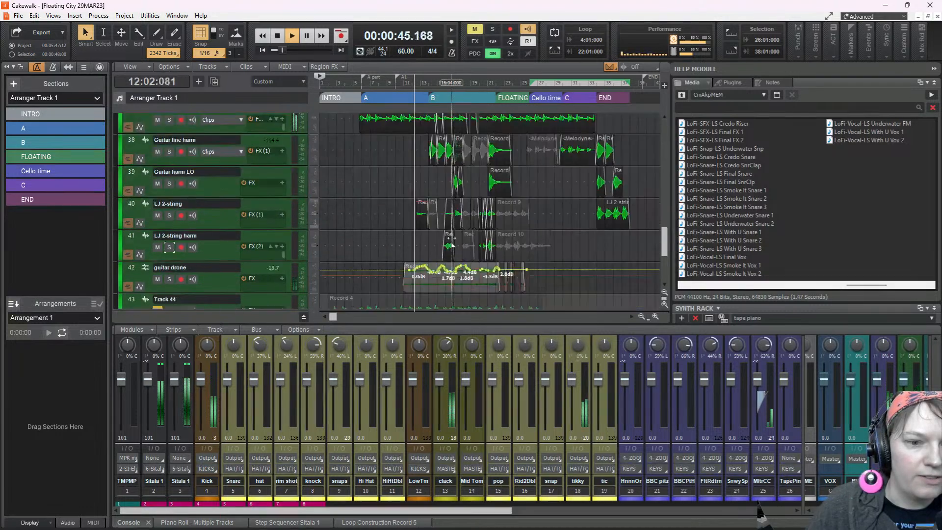
{"action": "scroll", "coordinate": [452, 242], "scroll_direction": "down", "scroll_amount": 3}
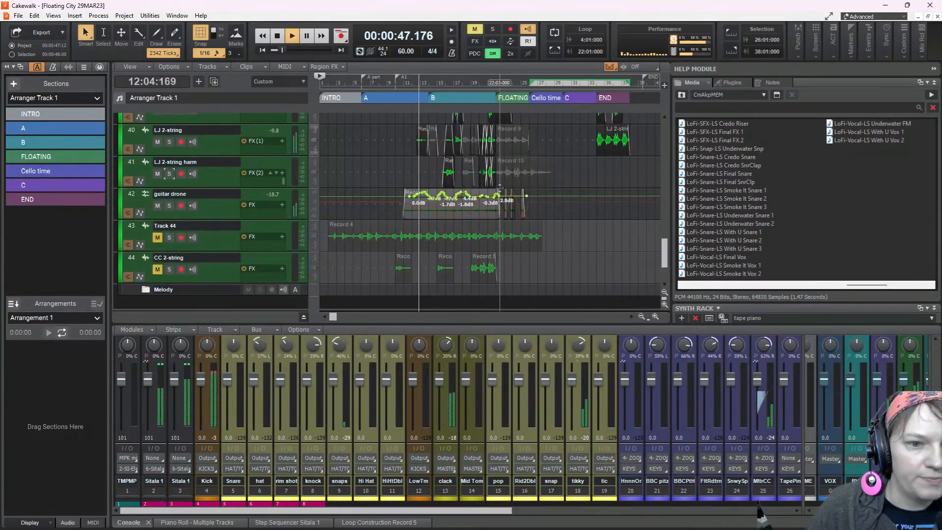
Listen through the B section while checking the guitar, bass and keys tracks, and stop playback in bar 21
{"action": "scroll", "coordinate": [500, 187], "scroll_direction": "up", "scroll_amount": 1}
{"action": "scroll", "coordinate": [499, 188], "scroll_direction": "up", "scroll_amount": 2}
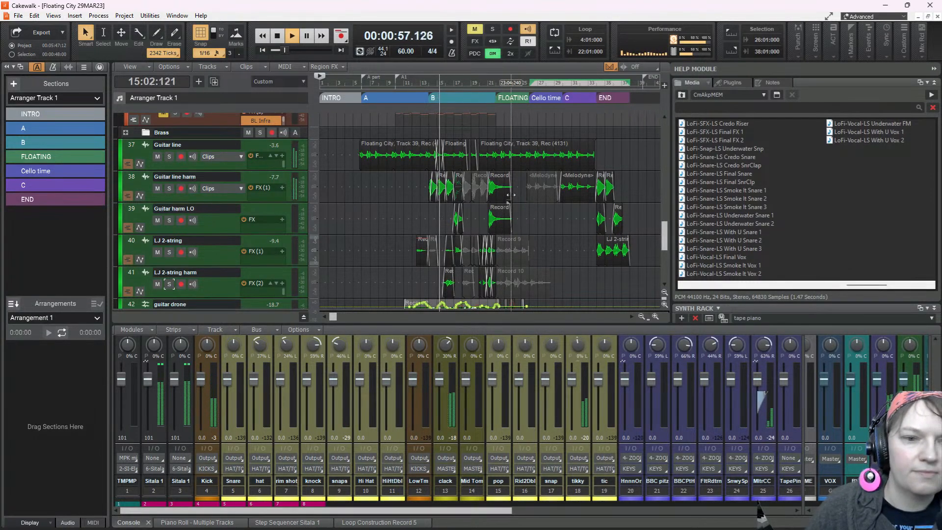
{"action": "scroll", "coordinate": [508, 194], "scroll_direction": "up", "scroll_amount": 8}
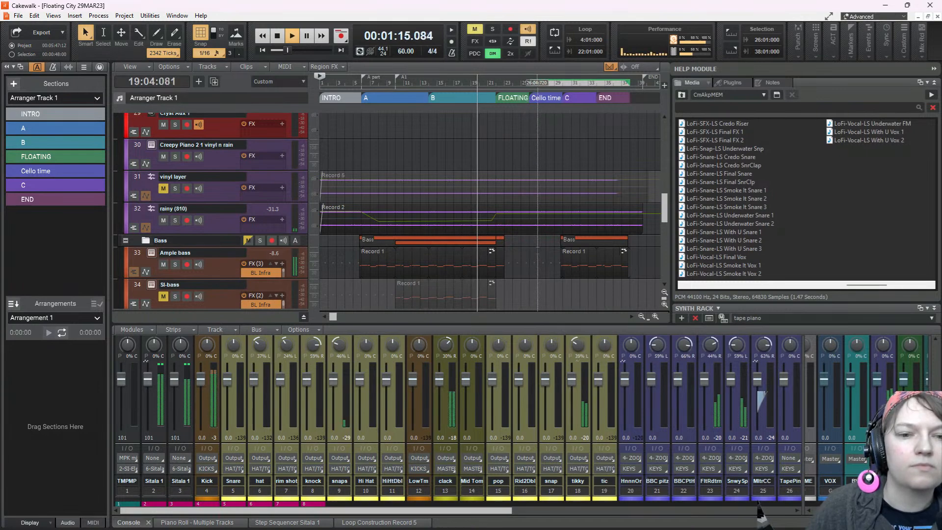
{"action": "scroll", "coordinate": [544, 211], "scroll_direction": "down", "scroll_amount": 5}
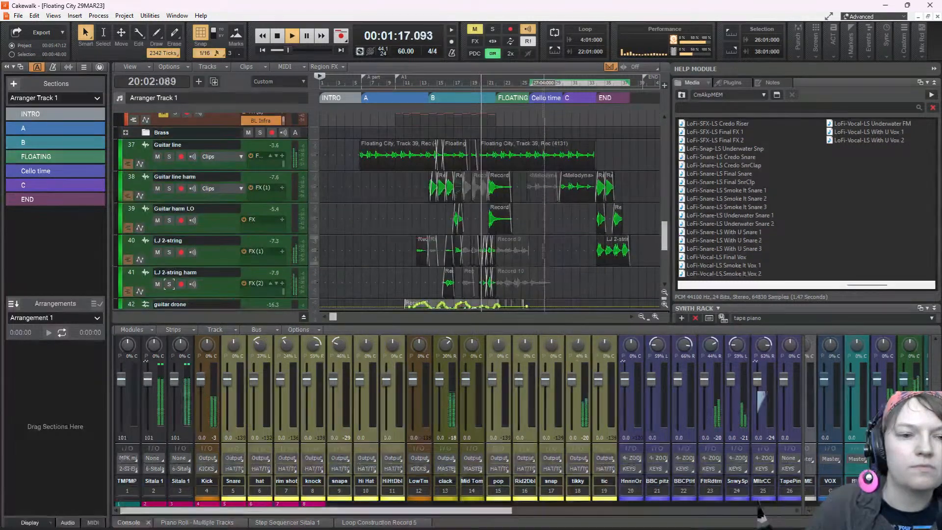
{"action": "scroll", "coordinate": [514, 211], "scroll_direction": "up", "scroll_amount": 4}
{"action": "scroll", "coordinate": [514, 211], "scroll_direction": "up", "scroll_amount": 4}
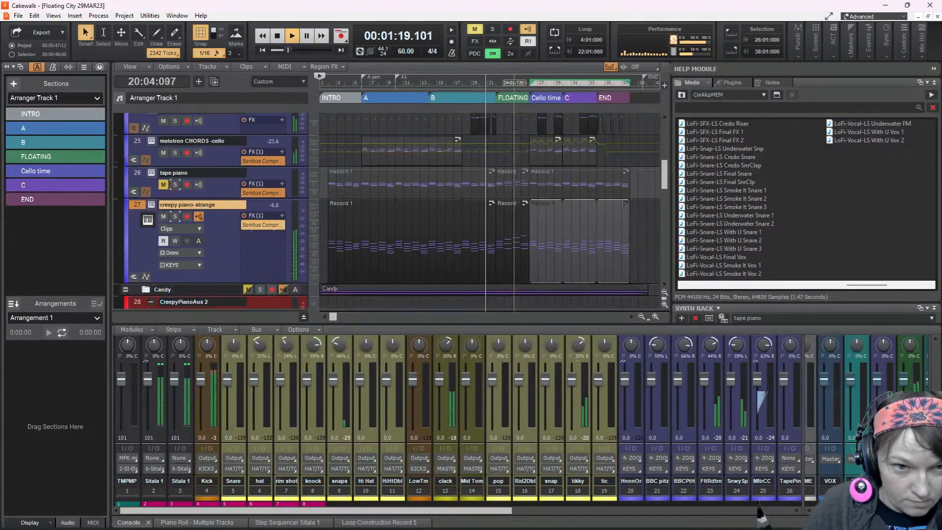
{"action": "key", "text": "space"}
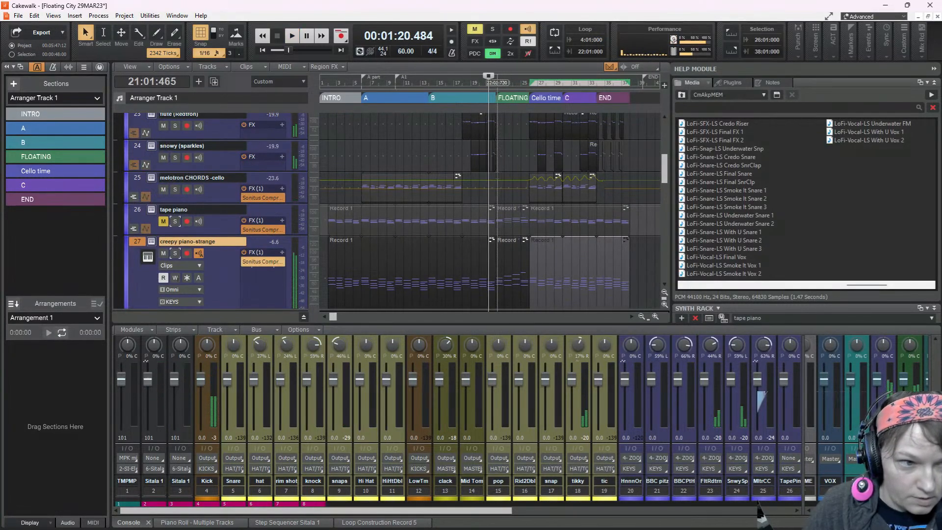
Replay the passage from bar 19 with the flute and snowy (sparkles) tracks in view, stopping in bar 20
{"action": "scroll", "coordinate": [487, 166], "scroll_direction": "up", "scroll_amount": 5}
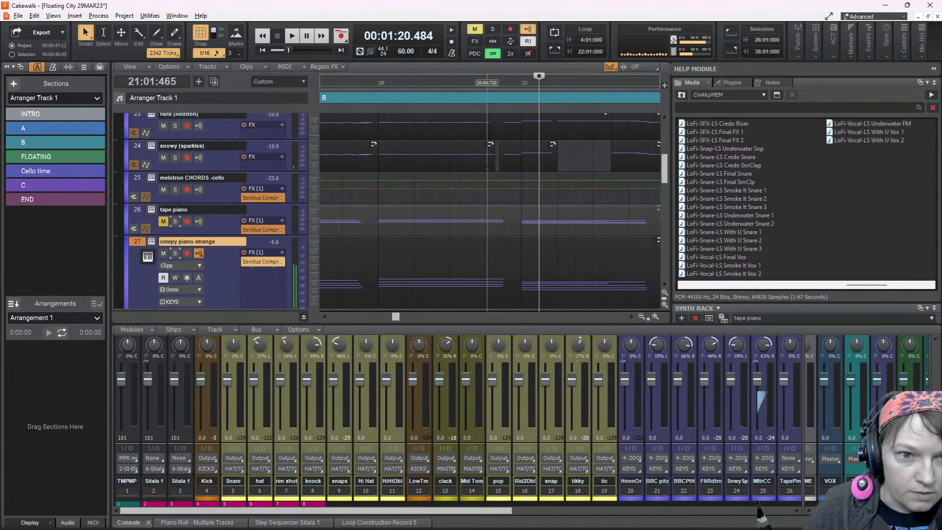
{"action": "left_click", "coordinate": [379, 191]}
{"action": "scroll", "coordinate": [413, 198], "scroll_direction": "left", "scroll_amount": 2}
{"action": "scroll", "coordinate": [415, 198], "scroll_direction": "left", "scroll_amount": 2}
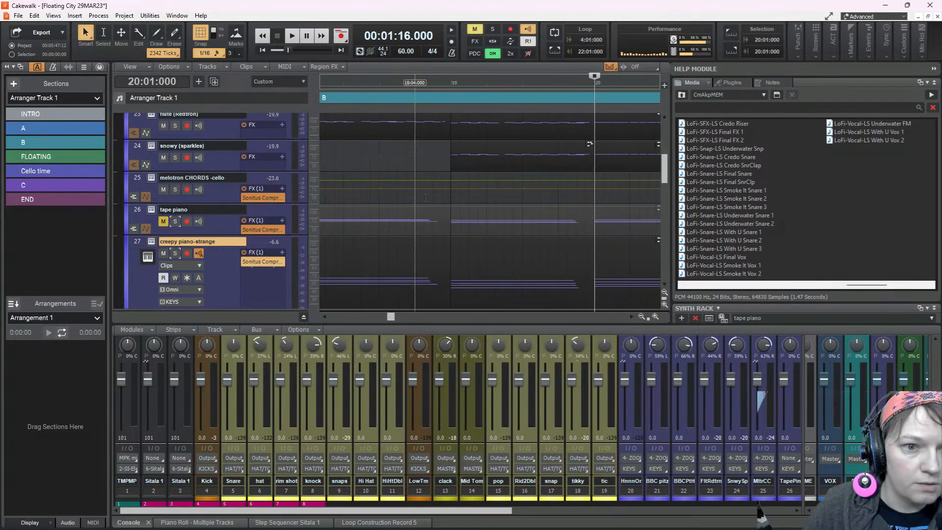
{"action": "left_click", "coordinate": [449, 194]}
{"action": "key", "text": "space"}
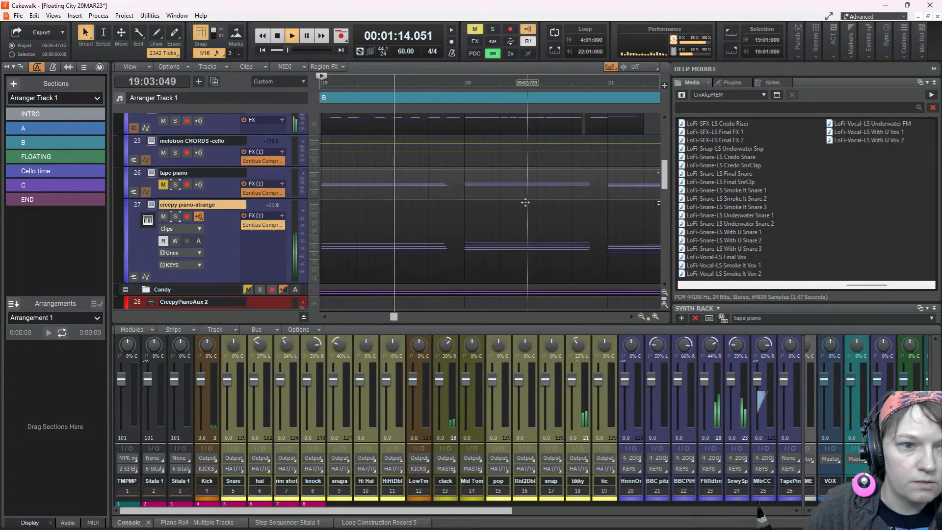
{"action": "scroll", "coordinate": [524, 207], "scroll_direction": "up", "scroll_amount": 4}
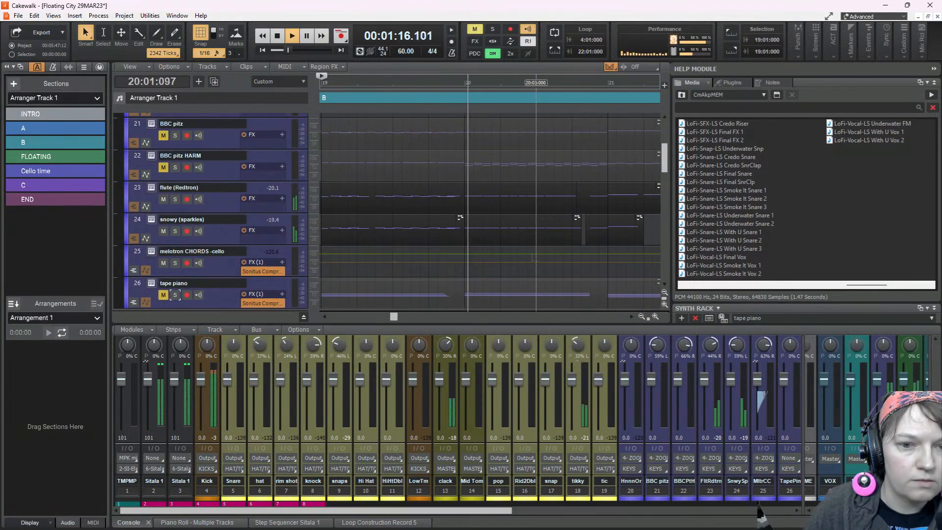
{"action": "key", "text": "space"}
Mute the snowy (sparkles) clip that starts at bar 20 and replay the passage from bar 19
{"action": "left_click", "coordinate": [524, 223]}
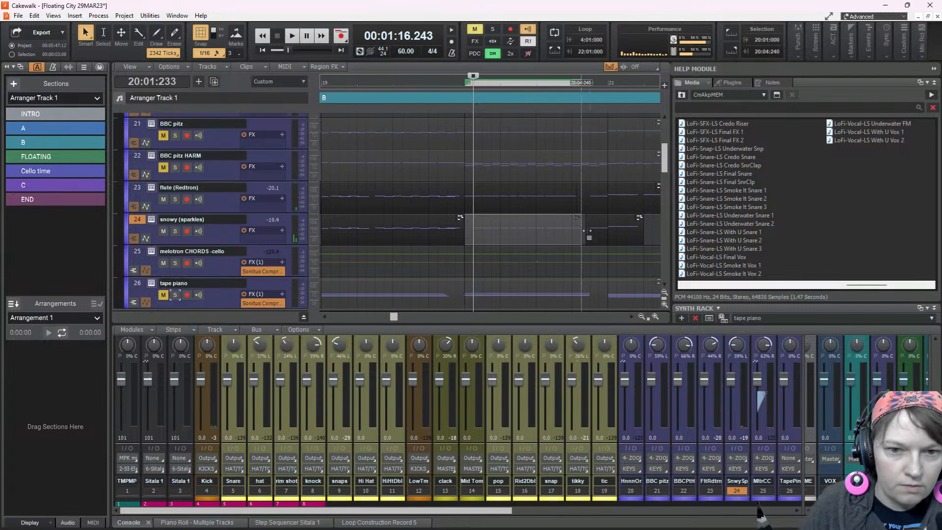
{"action": "scroll", "coordinate": [396, 276], "scroll_direction": "left", "scroll_amount": 4}
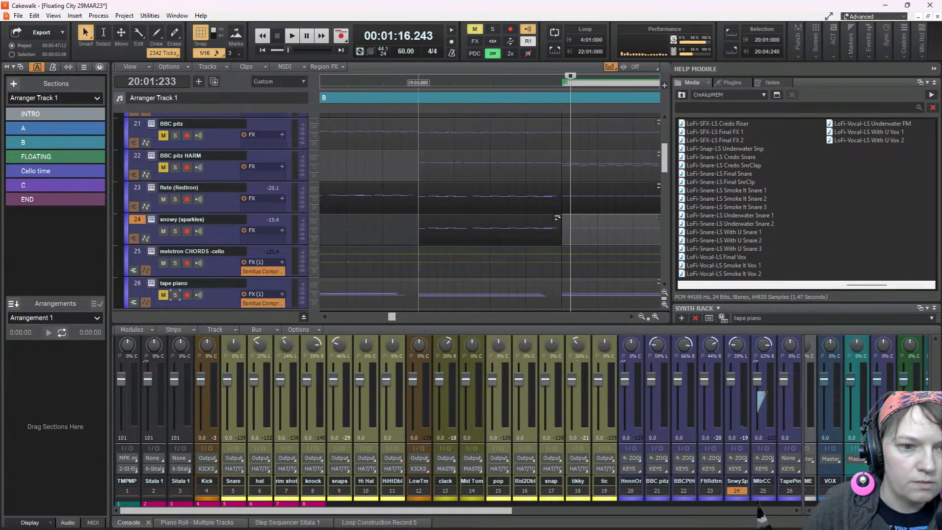
{"action": "left_click", "coordinate": [418, 267]}
{"action": "key", "text": "space"}
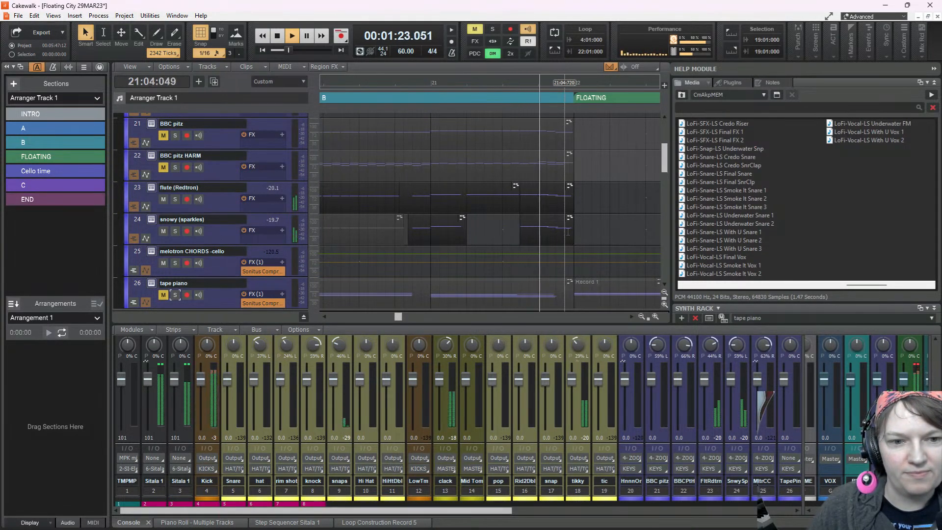
{"action": "key", "text": "space"}
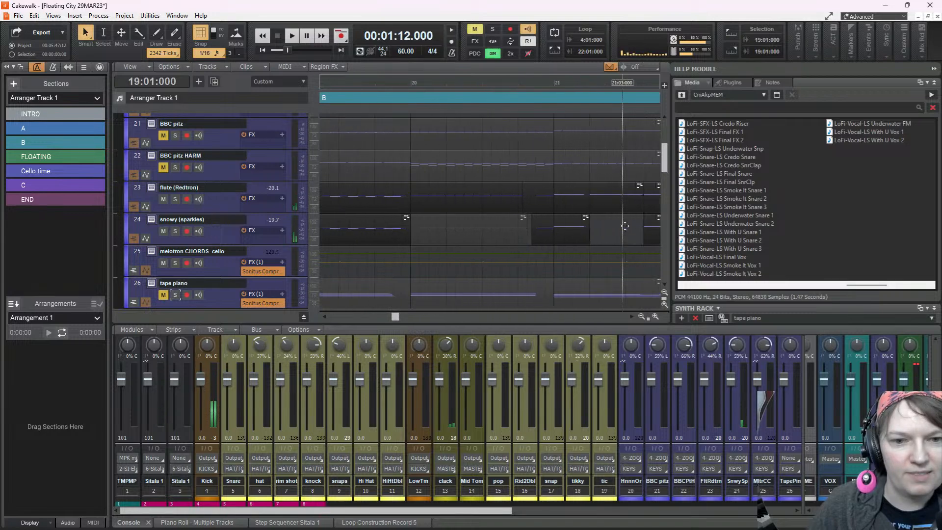
Mute the short snowy (sparkles) clip from 20:04:360 to 21:02:000
{"action": "left_click", "coordinate": [567, 225]}
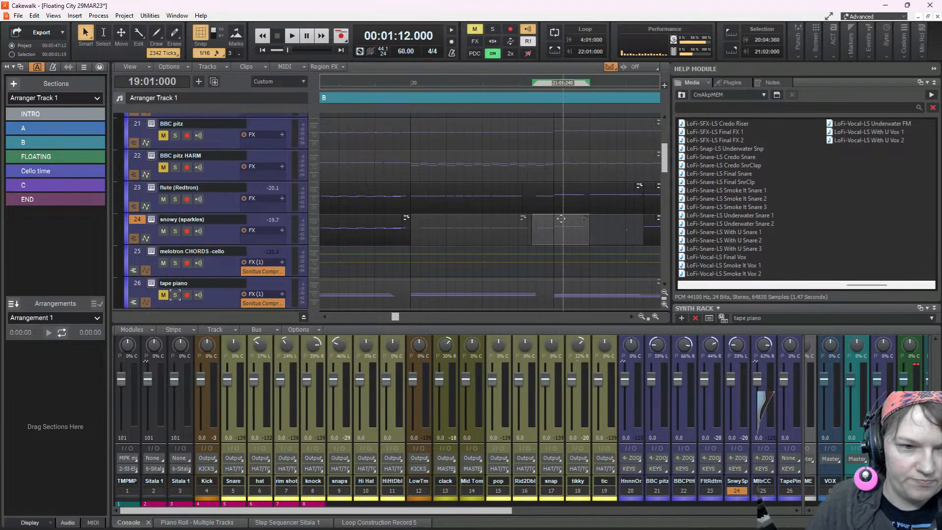
{"action": "scroll", "coordinate": [494, 227], "scroll_direction": "right", "scroll_amount": 3}
{"action": "scroll", "coordinate": [494, 228], "scroll_direction": "left", "scroll_amount": 4}
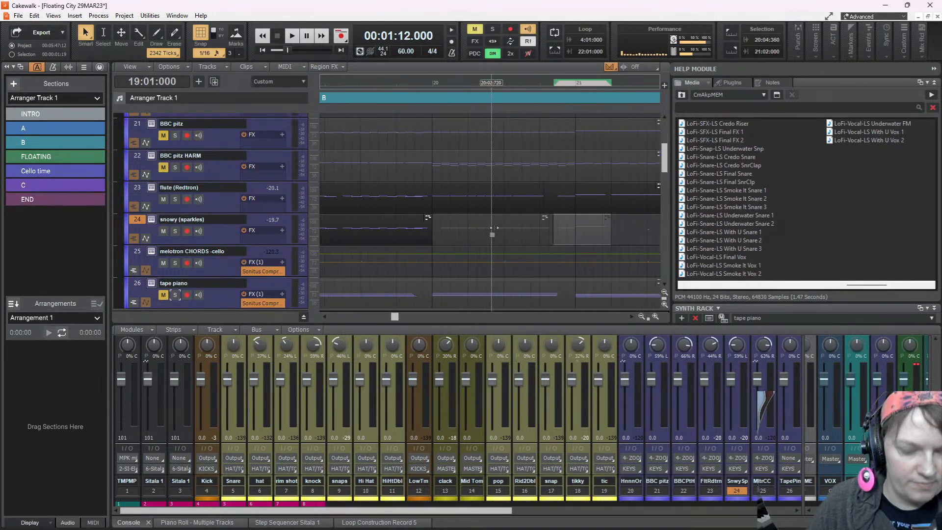
{"action": "scroll", "coordinate": [493, 229], "scroll_direction": "up", "scroll_amount": 3}
{"action": "scroll", "coordinate": [493, 228], "scroll_direction": "down", "scroll_amount": 3}
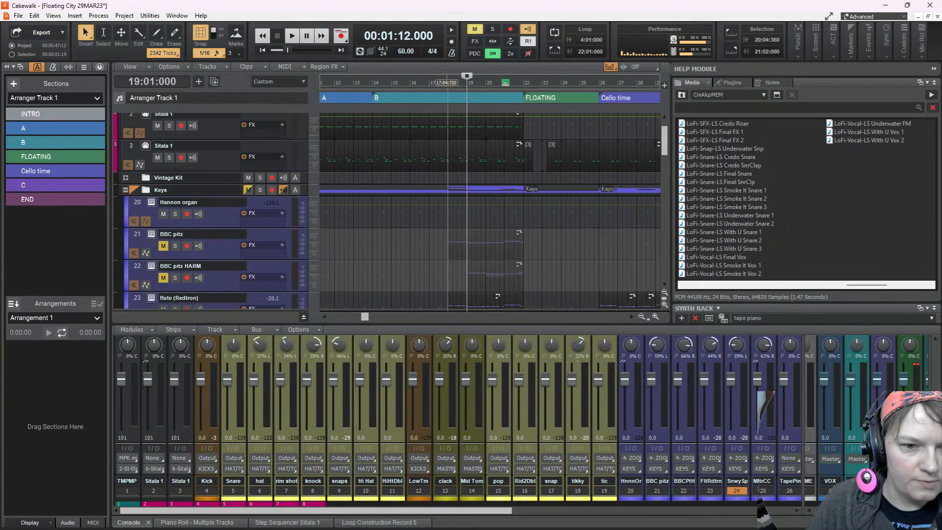
Play from bar 18 to just before the FLOATING section to hear the flute and snowy (sparkles) parts
{"action": "left_click", "coordinate": [446, 228]}
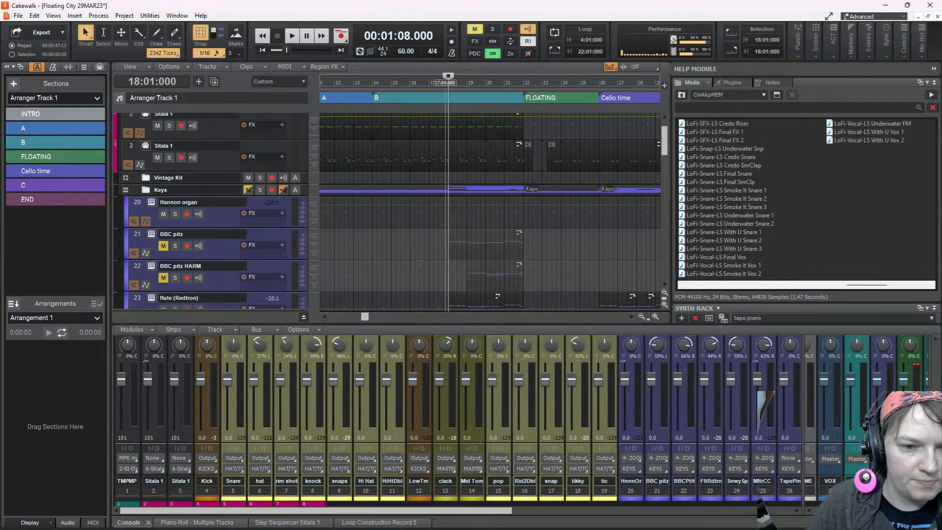
{"action": "key", "text": "space"}
{"action": "scroll", "coordinate": [419, 264], "scroll_direction": "down", "scroll_amount": 5}
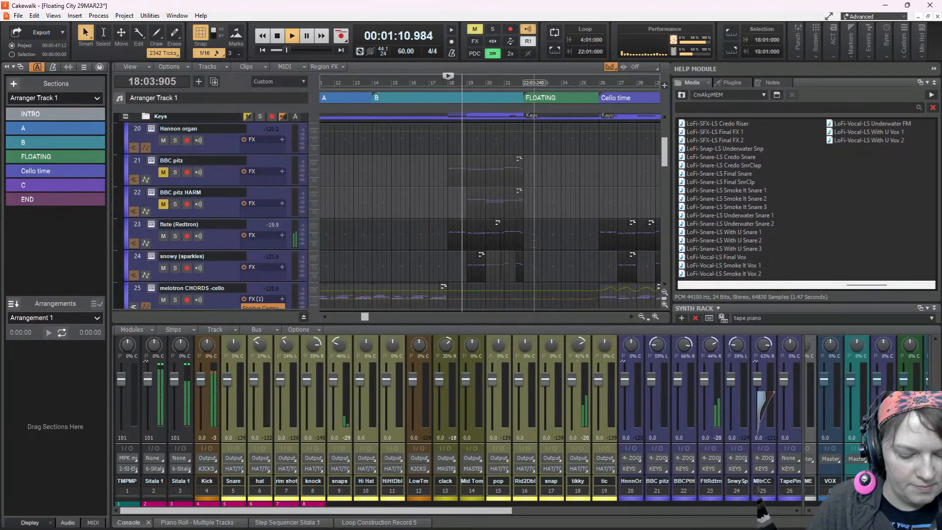
{"action": "scroll", "coordinate": [515, 251], "scroll_direction": "up", "scroll_amount": 3}
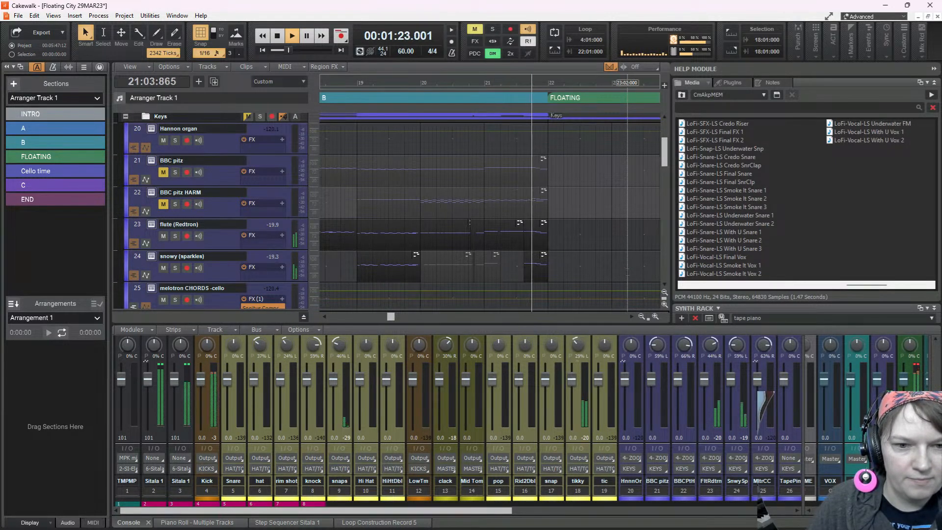
{"action": "key", "text": "space"}
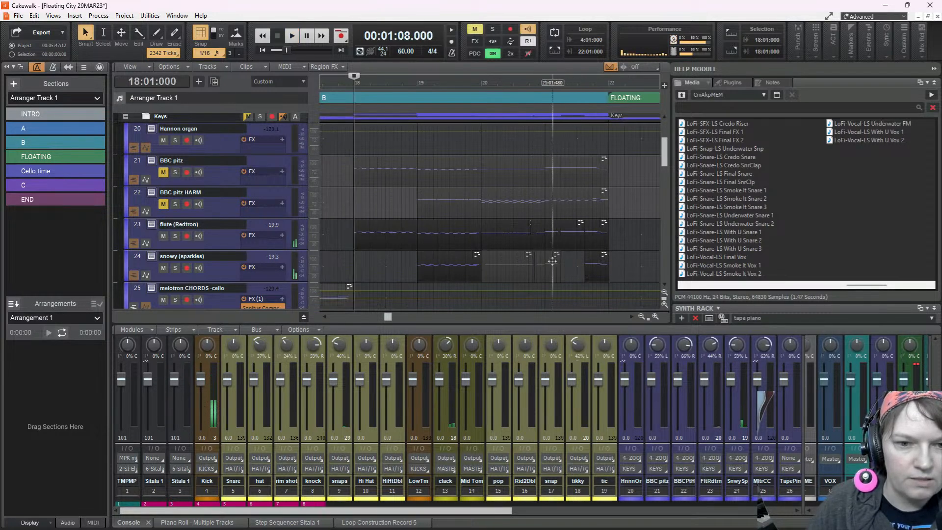
Delete the short muted snowy (sparkles) clip around bar 21 and extend the following clip's start back to 21:01:000
{"action": "left_click", "coordinate": [553, 261]}
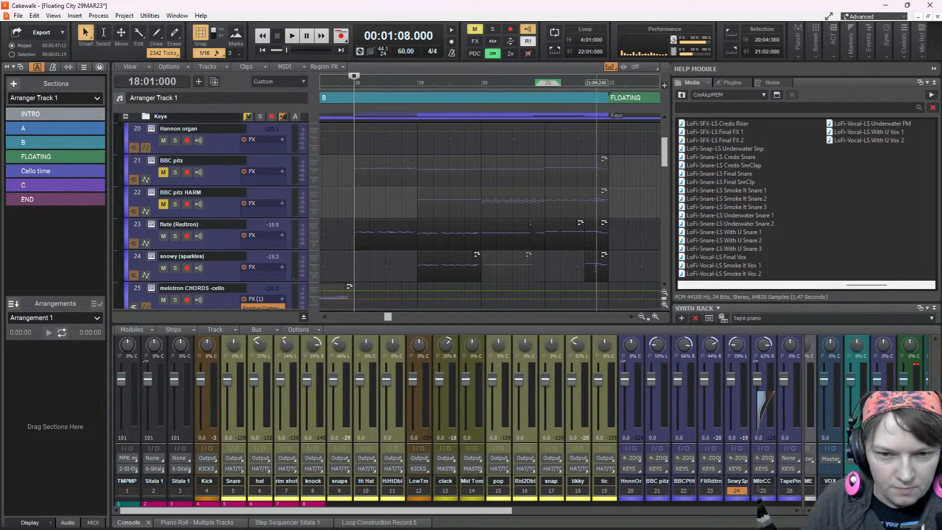
{"action": "left_click_drag", "start_coordinate": [584, 268], "coordinate": [545, 273]}
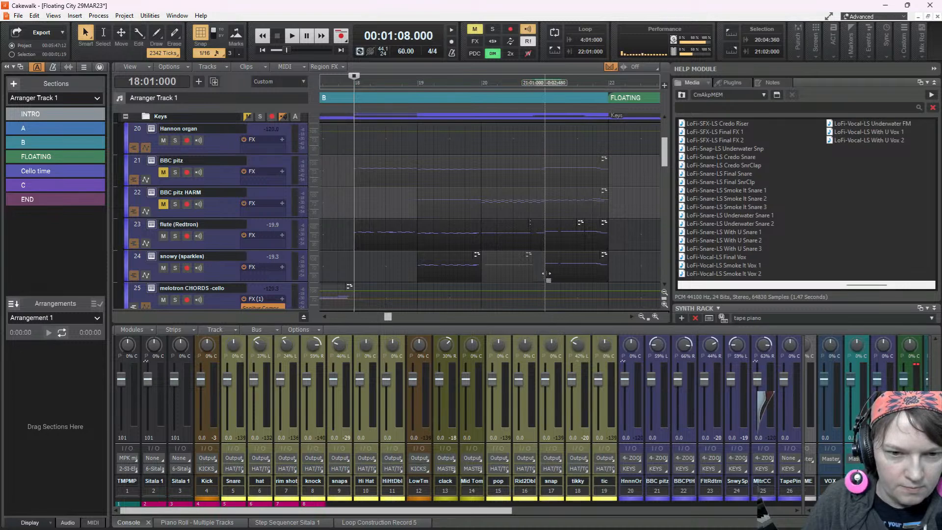
Play from bar 18 to check the edited snowy (sparkles) part and select the B section in the arranger track
{"action": "key", "text": "space"}
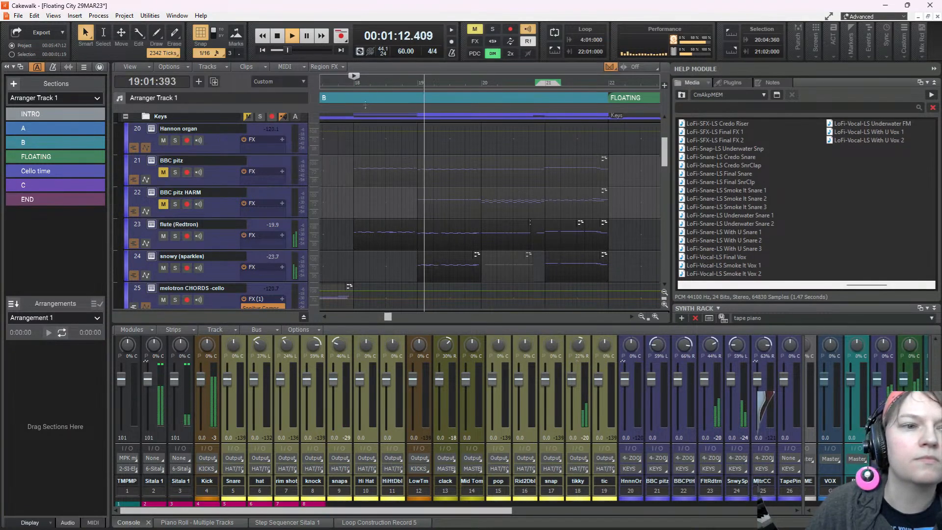
{"action": "left_click", "coordinate": [593, 97]}
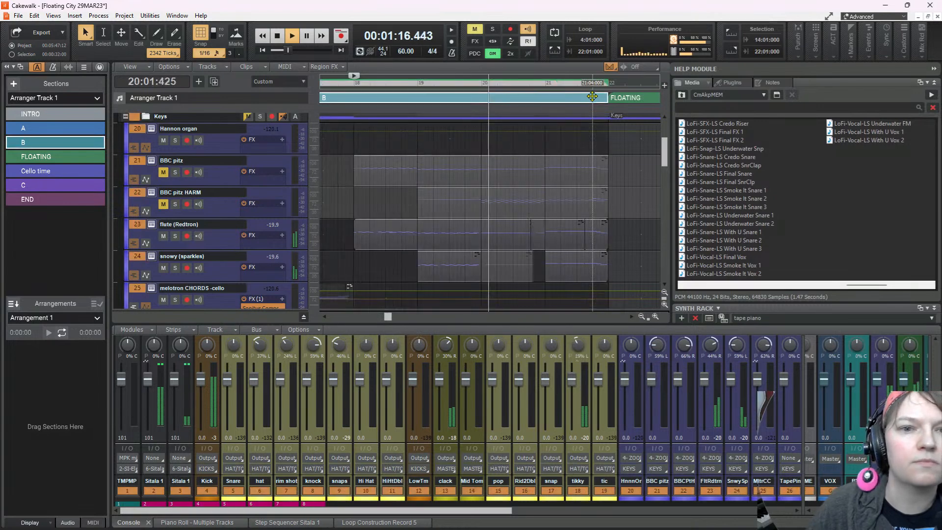
Create an arranger section covering bar 18 up to the FLOATING section and name it "flute time"
{"action": "mouse_move", "coordinate": [592, 96]}
{"action": "left_mouse_down"}
{"action": "mouse_move", "coordinate": [353, 108]}
{"action": "mouse_move", "coordinate": [614, 93]}
{"action": "left_mouse_up"}
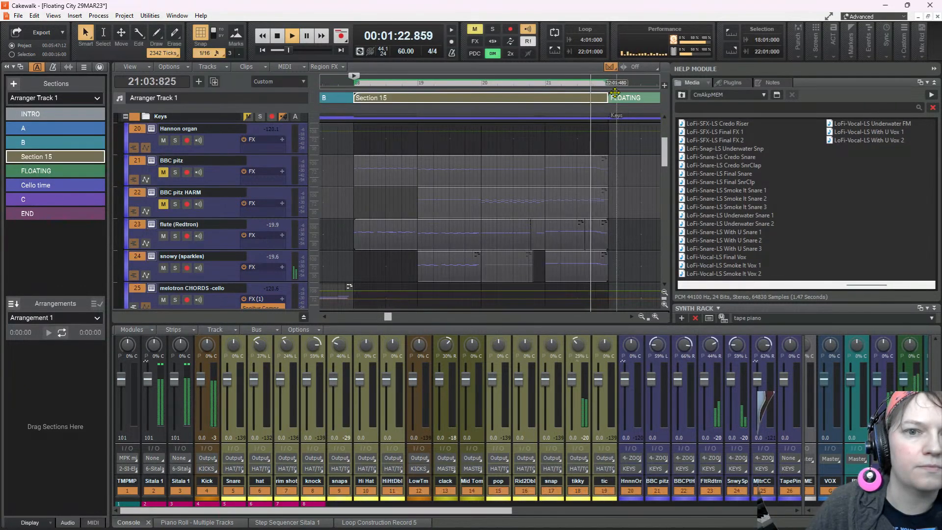
{"action": "double_click", "coordinate": [55, 156]}
{"action": "type", "text": "flute time"}
{"action": "key", "text": "Return"}
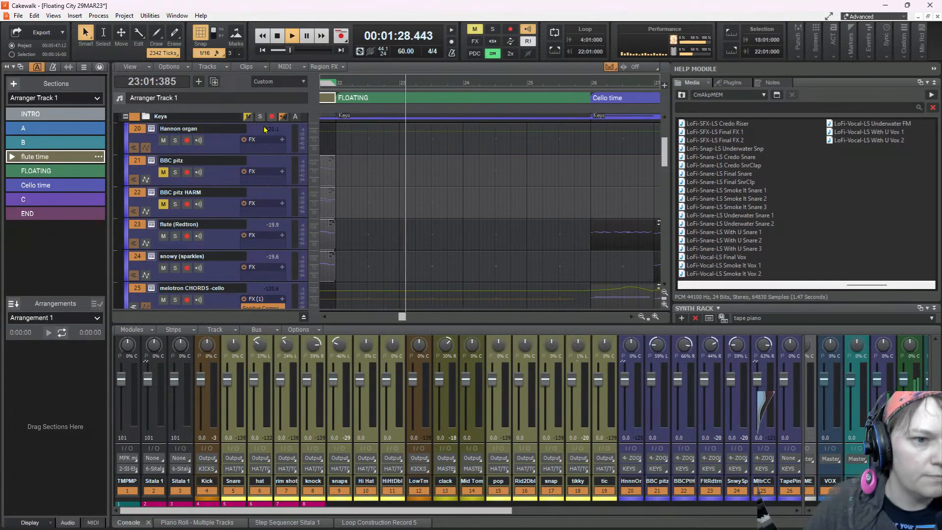
Play from the start of the flute time section through Cello time to review the flute and snowy (sparkles) parts
{"action": "key", "text": "space"}
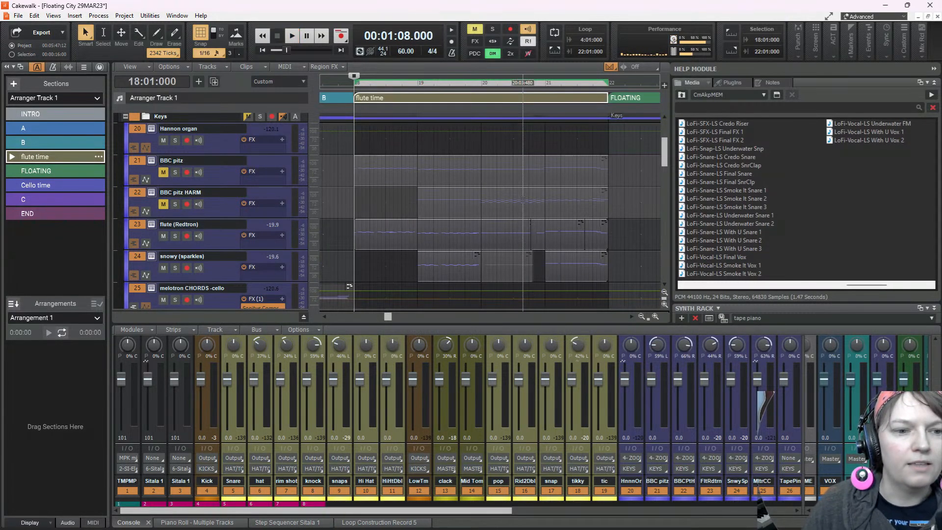
{"action": "key", "text": "space"}
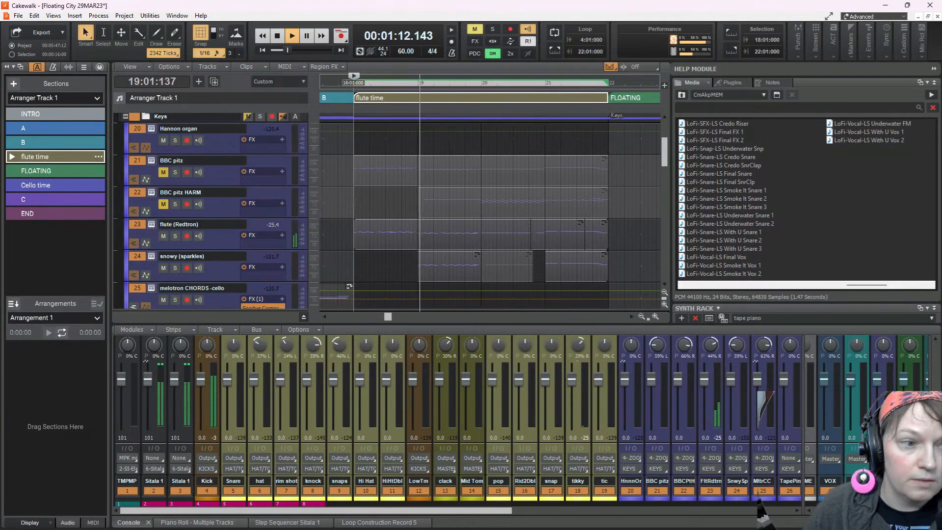
{"action": "left_click", "coordinate": [353, 83]}
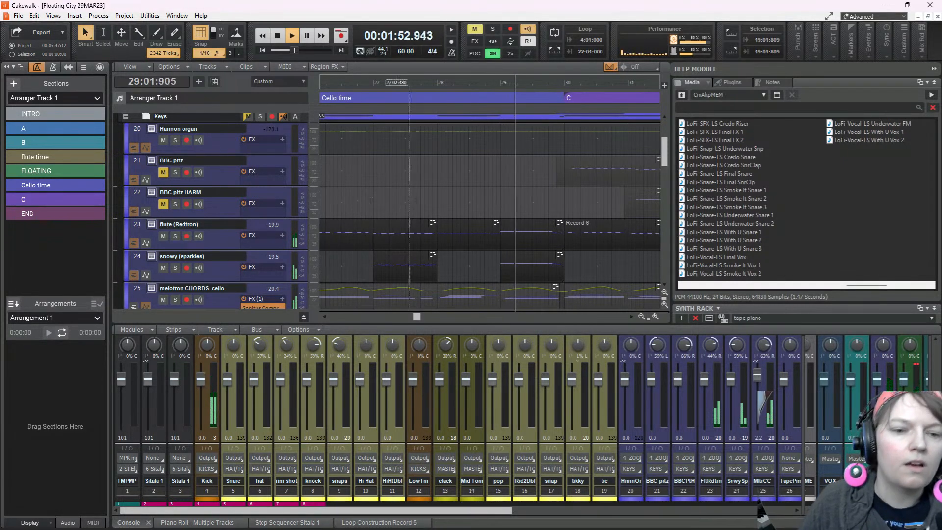
{"action": "scroll", "coordinate": [433, 204], "scroll_direction": "down", "scroll_amount": 2}
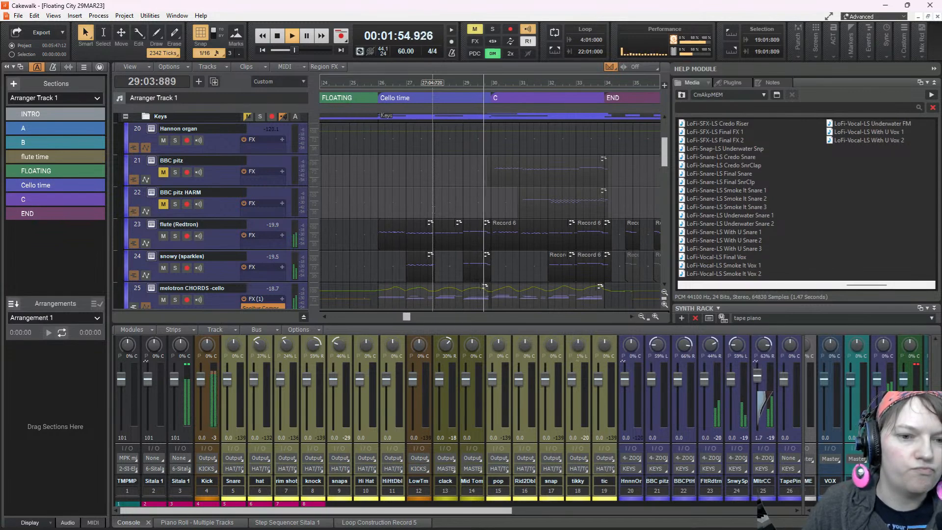
{"action": "key", "text": "space"}
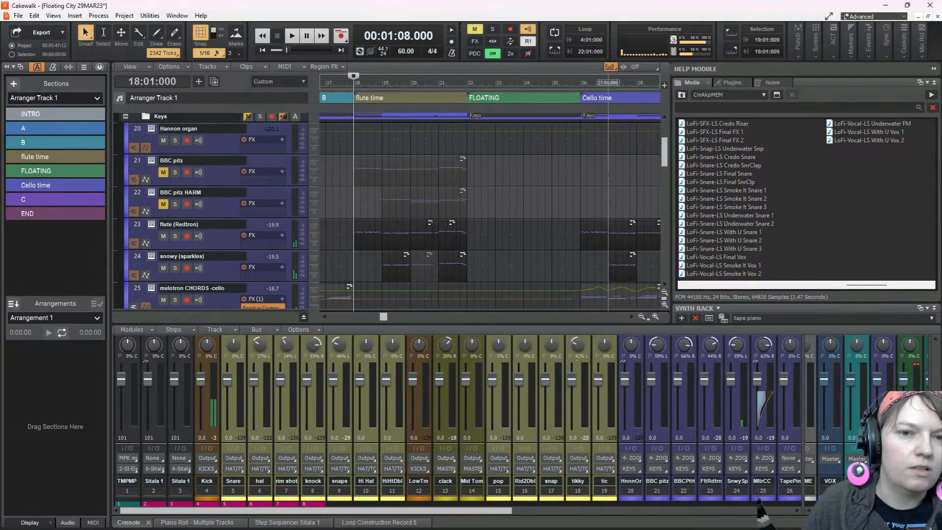
Mute the flute (Redtron) and snowy (sparkles) clips within the Cello time section, from bar 26 to bar 30
{"action": "scroll", "coordinate": [579, 185], "scroll_direction": "right", "scroll_amount": 5}
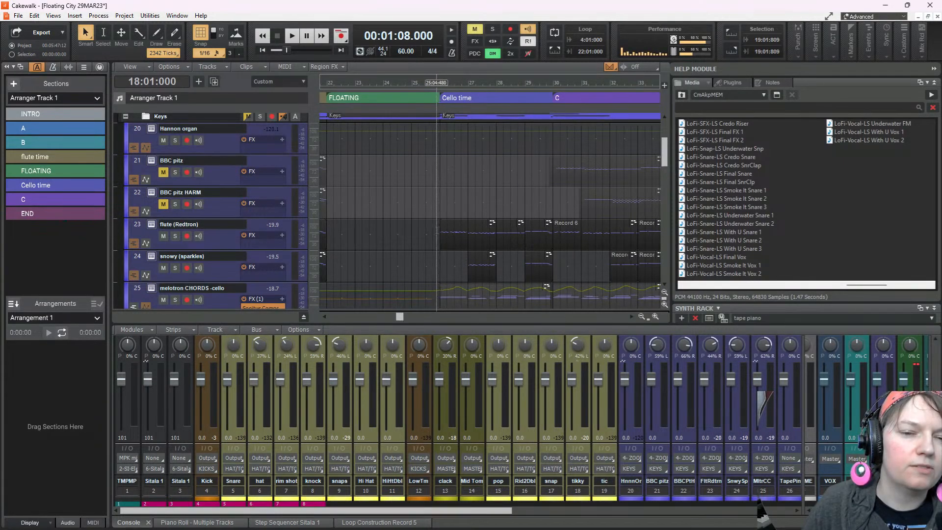
{"action": "left_click_drag", "start_coordinate": [432, 220], "coordinate": [569, 272]}
{"action": "left_click", "coordinate": [569, 272]}
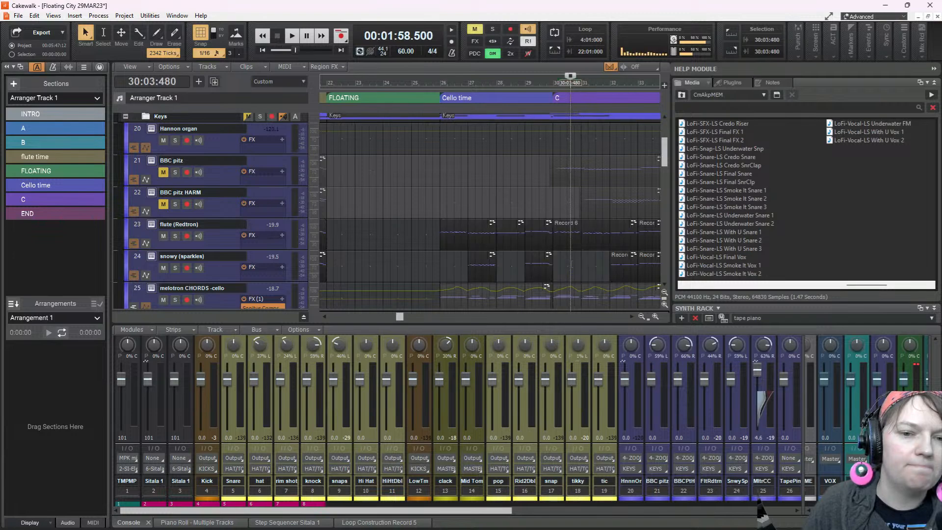
{"action": "left_click_drag", "start_coordinate": [459, 202], "coordinate": [538, 277]}
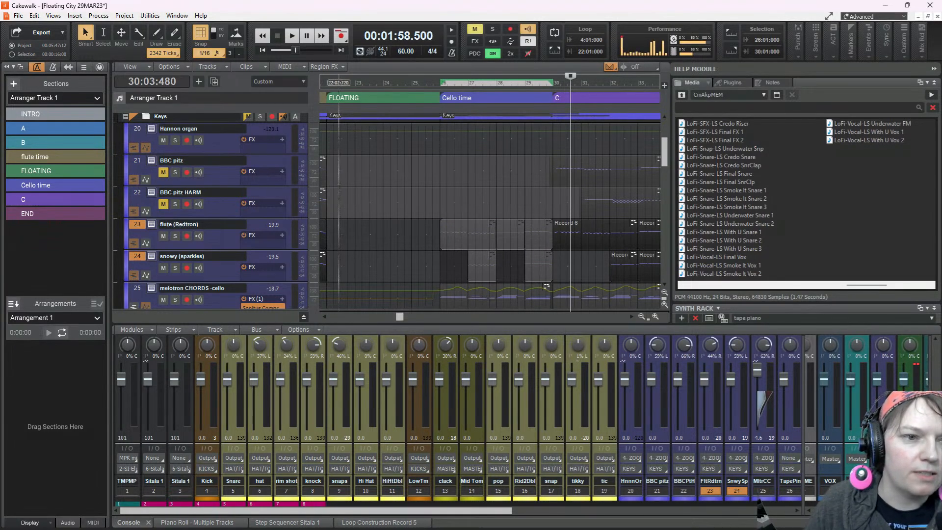
Play from bar 23 into the END section to check the arrangement with the muted Cello time clips
{"action": "left_click", "coordinate": [355, 83]}
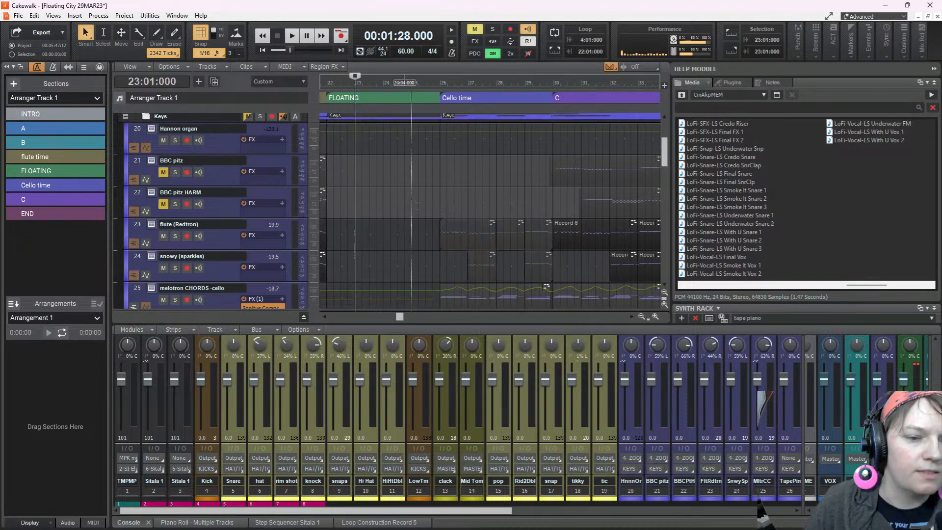
{"action": "key", "text": "space"}
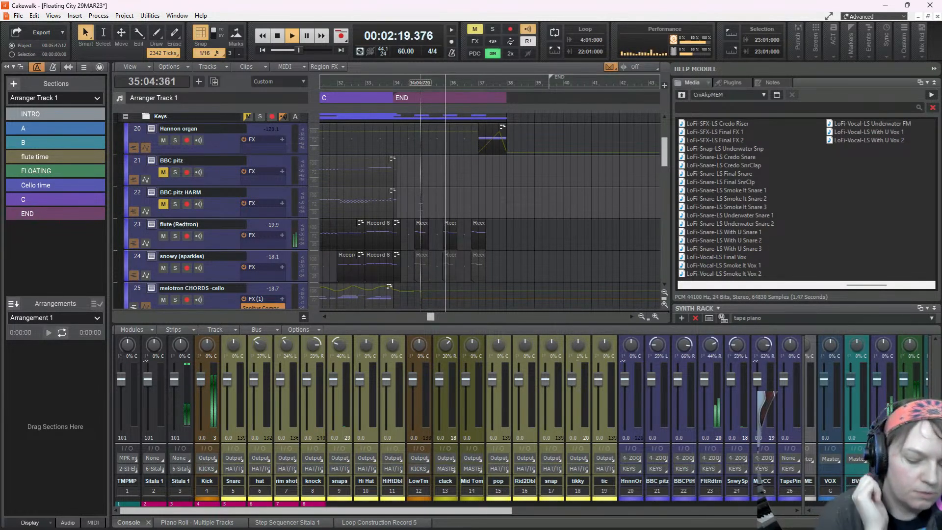
{"action": "key", "text": "space"}
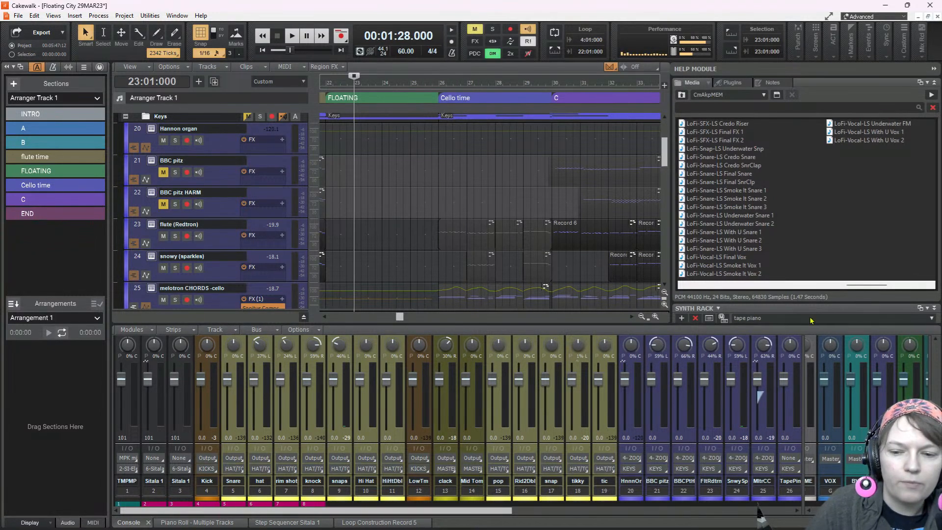
Widen the console's bus area to reach the Master bus and inspect its bx_masterdesk plug-in, closing it again
{"action": "left_click_drag", "start_coordinate": [804, 437], "coordinate": [712, 444]}
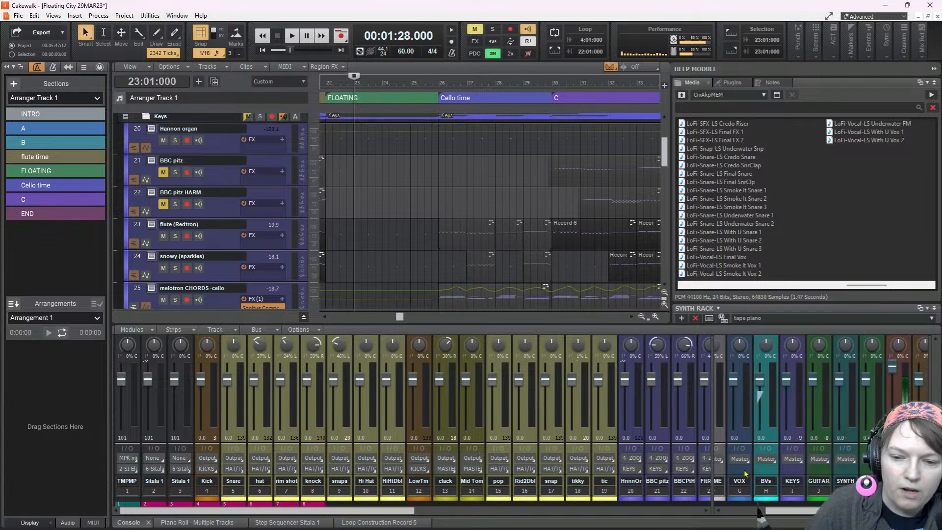
{"action": "left_click_drag", "start_coordinate": [792, 512], "coordinate": [735, 514]}
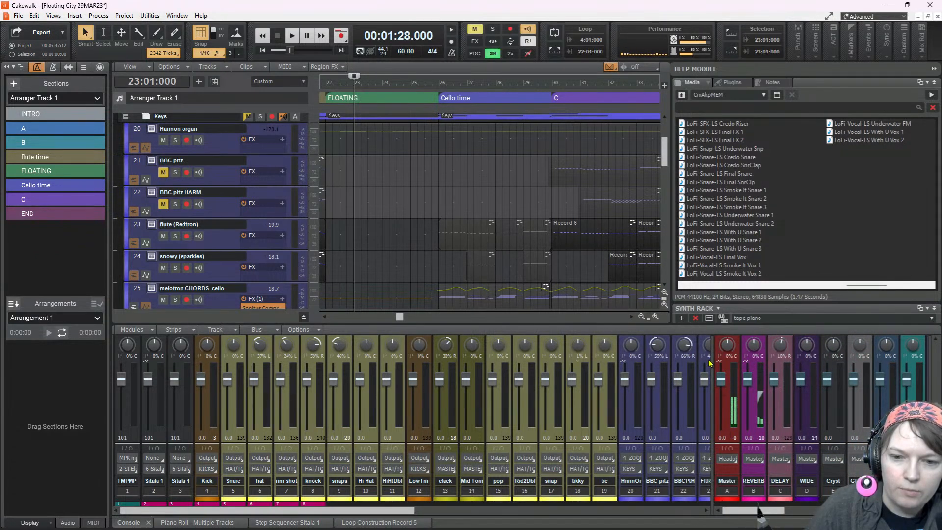
{"action": "scroll", "coordinate": [706, 362], "scroll_direction": "up", "scroll_amount": 3}
{"action": "scroll", "coordinate": [706, 362], "scroll_direction": "up", "scroll_amount": 3}
{"action": "double_click", "coordinate": [730, 387]}
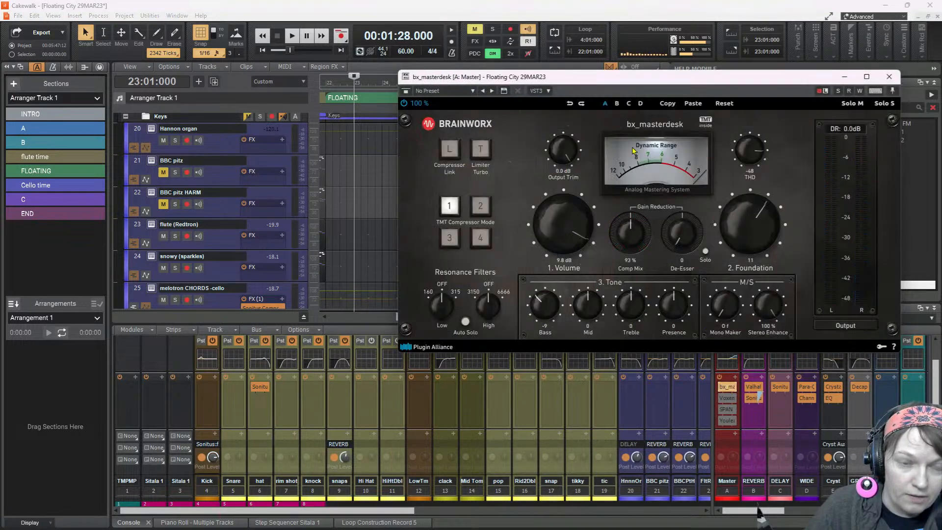
{"action": "left_click", "coordinate": [888, 77]}
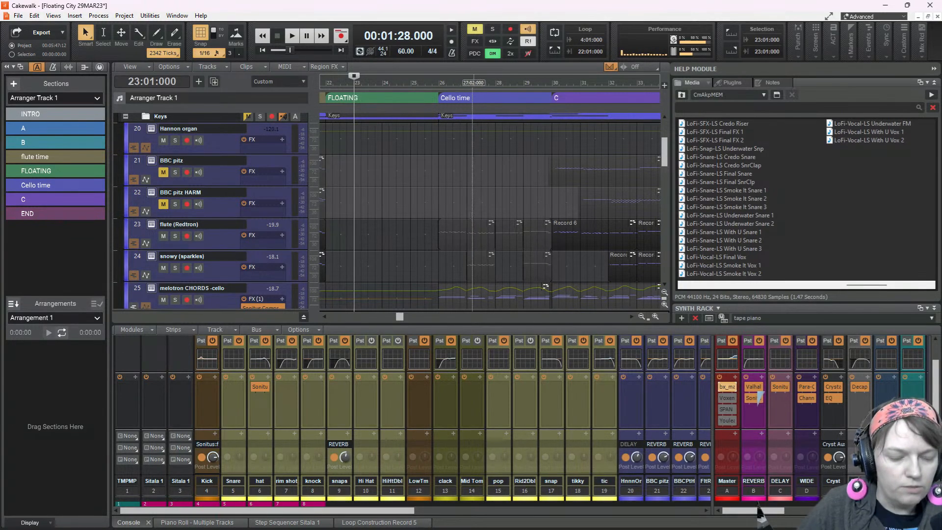
Select everything in the project and examine what extends past the end of the END section
{"action": "scroll", "coordinate": [456, 227], "scroll_direction": "down", "scroll_amount": 3}
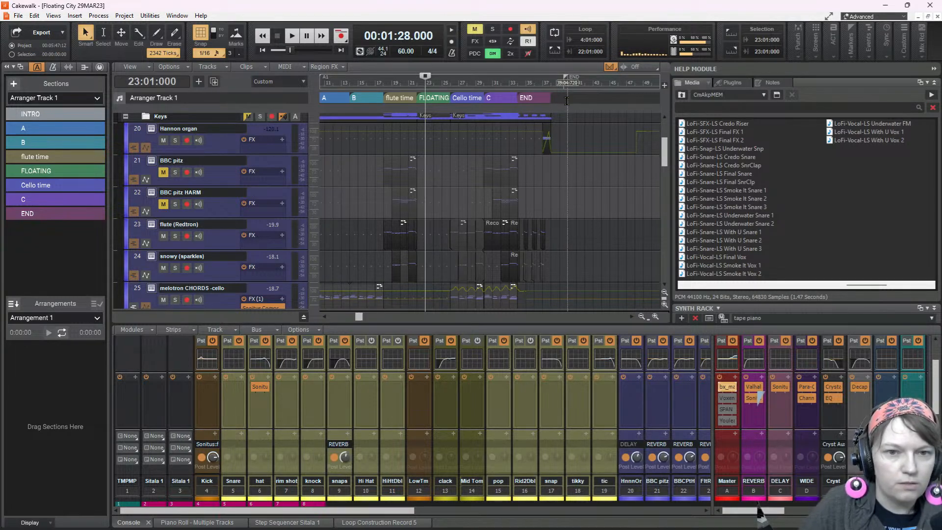
{"action": "key", "text": "ctrl+a"}
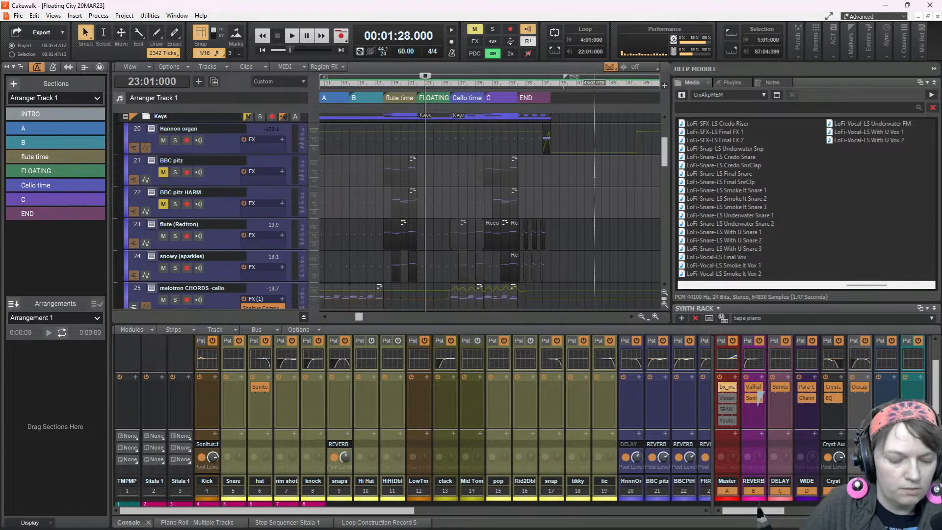
{"action": "left_click", "coordinate": [444, 196]}
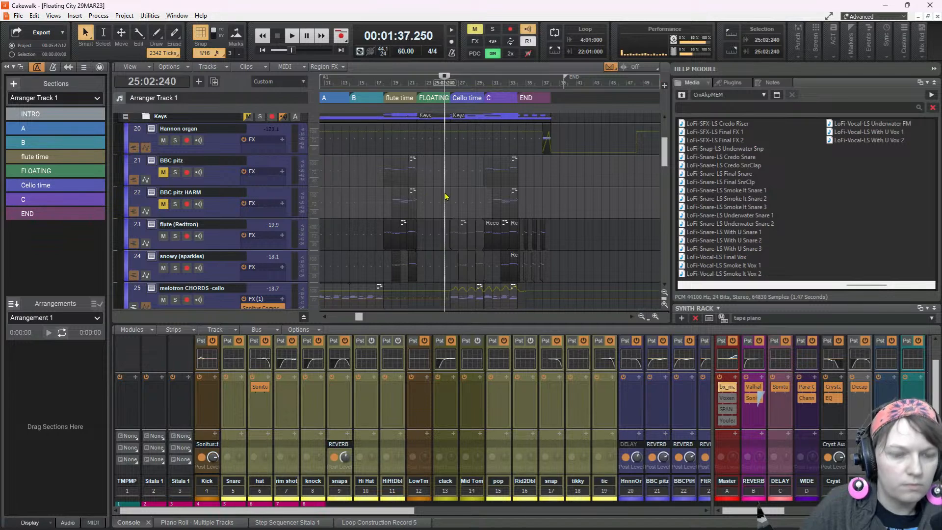
{"action": "key", "text": "shift+f"}
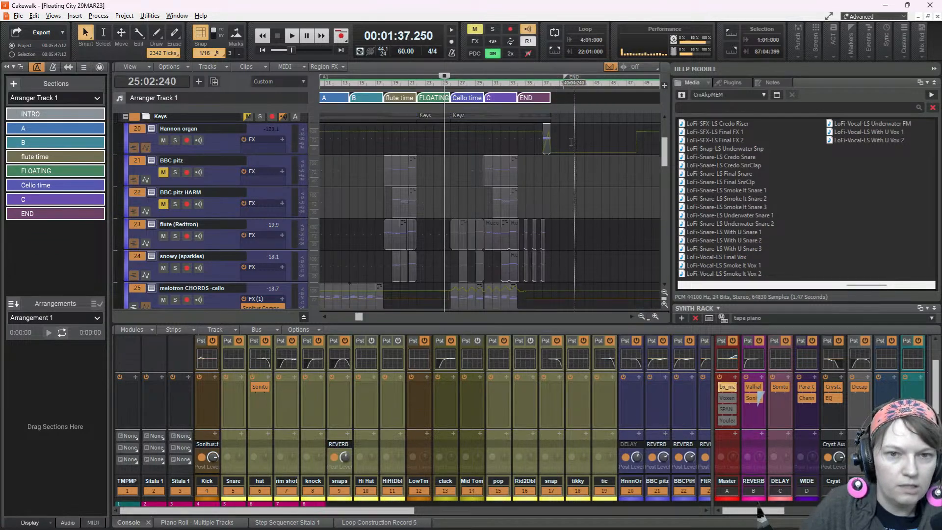
{"action": "key", "text": "ctrl+a"}
{"action": "scroll", "coordinate": [566, 147], "scroll_direction": "down", "scroll_amount": 2}
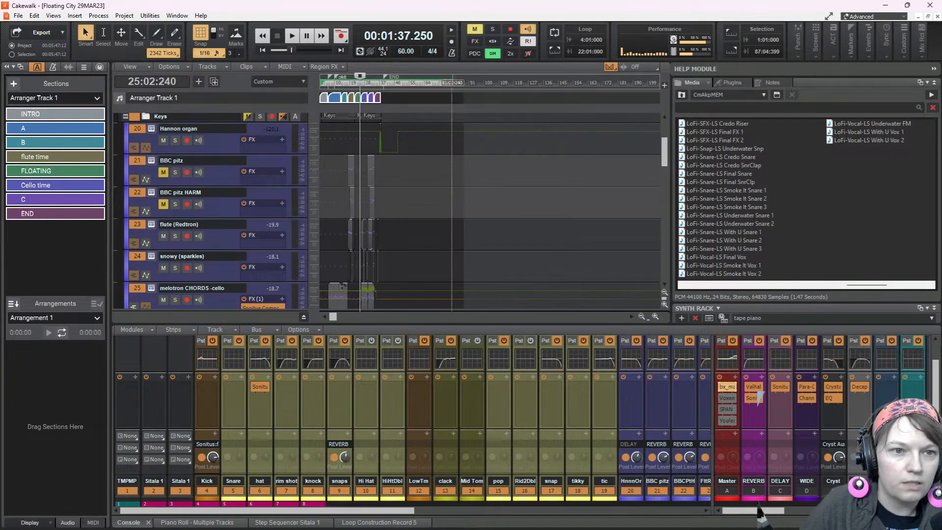
{"action": "left_click", "coordinate": [379, 98], "text": "ctrl"}
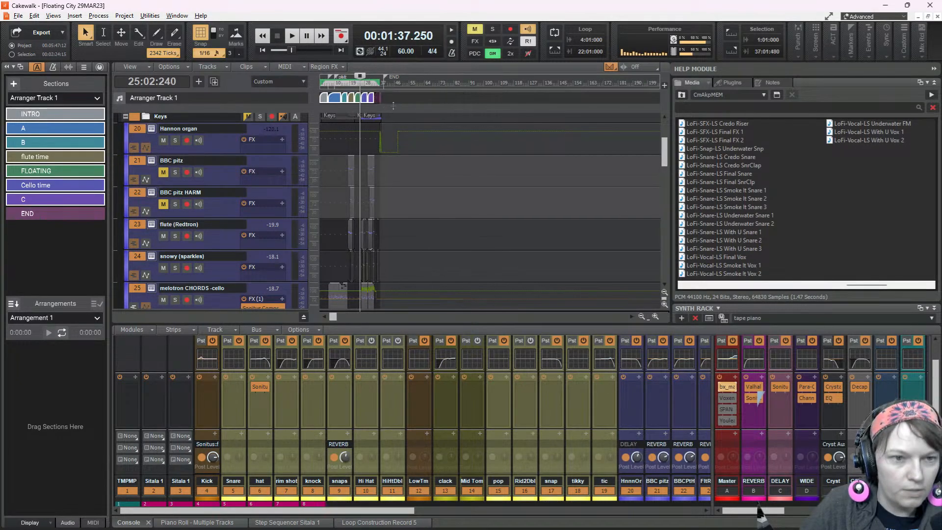
{"action": "scroll", "coordinate": [380, 126], "scroll_direction": "up", "scroll_amount": 2}
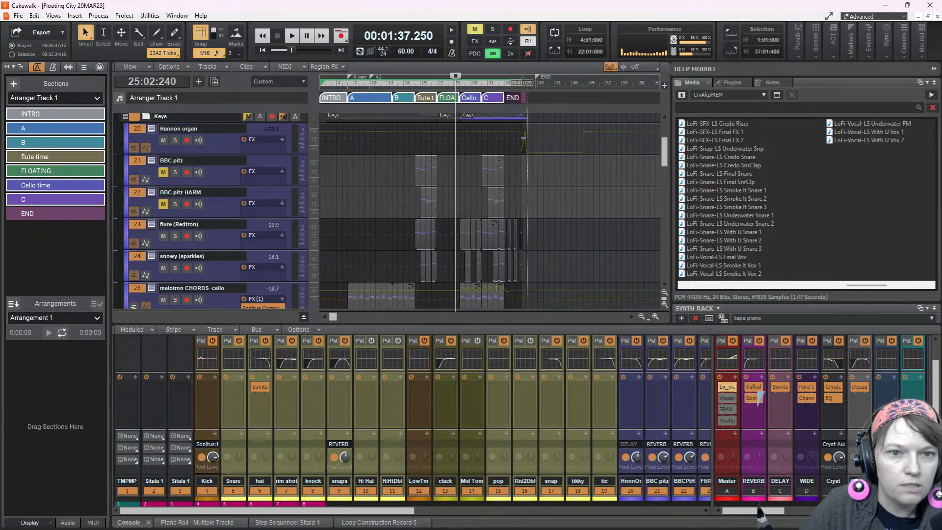
{"action": "scroll", "coordinate": [565, 98], "scroll_direction": "right", "scroll_amount": 3}
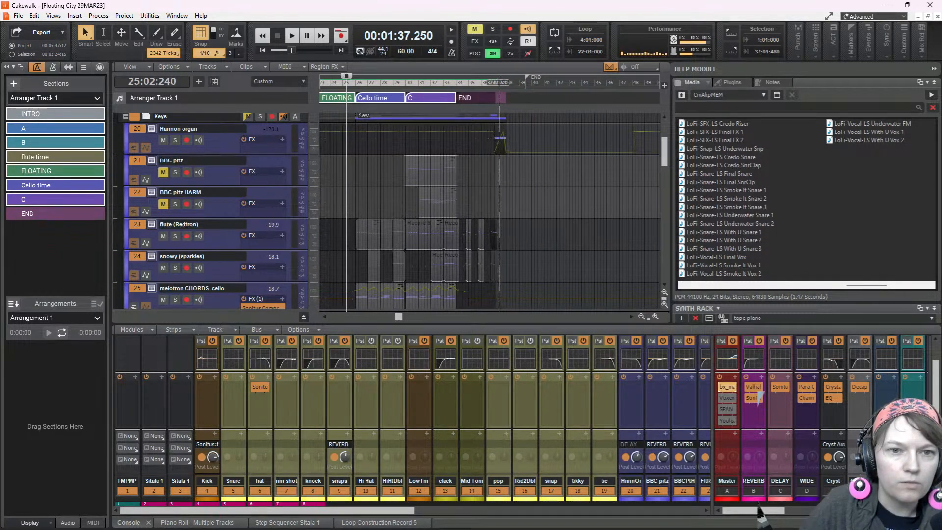
{"action": "left_click", "coordinate": [525, 104]}
Play the ending from 37:01:240 and reveal the Master bus envelope below the tracks to check the fade-out
{"action": "left_click", "coordinate": [494, 195]}
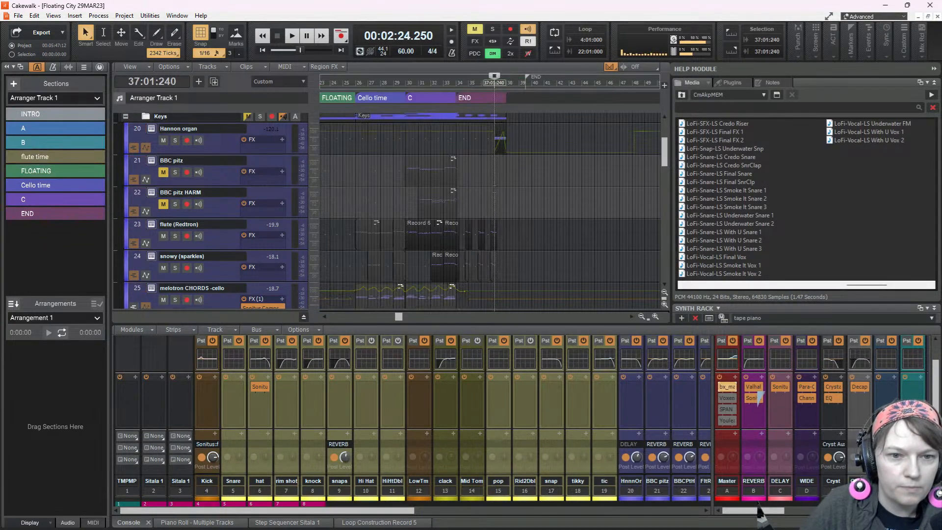
{"action": "key", "text": "space"}
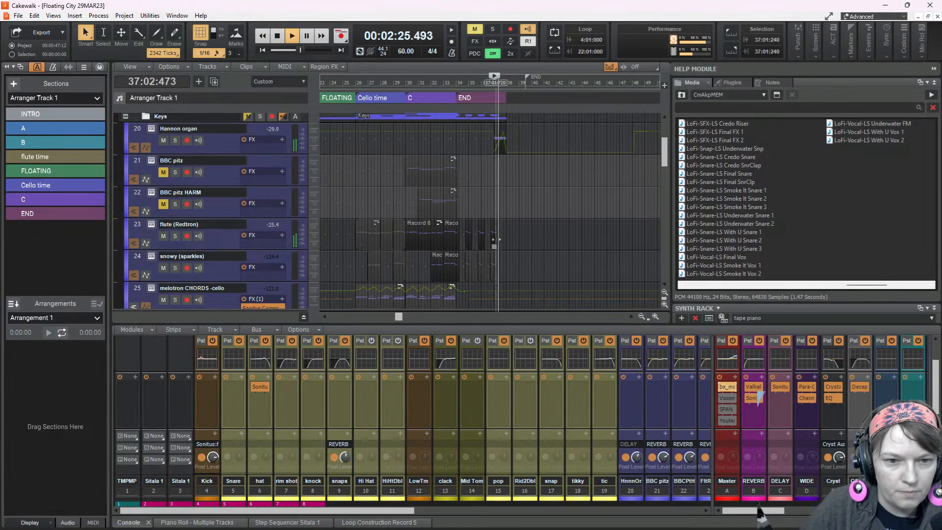
{"action": "left_click_drag", "start_coordinate": [241, 311], "coordinate": [240, 234]}
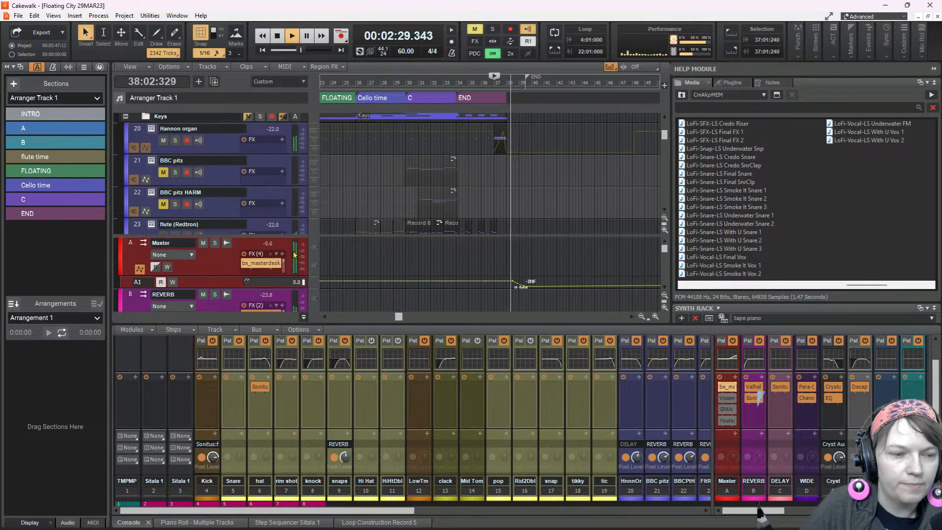
{"action": "key", "text": "space"}
{"action": "key", "text": "space"}
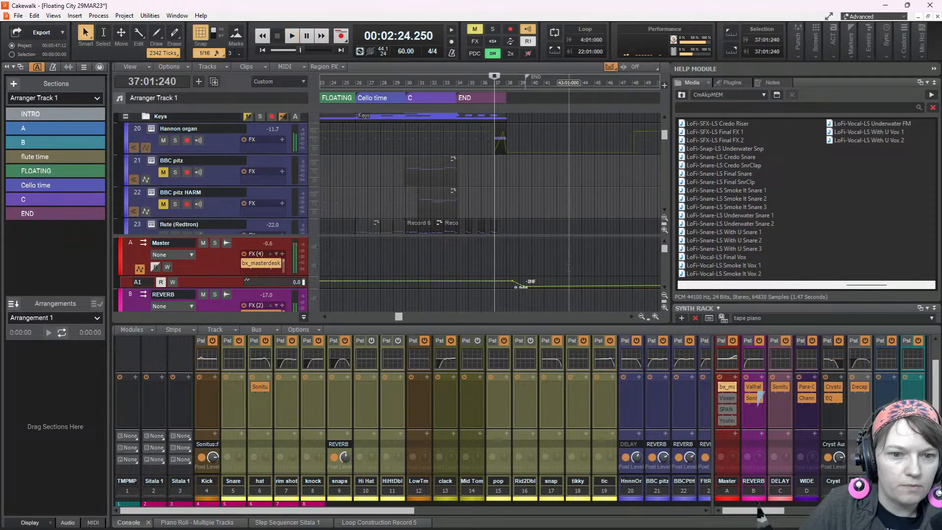
{"action": "scroll", "coordinate": [554, 277], "scroll_direction": "up", "scroll_amount": 2}
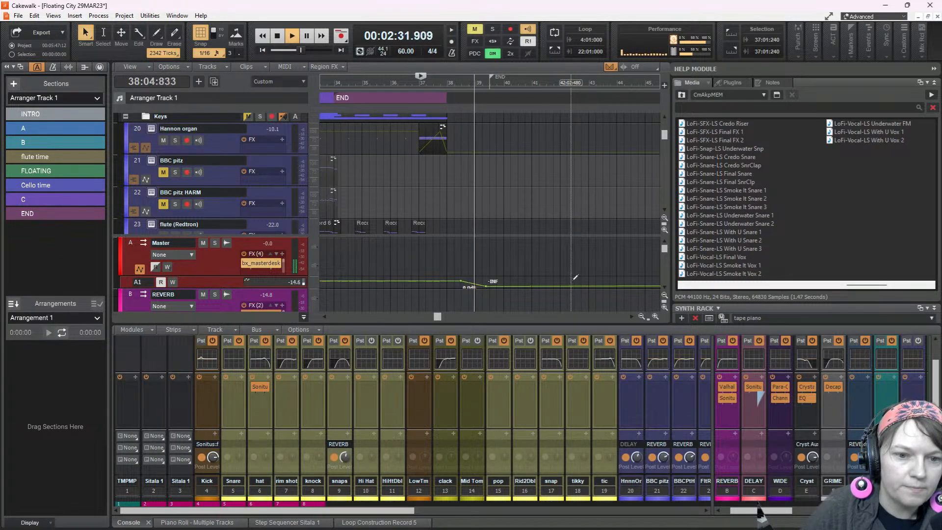
{"action": "key", "text": "space"}
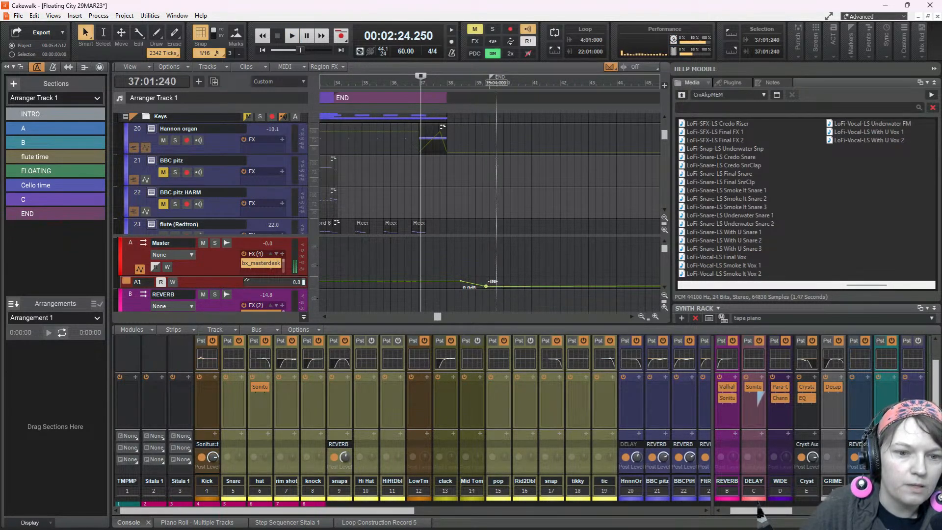
Extend the END section to 39:03:000 and delete the stray Master bus envelope node far past the song's end
{"action": "left_click_drag", "start_coordinate": [445, 96], "coordinate": [488, 108]}
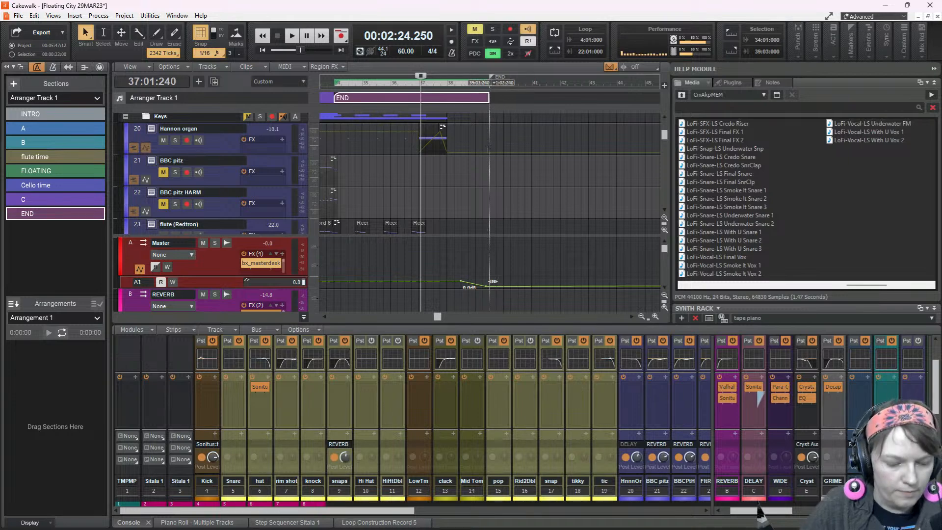
{"action": "scroll", "coordinate": [472, 152], "scroll_direction": "down", "scroll_amount": 4}
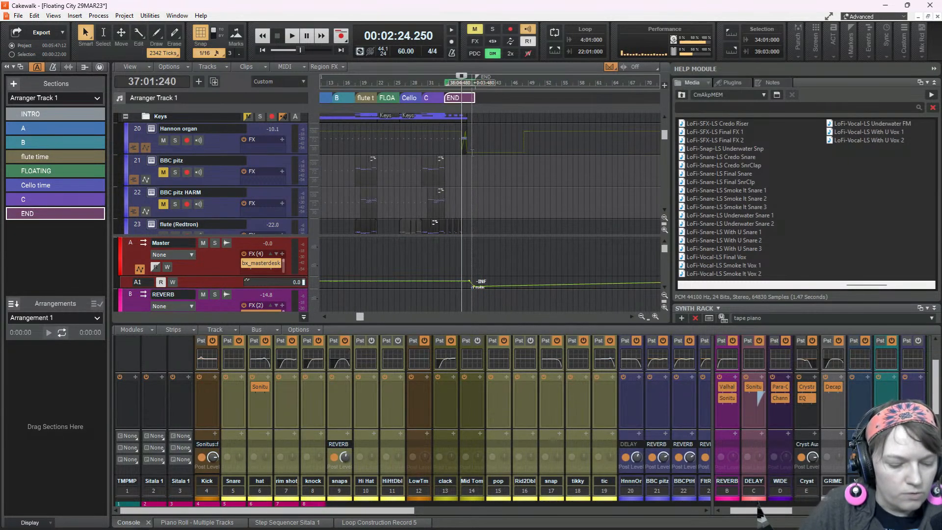
{"action": "key", "text": "ctrl+a"}
{"action": "scroll", "coordinate": [478, 152], "scroll_direction": "down", "scroll_amount": 4}
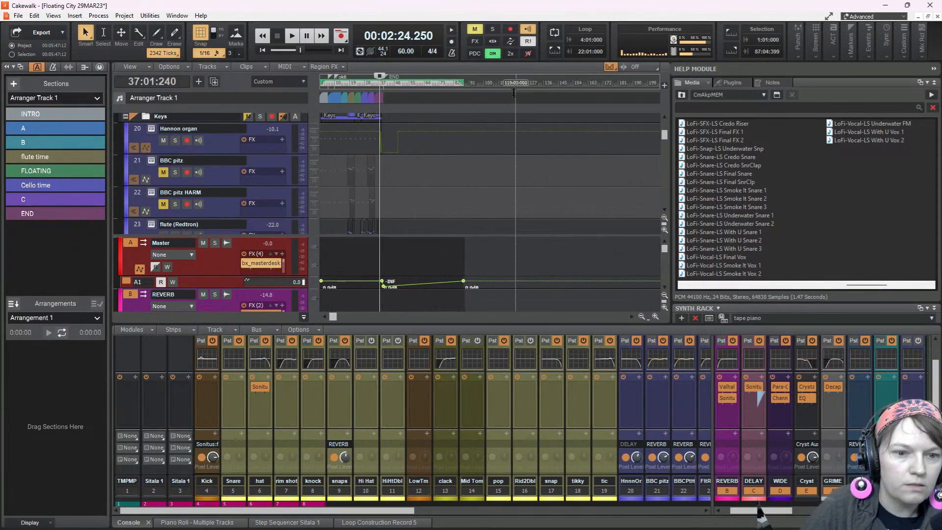
{"action": "right_click", "coordinate": [463, 281]}
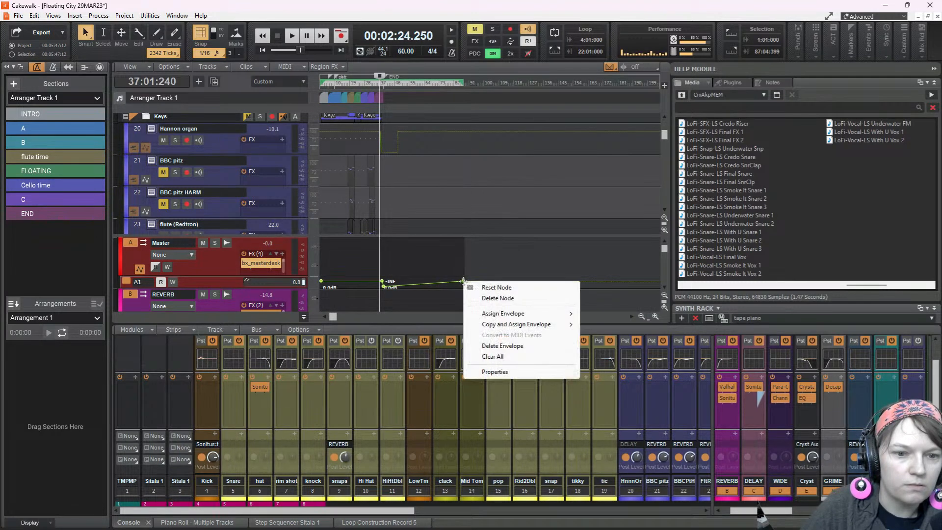
{"action": "left_click", "coordinate": [498, 298]}
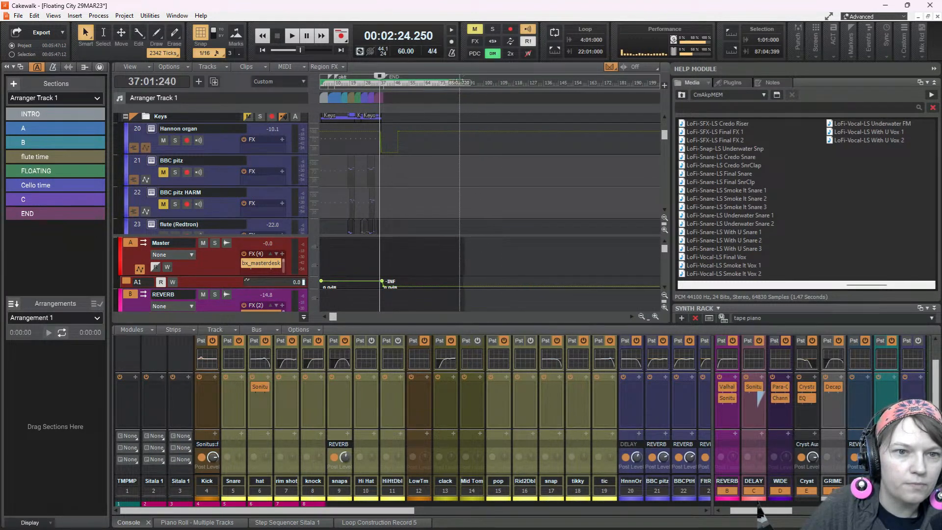
Select everything in the project and extend the selection with the END section to 39:03:240
{"action": "key", "text": "ctrl+a"}
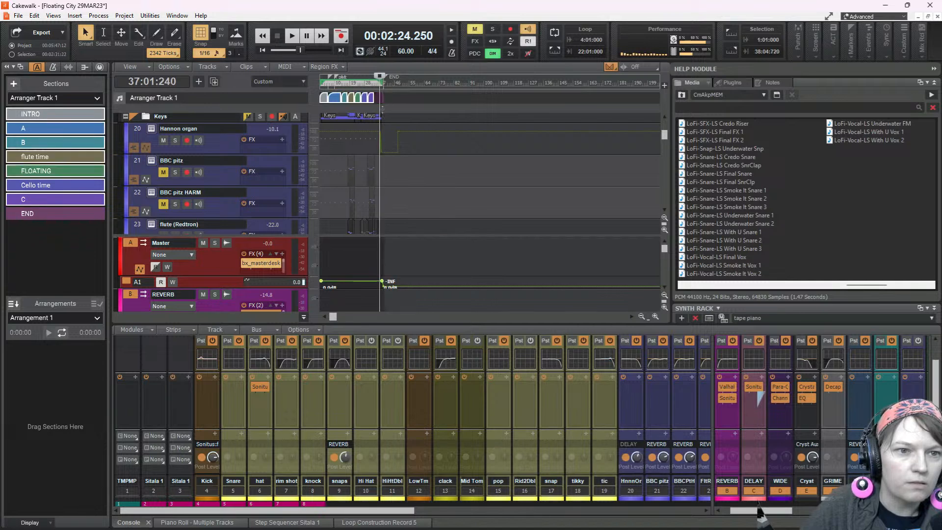
{"action": "key", "text": "f"}
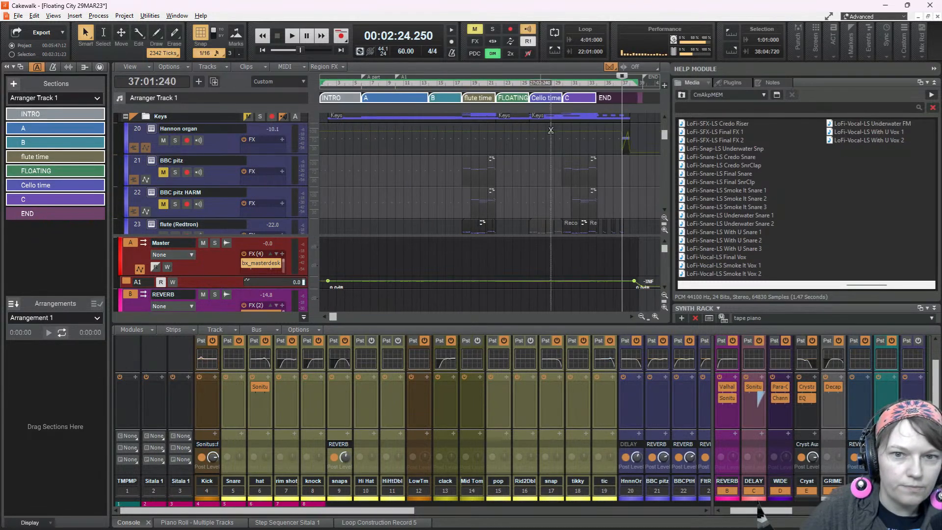
{"action": "scroll", "coordinate": [563, 83], "scroll_direction": "right", "scroll_amount": 1}
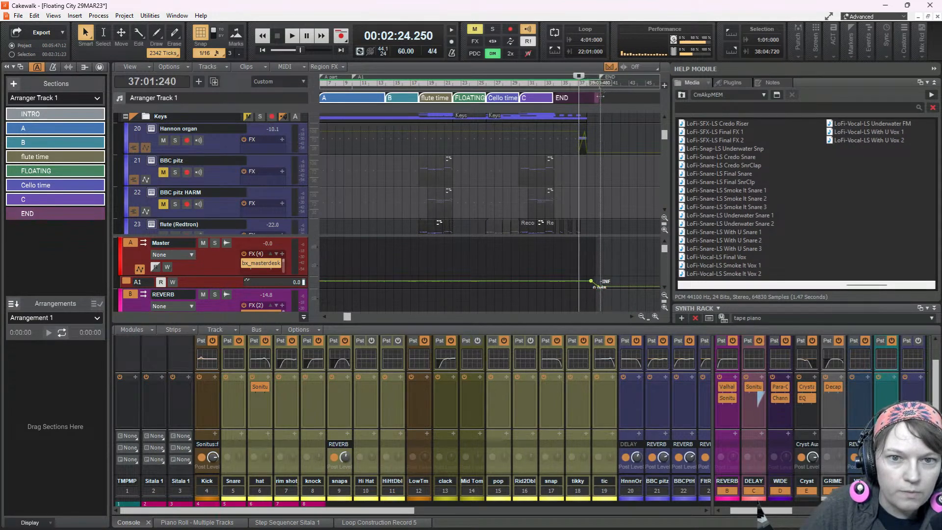
{"action": "left_click_drag", "start_coordinate": [599, 96], "coordinate": [600, 98]}
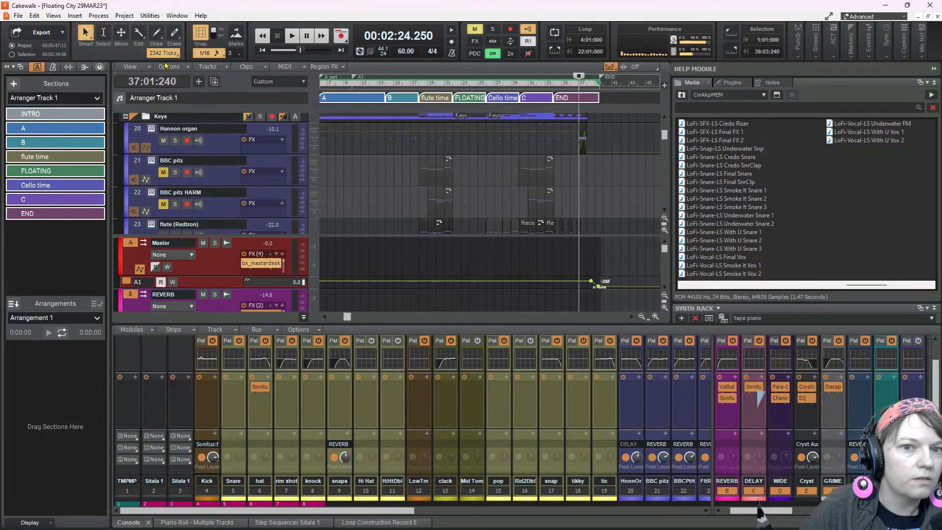
{"action": "left_click", "coordinate": [18, 16]}
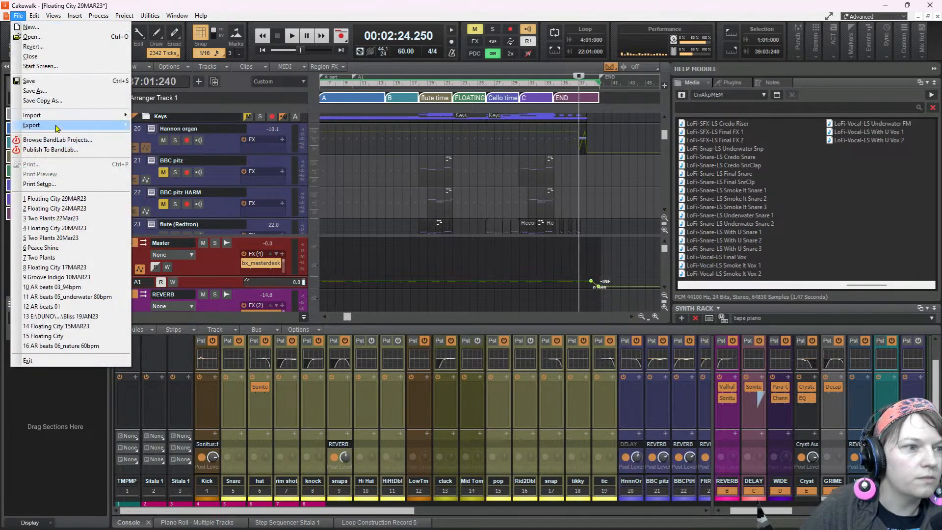
{"action": "mouse_move", "coordinate": [58, 129]}
{"action": "left_click", "coordinate": [17, 16]}
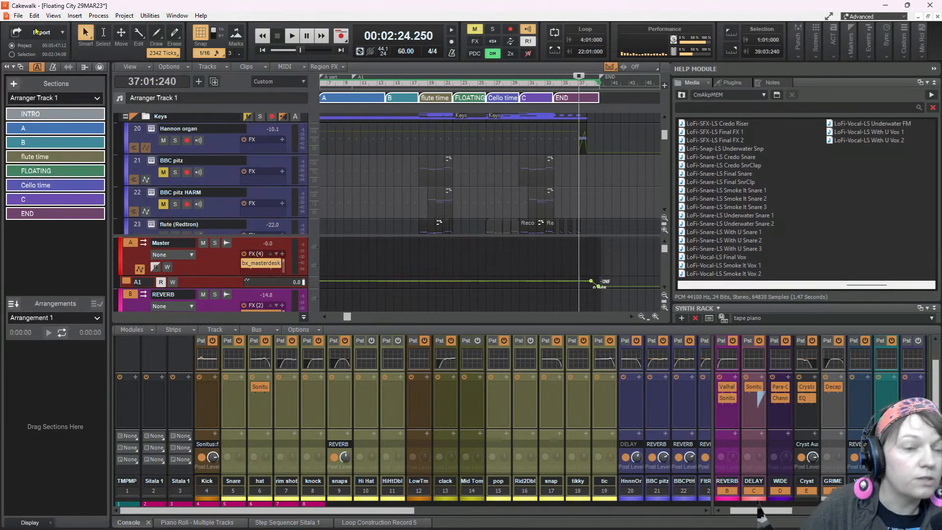
Enlarge the console and its bus area, expand the Master bus's ProChannel, and bypass the Master bus's effects rack and EQ
{"action": "left_click_drag", "start_coordinate": [570, 324], "coordinate": [573, 199]}
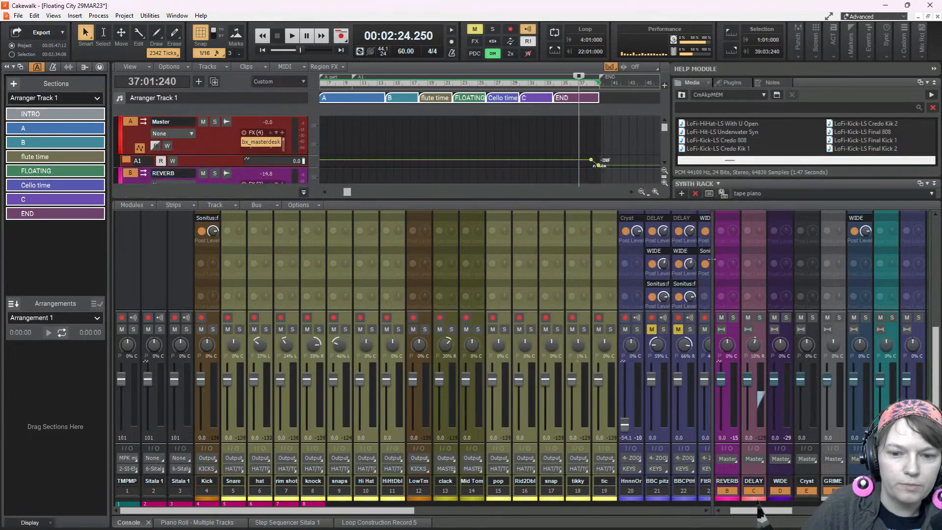
{"action": "left_click_drag", "start_coordinate": [712, 259], "coordinate": [709, 260]}
{"action": "left_click_drag", "start_coordinate": [754, 512], "coordinate": [728, 515]}
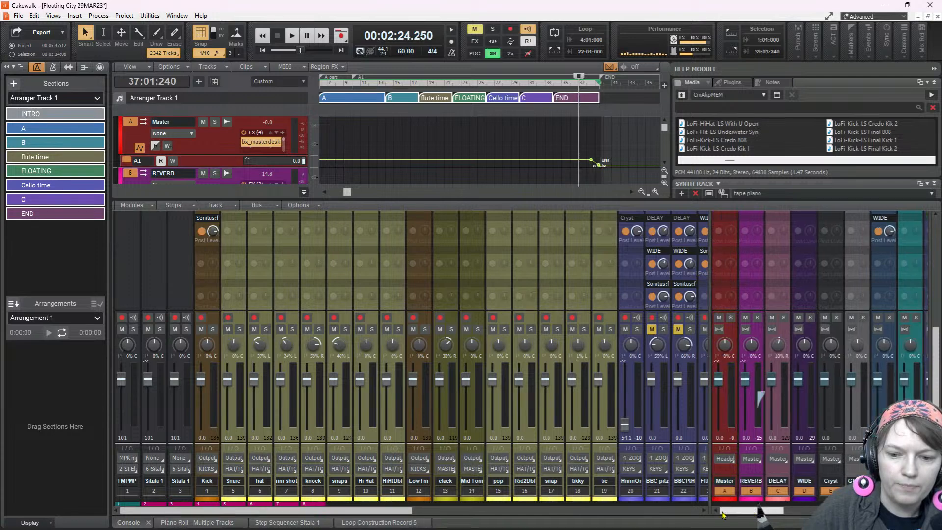
{"action": "left_click_drag", "start_coordinate": [716, 319], "coordinate": [618, 312]}
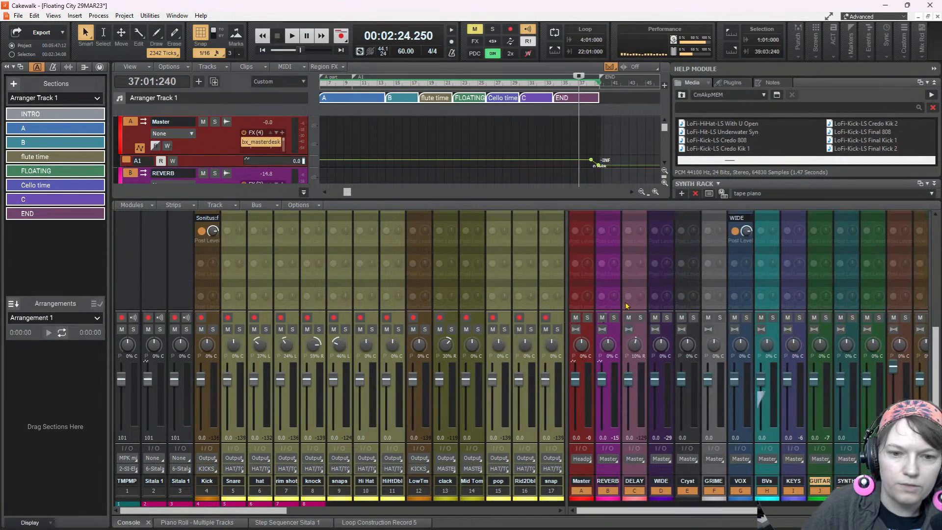
{"action": "scroll", "coordinate": [618, 313], "scroll_direction": "up", "scroll_amount": 6}
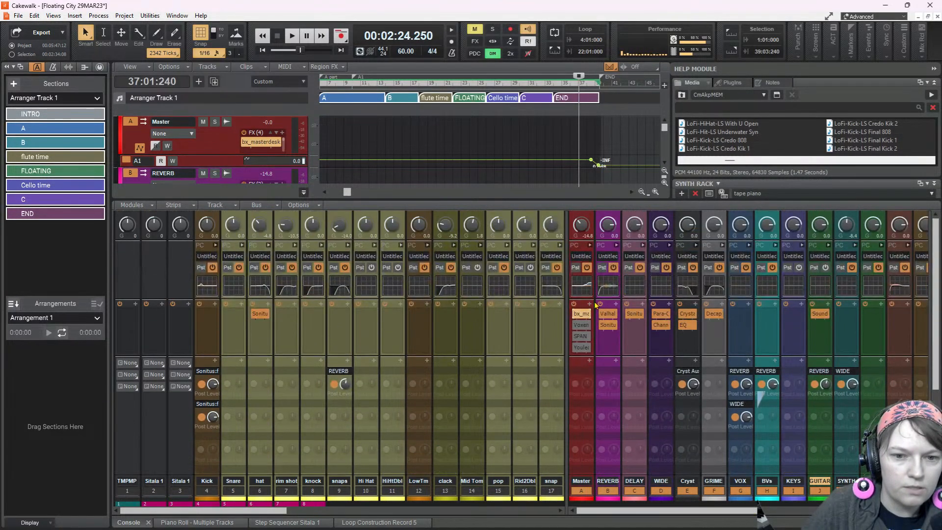
{"action": "left_click", "coordinate": [591, 245]}
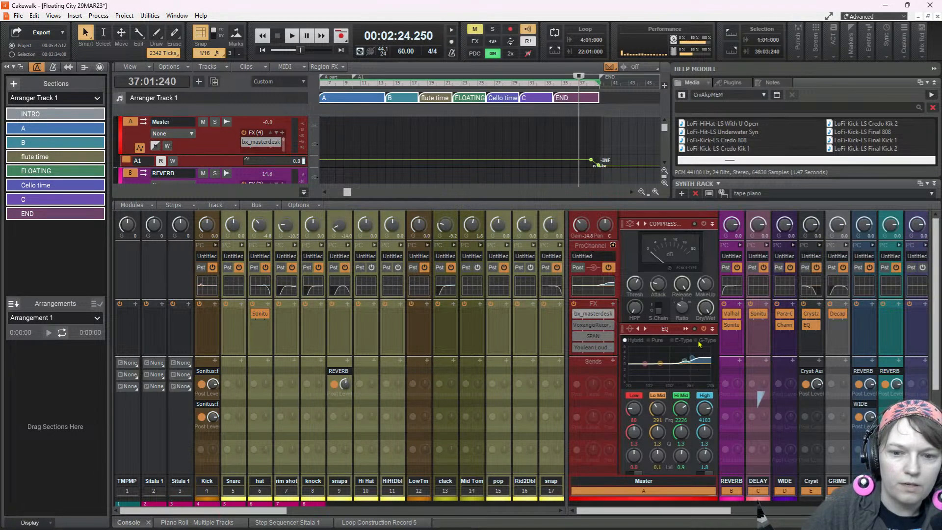
{"action": "left_click", "coordinate": [697, 346]}
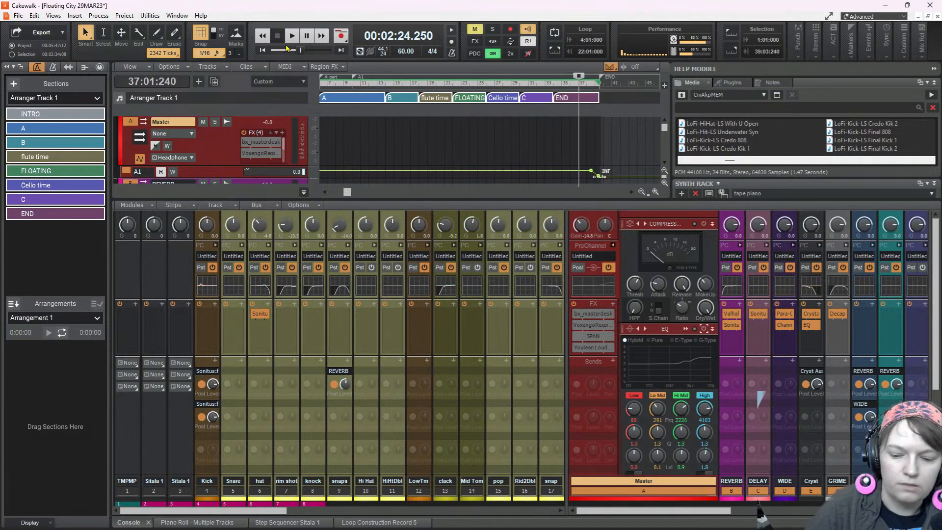
Play the song from the beginning to check the mix without the Master bus processing, and stop playback
{"action": "key", "text": "w"}
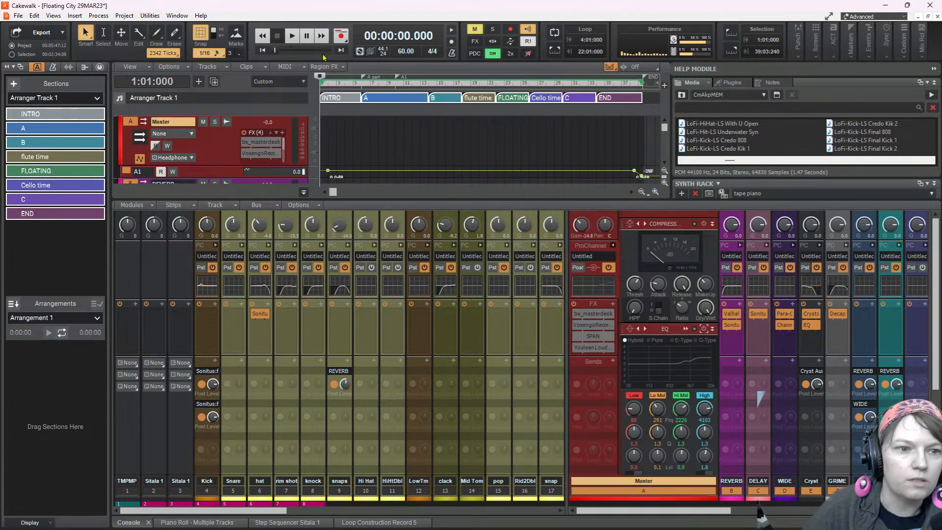
{"action": "key", "text": "space"}
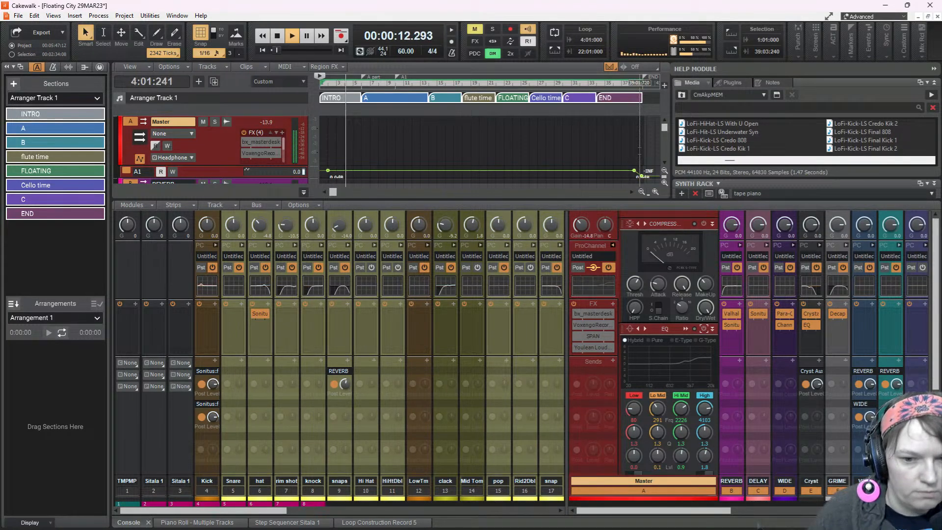
{"action": "left_click", "coordinate": [276, 36]}
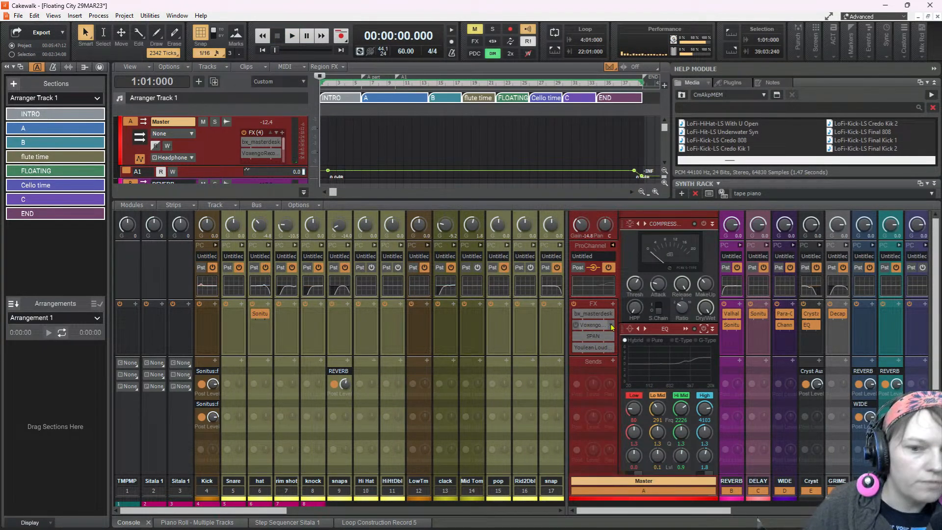
Export the entire mix over the time selection as a 24-bit, 44100 Hz stereo Wave file into the project's Audio Export folder
{"action": "left_click", "coordinate": [19, 15]}
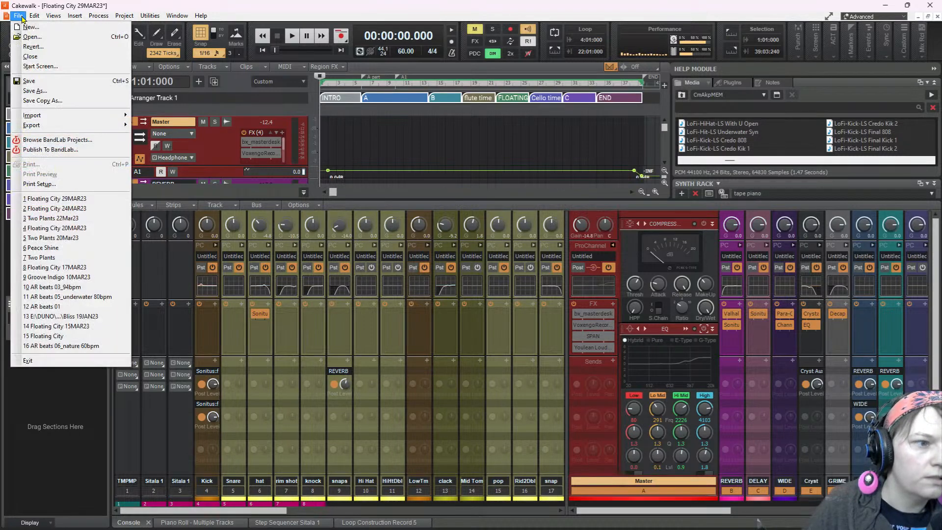
{"action": "mouse_move", "coordinate": [51, 125]}
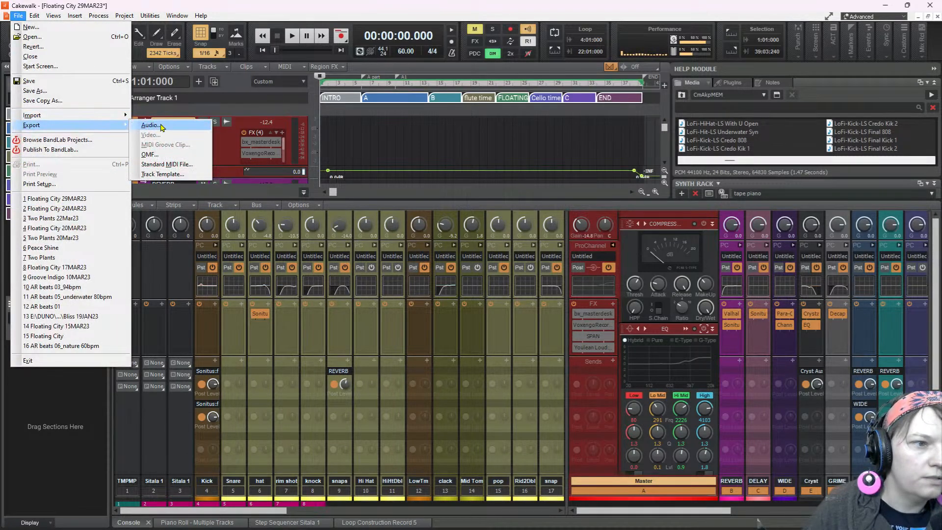
{"action": "left_click", "coordinate": [162, 126]}
{"action": "left_click", "coordinate": [378, 176]}
{"action": "left_click", "coordinate": [366, 188]}
{"action": "left_click", "coordinate": [465, 190]}
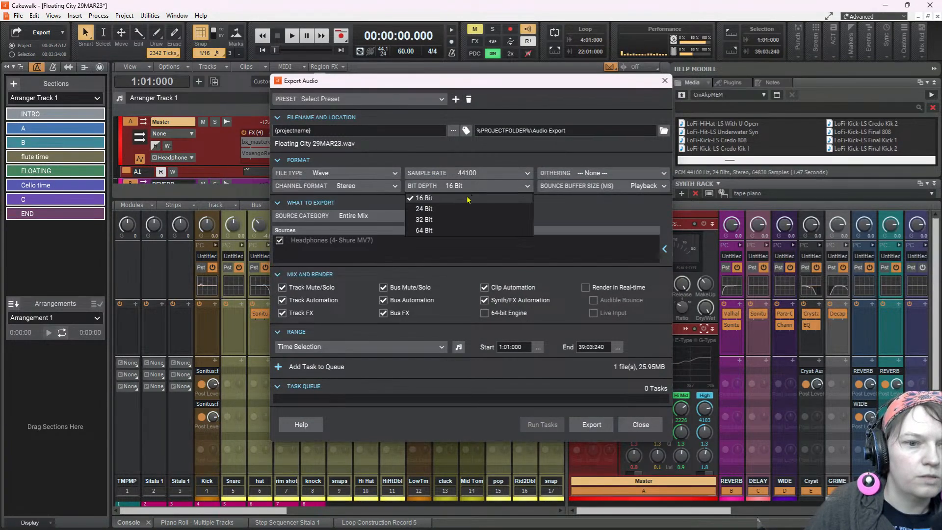
{"action": "left_click", "coordinate": [466, 209]}
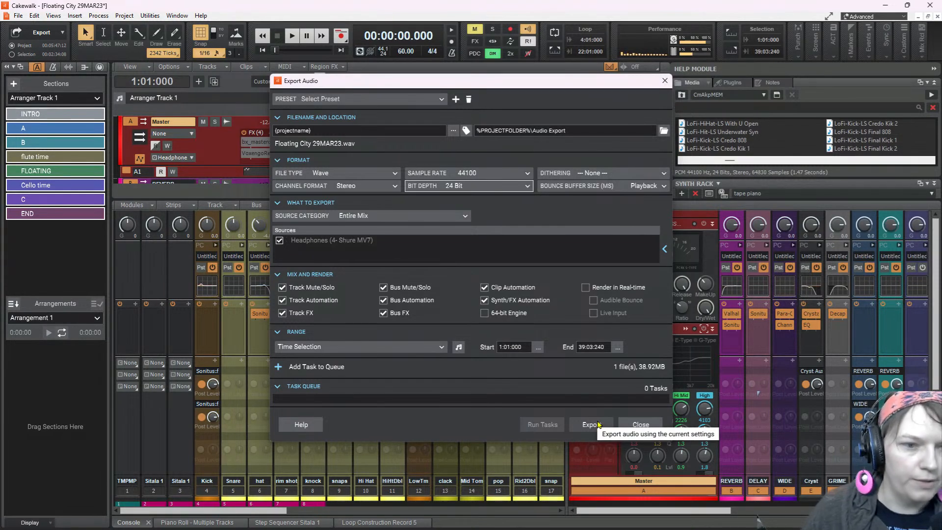
{"action": "left_click", "coordinate": [593, 425]}
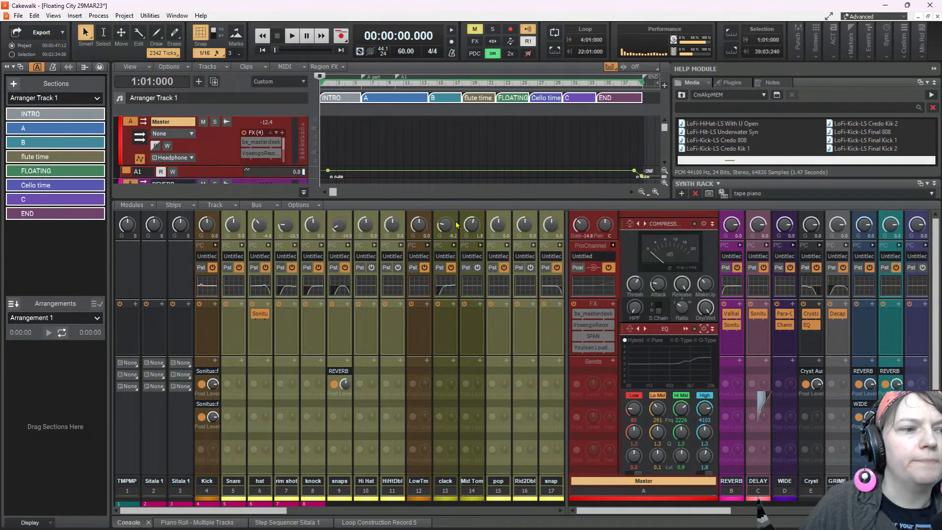
{"action": "scroll", "coordinate": [427, 147], "scroll_direction": "down", "scroll_amount": 3}
{"action": "scroll", "coordinate": [211, 149], "scroll_direction": "up", "scroll_amount": 5}
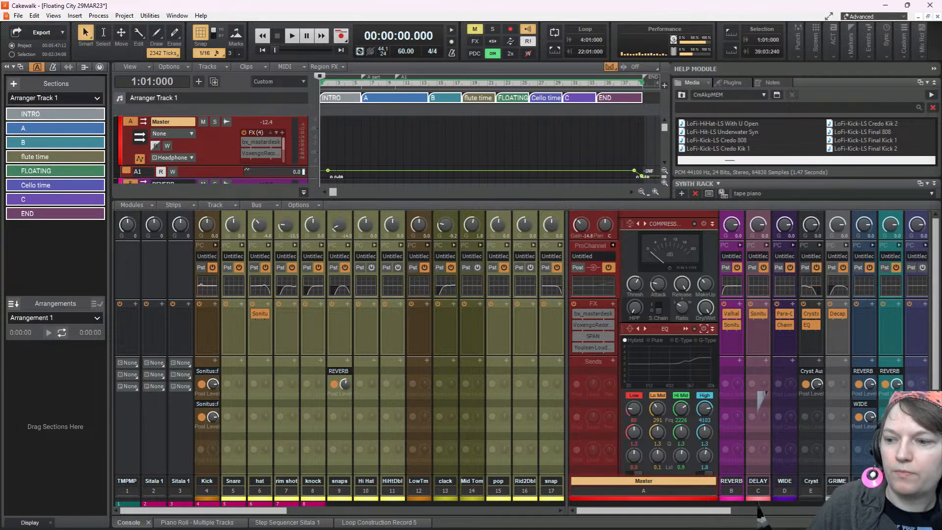
Bring the LANDR browser window onto this screen, maximise it and open the library for mastering a track
{"action": "left_click_drag", "start_coordinate": [941, 112], "coordinate": [711, 111]}
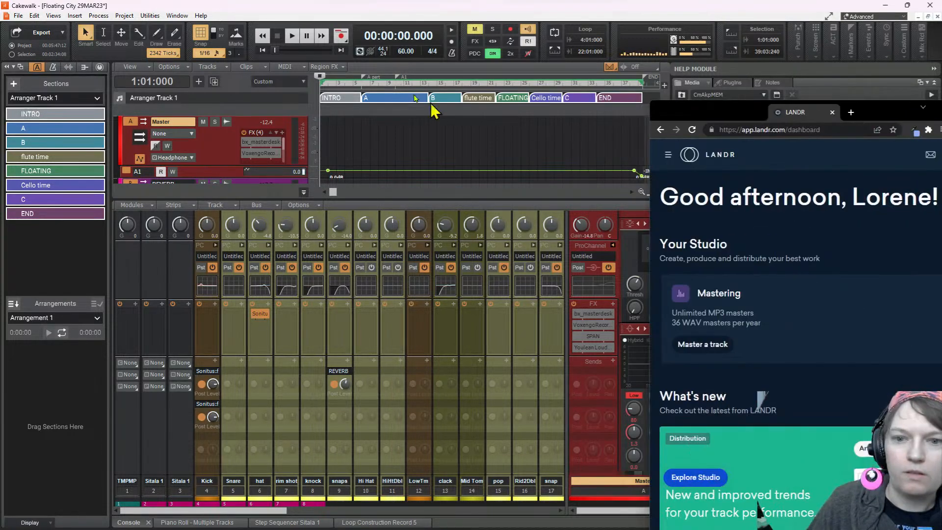
{"action": "left_click_drag", "start_coordinate": [836, 107], "coordinate": [457, 71]}
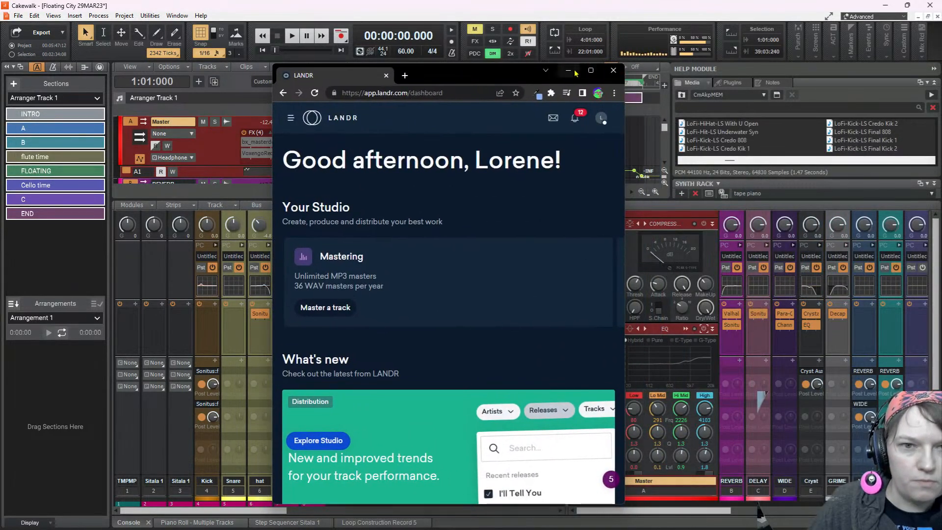
{"action": "left_click", "coordinate": [591, 70]}
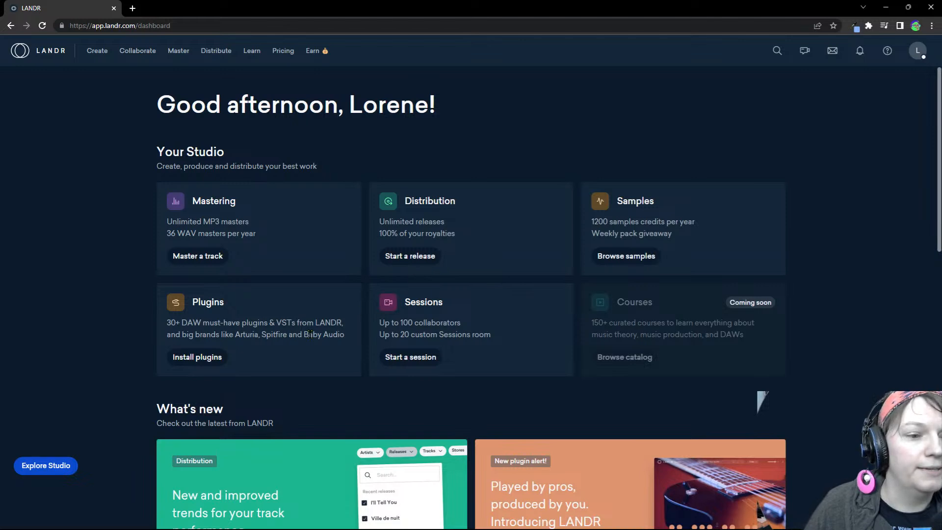
{"action": "left_click", "coordinate": [207, 256]}
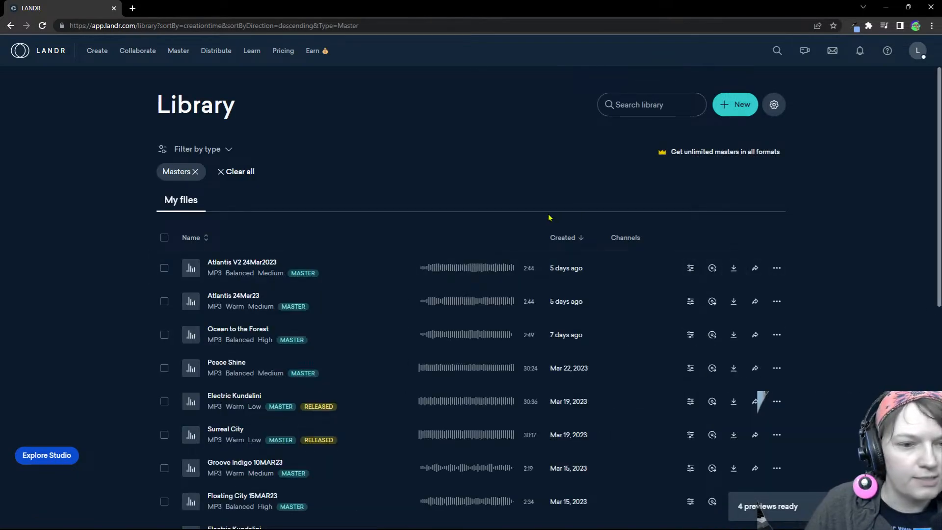
Try to create a new LANDR master from Floating City 29MAR23 in the Floating City project's Audio Export folder
{"action": "left_click", "coordinate": [729, 109]}
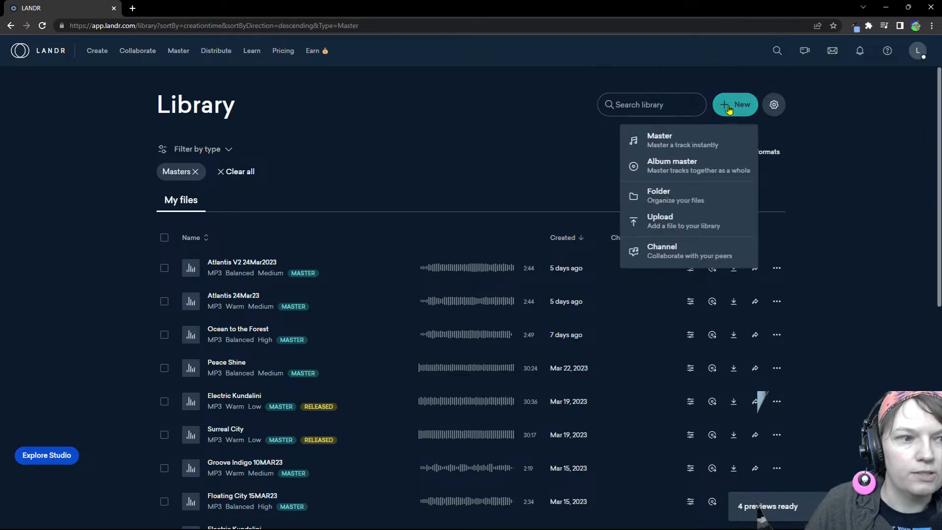
{"action": "left_click", "coordinate": [675, 142]}
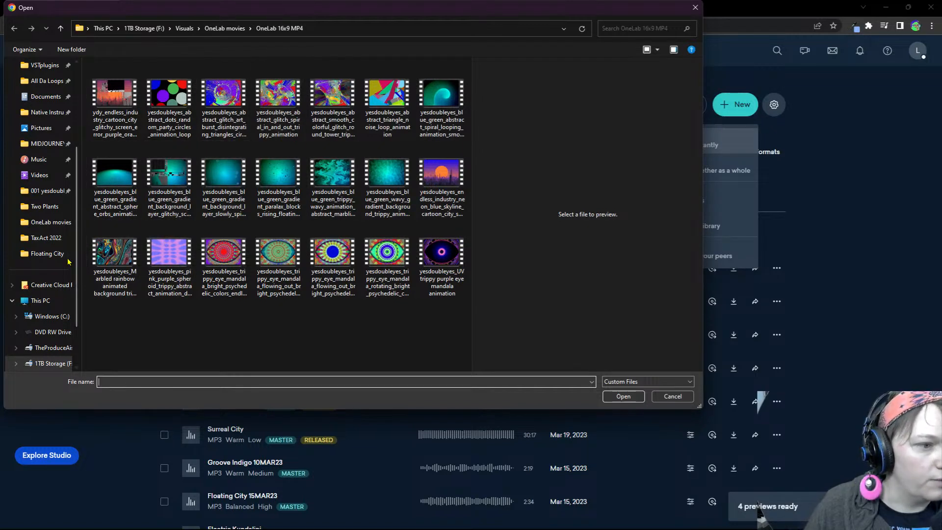
{"action": "left_click", "coordinate": [47, 253]}
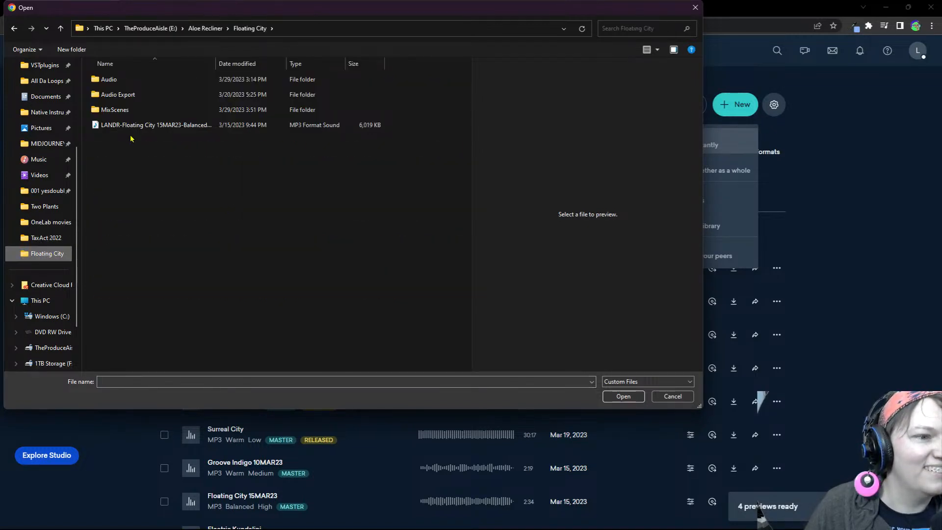
{"action": "double_click", "coordinate": [119, 95]}
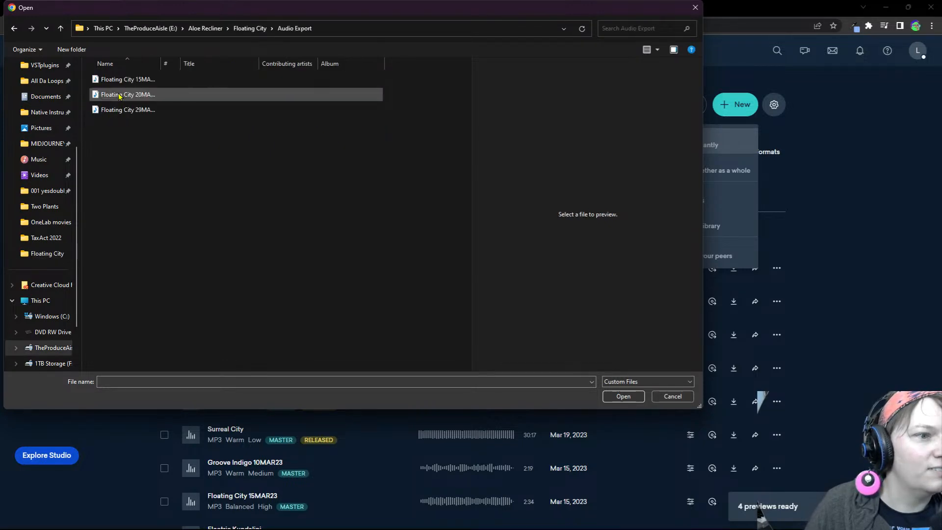
{"action": "left_click_drag", "start_coordinate": [162, 63], "coordinate": [245, 64]}
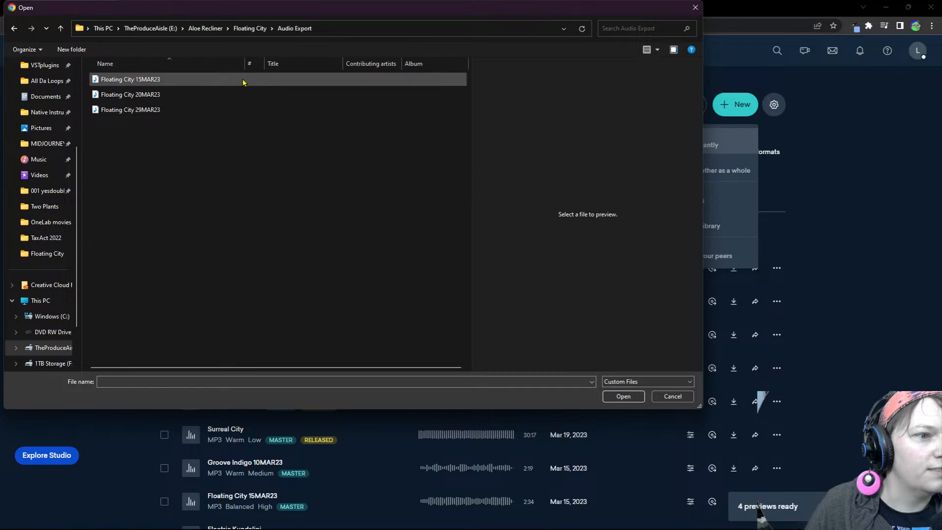
{"action": "left_click", "coordinate": [137, 110]}
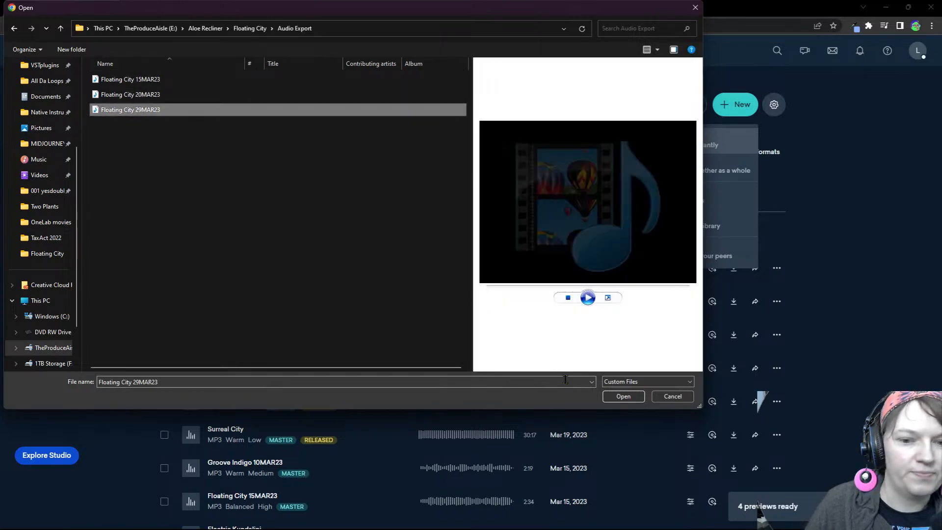
{"action": "left_click", "coordinate": [623, 396]}
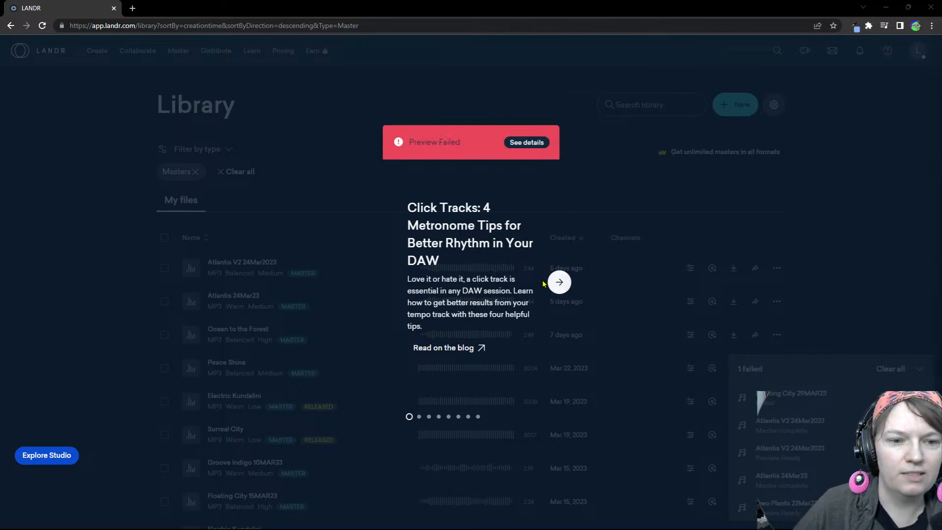
Read and dismiss the details of the Floating City 29MAR23 preview error, and briefly play the Atlantis V2 24Mar2023 master
{"action": "left_click", "coordinate": [526, 143]}
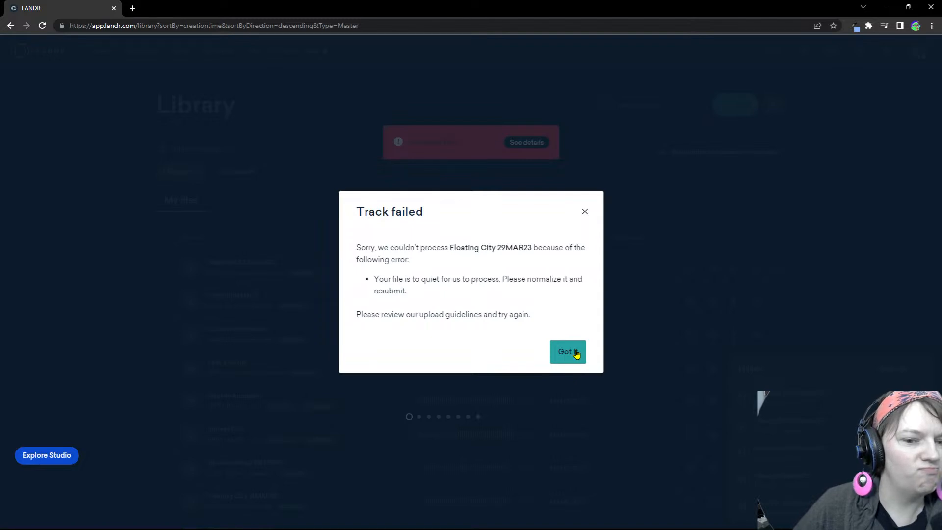
{"action": "left_click", "coordinate": [585, 212]}
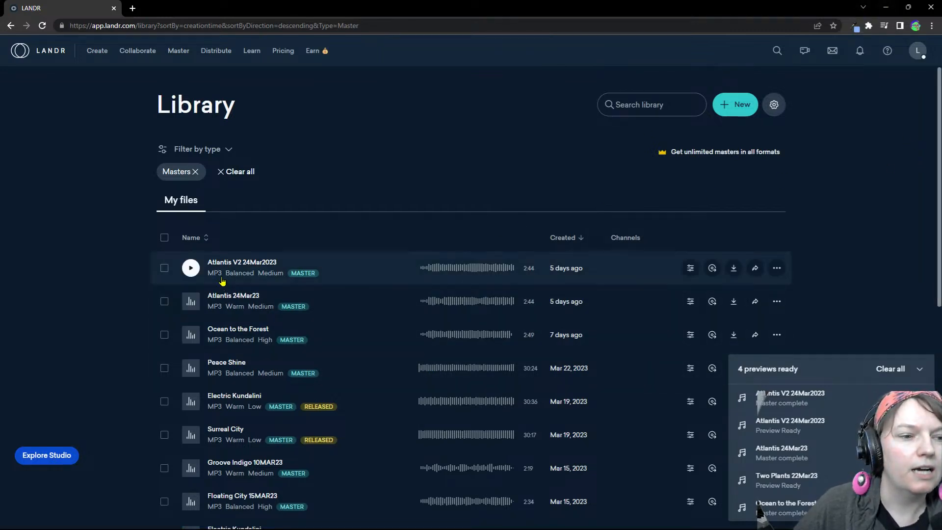
{"action": "left_click", "coordinate": [192, 271]}
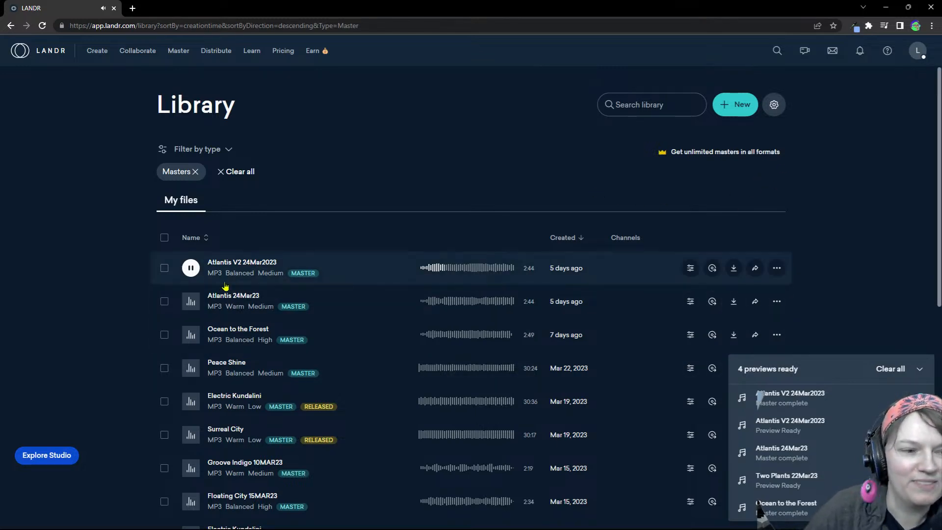
{"action": "left_click", "coordinate": [192, 268]}
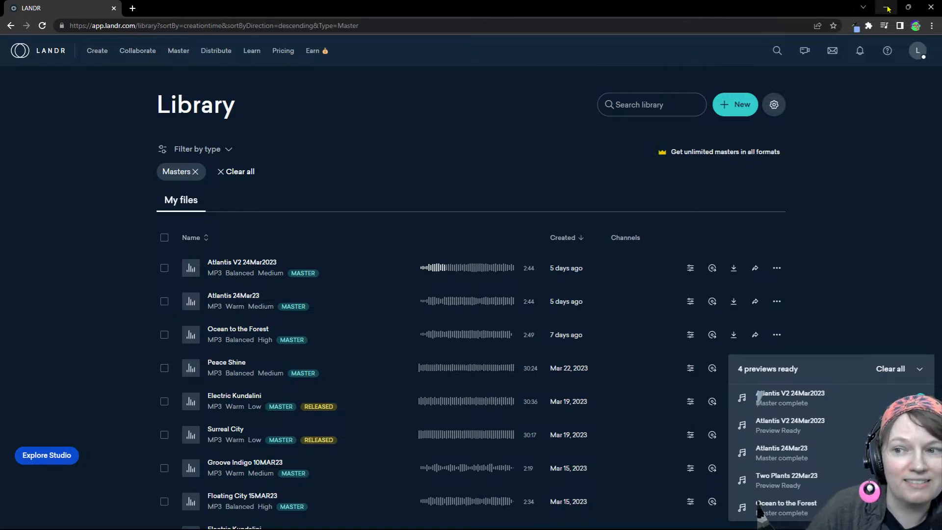
Switch back to the Cakewalk project and play the mix from around the start of section A to check the Master bus level
{"action": "left_click", "coordinate": [887, 9]}
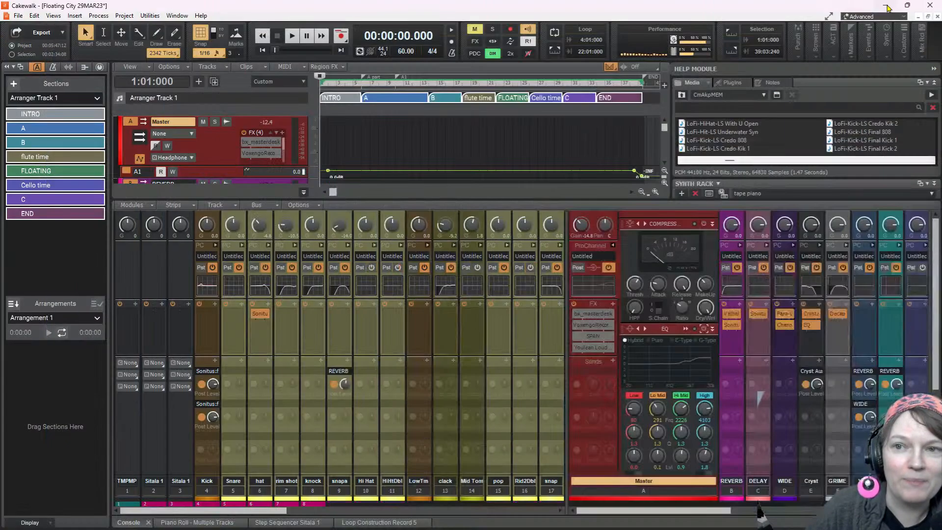
{"action": "mouse_move", "coordinate": [898, 13]}
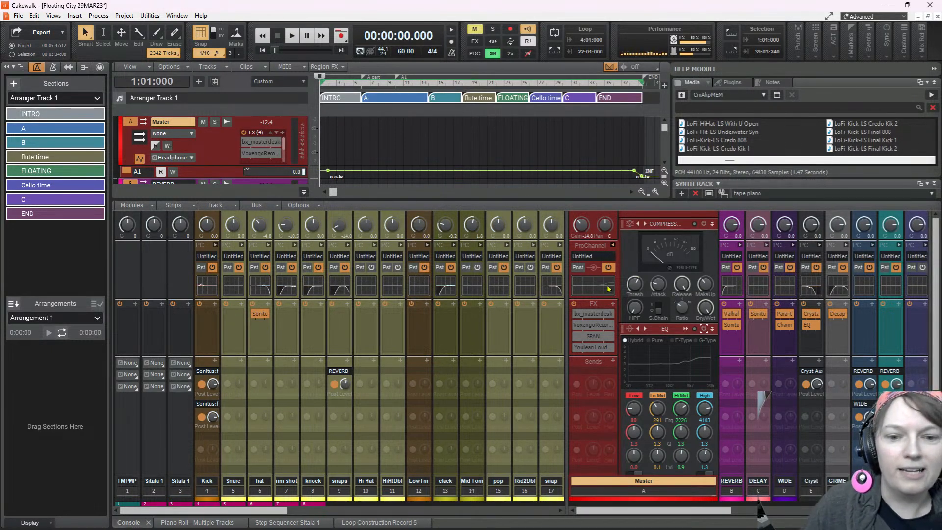
{"action": "scroll", "coordinate": [577, 431], "scroll_direction": "down", "scroll_amount": 2}
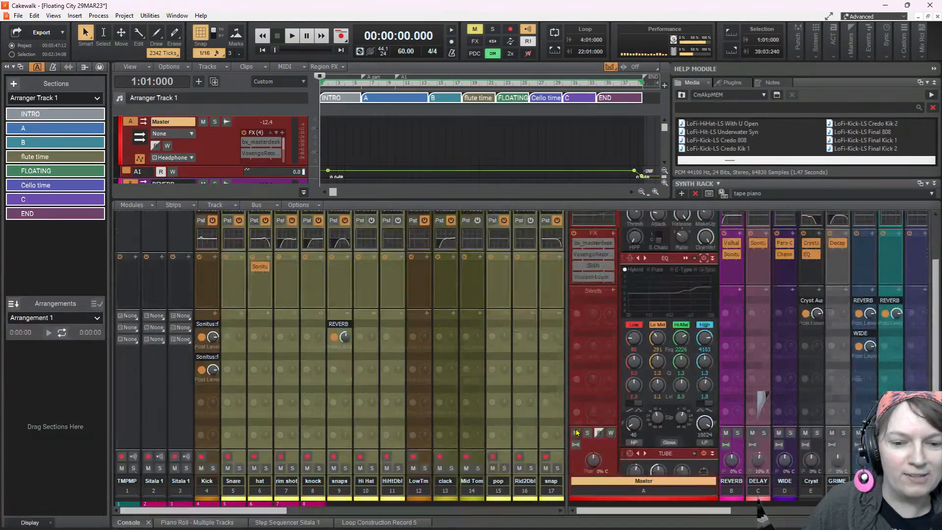
{"action": "scroll", "coordinate": [577, 432], "scroll_direction": "down", "scroll_amount": 5}
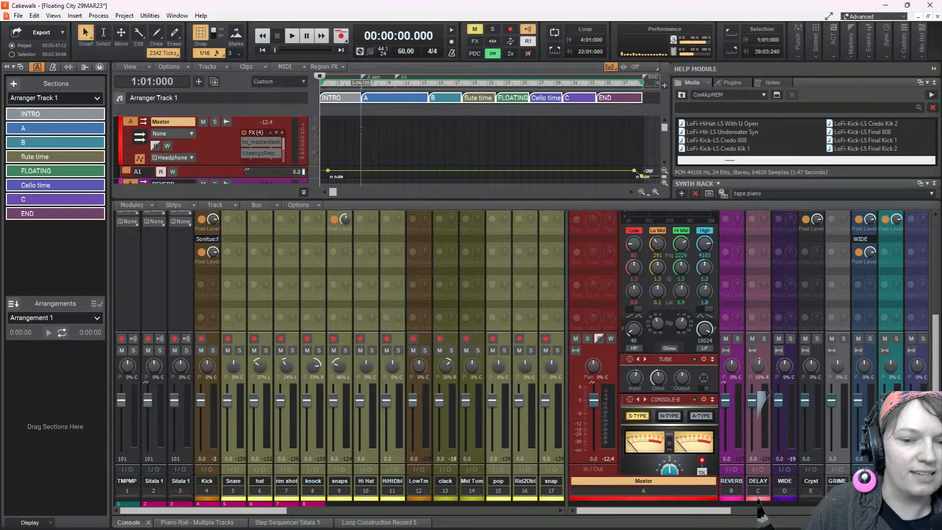
{"action": "left_click", "coordinate": [361, 130]}
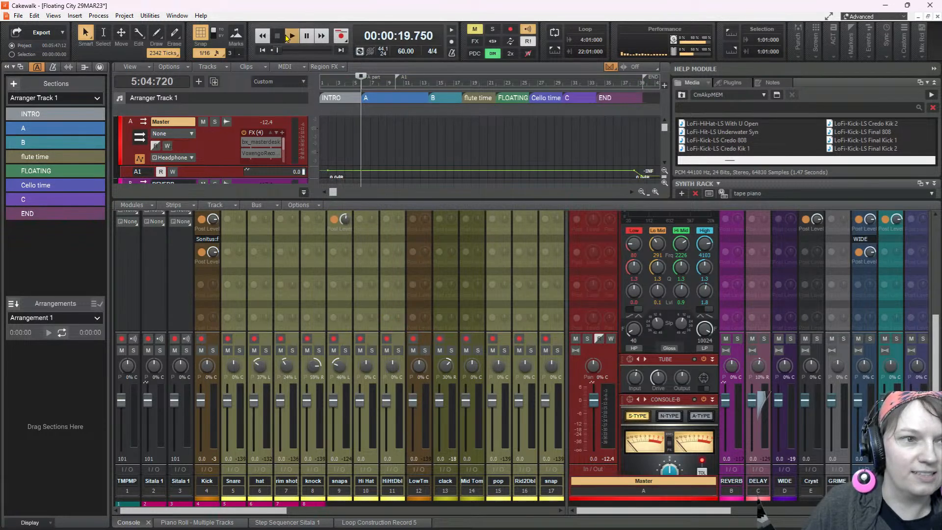
{"action": "left_click", "coordinate": [289, 36]}
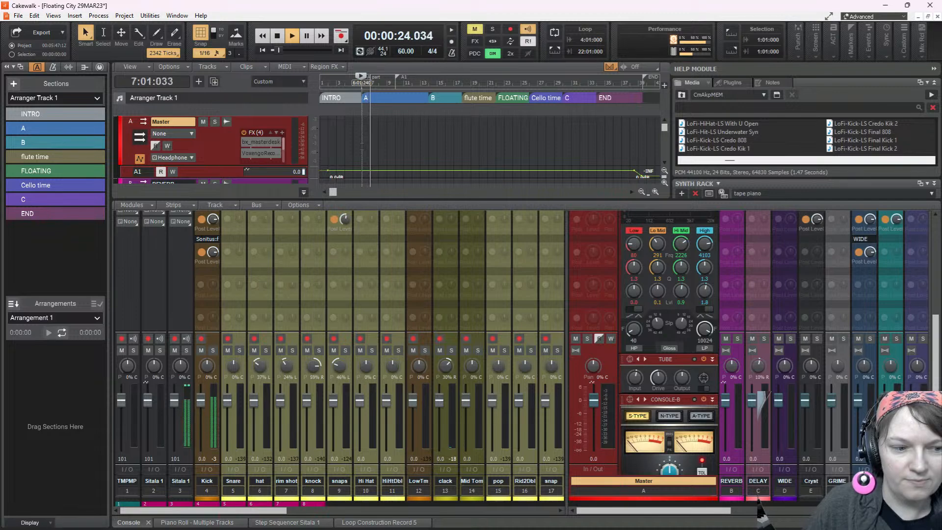
{"action": "left_click", "coordinate": [362, 146]}
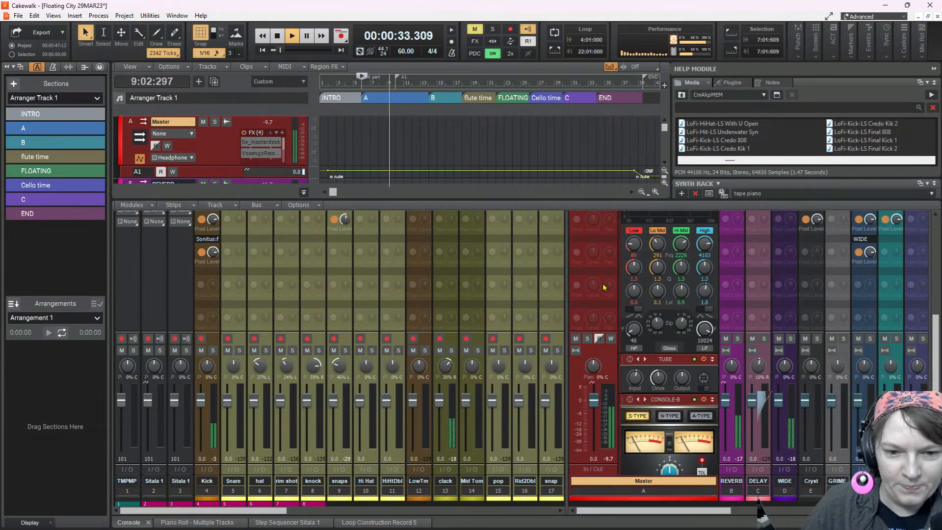
Raise the Master bus input gain during playback, check the level on its meter, and stop the song
{"action": "scroll", "coordinate": [603, 287], "scroll_direction": "up", "scroll_amount": 5}
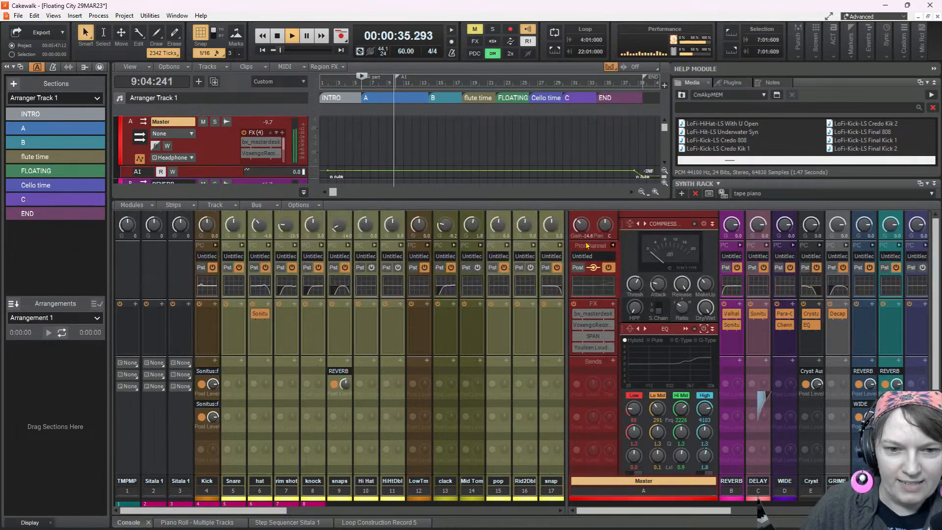
{"action": "mouse_move", "coordinate": [582, 226]}
{"action": "left_mouse_down"}
{"action": "mouse_move", "coordinate": [582, 203]}
{"action": "mouse_move", "coordinate": [582, 215]}
{"action": "left_mouse_up"}
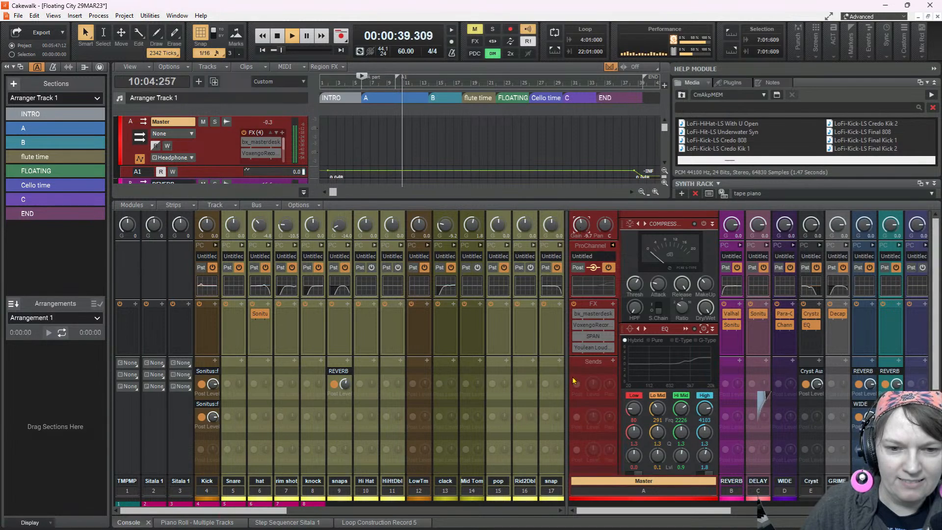
{"action": "scroll", "coordinate": [597, 312], "scroll_direction": "down", "scroll_amount": 5}
{"action": "scroll", "coordinate": [598, 359], "scroll_direction": "down", "scroll_amount": 1}
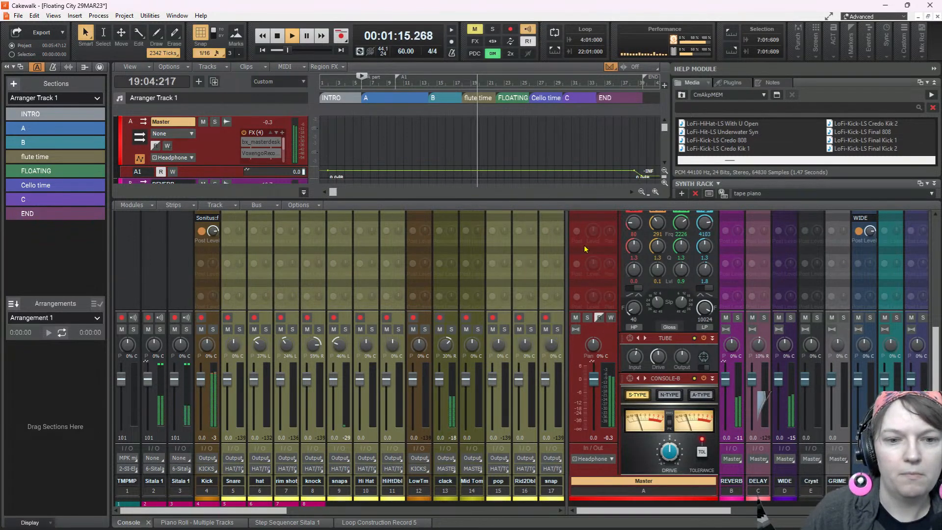
{"action": "key", "text": "space"}
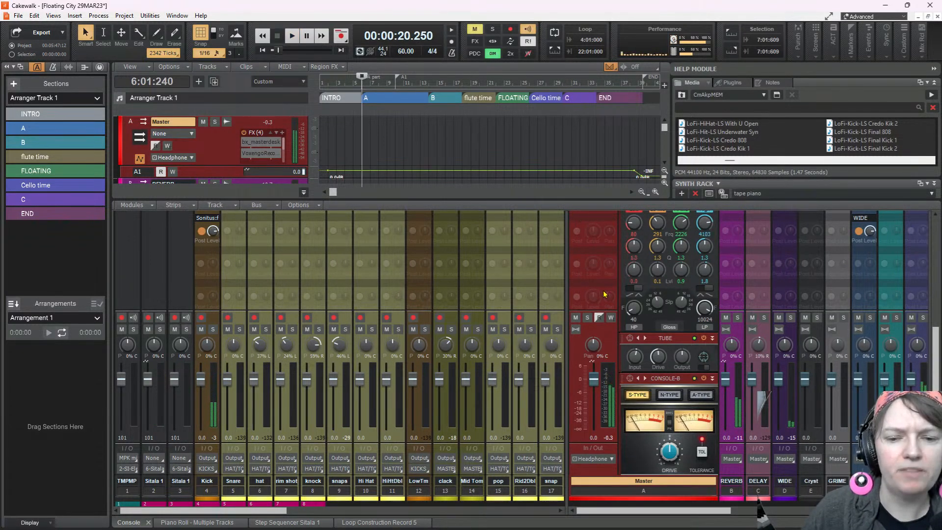
Enlarge the track view, collapse the bus pane and look through the tracks from the tempo map down to the bass and guitar
{"action": "scroll", "coordinate": [614, 280], "scroll_direction": "up", "scroll_amount": 5}
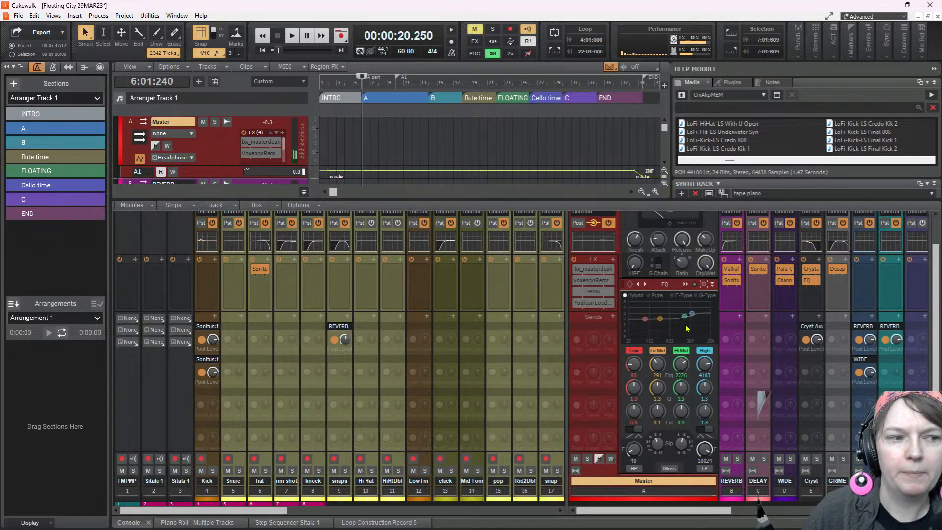
{"action": "left_click", "coordinate": [803, 328]}
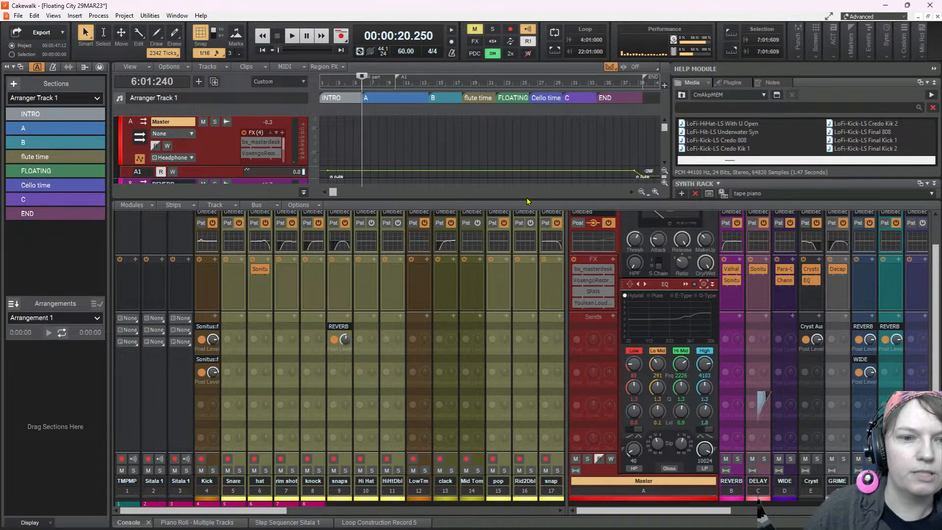
{"action": "left_click_drag", "start_coordinate": [529, 203], "coordinate": [529, 354]}
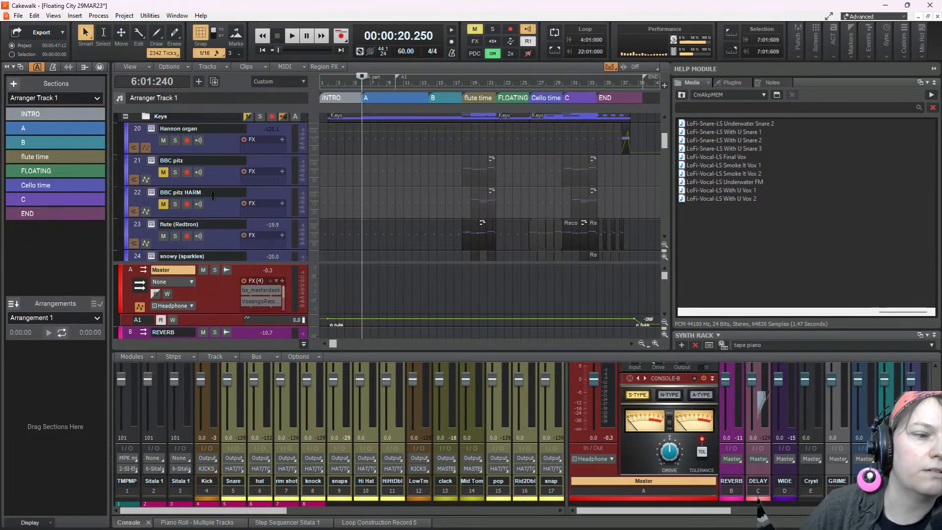
{"action": "scroll", "coordinate": [213, 196], "scroll_direction": "up", "scroll_amount": 5}
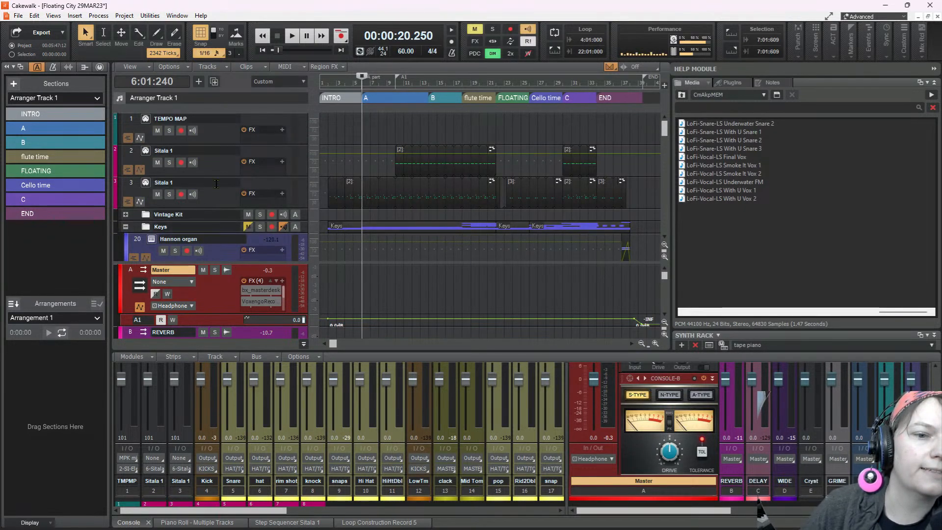
{"action": "scroll", "coordinate": [219, 178], "scroll_direction": "down", "scroll_amount": 10}
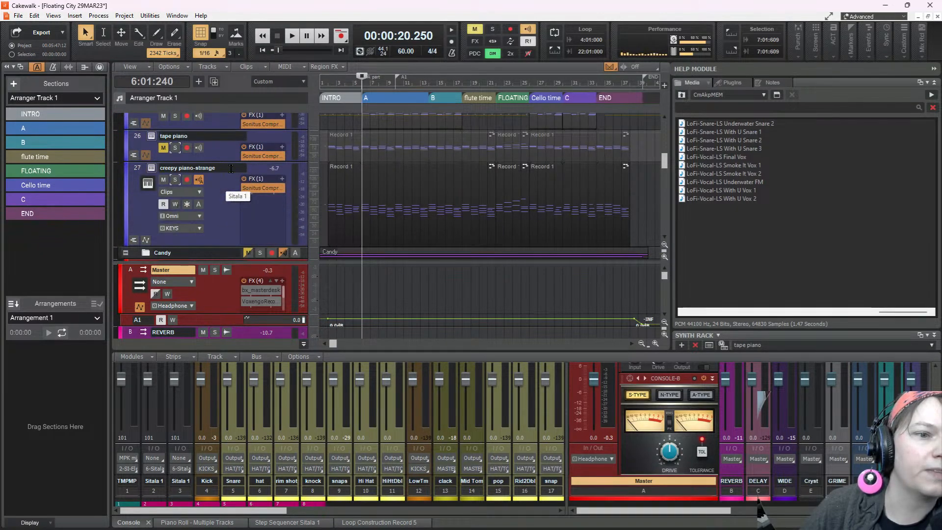
{"action": "scroll", "coordinate": [206, 158], "scroll_direction": "up", "scroll_amount": 2}
{"action": "scroll", "coordinate": [209, 162], "scroll_direction": "down", "scroll_amount": 7}
{"action": "scroll", "coordinate": [209, 163], "scroll_direction": "up", "scroll_amount": 5}
{"action": "scroll", "coordinate": [208, 159], "scroll_direction": "up", "scroll_amount": 1}
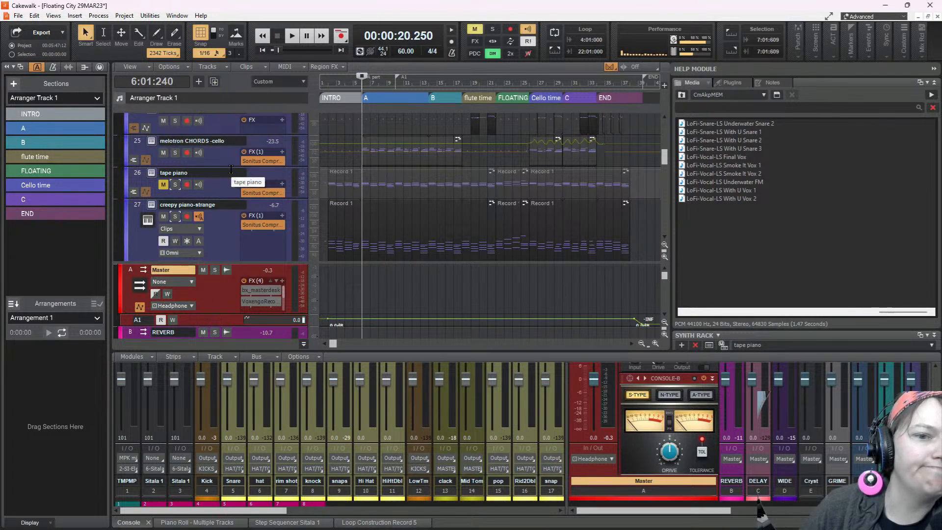
{"action": "scroll", "coordinate": [516, 197], "scroll_direction": "down", "scroll_amount": 5}
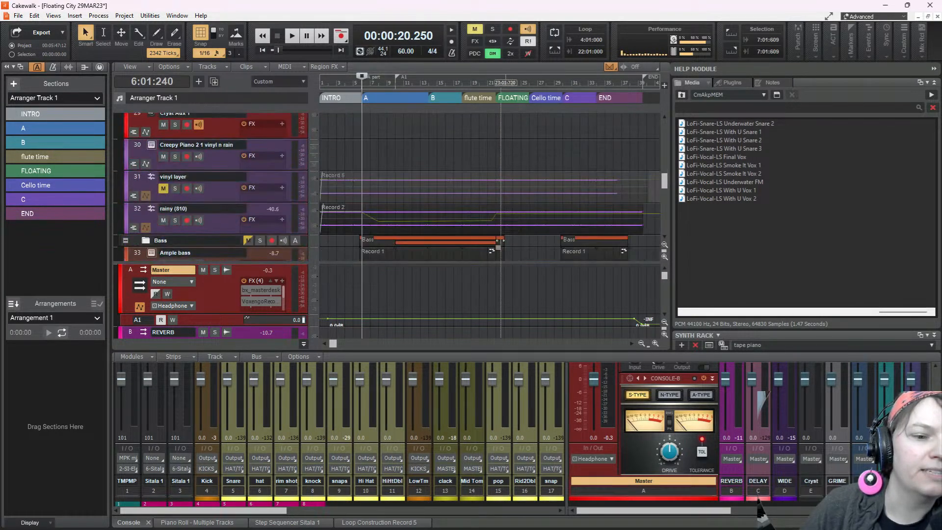
{"action": "left_click_drag", "start_coordinate": [469, 263], "coordinate": [467, 338]}
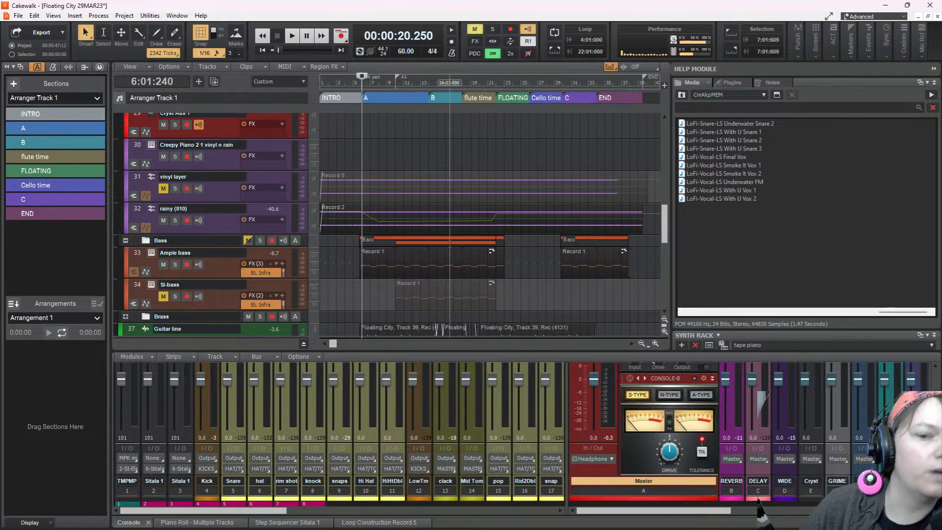
Play the song again from section A, checking the Master bus strip and its level in the console, and stop playback
{"action": "left_click", "coordinate": [294, 35]}
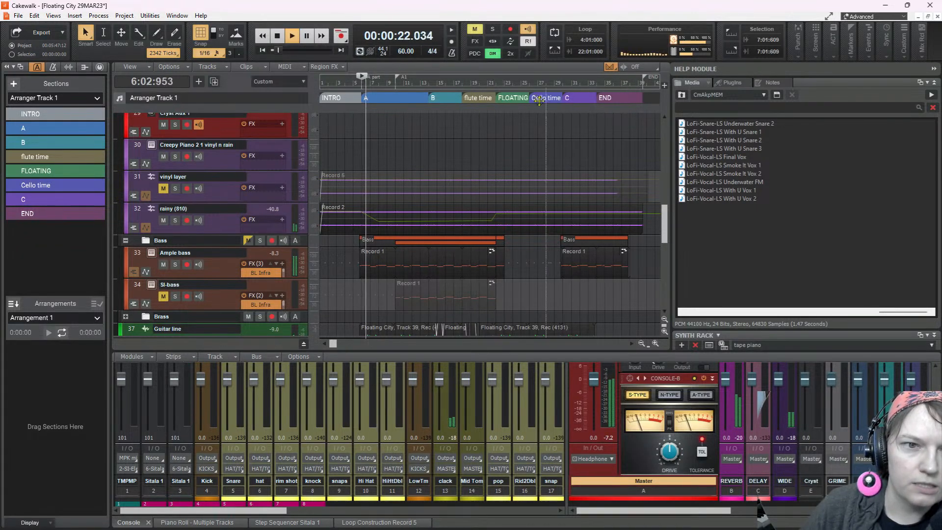
{"action": "left_click_drag", "start_coordinate": [603, 350], "coordinate": [603, 195]}
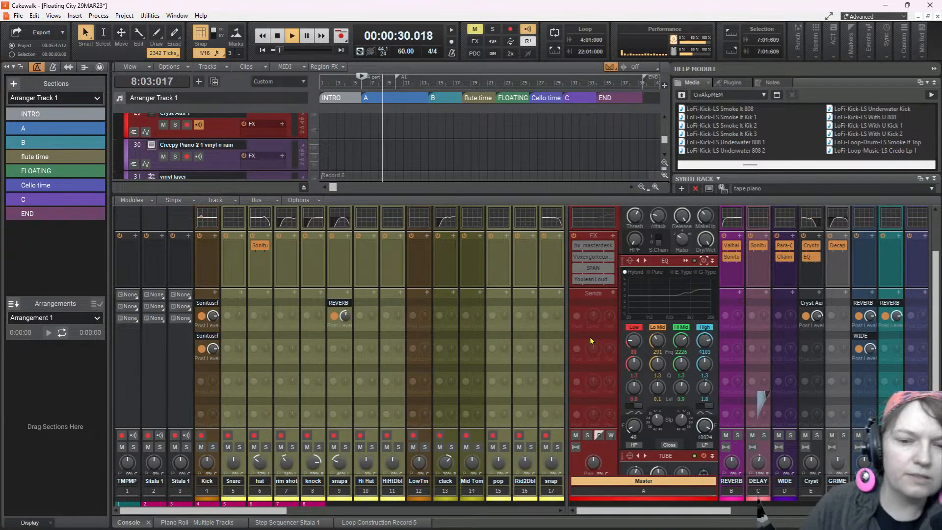
{"action": "left_click_drag", "start_coordinate": [498, 194], "coordinate": [499, 342]}
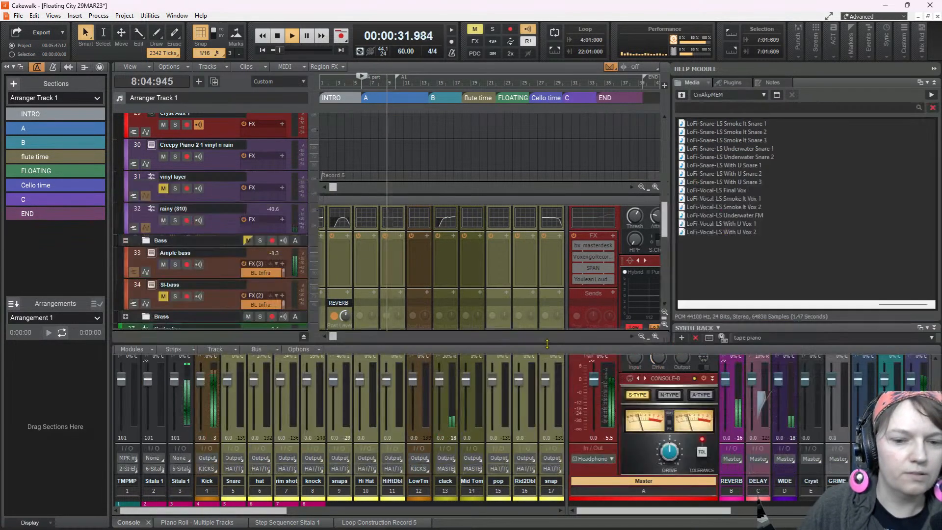
{"action": "key", "text": "space"}
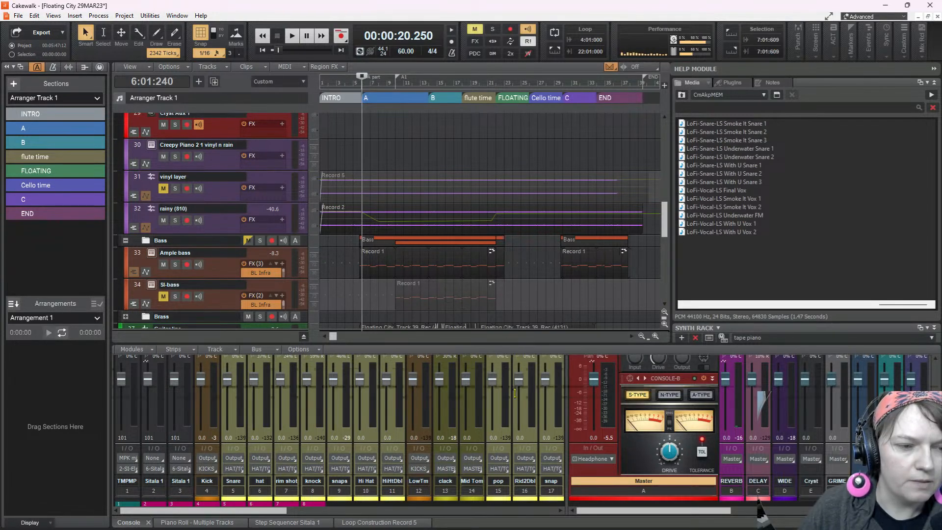
Fit more tracks into the track view, select everything in the project and set the time selection's end to 39:02:720
{"action": "left_click_drag", "start_coordinate": [513, 343], "coordinate": [513, 405]}
{"action": "scroll", "coordinate": [475, 270], "scroll_direction": "down", "scroll_amount": 2}
{"action": "scroll", "coordinate": [473, 269], "scroll_direction": "down", "scroll_amount": 3}
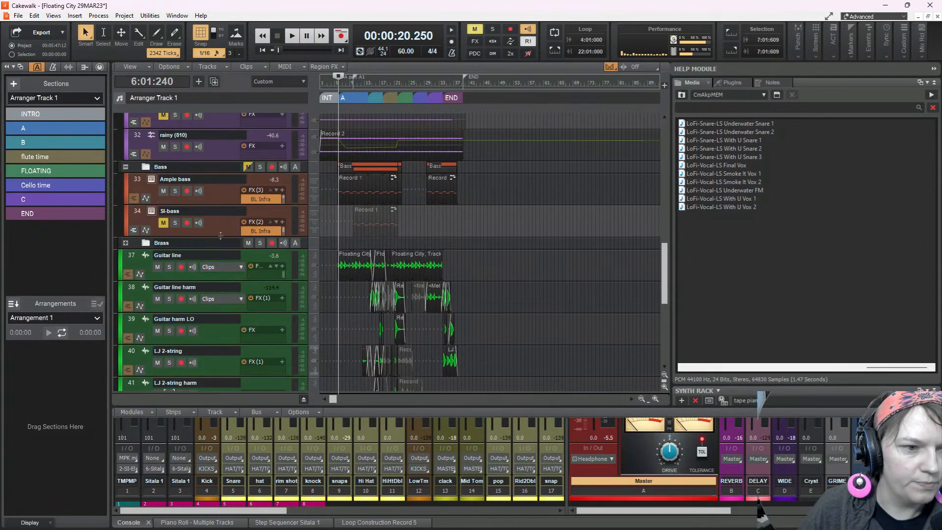
{"action": "scroll", "coordinate": [221, 234], "scroll_direction": "down", "scroll_amount": 5}
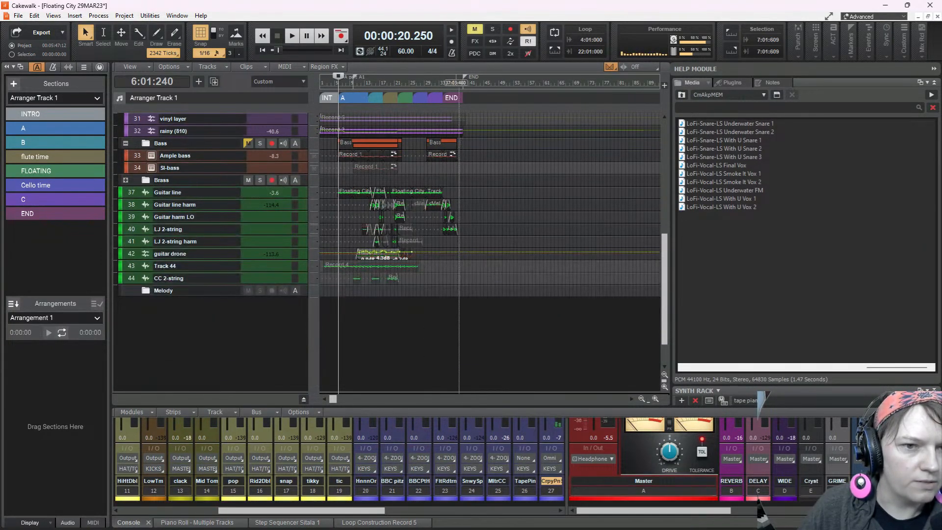
{"action": "key", "text": "ctrl+a"}
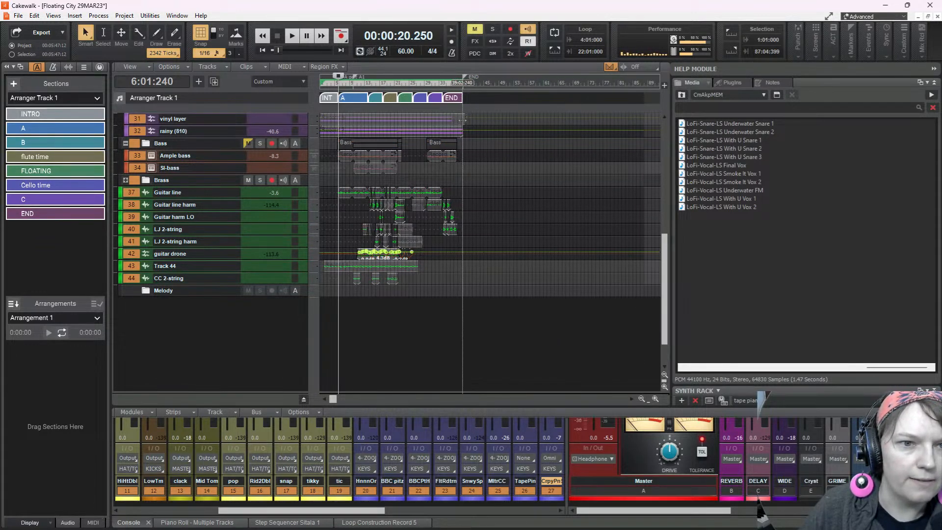
{"action": "left_click_drag", "start_coordinate": [463, 120], "coordinate": [463, 119]}
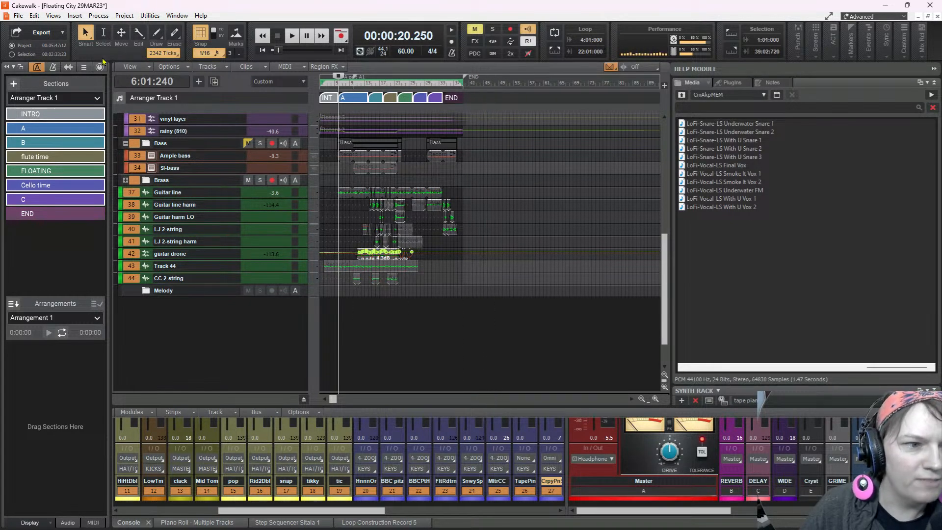
Export the entire mix over the time selection as a 24-bit, 44100 Hz stereo Wave, overwriting the existing Floating City 29MAR23.wav
{"action": "left_click", "coordinate": [18, 16]}
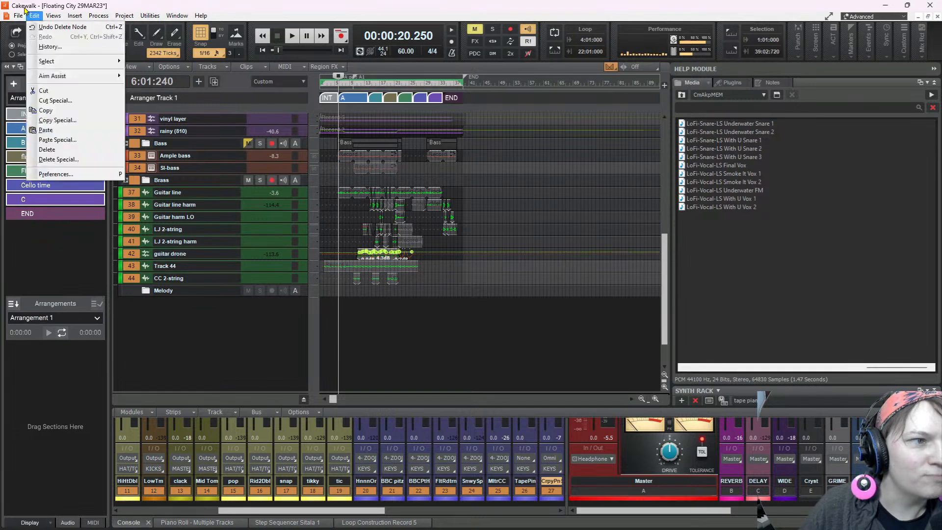
{"action": "mouse_move", "coordinate": [73, 125]}
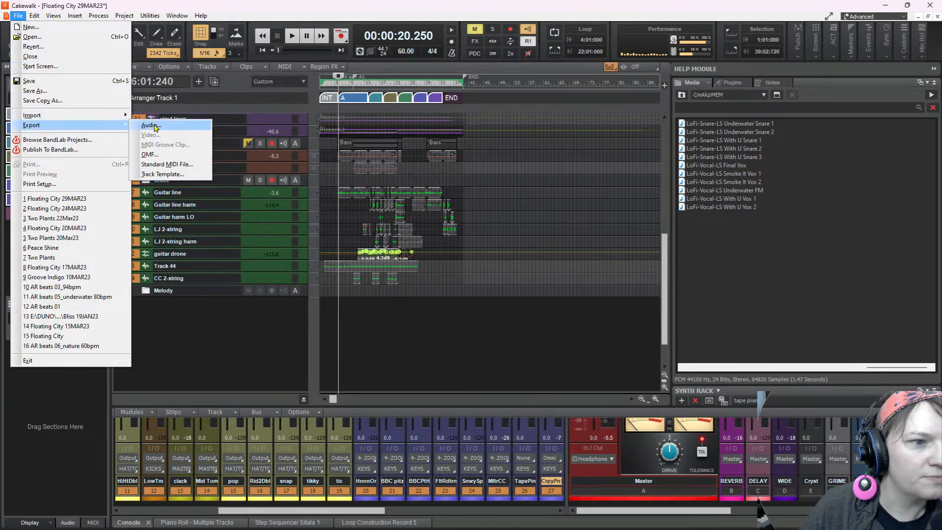
{"action": "left_click", "coordinate": [154, 128]}
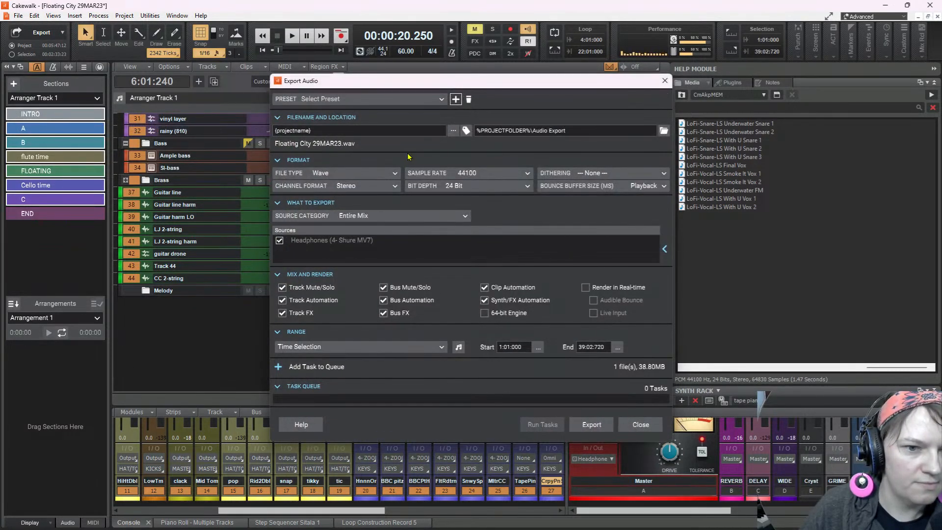
{"action": "left_click", "coordinate": [592, 425]}
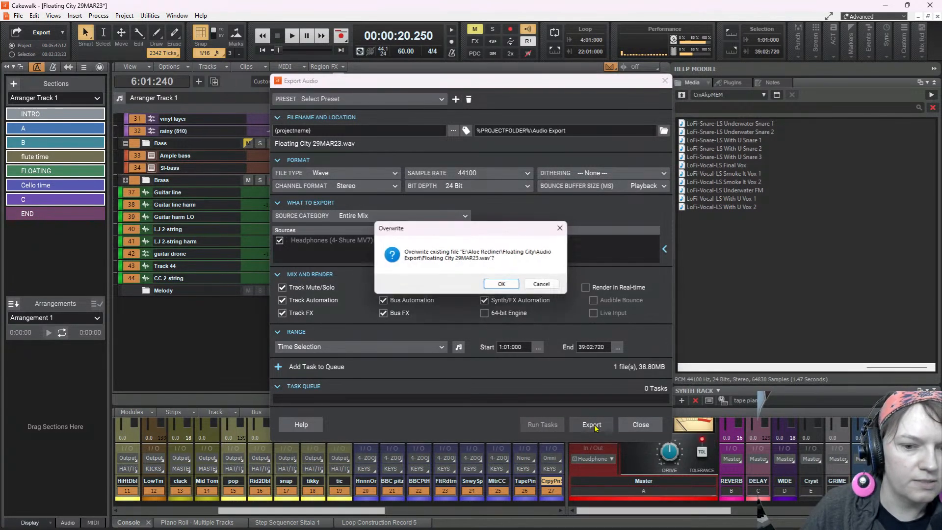
{"action": "left_click", "coordinate": [502, 285]}
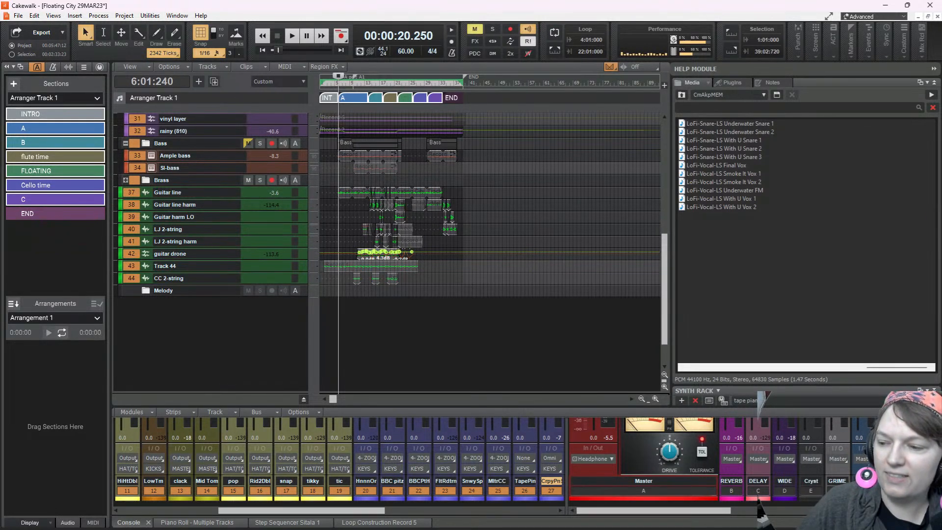
Switch to the LANDR library, start a new master, select Floating City 29MAR23 as its source and preview the file briefly
{"action": "key", "text": "alt+Tab"}
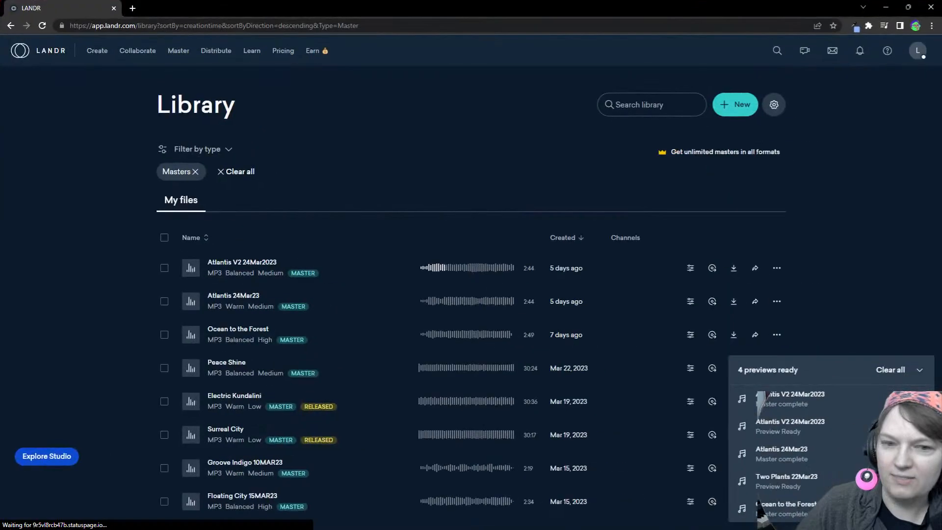
{"action": "left_click", "coordinate": [736, 106]}
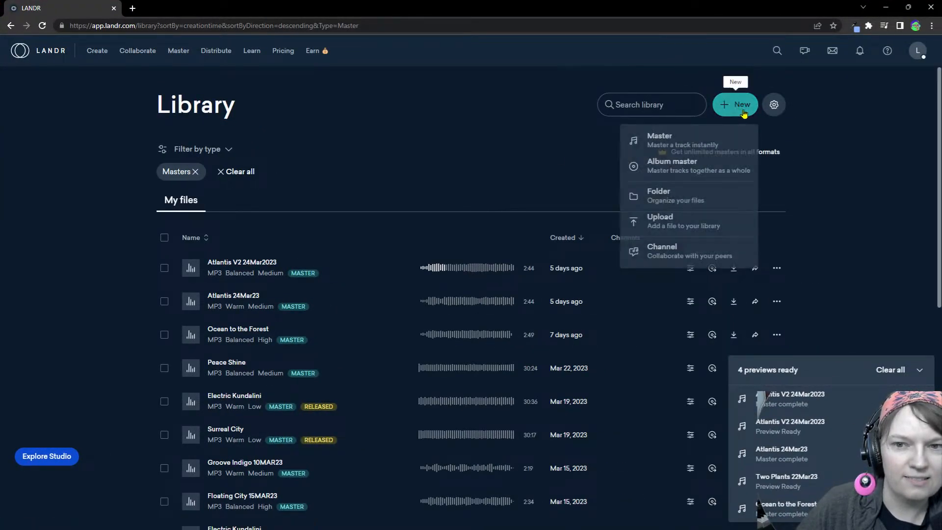
{"action": "left_click", "coordinate": [693, 138]}
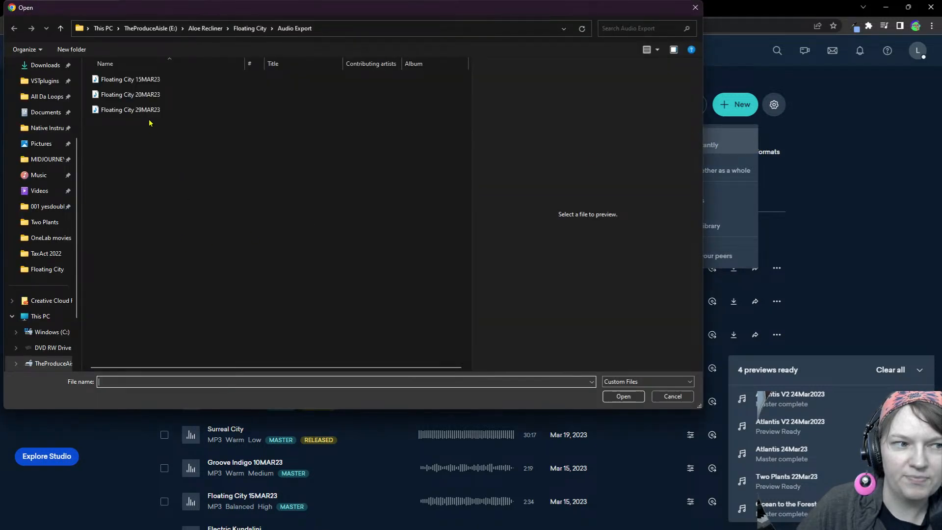
{"action": "left_click", "coordinate": [148, 112]}
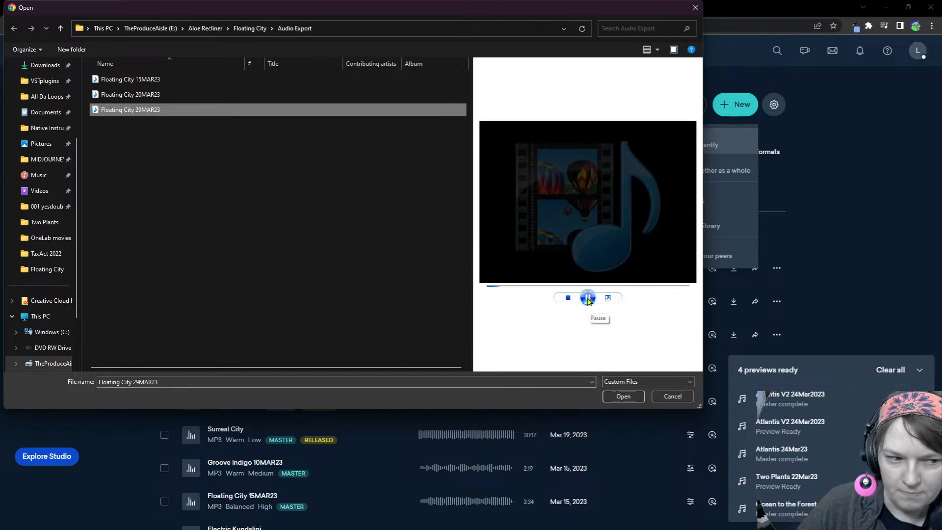
{"action": "left_click", "coordinate": [587, 297]}
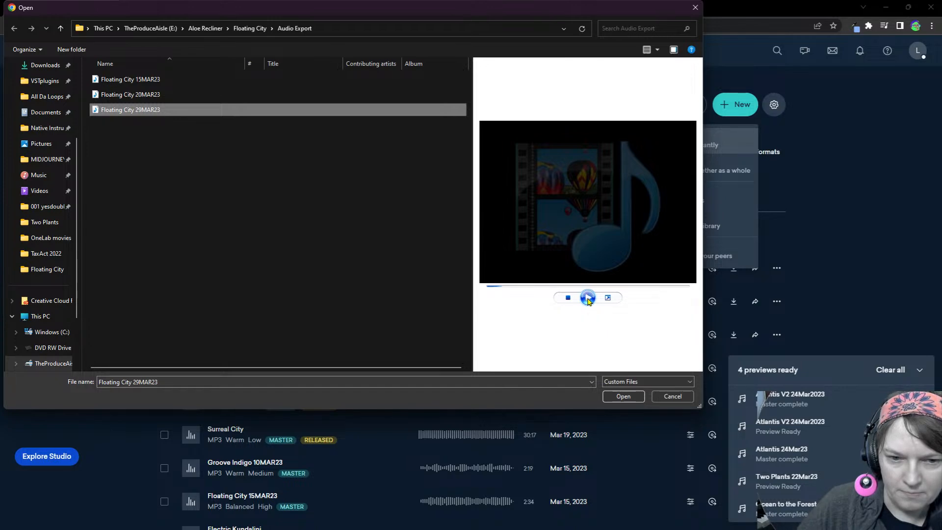
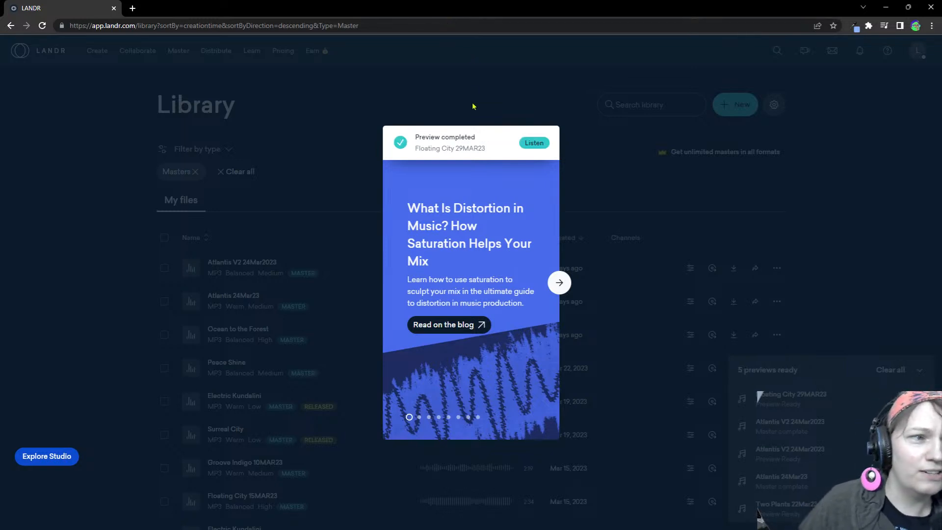
Open the completed Floating City 29MAR23 preview in its mastering settings and start playing the mastered version
{"action": "left_click", "coordinate": [534, 145]}
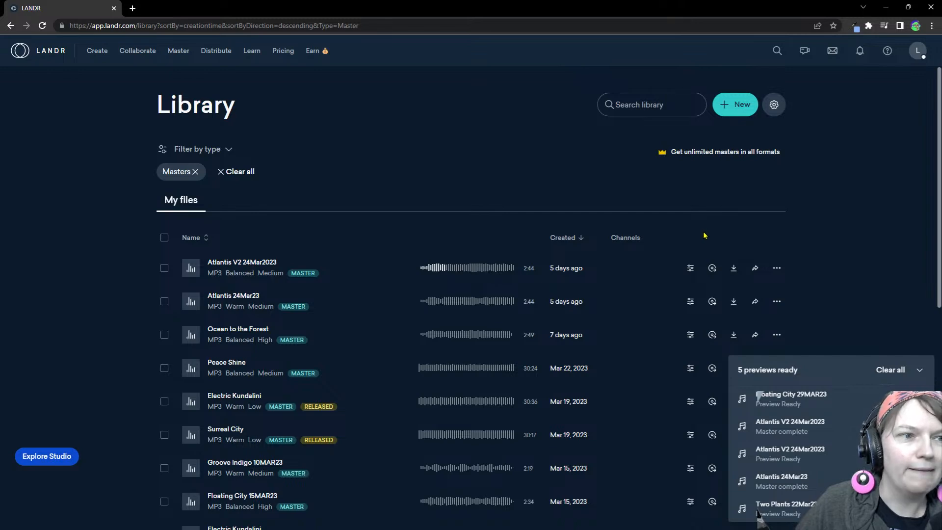
{"action": "left_click", "coordinate": [793, 394]}
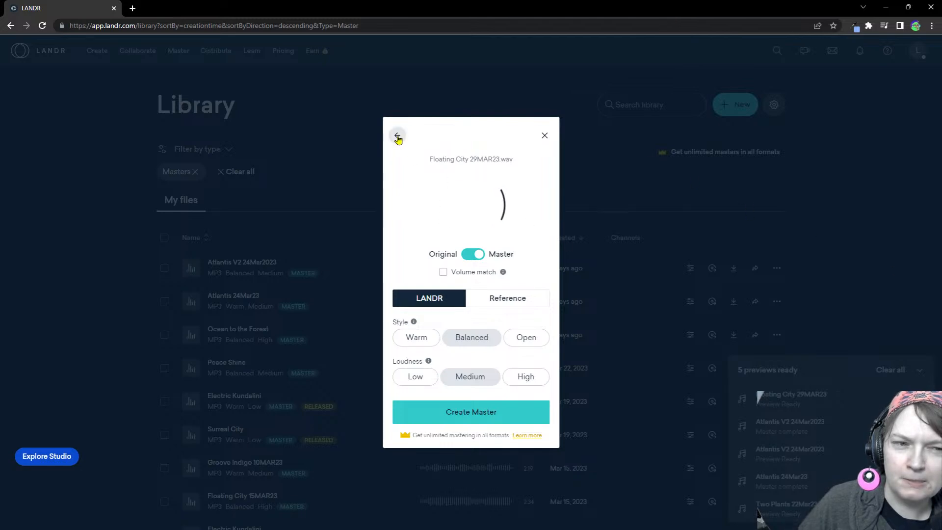
{"action": "left_click", "coordinate": [545, 136]}
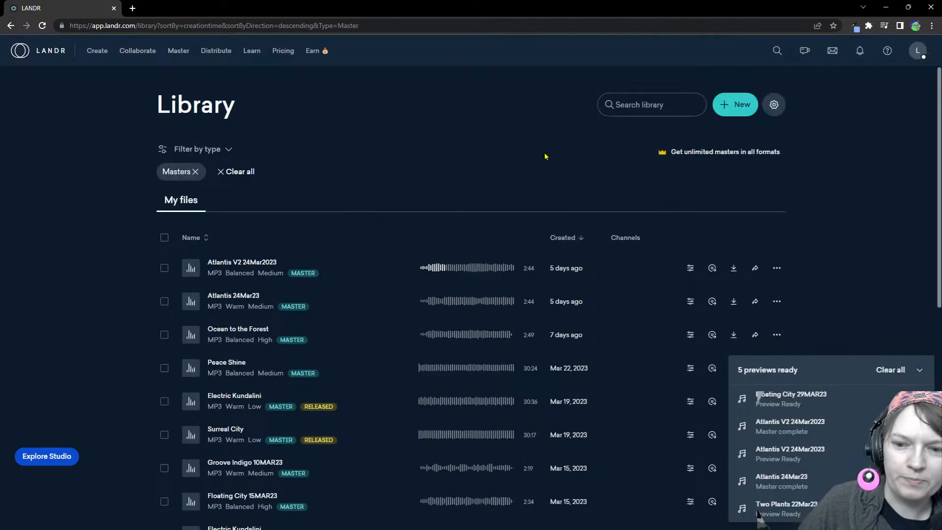
{"action": "left_click", "coordinate": [805, 402]}
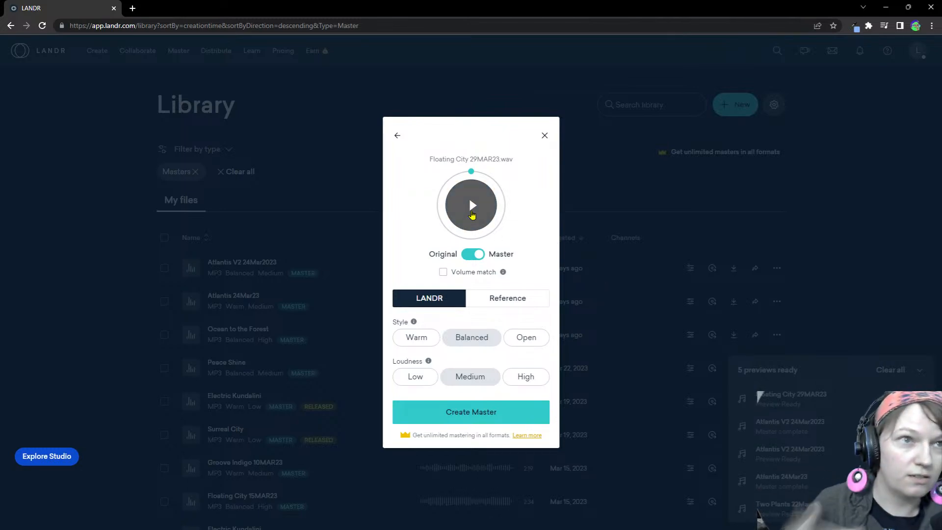
{"action": "left_click", "coordinate": [471, 212]}
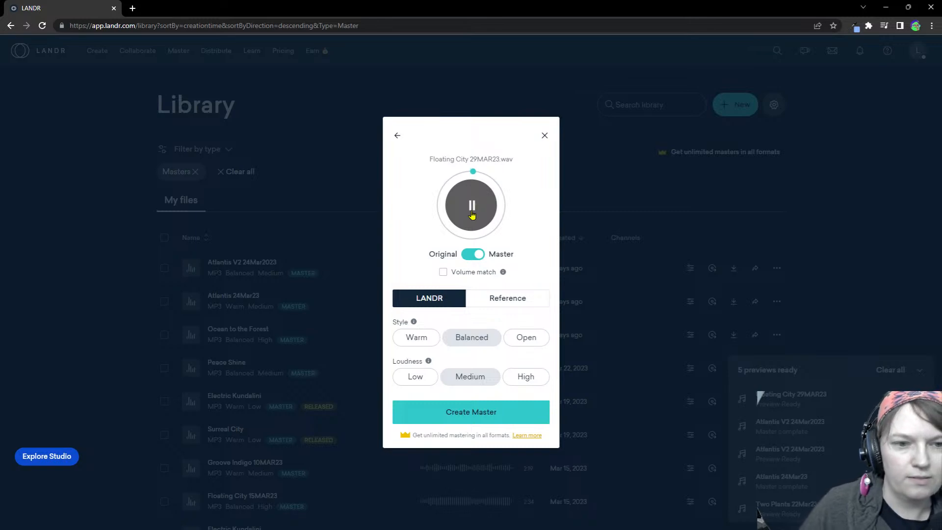
Compare the Low, Medium and High loudness settings while the preview plays, and set the loudness to High
{"action": "left_click", "coordinate": [425, 379]}
{"action": "left_click", "coordinate": [473, 378]}
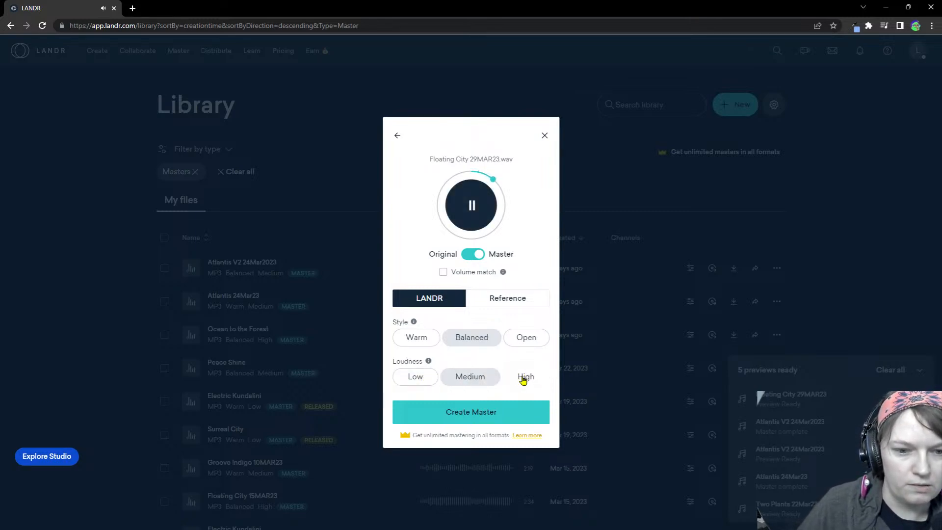
{"action": "left_click", "coordinate": [524, 379]}
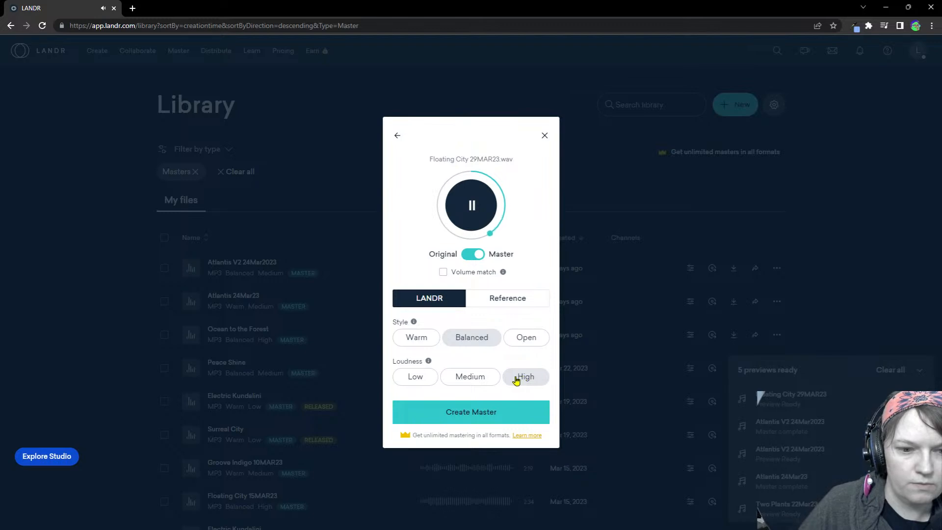
{"action": "left_click", "coordinate": [482, 379]}
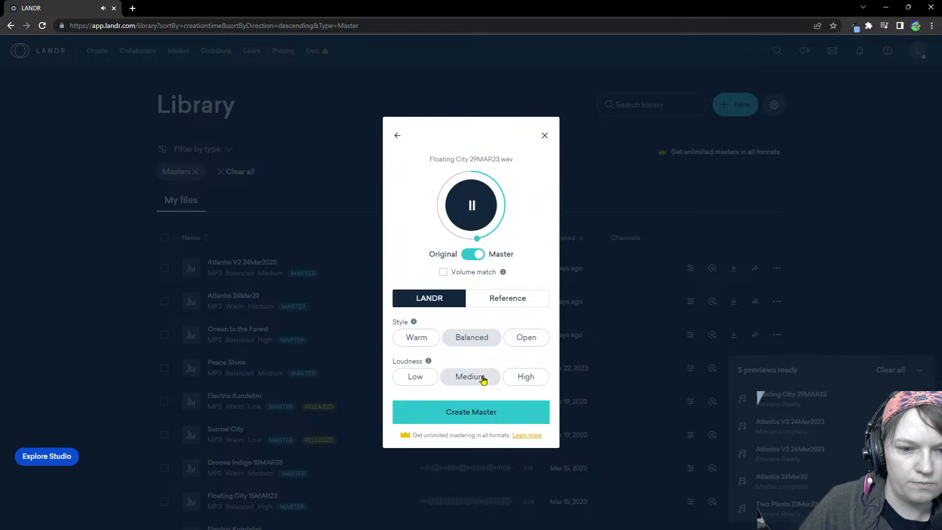
{"action": "left_click", "coordinate": [525, 377]}
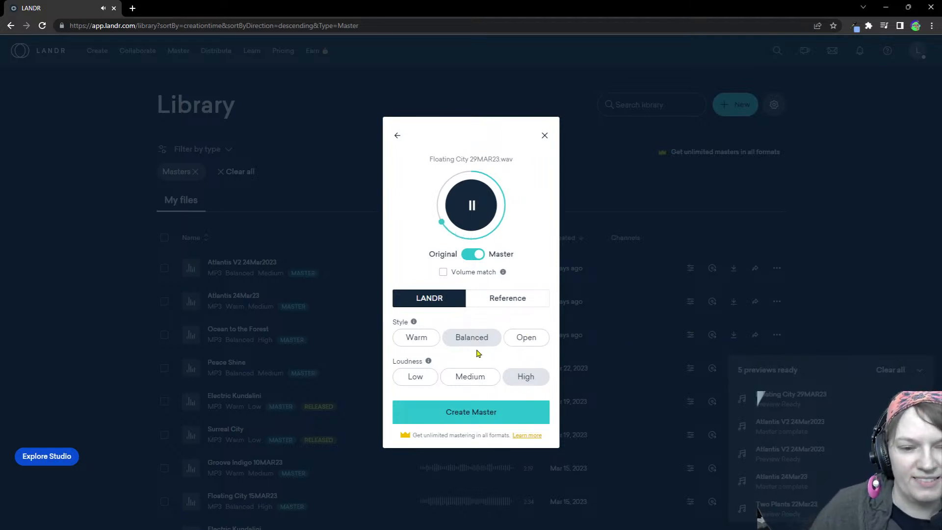
Read the mastering style descriptions and compare the Warm, Balanced and Open styles by ear, settling on Balanced
{"action": "mouse_move", "coordinate": [413, 324]}
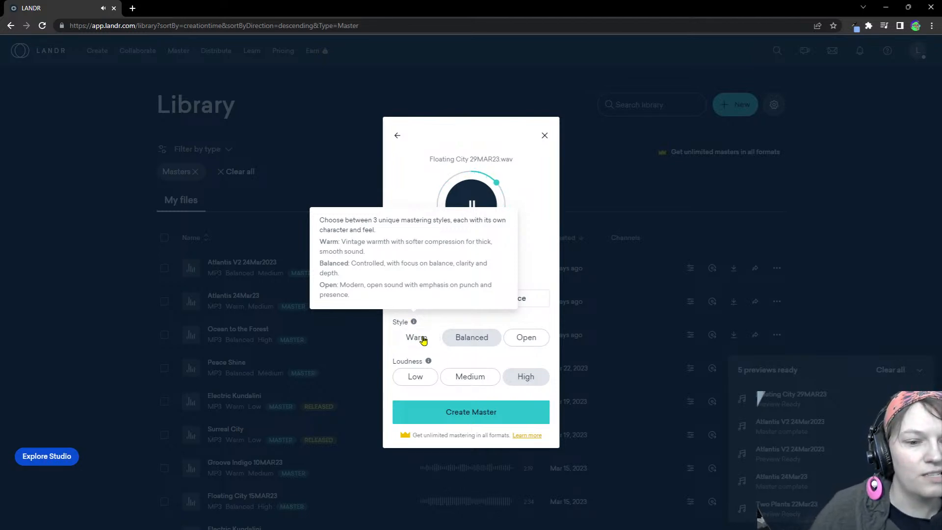
{"action": "left_click", "coordinate": [418, 337]}
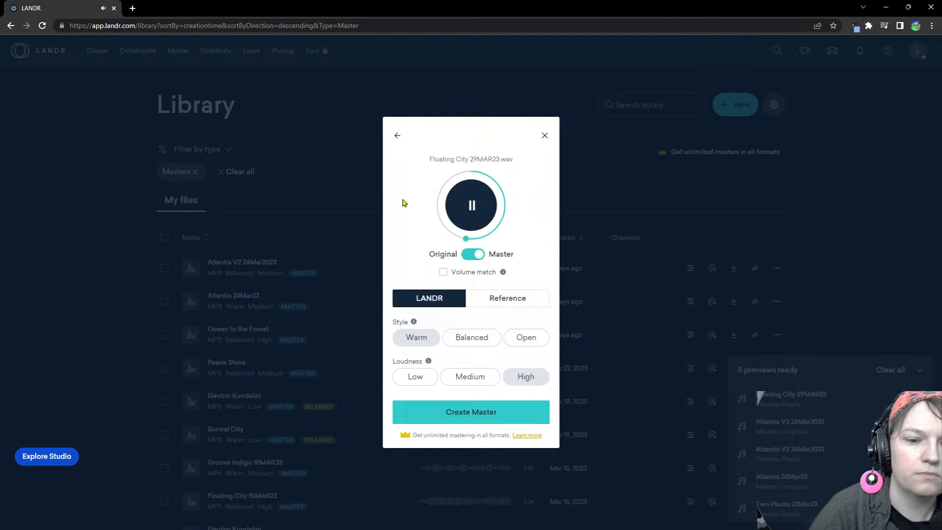
{"action": "left_click", "coordinate": [463, 337]}
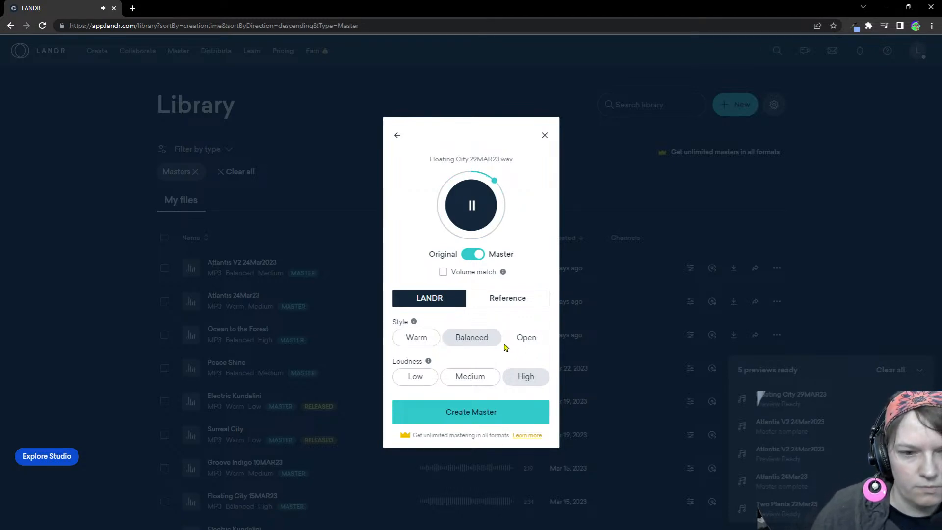
{"action": "left_click", "coordinate": [422, 338]}
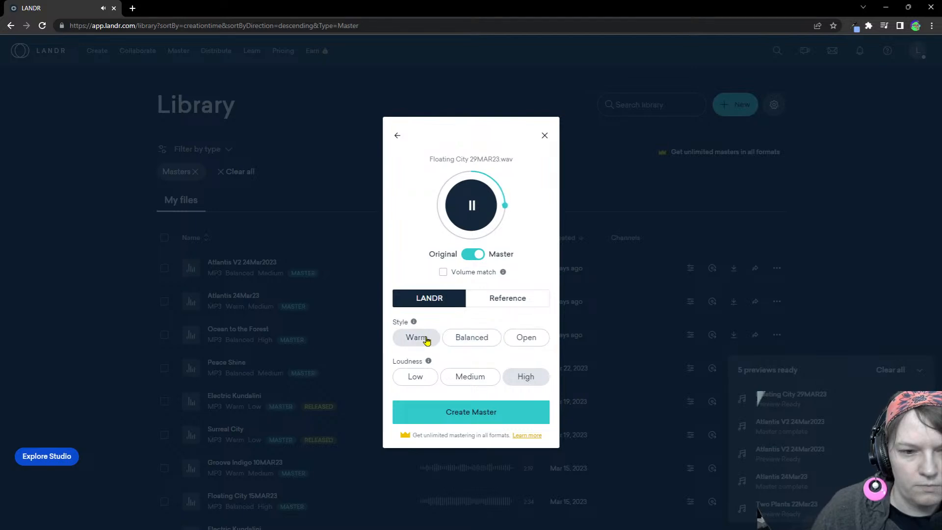
{"action": "left_click", "coordinate": [464, 340]}
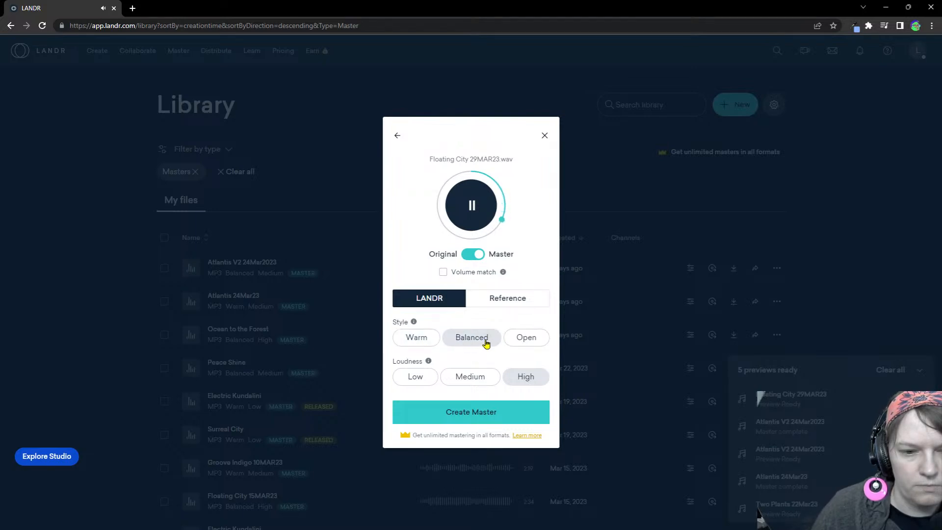
{"action": "left_click", "coordinate": [434, 337]}
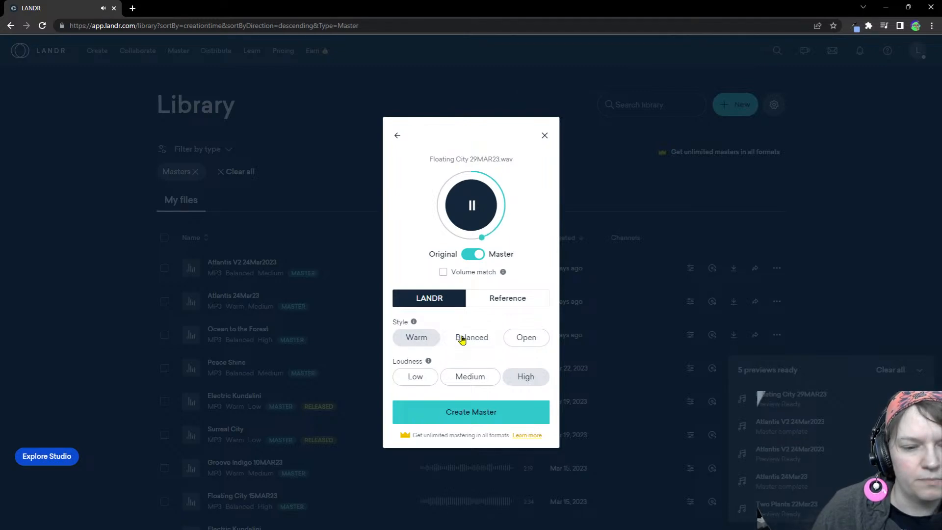
{"action": "left_click", "coordinate": [518, 341]}
{"action": "left_click", "coordinate": [494, 338]}
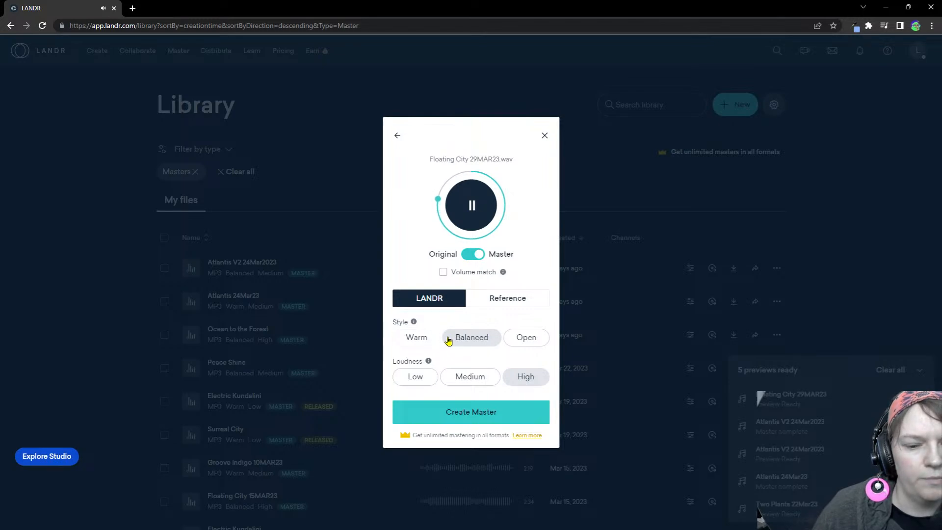
Create the master of Floating City 29MAR23 in MP3 format
{"action": "left_click", "coordinate": [486, 411]}
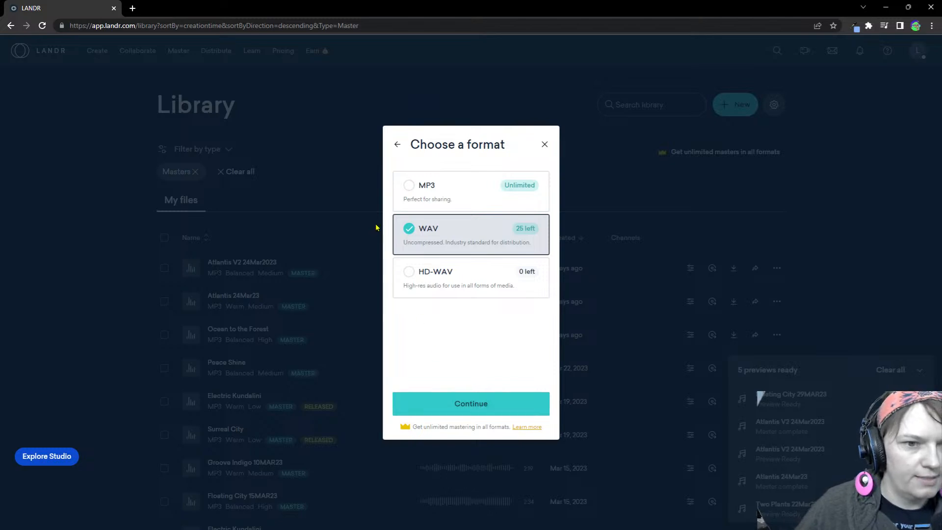
{"action": "left_click", "coordinate": [413, 185]}
{"action": "left_click", "coordinate": [477, 403]}
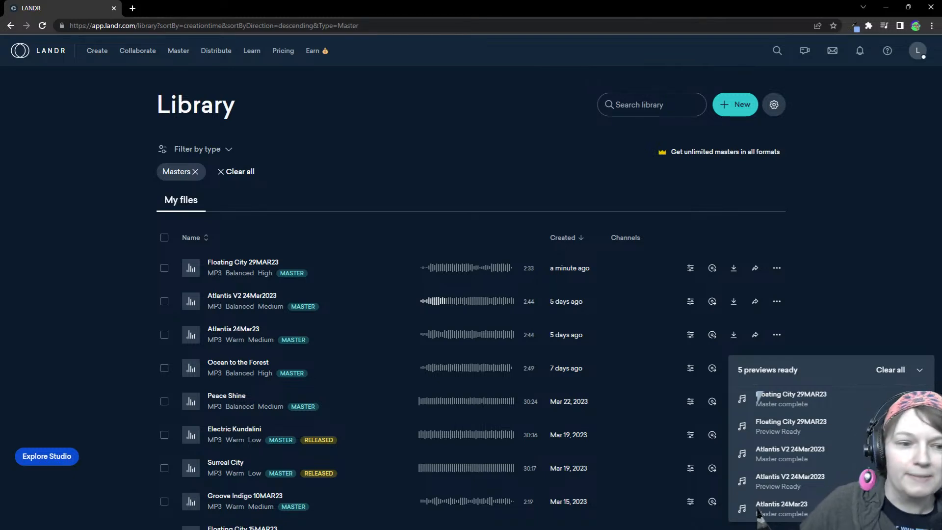
View the finished Floating City 29MAR23 master's details, close them and start its playback in the library list
{"action": "left_click", "coordinate": [241, 271]}
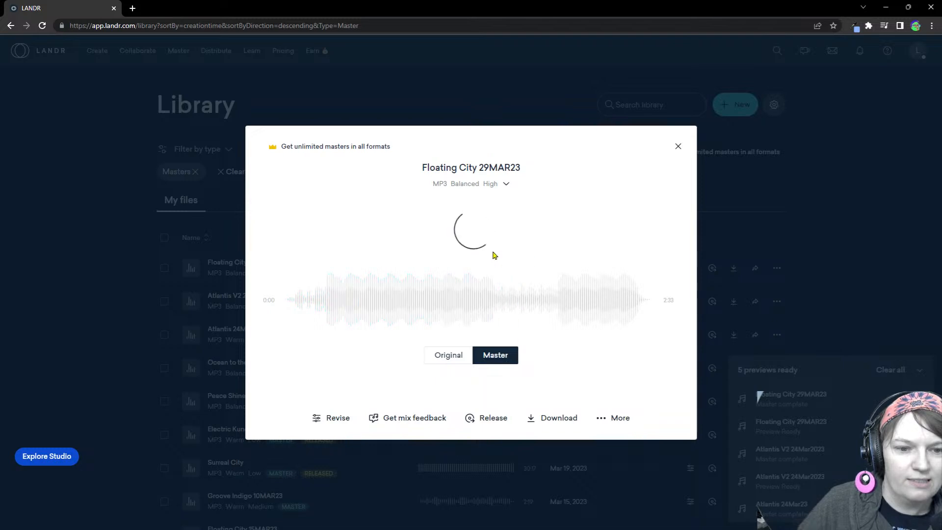
{"action": "left_click", "coordinate": [678, 147]}
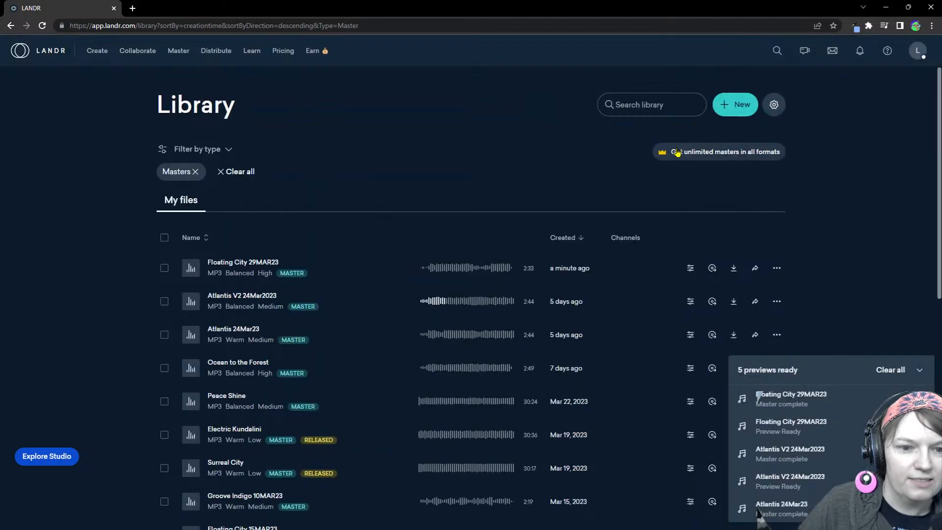
{"action": "left_click", "coordinate": [186, 268]}
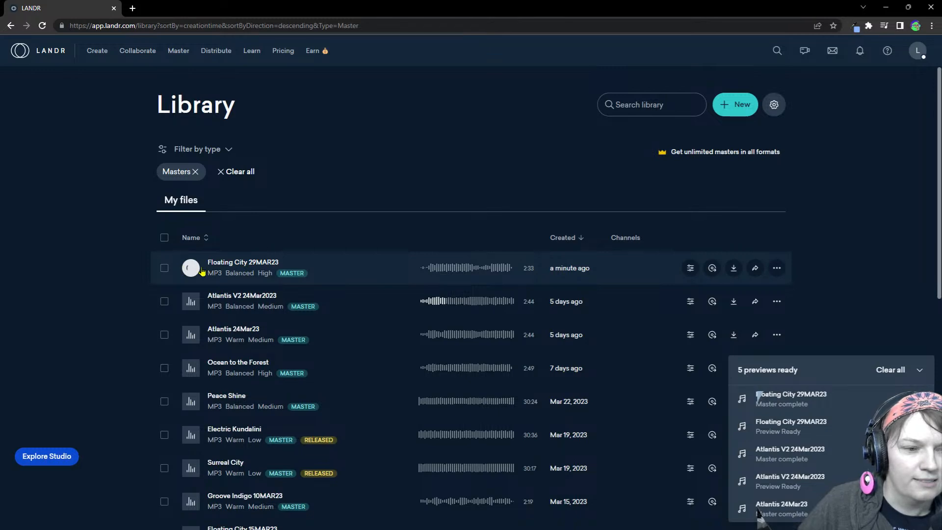
Try to download the Floating City 29MAR23 master as LANDR-Floating City 29MAR23-Balanced-High in MP3 format into the Floating City folder
{"action": "left_click", "coordinate": [233, 268]}
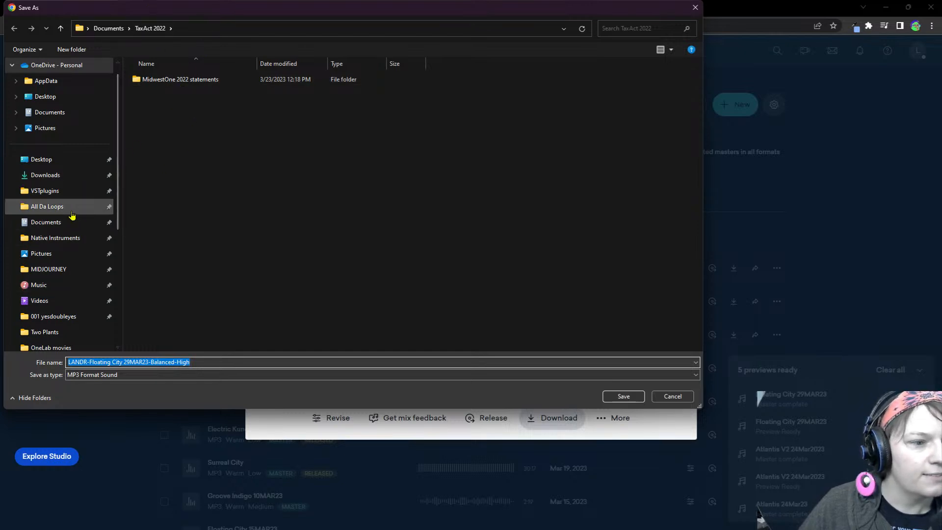
{"action": "left_click", "coordinate": [78, 332]}
{"action": "left_click", "coordinate": [69, 346]}
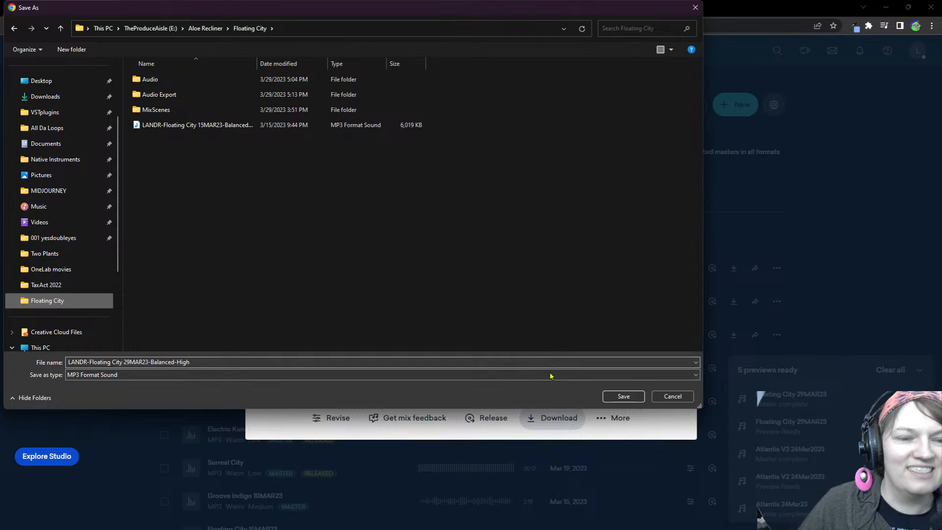
{"action": "left_click", "coordinate": [623, 397]}
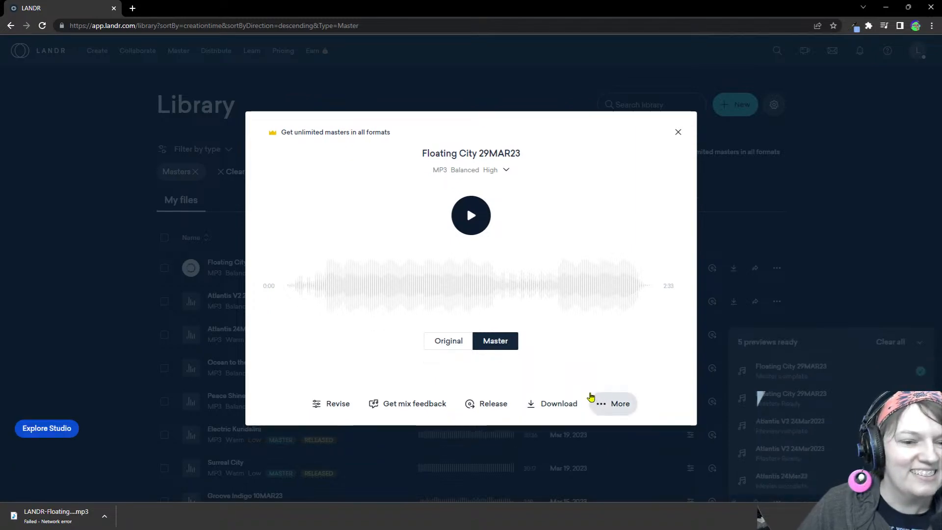
Play the finished Floating City 29MAR23 master through to the end and return to the library
{"action": "left_click", "coordinate": [471, 215]}
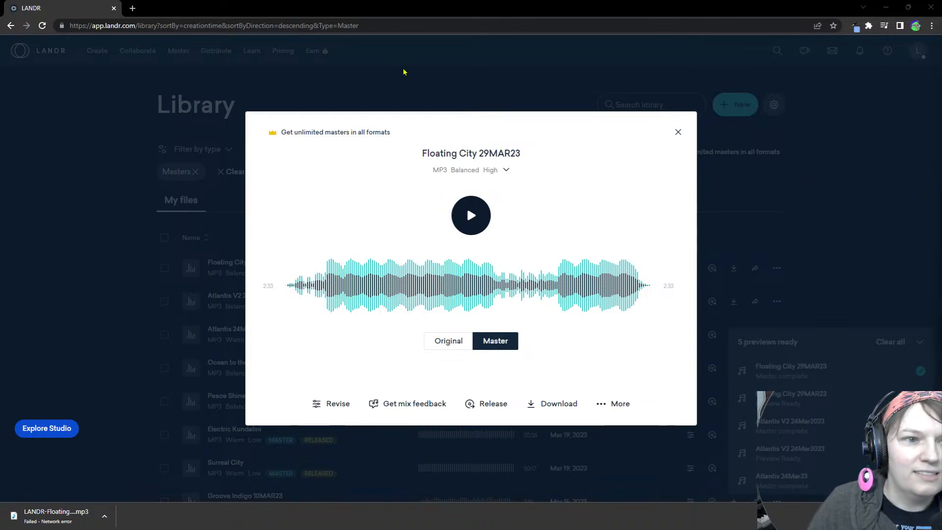
{"action": "left_click", "coordinate": [682, 94]}
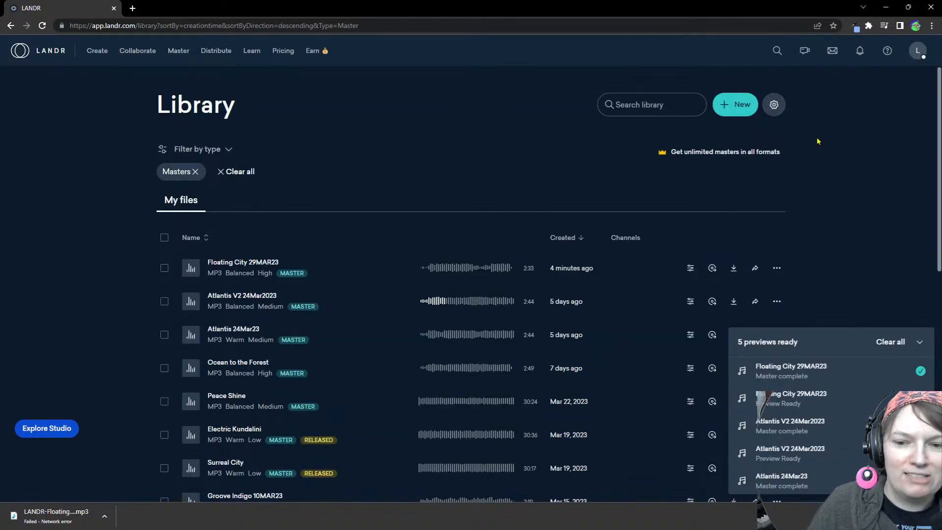